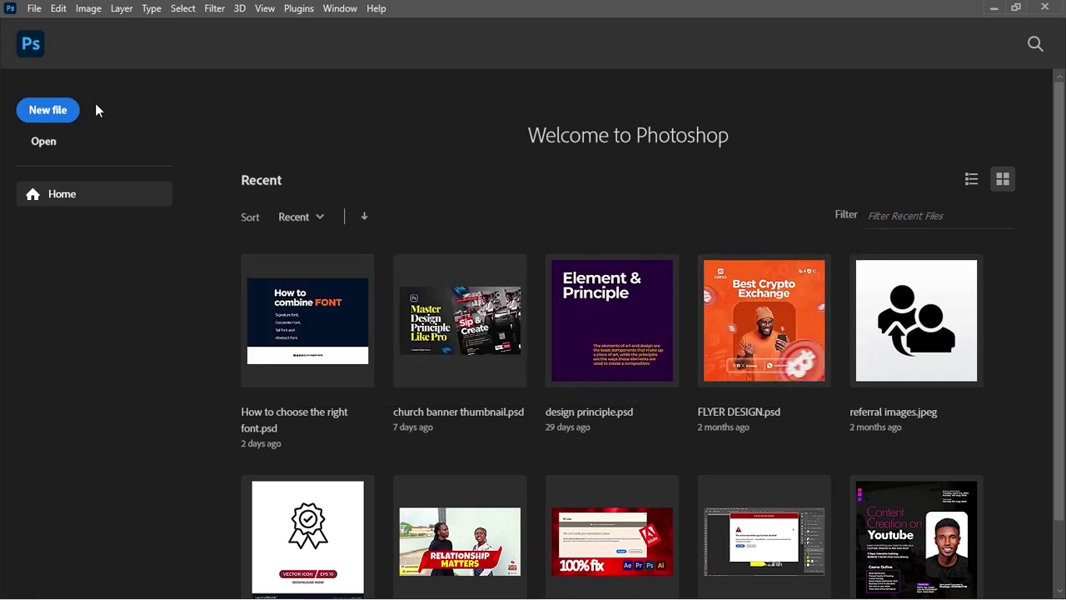
- Create a new document named MEGA VIBE from the recent 1080 x 1350 px, 300 ppi preset, with units in pixels
left_click(43, 114)
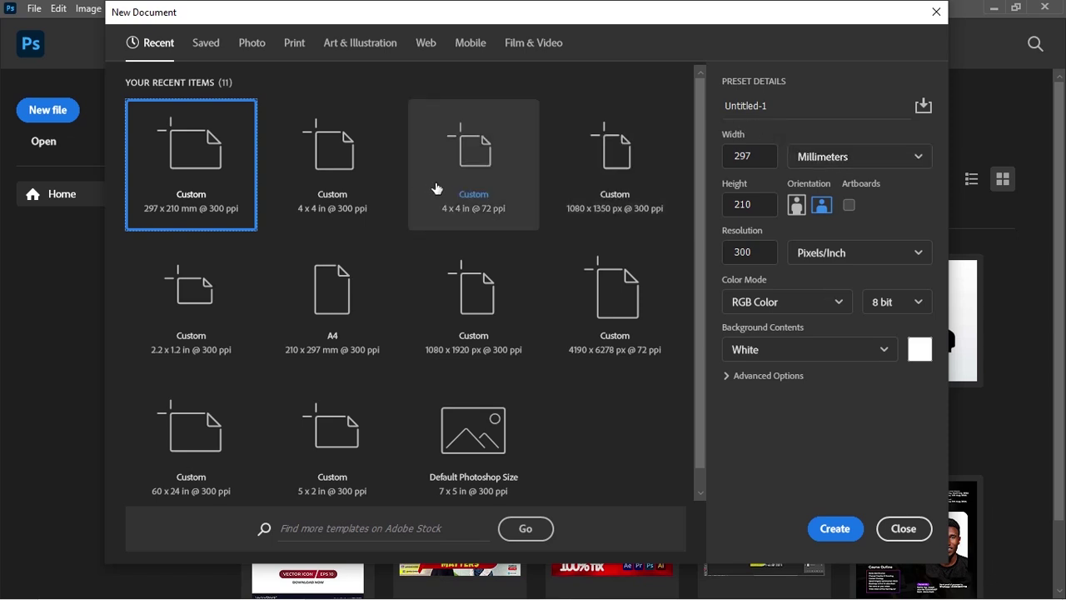
left_click(623, 179)
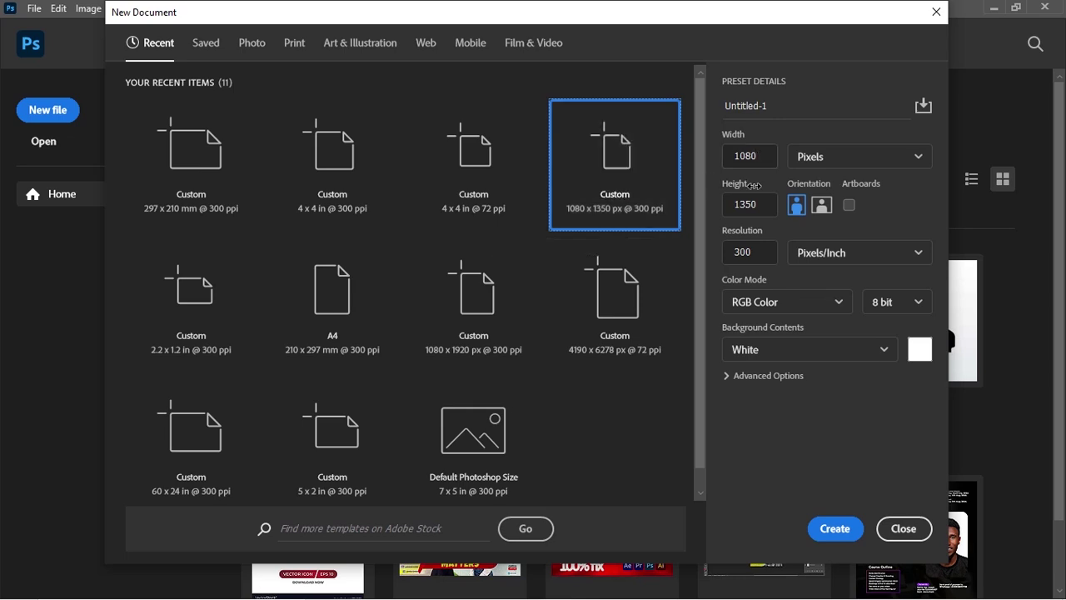
left_click(859, 153)
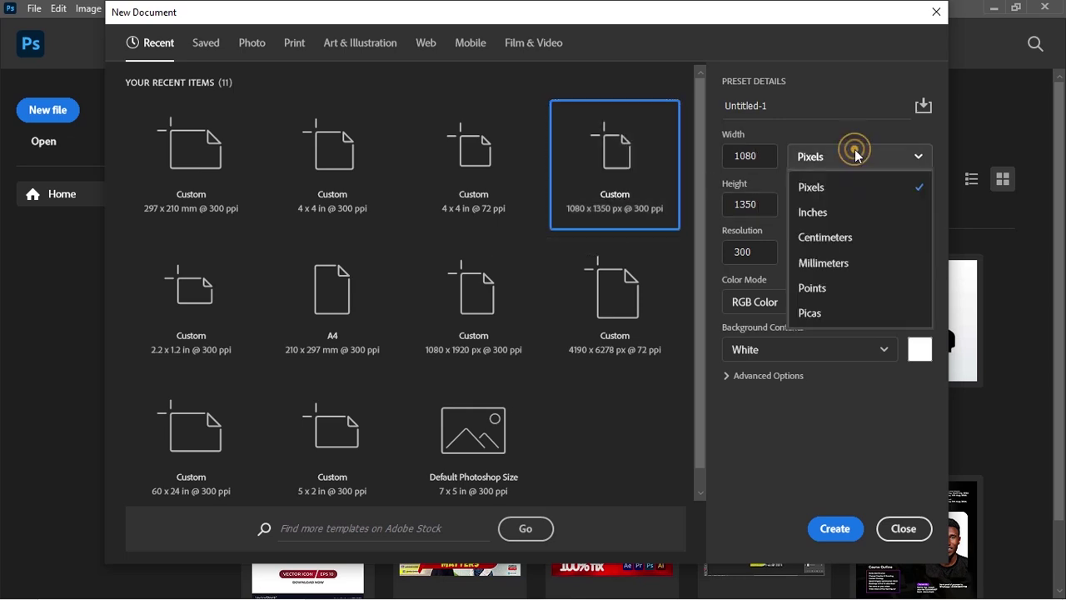
left_click(837, 185)
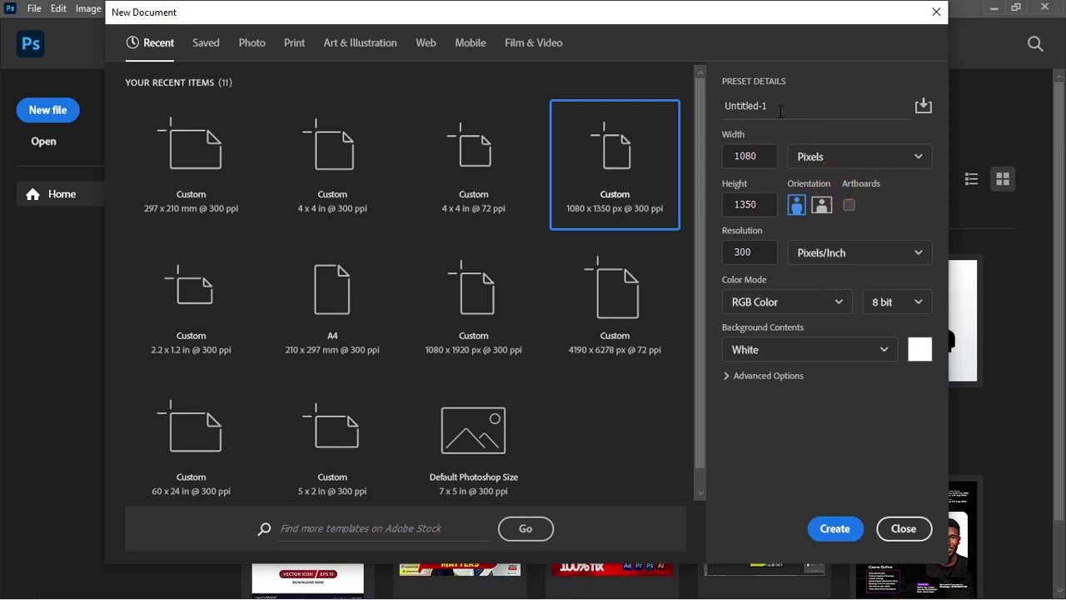
left_click_drag(782, 106, 698, 108)
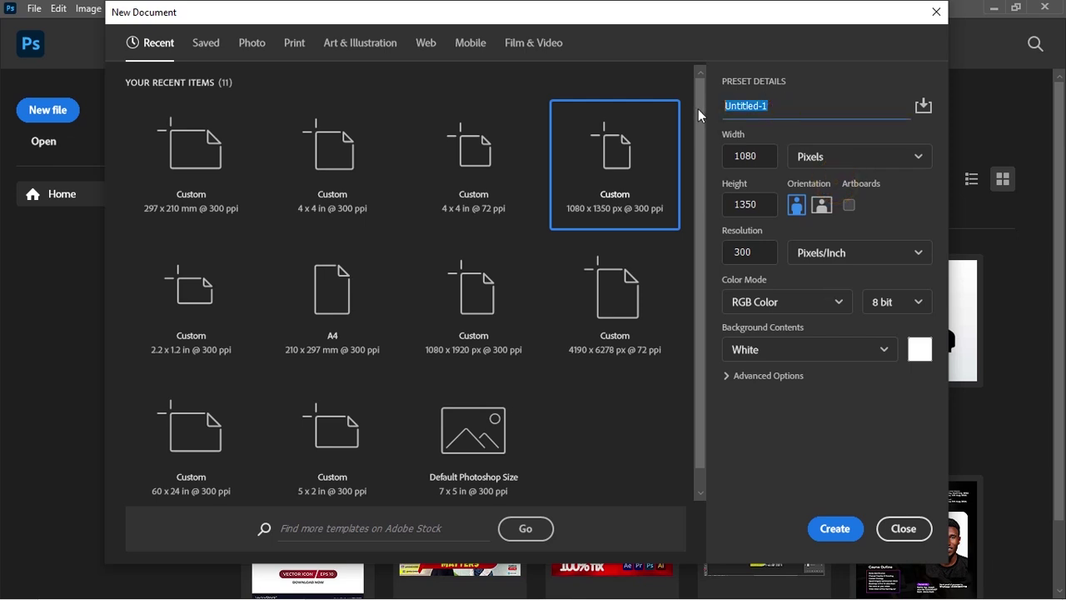
type("MEGA VIBE")
left_click(847, 531)
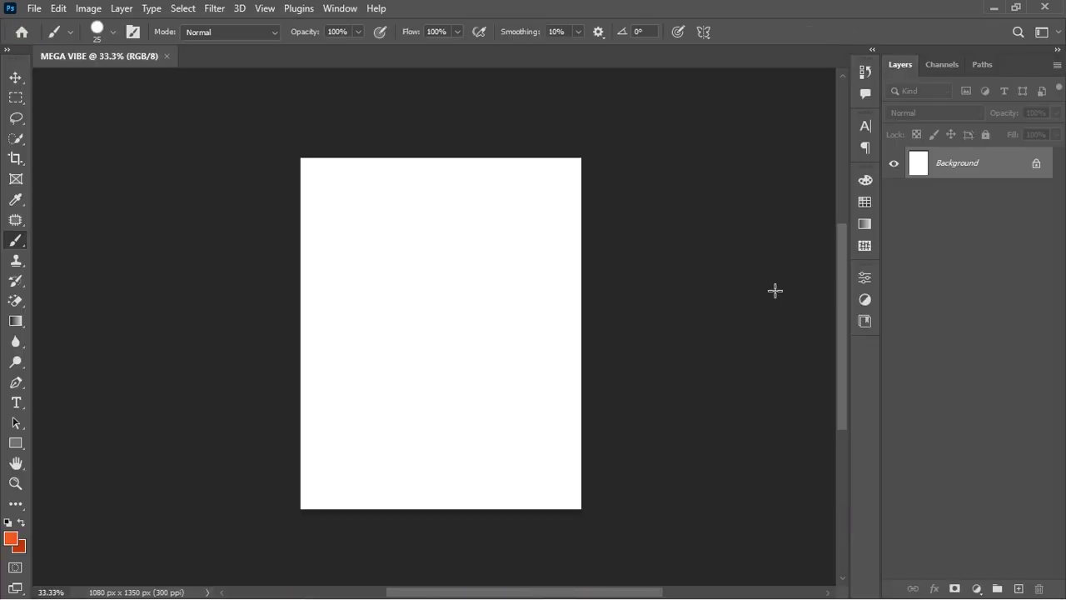
- Switch from the Brush to the Move tool
key("v")
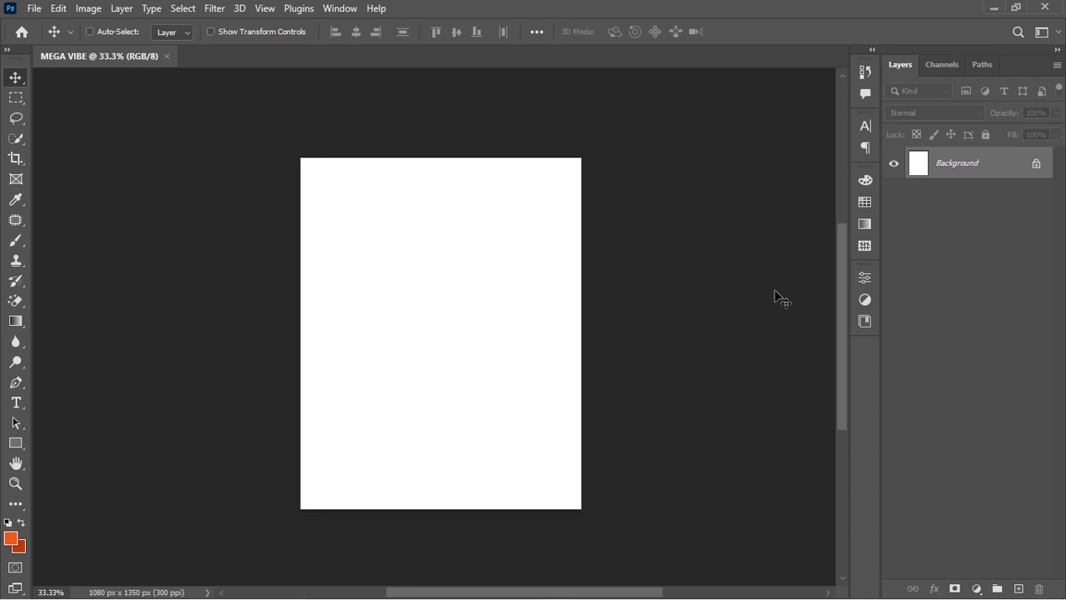
key("ctrl+plus")
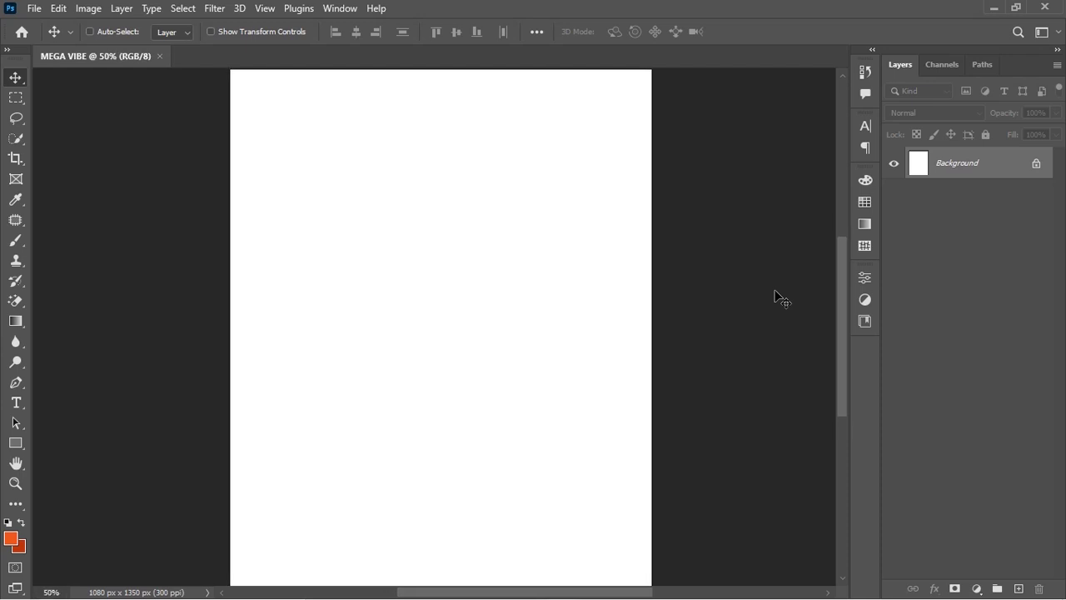
key("ctrl+minus")
key("ctrl+plus")
key("ctrl+minus")
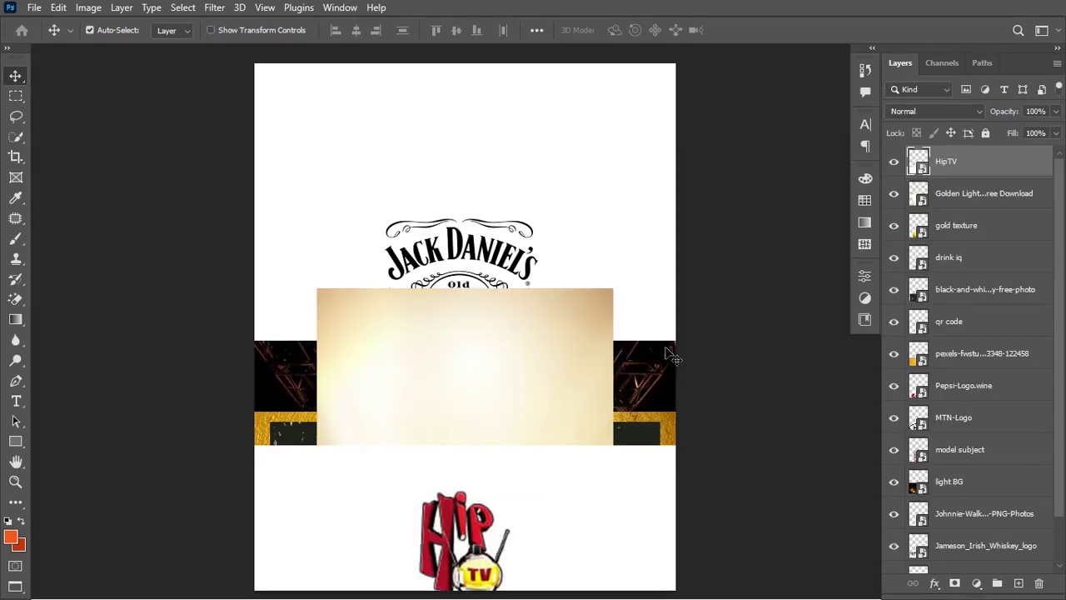
- Hide every imported image layer, from HipTV down to Jack-Daniels-Logo, leaving only the white Background visible
left_click(894, 161)
left_click(894, 193)
left_click(894, 225)
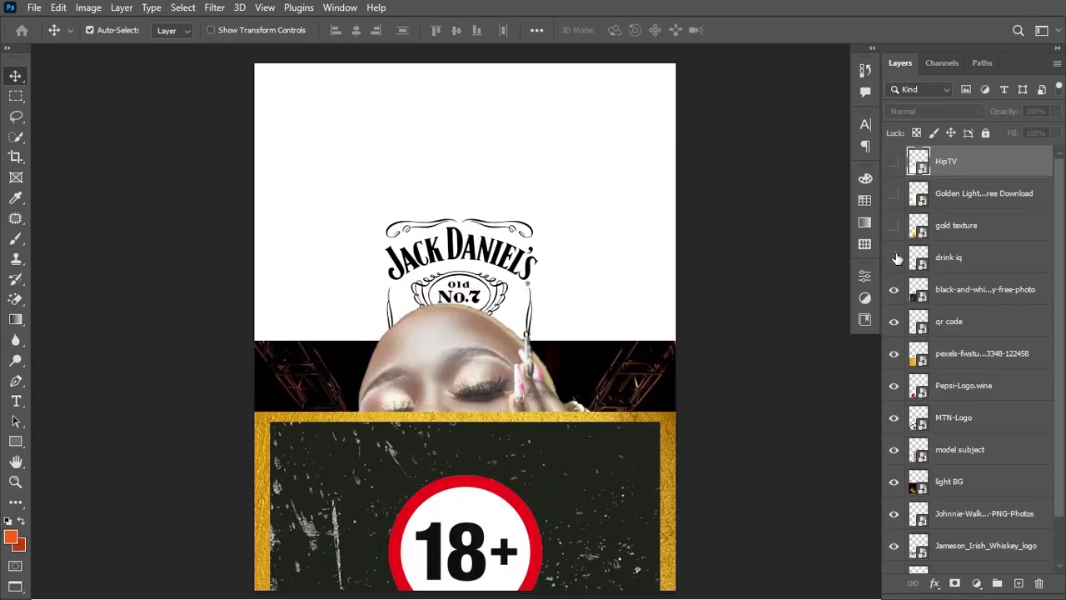
left_click(894, 257)
left_click(894, 289)
scroll(983, 315, "down", 2)
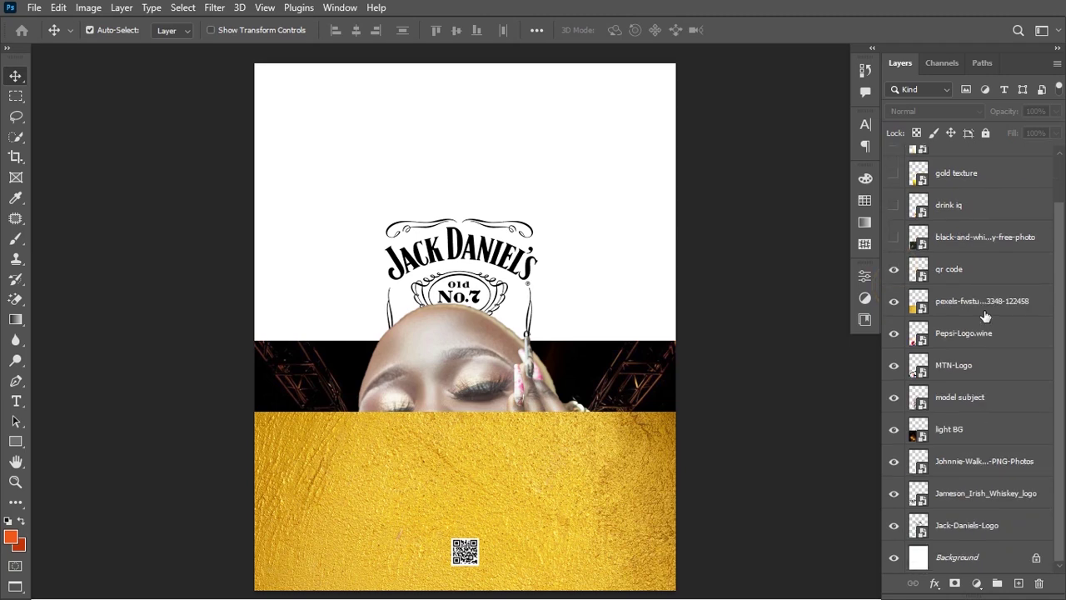
left_click_drag(893, 269, 895, 537)
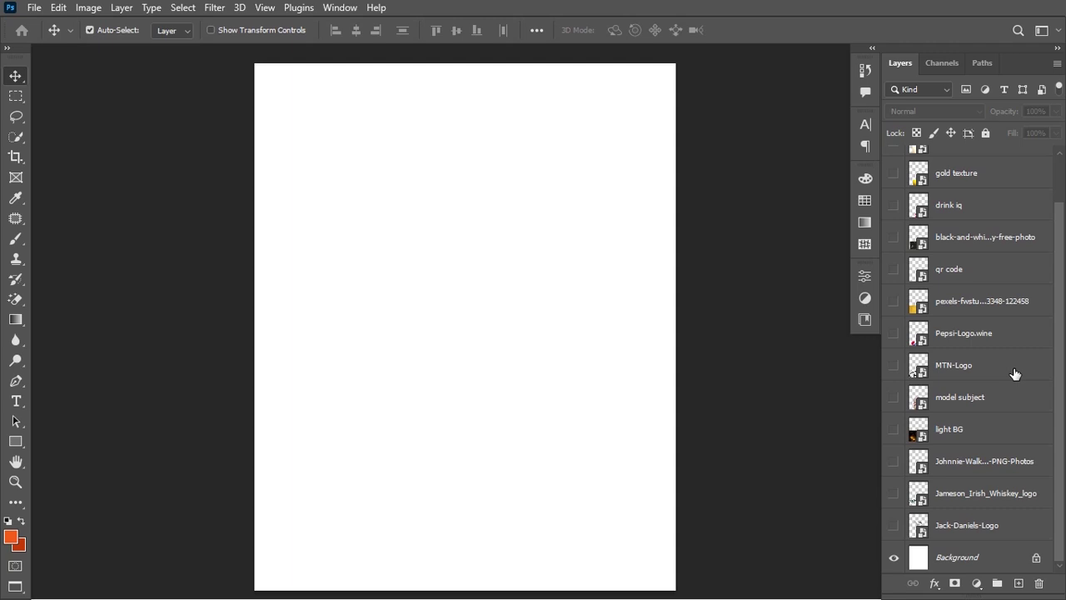
- Add a Solid Color fill layer directly above the Background with the dark green colour 002110
left_click(966, 559)
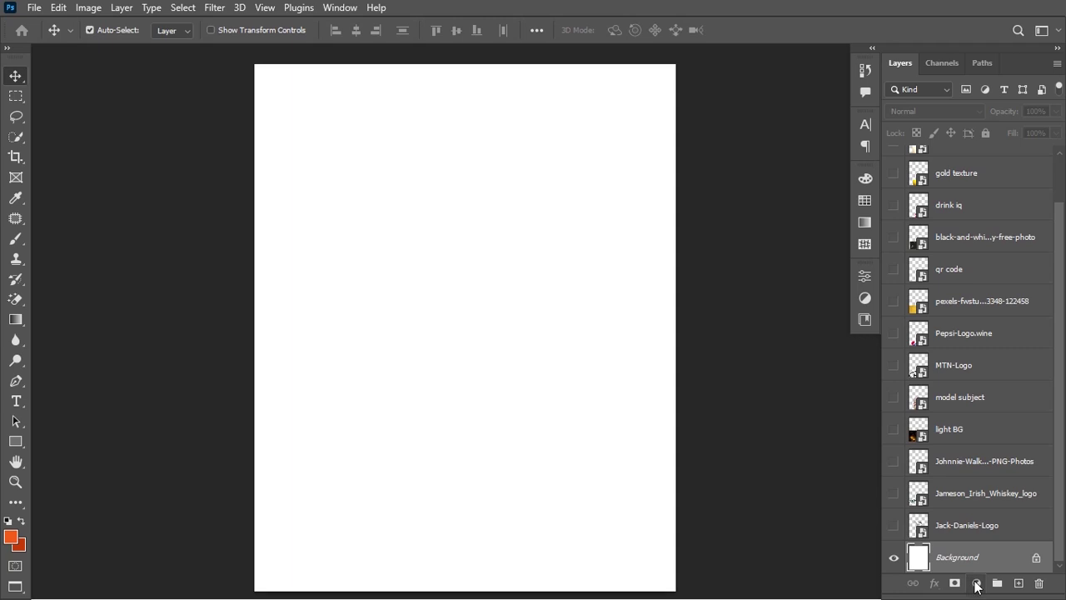
left_click(976, 583)
left_click(973, 306)
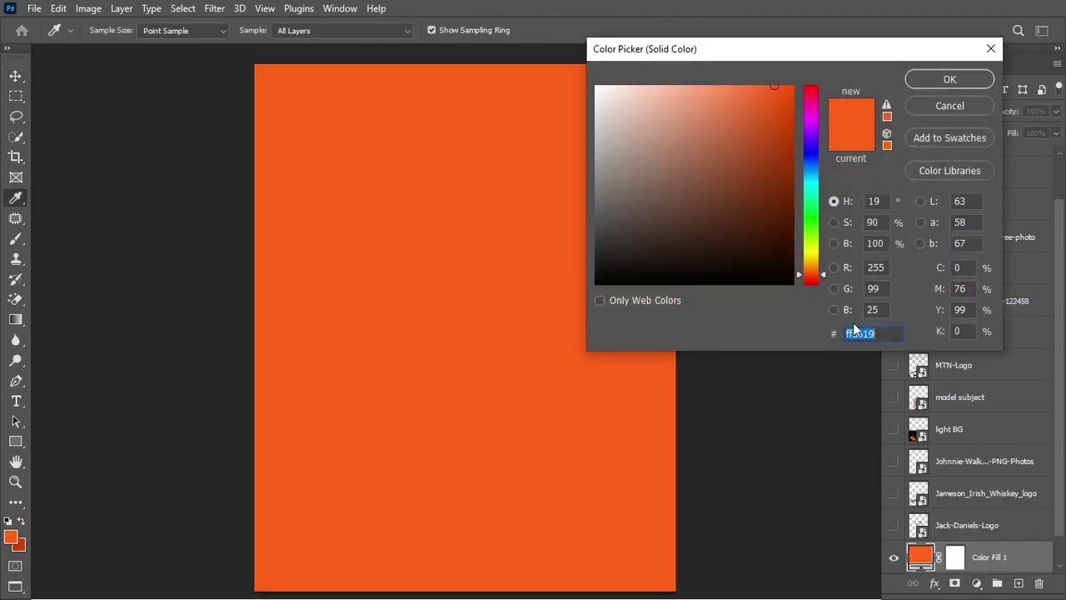
type("002")
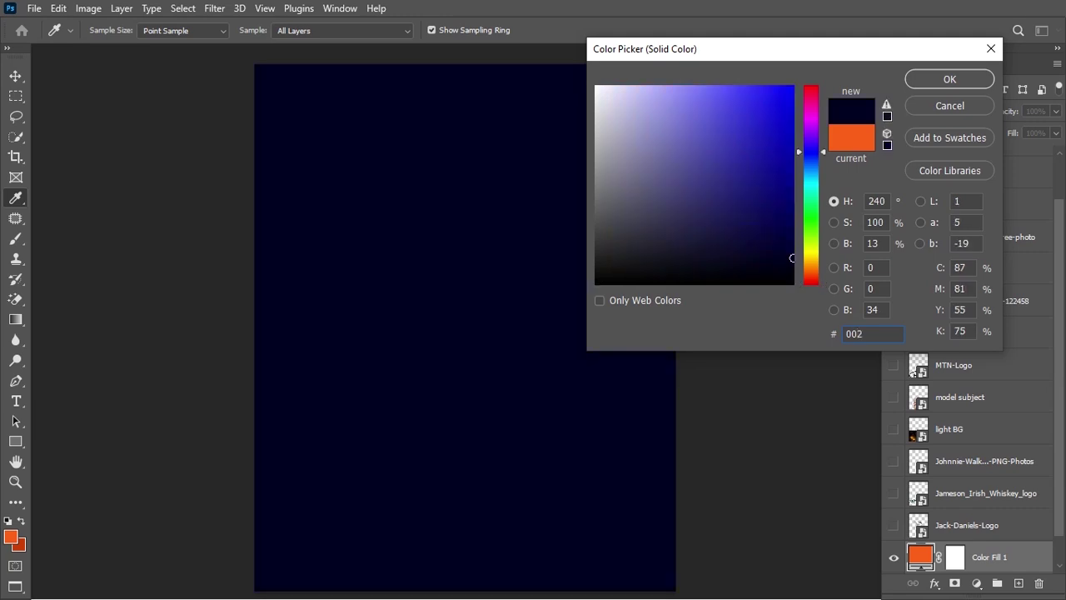
type("110")
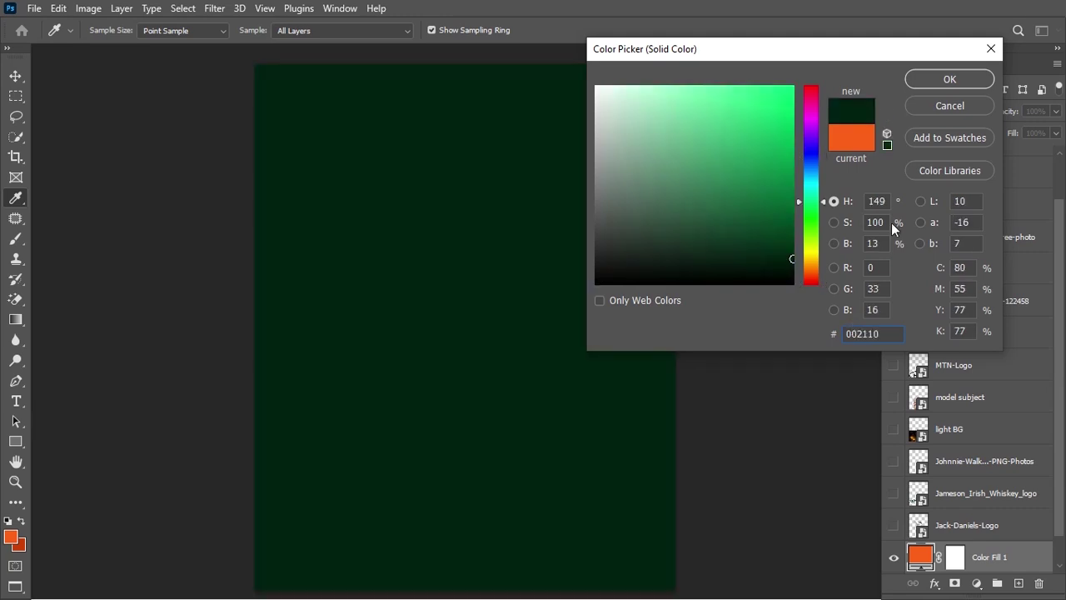
left_click(951, 82)
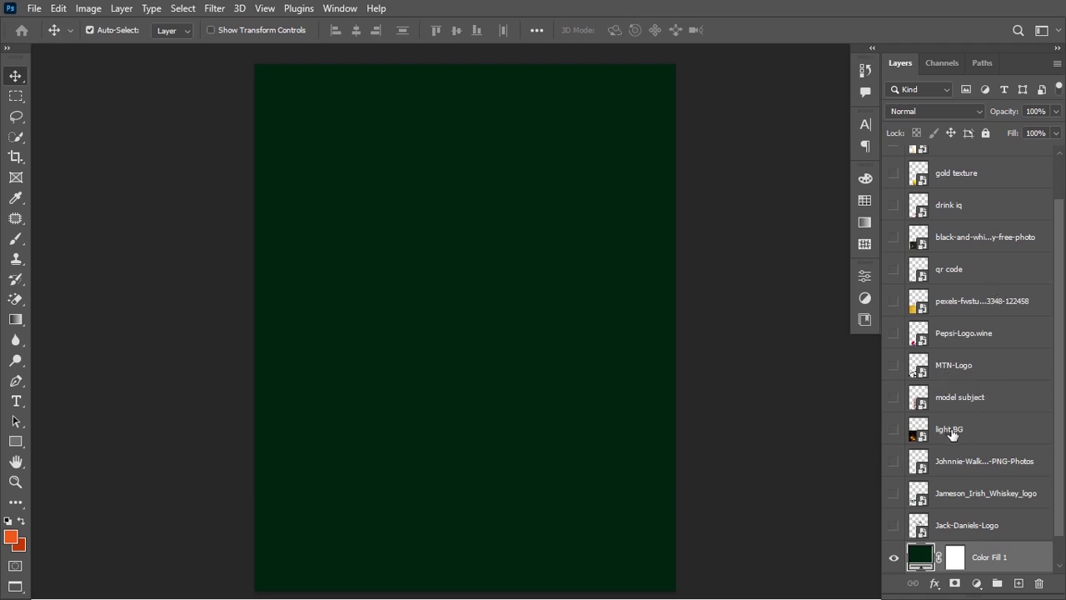
- Place the light BG layer directly above the colour fill, show it, and convert it to a smart object
left_click_drag(952, 433, 916, 539)
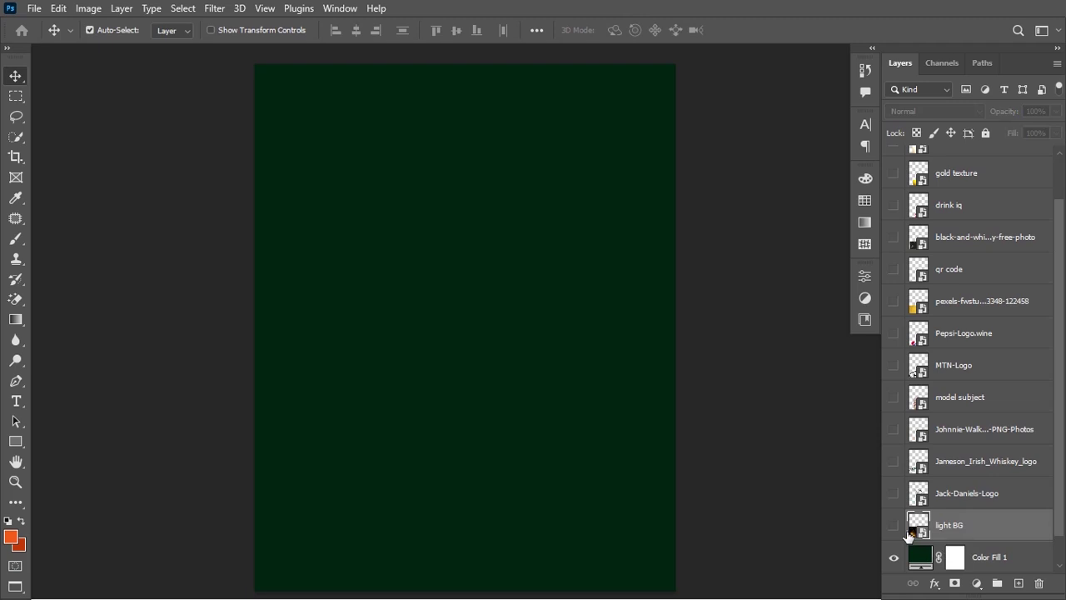
left_click(894, 526)
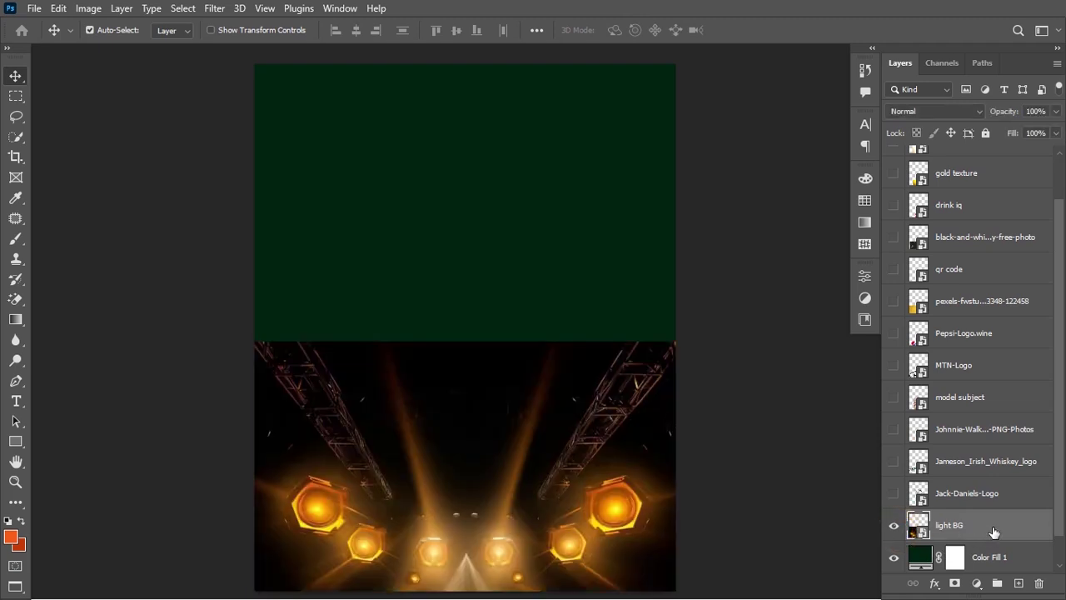
right_click(993, 527)
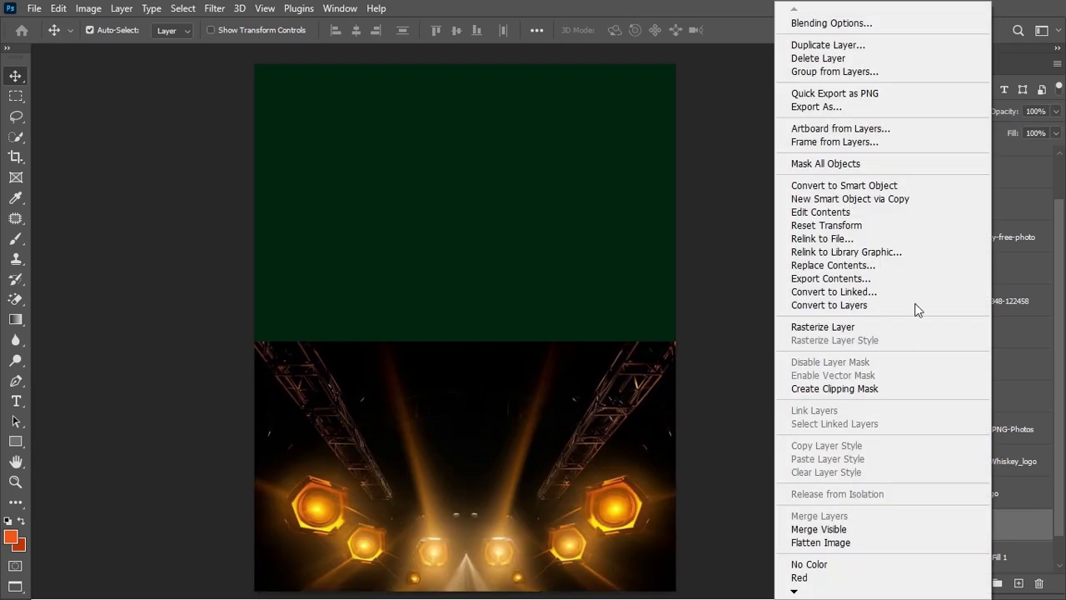
left_click(920, 186)
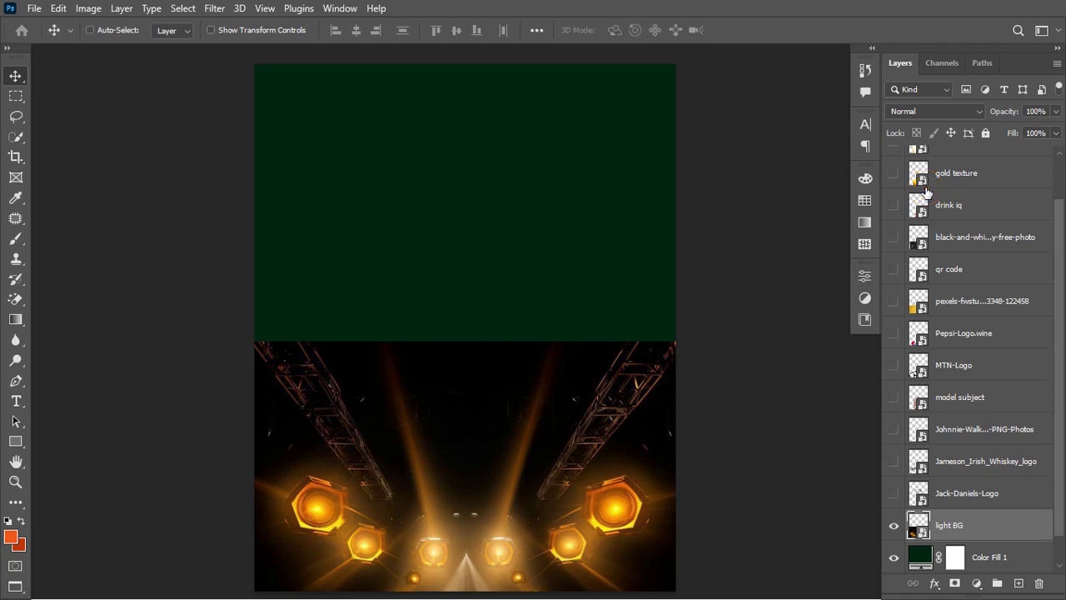
- Center the light BG image on the canvas and scale it proportionally to about 162% so it covers the whole canvas
key("ctrl+t")
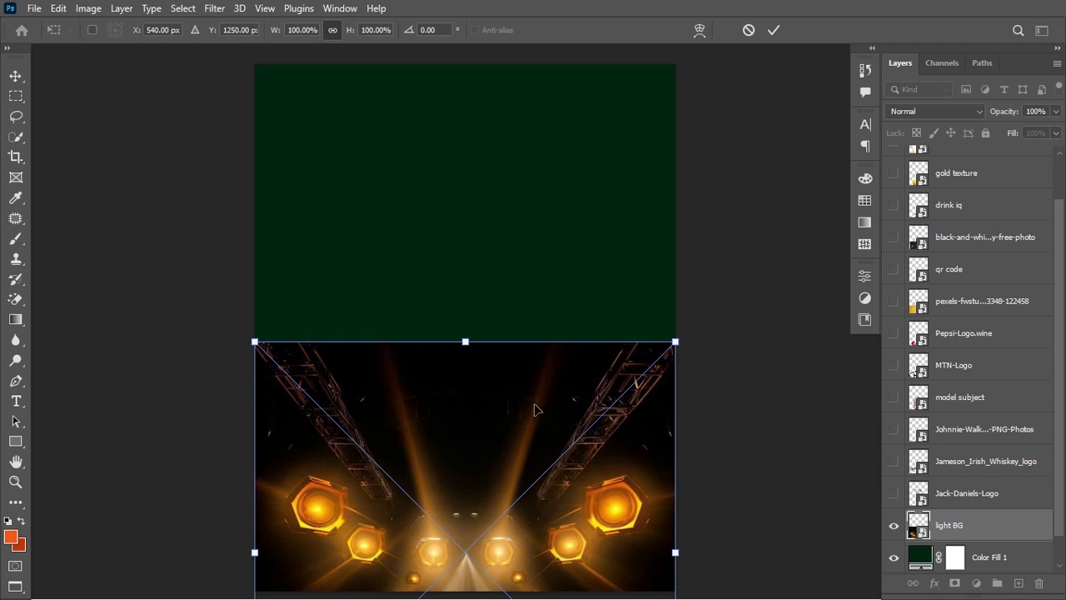
left_click_drag(535, 405, 538, 178)
left_click(671, 320, "alt")
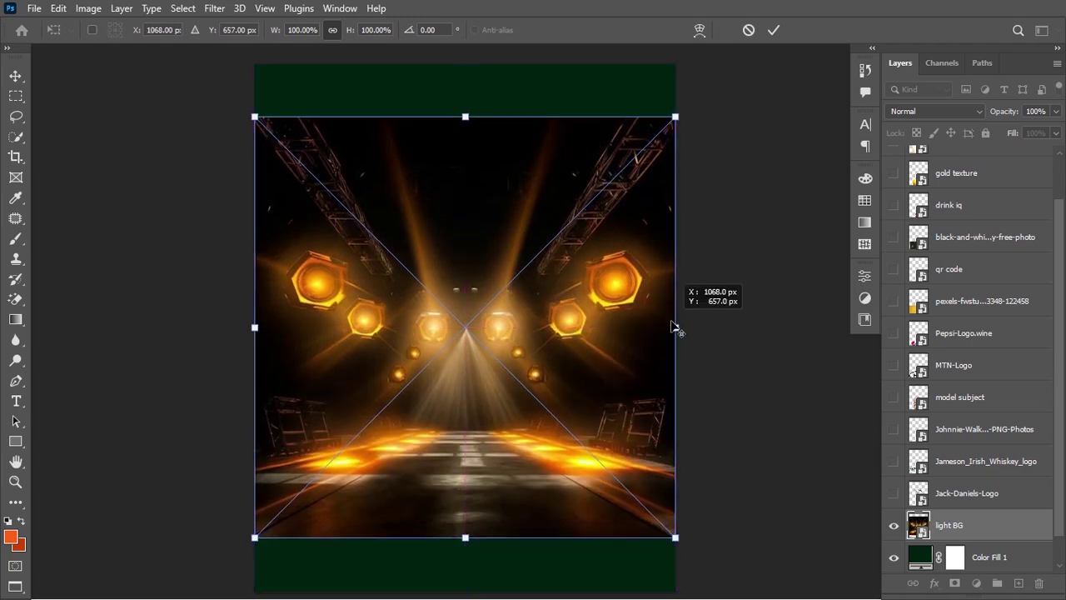
key("ctrl+z")
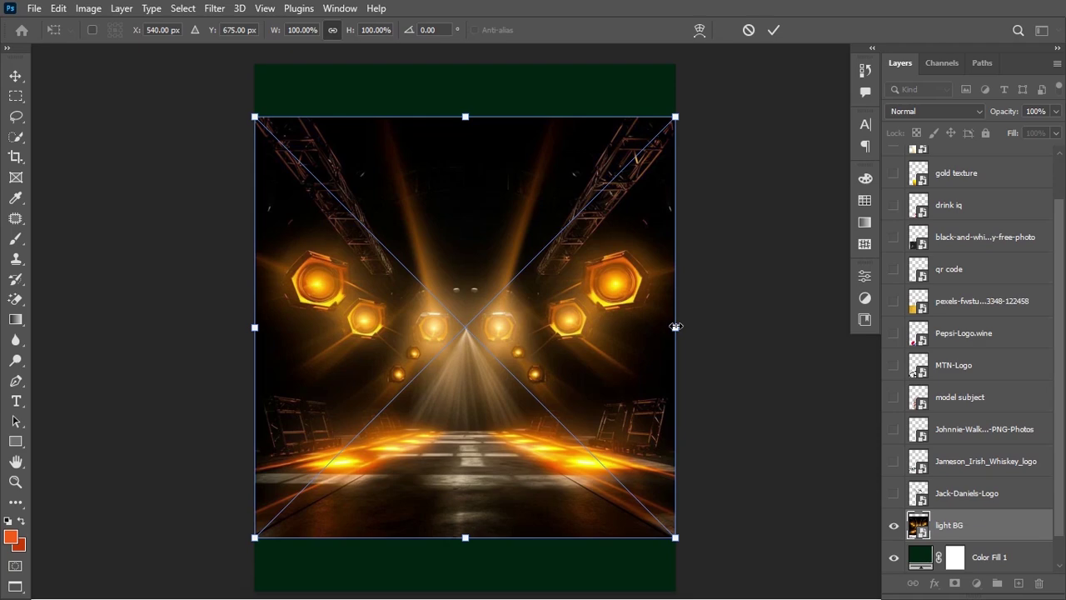
left_click_drag(675, 326, 805, 344)
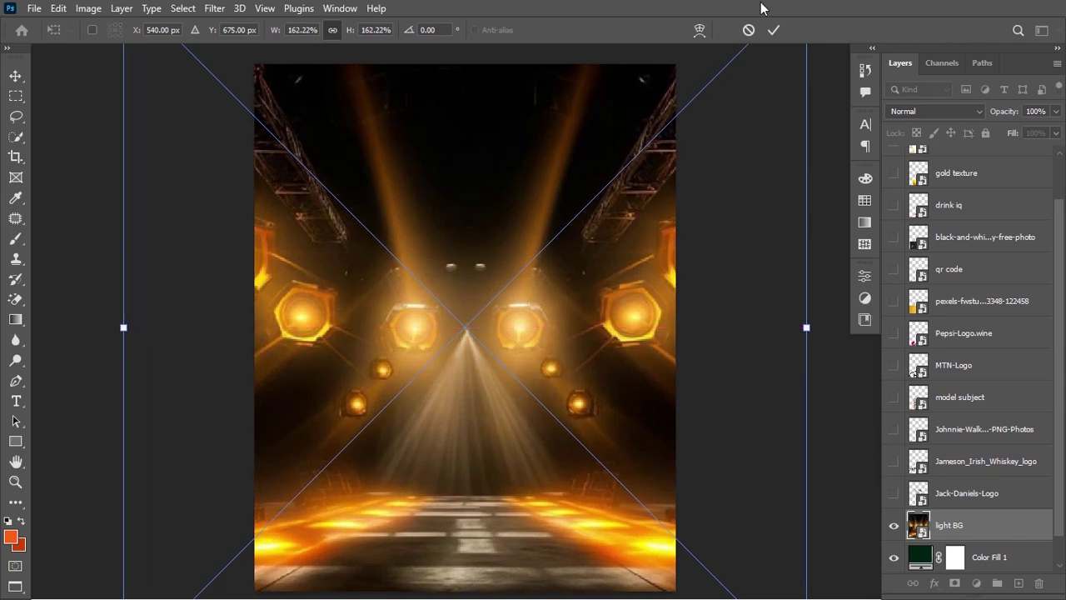
left_click(773, 30)
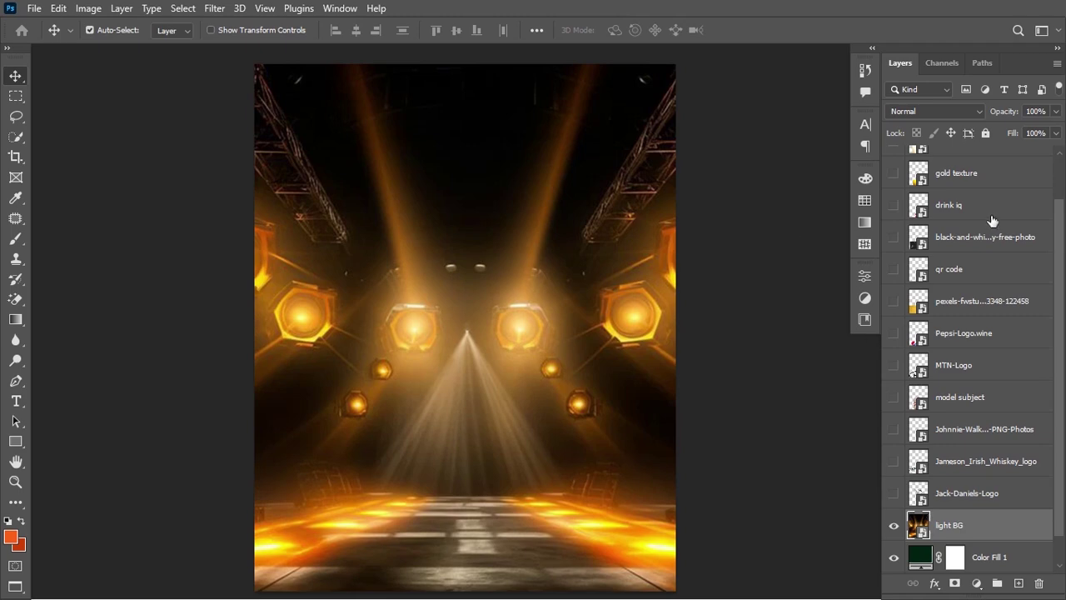
- Try the Lighter Color blend mode on the light BG layer
left_click(971, 113)
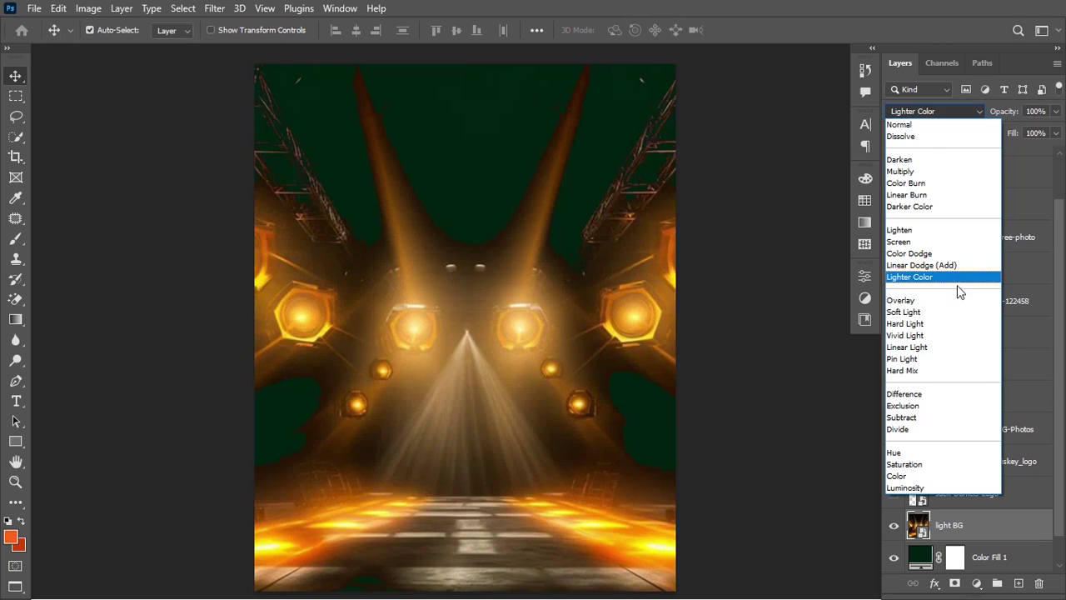
left_click(959, 277)
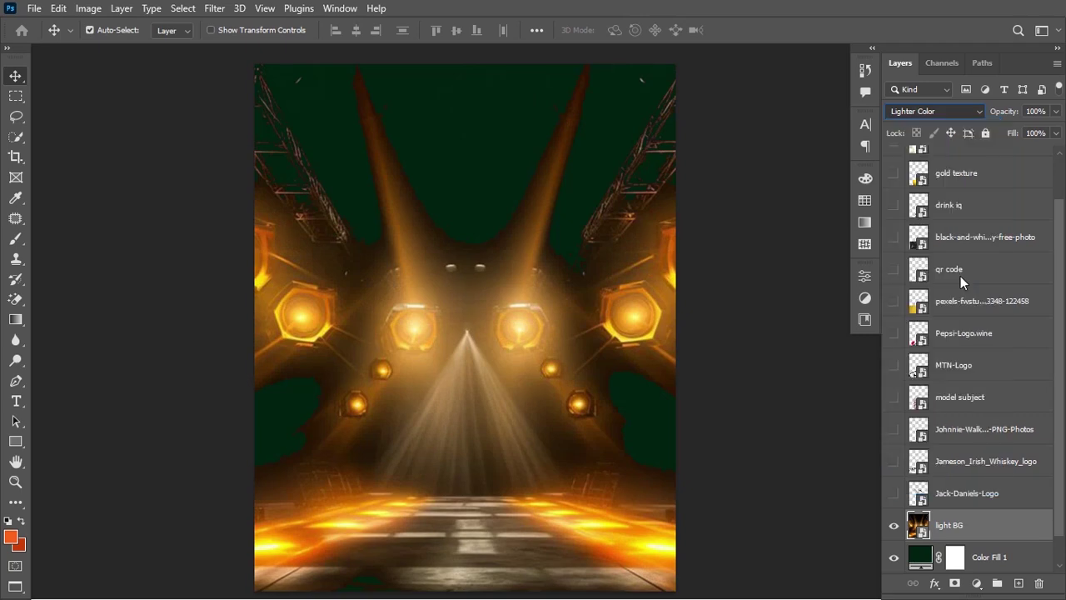
left_click(960, 275)
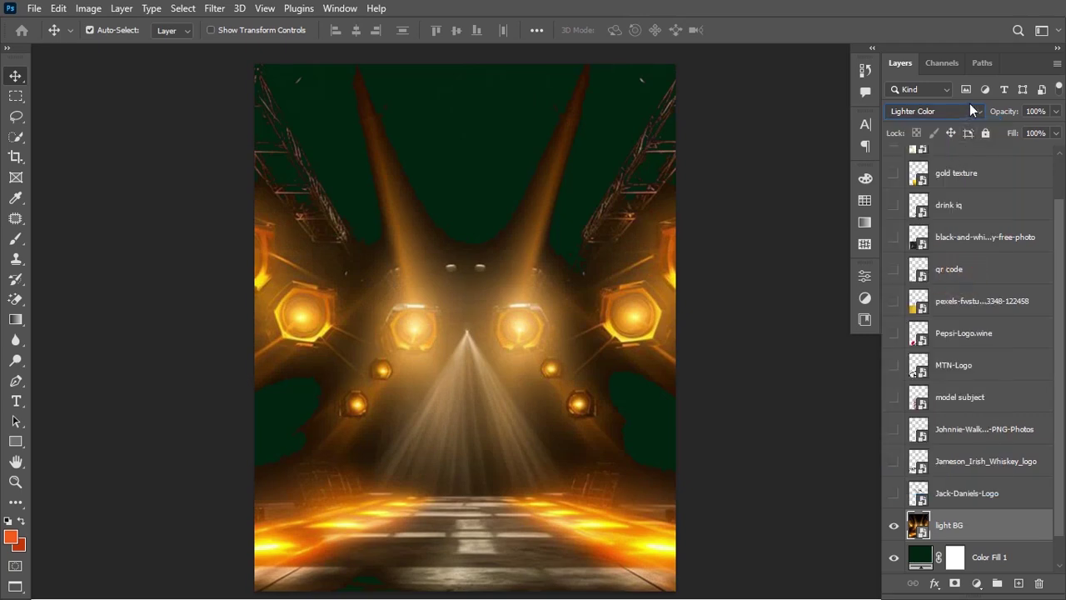
- Set the light BG layer's blend mode to Linear Dodge (Add) and compare the canvas with the layer hidden and shown
left_click(969, 107)
left_click(959, 265)
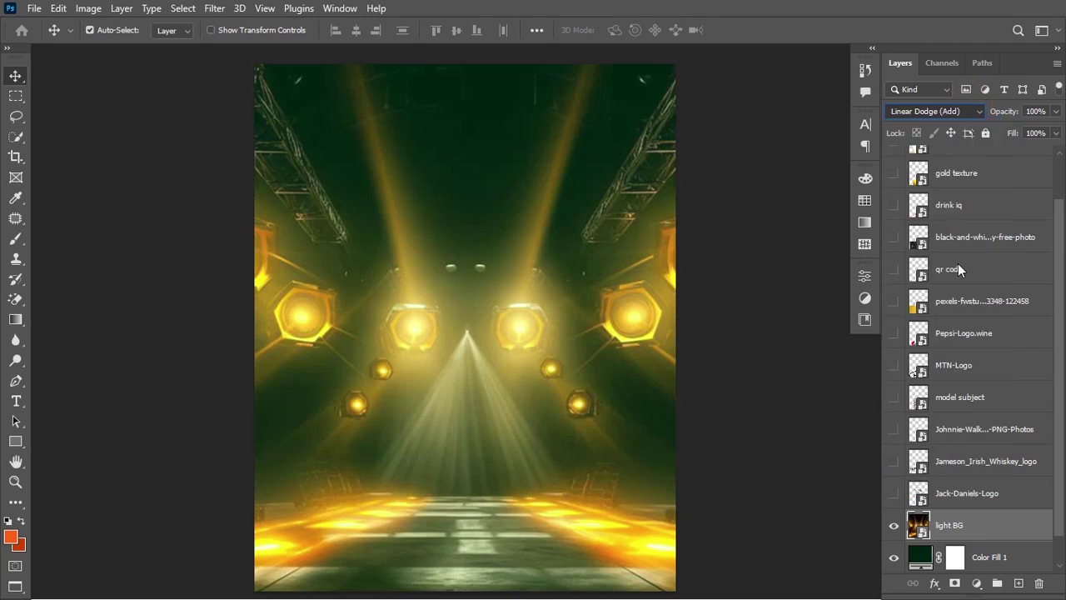
left_click(957, 263)
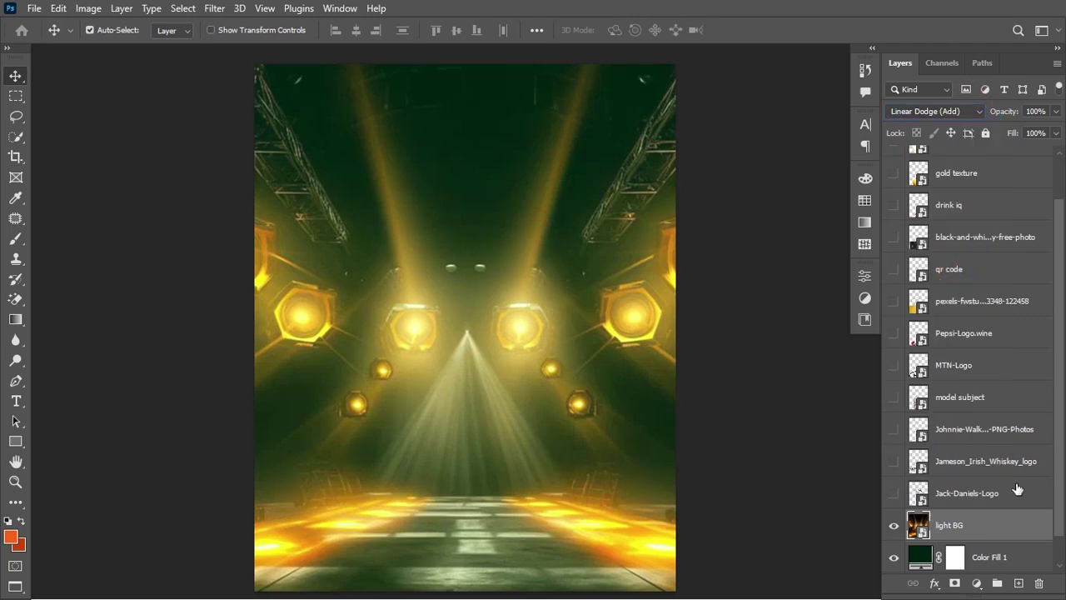
left_click(893, 525)
left_click(894, 525)
- Apply a mild Gaussian Blur to the light BG layer as a smart filter, softening the stage lights
left_click(215, 10)
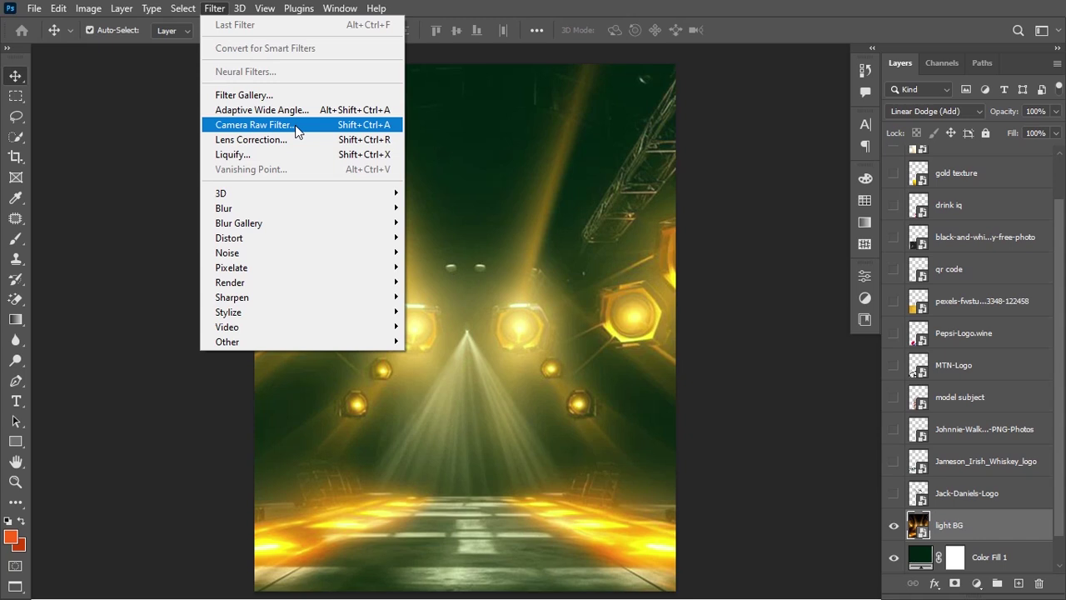
mouse_move(280, 208)
left_click(421, 270)
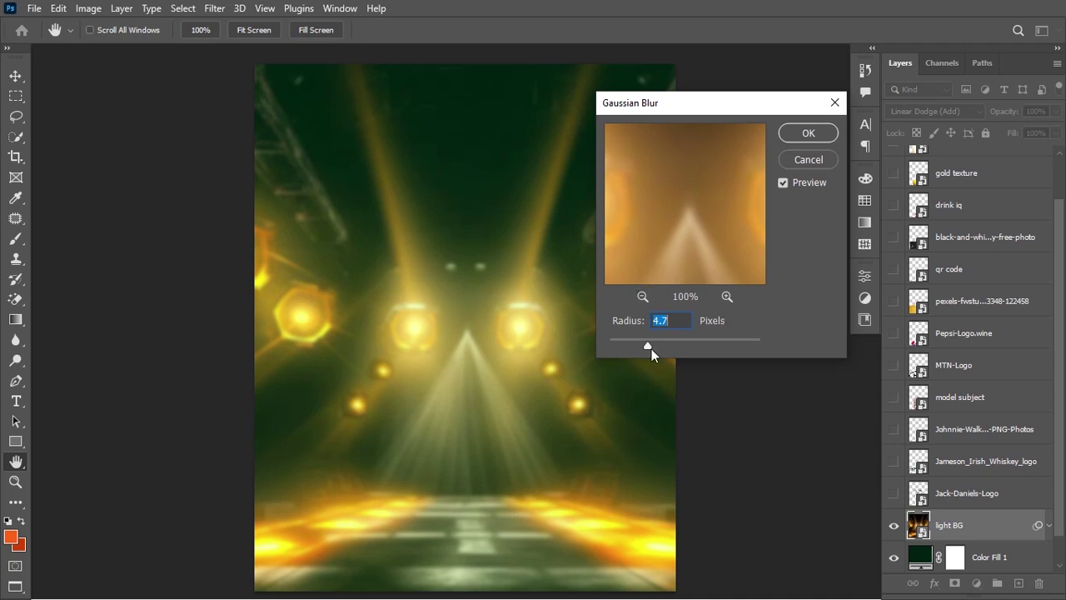
left_click_drag(647, 347, 652, 348)
left_click_drag(653, 342, 655, 341)
left_click(808, 133)
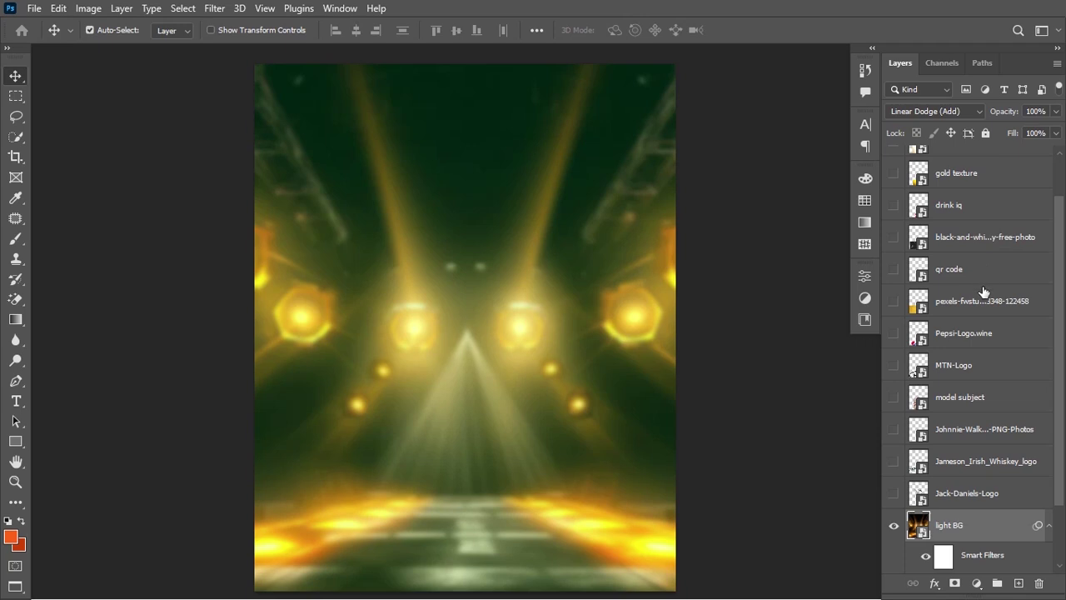
scroll(976, 377, "up", 2)
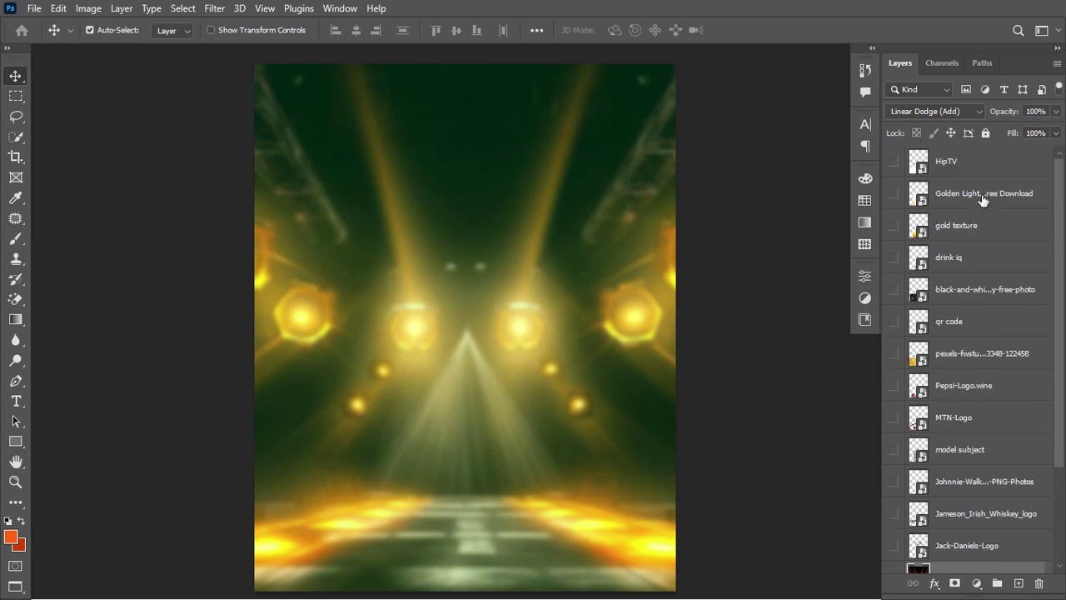
- Show the Golden Light layer directly above light BG, centre it on the canvas and scale it proportionally to about 41% to cover everything
left_click_drag(981, 193, 933, 551)
left_click(893, 545)
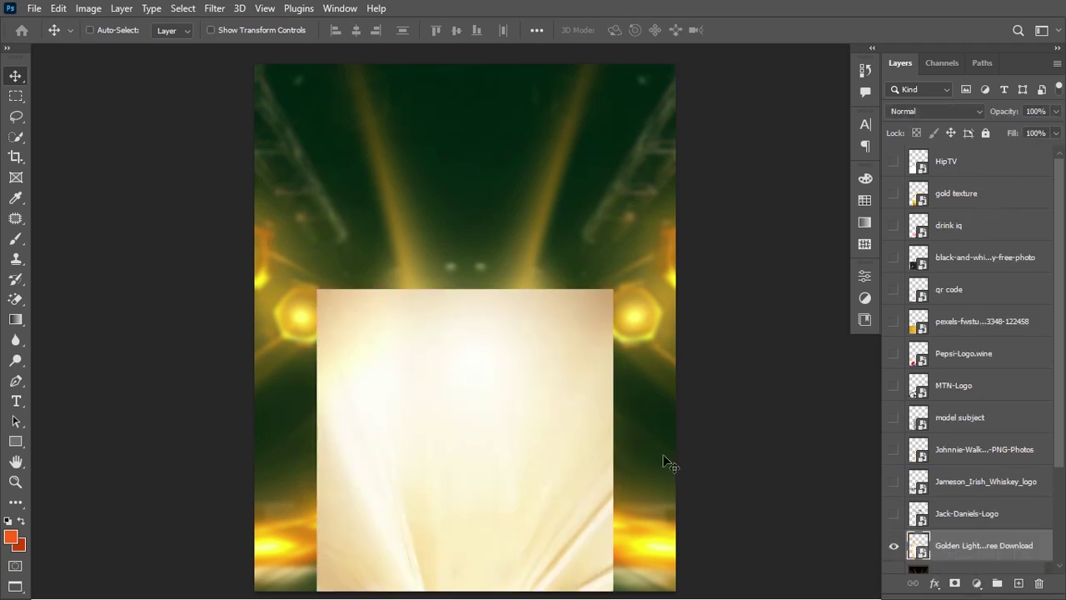
key("ctrl+t")
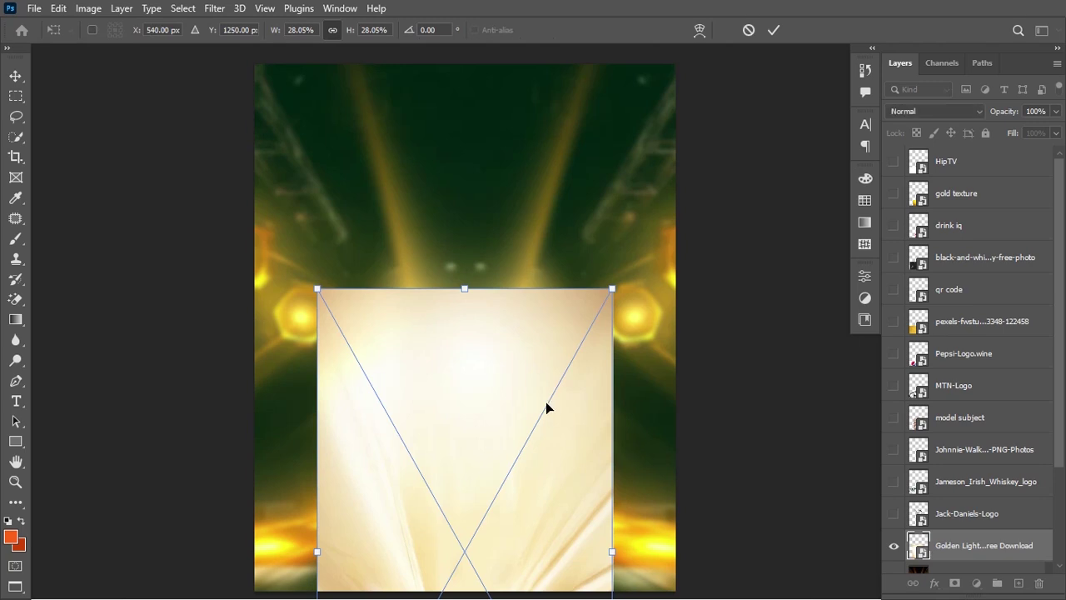
left_click_drag(545, 403, 550, 190)
left_click_drag(551, 191, 556, 195)
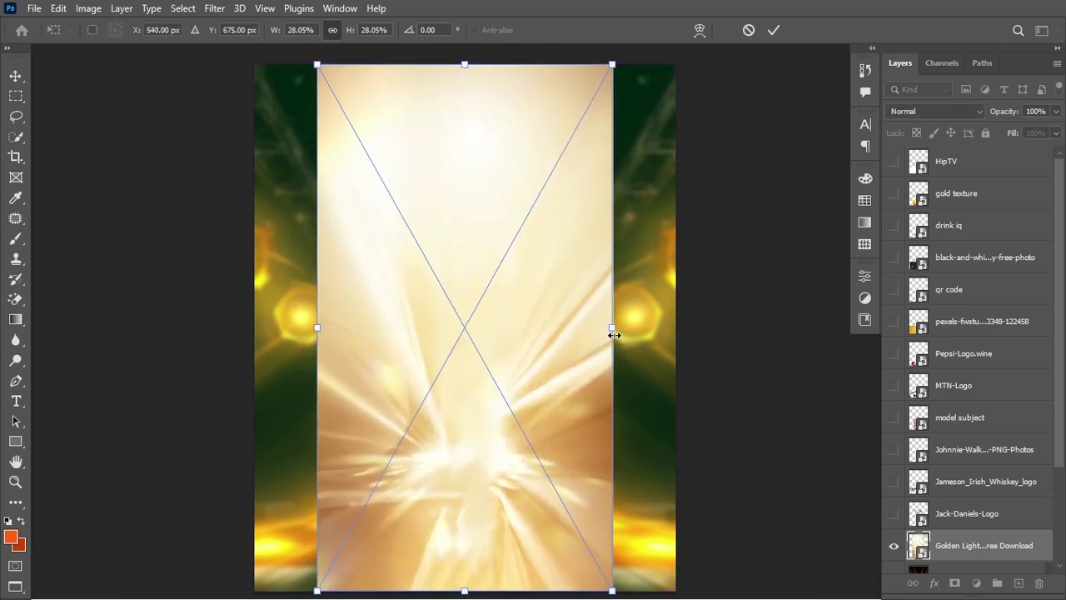
left_click_drag(615, 334, 682, 358)
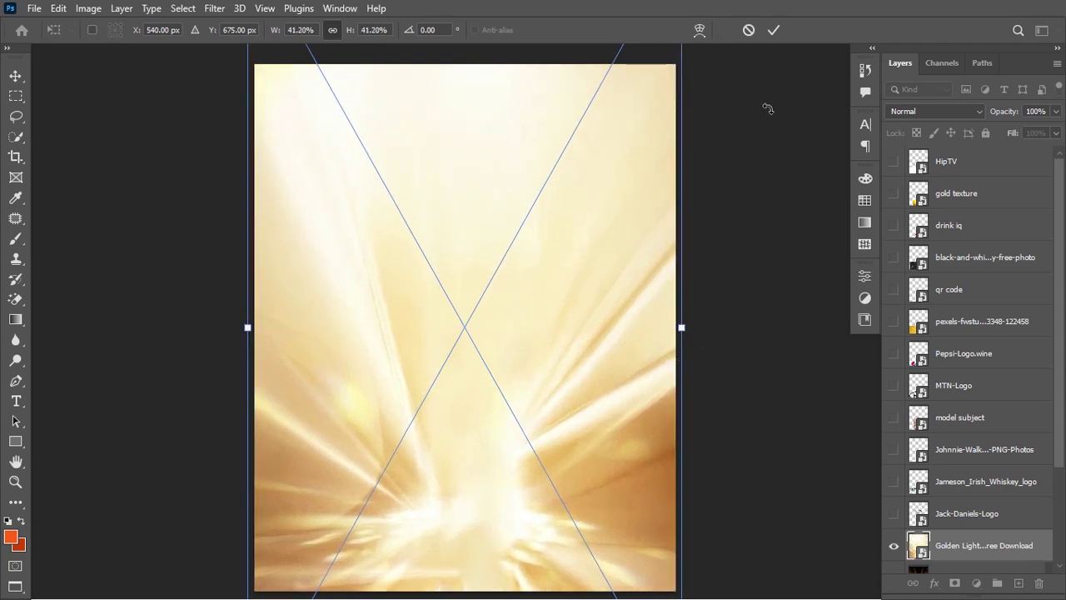
left_click(774, 30)
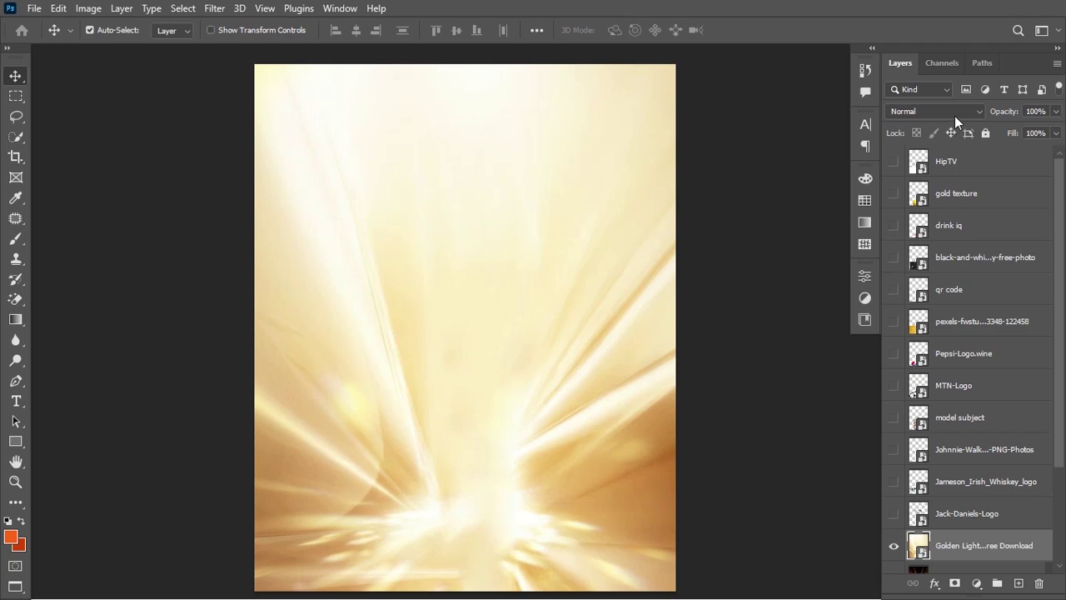
- Set the Golden Light layer's blend mode to Soft Light
left_click(954, 116)
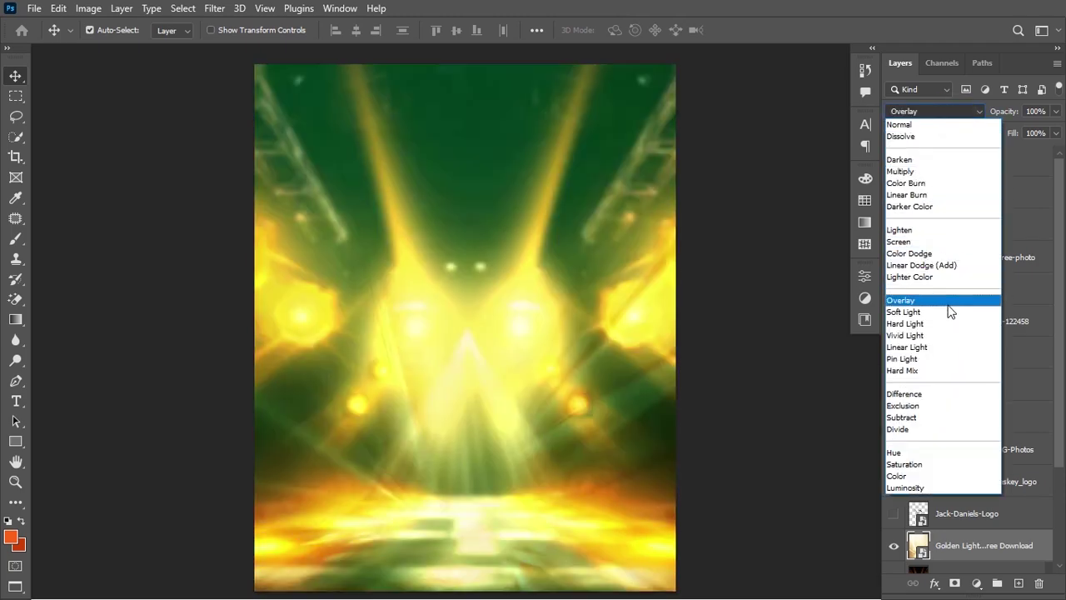
left_click(947, 310)
left_click(947, 308)
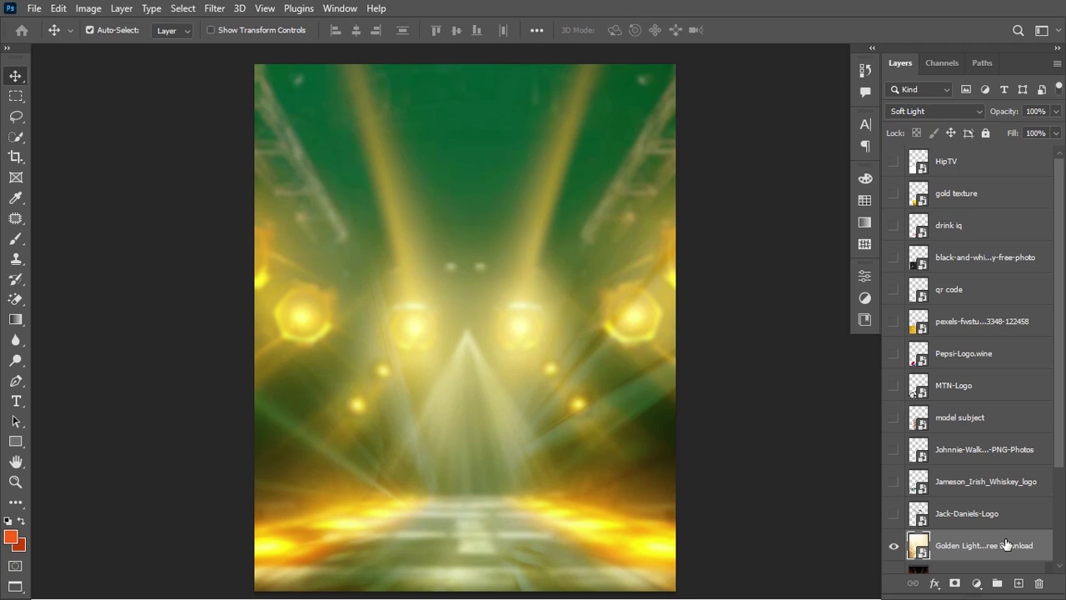
- Create a new layer named NOISE above the Golden Light layer, in Soft Light mode and filled with 50% gray
key("ctrl+shift+n")
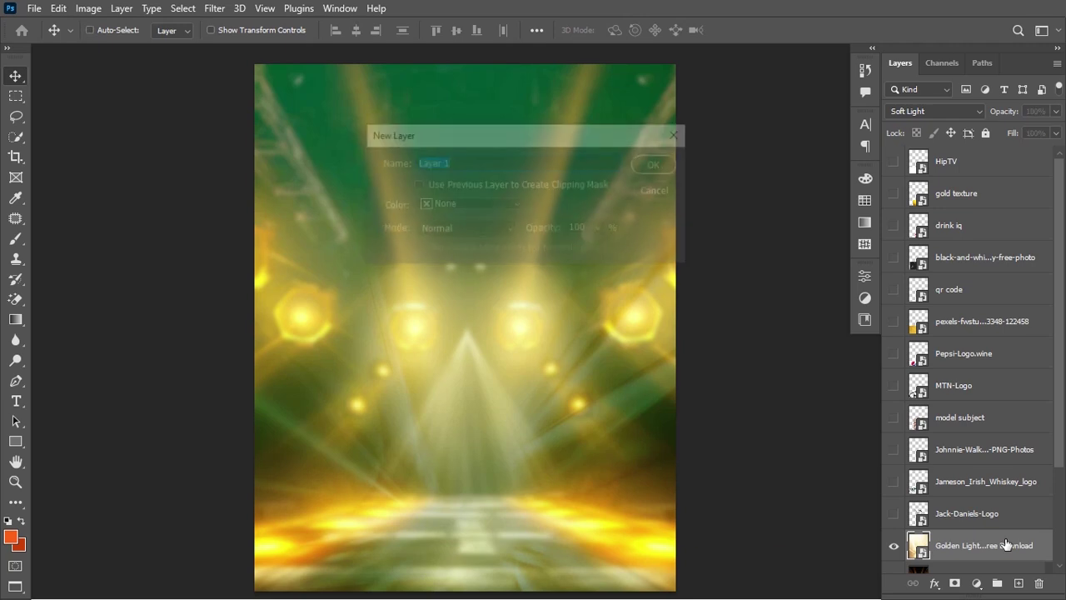
type("NOISE")
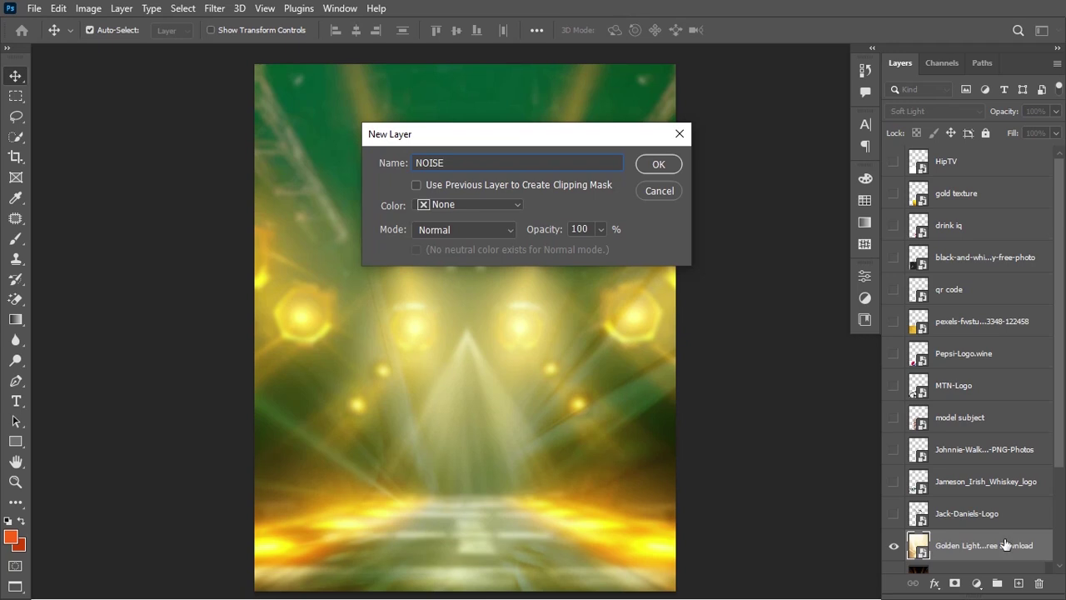
left_click(457, 231)
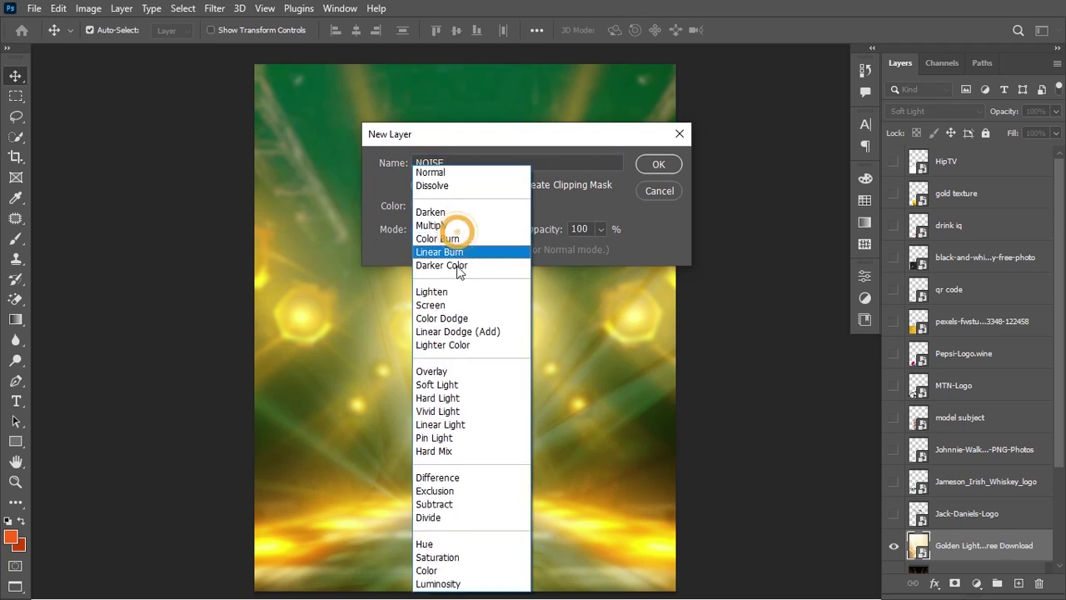
left_click(462, 386)
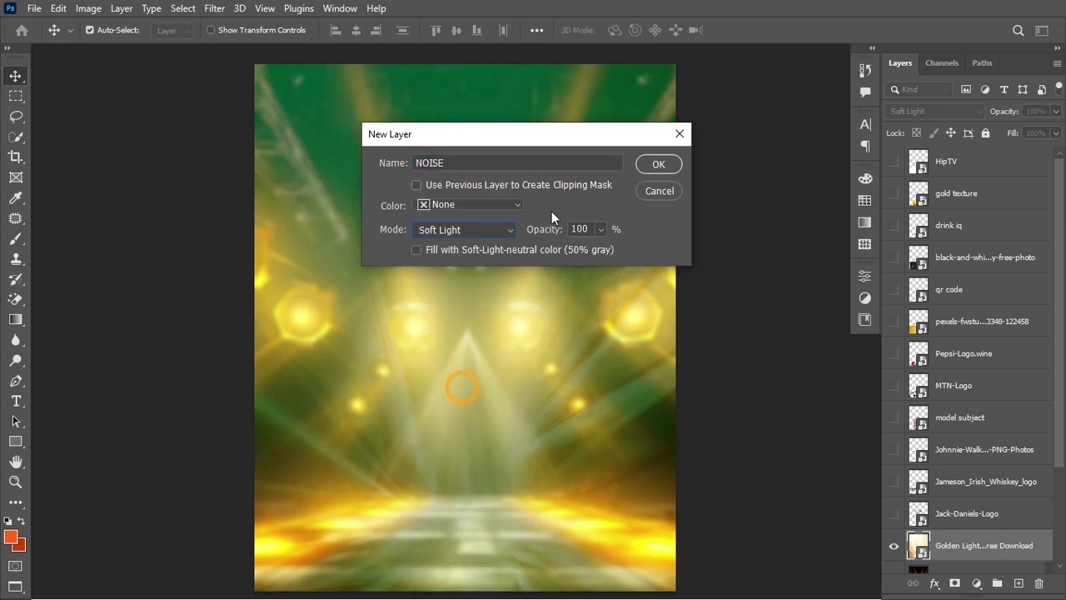
left_click(528, 246)
left_click(652, 165)
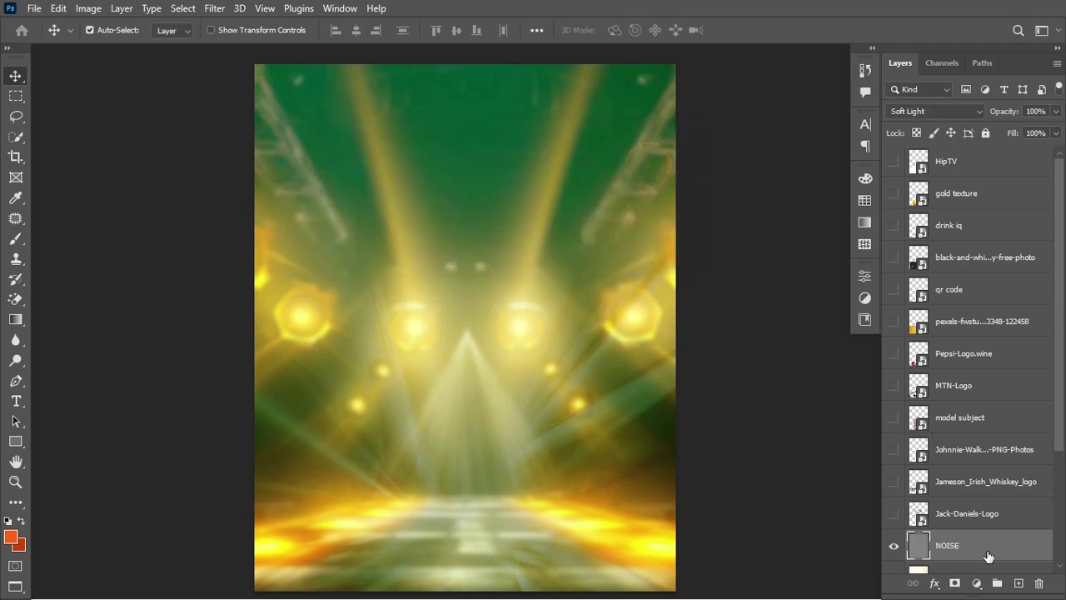
- Convert the NOISE layer to a smart object and apply Add Noise at 6.30%, Uniform and Monochromatic
right_click(987, 551)
left_click(888, 243)
left_click(215, 9)
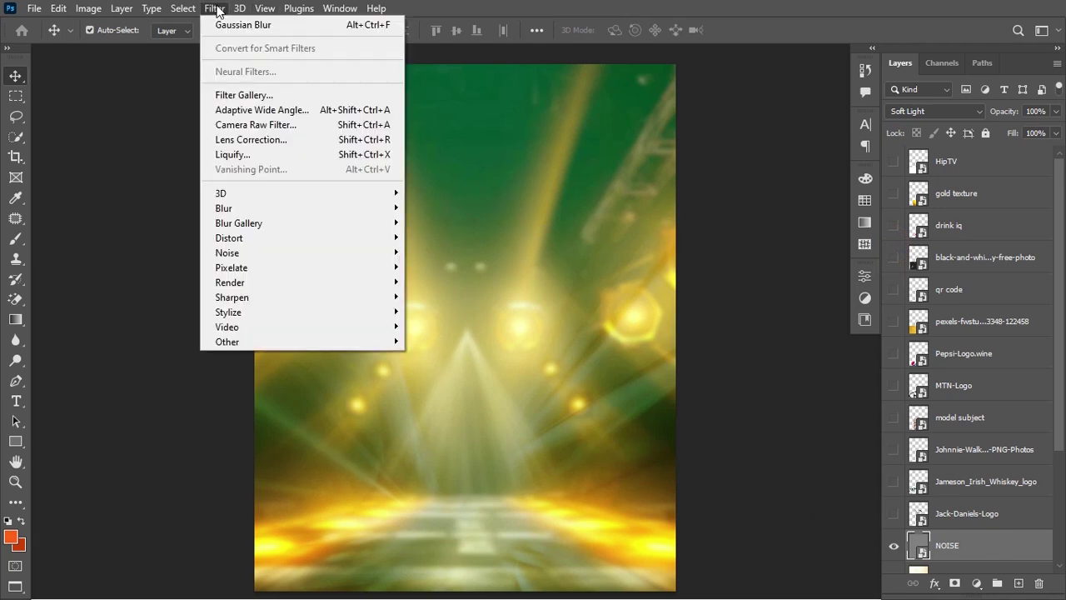
mouse_move(305, 212)
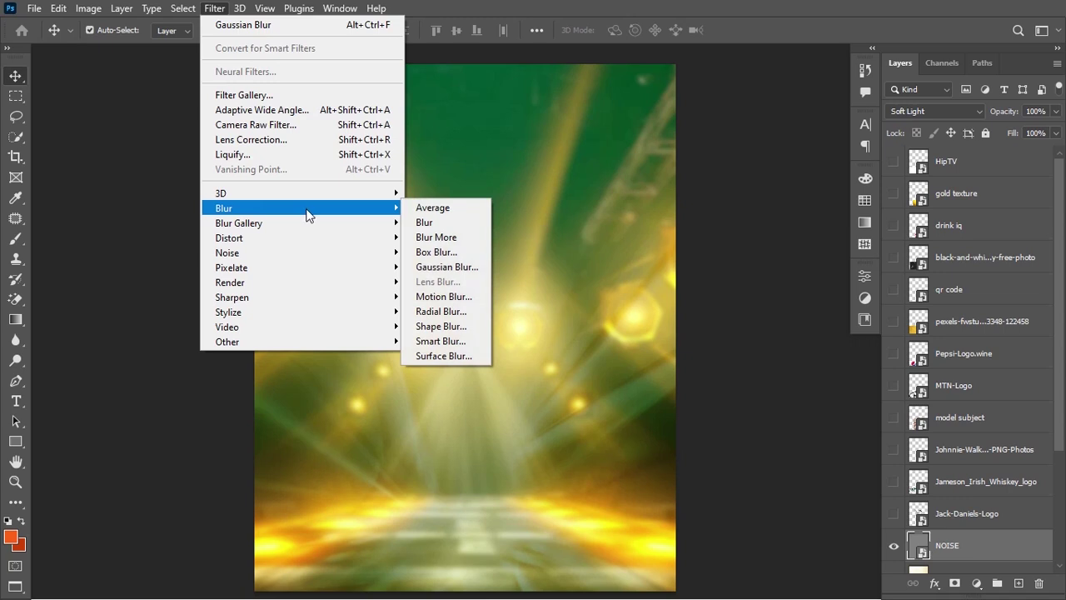
mouse_move(323, 249)
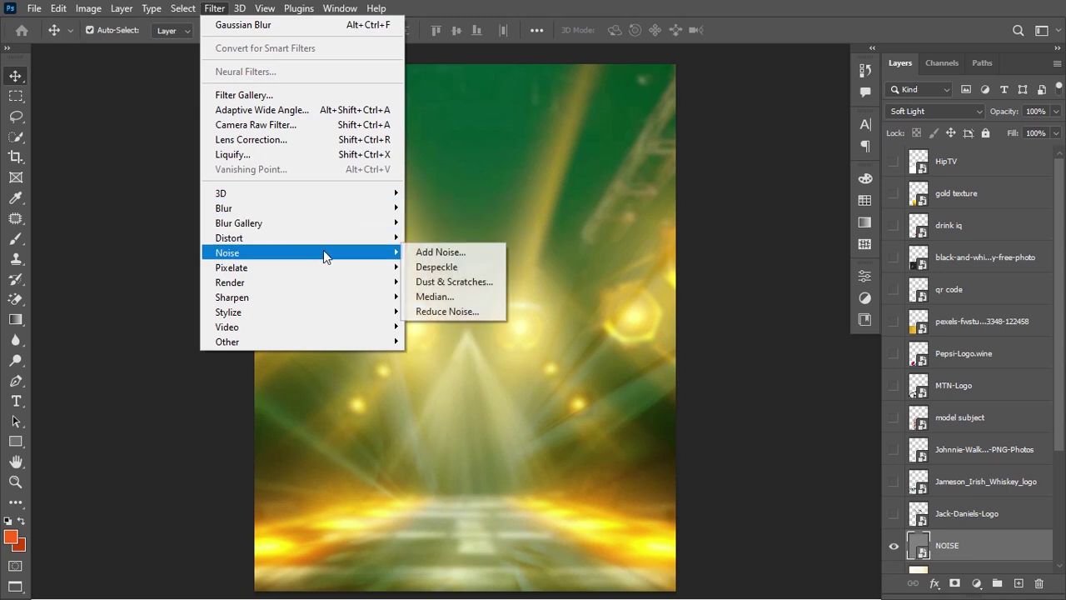
left_click(421, 253)
left_click_drag(428, 306, 425, 308)
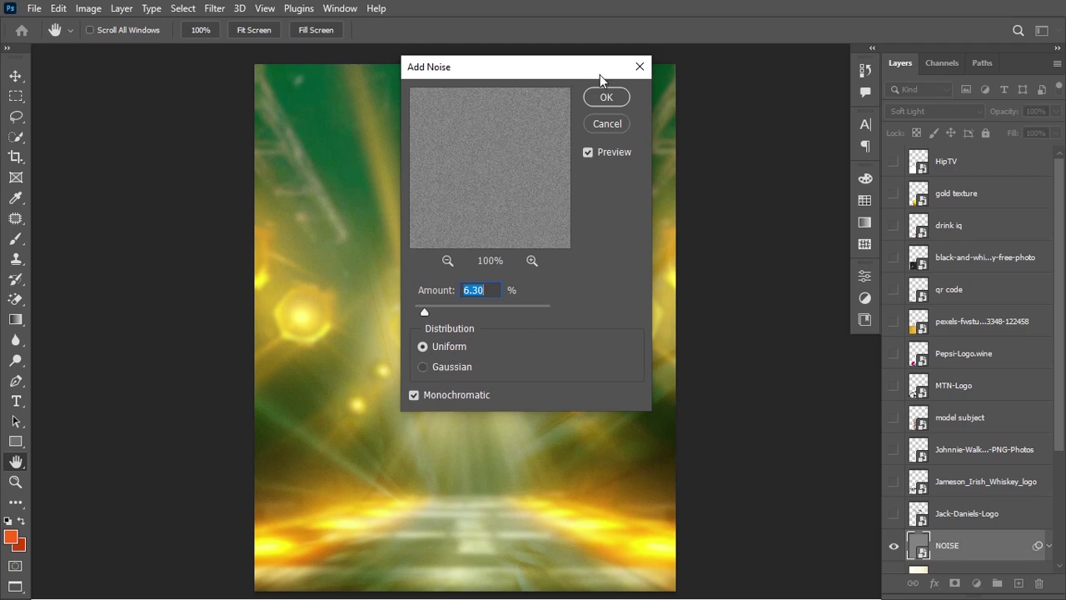
left_click(597, 97)
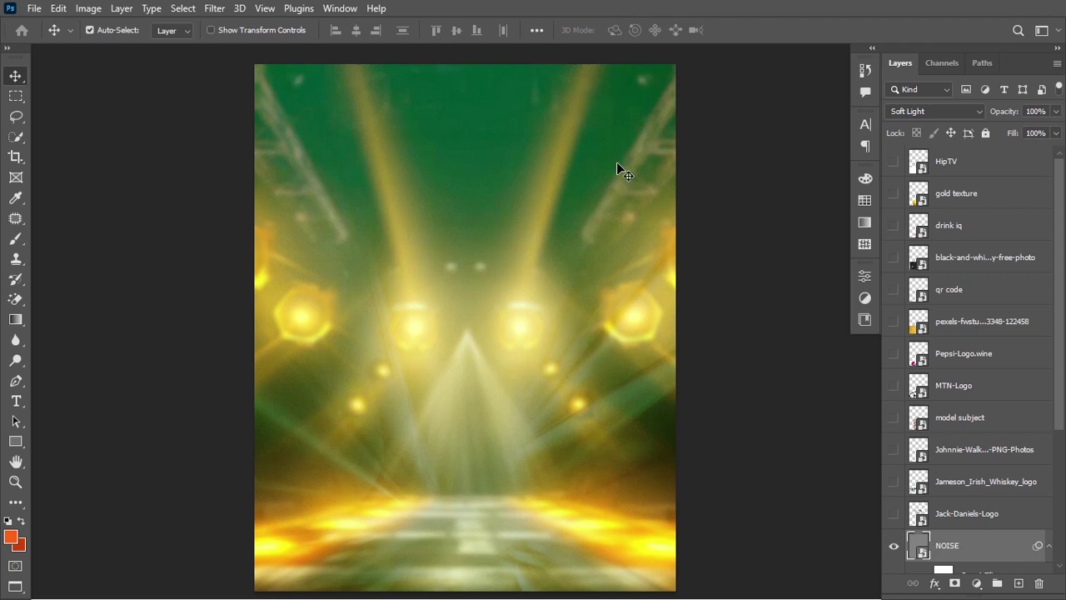
- Add a Curves adjustment layer above NOISE and bend the RGB curve into an S-shape with strongly lowered shadows for more contrast
left_click(976, 583)
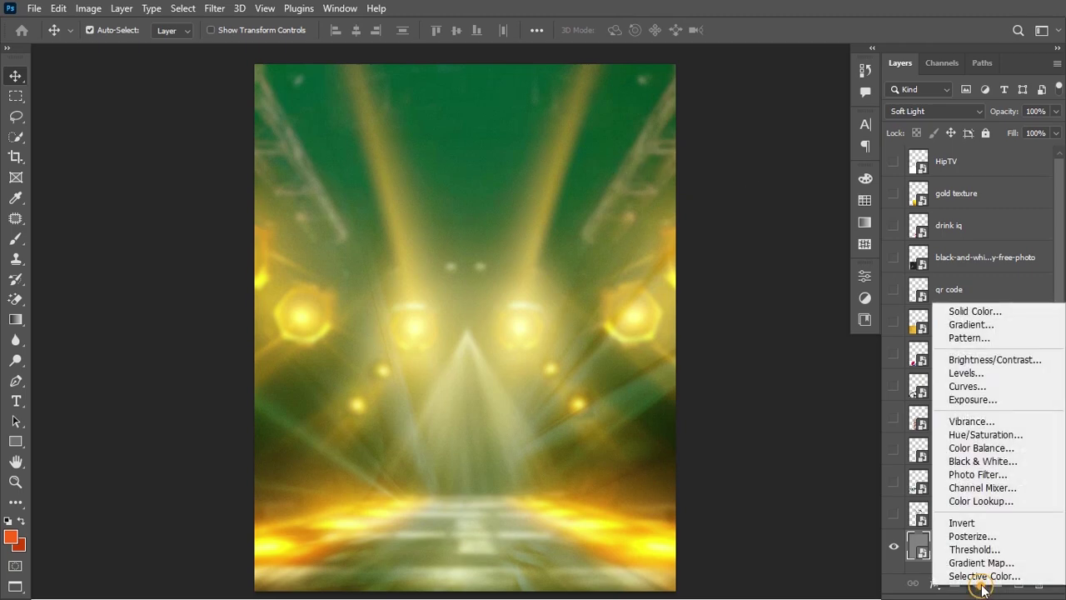
left_click(981, 384)
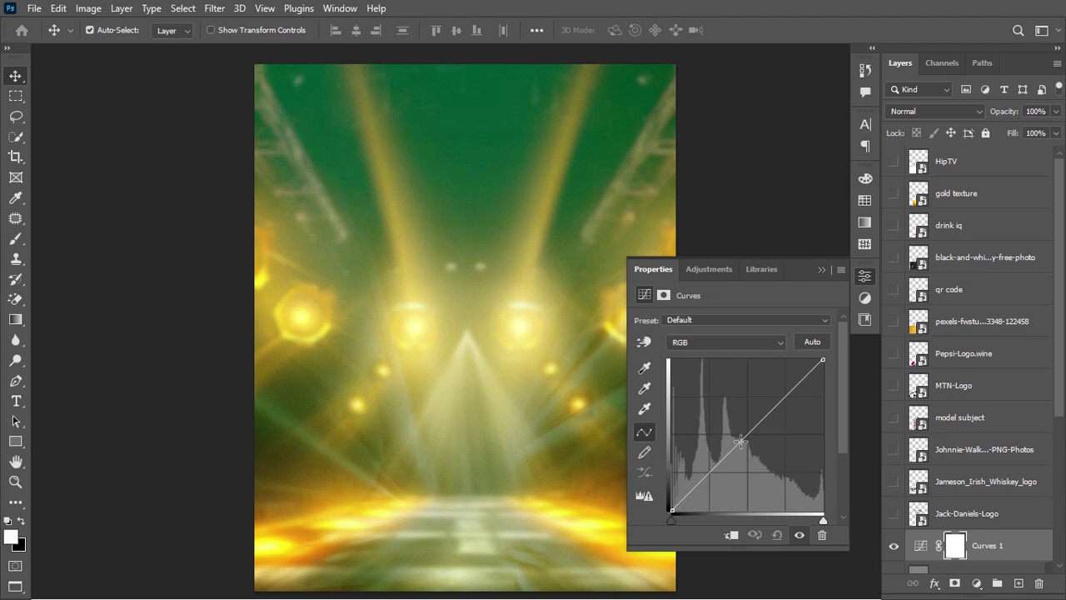
left_click(785, 392)
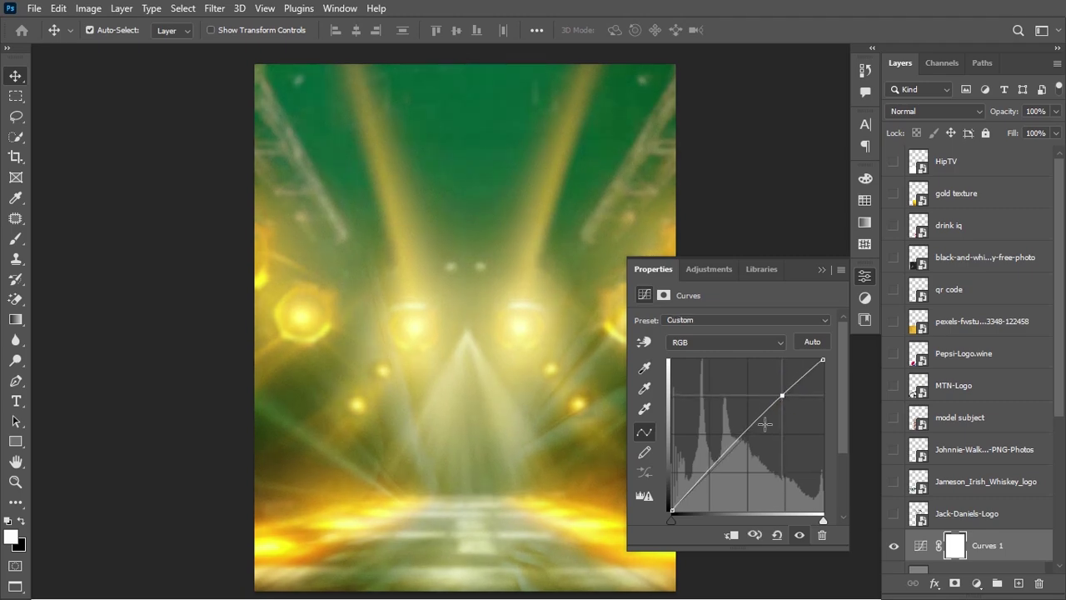
left_click_drag(707, 472, 724, 495)
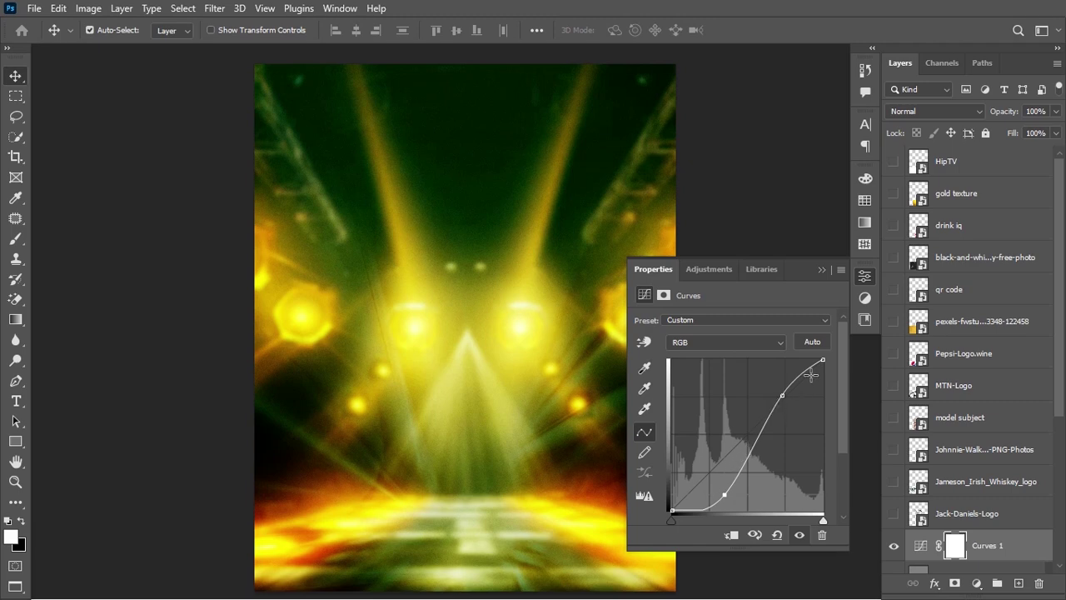
left_click(823, 270)
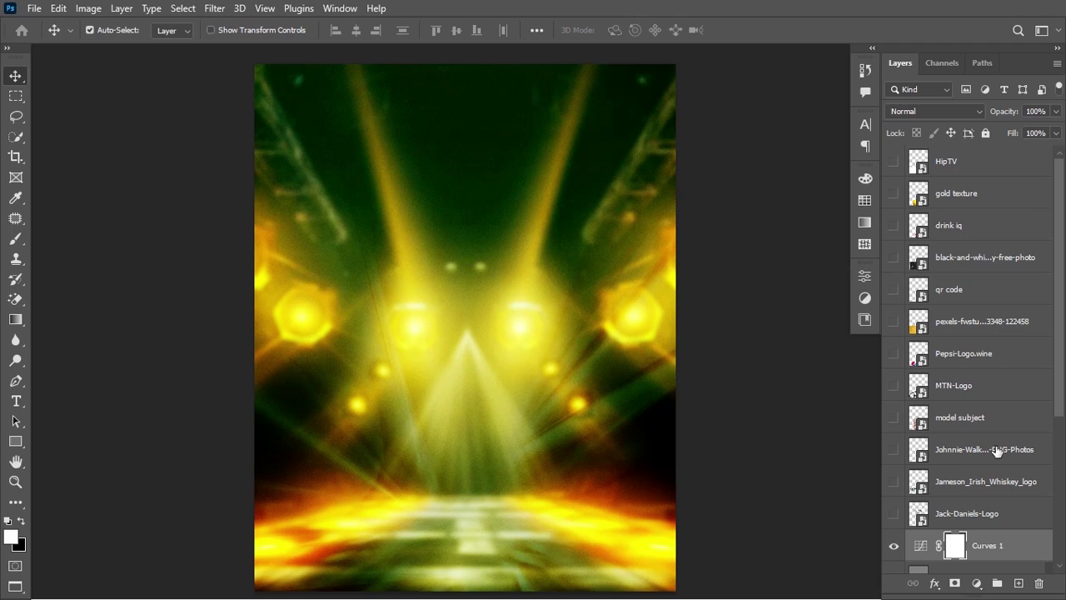
- Group the layers from Curves 1 down to Color Fill 1 and name the group BG
scroll(991, 496, "down", 3)
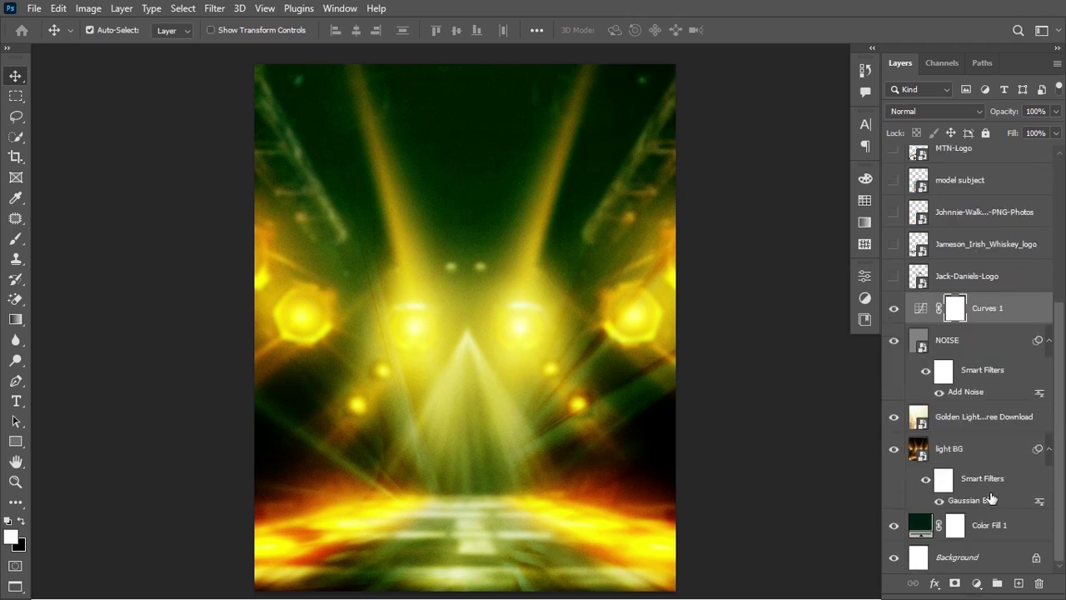
left_click(920, 308)
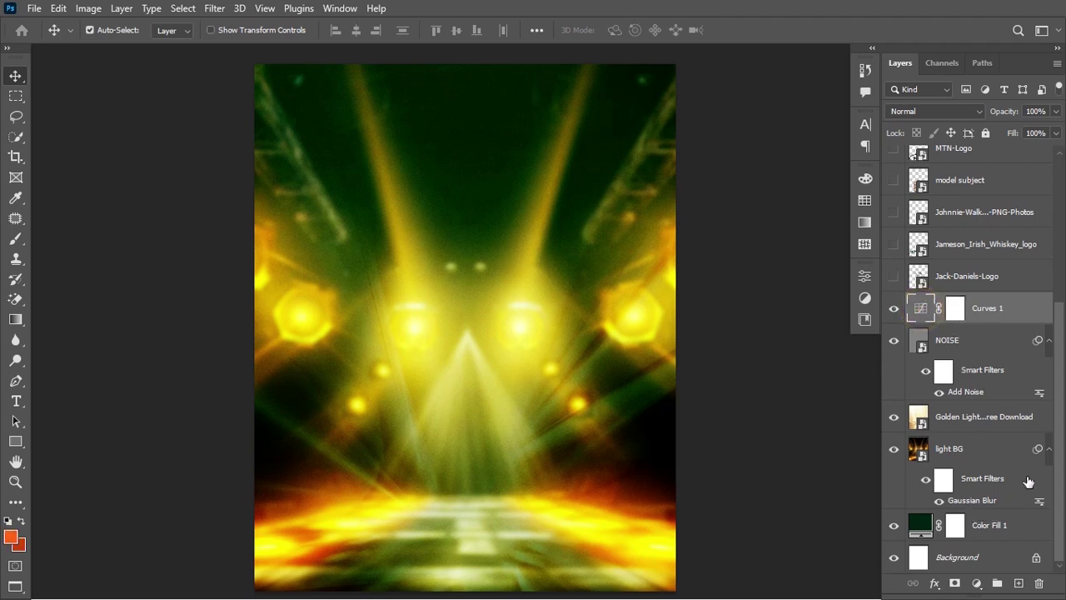
left_click(999, 525, "shift")
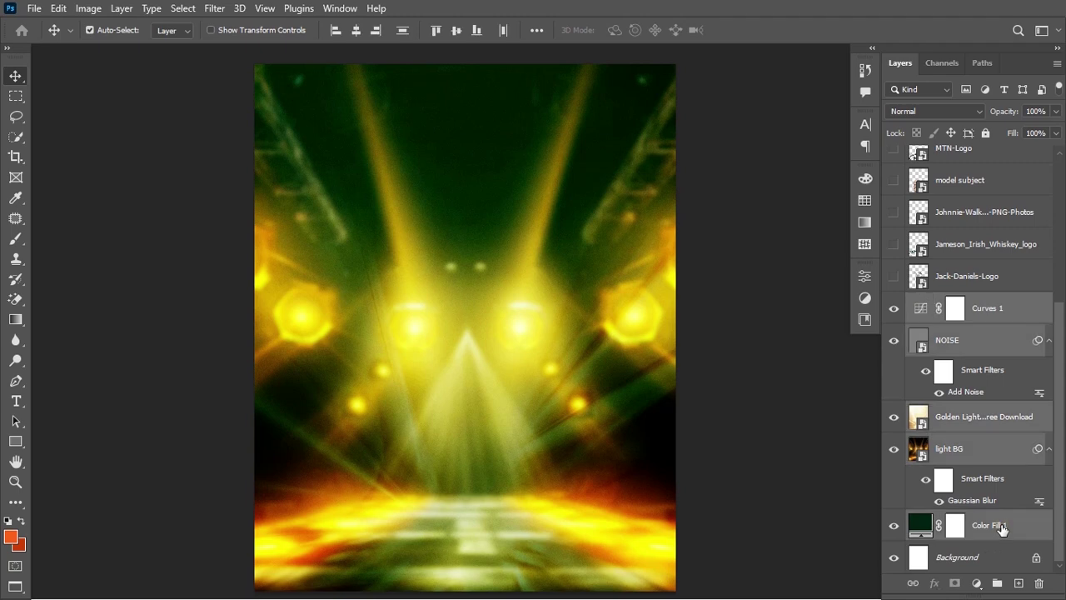
key("ctrl+g")
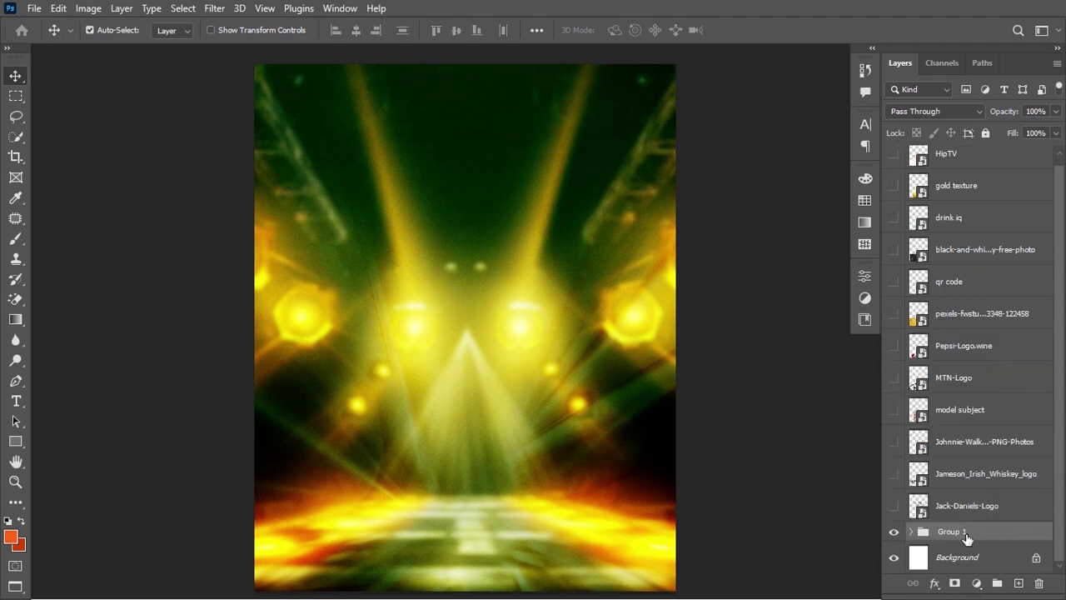
type("BG")
key("Return")
- Show the model subject layer directly above the BG group and convert it to a smart object
left_click_drag(966, 412, 949, 514)
left_click(894, 506)
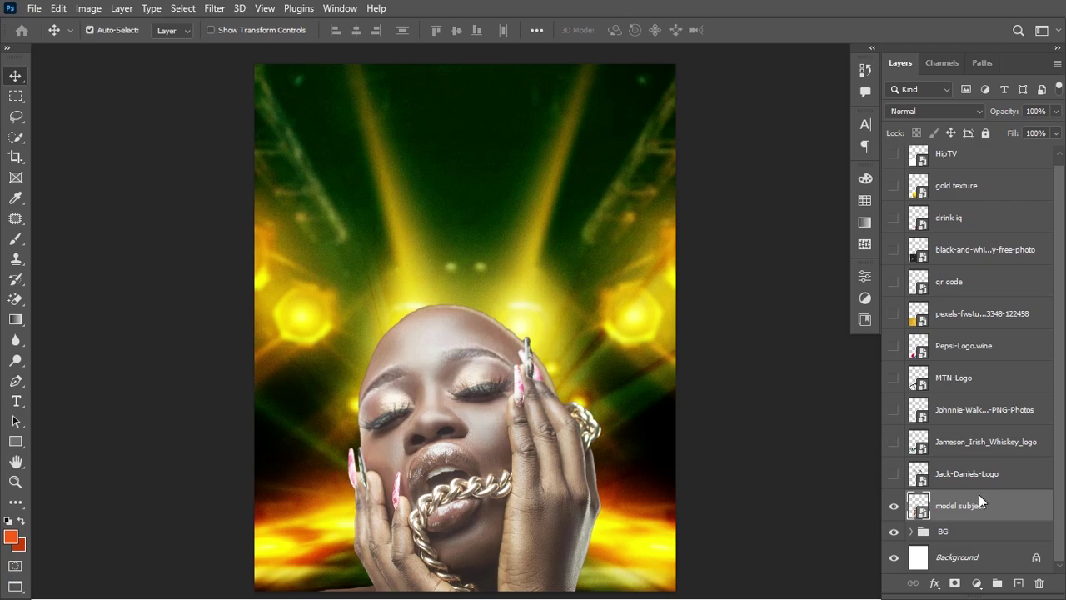
right_click(979, 494)
left_click(878, 185)
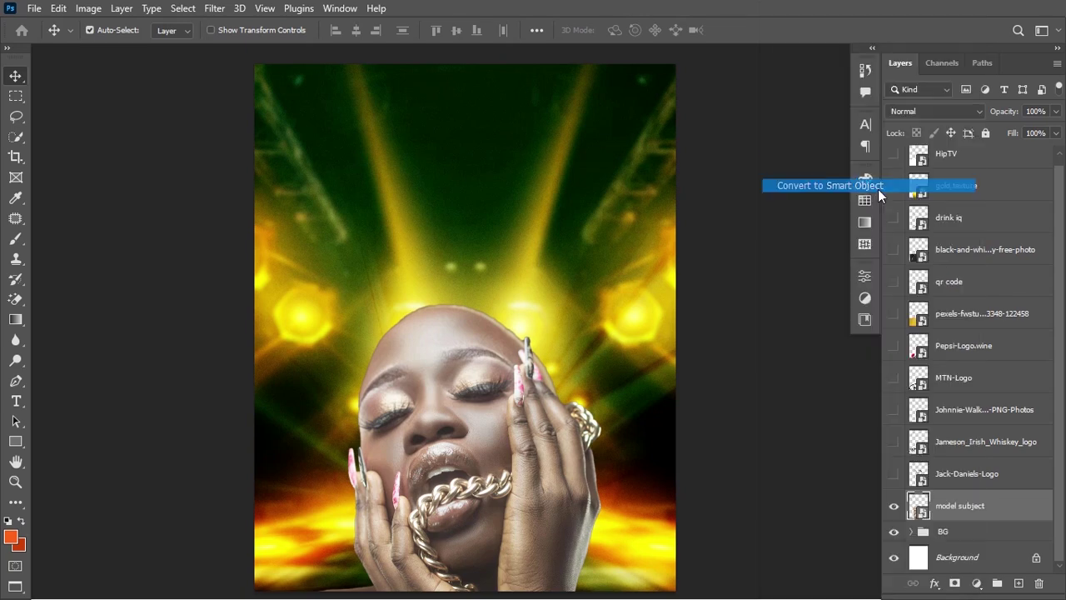
- Scale the model subject proportionally to about 92% and move it up, horizontally centred, to about X 540 px, Y 796 px
key("ctrl+t")
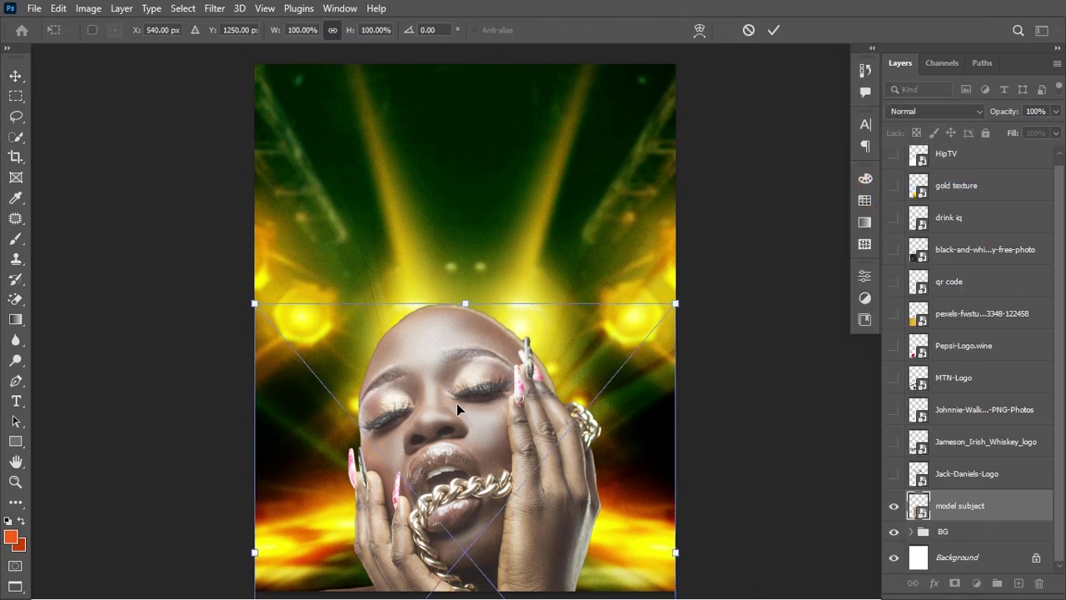
left_click_drag(456, 403, 457, 246)
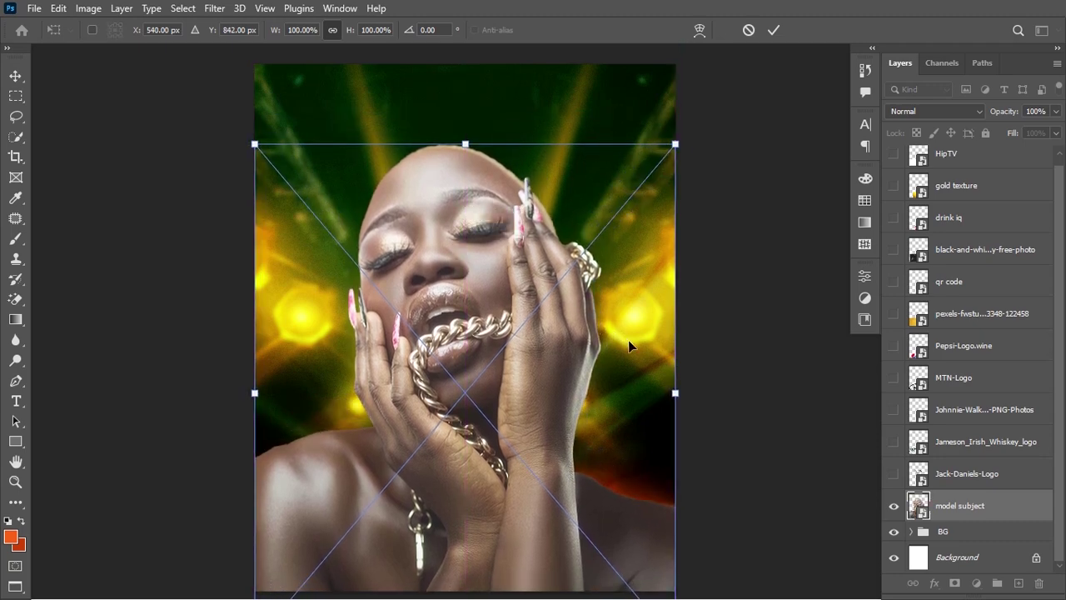
left_click_drag(678, 390, 658, 392)
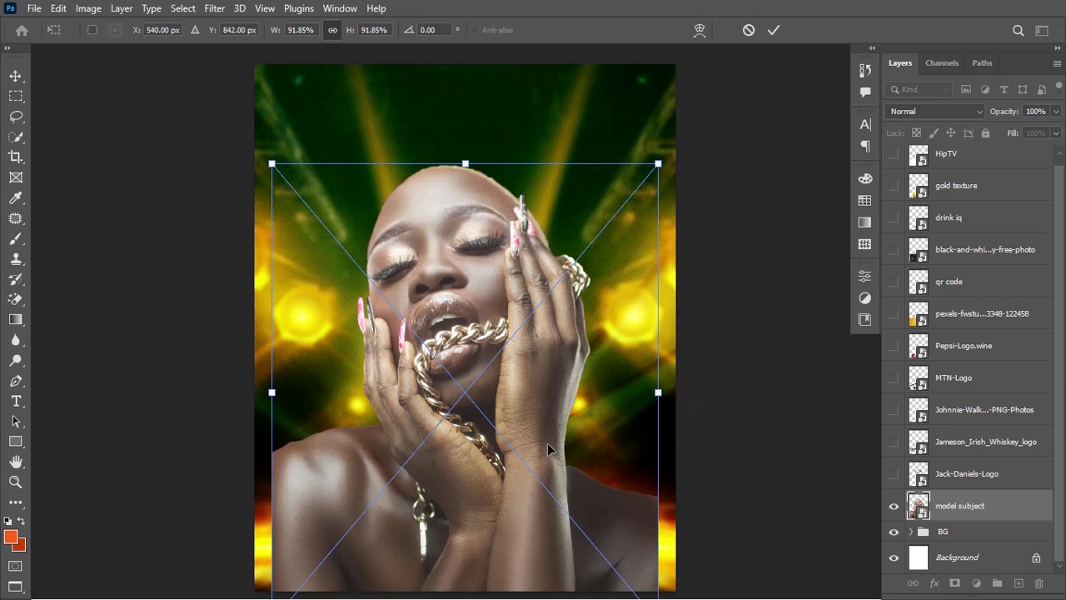
left_click_drag(547, 443, 548, 425)
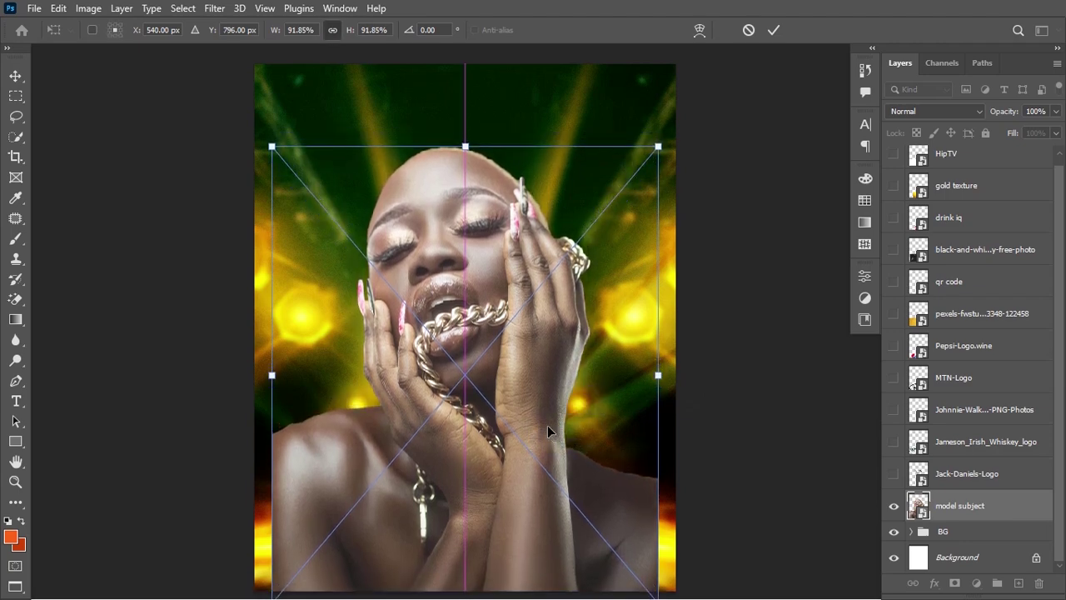
left_click(776, 30)
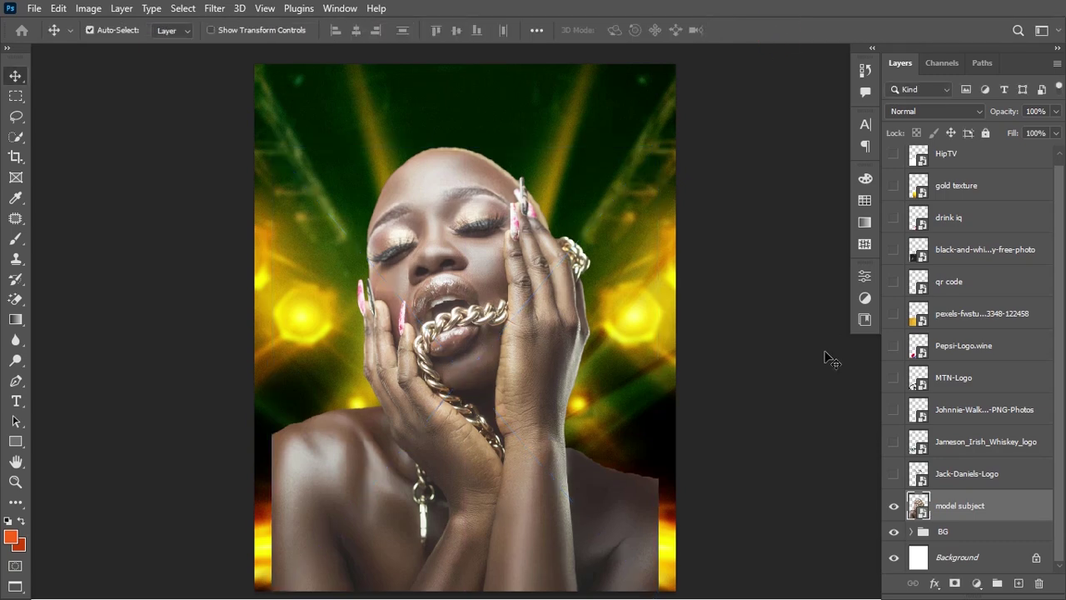
- Start the Camera Raw Filter on the model subject with a before/after view and set Exposure -0.90, Contrast +6 and Highlights -85
left_click(213, 9)
left_click(253, 125)
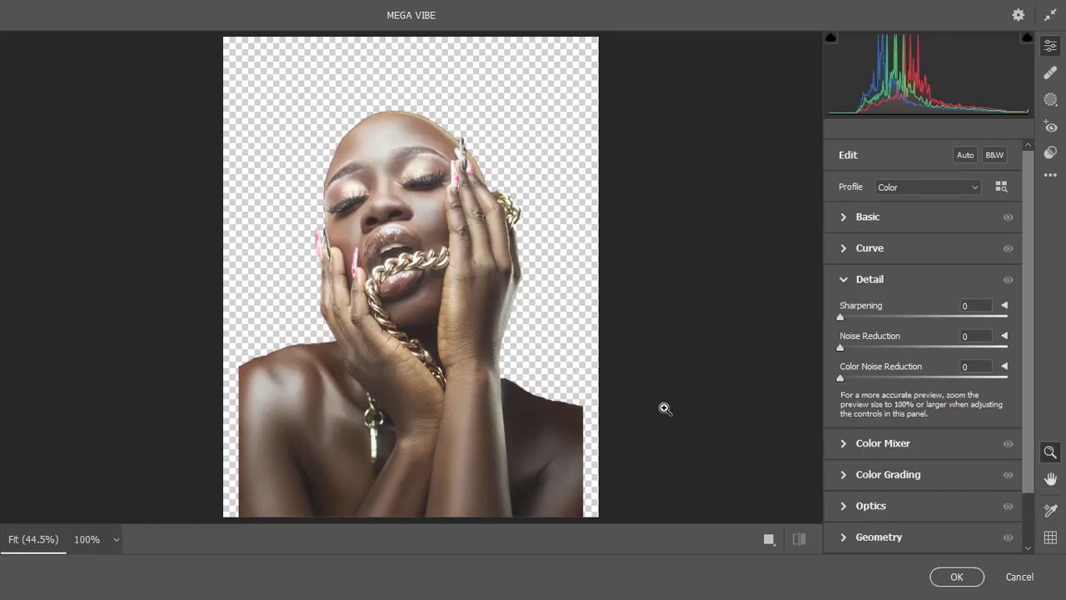
left_click(769, 539)
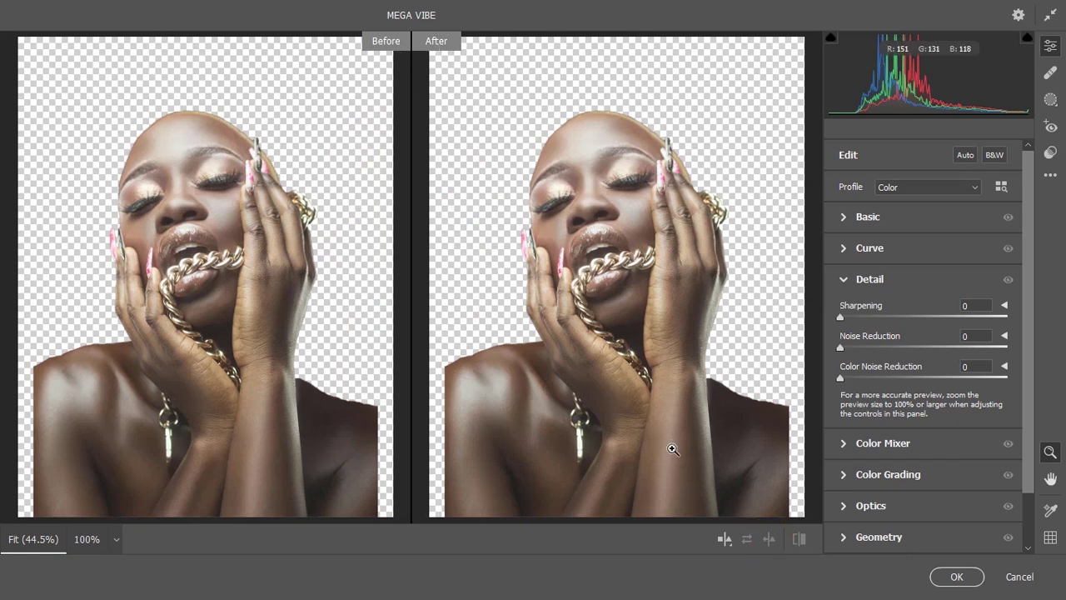
left_click(849, 217)
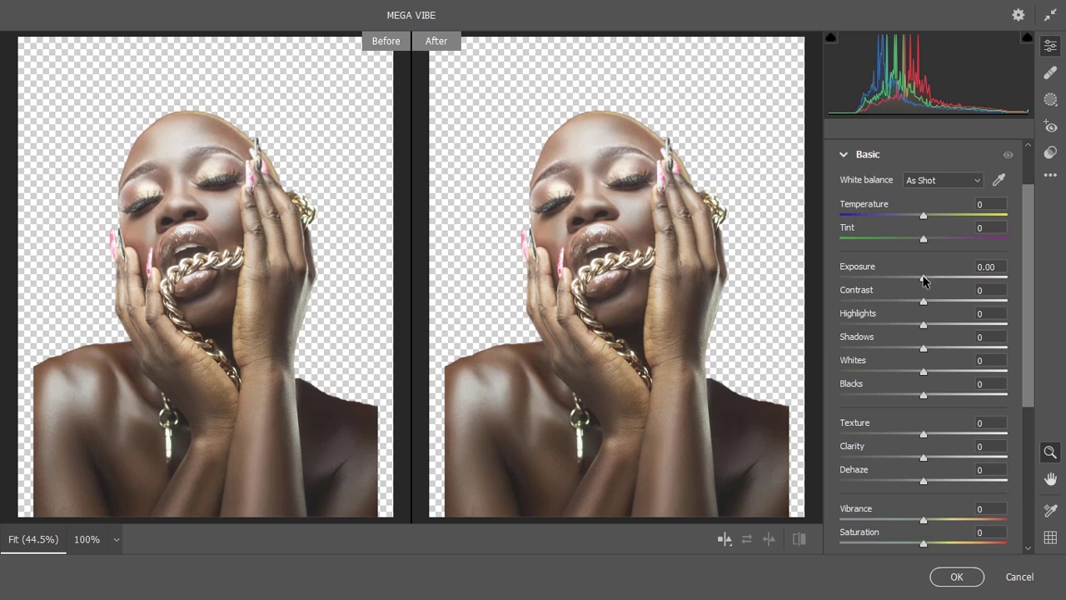
left_click_drag(923, 277, 908, 279)
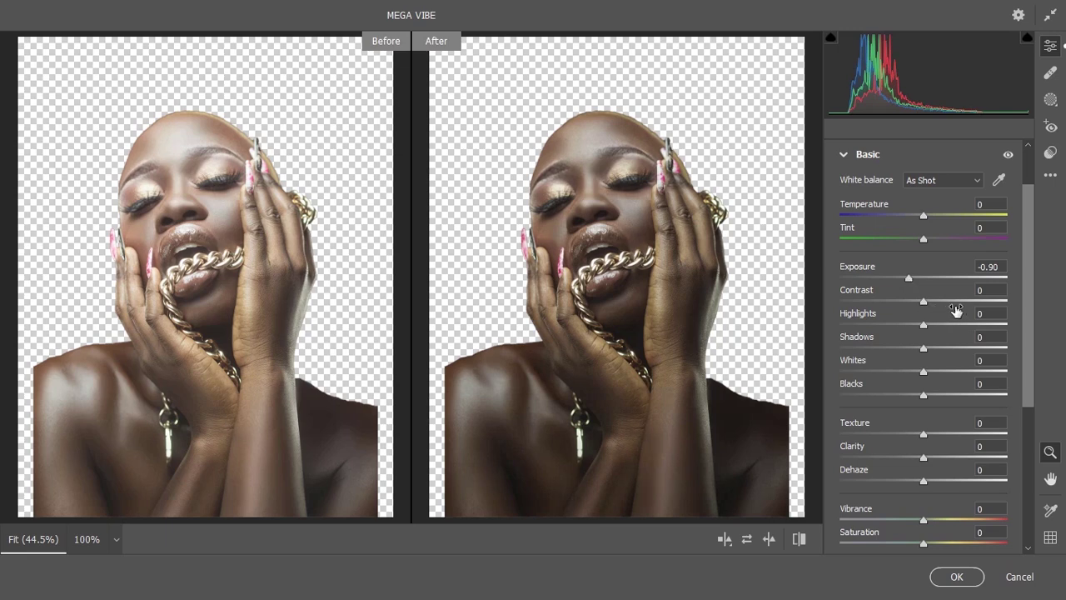
left_click_drag(926, 300, 932, 302)
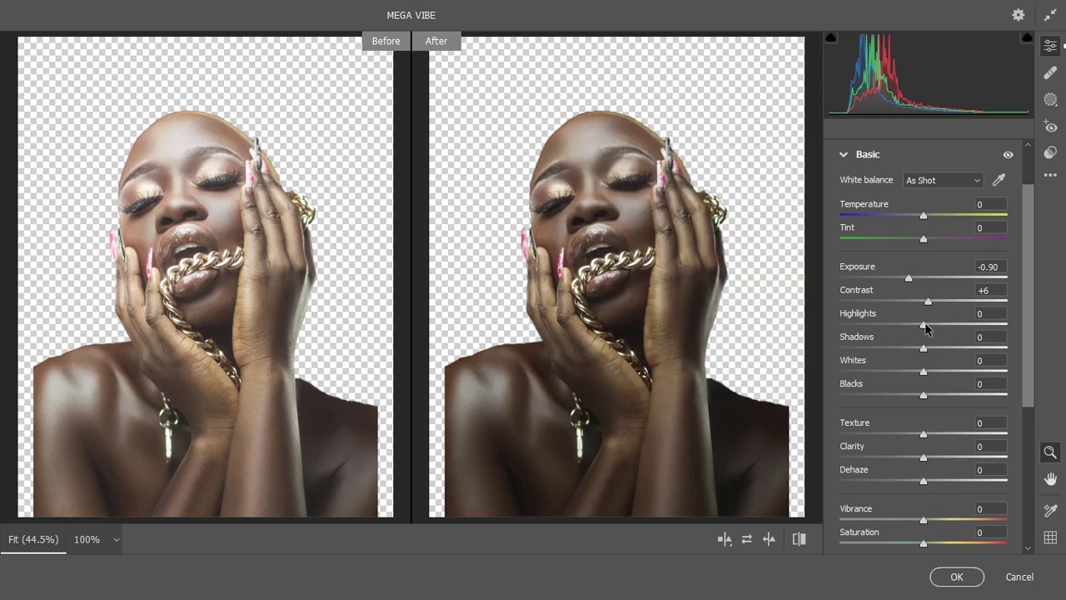
left_click_drag(922, 326, 856, 327)
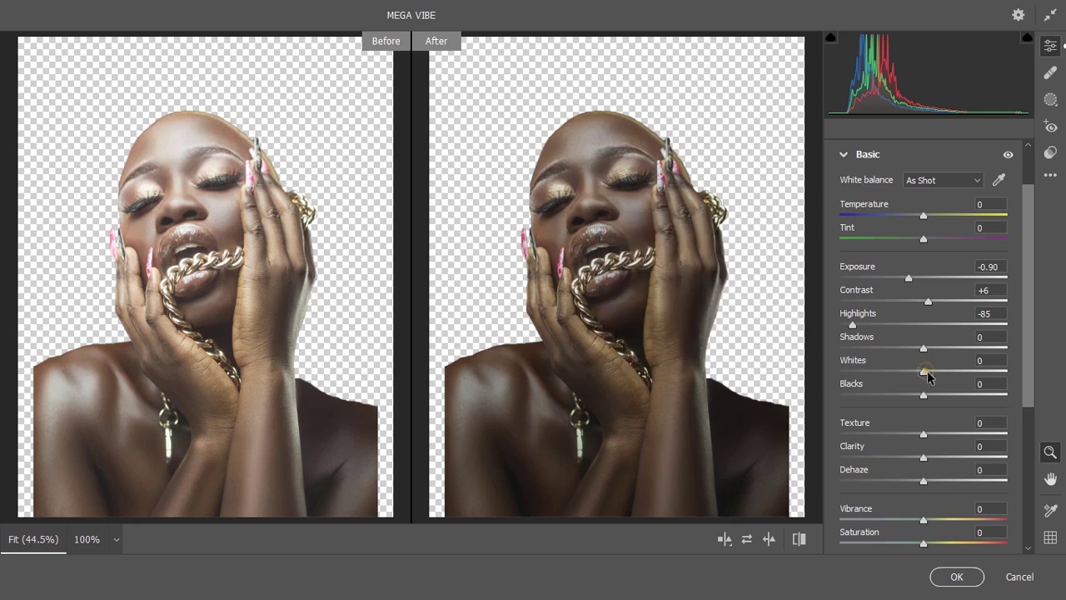
- Set the model subject's Whites to +50, Blacks to +32, Texture to +100 and Clarity to +27
left_click_drag(925, 372, 966, 371)
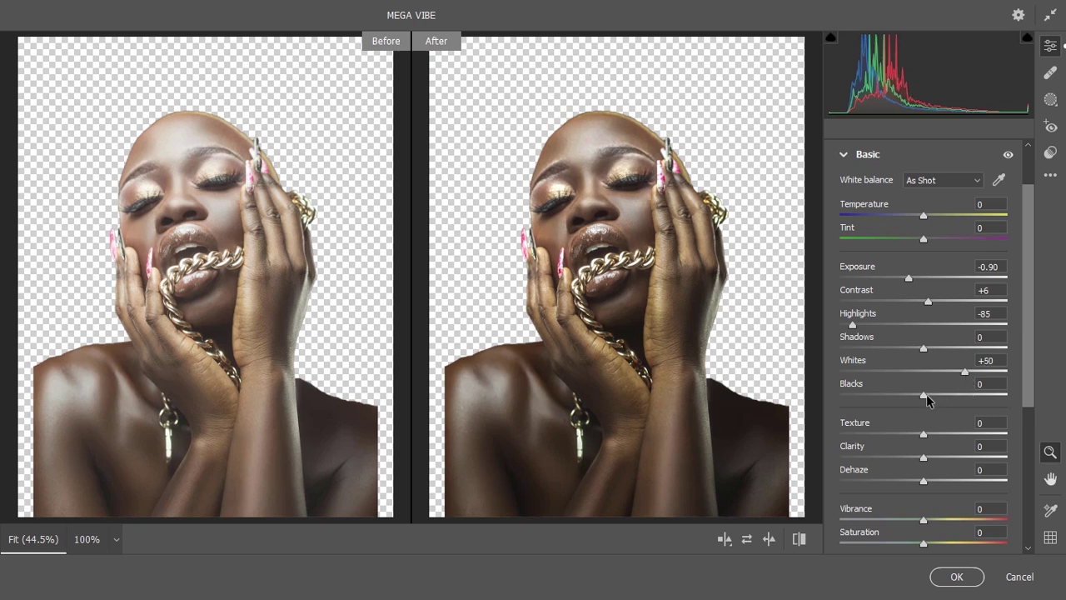
left_click_drag(927, 396, 953, 394)
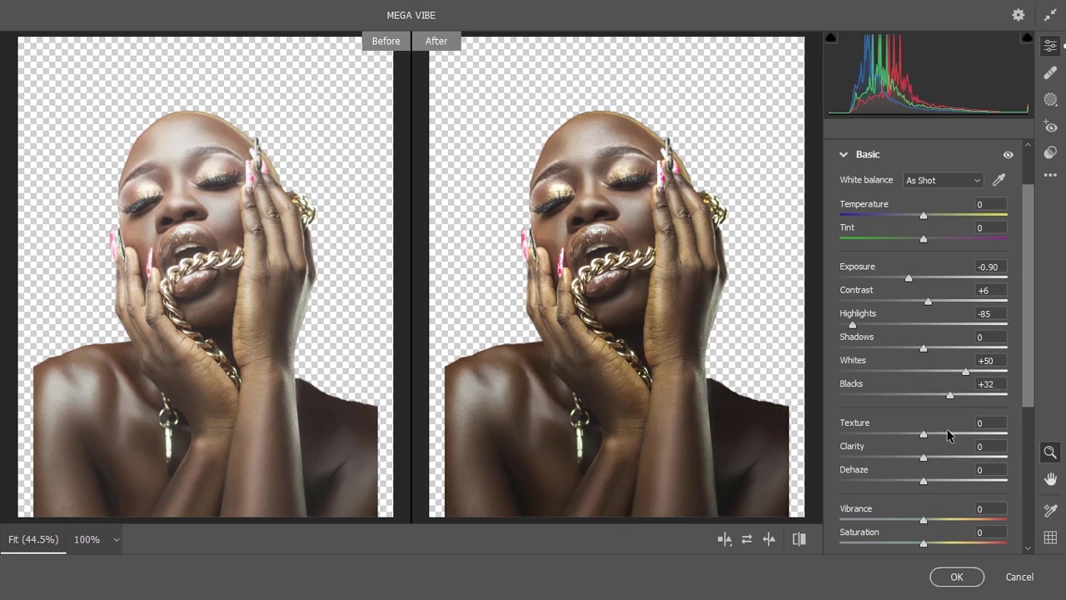
left_click_drag(926, 433, 1013, 429)
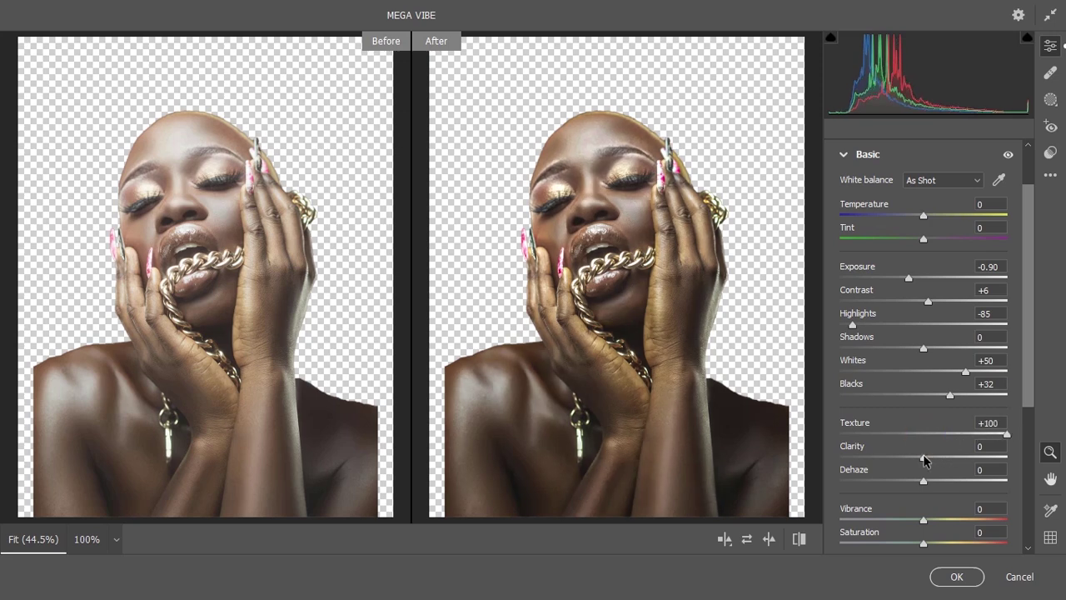
left_click_drag(923, 460, 945, 460)
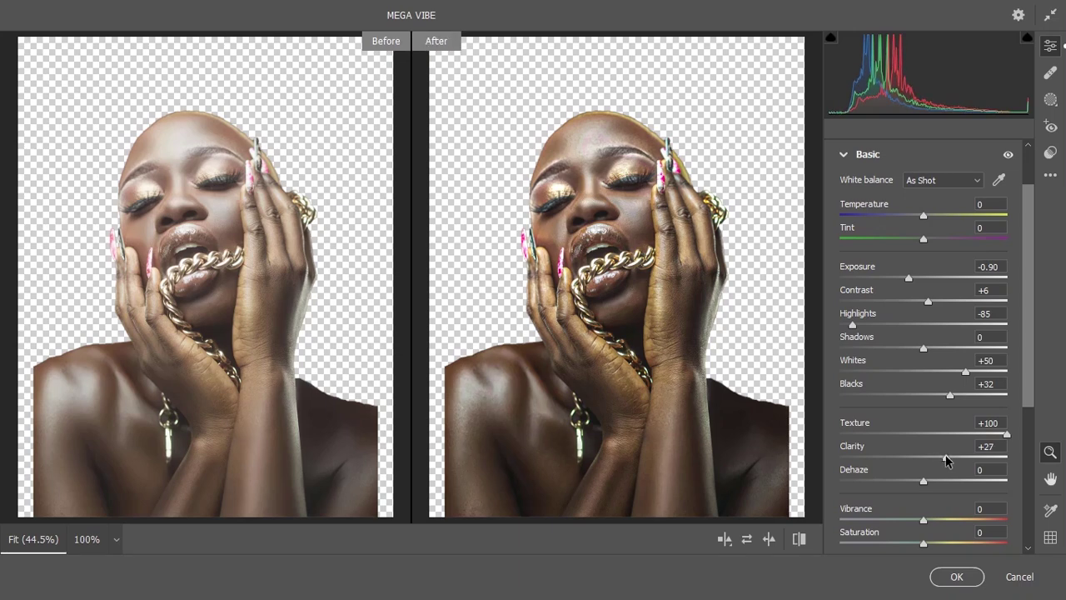
- Set the Detail values to Sharpening 93 and Noise Reduction 14, and apply the Camera Raw Filter to the model subject
scroll(946, 461, "down", 5)
scroll(945, 454, "down", 3)
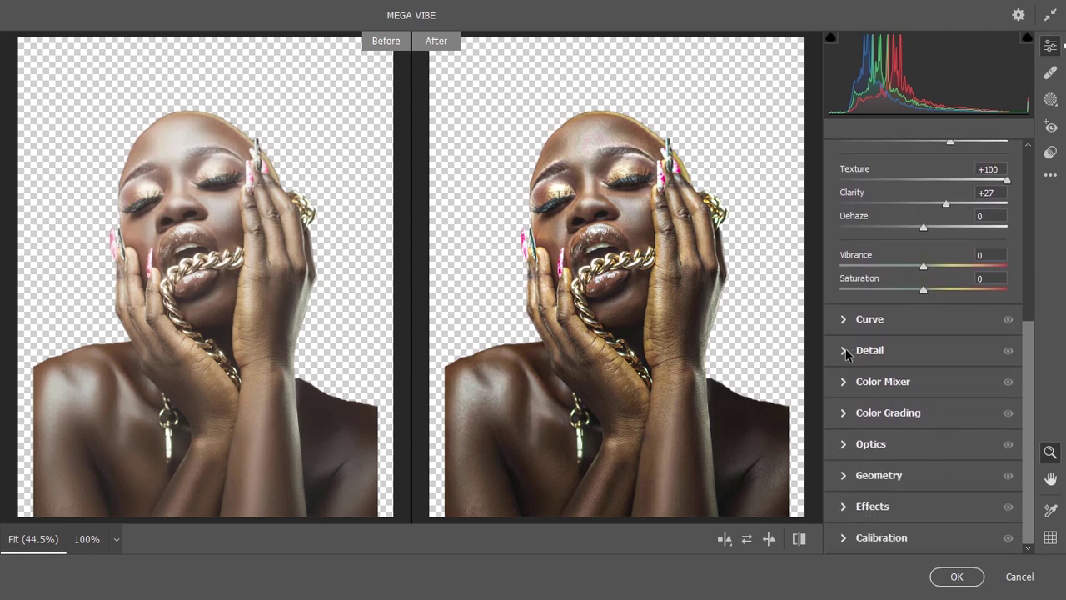
left_click(849, 352)
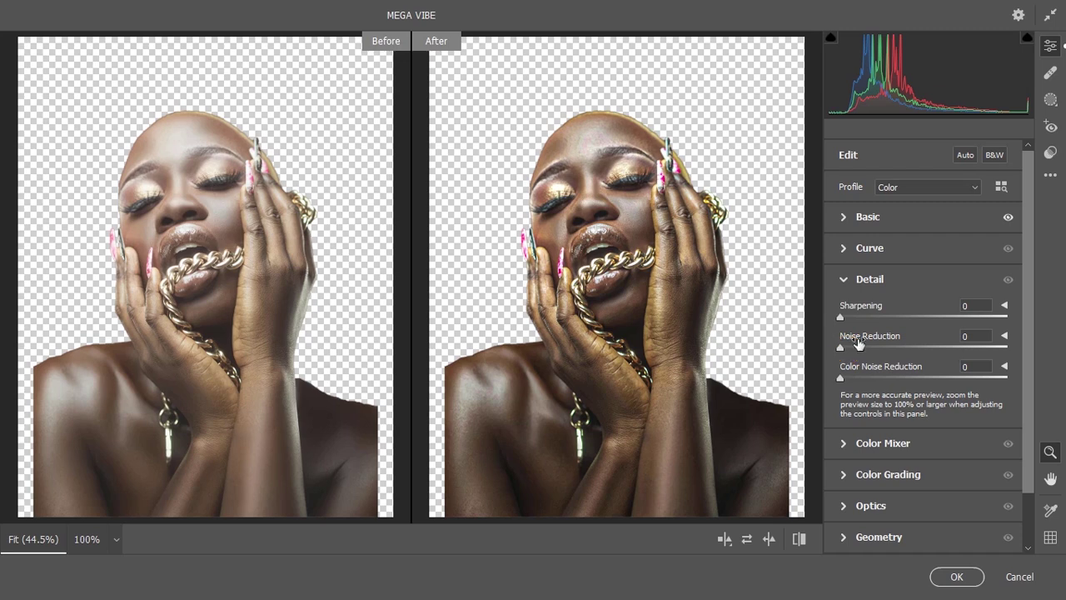
left_click_drag(841, 318, 945, 322)
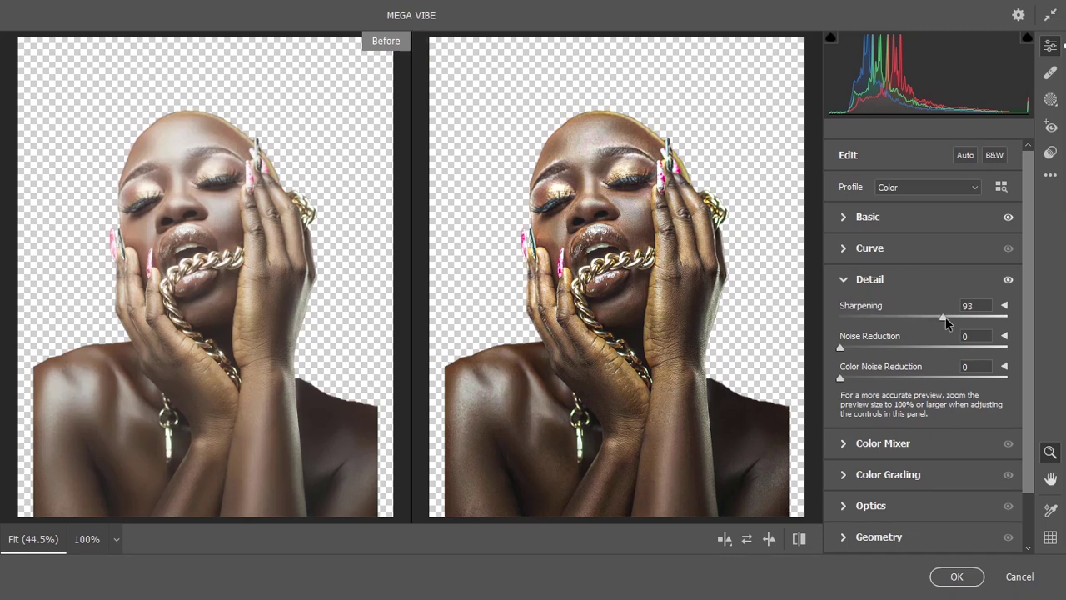
left_click(840, 349)
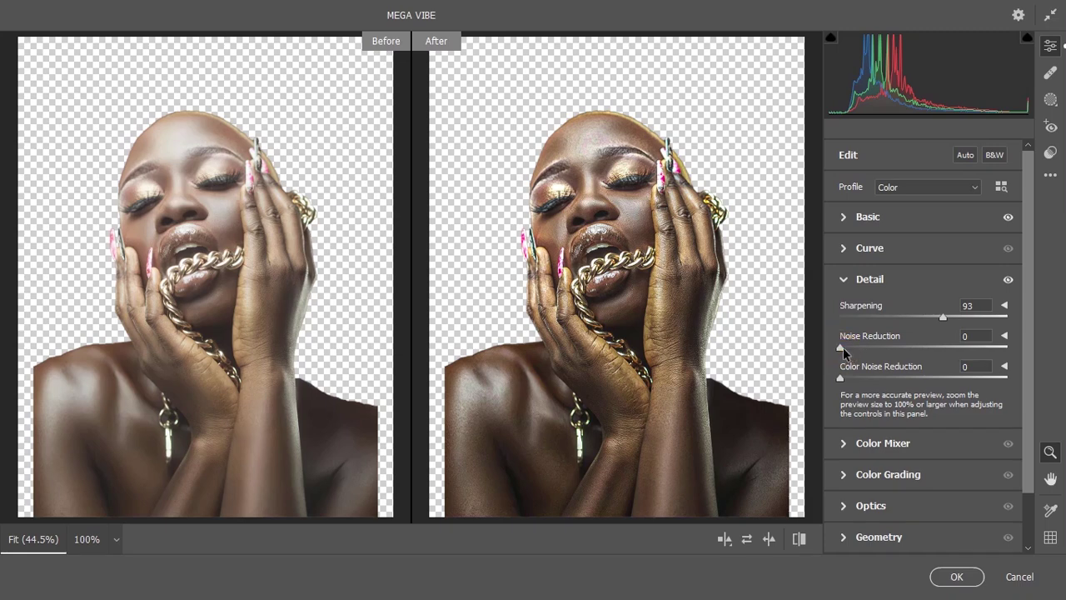
left_click_drag(841, 349, 866, 349)
left_click(951, 576)
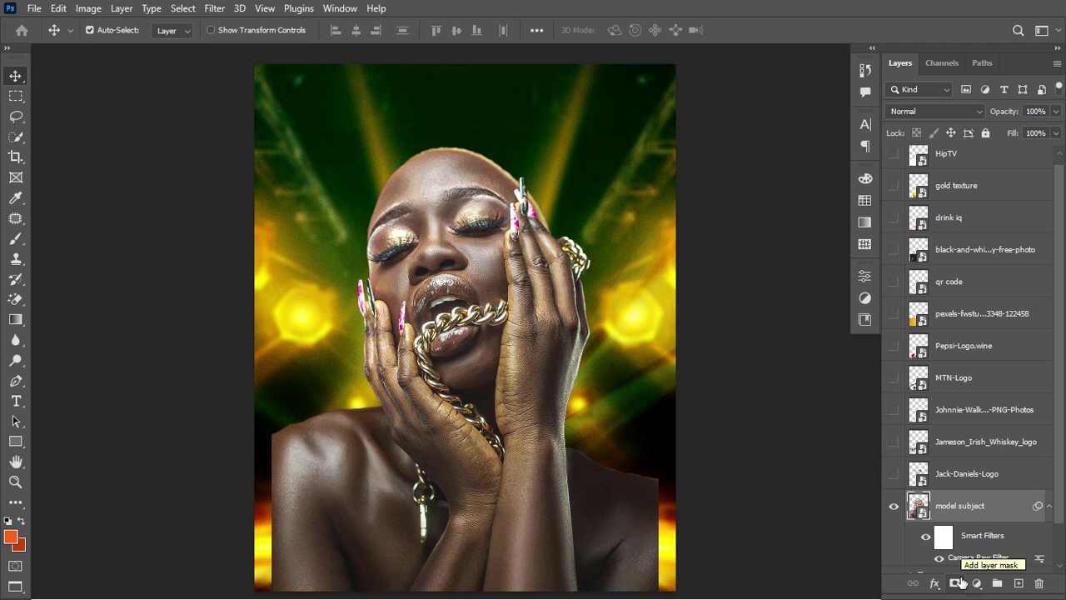
- Reopen the model subject's Camera Raw smart filter to review its stored settings and close it again
scroll(986, 519, "down", 1)
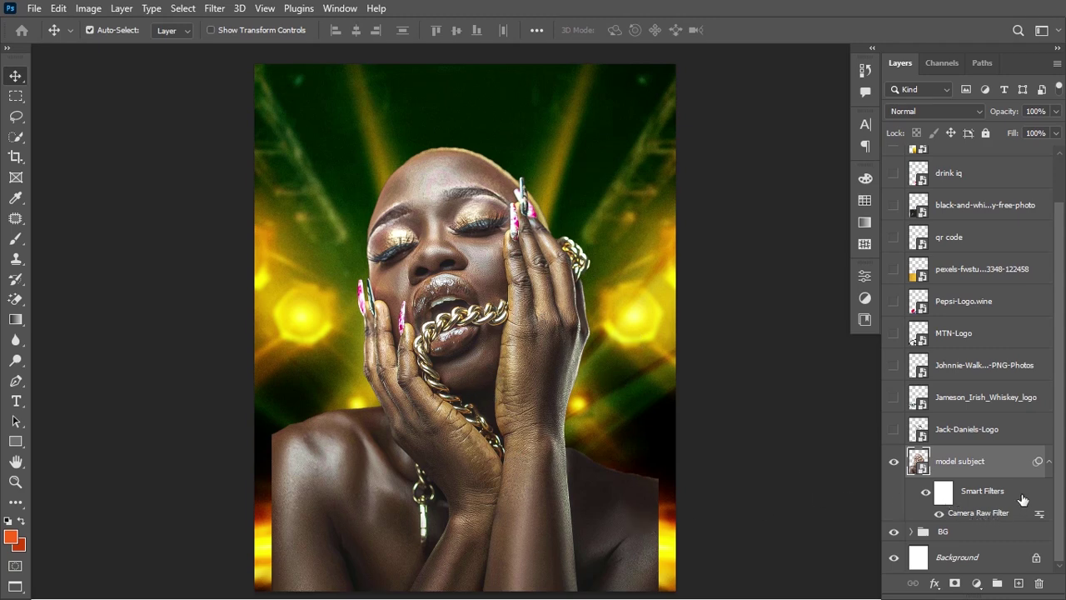
left_click(1050, 463)
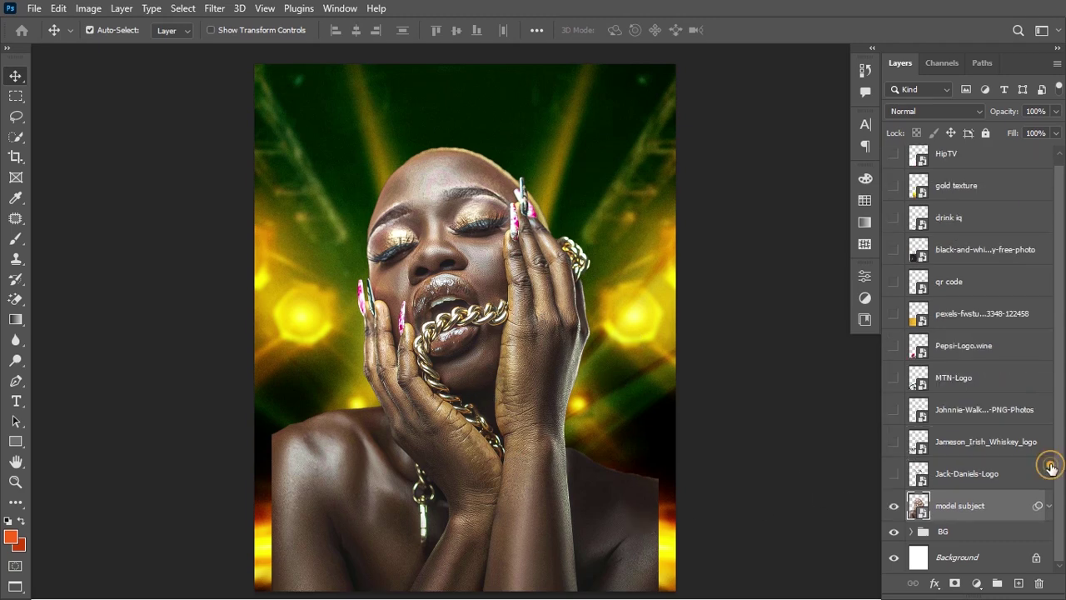
left_click(1048, 505)
scroll(901, 556, "down", 2)
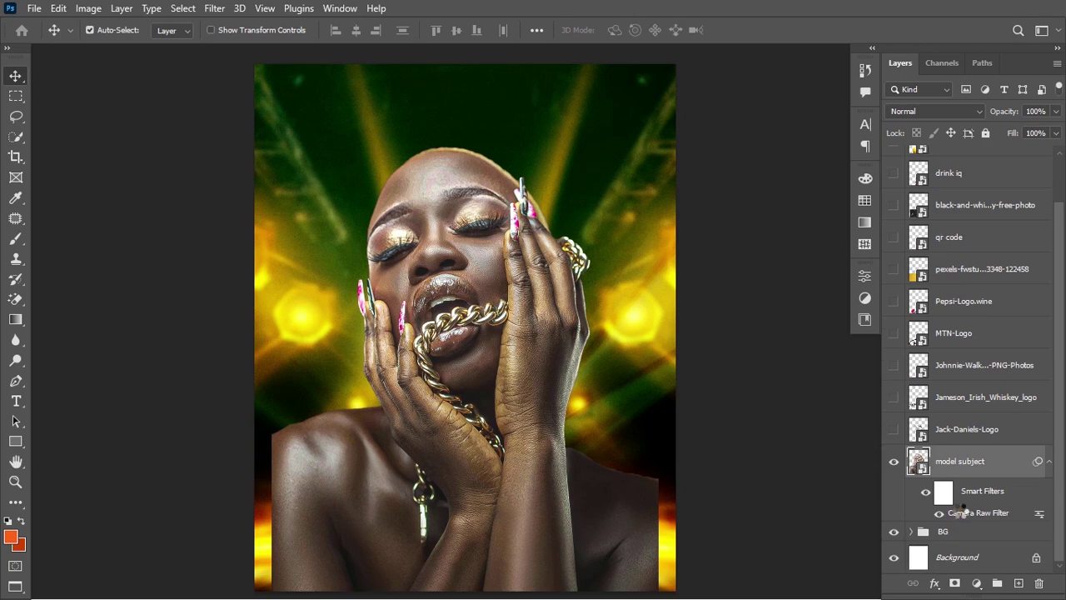
double_click(962, 510)
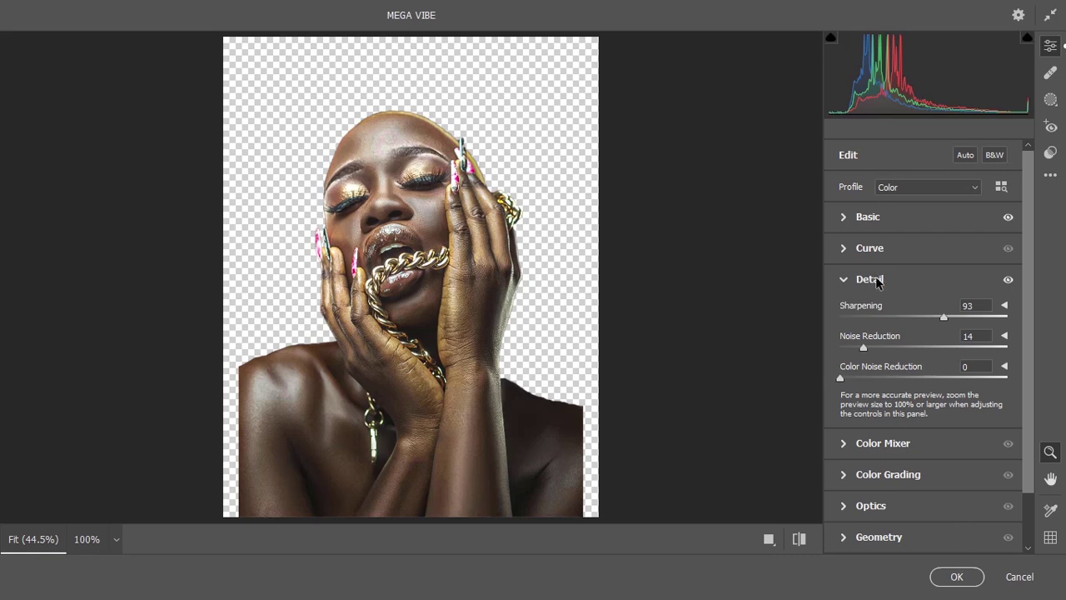
left_click(965, 575)
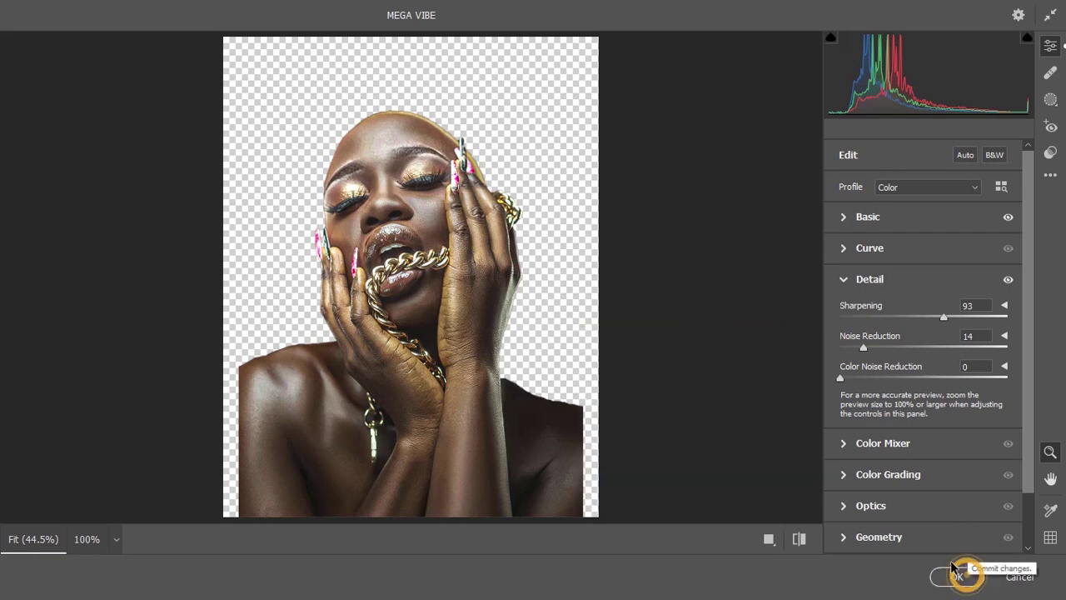
left_click(959, 576)
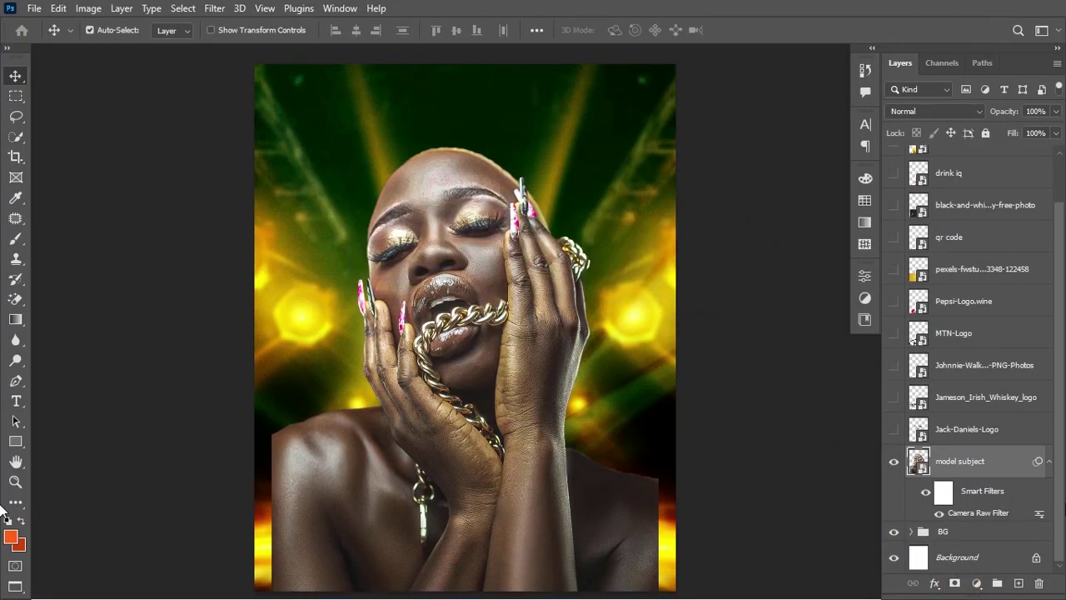
- Scale the model subject up proportionally from its centre until its shoulders reach both side edges of the canvas
key("ctrl+t")
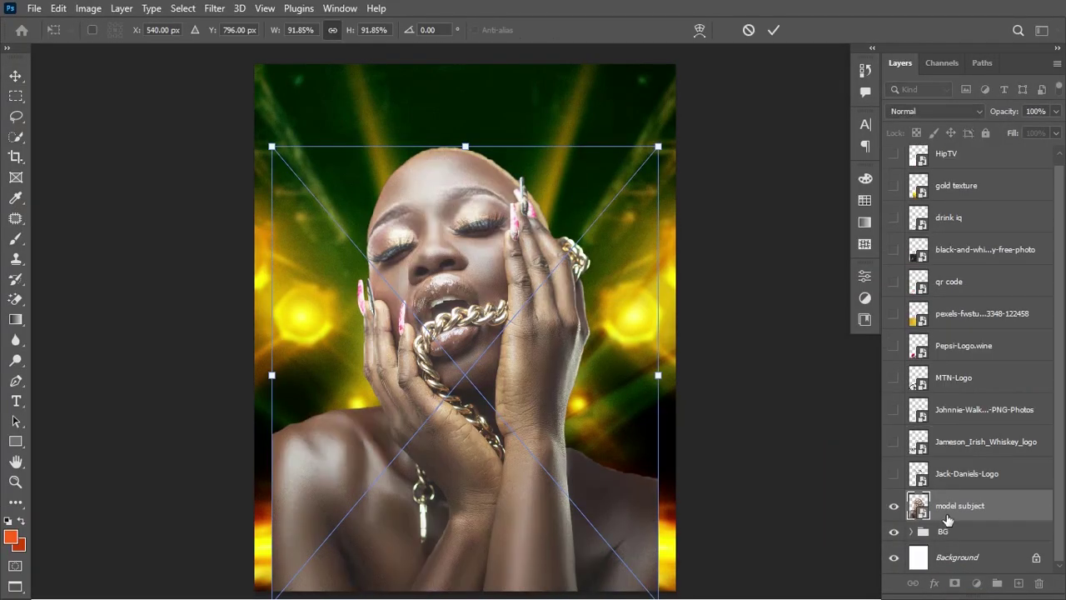
left_click_drag(659, 375, 678, 382)
key("Return")
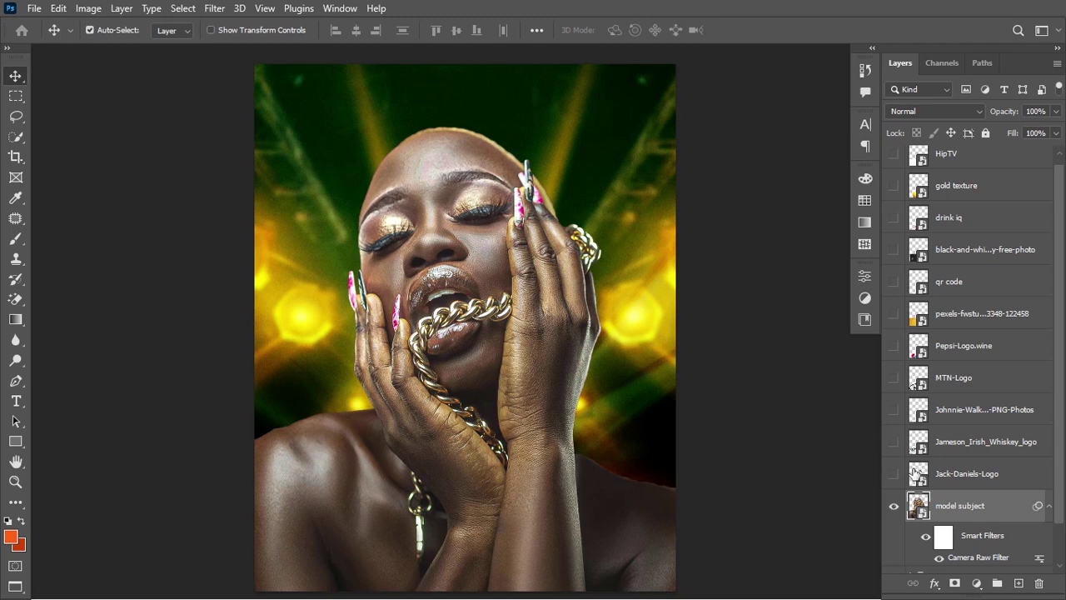
- Add a Curves adjustment layer above the model subject and clip it to that layer
left_click(978, 582)
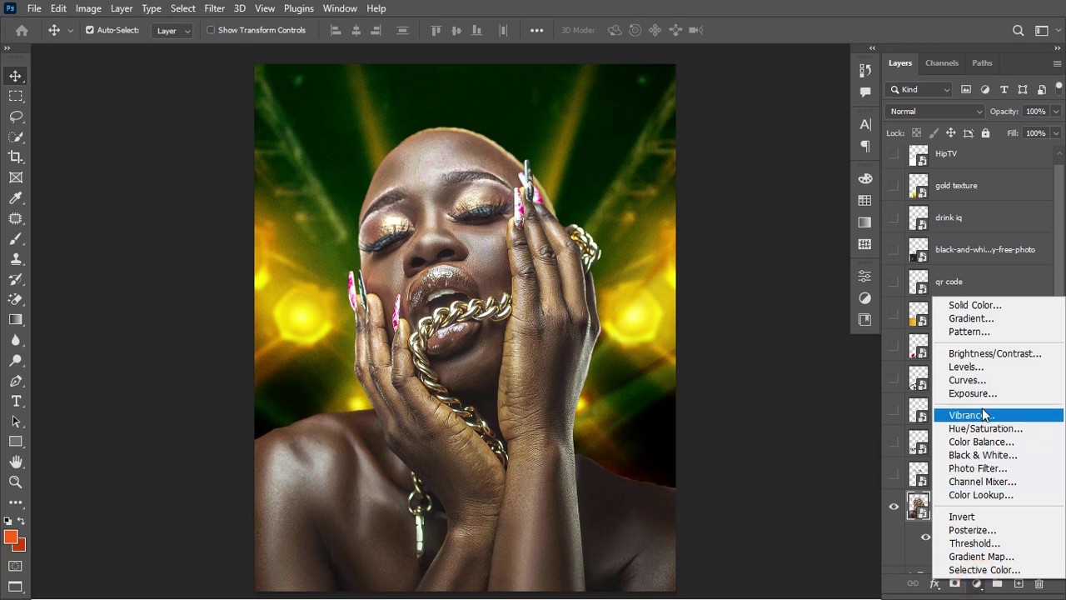
left_click(986, 381)
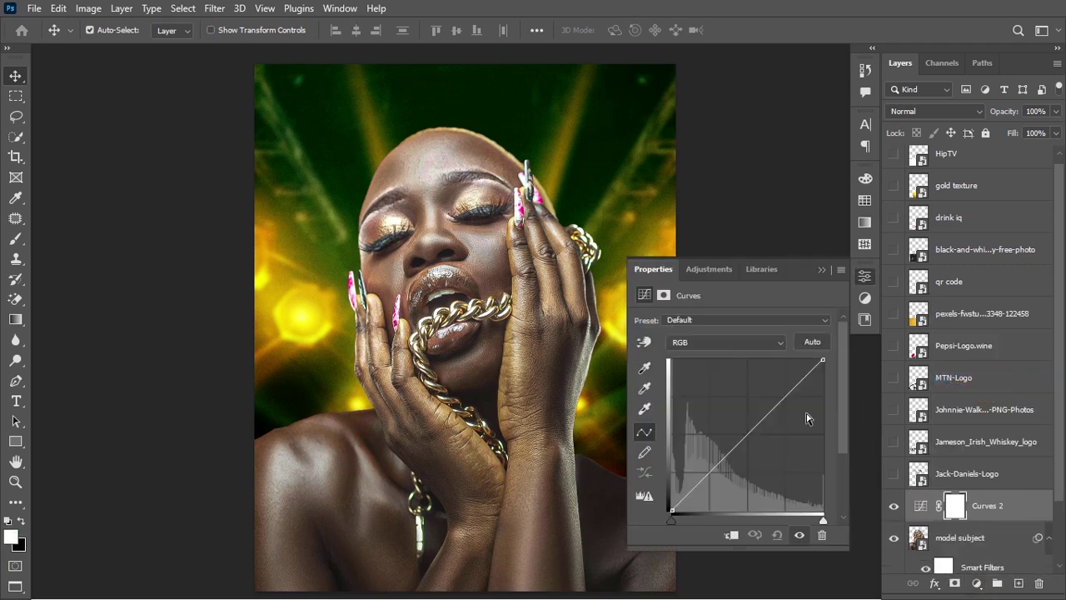
left_click(730, 535)
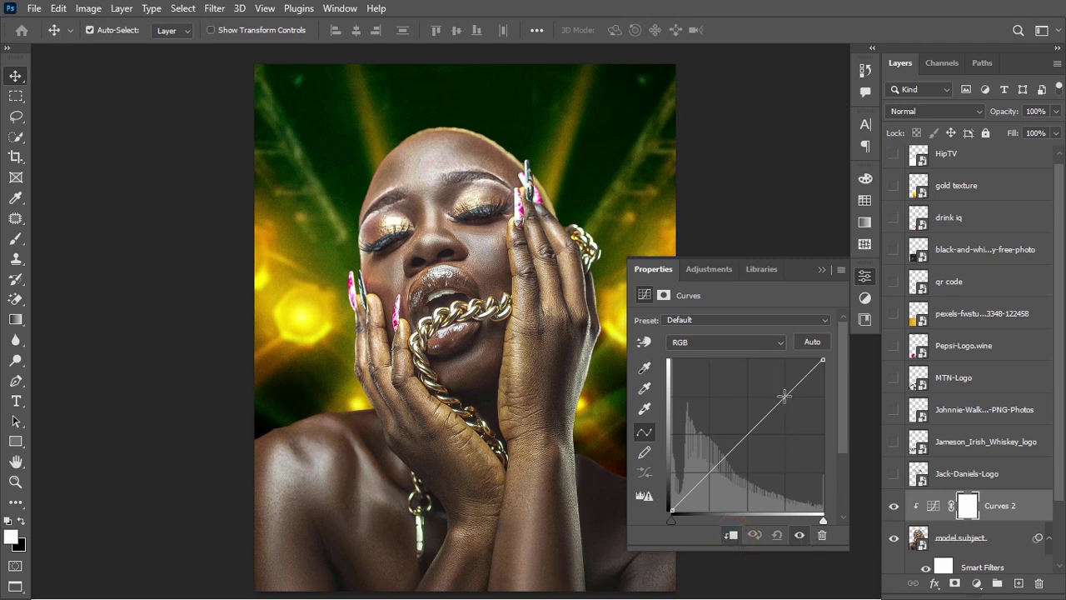
- Bend the clipped RGB curve into an S-shape with slightly raised highlights and lowered shadows to add contrast to the model
left_click_drag(784, 397, 779, 393)
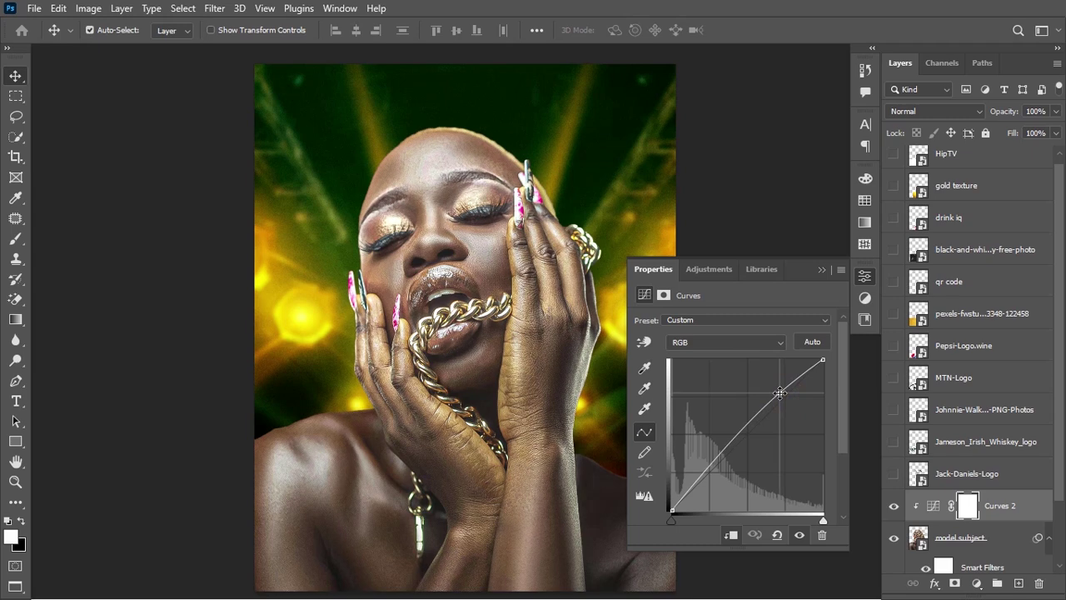
left_click(708, 469)
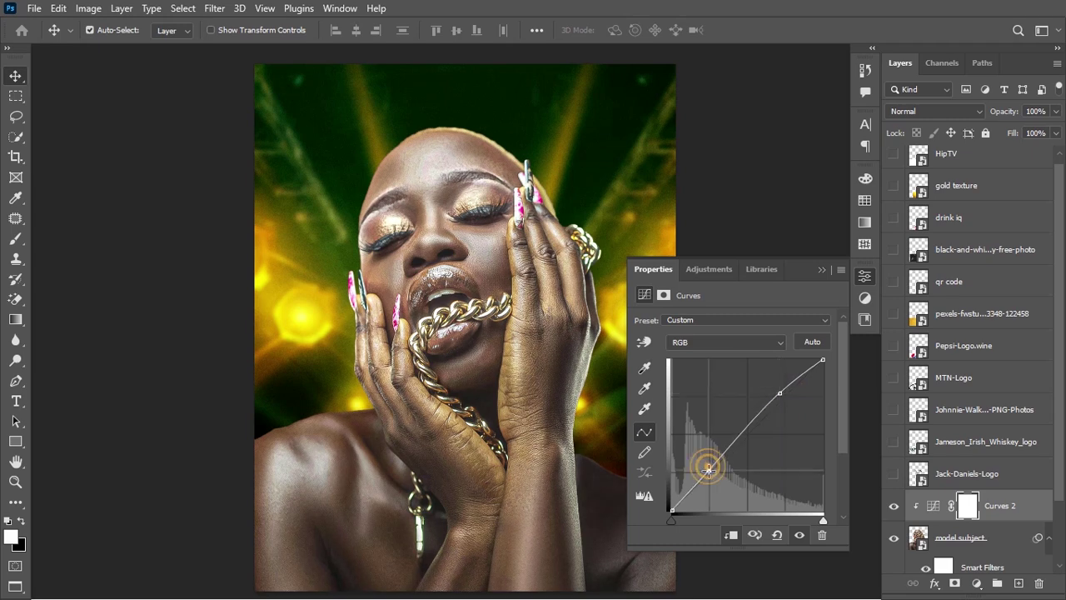
left_click_drag(708, 469, 714, 477)
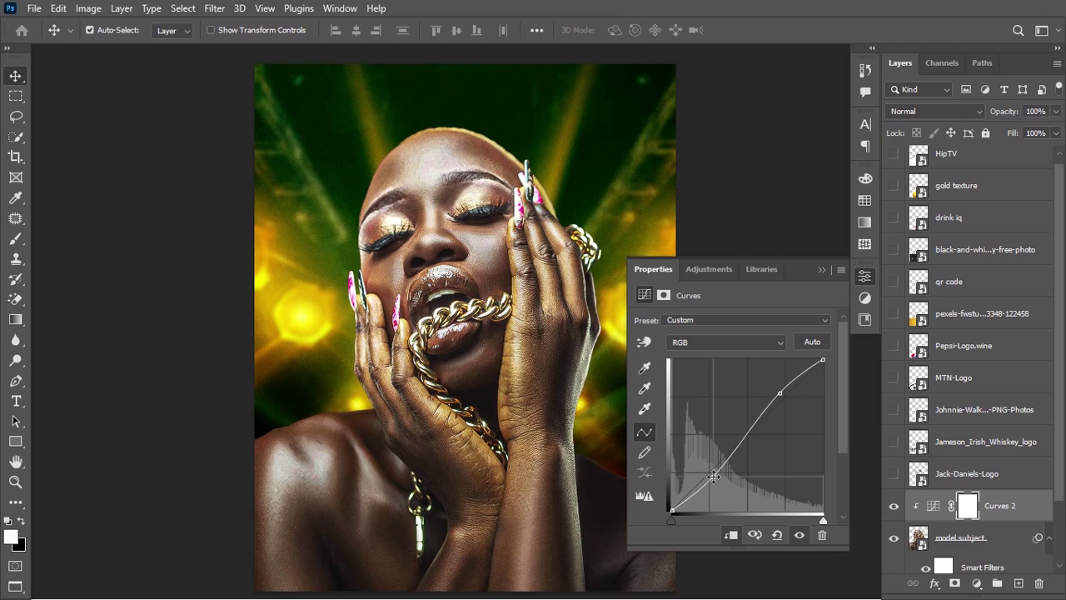
left_click_drag(779, 394, 779, 391)
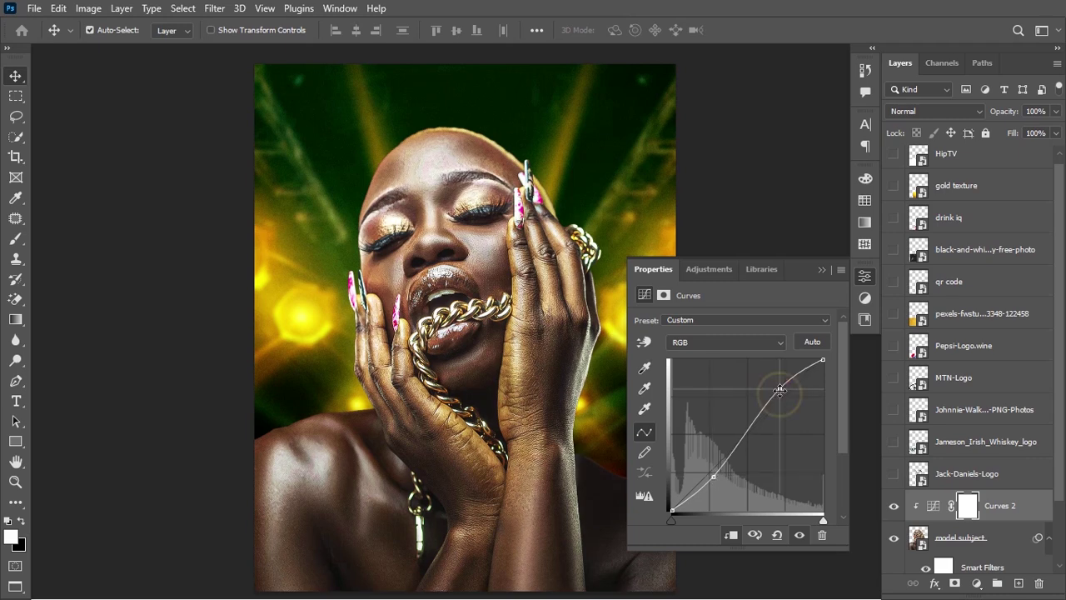
left_click_drag(714, 476, 715, 479)
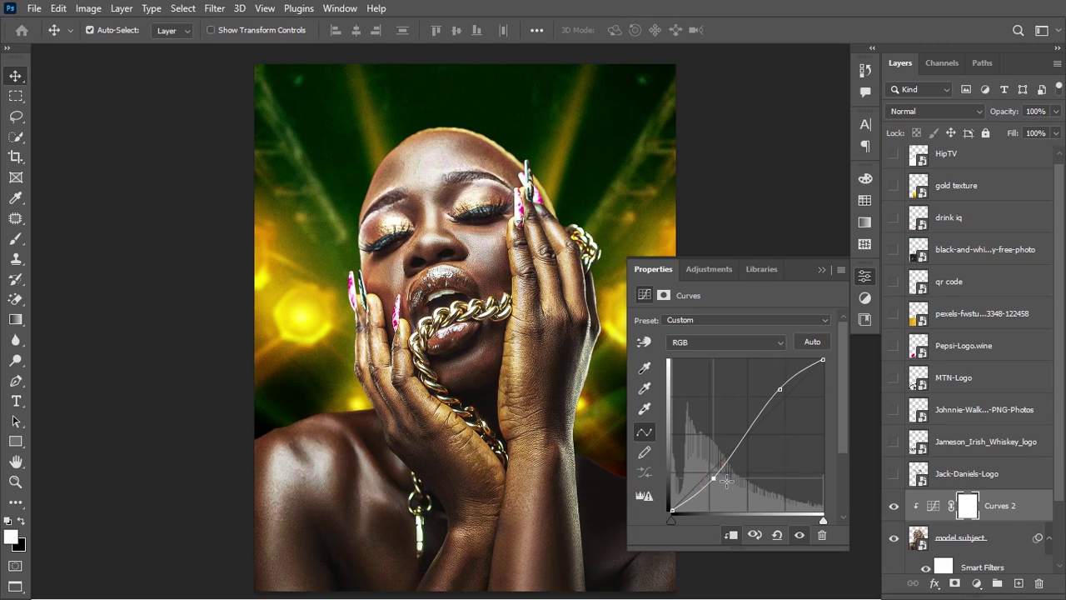
left_click(713, 477)
left_click_drag(714, 478, 715, 478)
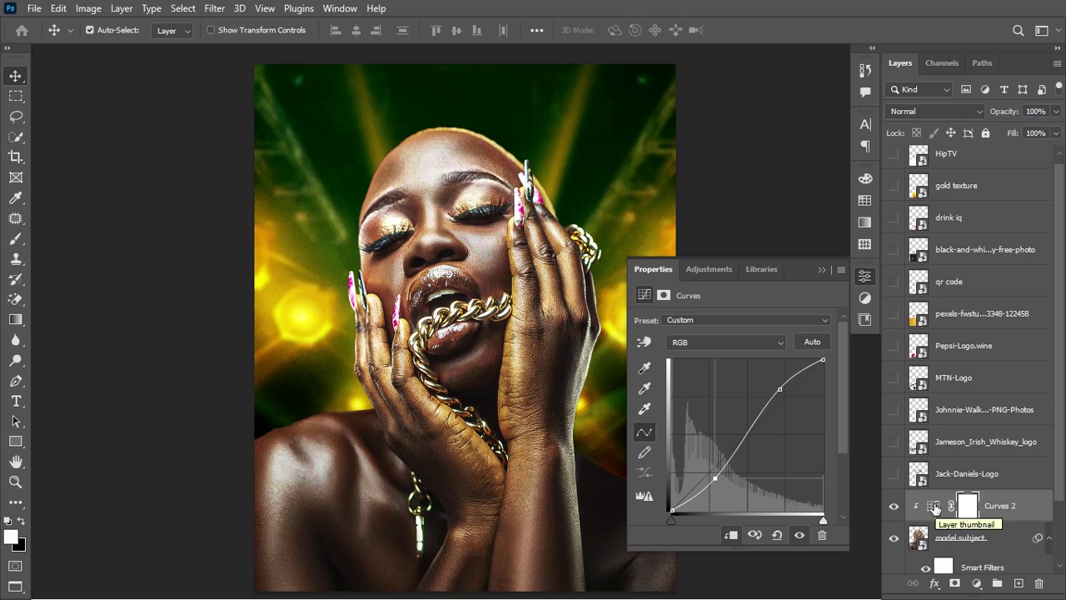
left_click(822, 269)
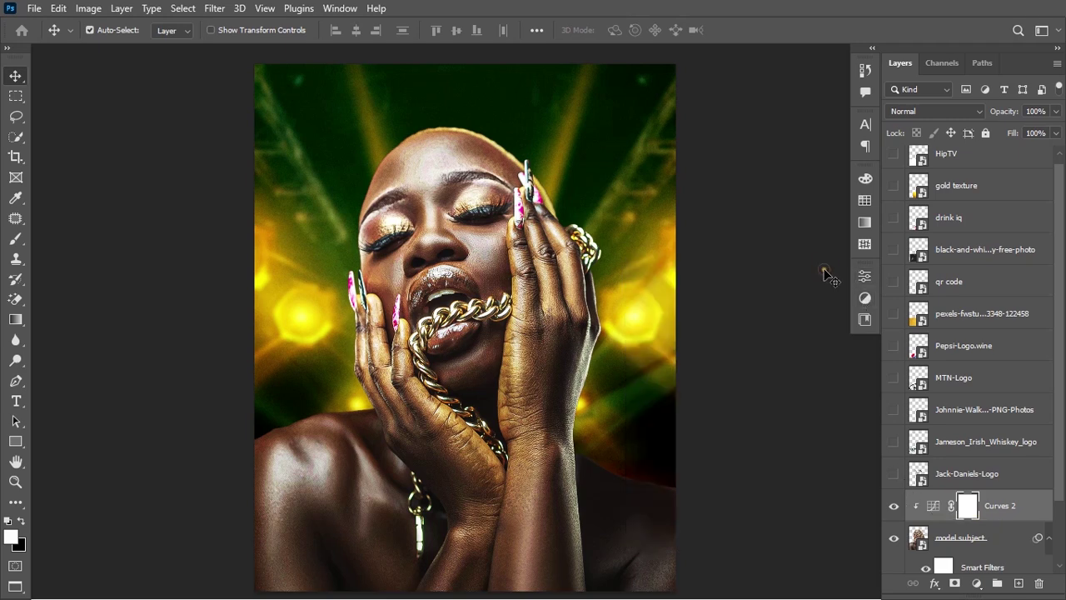
- Add a solid colour fill layer in #E1B101 above the model's curves adjustment and invert its mask to black
left_click(978, 583)
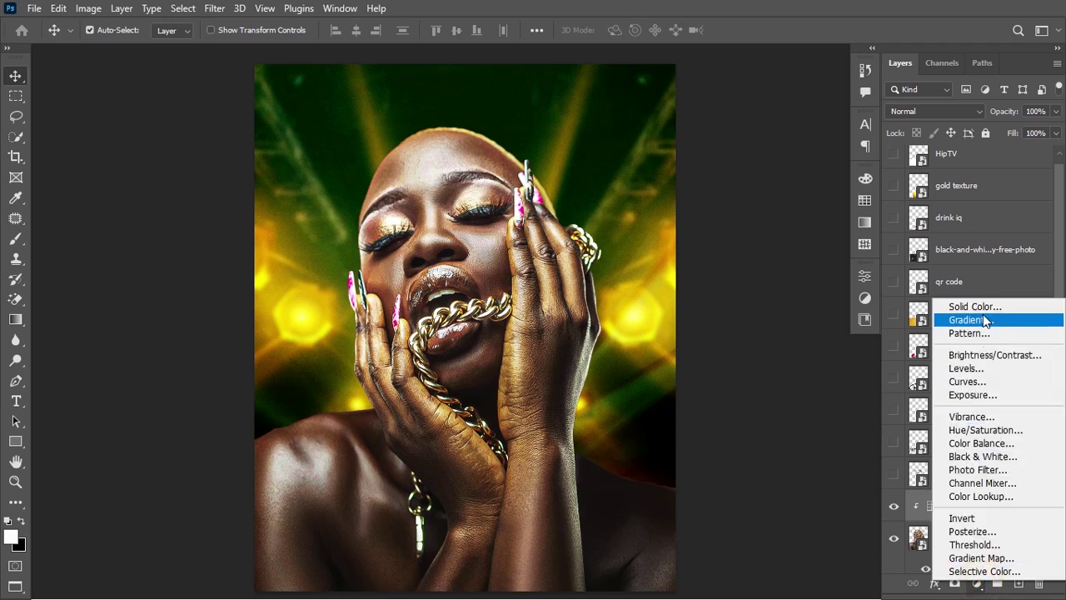
left_click(1048, 309)
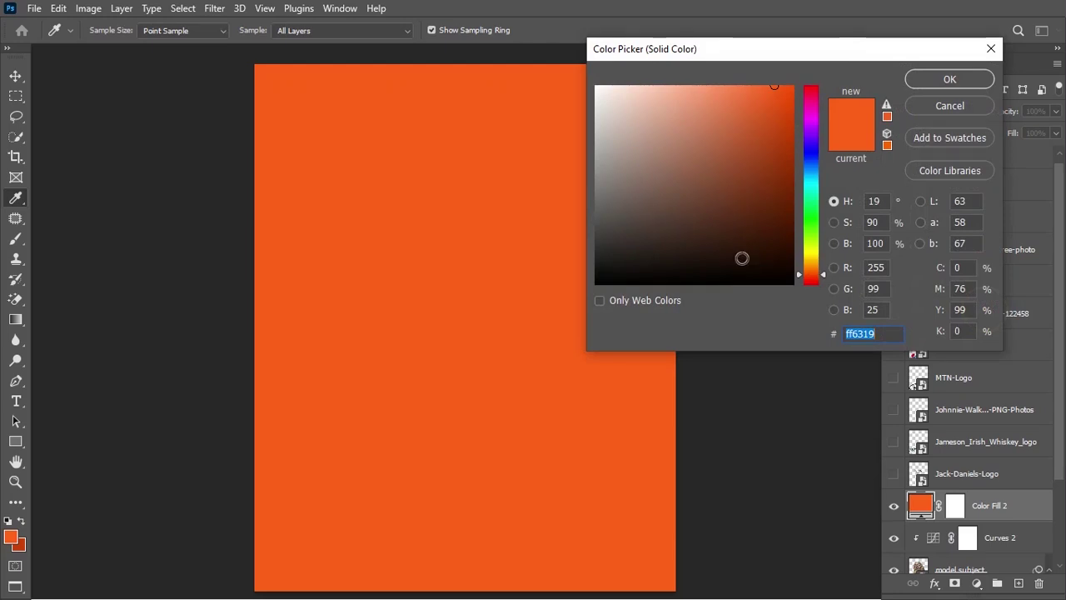
type("E")
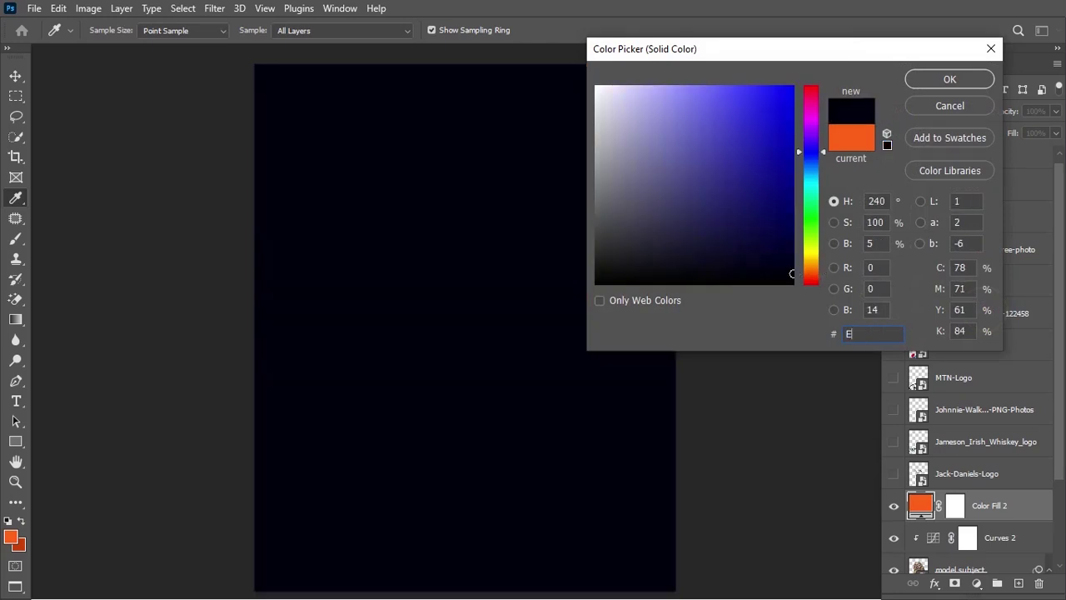
type("1B")
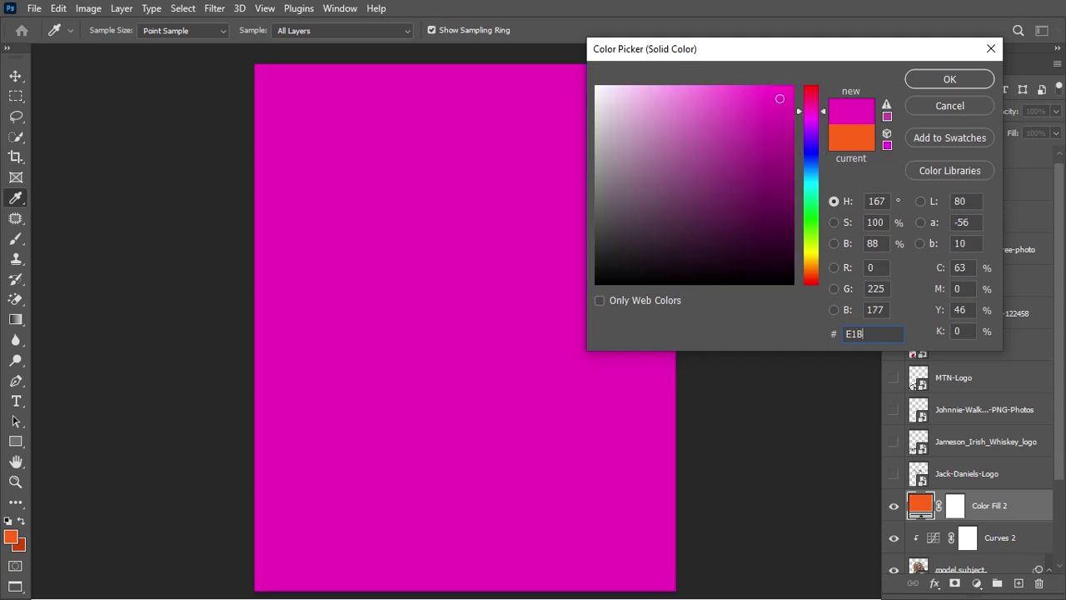
type("101")
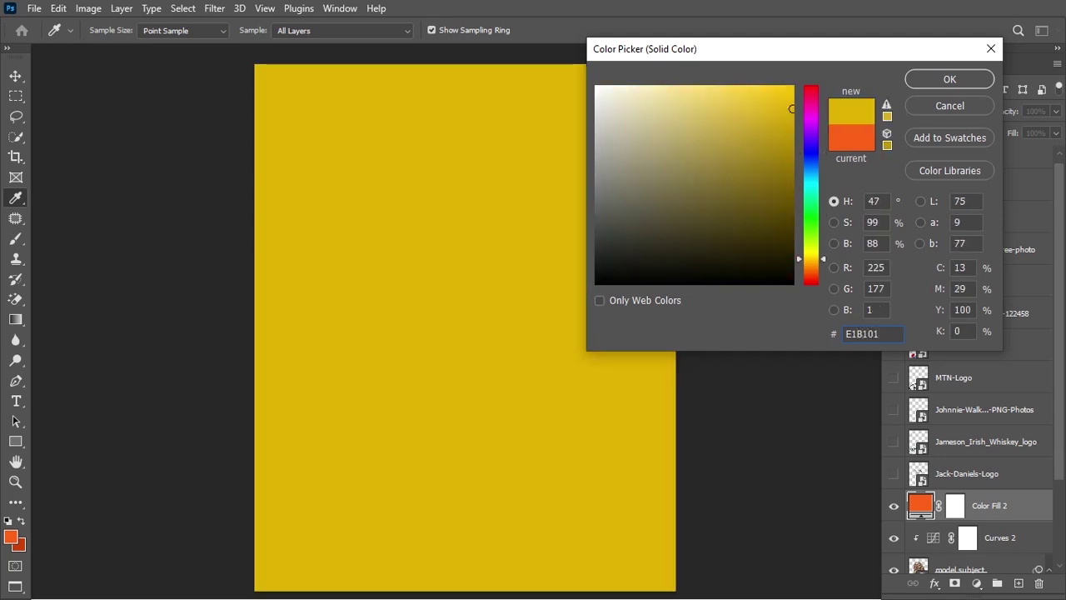
left_click(947, 77)
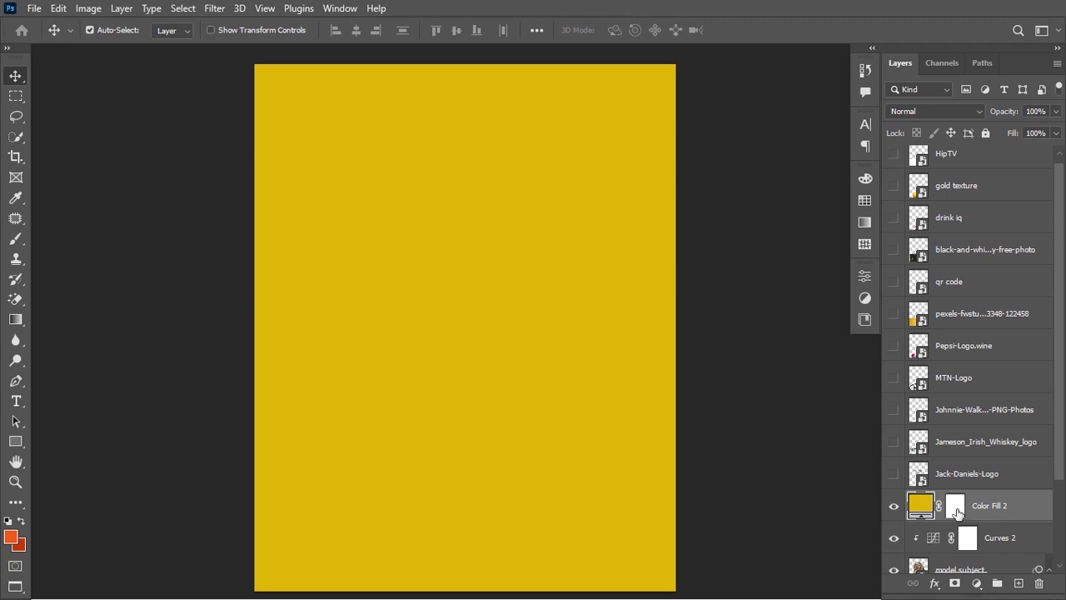
left_click(957, 508)
key("ctrl+i")
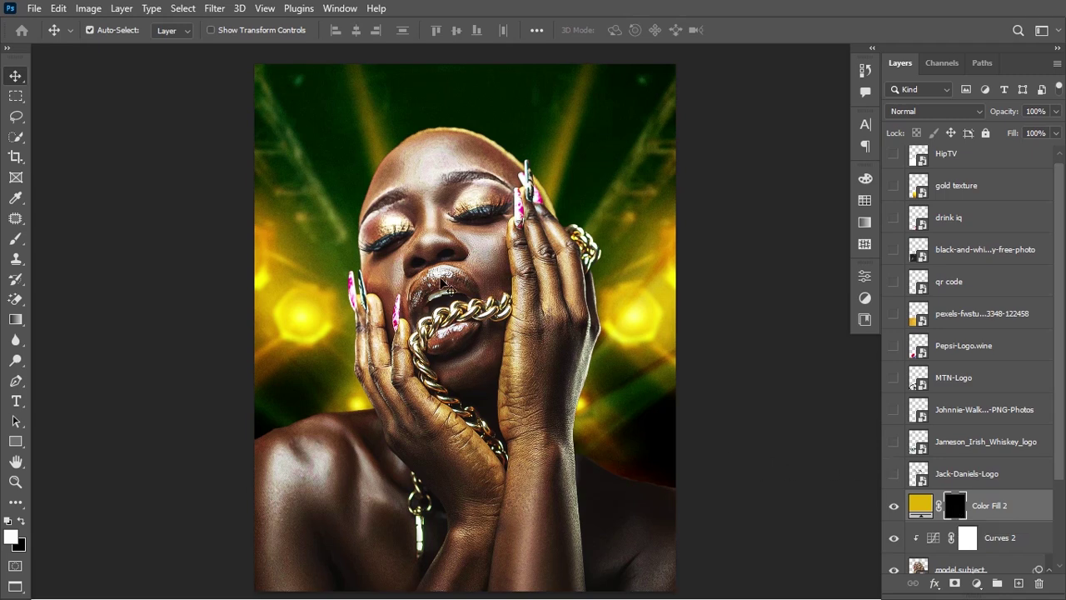
- Set up a Soft Round brush at 100 px with 0% hardness and 13% flow for painting on the fill mask
left_click(15, 240)
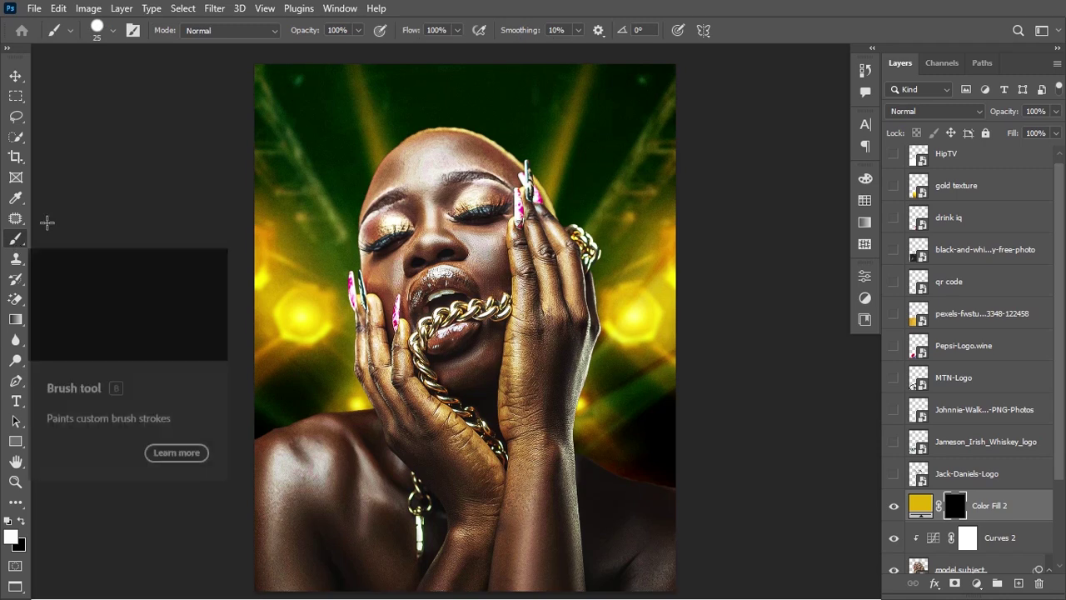
right_click(446, 195)
left_click(515, 380)
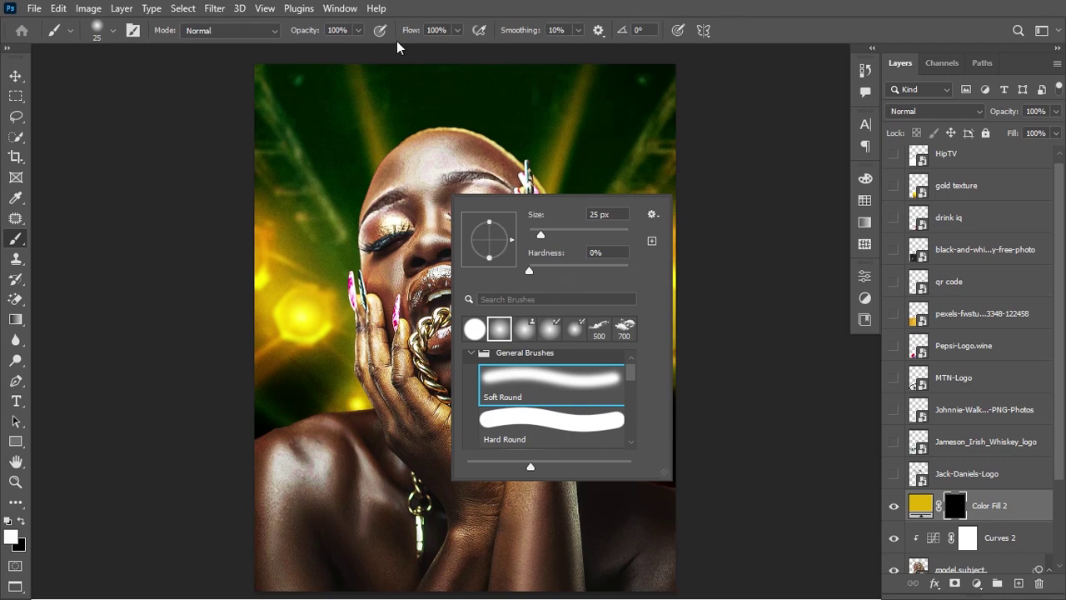
left_click_drag(408, 31, 338, 41)
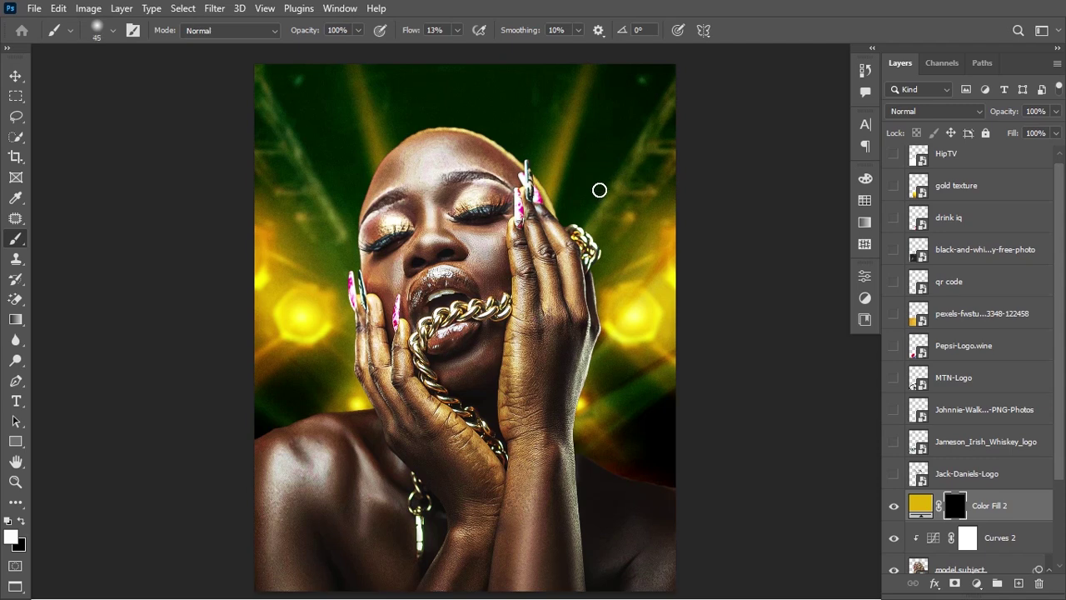
key("bracketright")
key("bracketright")
key("bracketright")
key("bracketright")
key("bracketright")
key("bracketright")
key("bracketright")
key("bracketright")
key("bracketright")
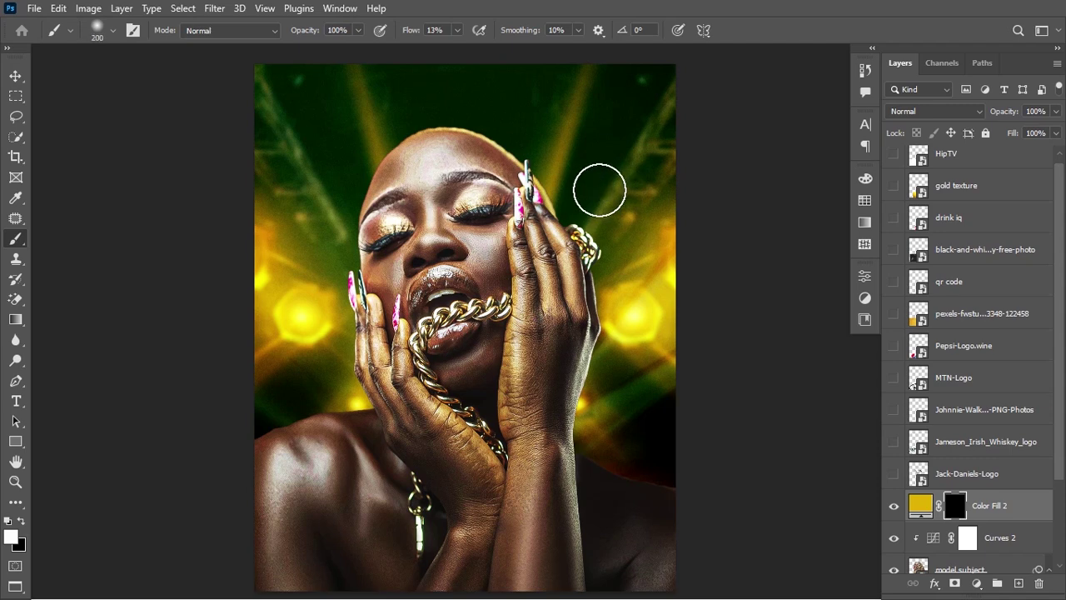
key("bracketleft")
key("bracketleft")
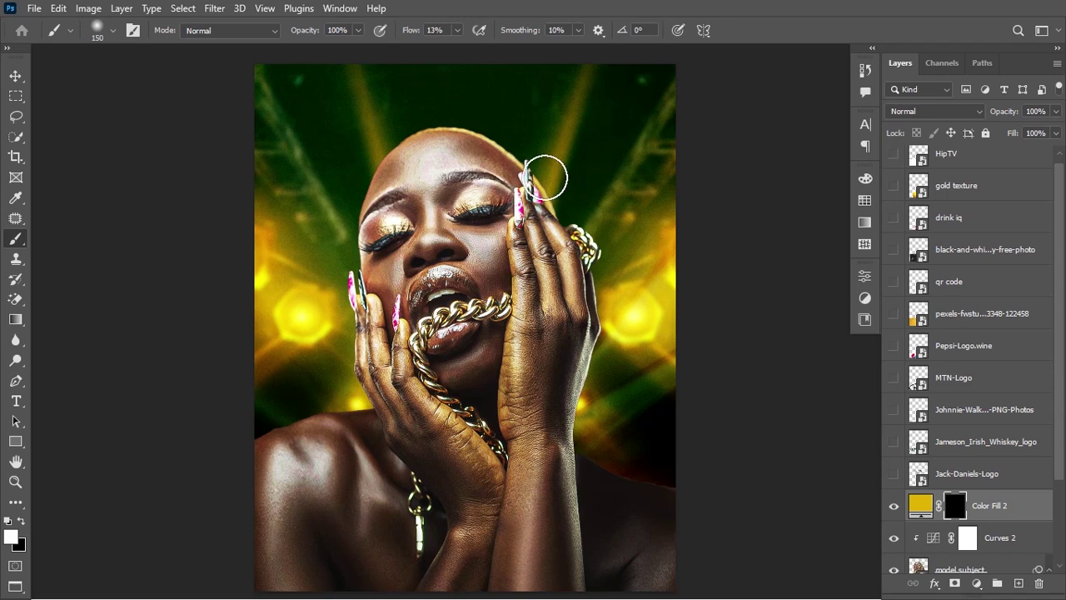
key("bracketleft")
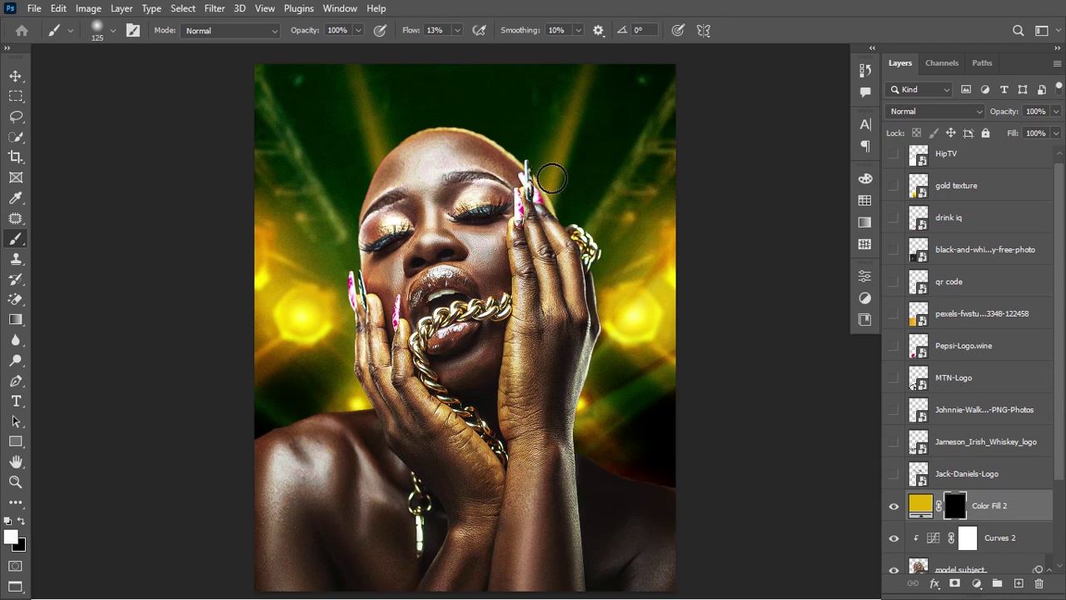
key("bracketleft")
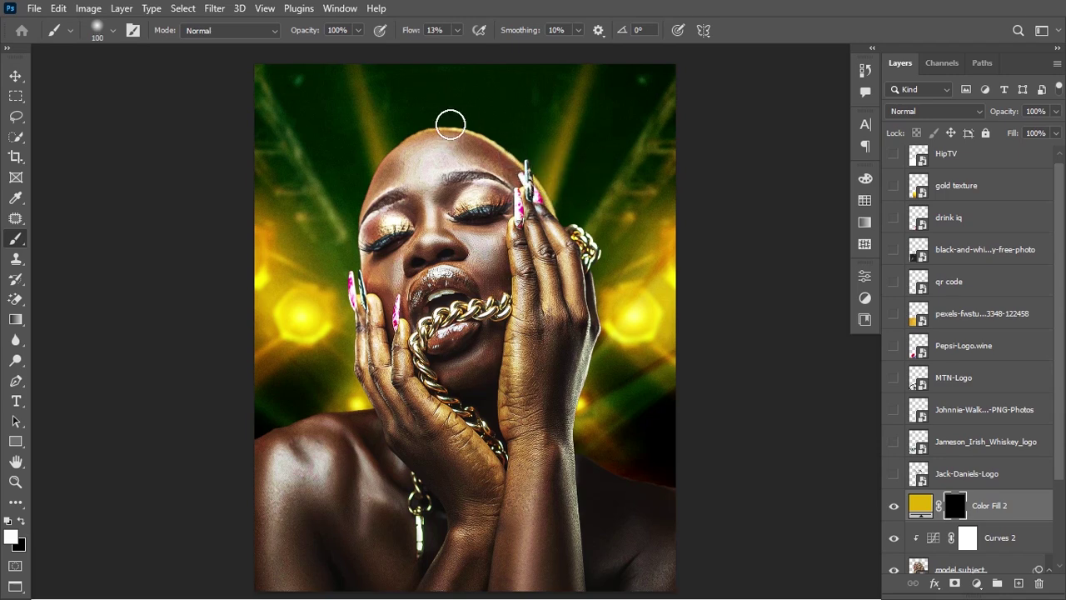
- Paint a first gold stroke along the top of the model's head and clip the colour fill to the layers below
left_click_drag(451, 125, 501, 147)
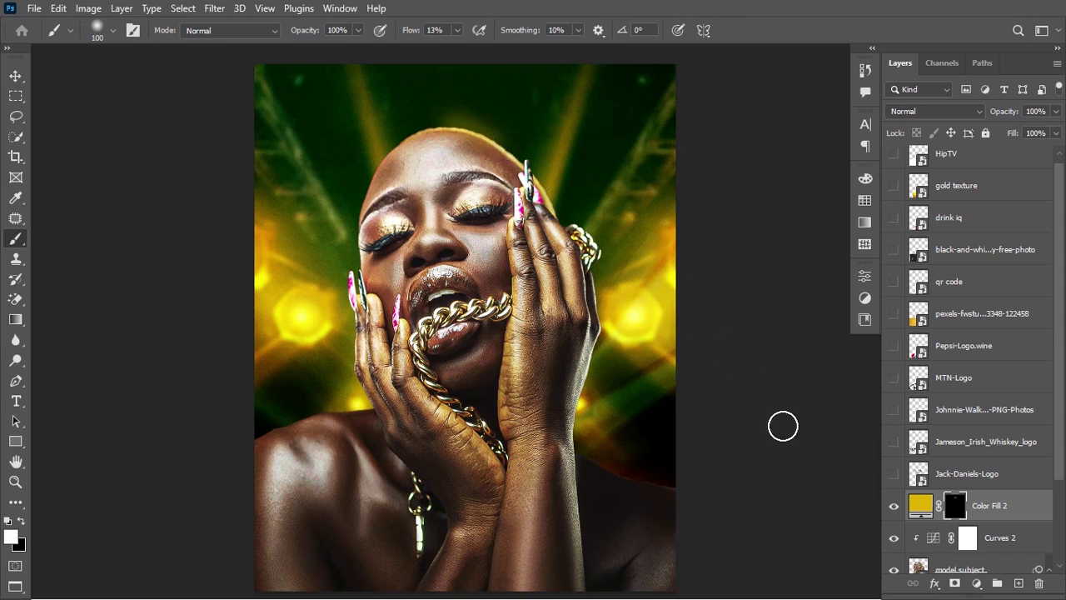
left_click_drag(942, 517, 936, 539)
left_click(933, 516, "alt")
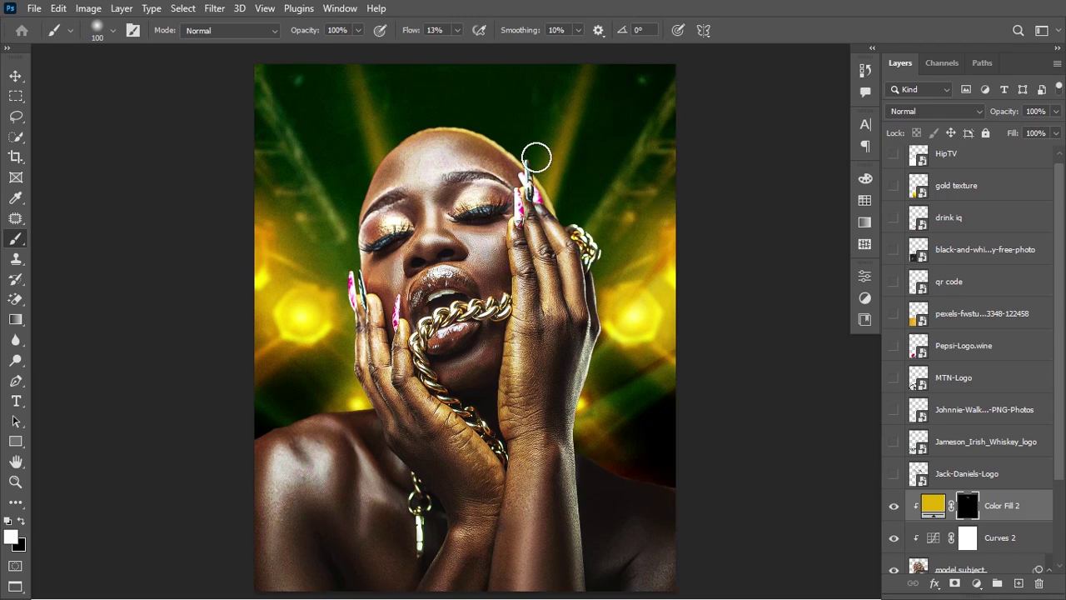
- Paint a gold rim light on the fill mask along both sides of the head, hands, arms and shoulders, comparing with the layer hidden
mouse_move(477, 133)
left_mouse_down()
mouse_move(548, 178)
mouse_move(601, 273)
mouse_move(612, 318)
mouse_move(572, 419)
mouse_move(574, 430)
mouse_move(592, 359)
mouse_move(581, 426)
mouse_move(590, 380)
mouse_move(595, 392)
mouse_move(576, 424)
mouse_move(586, 447)
left_mouse_up()
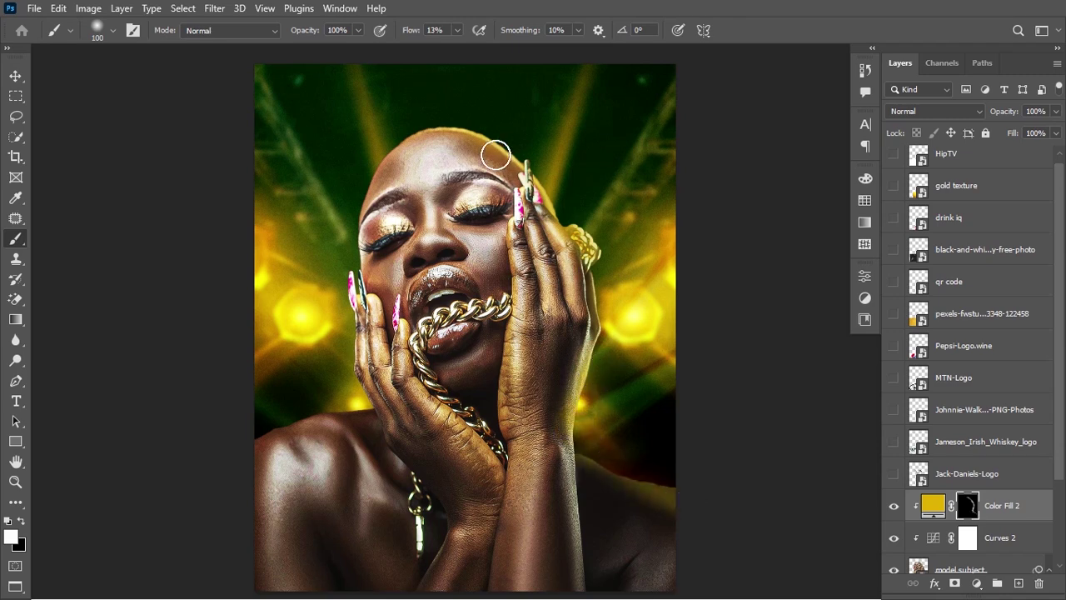
mouse_move(450, 115)
left_mouse_down()
mouse_move(406, 128)
mouse_move(360, 177)
mouse_move(417, 100)
mouse_move(352, 205)
mouse_move(384, 147)
mouse_move(349, 235)
mouse_move(348, 259)
mouse_move(353, 221)
mouse_move(362, 406)
mouse_move(261, 433)
left_mouse_up()
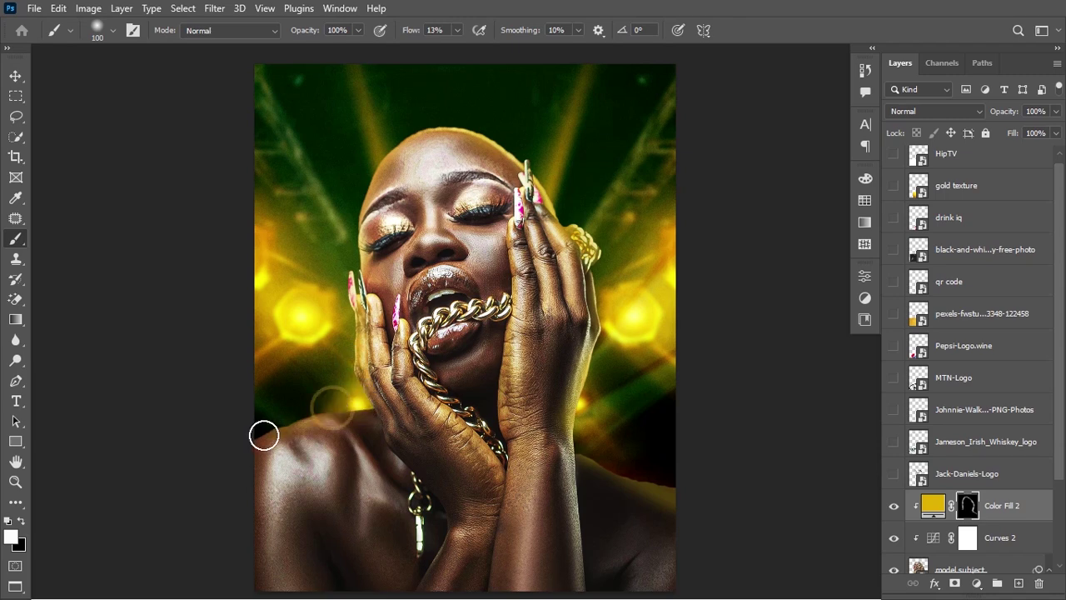
mouse_move(370, 395)
left_mouse_down()
mouse_move(350, 322)
mouse_move(353, 195)
mouse_move(374, 152)
mouse_move(478, 115)
left_mouse_up()
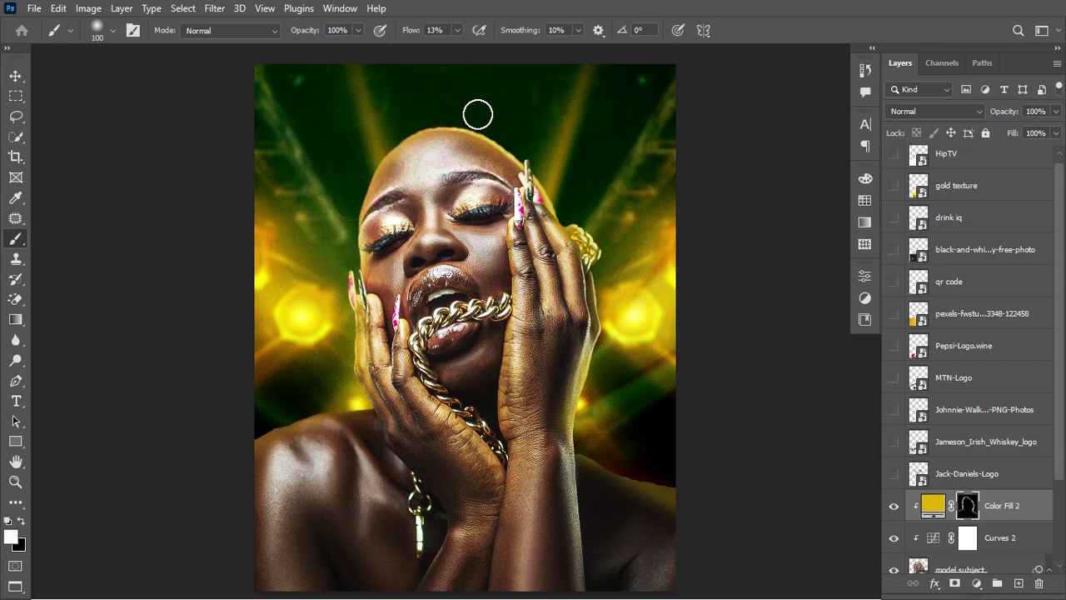
left_click(893, 507)
left_click(894, 507)
- Set the gold fill's Blend If Current Layer highlights to a split of 163 / 216 and compare with the layer hidden
double_click(1014, 512)
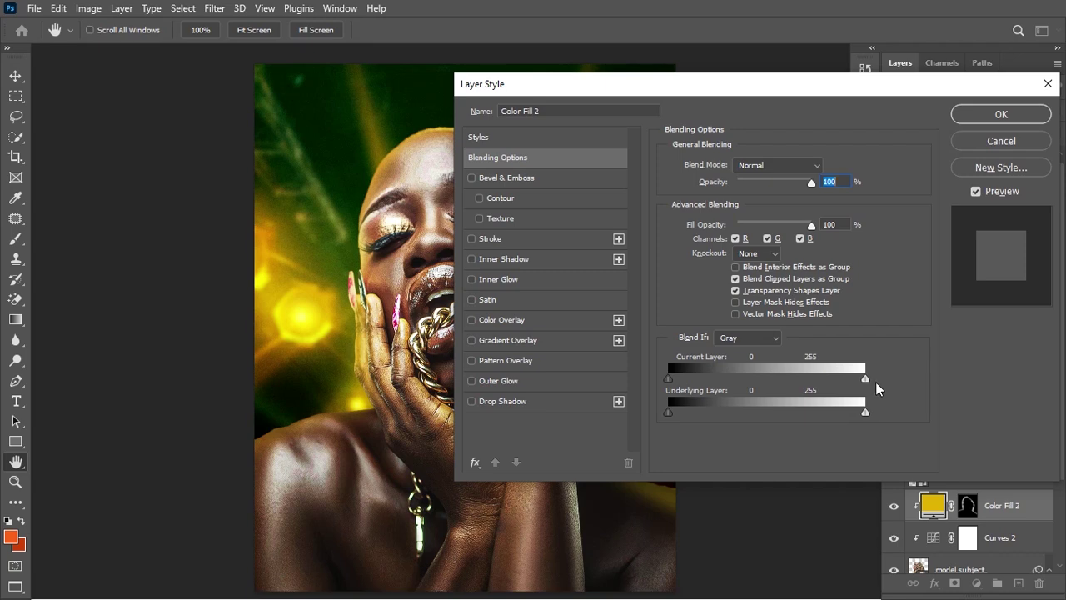
left_click_drag(867, 381, 852, 382)
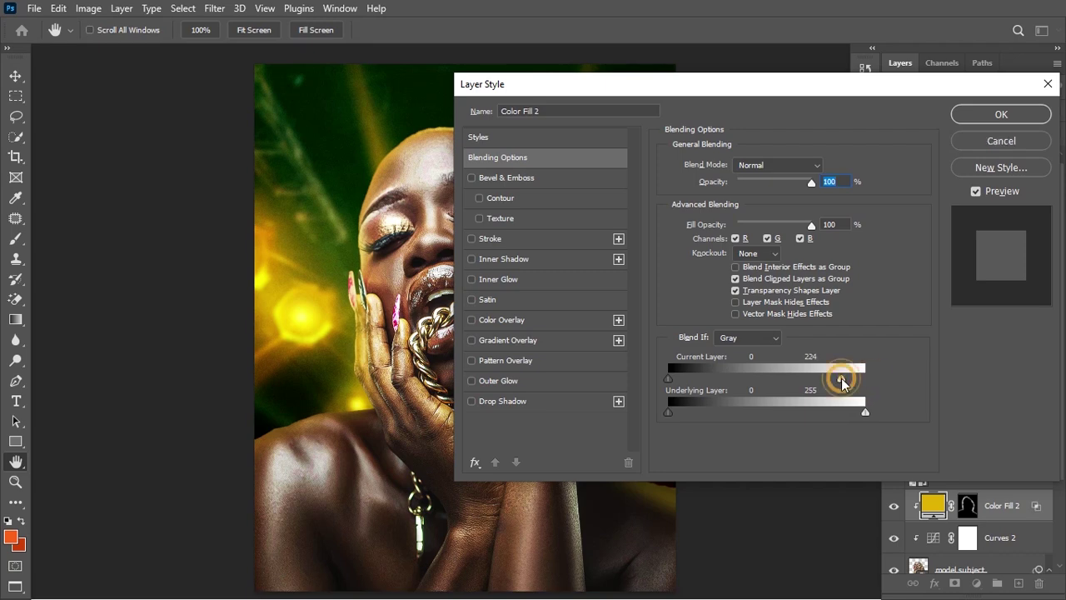
left_click_drag(841, 378, 844, 378)
left_click_drag(841, 381, 813, 384)
left_click_drag(845, 378, 836, 381)
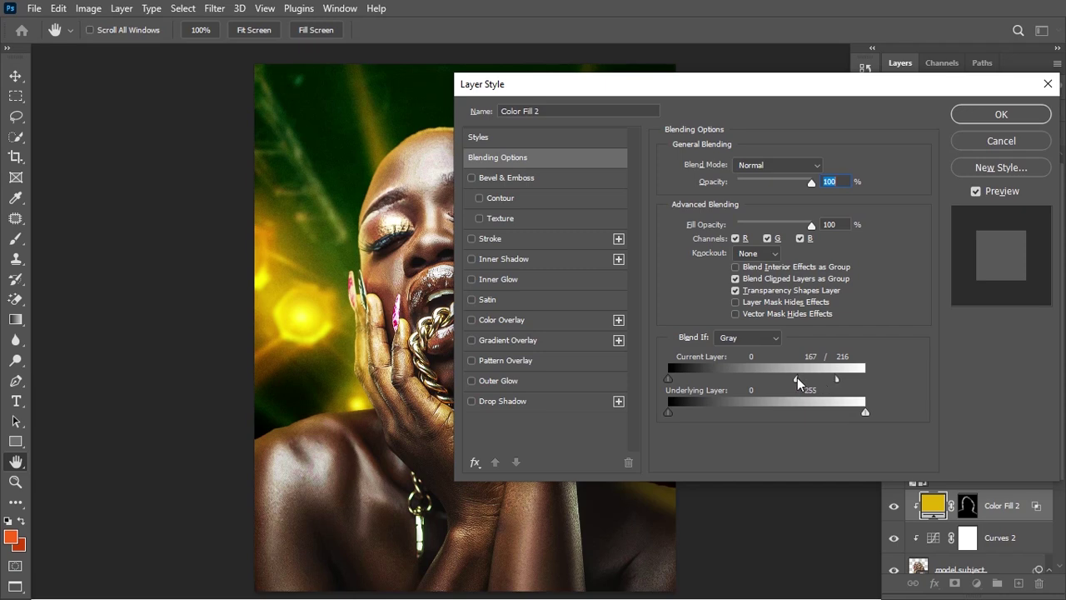
left_click_drag(797, 378, 792, 378)
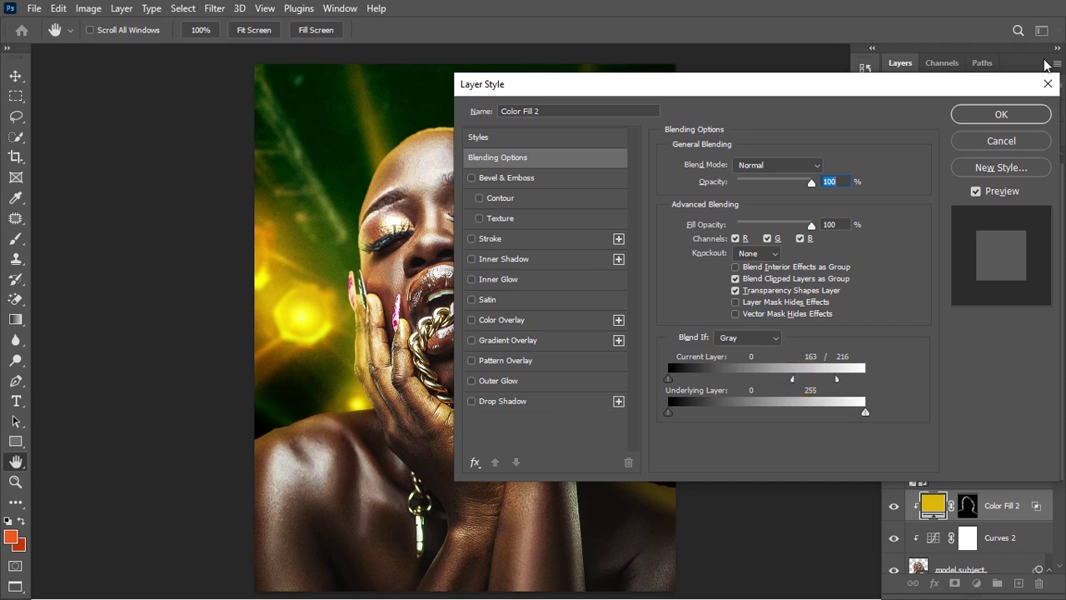
left_click(993, 120)
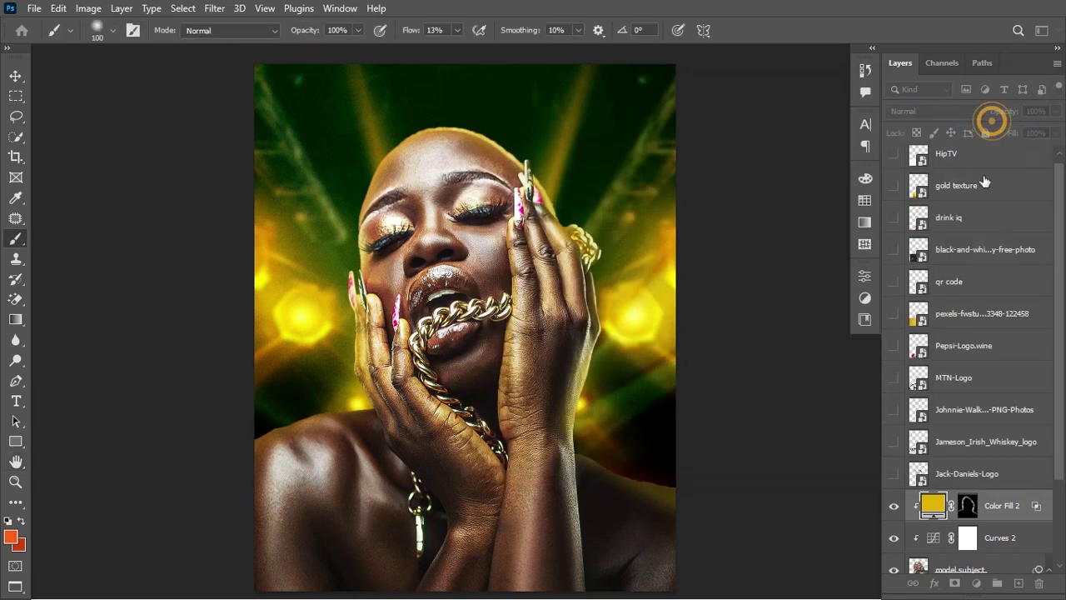
left_click(891, 500)
left_click(892, 501)
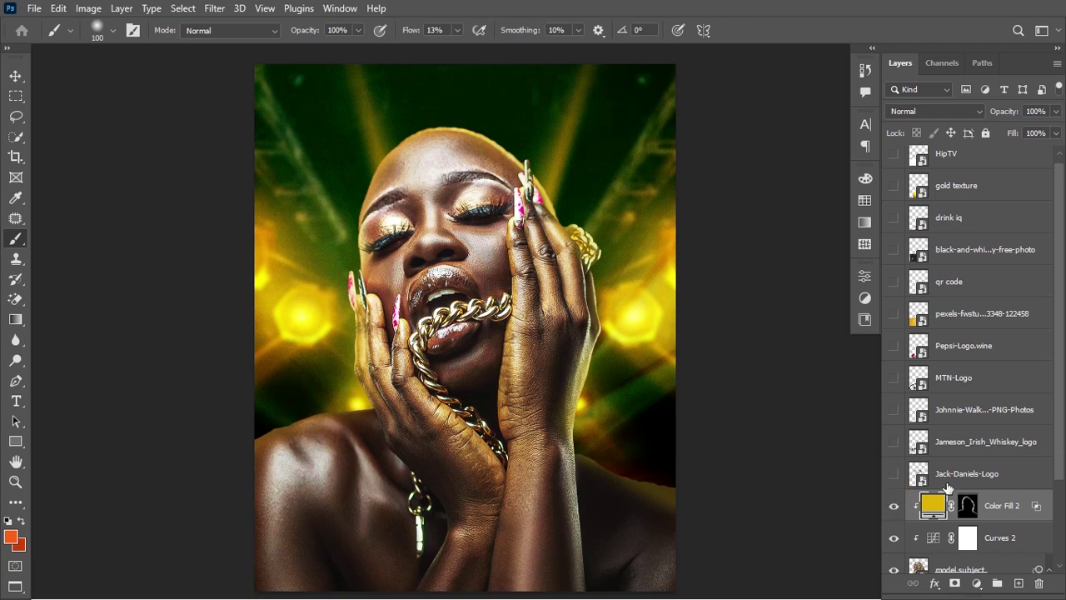
- Group the gold fill, clipped curves and model subject layers, and name the group MODEL
scroll(1040, 419, "down", 3)
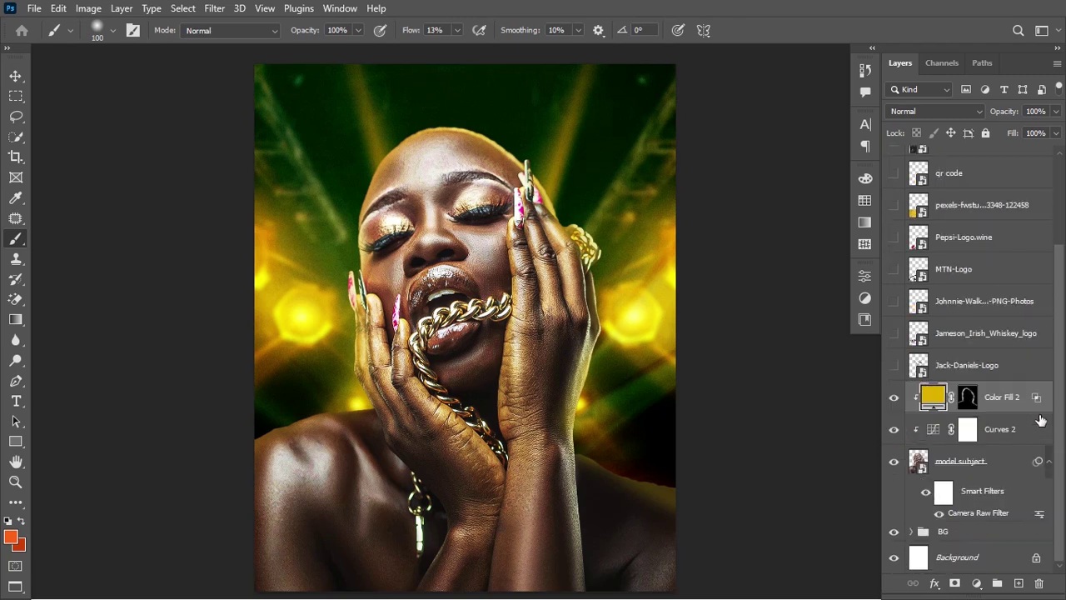
left_click(929, 397)
left_click(991, 466, "shift")
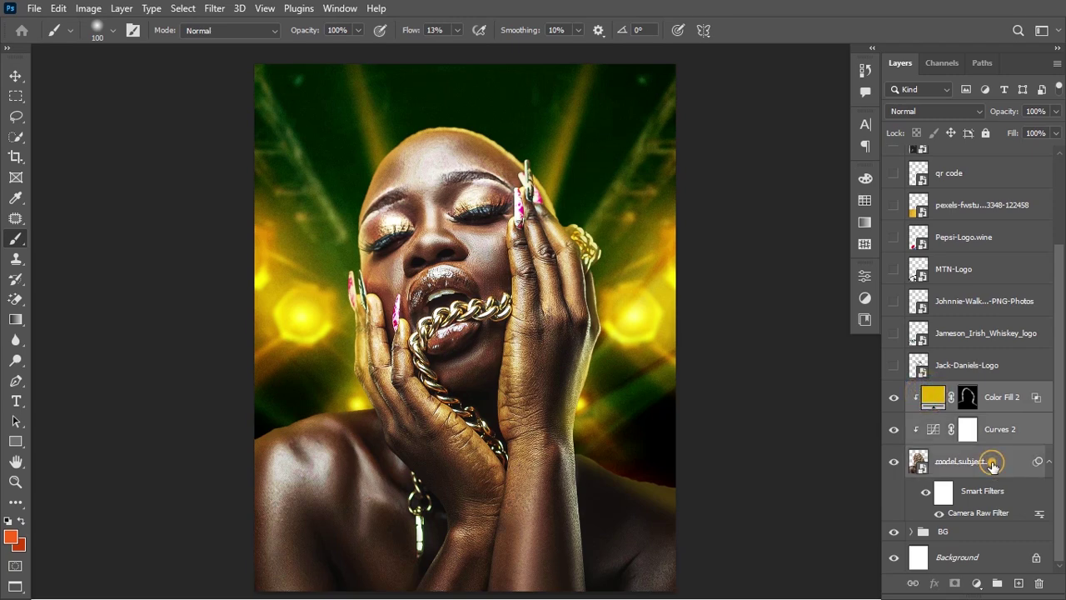
key("ctrl+g")
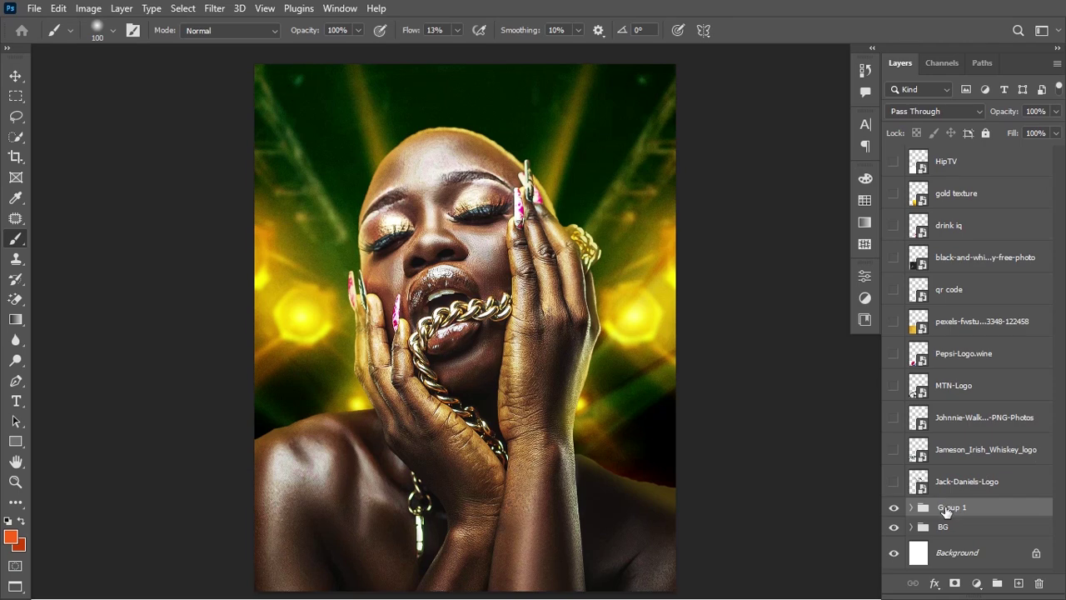
double_click(946, 508)
type("MODEL")
key("Return")
left_click(949, 526)
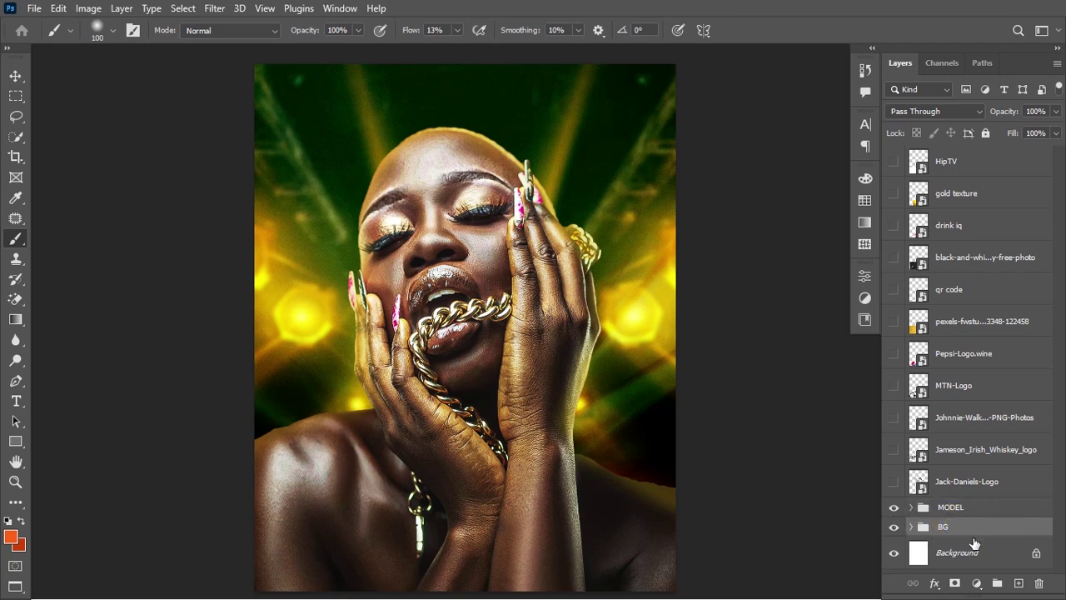
- Check the gold fill's colour settings inside the MODEL group without changing them, then collapse the group
left_click(912, 508)
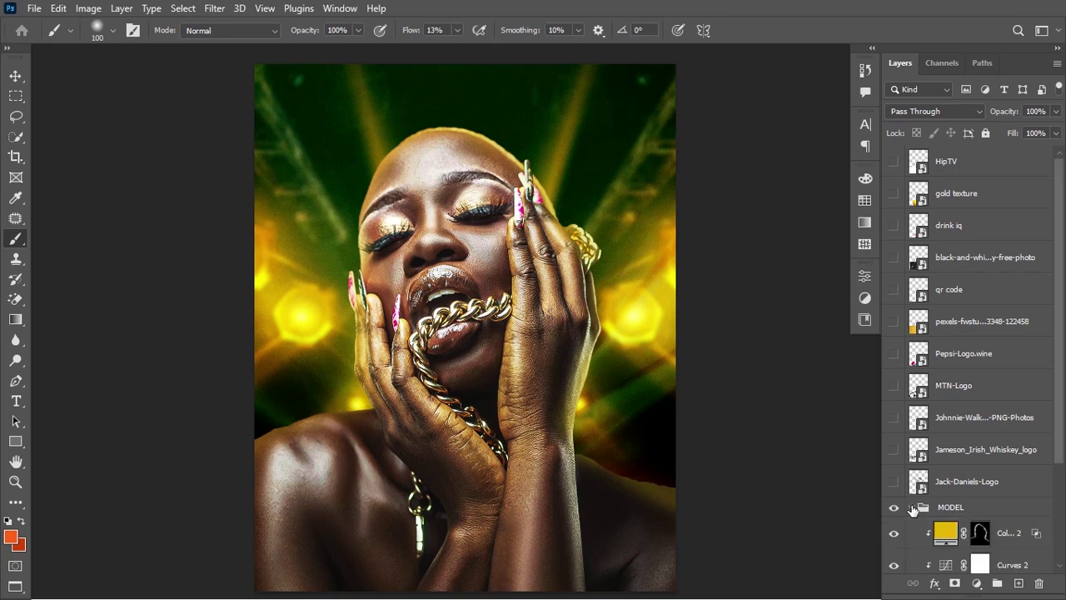
left_click(943, 532)
double_click(943, 532)
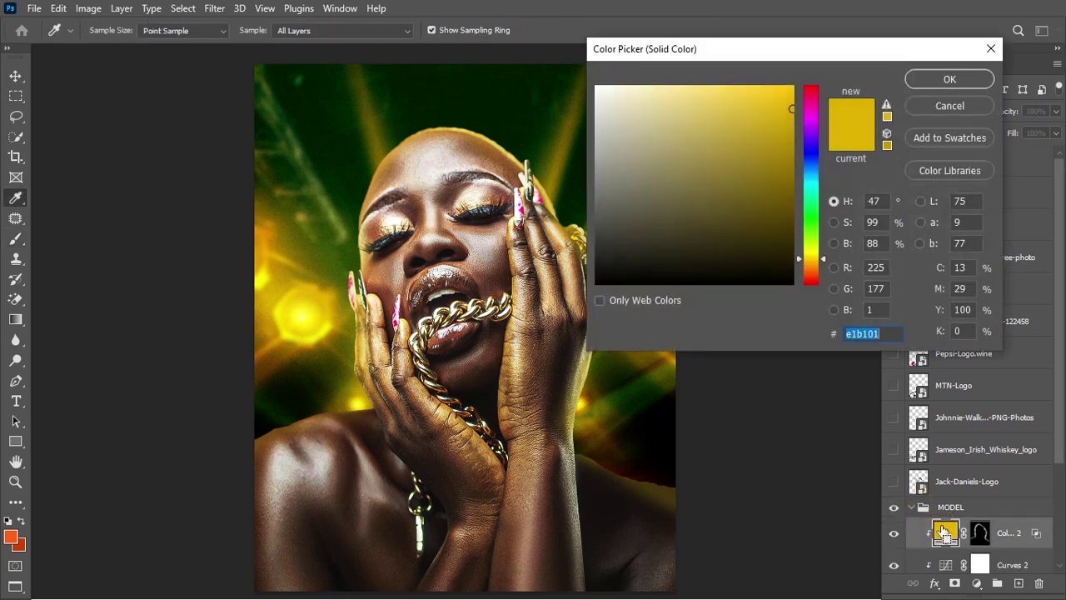
left_click(969, 110)
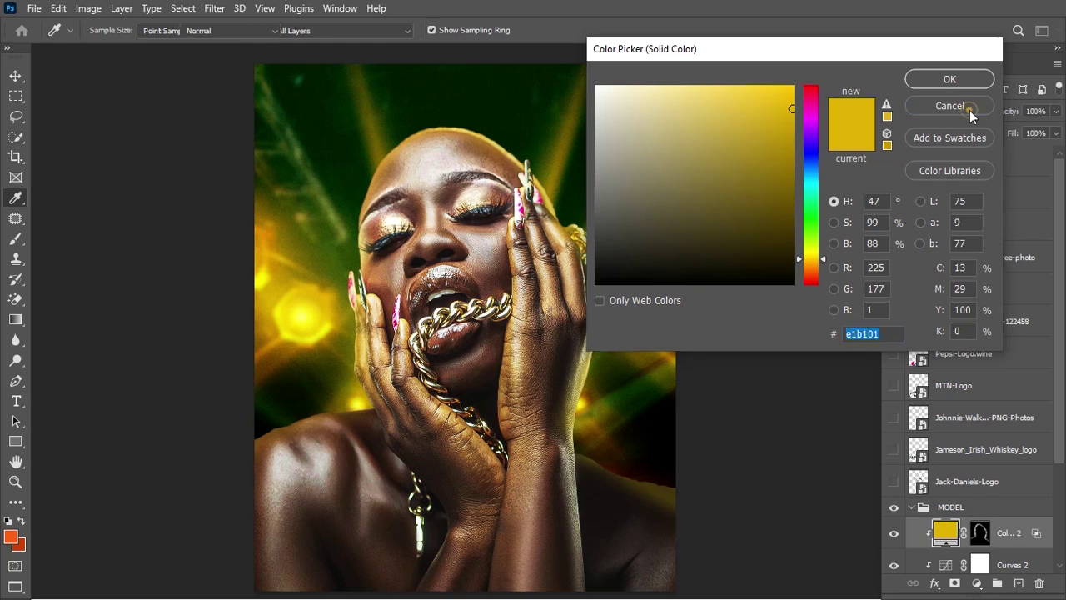
left_click(913, 508)
left_click(913, 508)
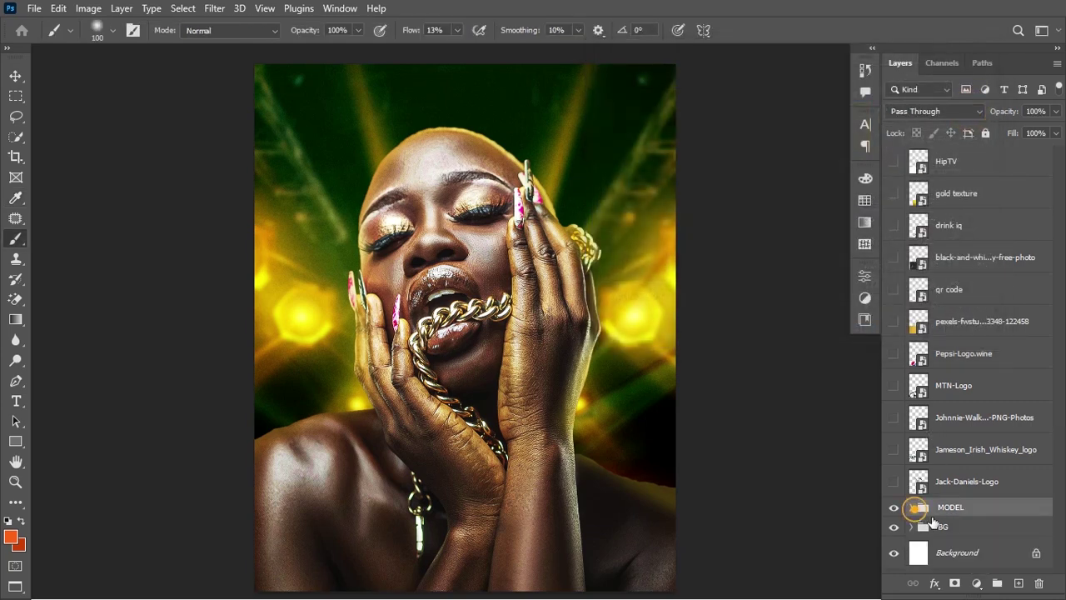
- Add a solid colour fill layer with colour e1b101 above Curves 1 in the BG group
left_click(957, 526)
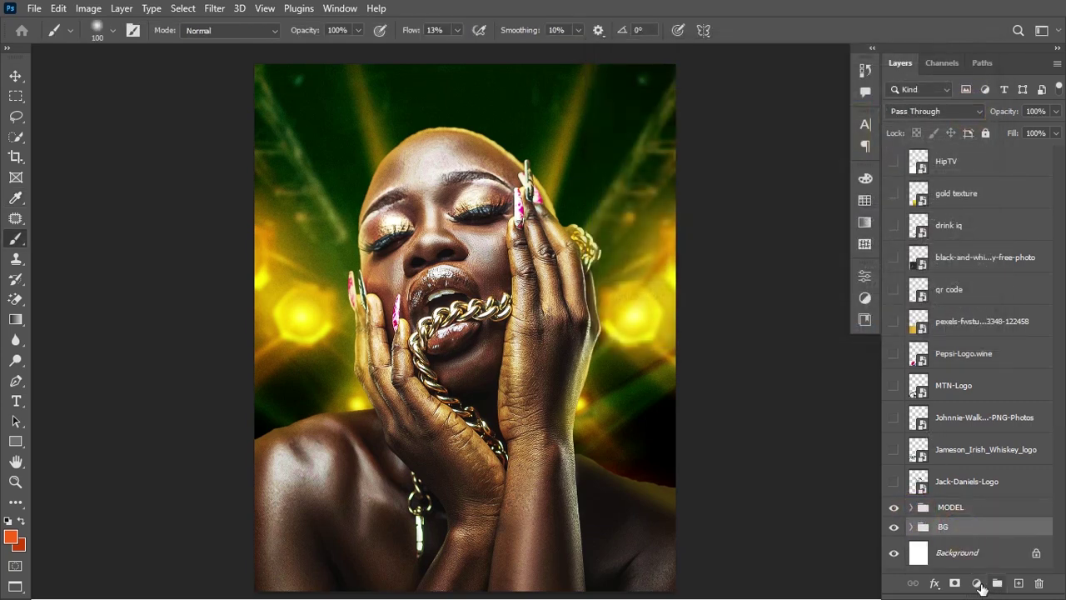
left_click(913, 528)
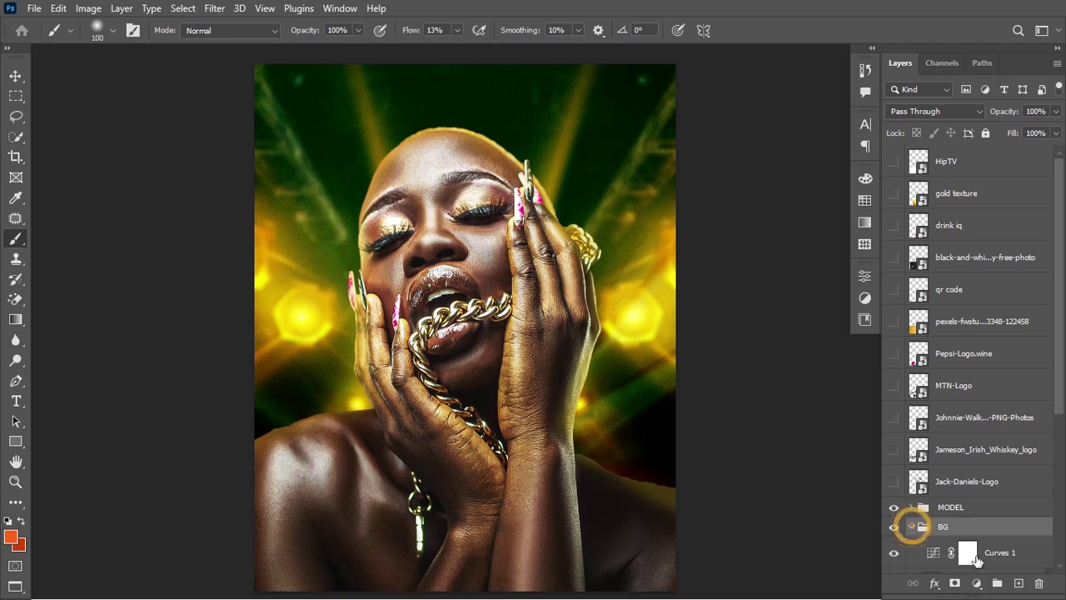
left_click(931, 552)
scroll(1003, 551, "down", 5)
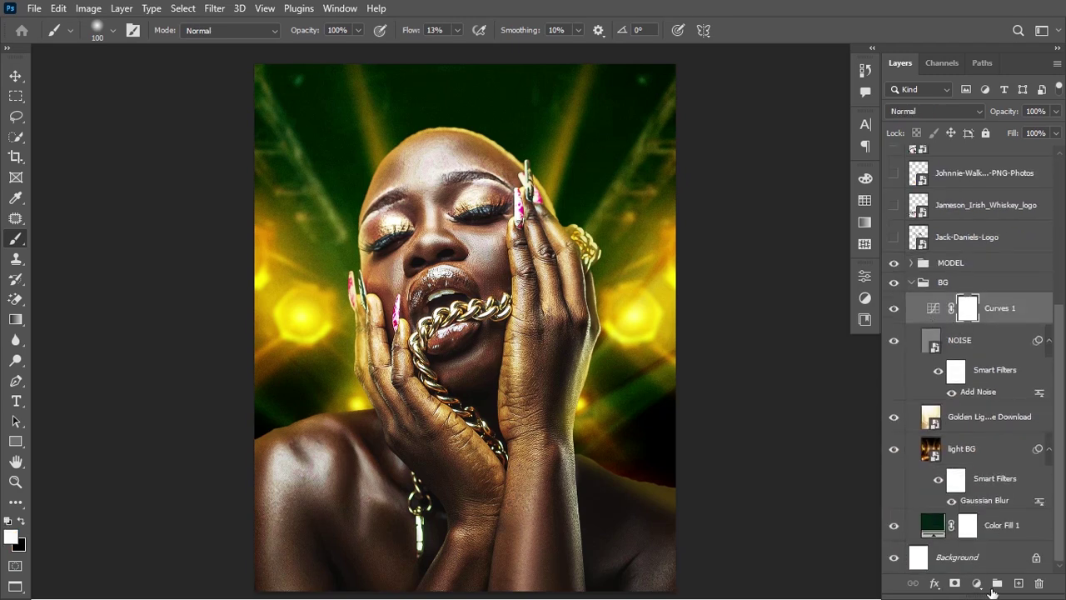
left_click(976, 583)
left_click(968, 312)
type("e1b101")
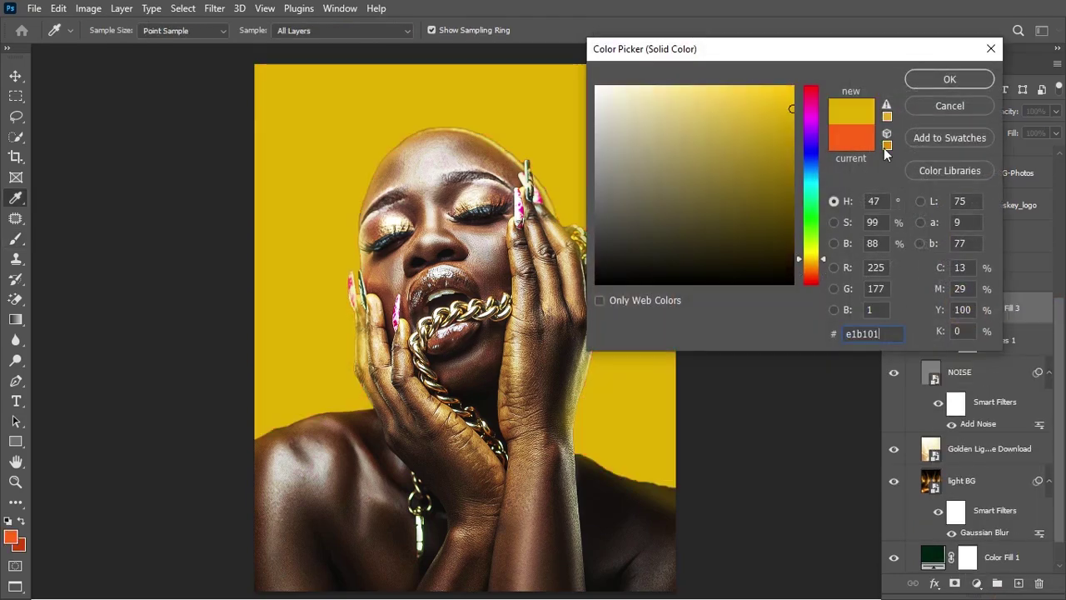
left_click(967, 82)
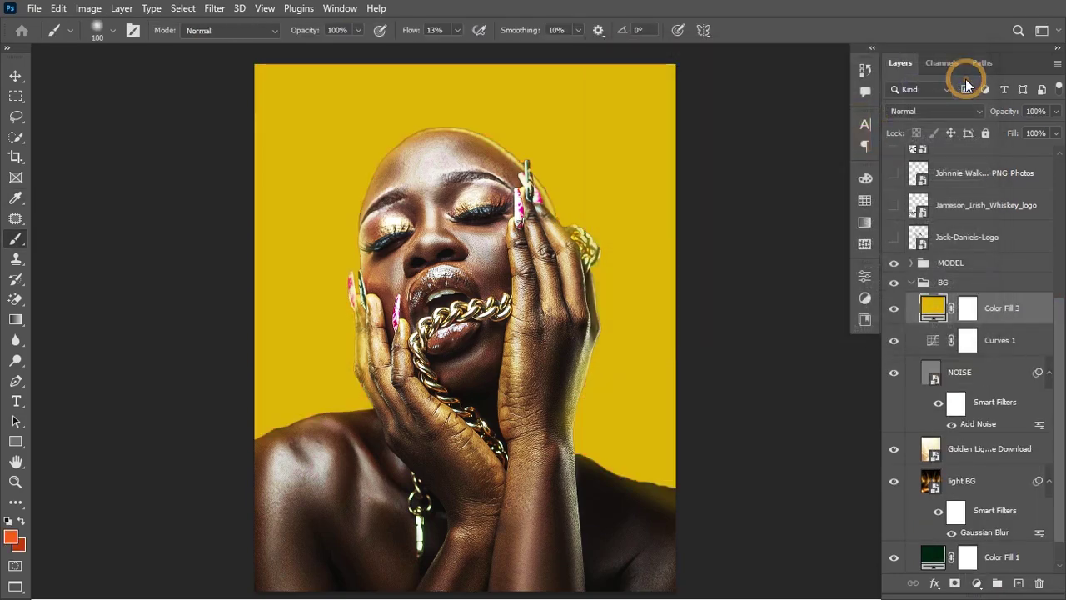
- Invert the gold fill layer's mask to black and restore the default foreground and background colours
left_click(968, 310)
key("d")
key("ctrl+i")
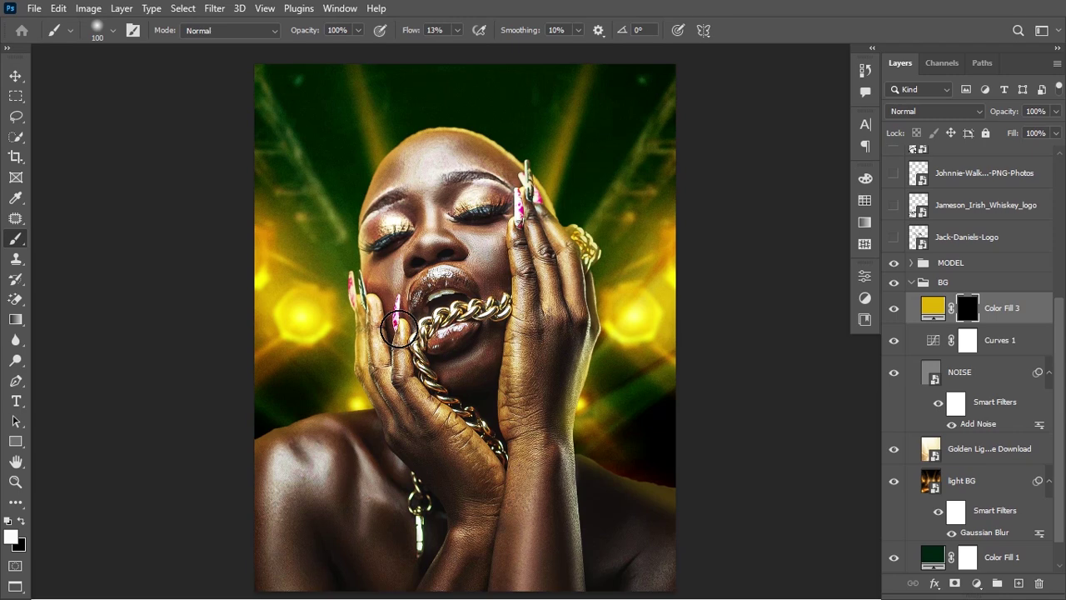
- Enlarge the soft brush to 600 px and paint white on the gold fill's mask beside the model's lower face and hand
key("bracketright")
key("bracketright")
key("bracketright")
key("bracketright")
key("bracketright")
key("bracketright")
key("bracketright")
key("bracketright")
key("bracketright")
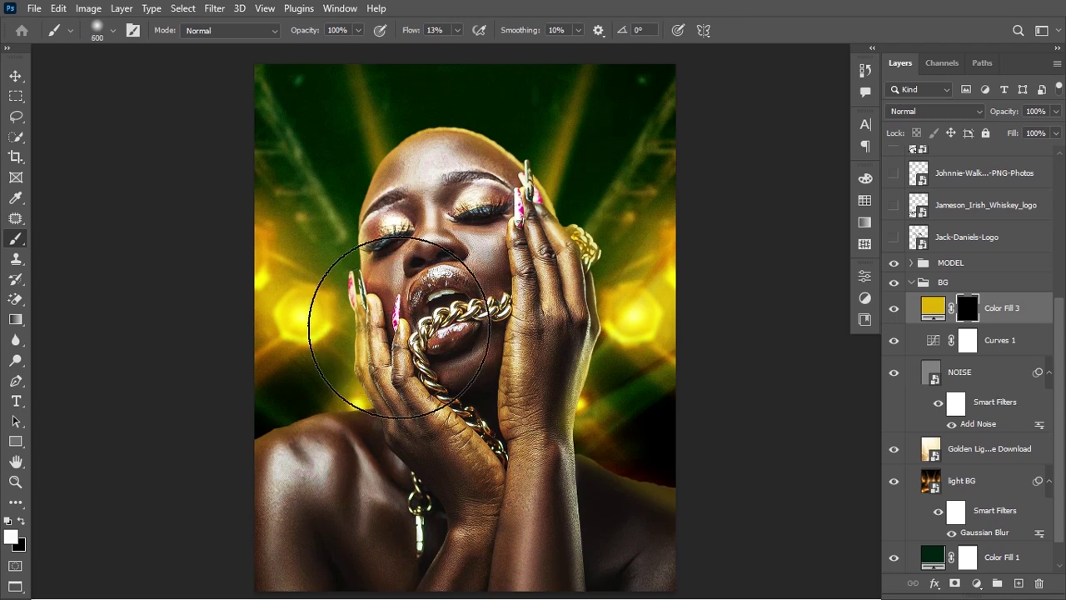
left_click_drag(357, 380, 287, 393)
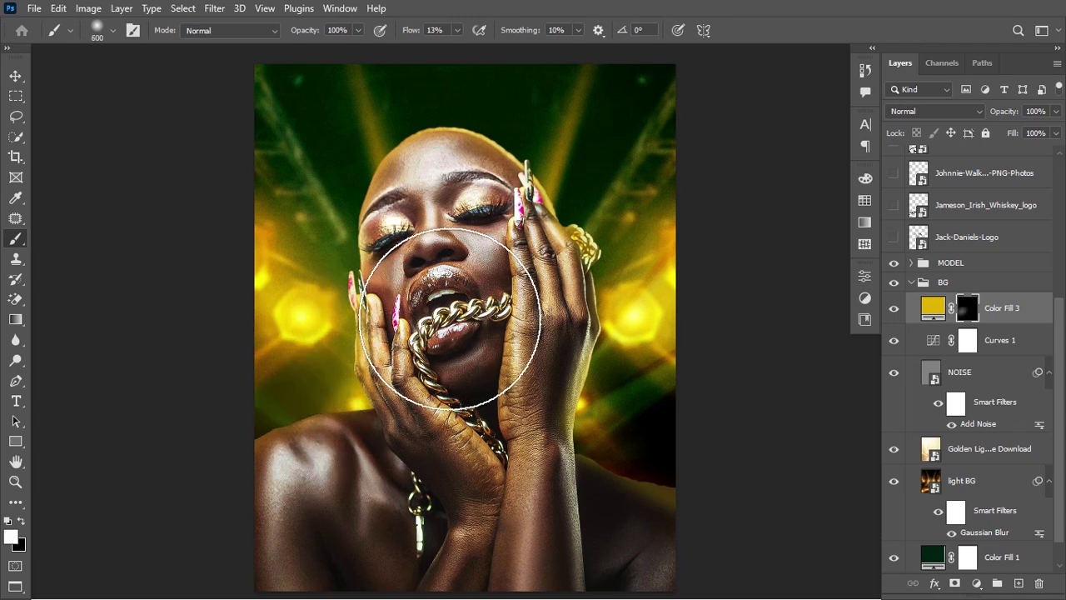
- Lower the brush flow to 5% and paint a soft gold haze behind the model on the fill mask, then collapse the BG group
key("z")
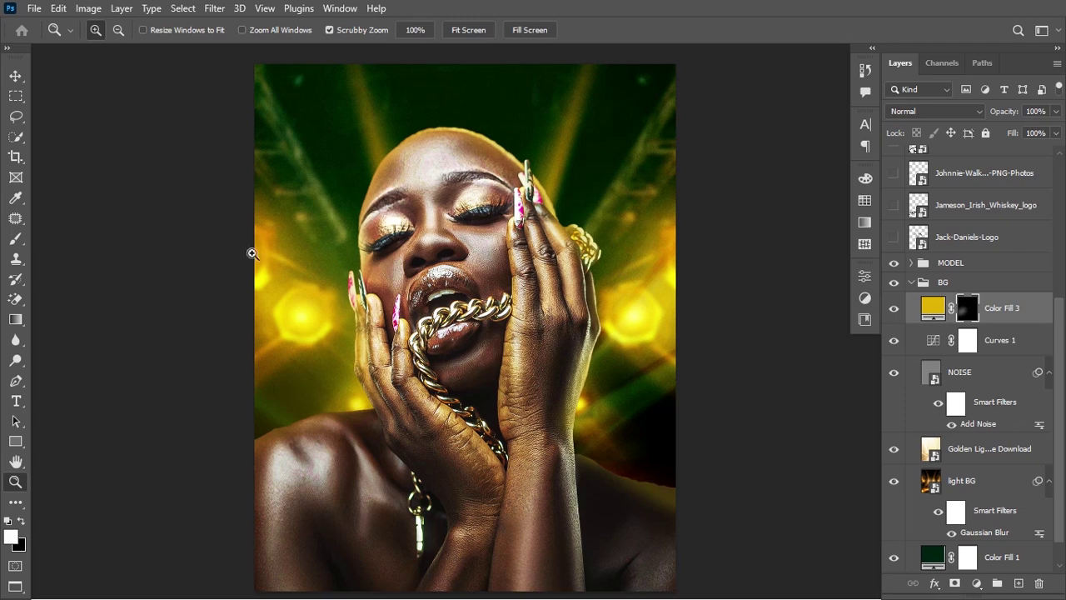
left_click(16, 239)
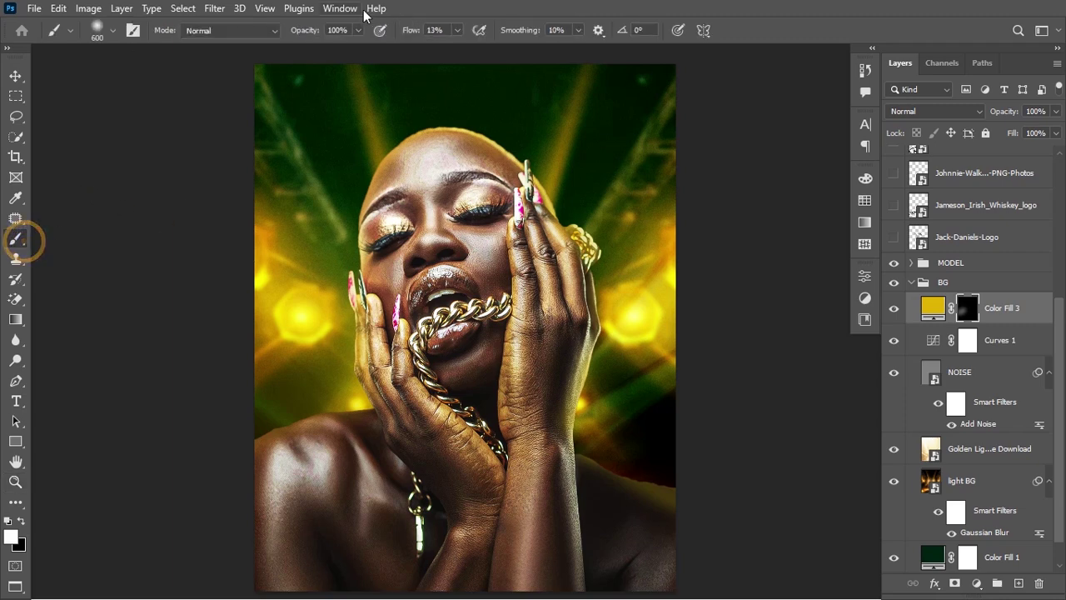
left_click_drag(407, 32, 403, 32)
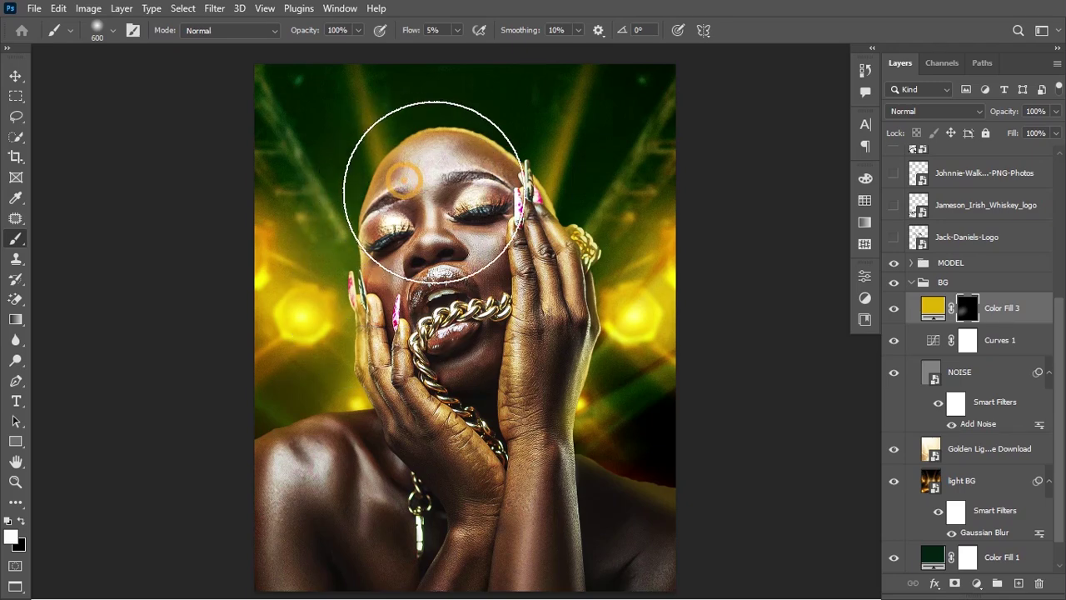
mouse_move(602, 356)
left_mouse_down()
mouse_move(548, 374)
mouse_move(585, 445)
mouse_move(412, 418)
mouse_move(214, 509)
left_mouse_up()
left_click(349, 410)
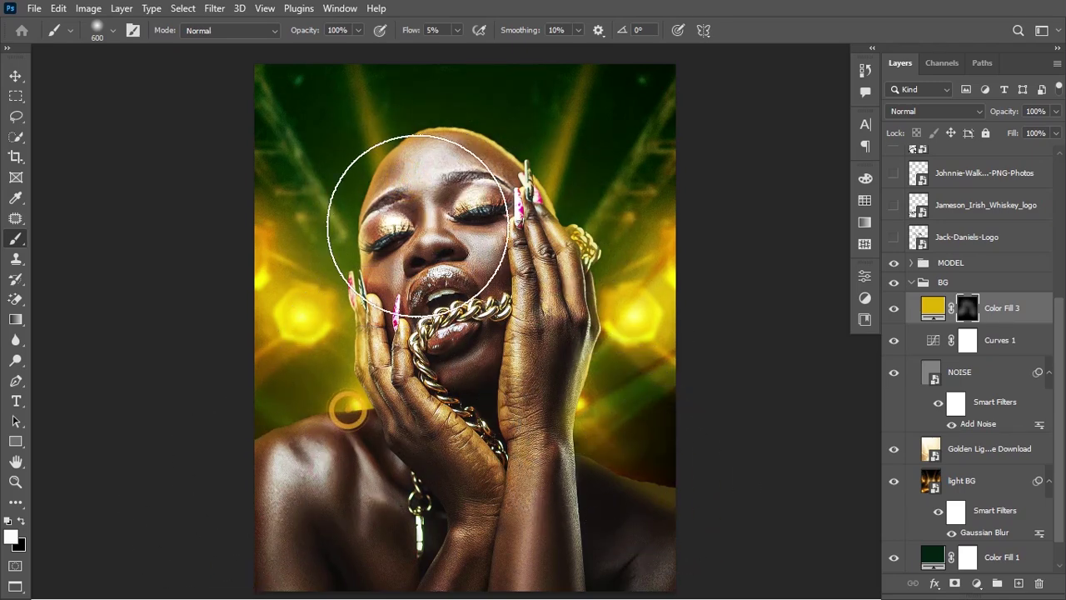
left_click(420, 169)
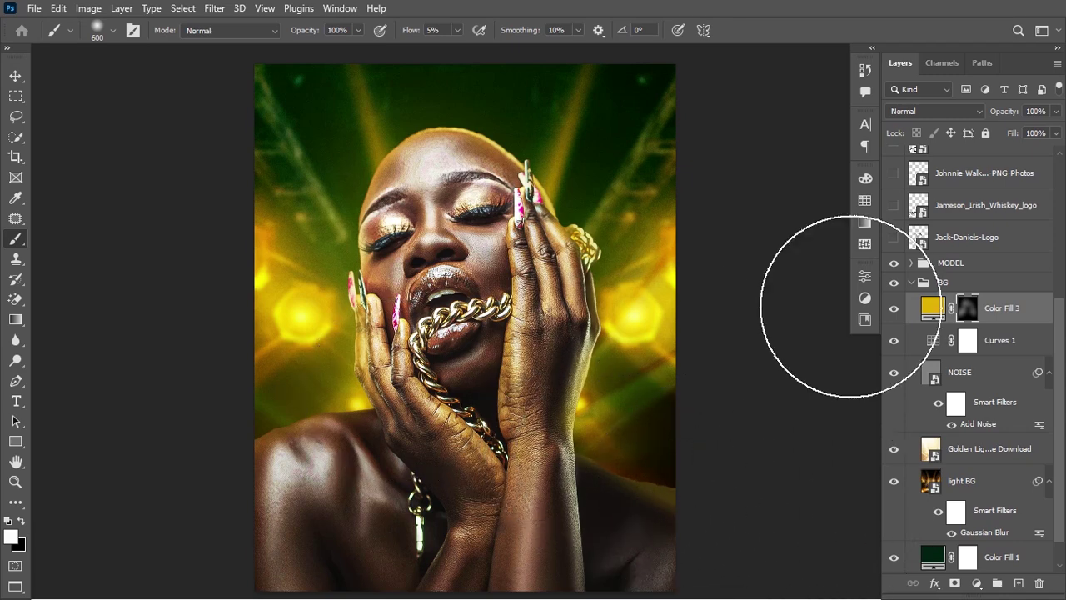
left_click(912, 283)
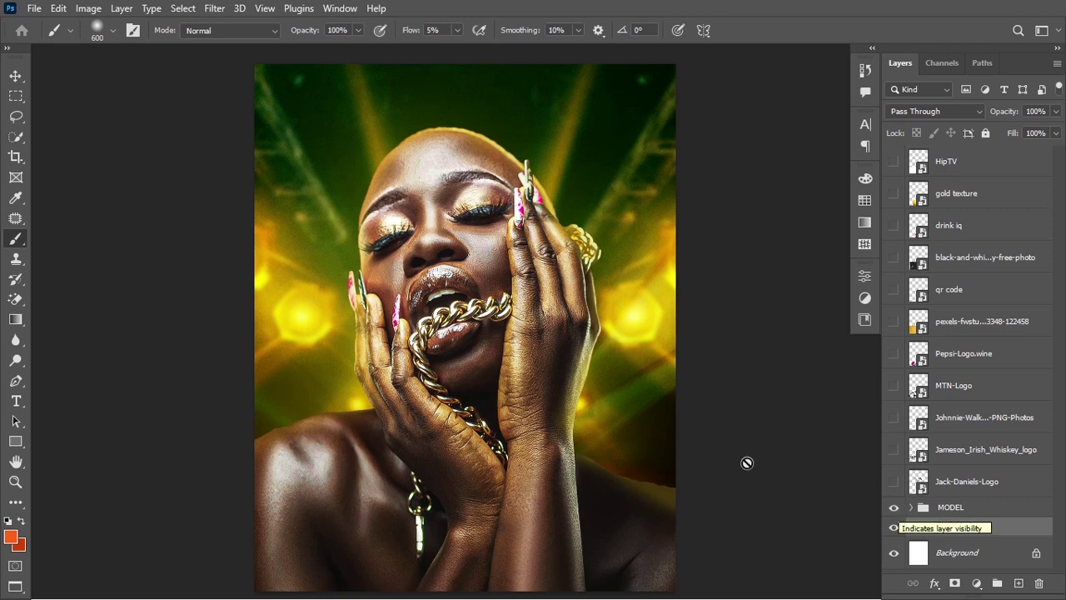
- Create a new guide layout with 84 px margins on all four sides of the canvas
left_click(23, 78)
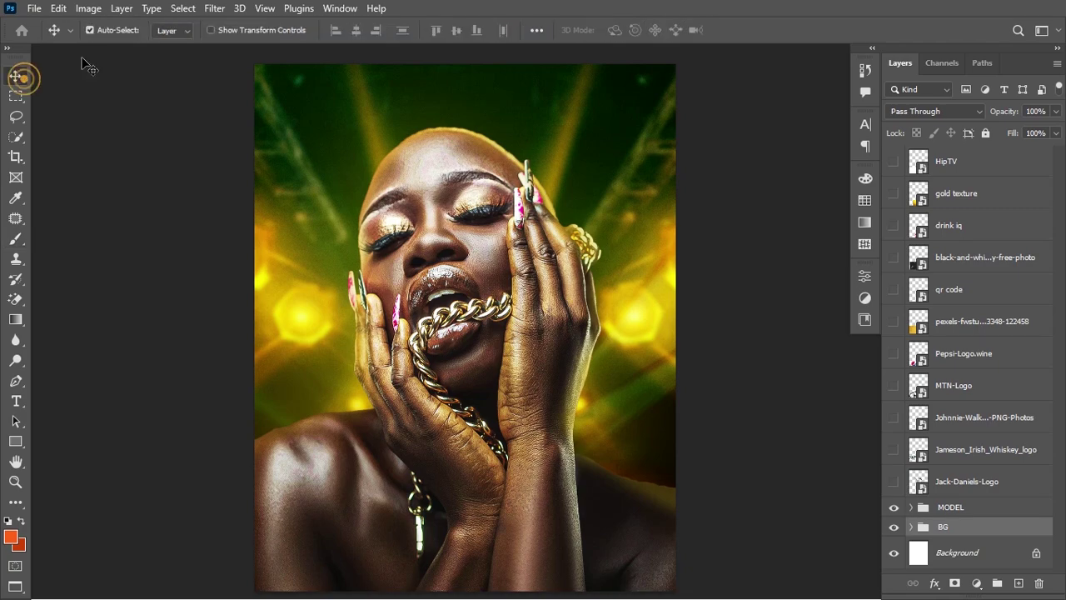
left_click(265, 9)
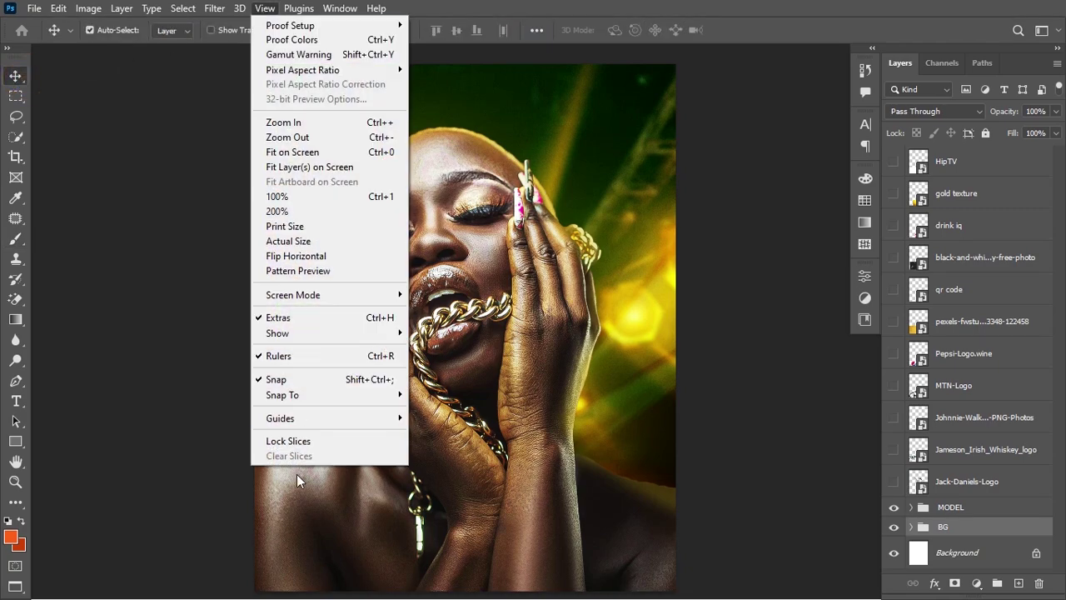
mouse_move(338, 420)
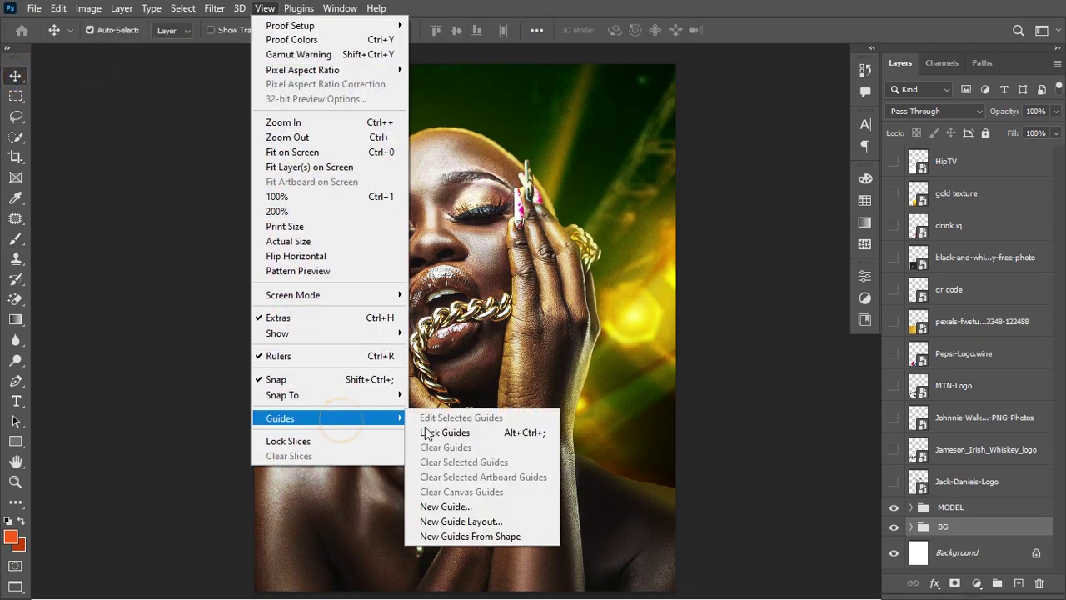
left_click(450, 522)
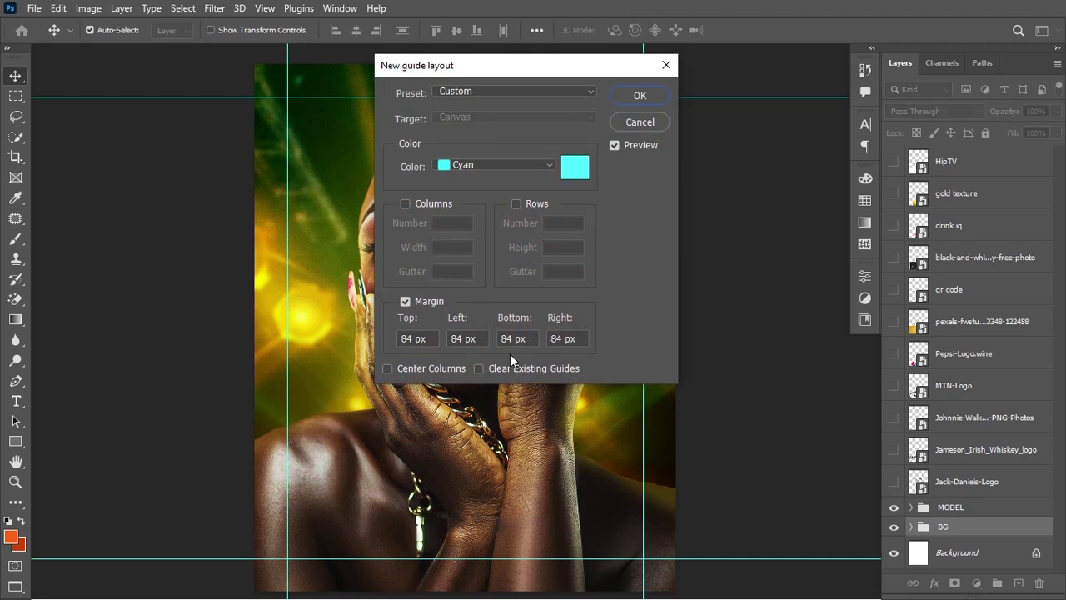
left_click(639, 95)
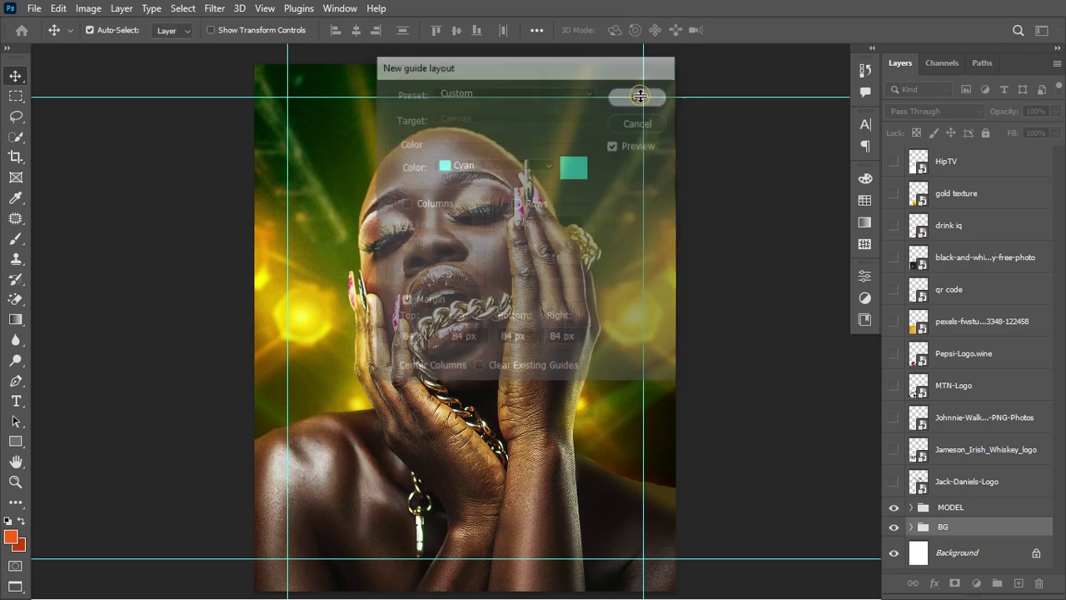
- Transform the MODEL group by moving it straight down to Y 794 px, keeping its scale at 100%
left_click(952, 508)
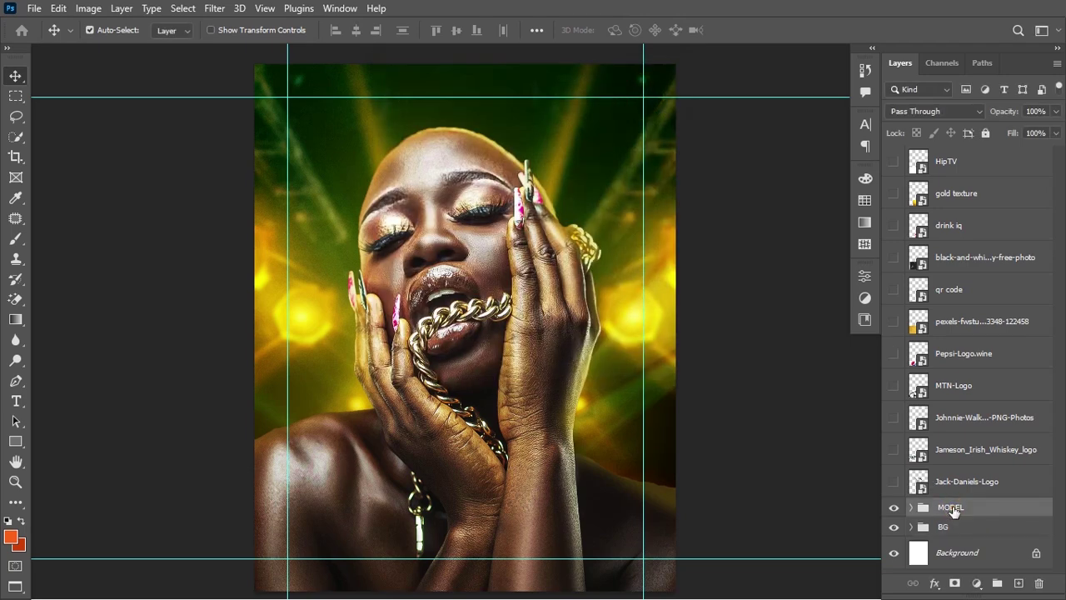
key("ctrl+t")
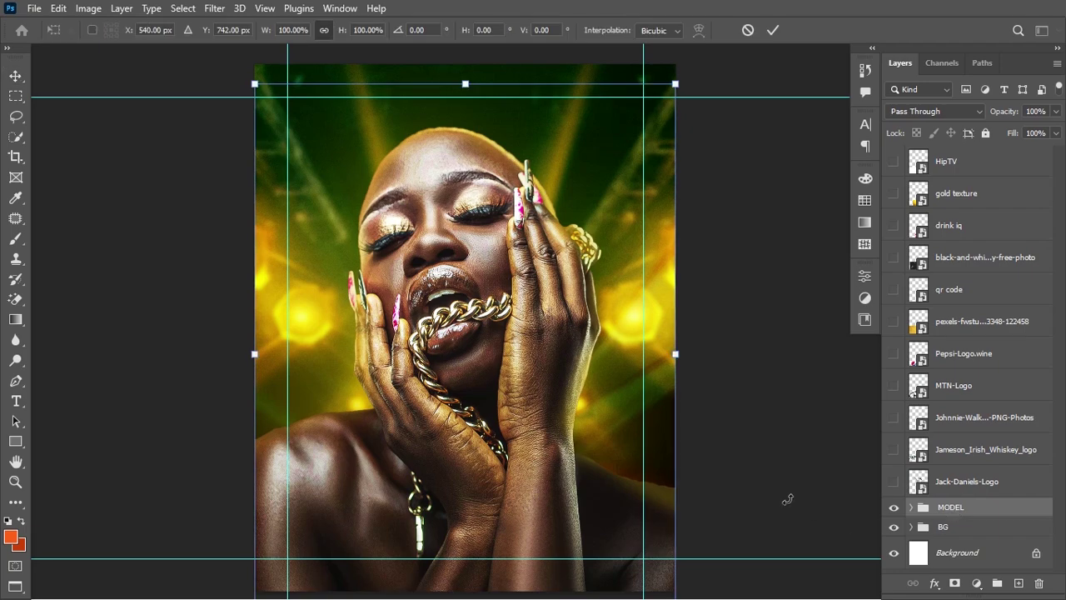
mouse_move(678, 352)
left_mouse_down()
mouse_move(666, 354)
mouse_move(675, 355)
left_mouse_up()
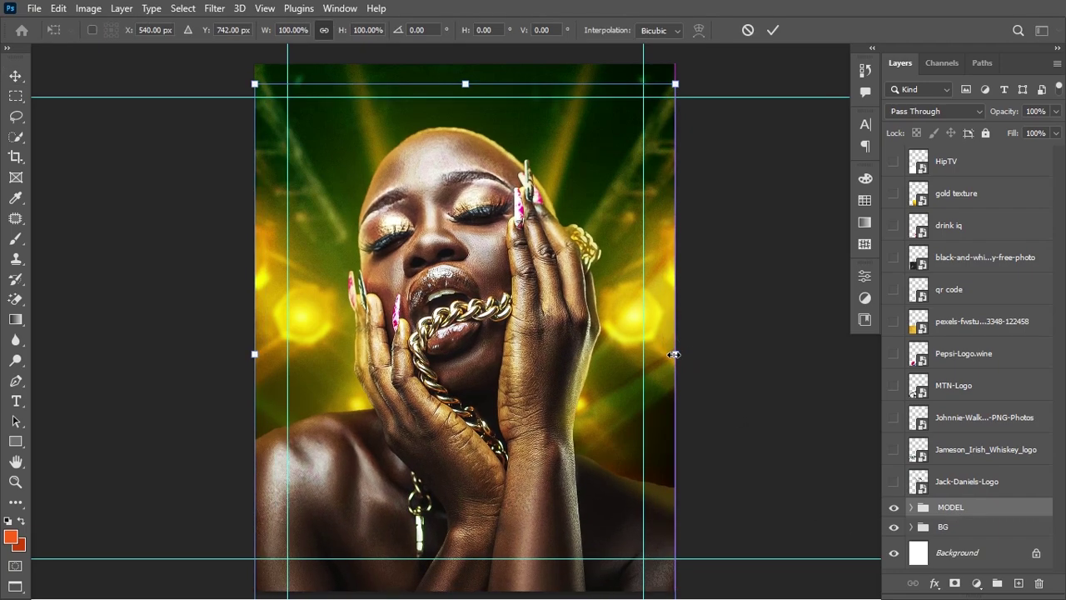
left_click_drag(541, 271, 541, 289)
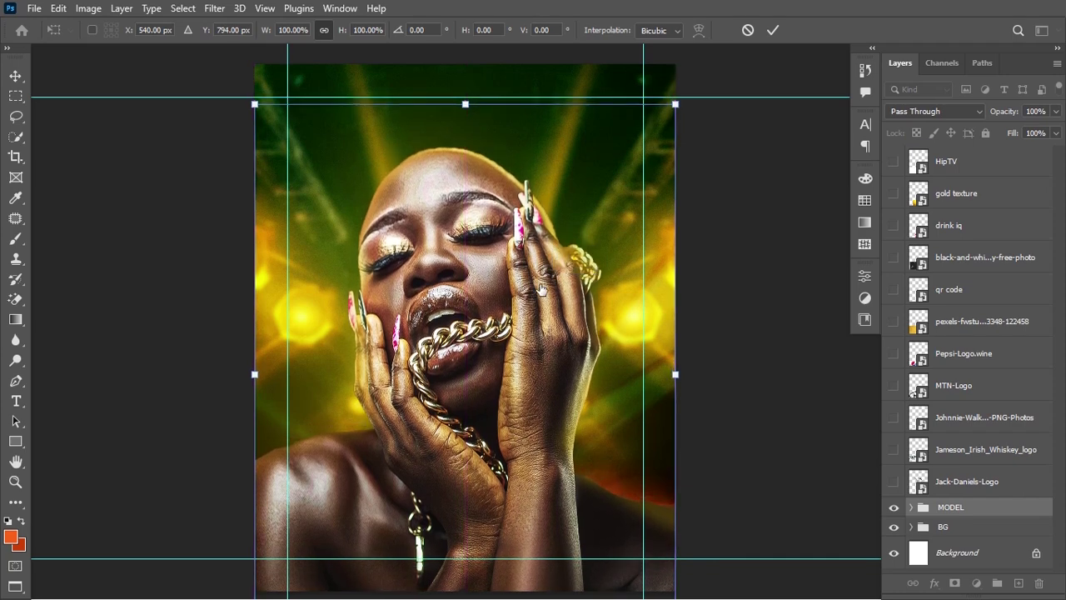
key("Return")
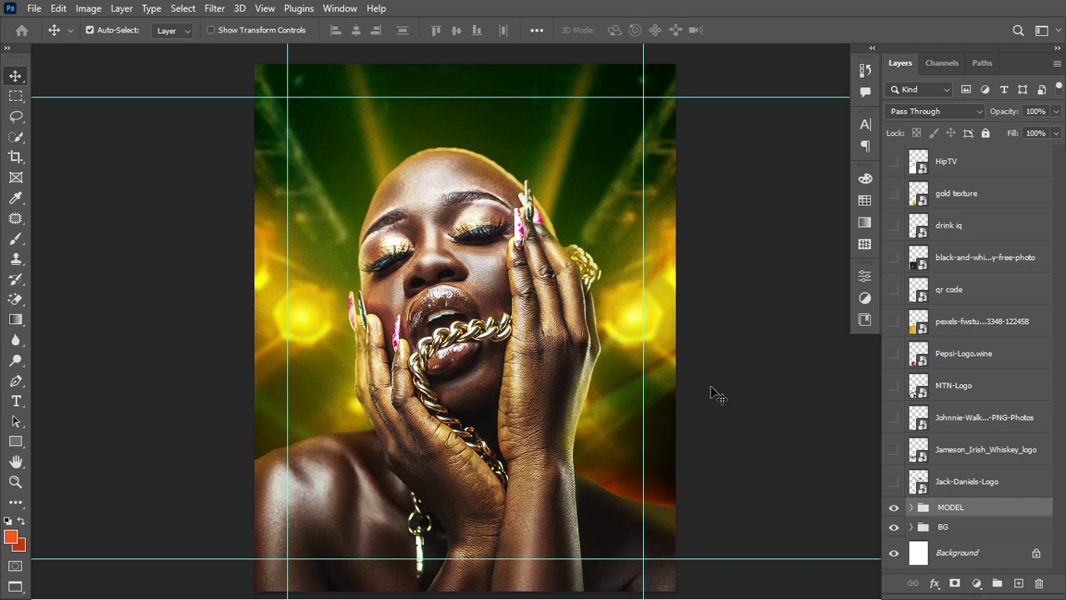
- Add a dark green solid colour fill layer with colour 01180c above the MODEL group
left_click(977, 581)
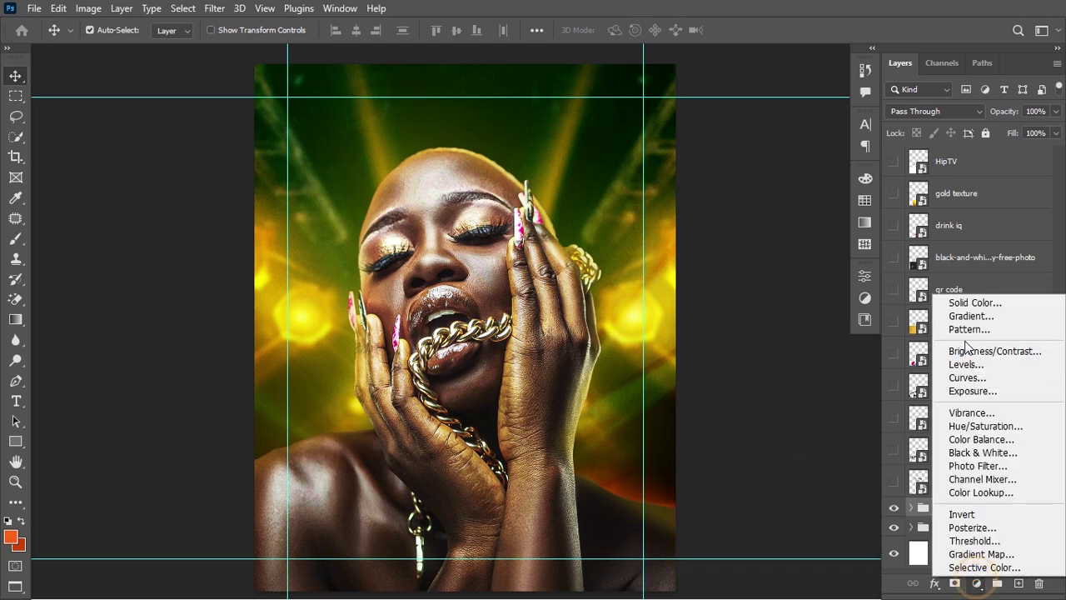
left_click(965, 303)
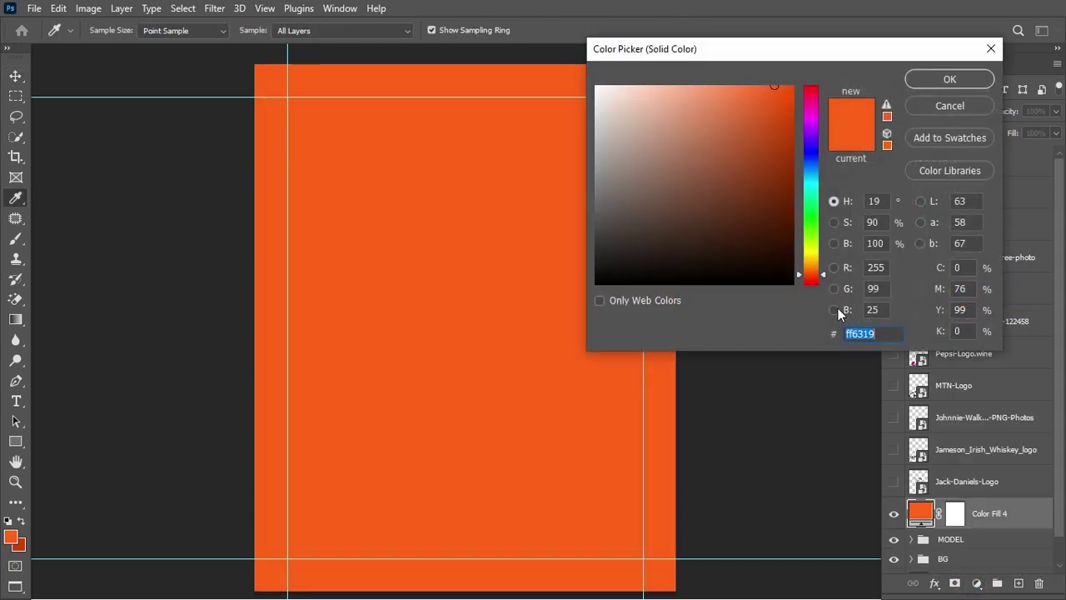
type("011")
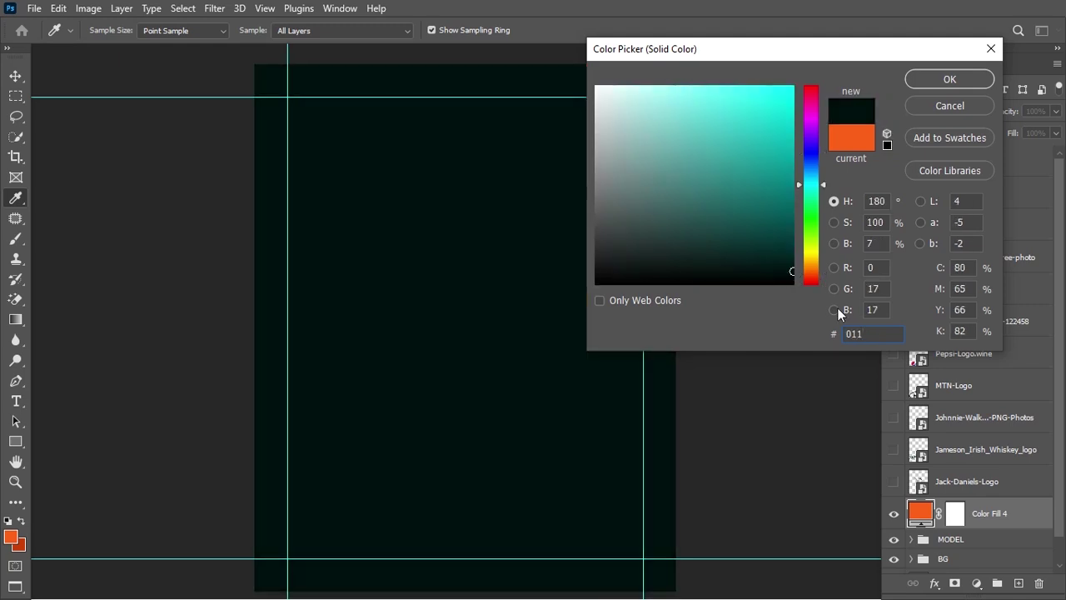
type("8")
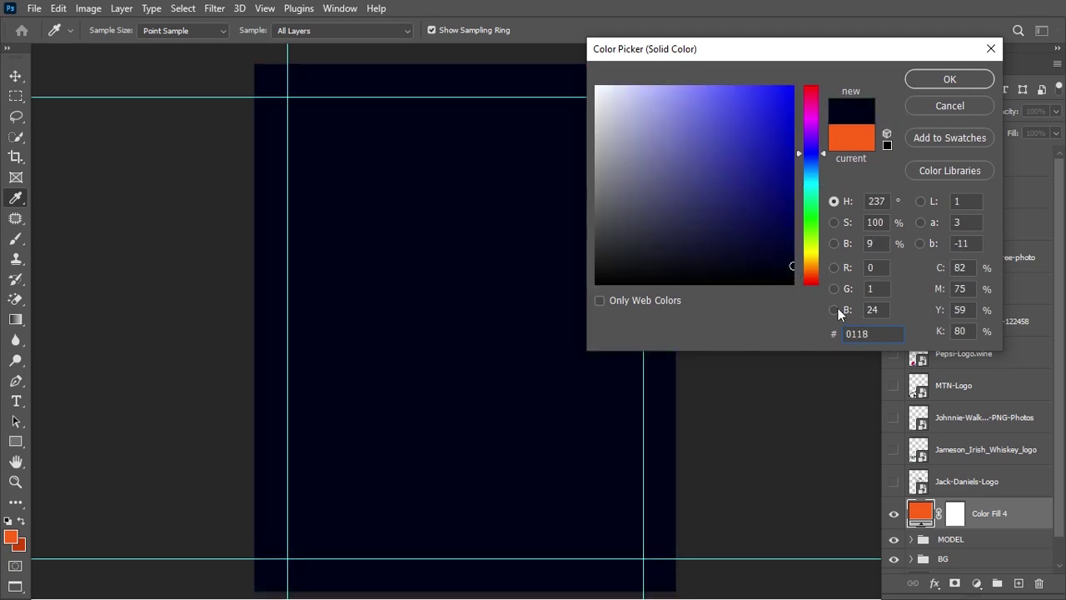
type("0c")
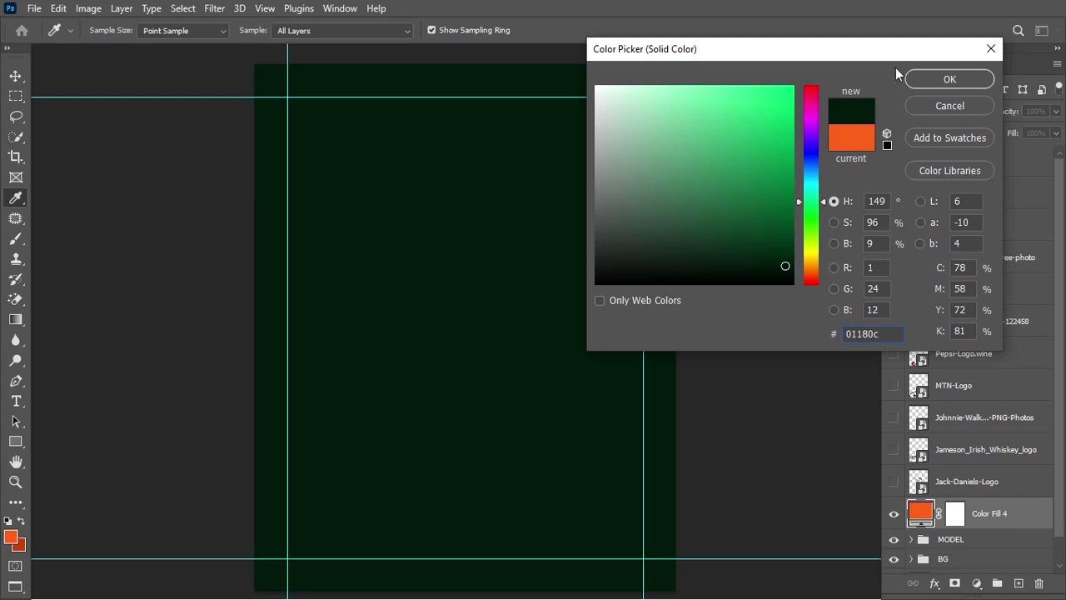
left_click(927, 78)
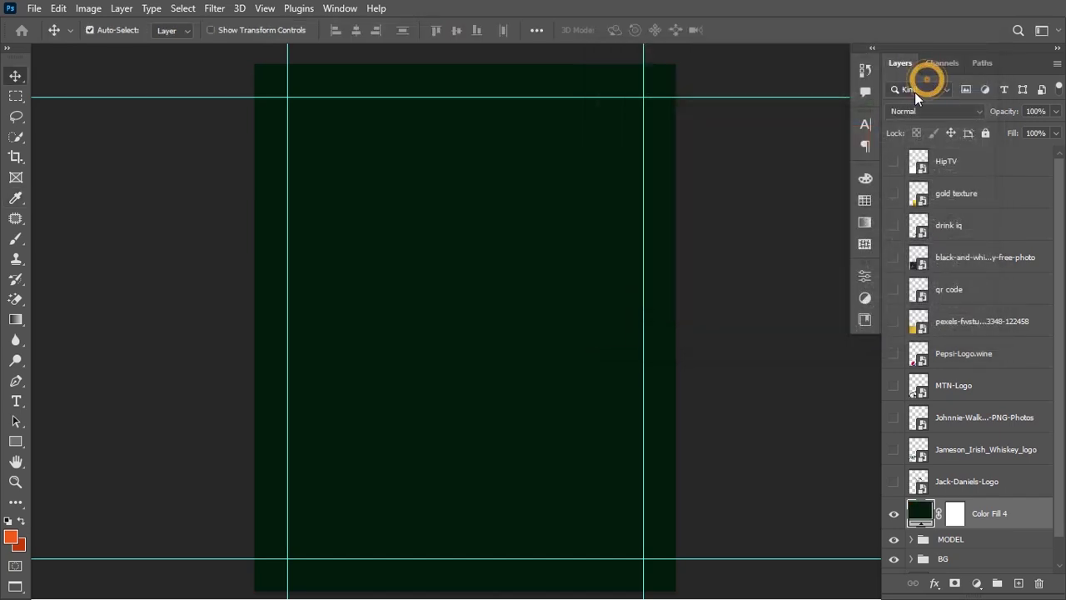
- Apply upward white-to-black linear gradients to the dark green fill's mask so it covers only the flyer's lower part and fades into the model
left_click(957, 517)
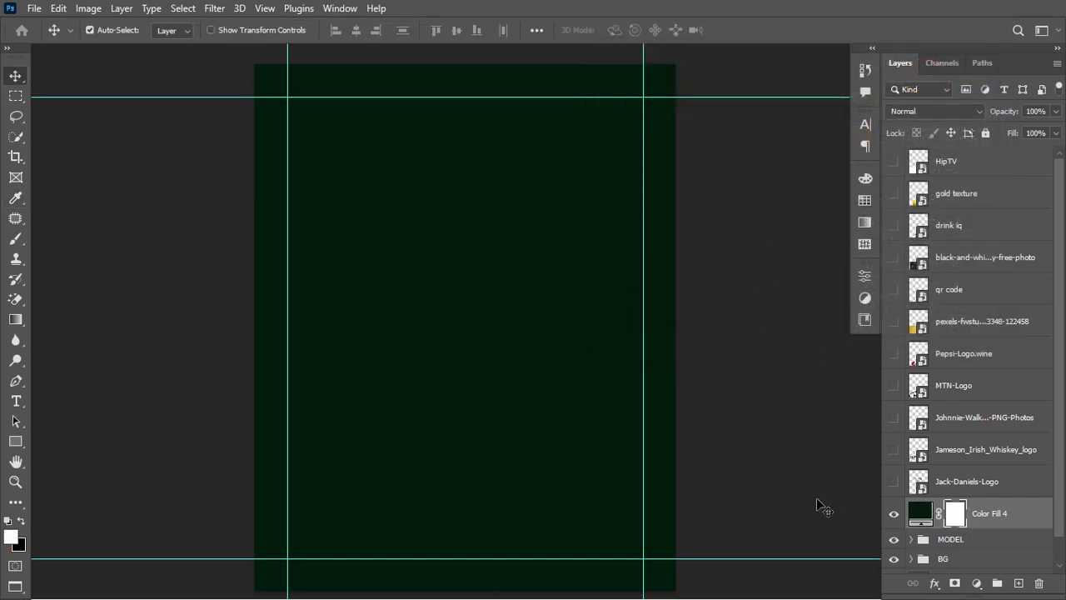
left_click(16, 320)
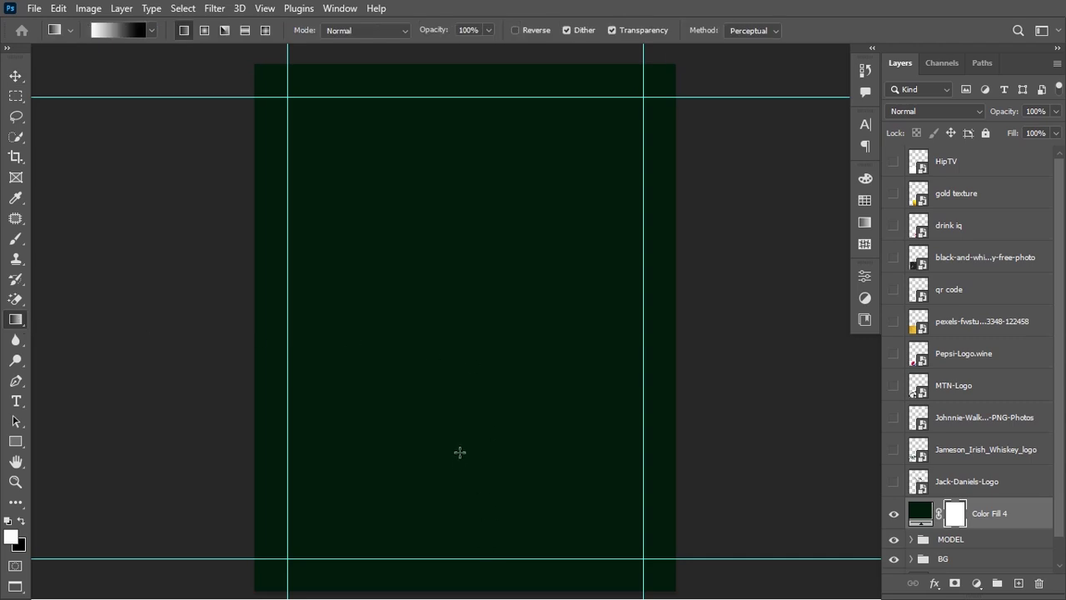
left_click_drag(458, 430, 464, 198)
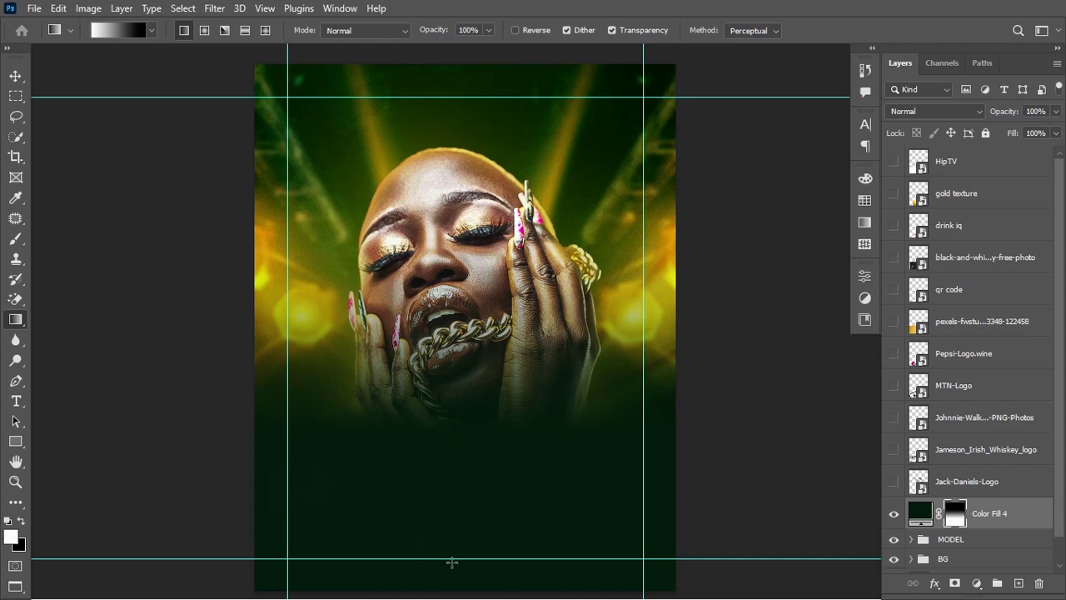
left_click_drag(454, 544, 461, 259)
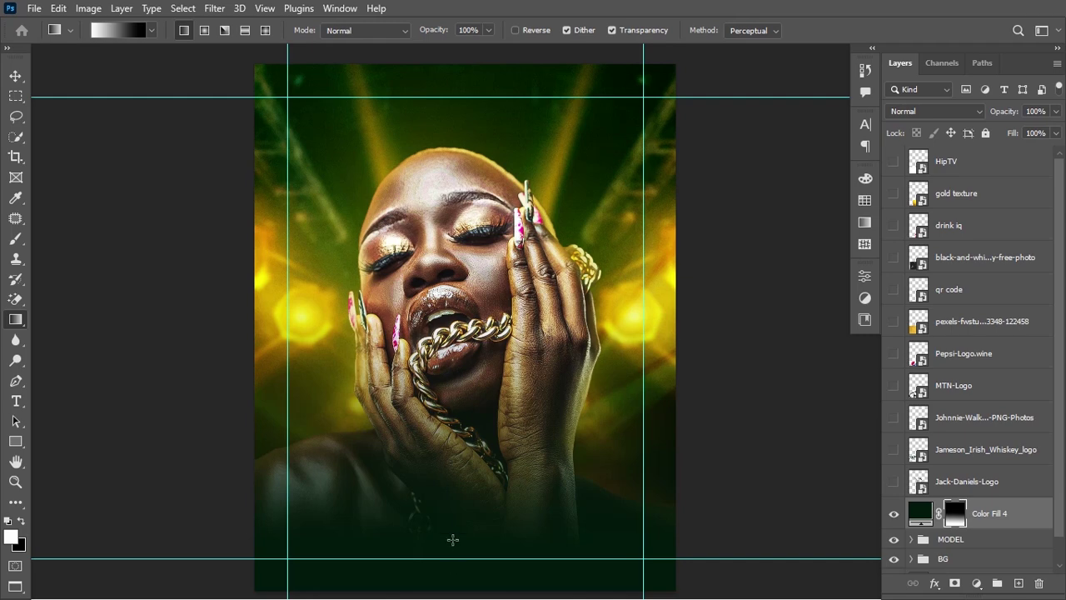
left_click_drag(452, 517, 452, 360)
left_click_drag(452, 287, 448, 216)
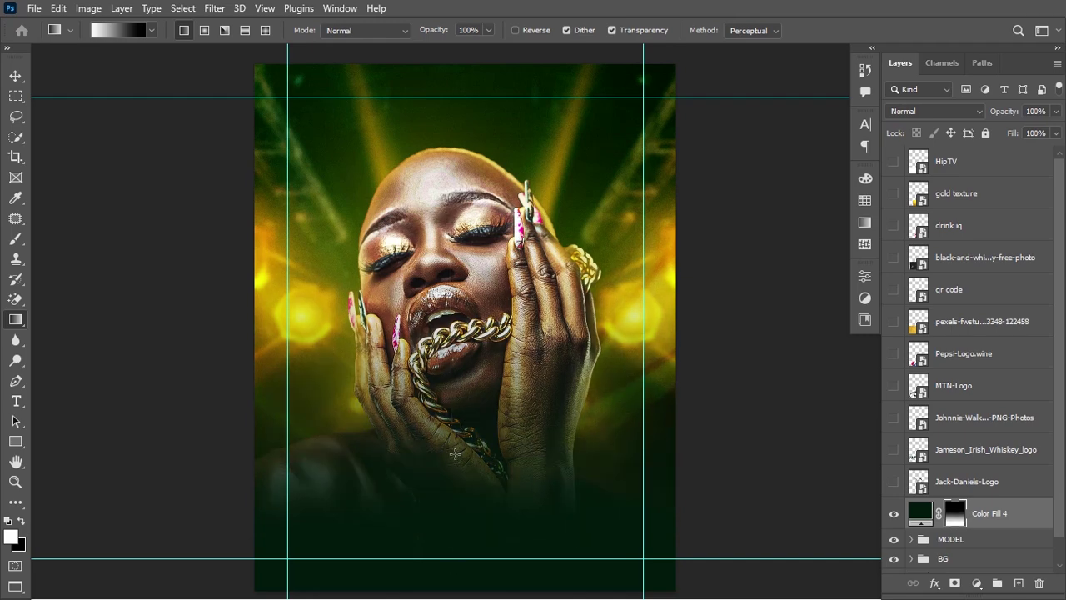
- Extend the dark green fill's fade higher with another upward gradient on its mask, and set the layer's opacity to 97%
left_click_drag(456, 453, 458, 210)
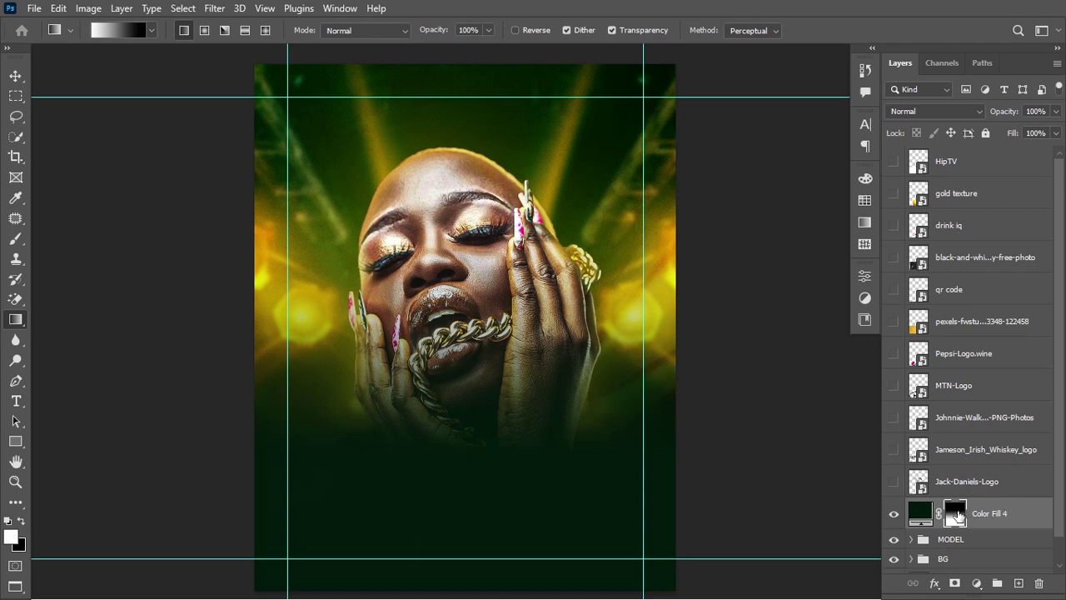
left_click_drag(1008, 117, 1007, 117)
- Draw a white vertical rectangle shape about 156 x 235 px near the flyer's upper-right margin and round its corners to about 24 px
left_click(19, 315)
left_click(19, 442)
right_click(20, 442)
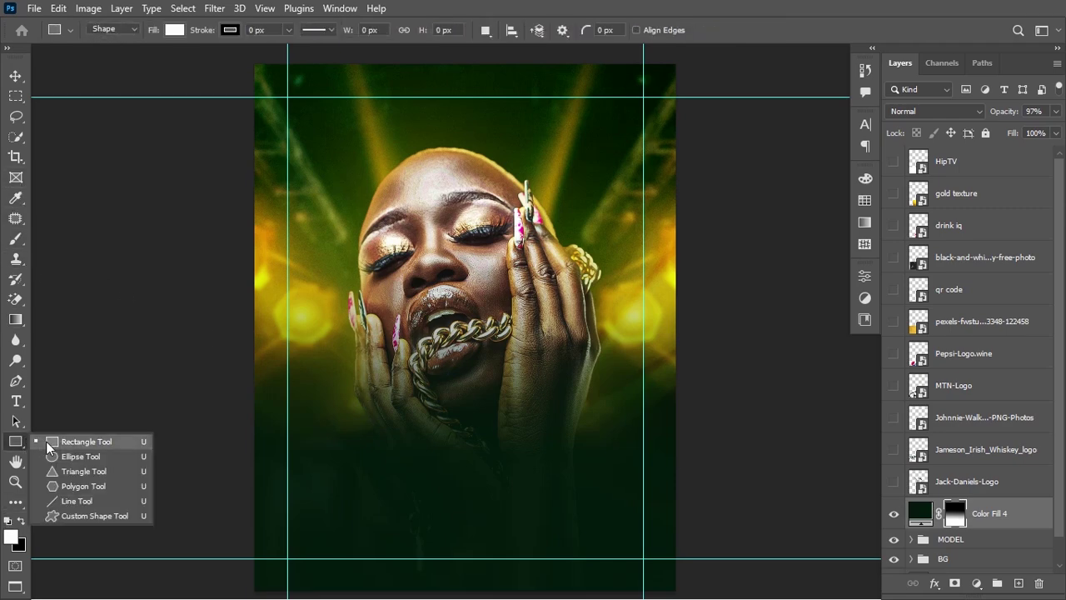
left_click(46, 440)
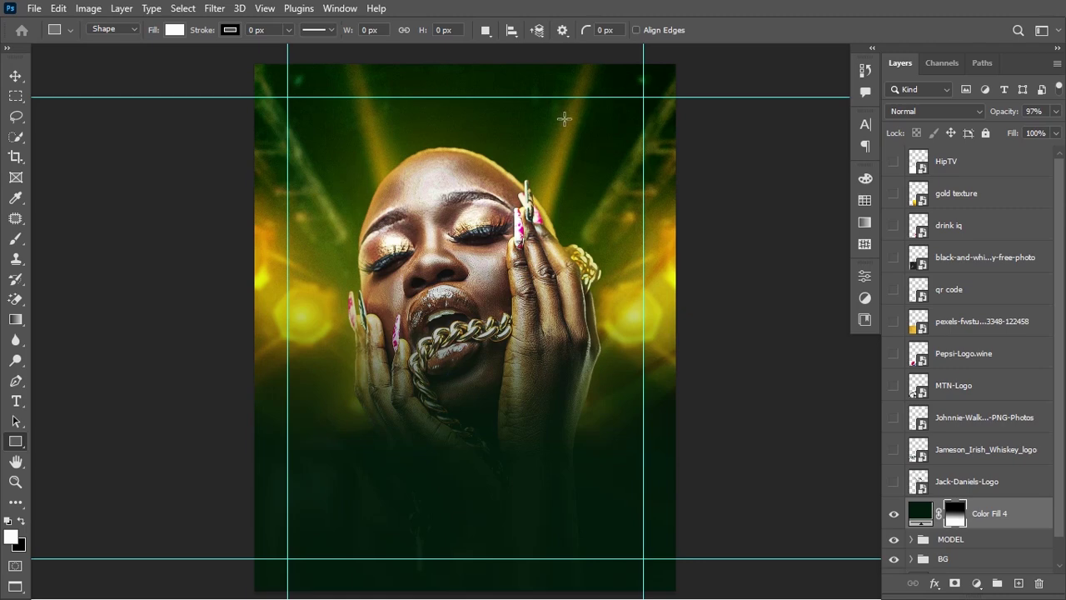
left_click_drag(571, 120, 632, 211)
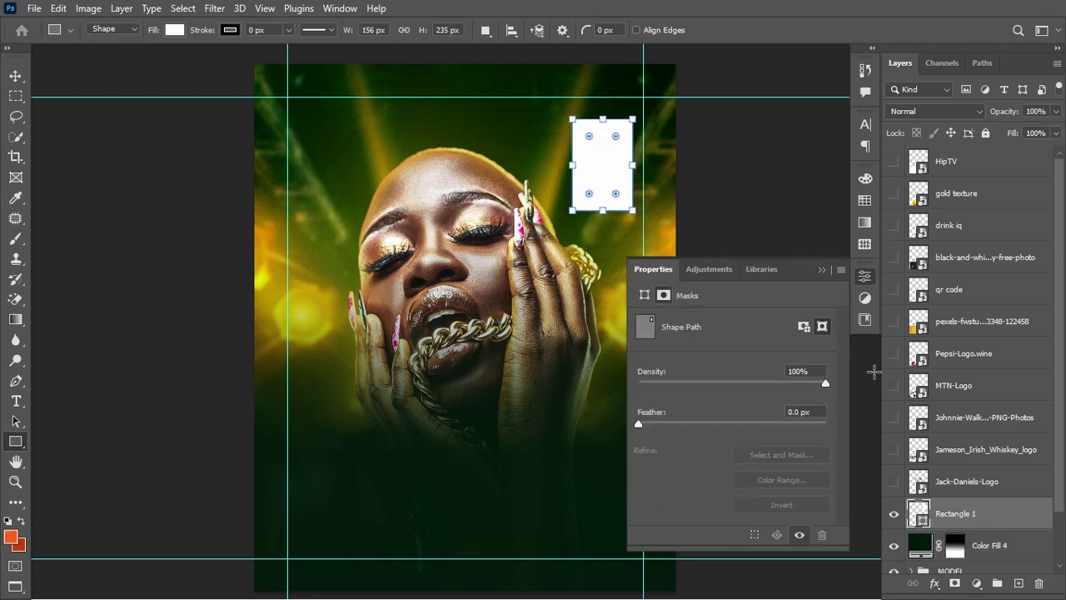
left_click_drag(613, 141, 632, 131)
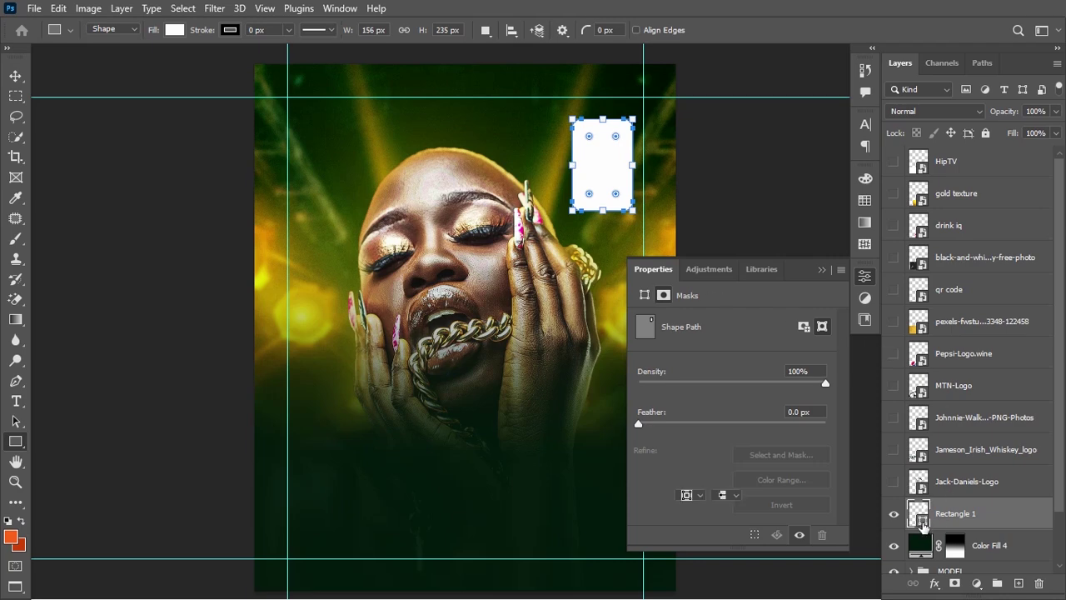
- Recolour the rounded rectangle to dark green 061a0f and set its blend mode to Screen
double_click(921, 517)
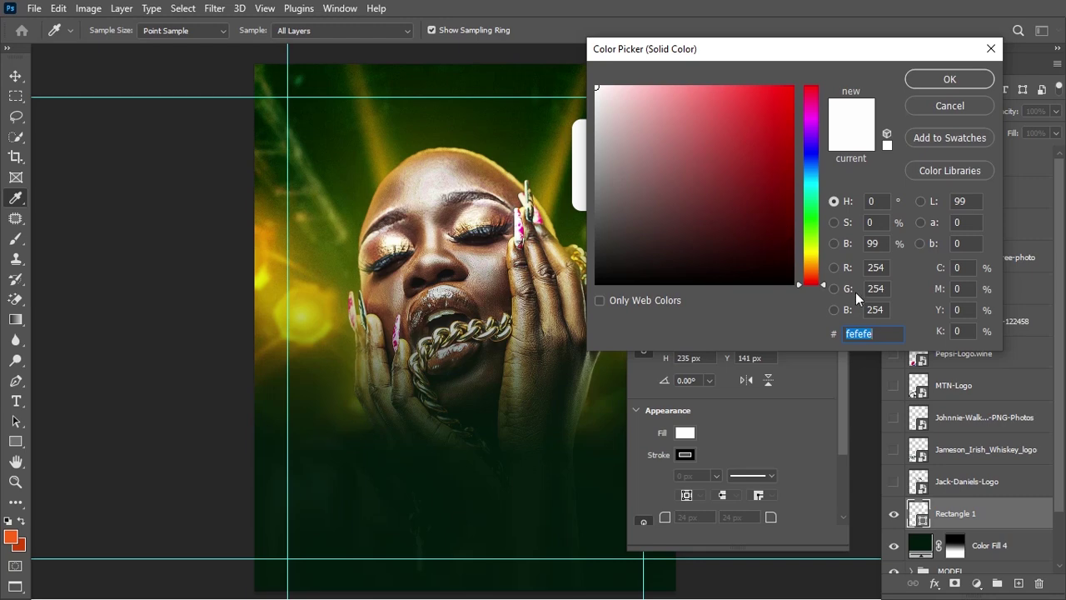
type("0")
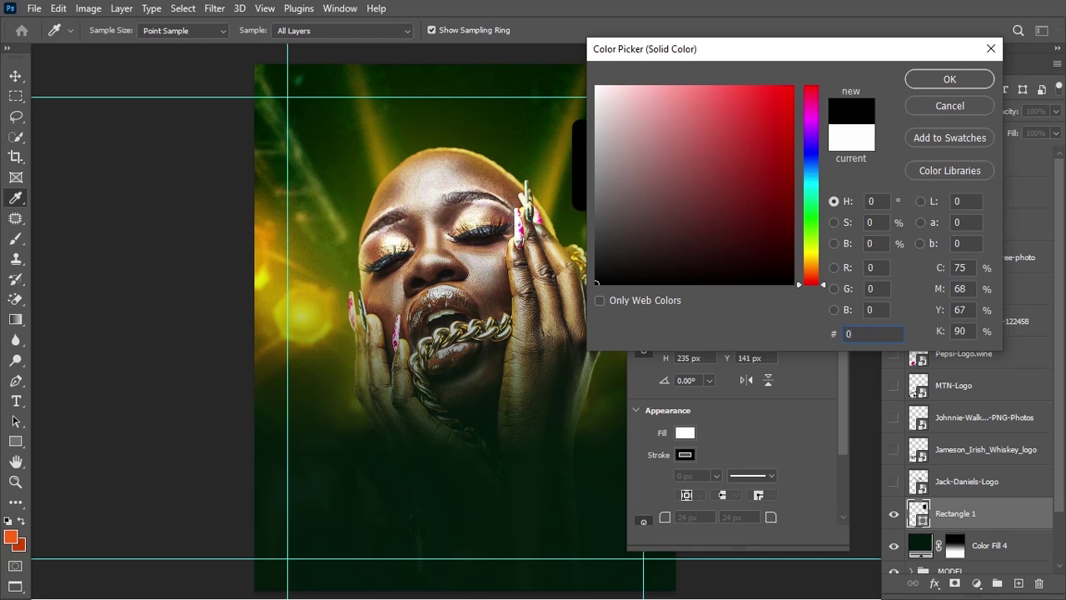
type("61")
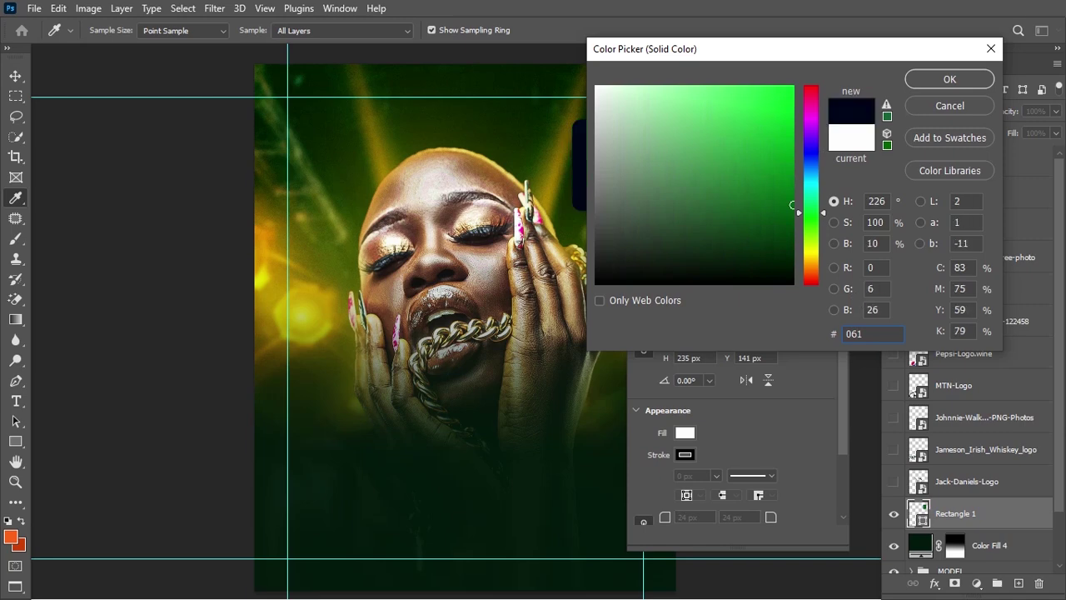
type("a0f")
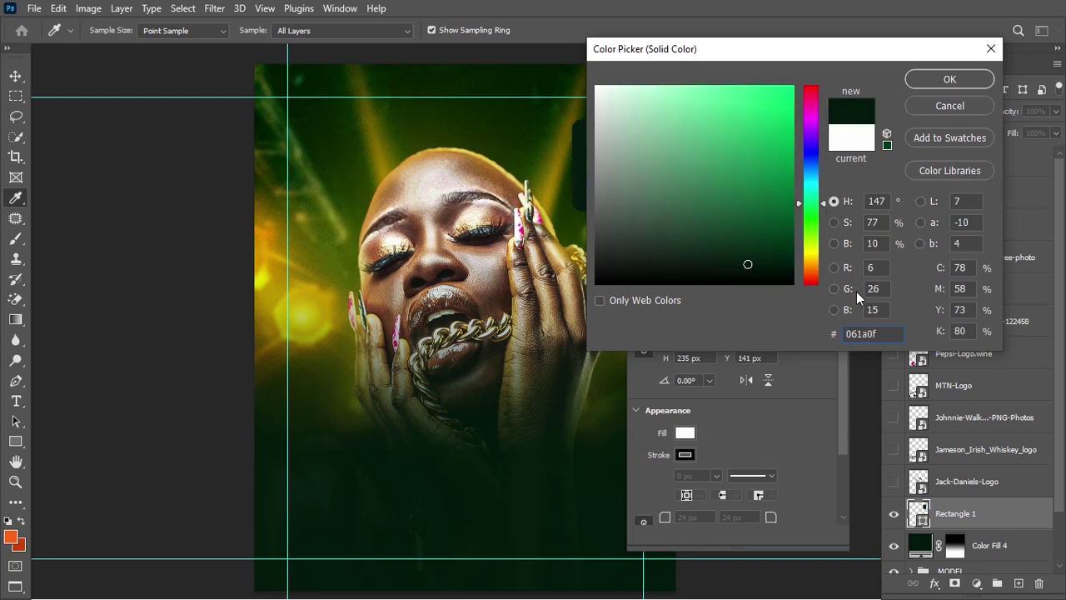
left_click(976, 79)
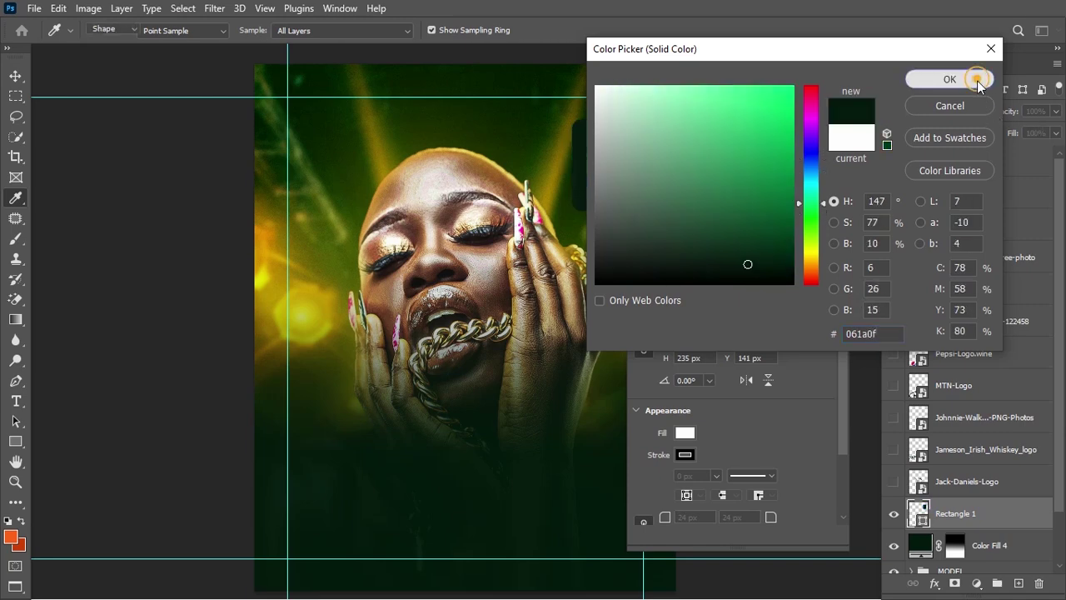
left_click(962, 111)
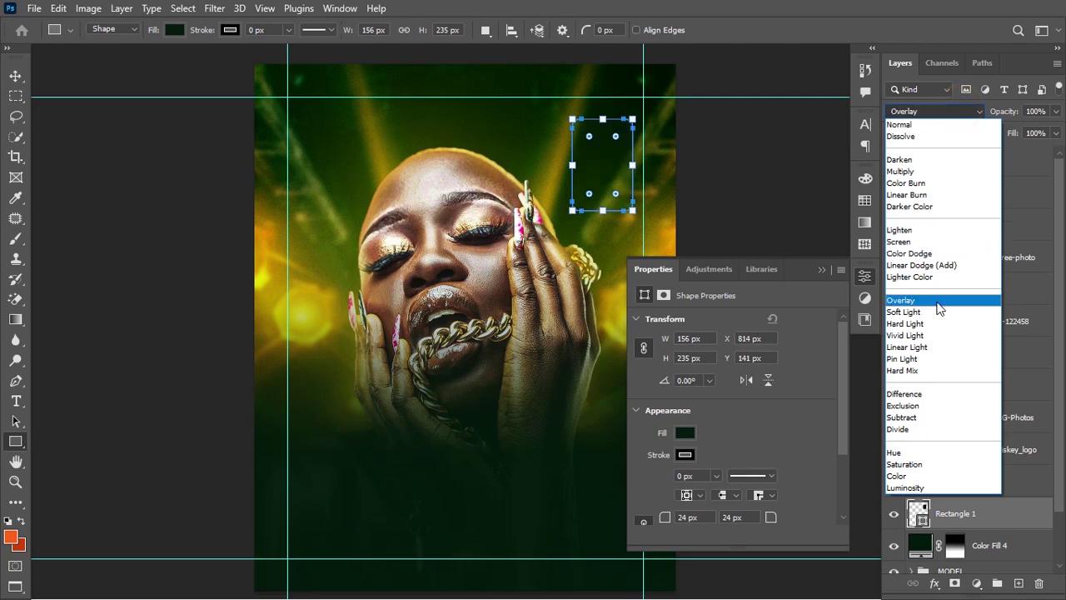
left_click(946, 244)
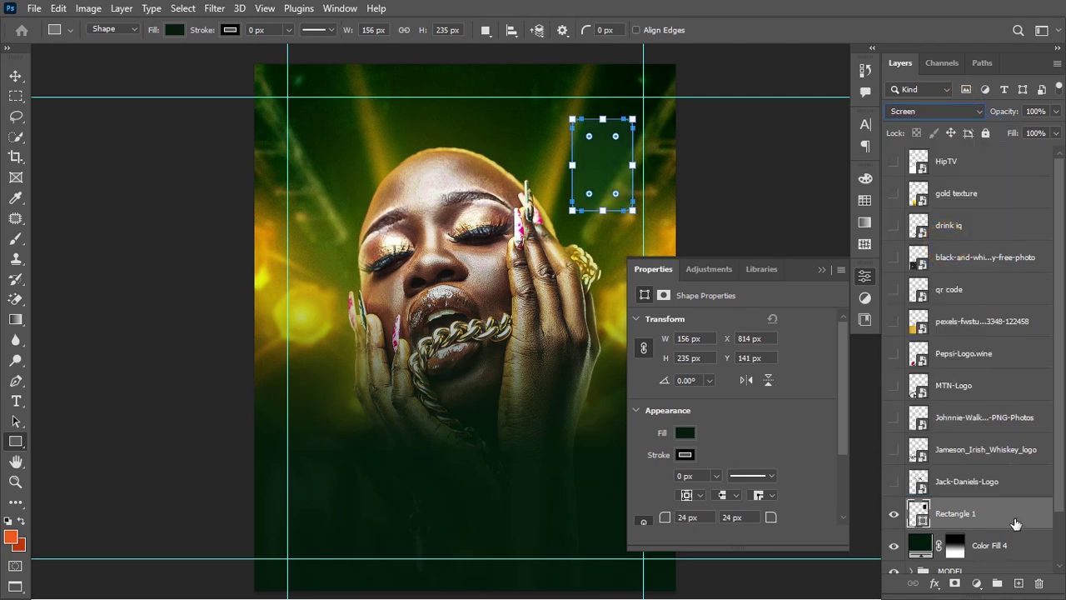
- Give the rectangle a 1 px white outside stroke at 47% opacity and a drop shadow: 24% opacity, 130°, distance 39, spread 4, size 49
double_click(1016, 522)
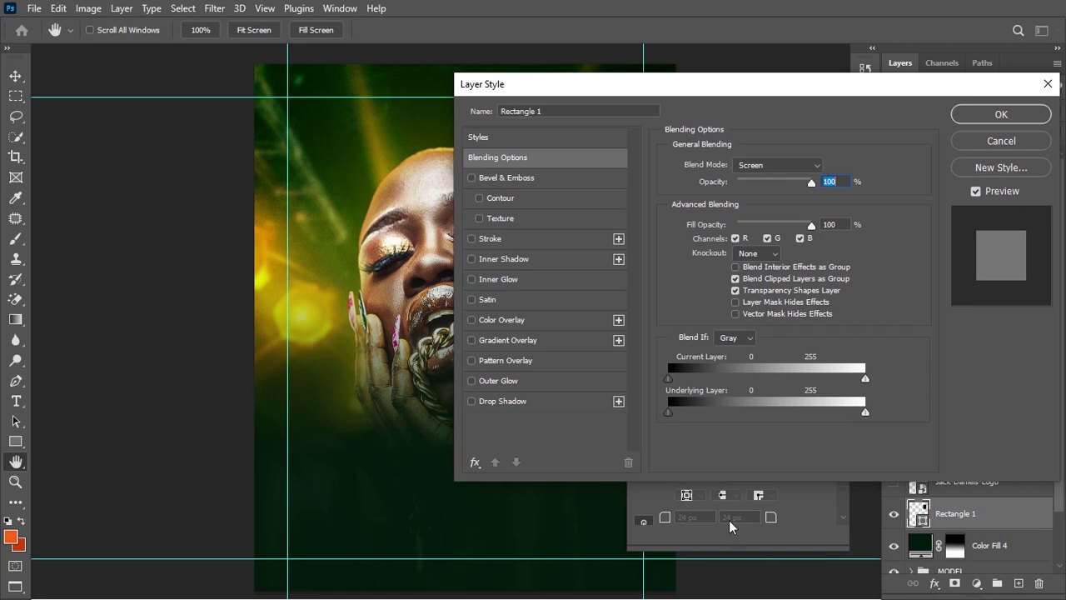
left_click(491, 239)
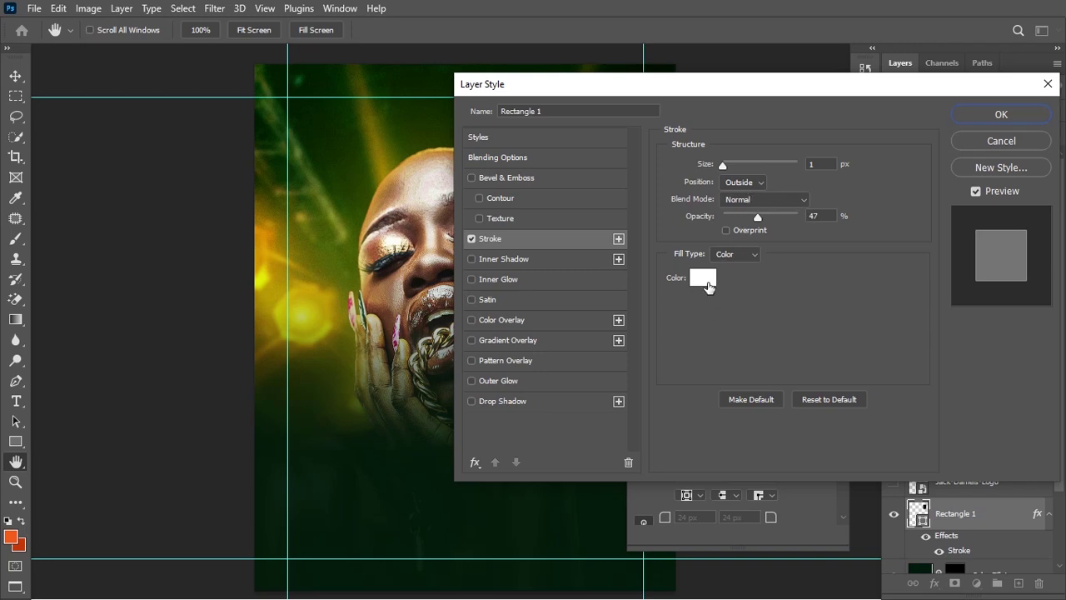
left_click(484, 401)
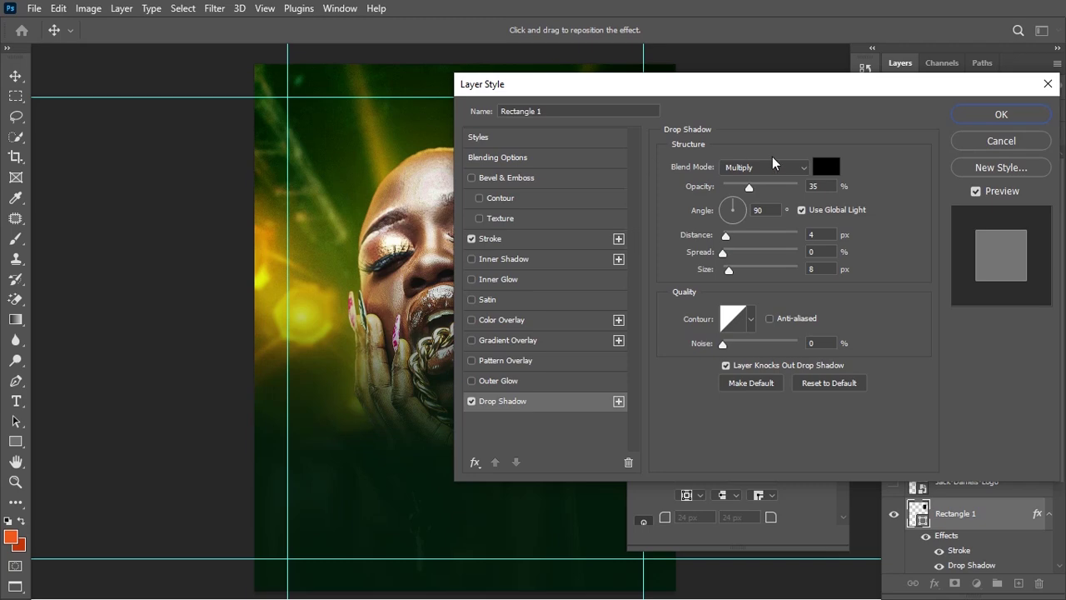
left_click_drag(749, 187, 742, 187)
left_click(741, 187)
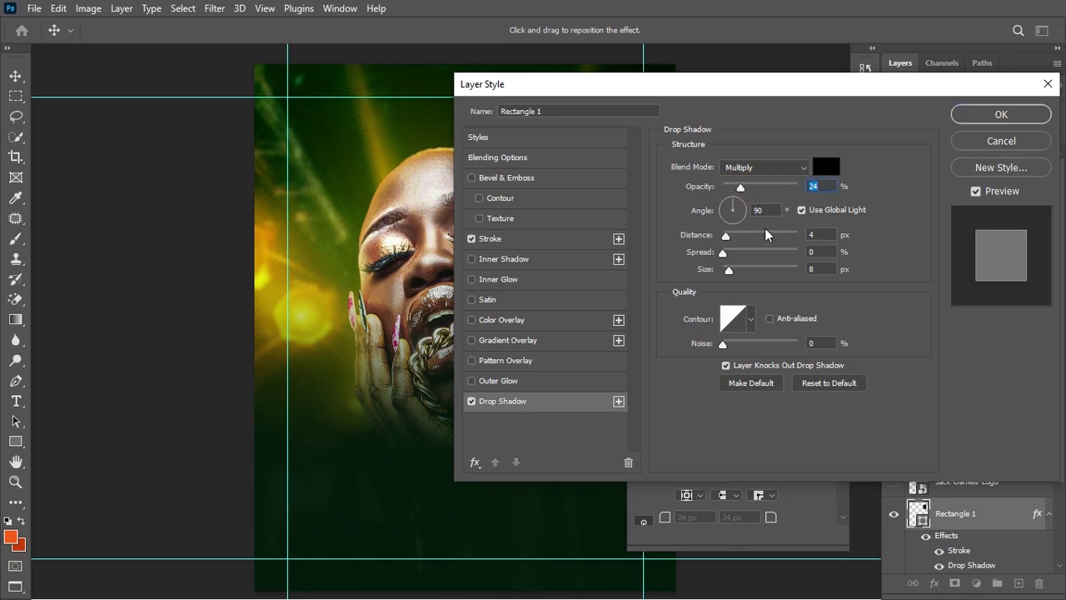
left_click(764, 212)
type("130")
left_click_drag(734, 234, 755, 242)
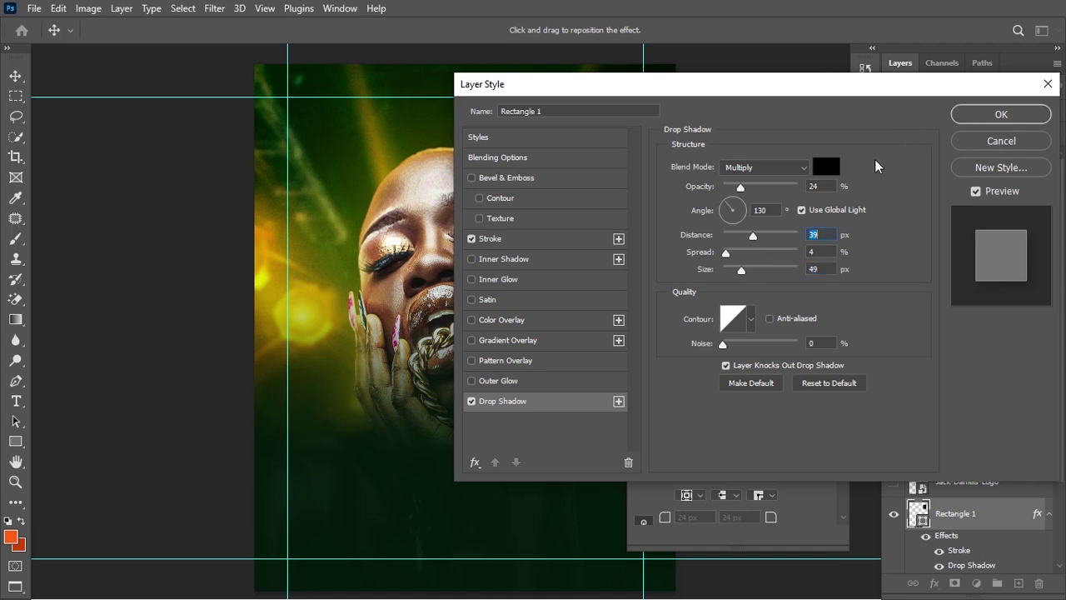
left_click(1002, 115)
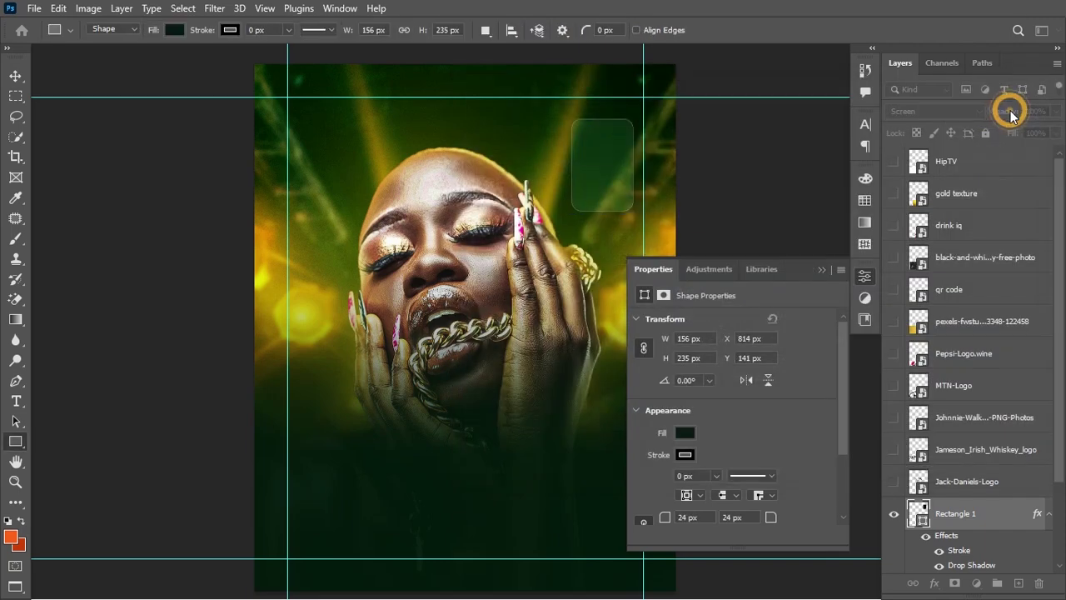
- Compare the rectangle with and without its drop shadow, and collapse its list of effects
left_click(15, 76)
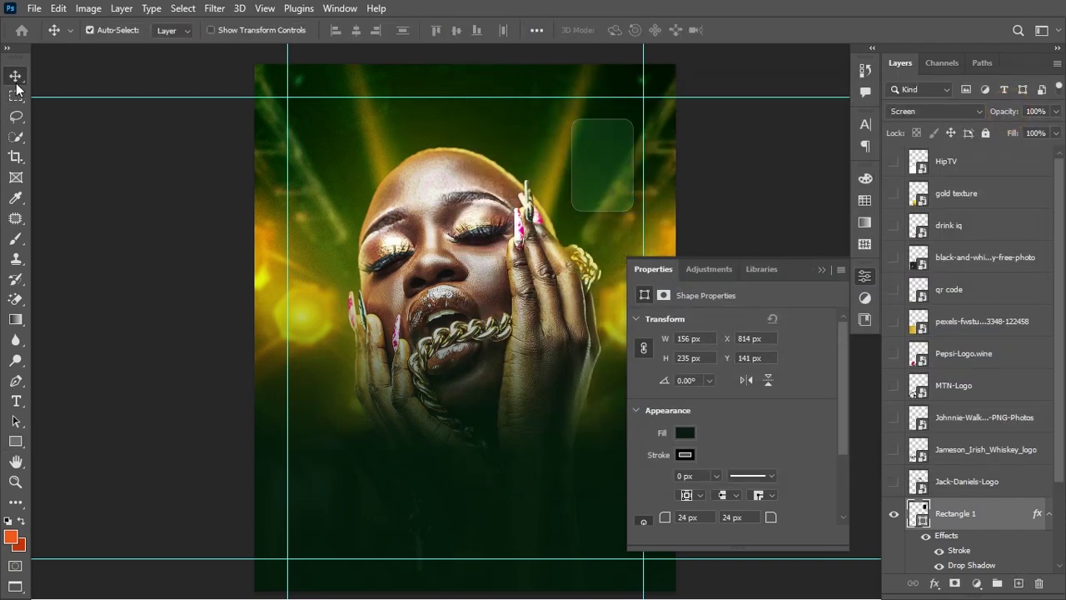
left_click(939, 564)
left_click(939, 564)
left_click(939, 565)
left_click(939, 564)
left_click(939, 565)
left_click(820, 270)
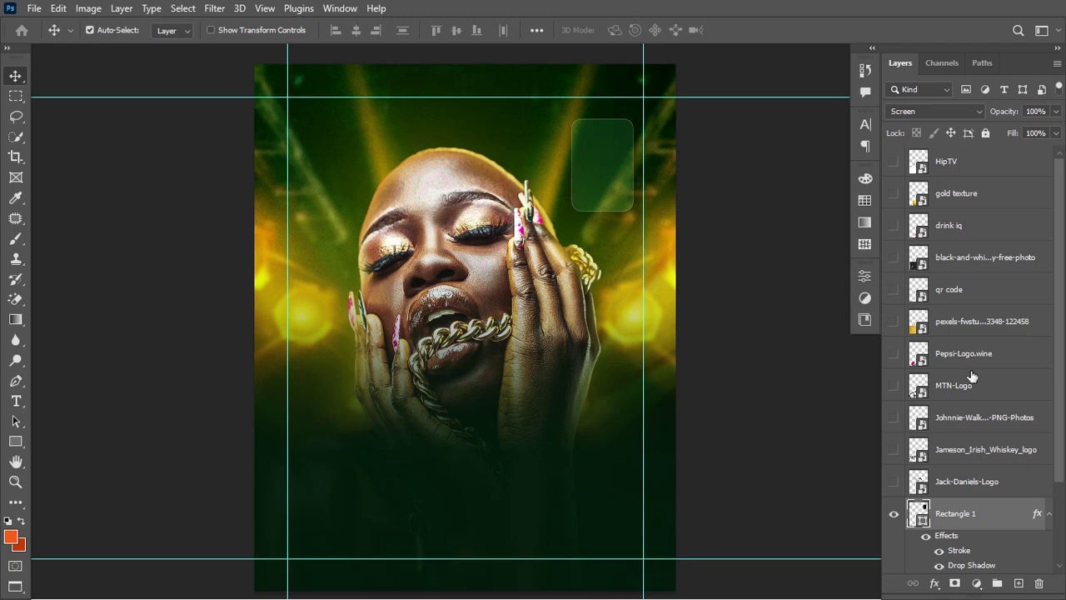
left_click(1048, 513)
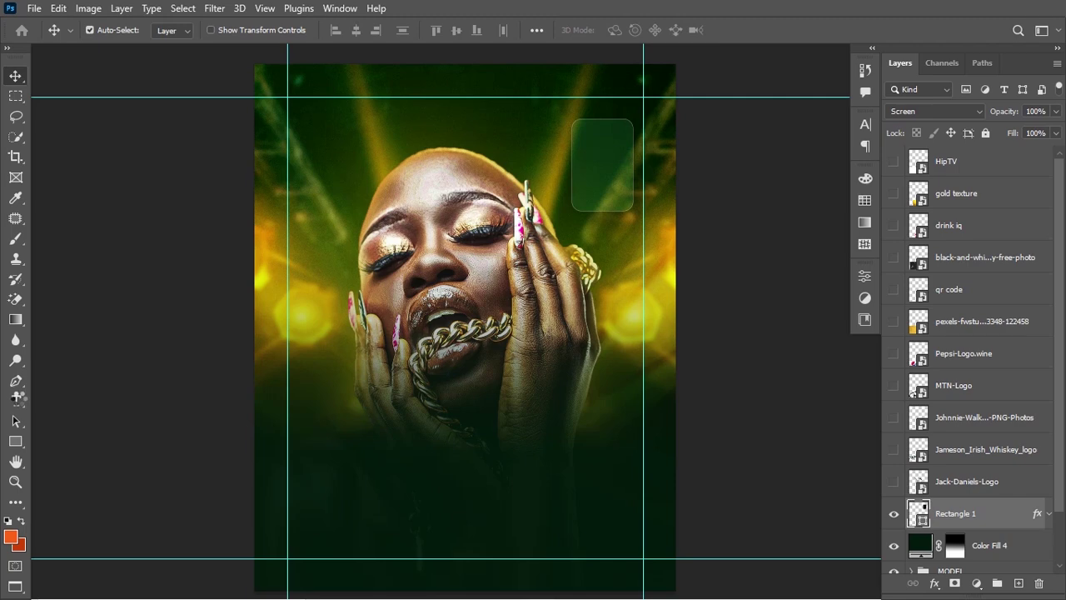
- Add the full flyer copy as a centre-aligned white Gotham Book text layer at 3.33 pt over the flyer's lower part
left_click(16, 399)
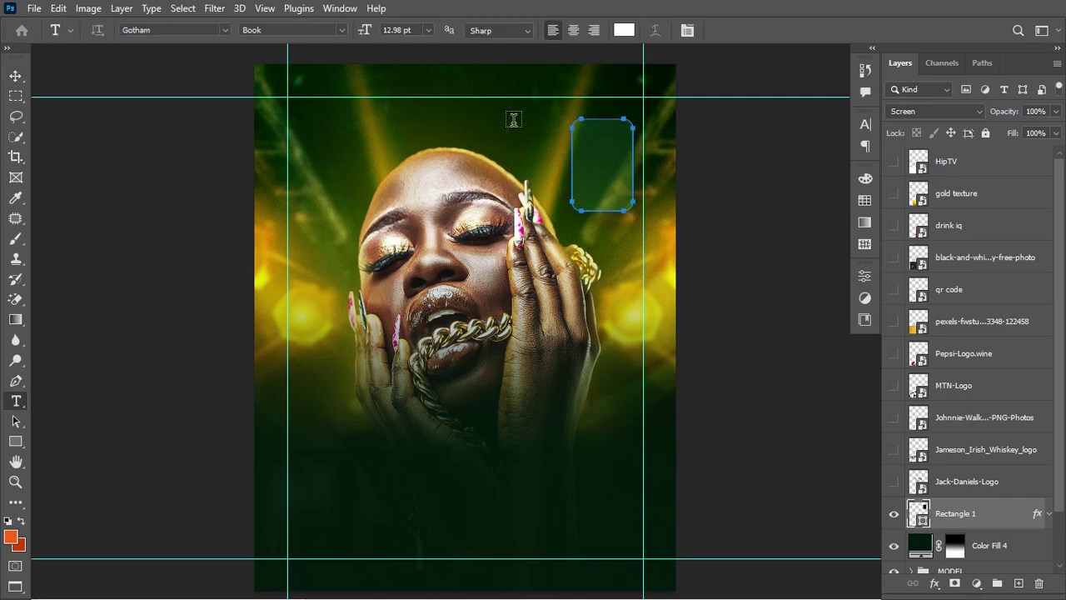
left_click(573, 30)
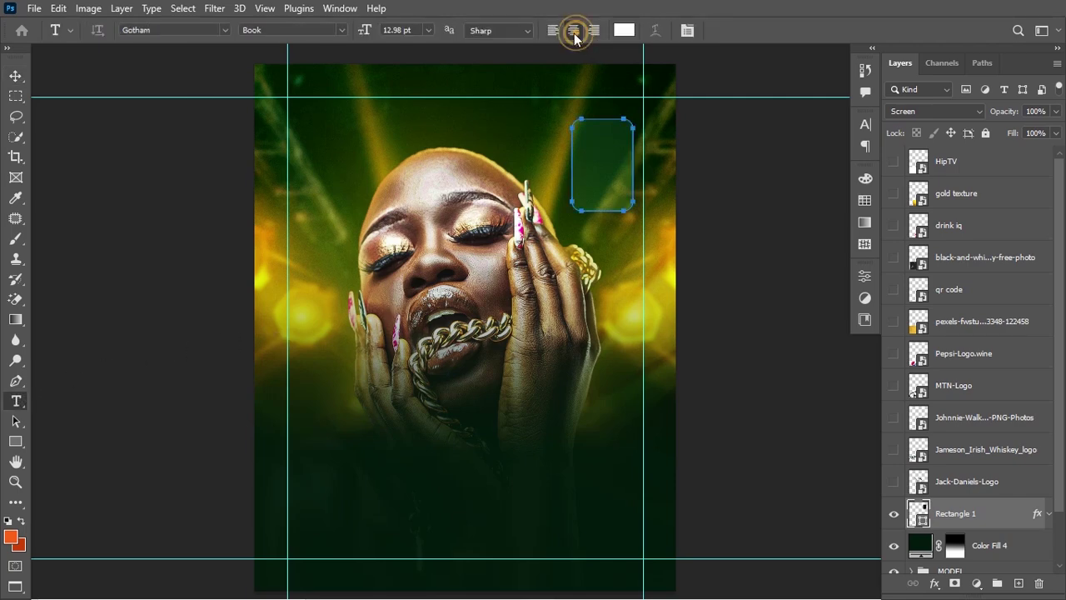
left_click(381, 438)
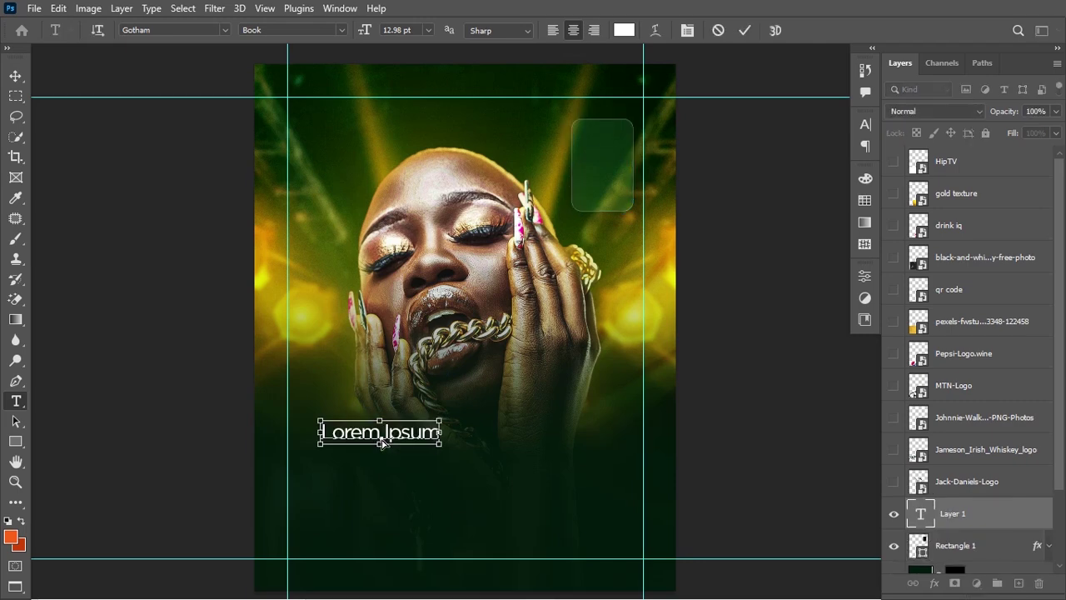
type("barcode lounge, PRESENTS  26 OCT 2024")
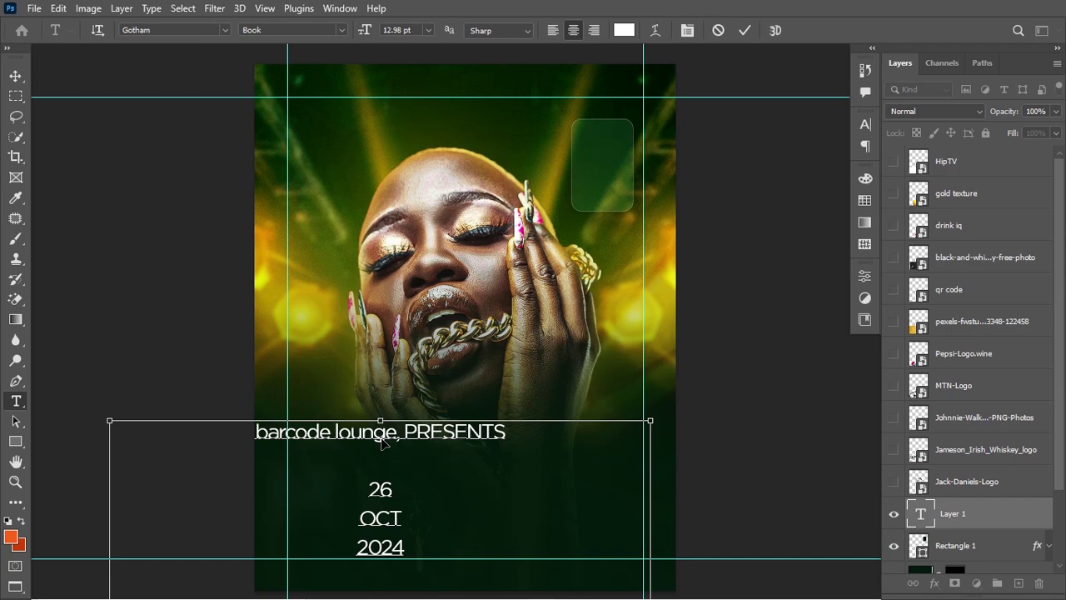
left_click(723, 29)
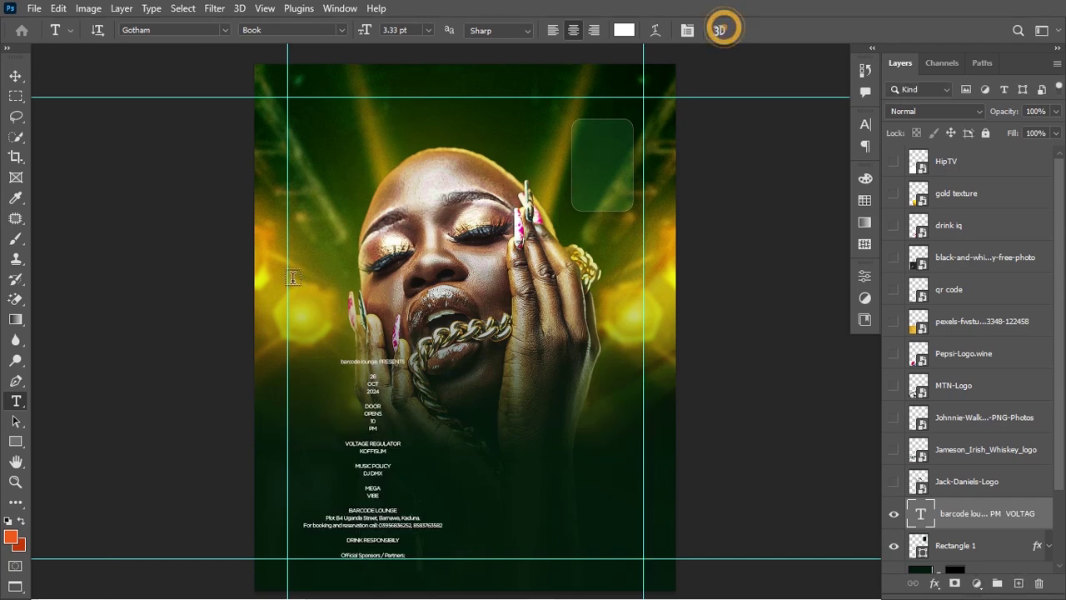
- Add a separate 12.98 pt text line reading "barcode lounge, PRESENTS" above the model's head
left_click(405, 133)
type("barcode lounge, PRESENTS")
left_click(744, 30)
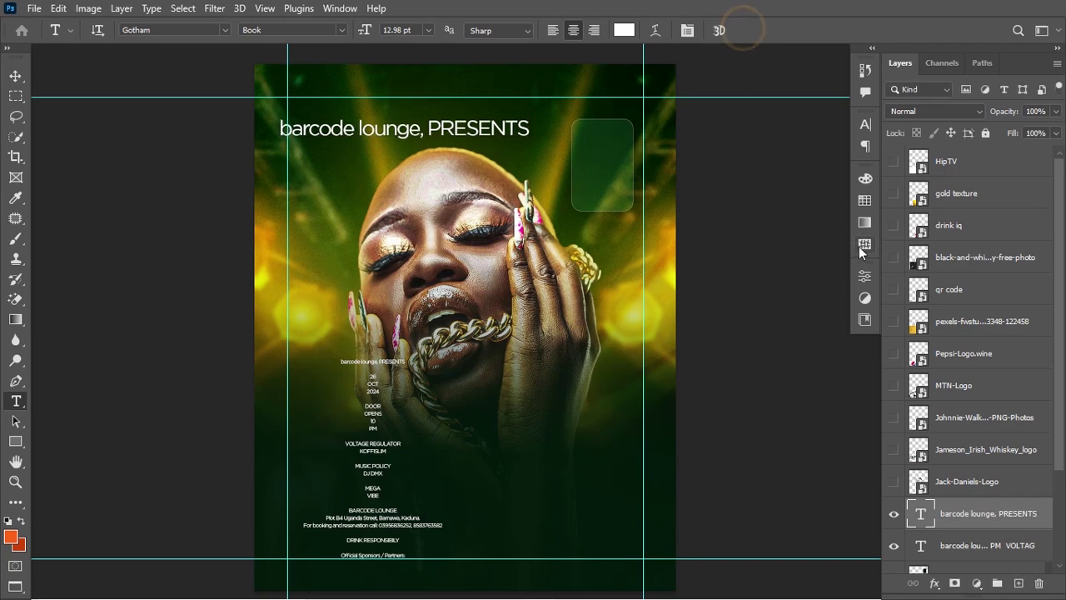
- Apply All Caps to the "barcode lounge, PRESENTS" text line
left_click(865, 125)
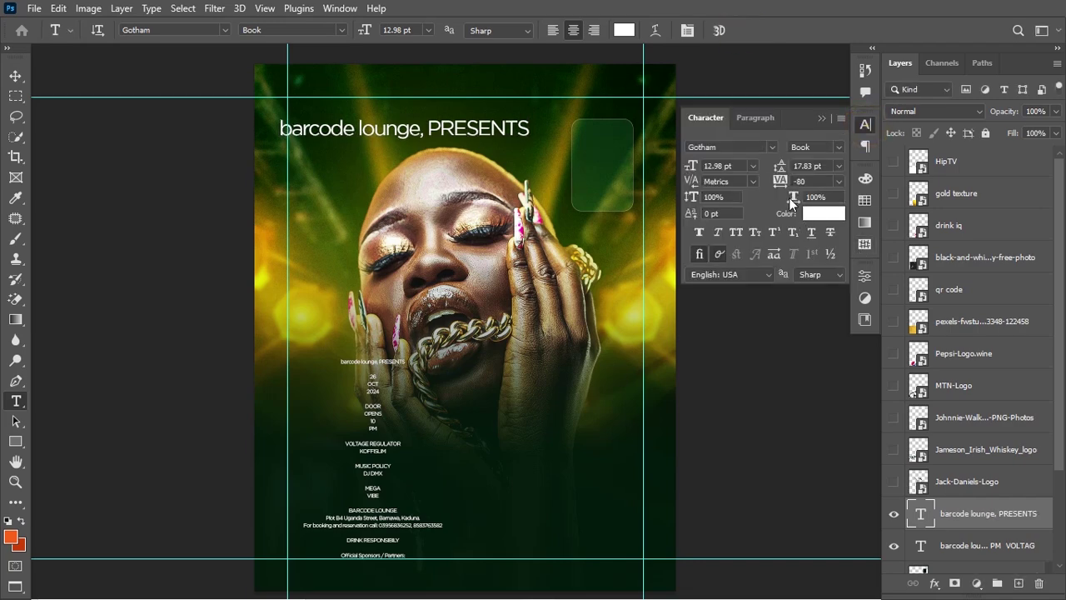
left_click(339, 8)
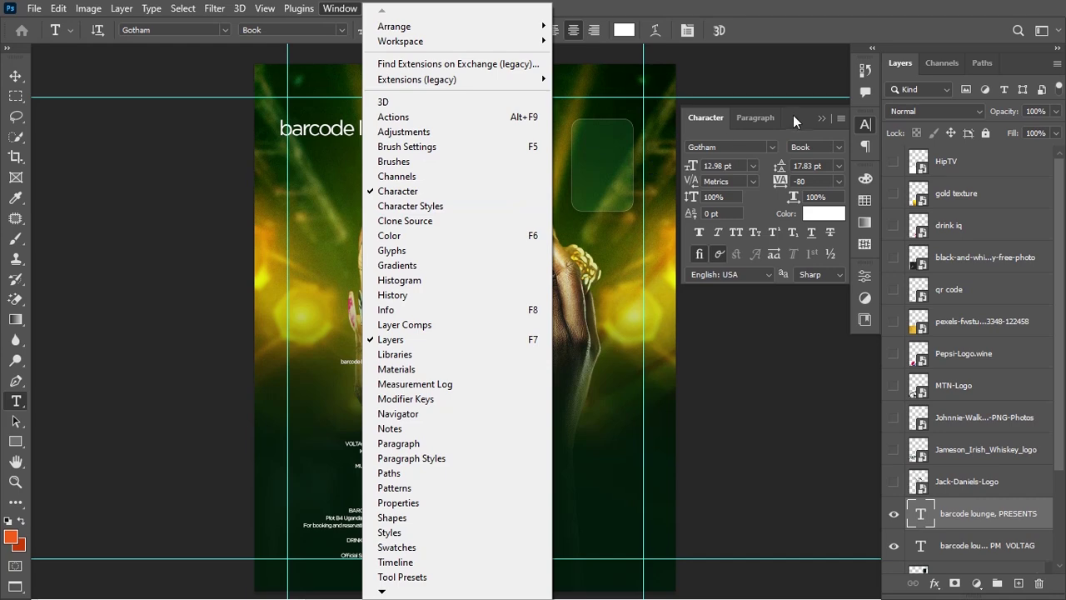
left_click(723, 236)
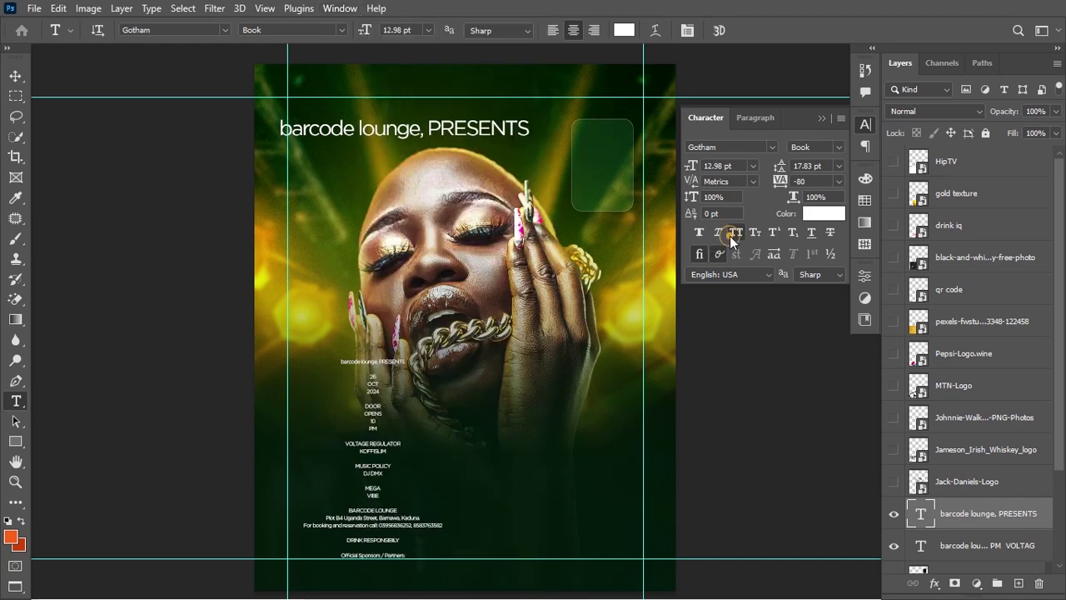
left_click(735, 232)
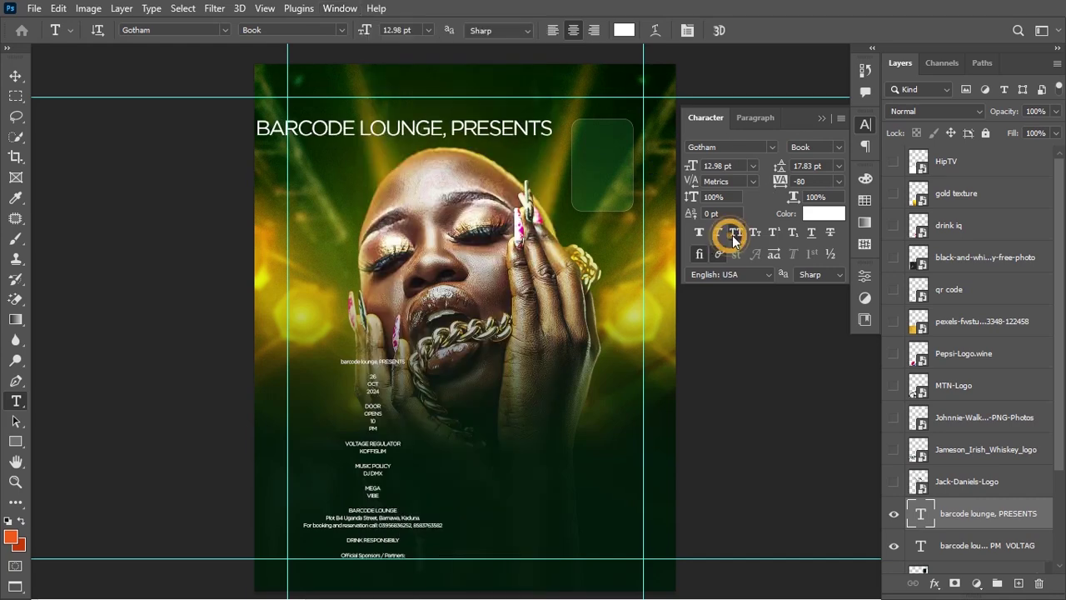
- Set the word PRESENTS in the heading line to the Gotham Light Italic style
left_click(451, 127)
left_click_drag(451, 128, 552, 127)
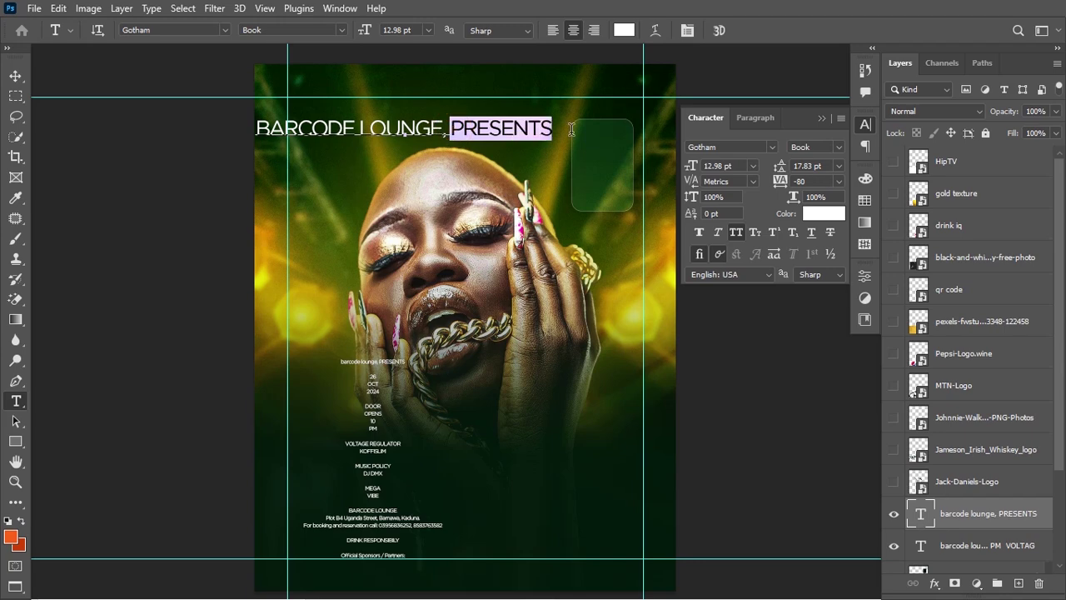
left_click(839, 147)
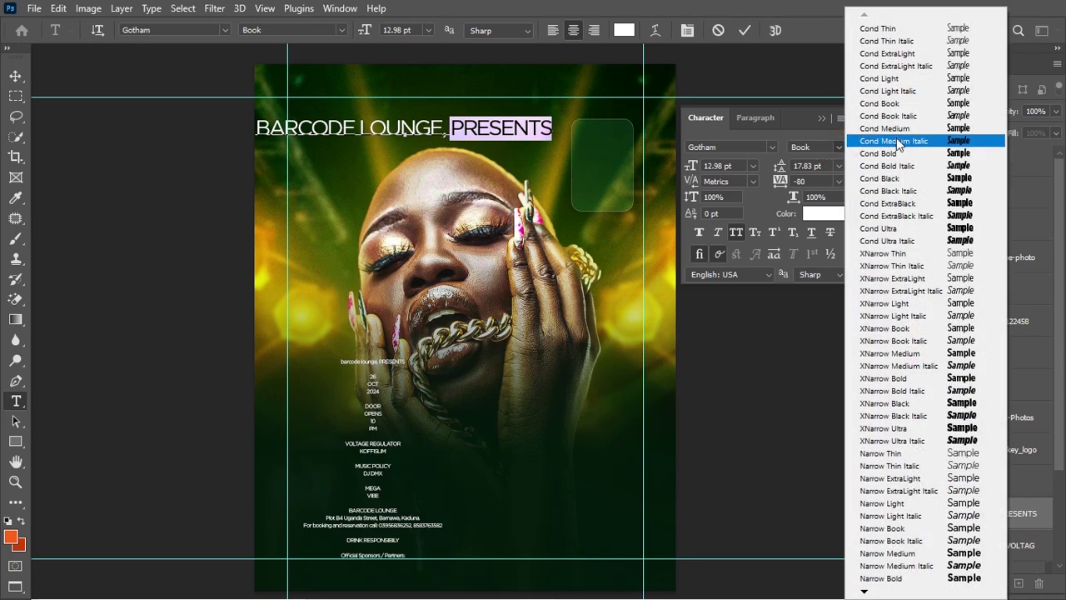
left_click(868, 592)
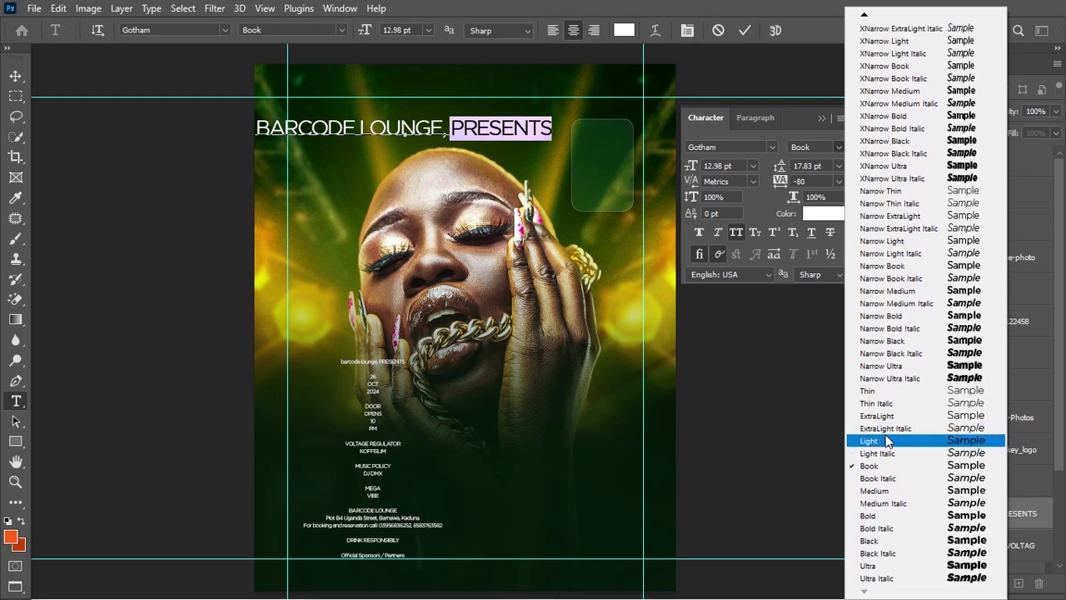
left_click(881, 452)
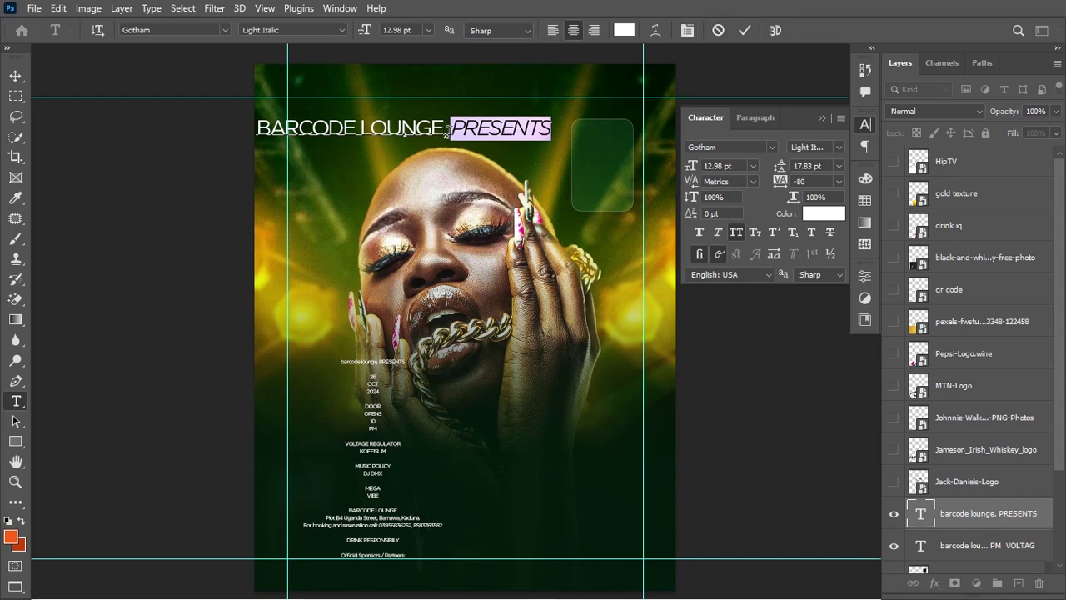
- Set the words "BARCODE LOUNGE," in the heading line to the Gotham Bold style
left_click_drag(448, 132, 200, 155)
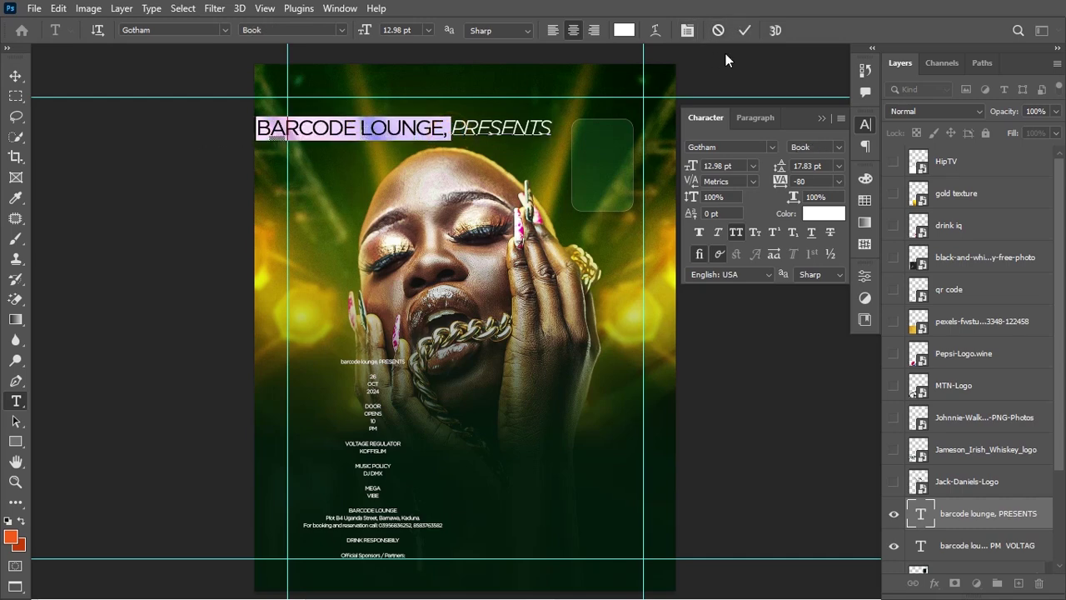
left_click(833, 146)
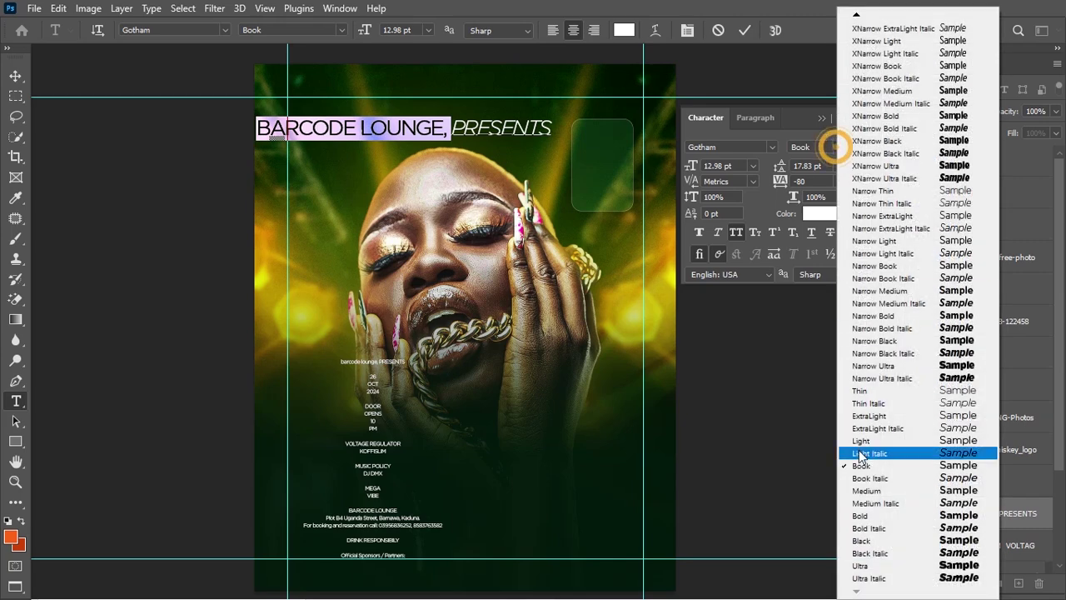
left_click(862, 517)
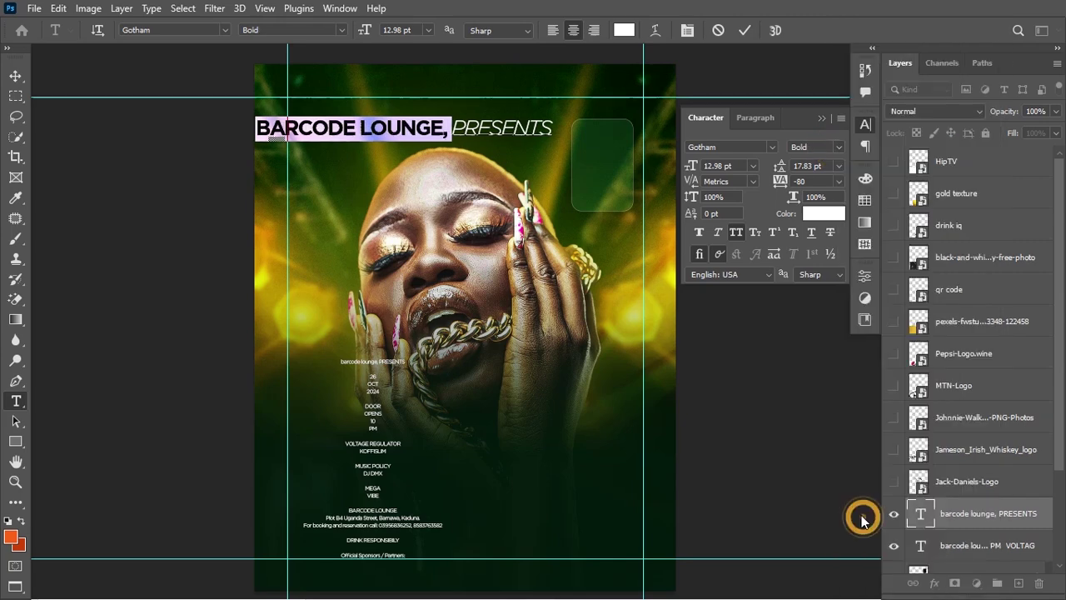
left_click(744, 32)
- Scale the heading line down proportionally to 4.61 pt and centre it horizontally on the canvas
key("ctrl+t")
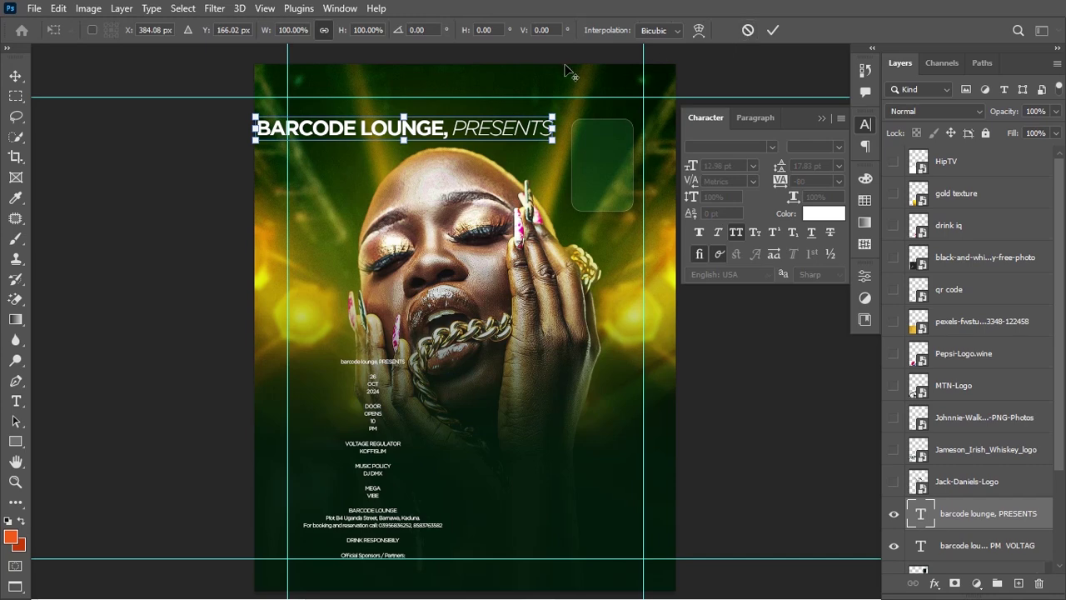
left_click_drag(552, 140, 462, 146)
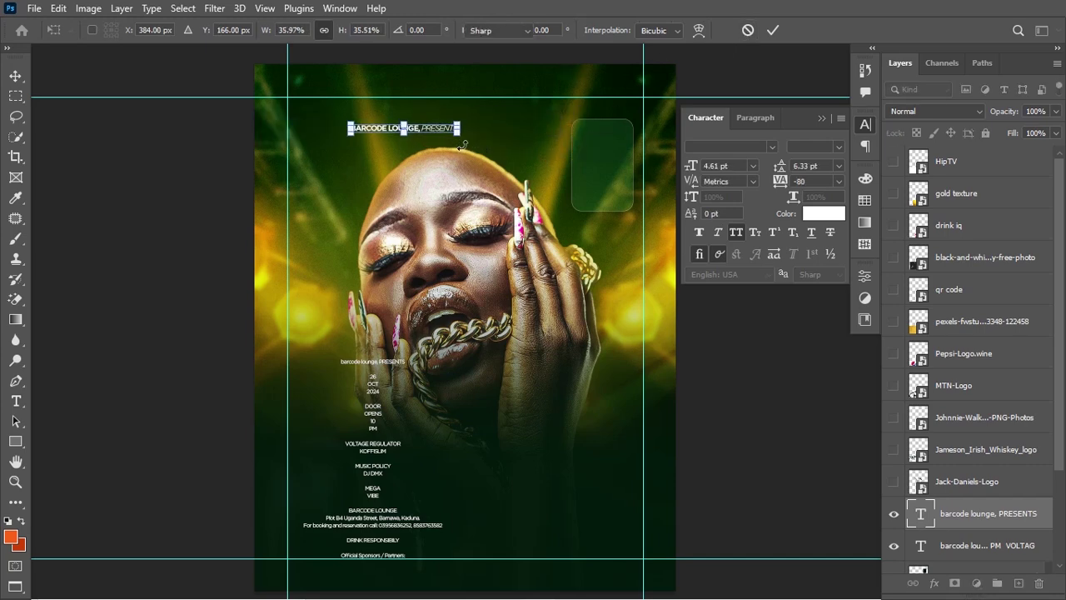
key("Return")
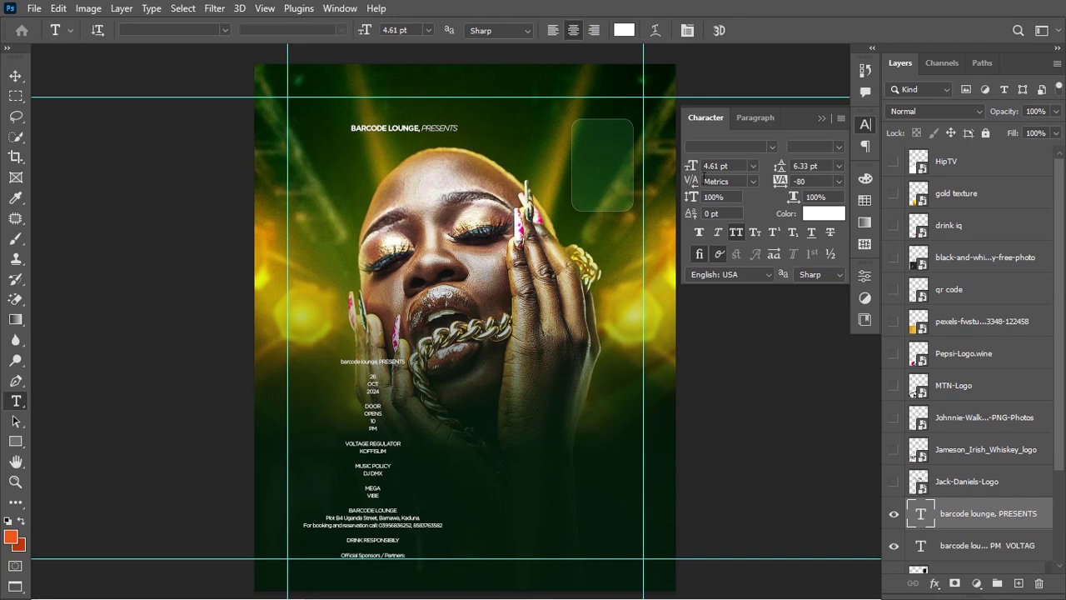
key("ctrl+a")
key("v")
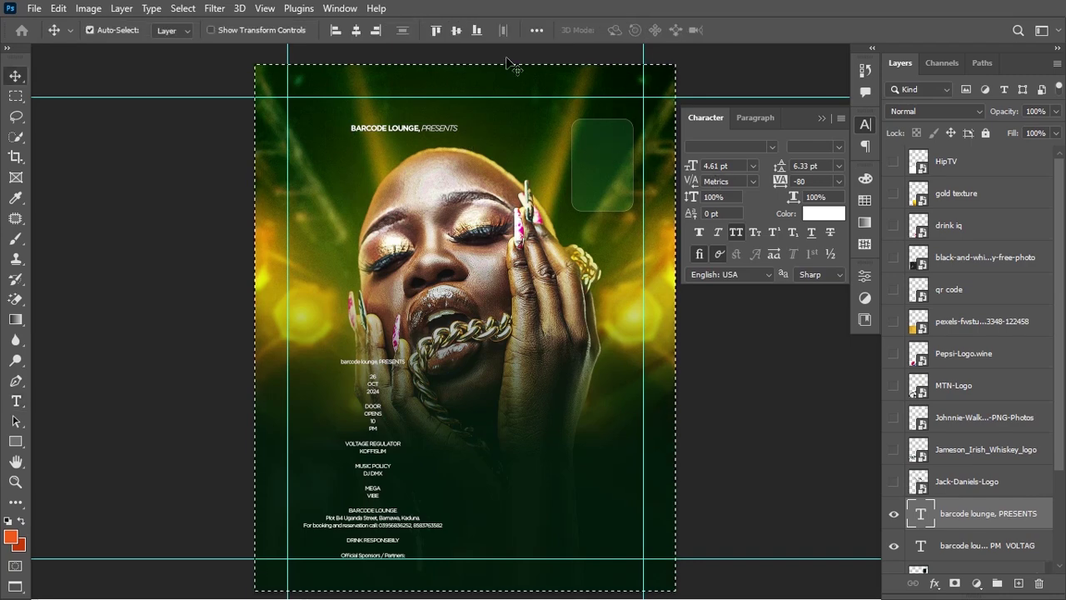
left_click(356, 32)
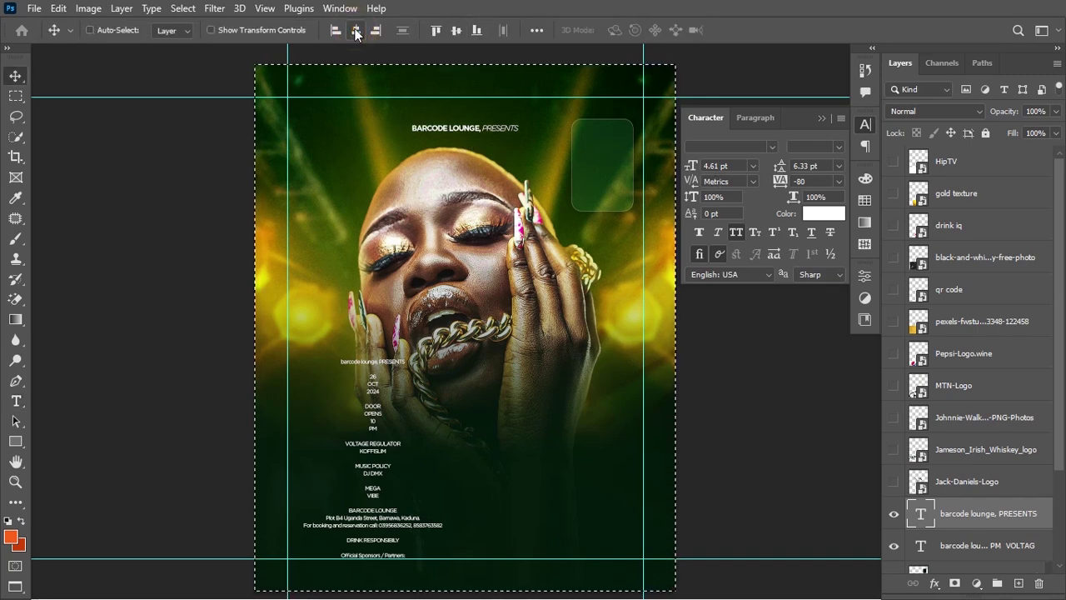
- Set the heading line's tracking to 40, re-centre it horizontally on the canvas and clear the selection
left_click_drag(781, 183, 783, 186)
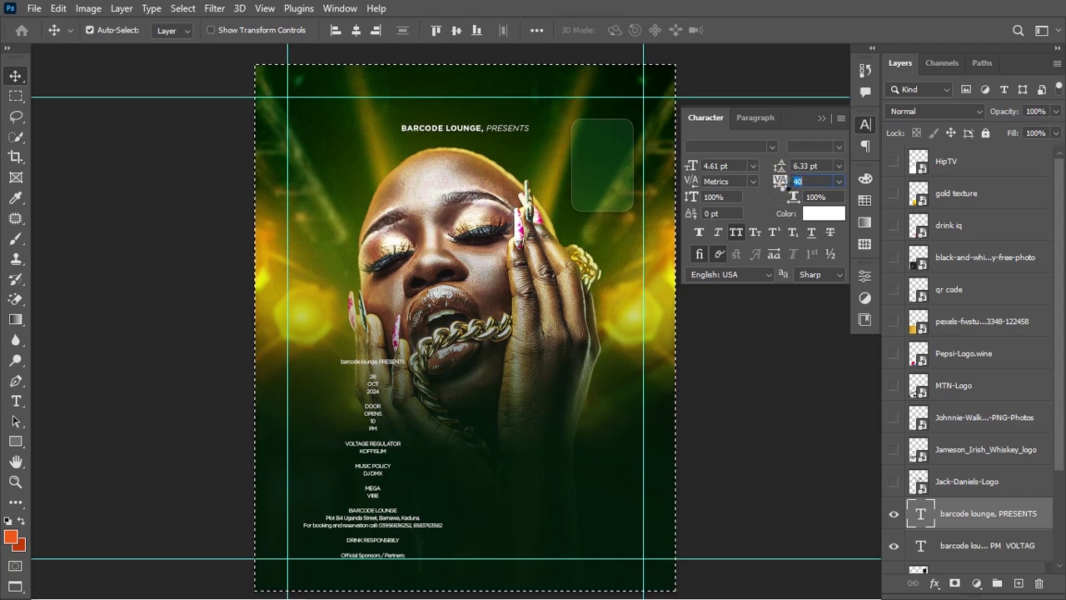
key("Return")
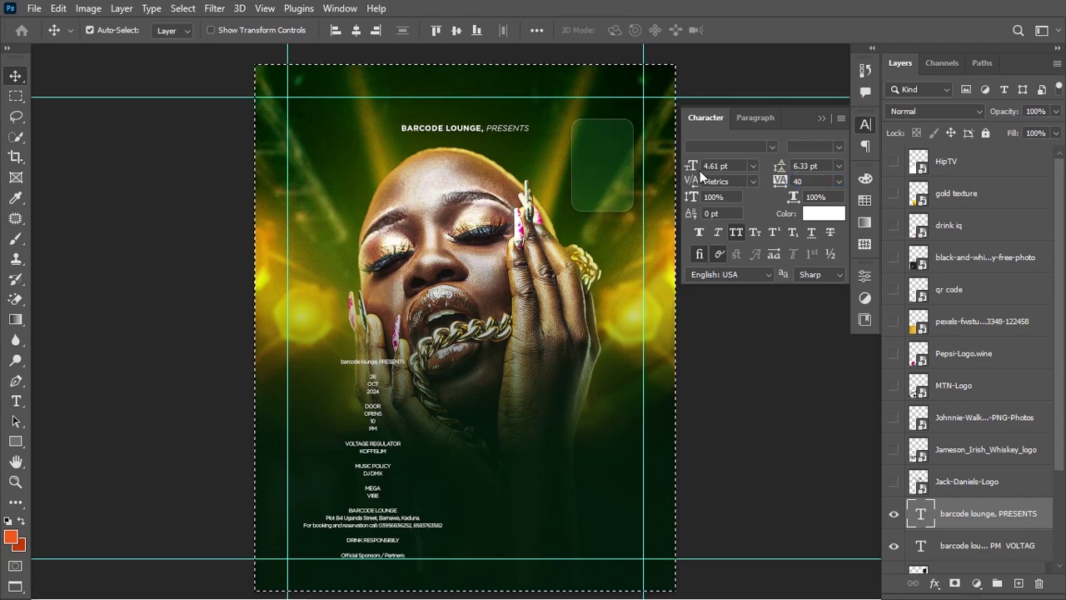
left_click(359, 29)
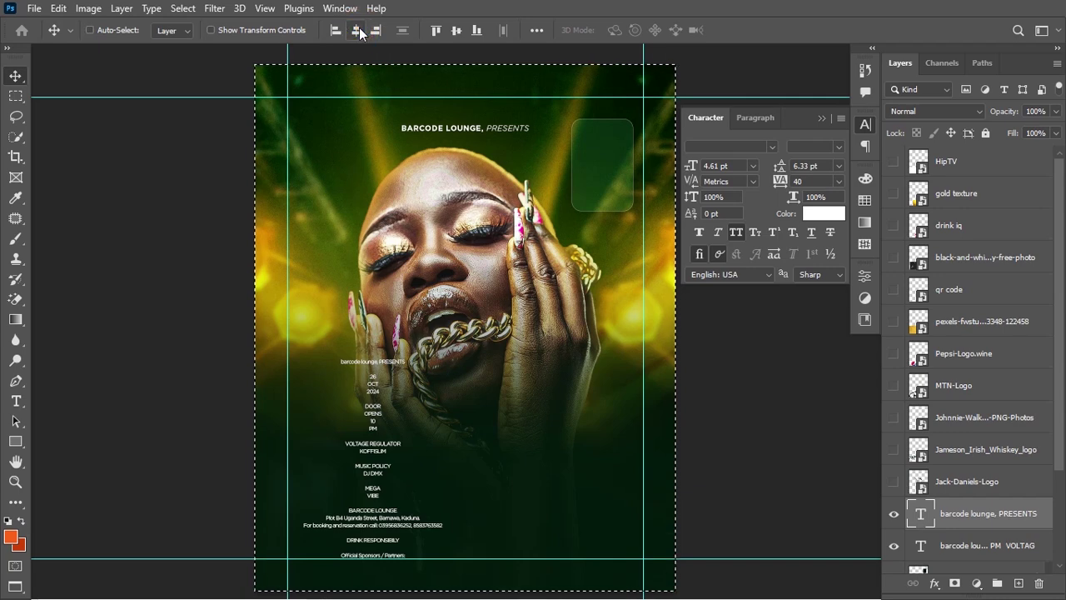
key("ctrl+d")
- Nudge the heading line slightly upward above the model's head
key("Up")
key("Up")
key("Up")
key("Up")
key("Up")
key("Up")
key("Up")
key("Up")
key("Up")
key("Up")
key("Up")
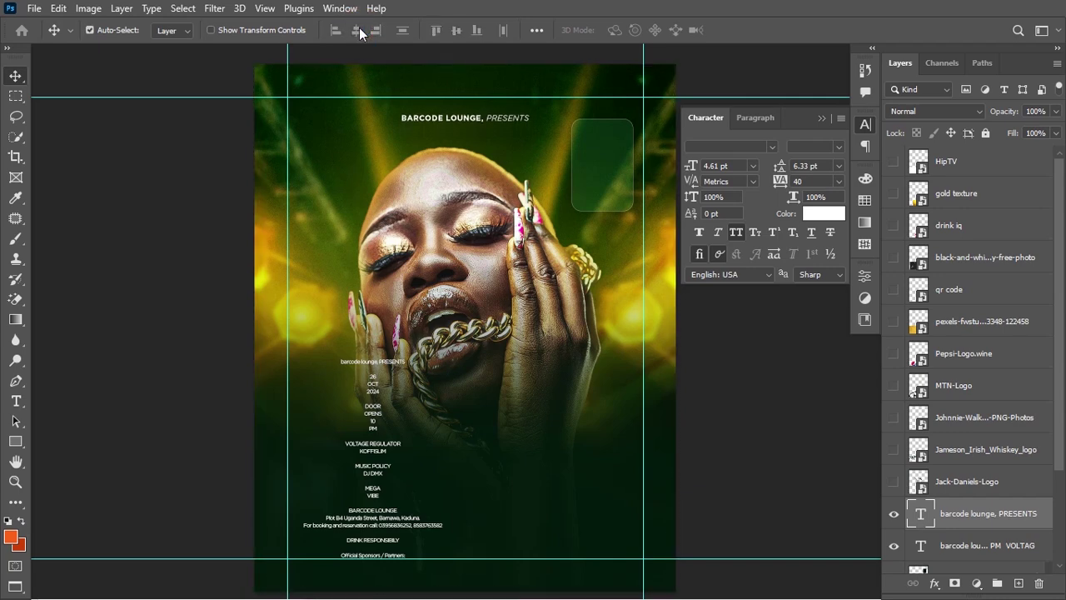
key("Down")
key("Down")
key("Down")
key("Down")
key("Down")
key("Down")
key("Down")
key("Down")
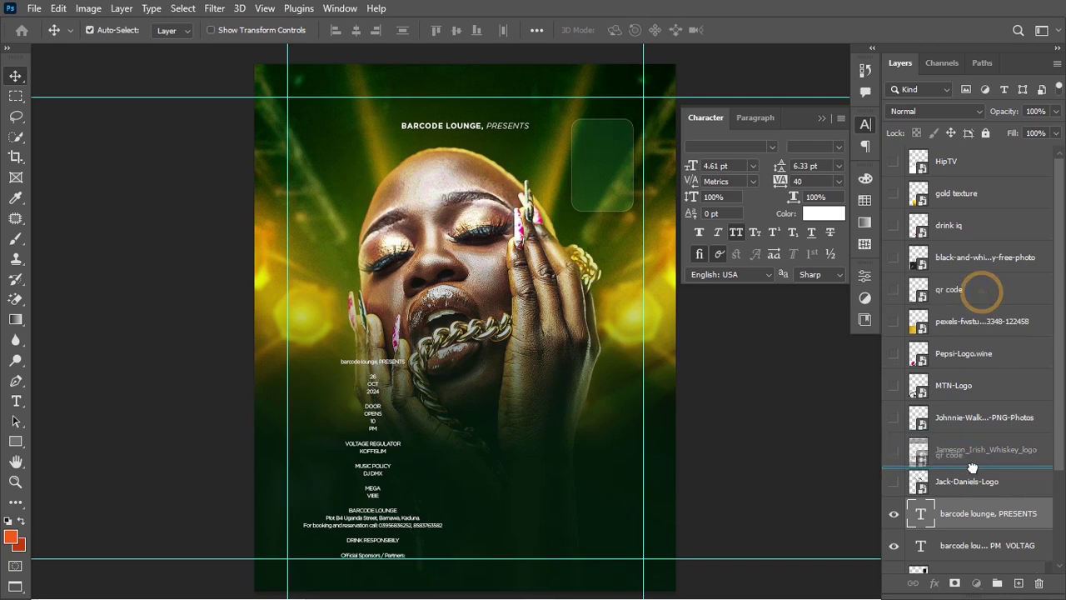
- Place the qr code layer directly above the heading layer, show it and move it to the flyer's top centre, just under the upper guide
left_click_drag(924, 490, 908, 486)
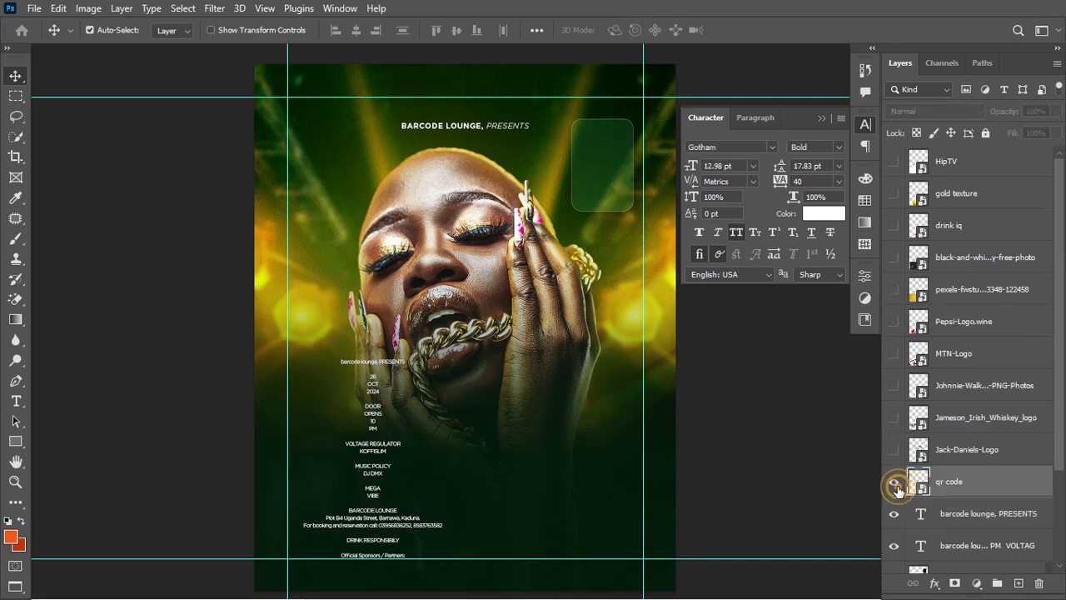
left_click(893, 481)
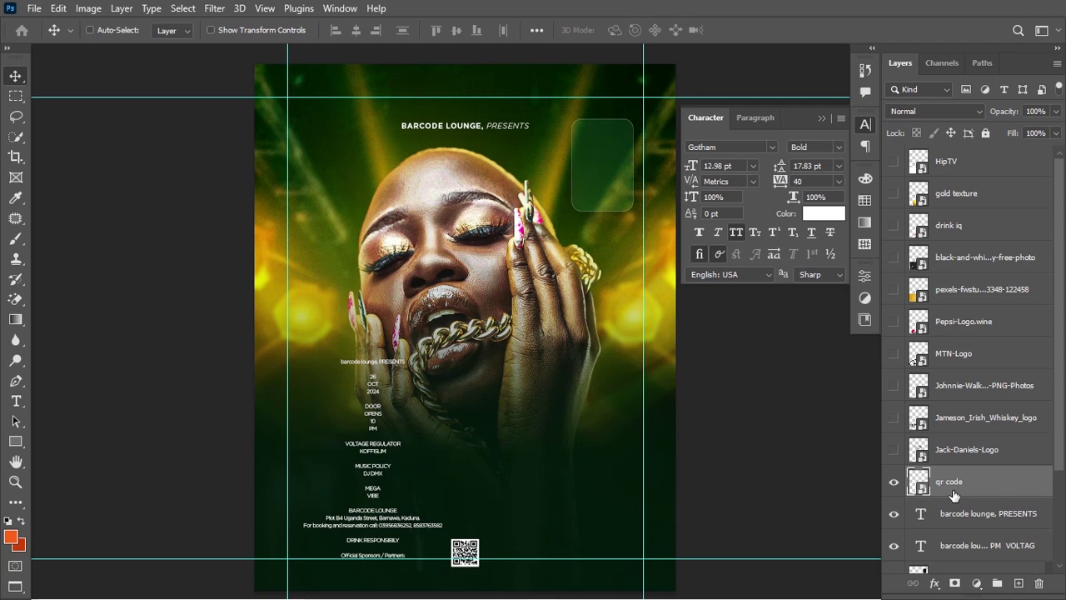
key("ctrl+t")
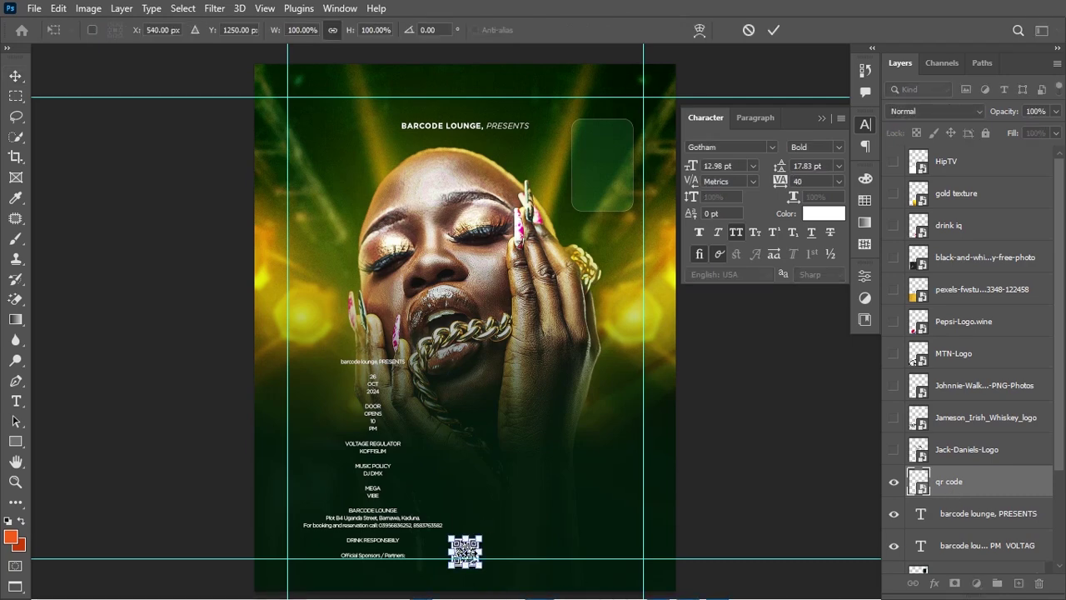
left_click_drag(471, 560, 473, 112)
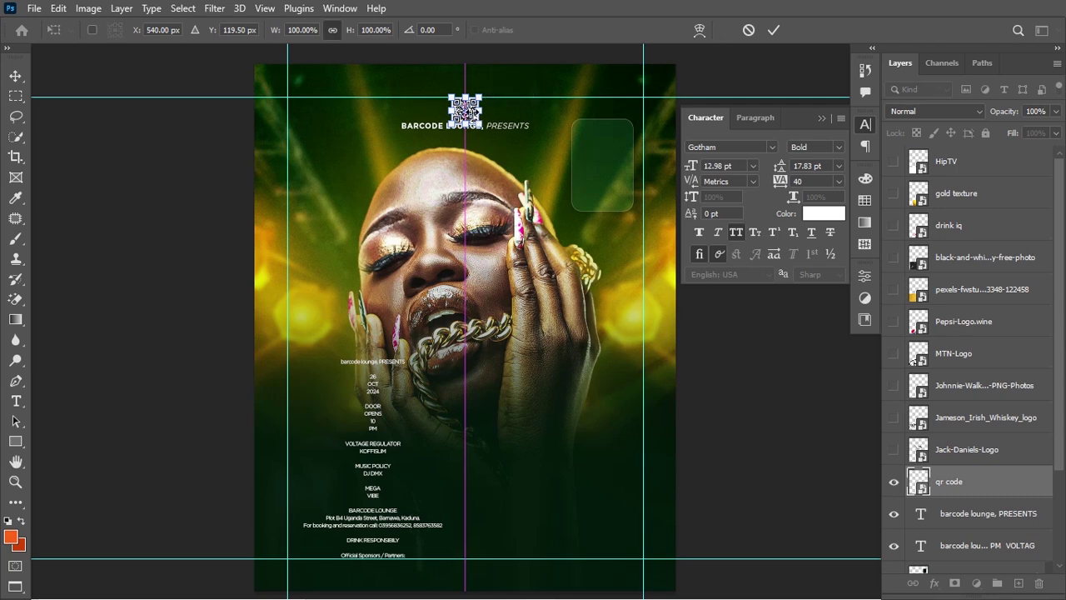
key("Return")
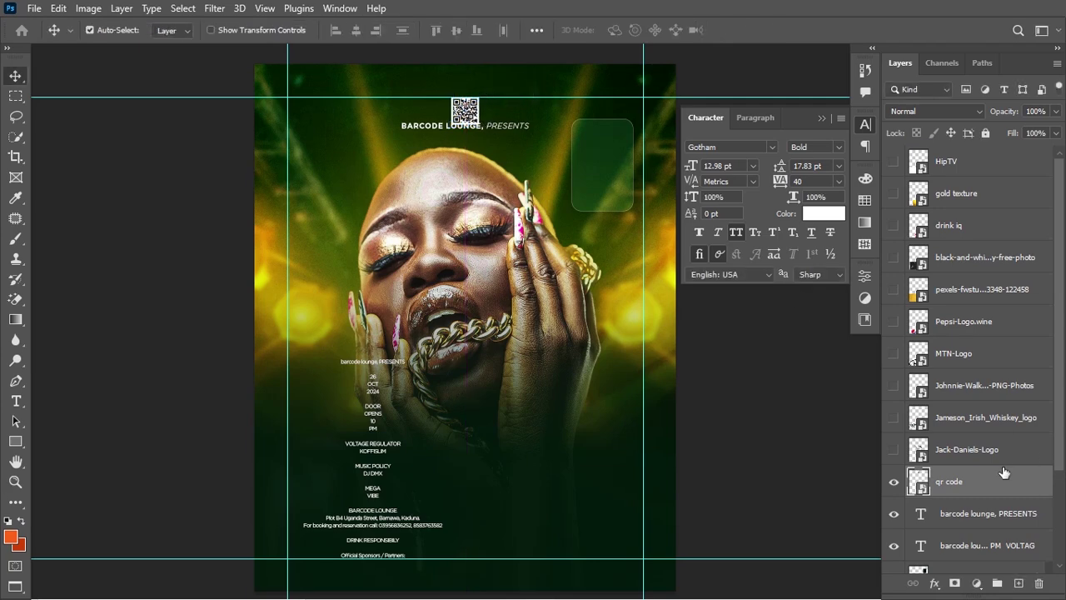
- Nudge the heading line down so it sits clear below the QR code
left_click(983, 521)
key("Down")
key("Down")
key("Down")
key("Down")
key("Down")
key("Down")
key("Down")
key("Down")
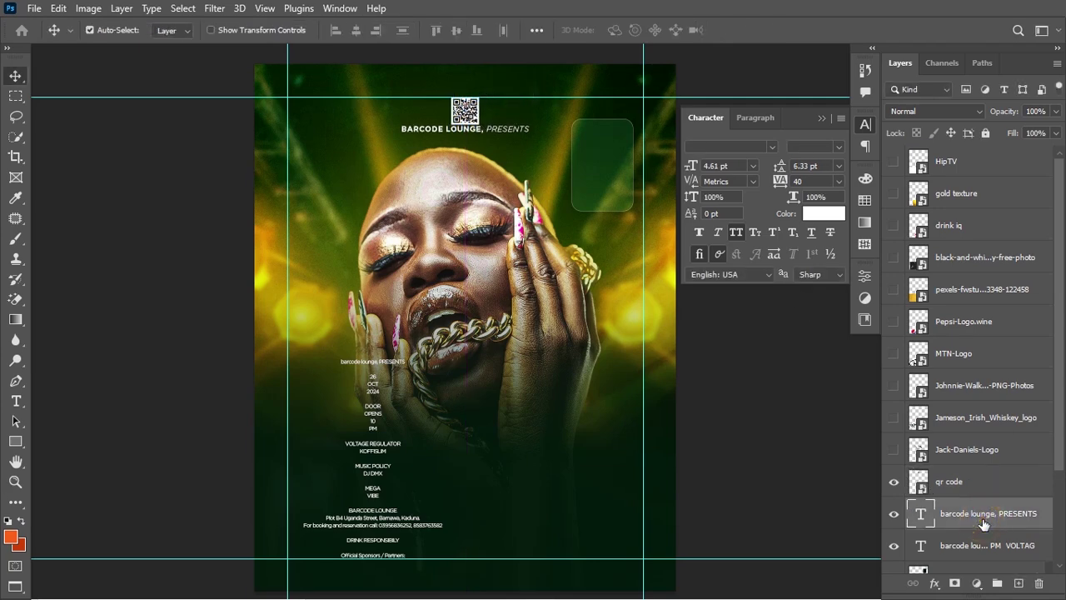
key("Down")
key("Up")
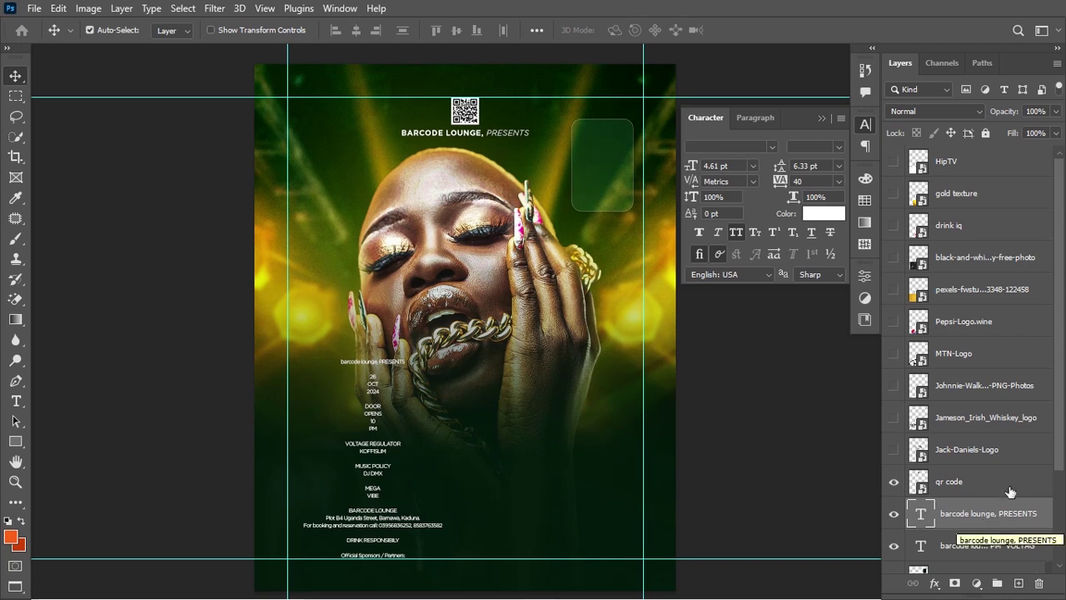
- Shrink the QR code slightly about its centre and nudge the heading line up closer to it
left_click(994, 492)
key("ctrl+t")
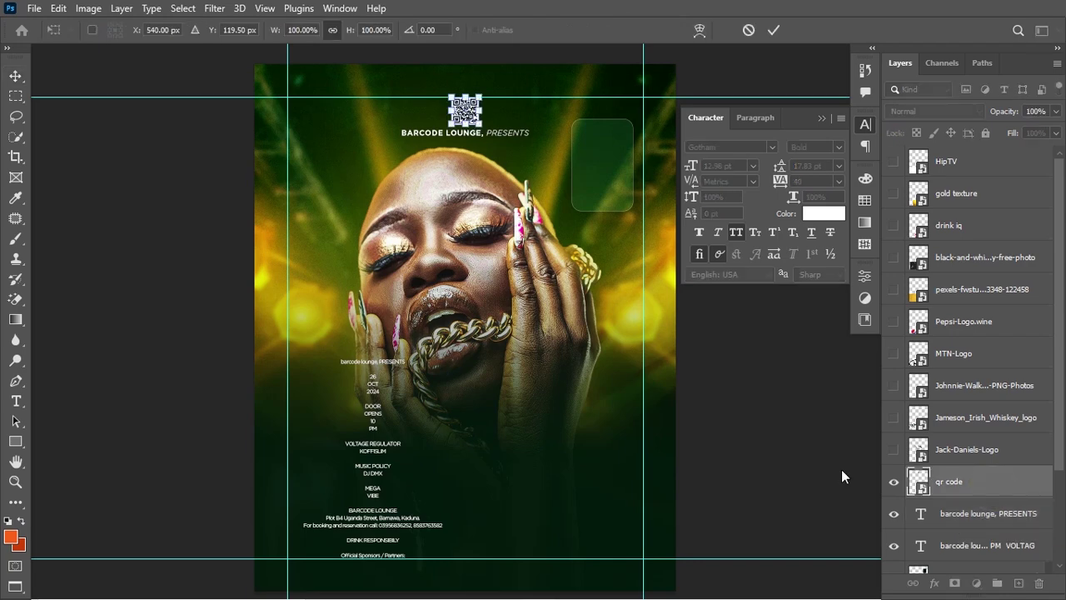
left_click_drag(482, 126, 473, 122)
key("Return")
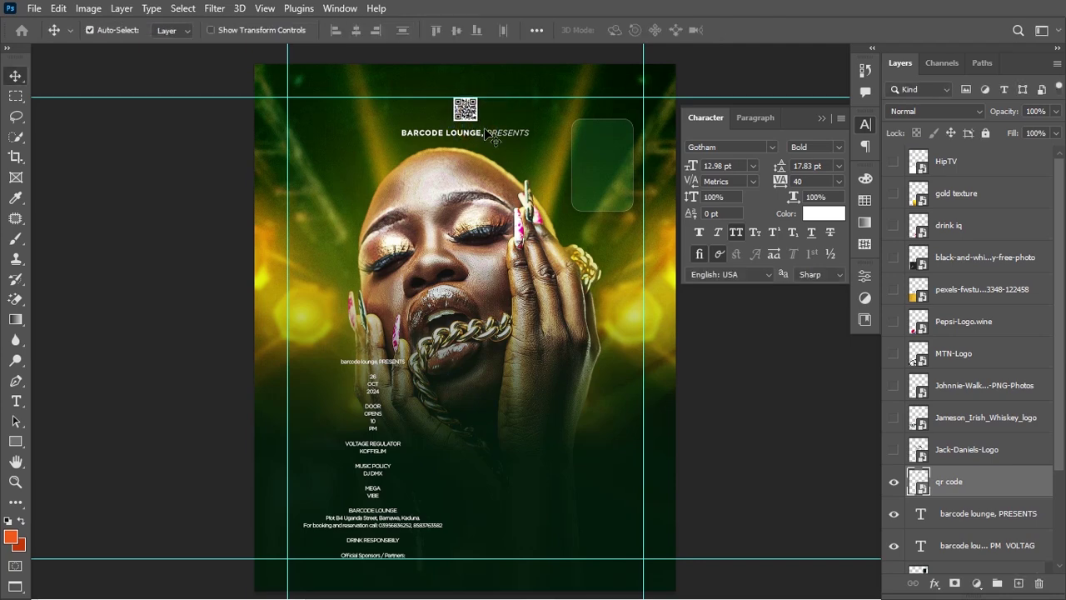
left_click(991, 514)
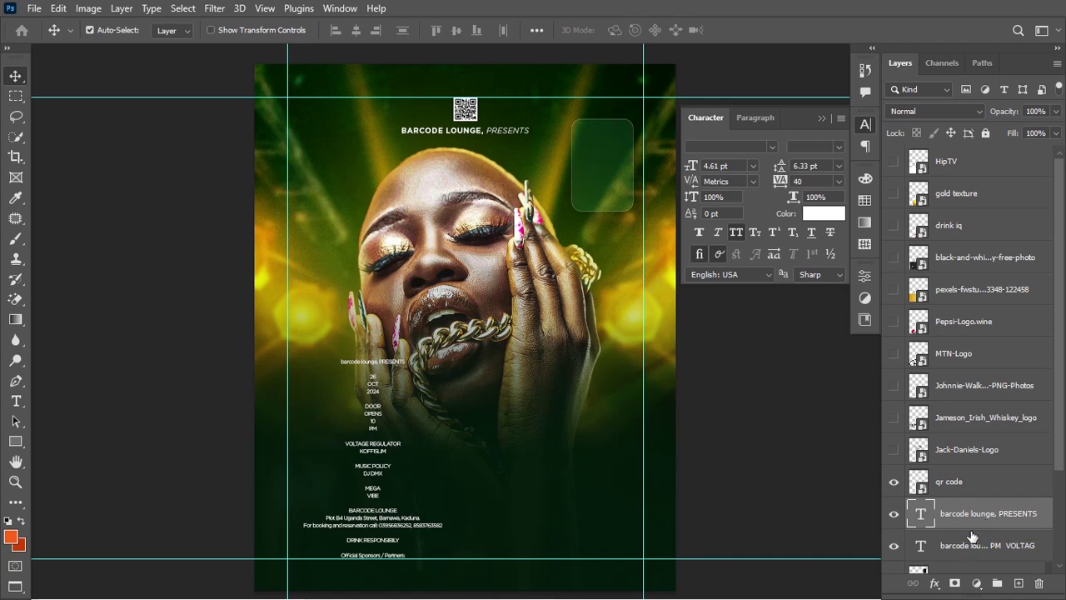
- Group the QR code and heading line layers and name the group BRAND LOGO
left_click(986, 488)
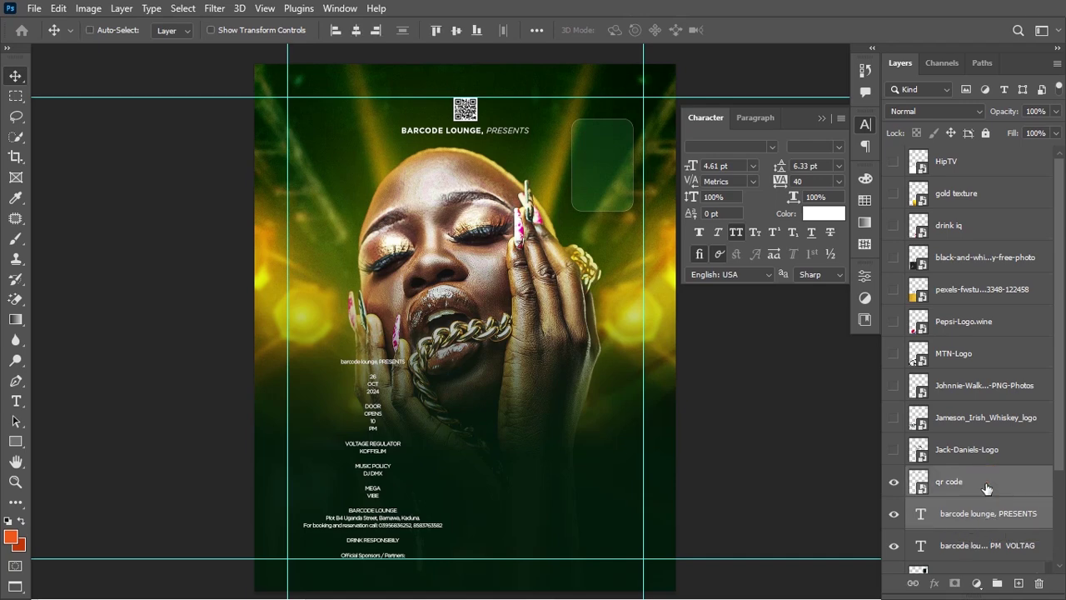
key("ctrl+g")
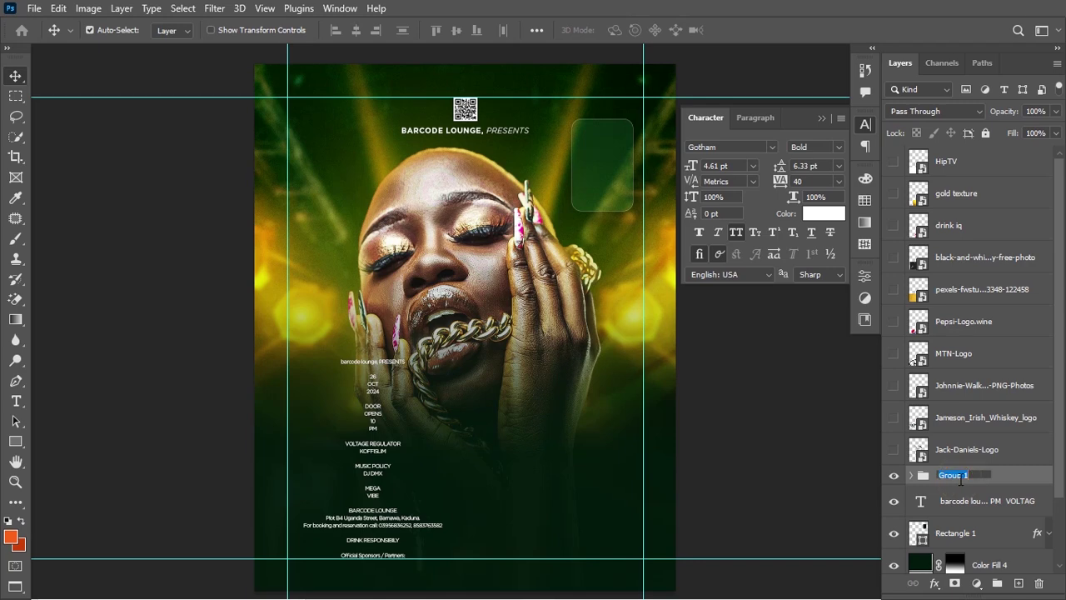
type("BRAND LOGO")
key("Return")
- Cut the date "26 OCT 2024" out of the copy block and paste it as a separate 12.98 pt text layer over the model's forehead
left_click(16, 401)
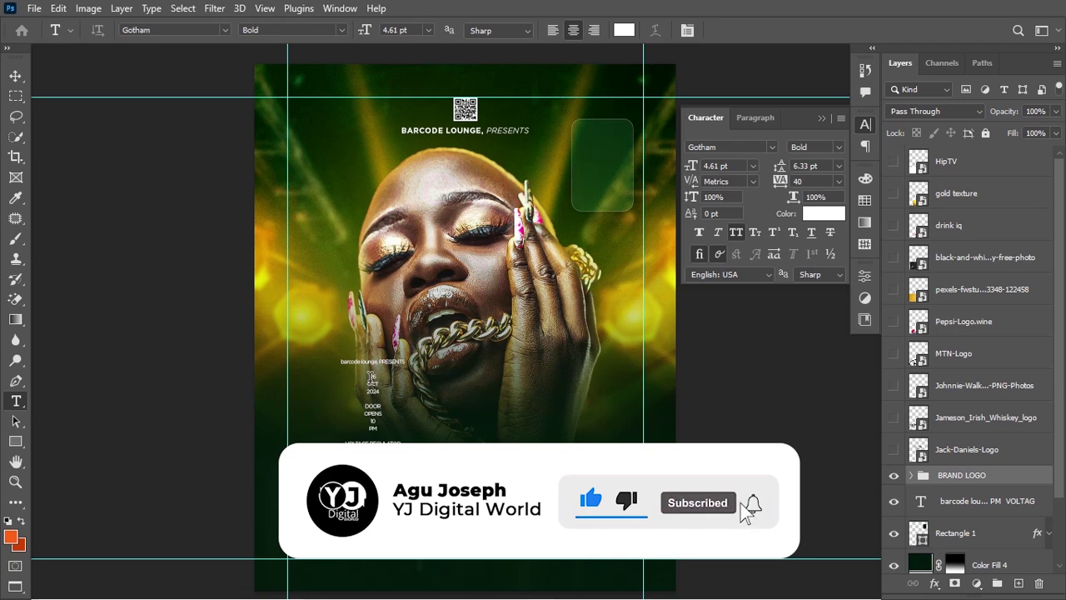
left_click_drag(369, 379, 381, 388)
key("ctrl+x")
key("ctrl+Return")
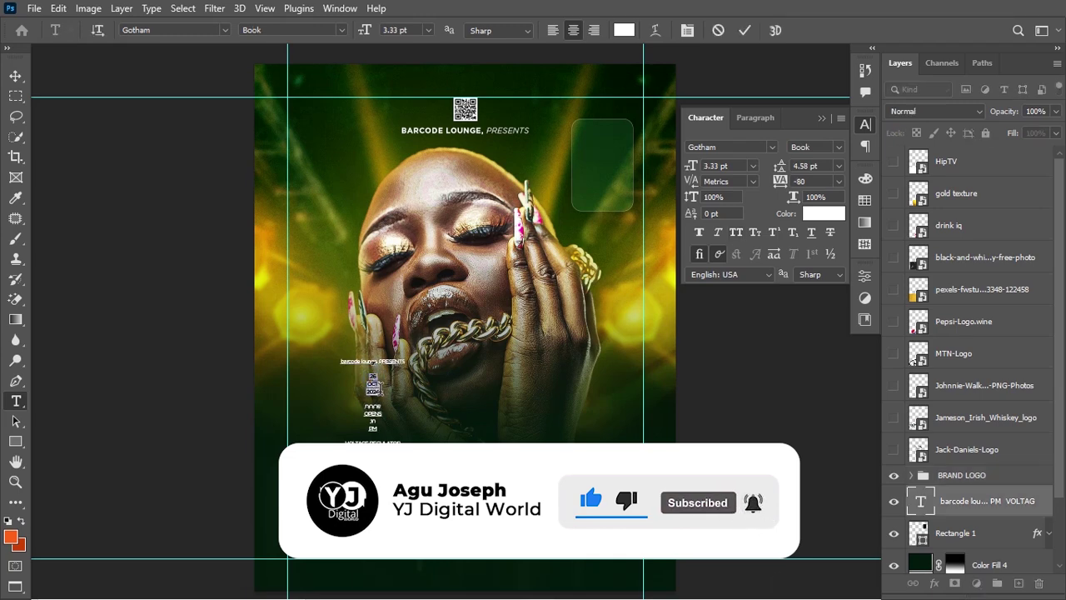
left_click(460, 183)
key("ctrl+v")
key("ctrl+Return")
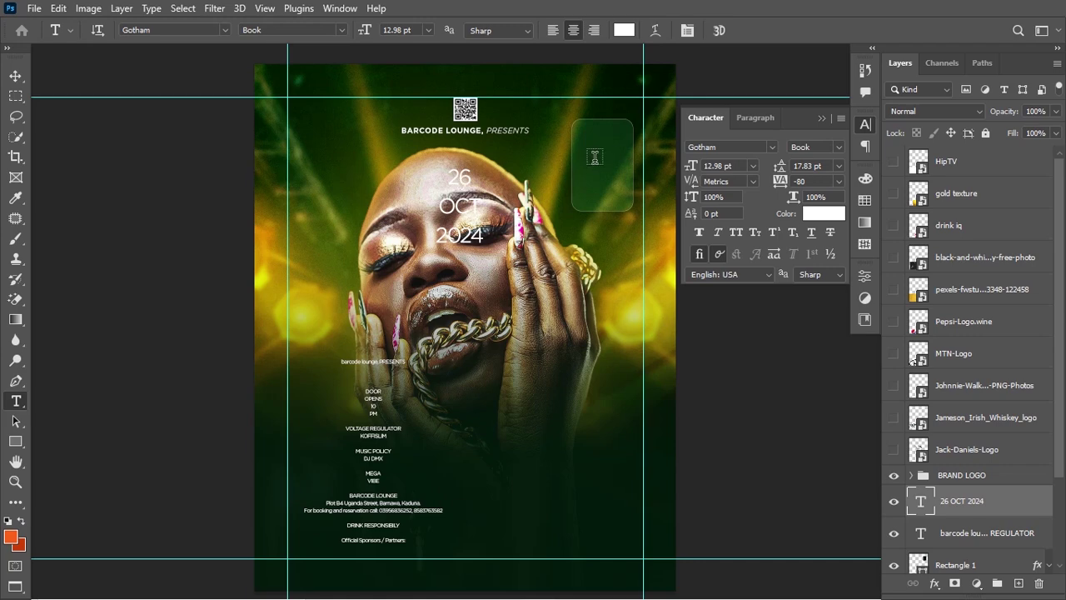
- Set the number 26 in the date text to 16 pt in the Gotham Black style
double_click(457, 178)
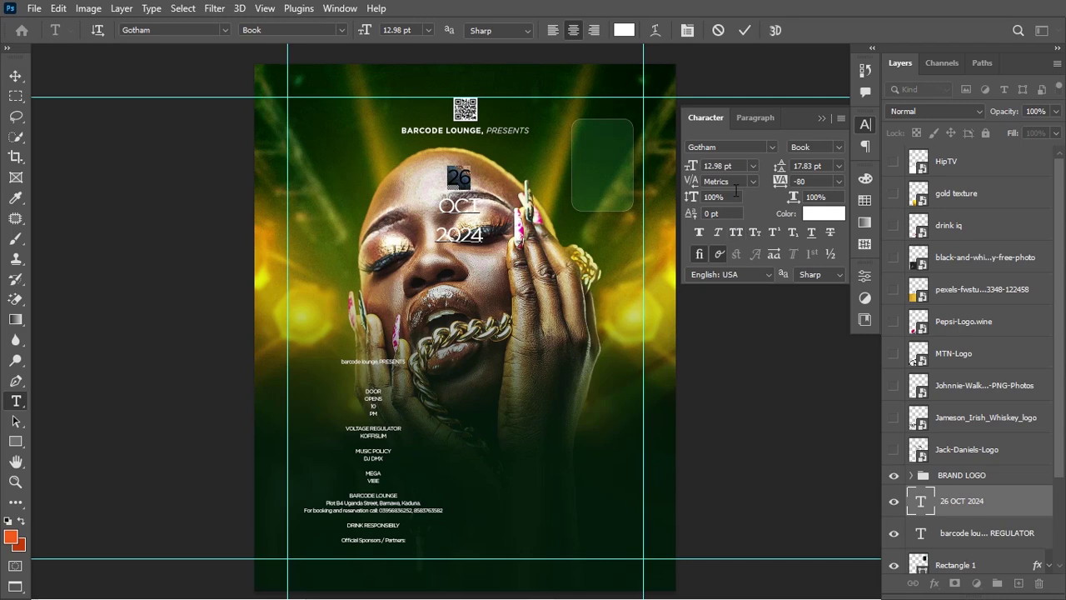
left_click(732, 166)
type("16")
key("Return")
left_click(835, 145)
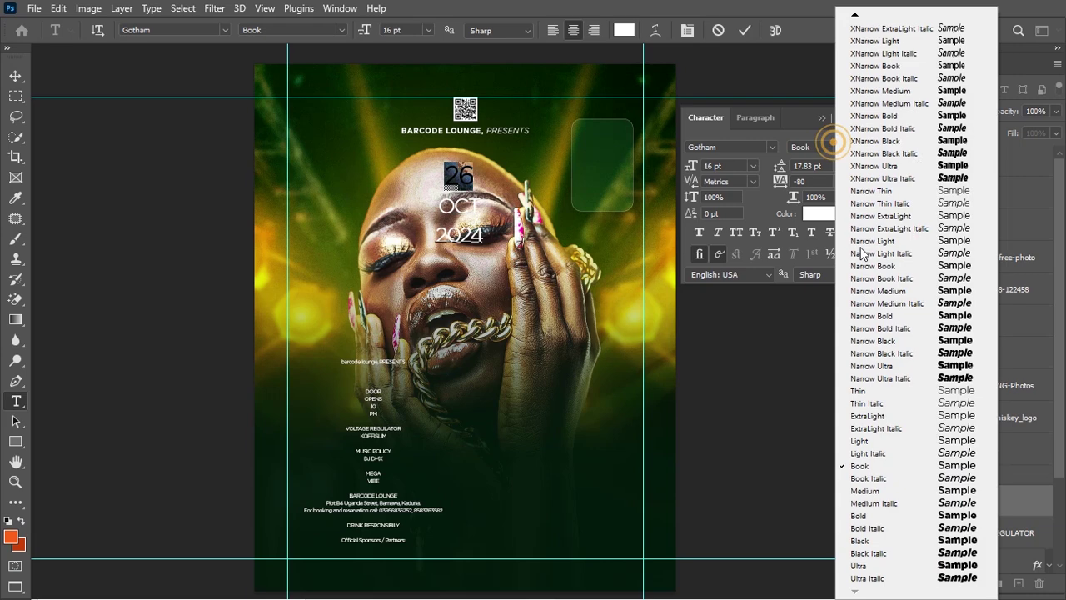
left_click(866, 540)
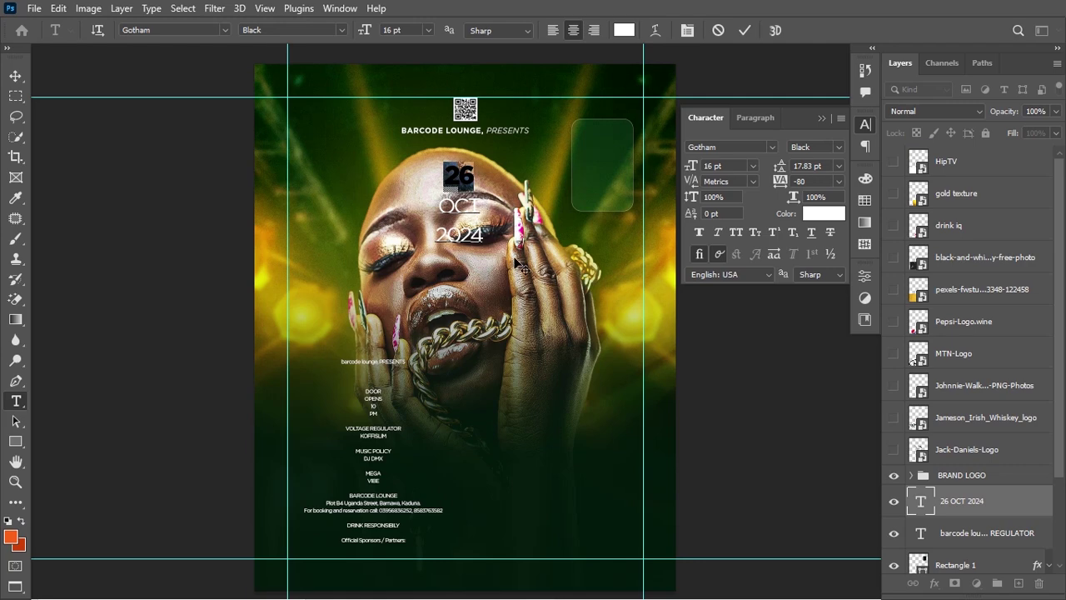
- Colour the number 26 in the date text yellow with hex value E9D80C
left_click(813, 213)
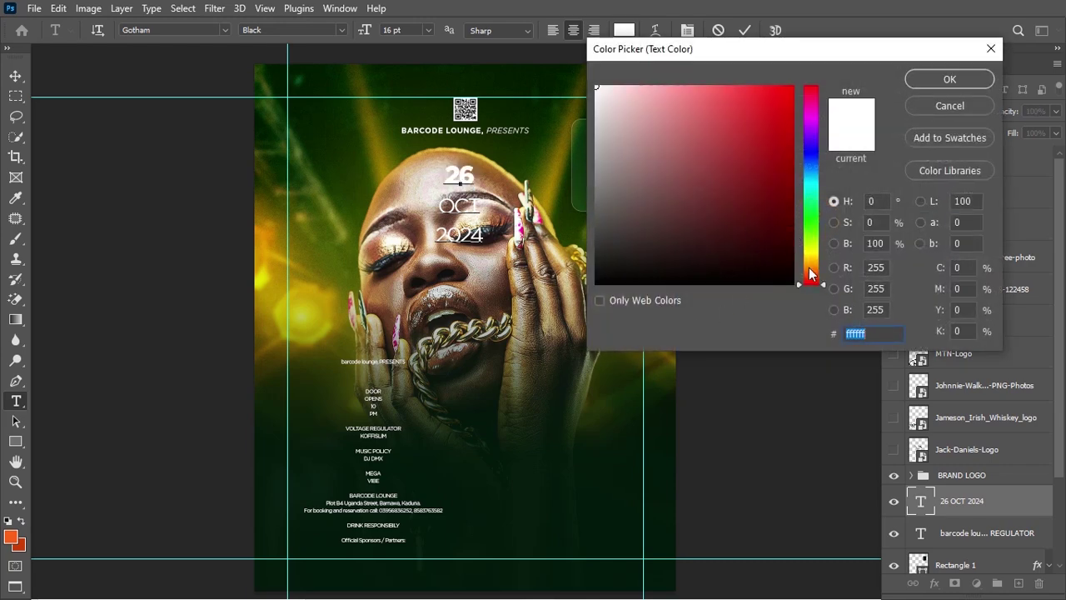
type("E")
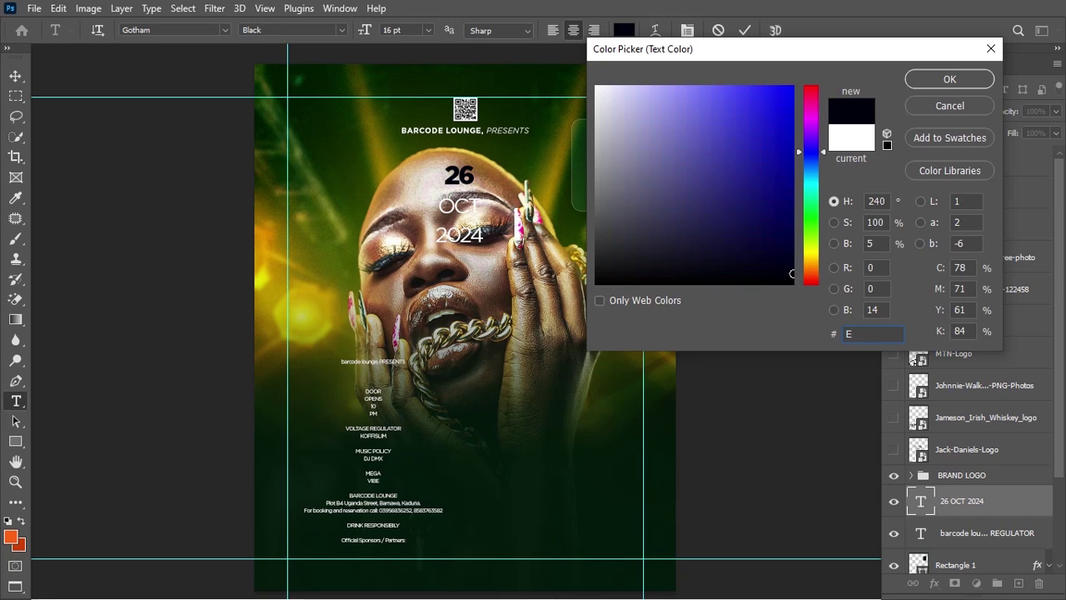
type("9")
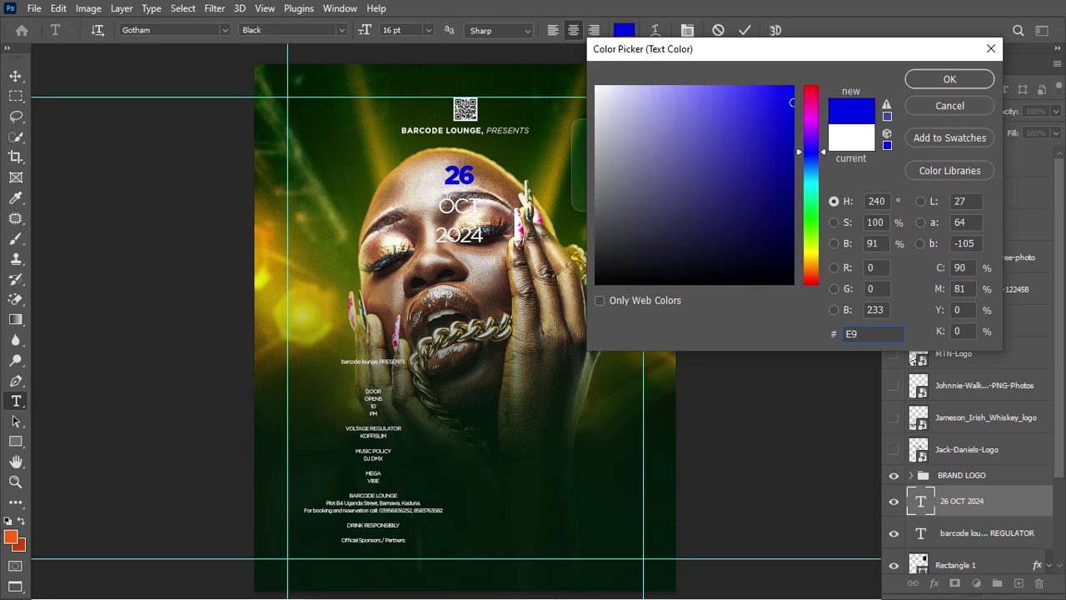
type("D")
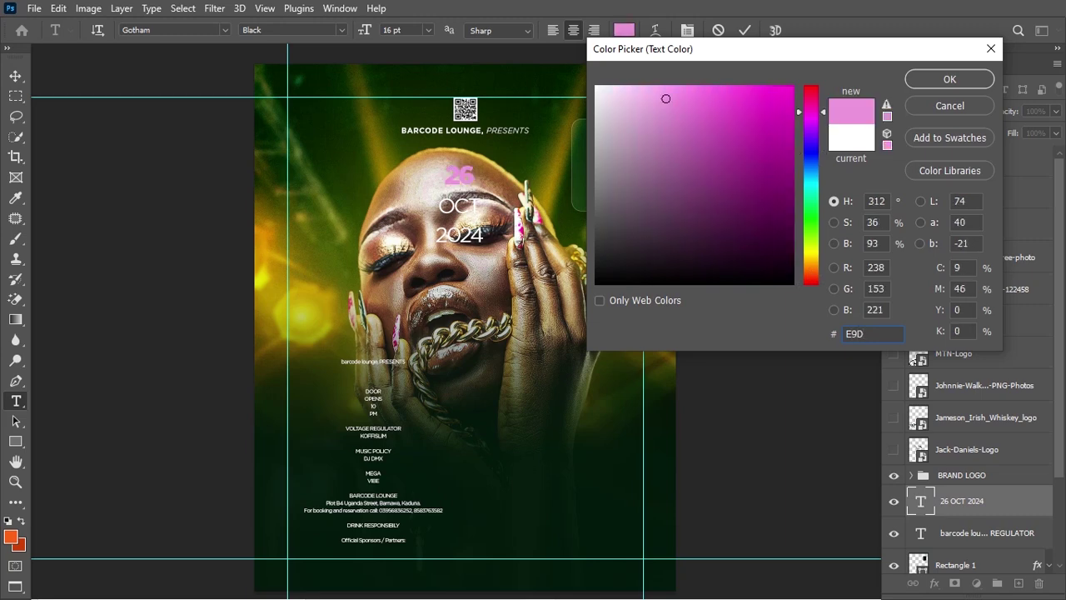
type("80C")
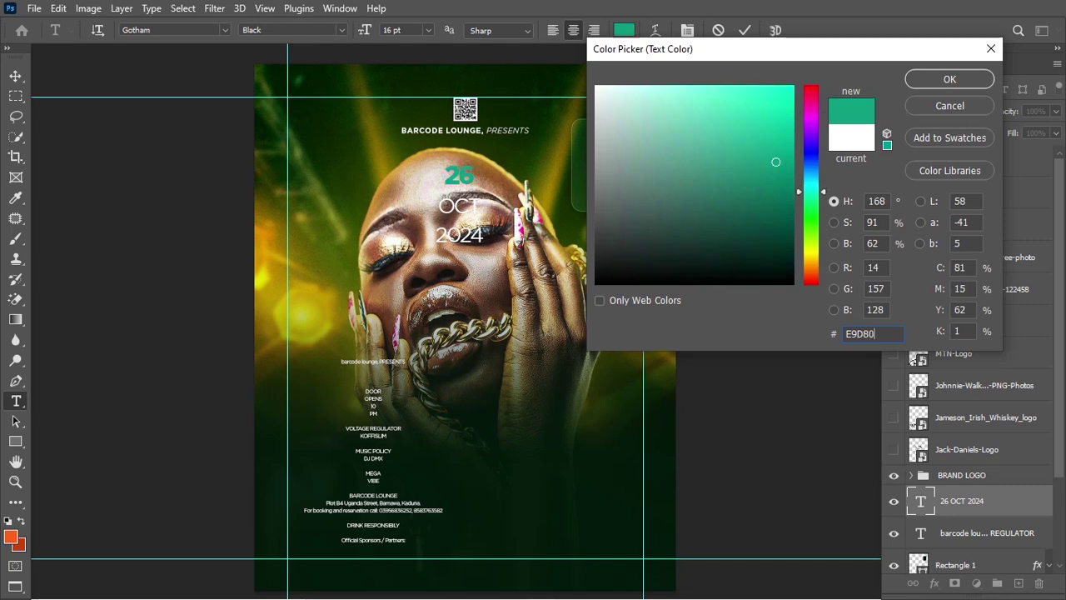
left_click(933, 77)
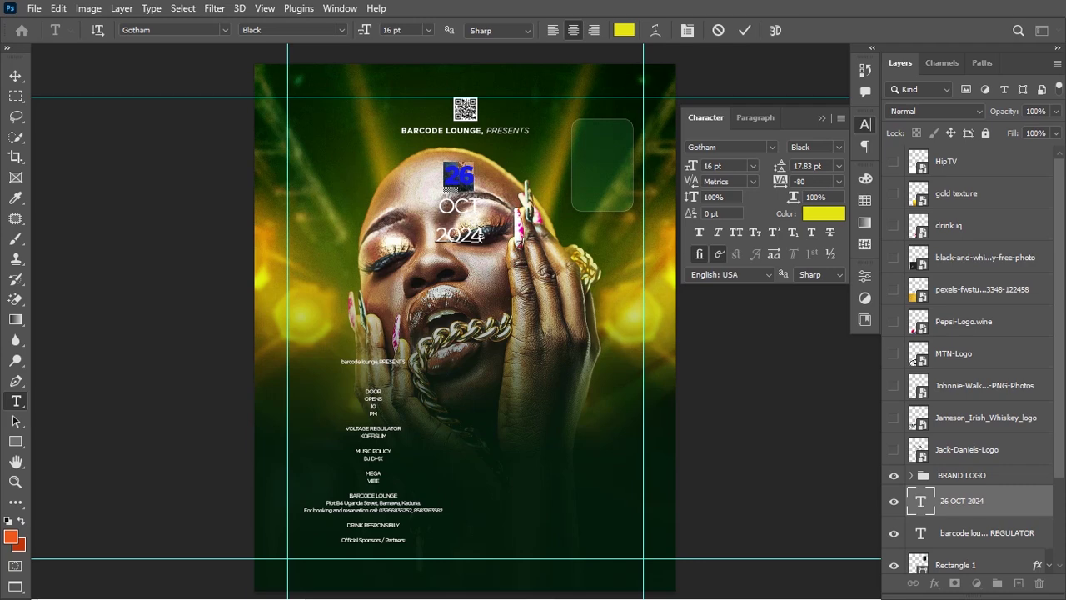
- Set the leading of the OCT and 2024 lines in the date text to 12 pt
left_click_drag(482, 239, 435, 198)
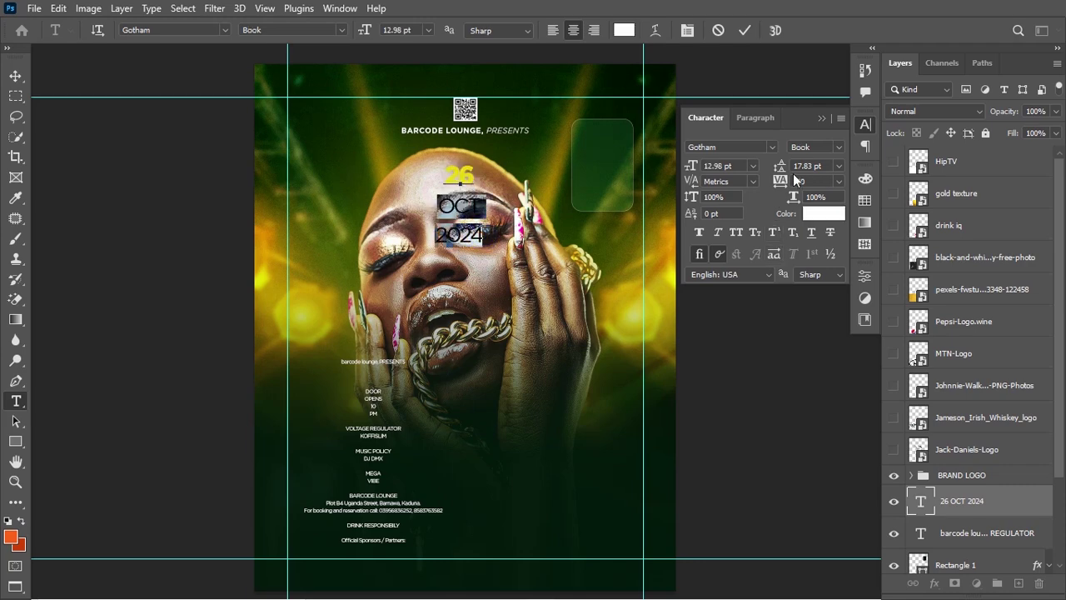
left_click_drag(785, 171, 778, 171)
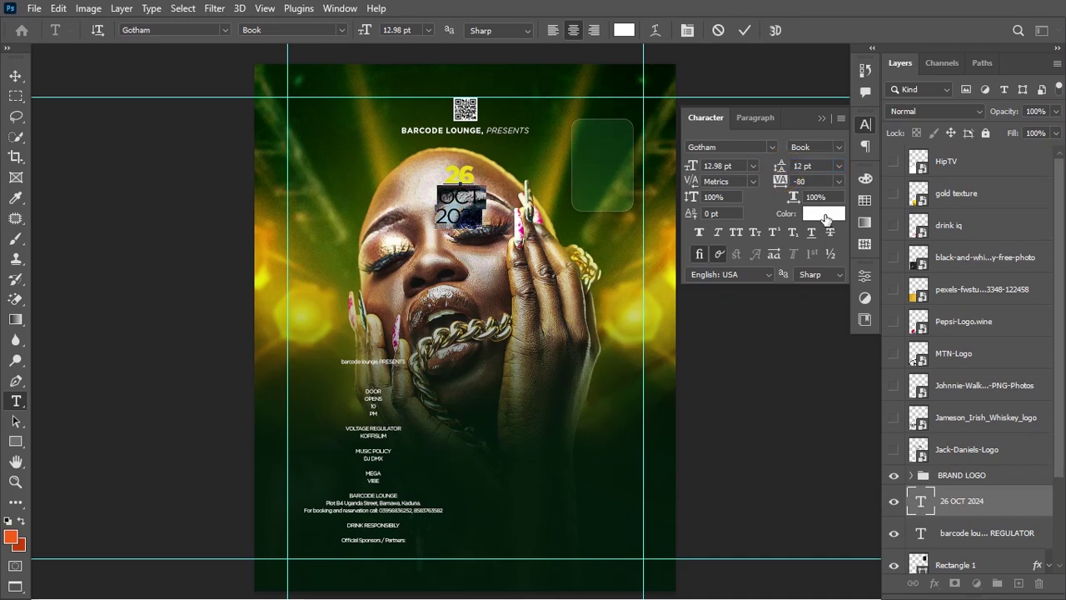
left_click(744, 30)
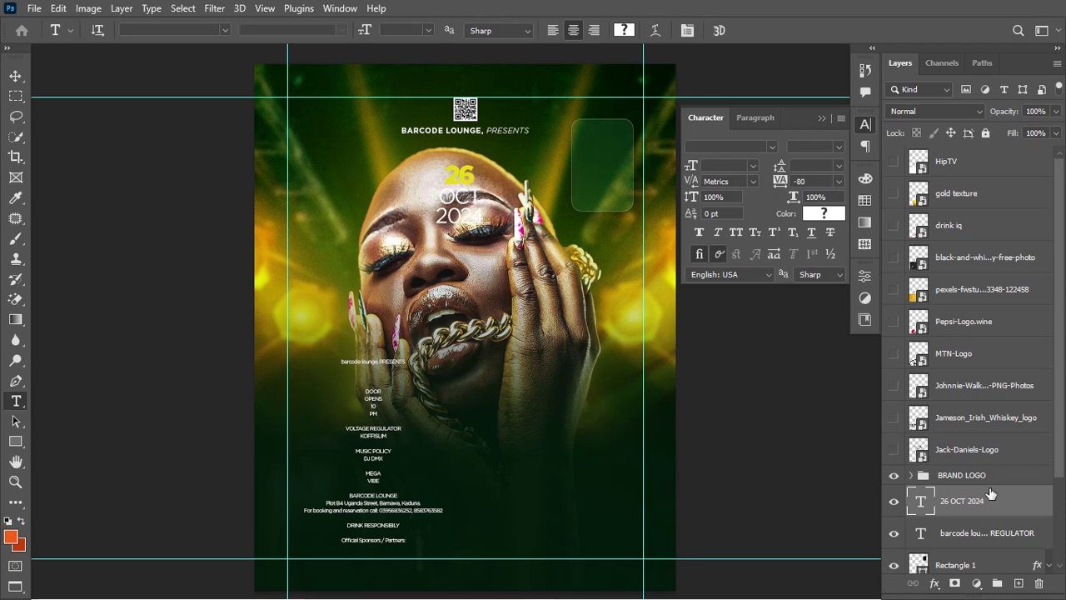
- Move the date text layer directly above Rectangle 1 and centre the text horizontally and vertically in the rounded card
left_click_drag(990, 494, 976, 546)
scroll(976, 545, "down", 3)
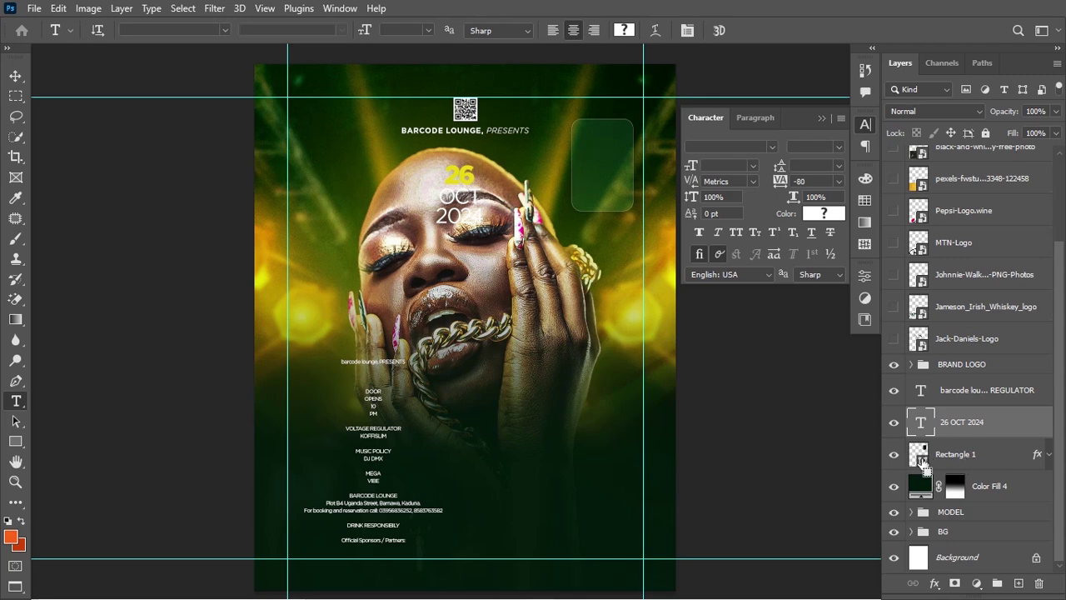
left_click(920, 458, "ctrl")
left_click(962, 421)
key("v")
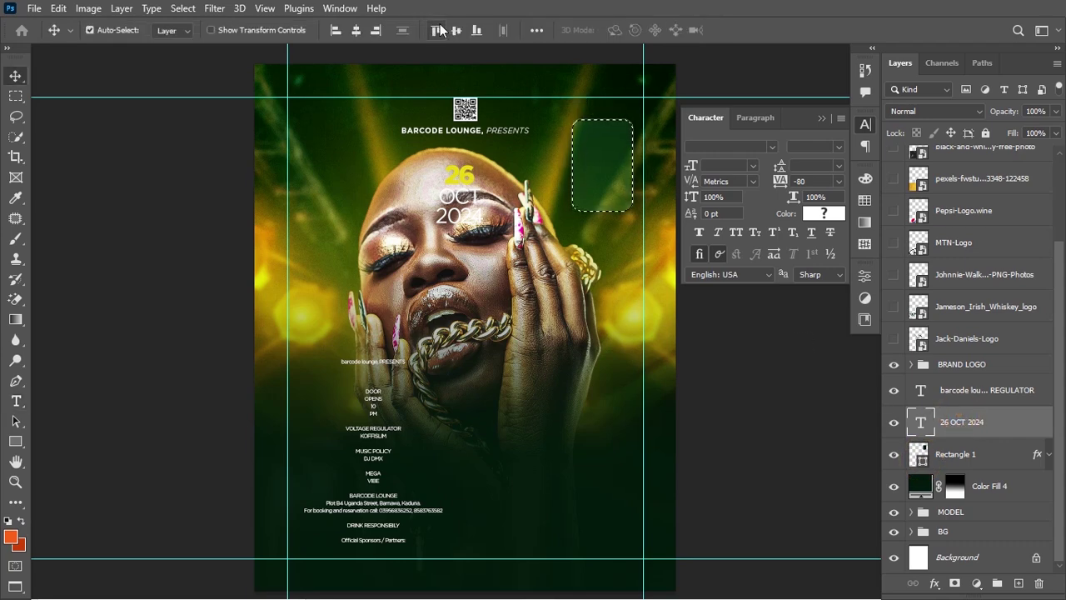
left_click(357, 30)
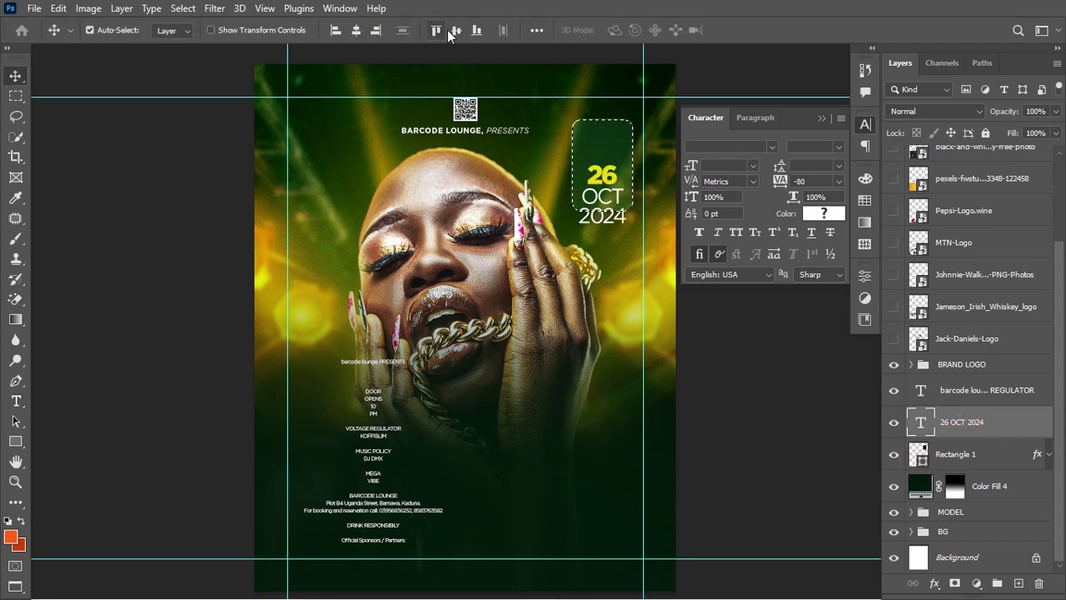
left_click(452, 31)
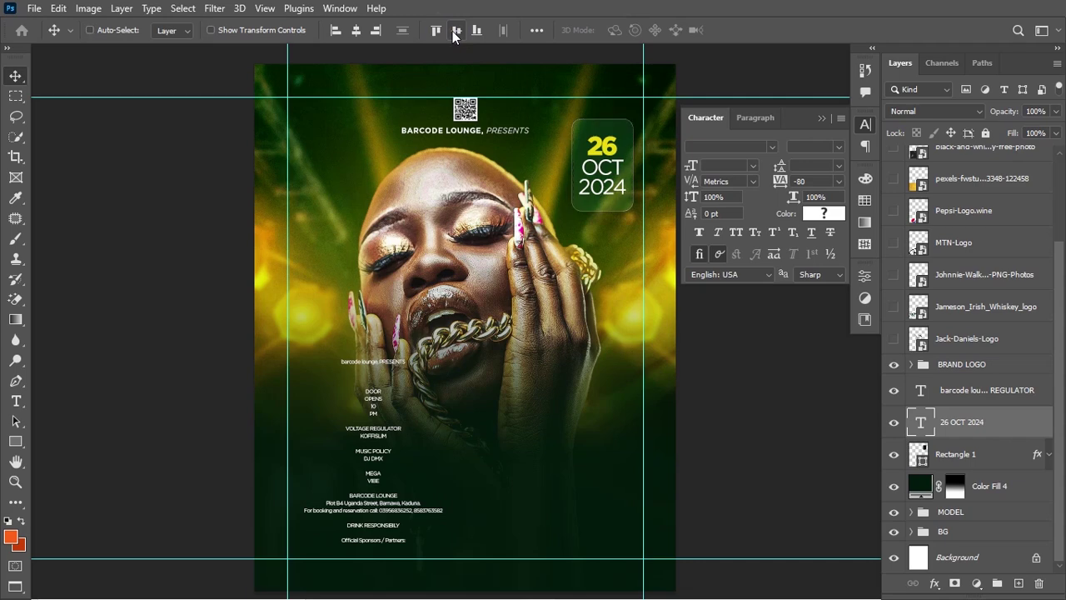
key("ctrl+d")
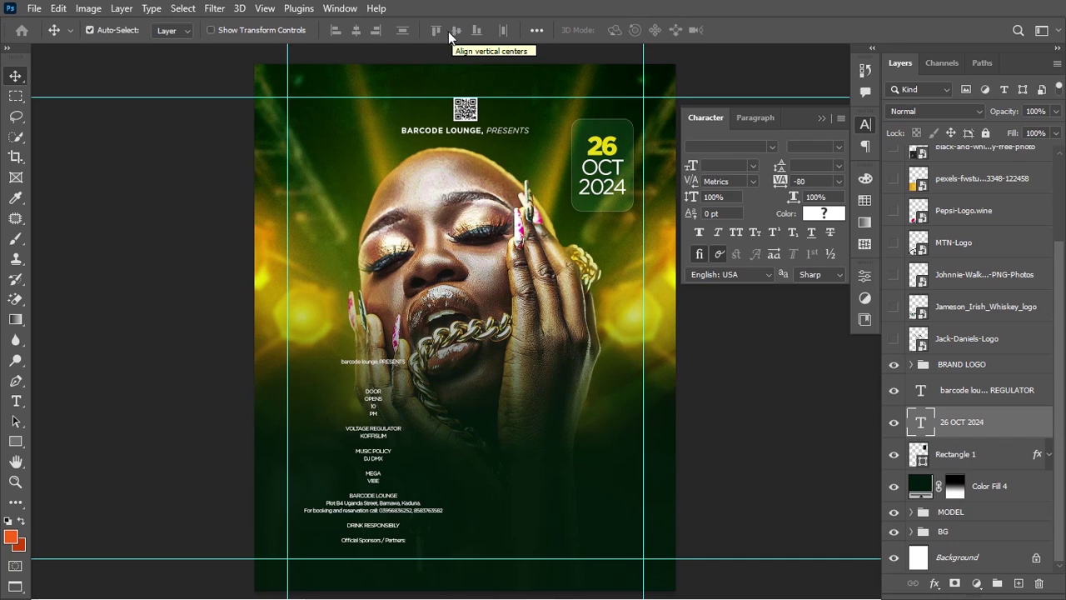
- Set the OCT and 2024 lines of the date text to 9 pt with 8 pt leading
key("t")
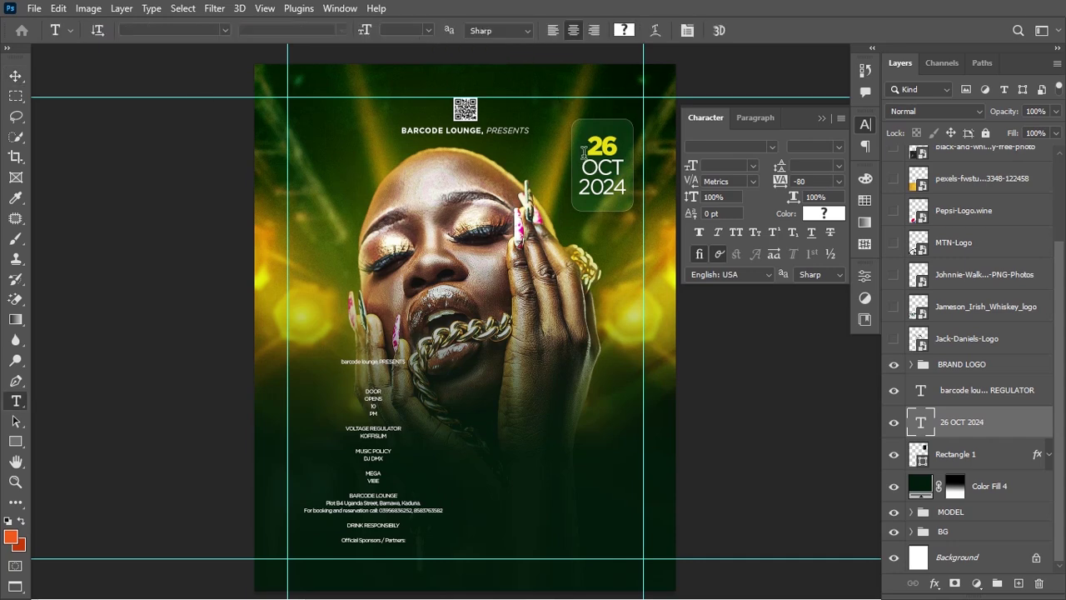
left_click_drag(585, 163, 623, 185)
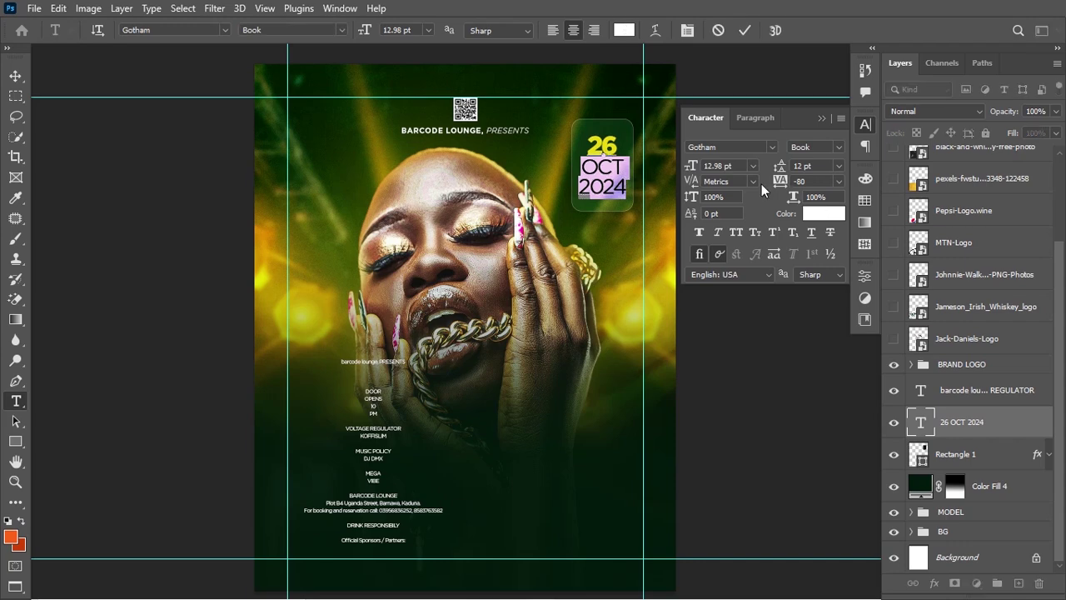
left_click_drag(698, 169, 696, 169)
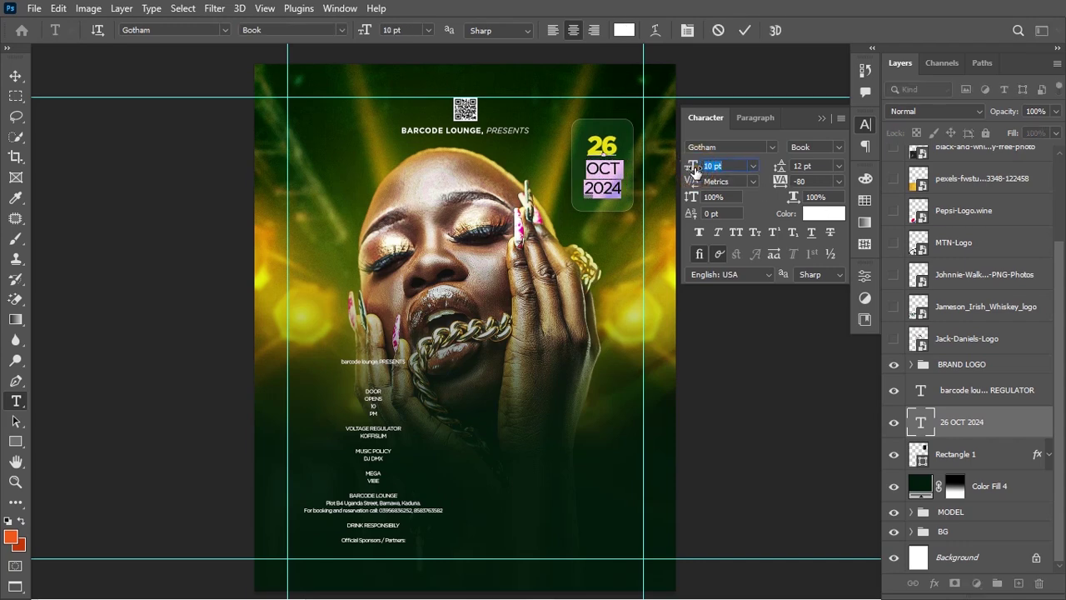
left_click_drag(694, 169, 695, 171)
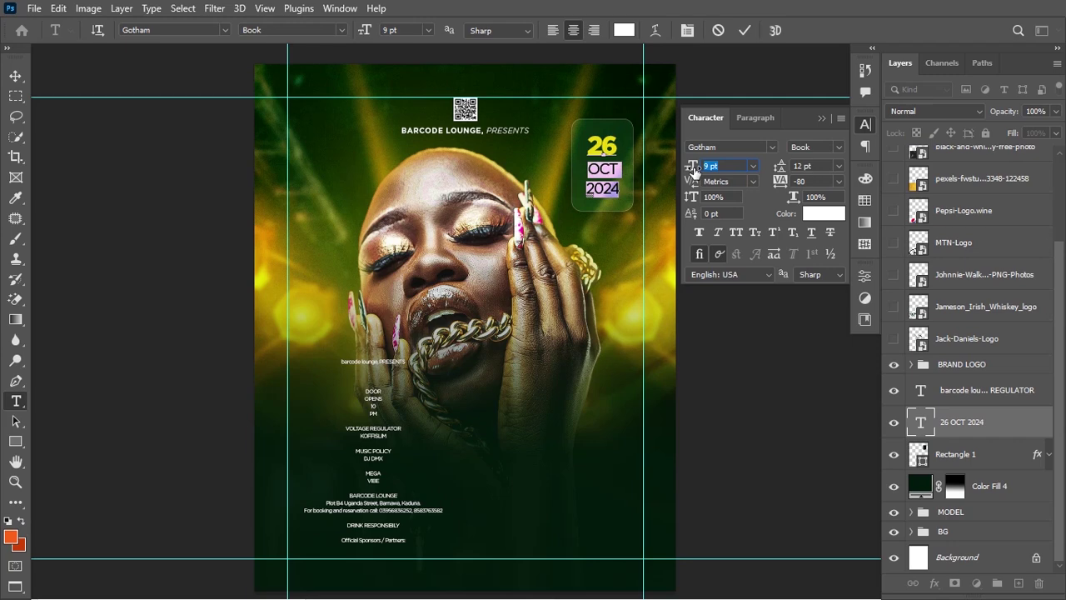
left_click_drag(780, 169, 777, 168)
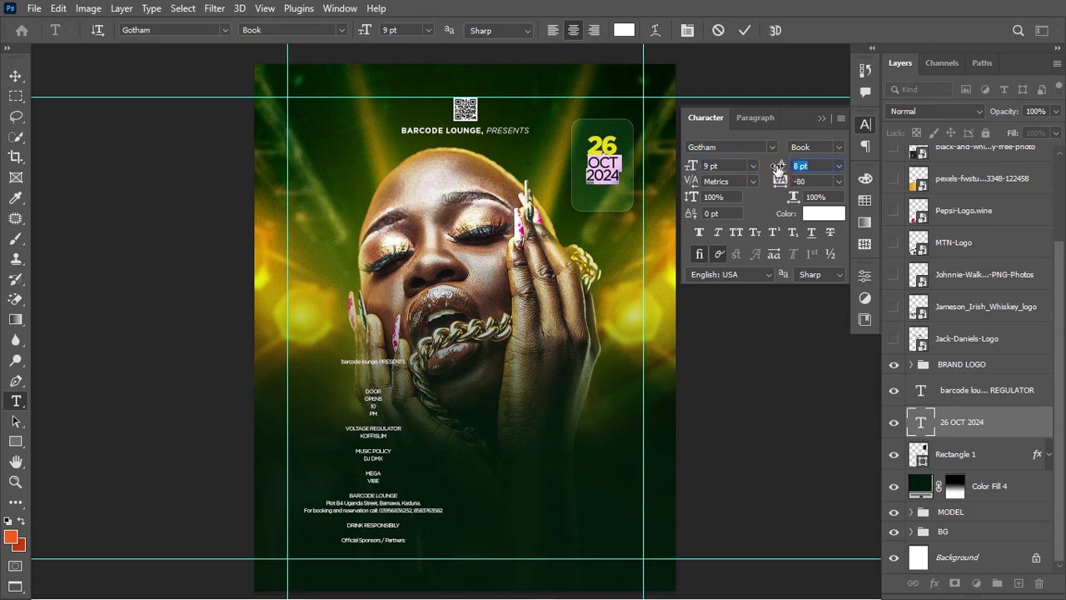
left_click(745, 30)
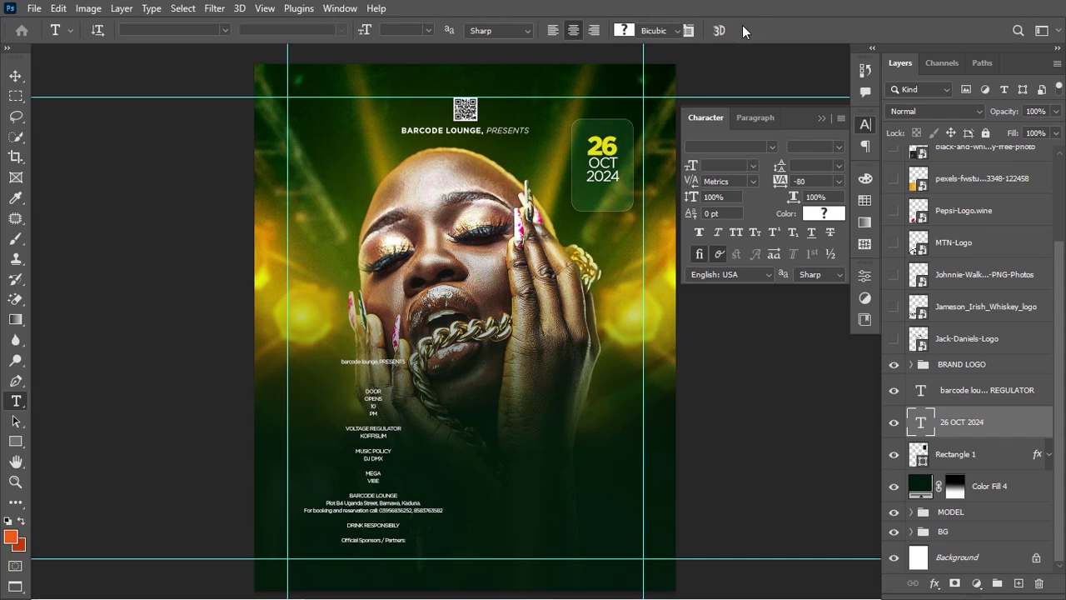
- Scale the whole date text up slightly about its centre
key("ctrl+t")
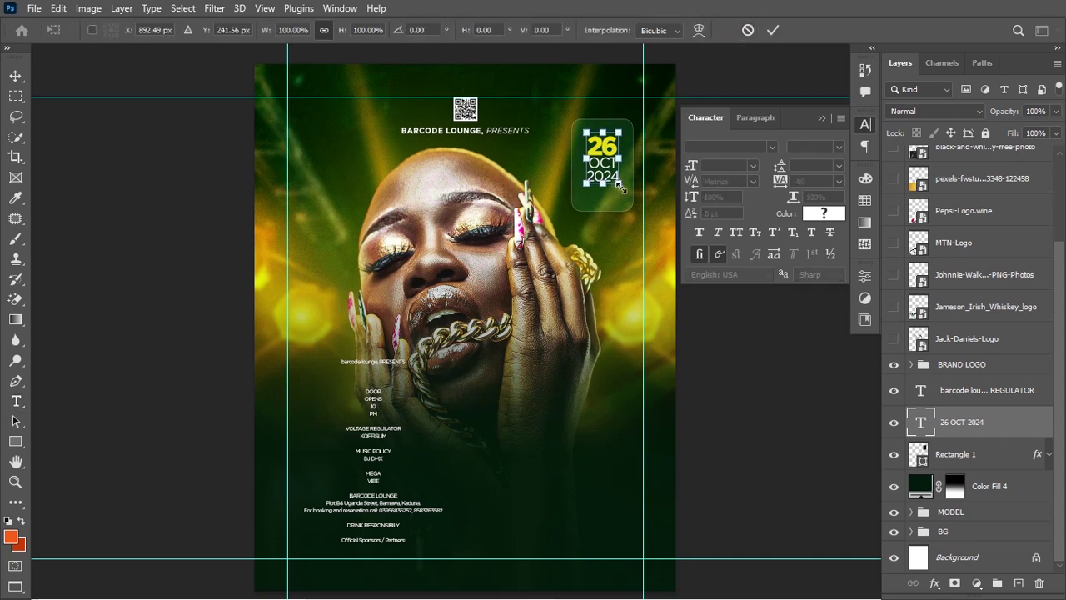
mouse_move(620, 186)
left_mouse_down()
mouse_move(626, 193)
mouse_move(595, 168)
mouse_move(627, 178)
left_mouse_up()
key("Return")
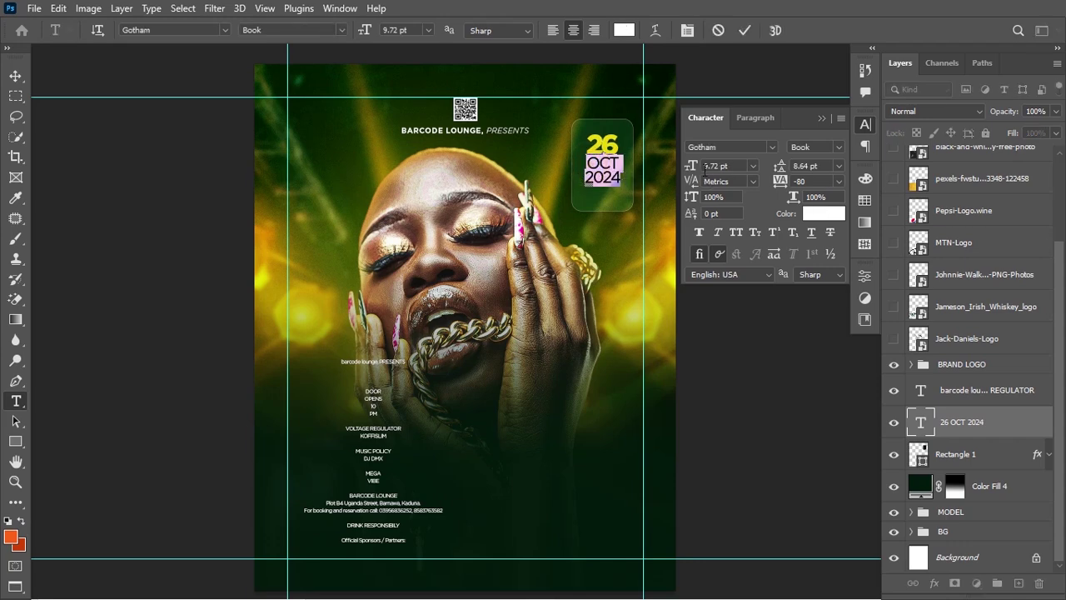
- Set the OCT and 2024 lines of the date text to 7 pt with 6 pt leading
left_click_drag(698, 171, 697, 171)
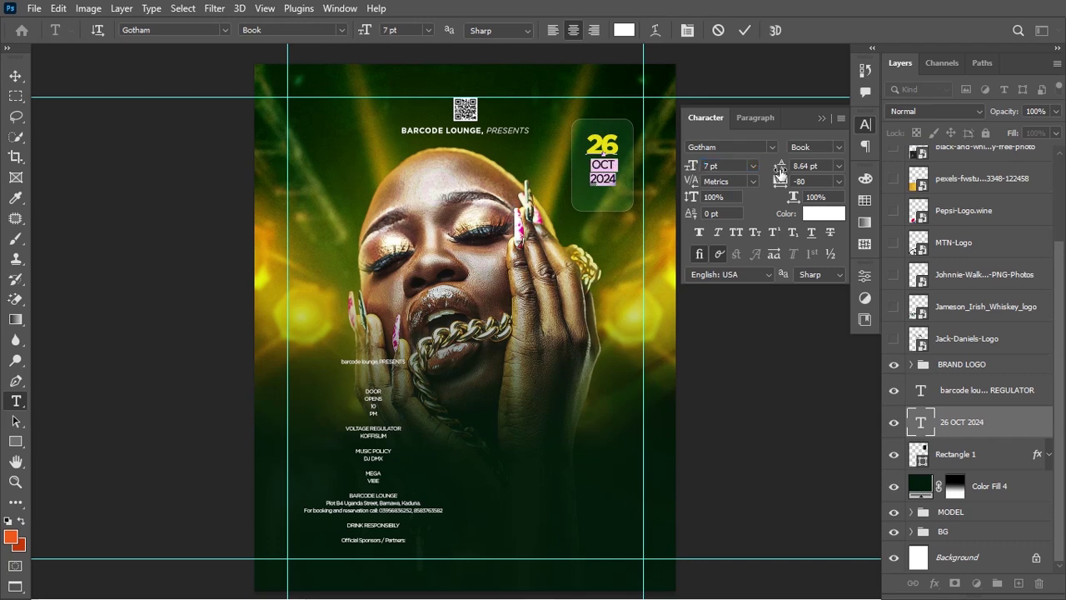
left_click_drag(781, 171, 780, 172)
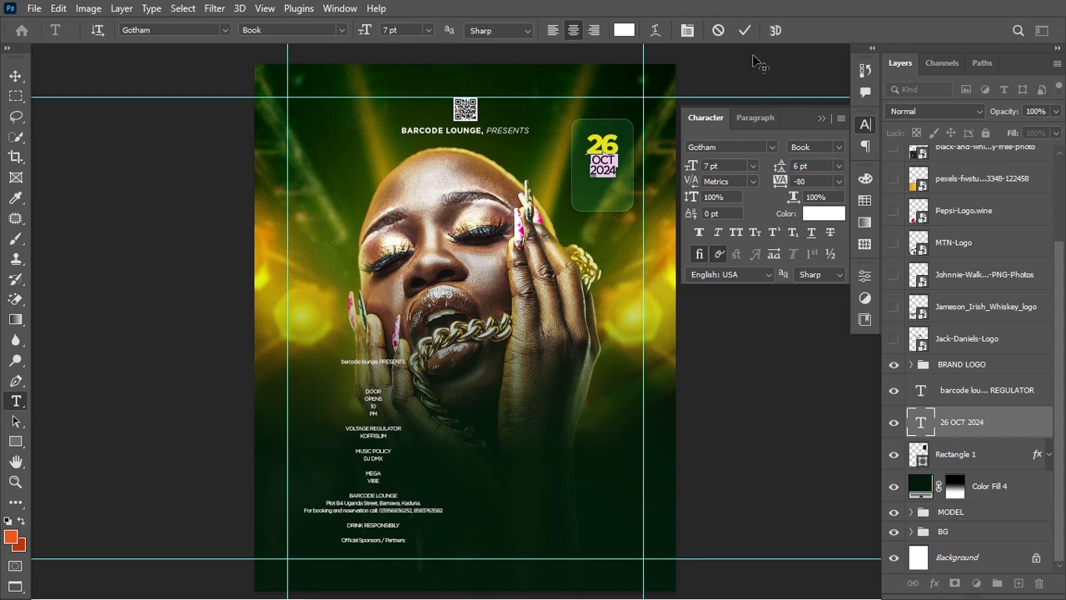
left_click(745, 31)
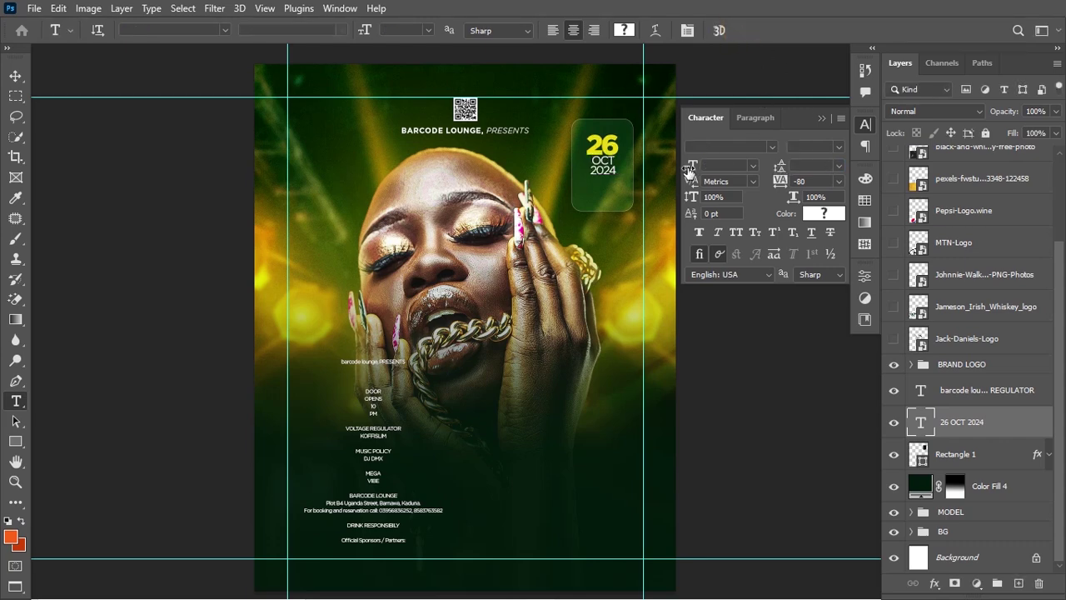
- Set the leading of the OCT and 2024 lines to 7 pt
left_click_drag(594, 158, 617, 174)
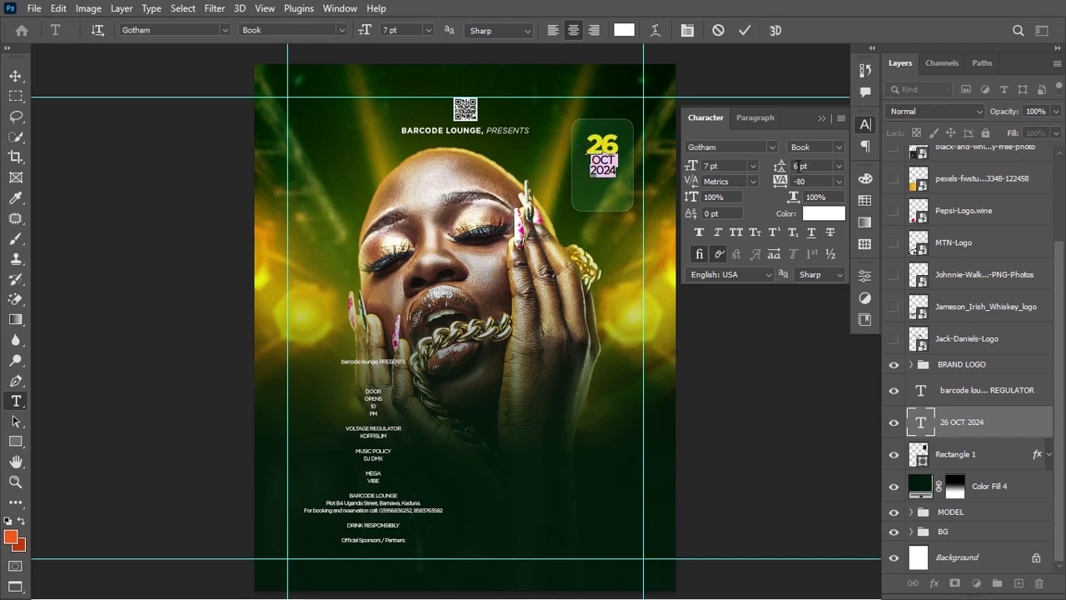
left_click_drag(798, 165, 766, 165)
type("7")
left_click(743, 31)
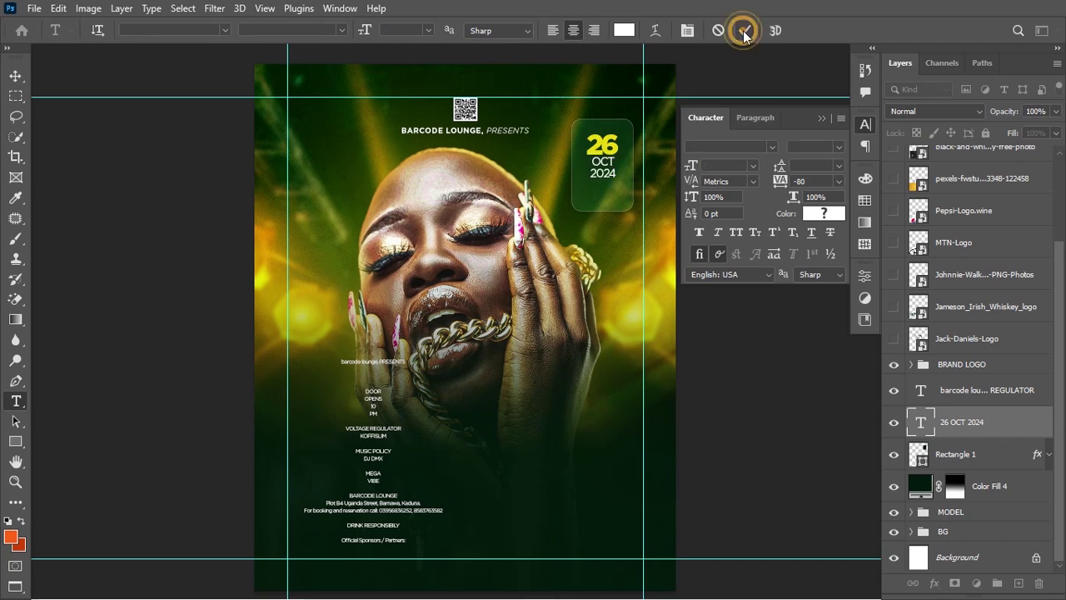
- Enlarge the whole date text about its centre to about 126%
key("ctrl+t")
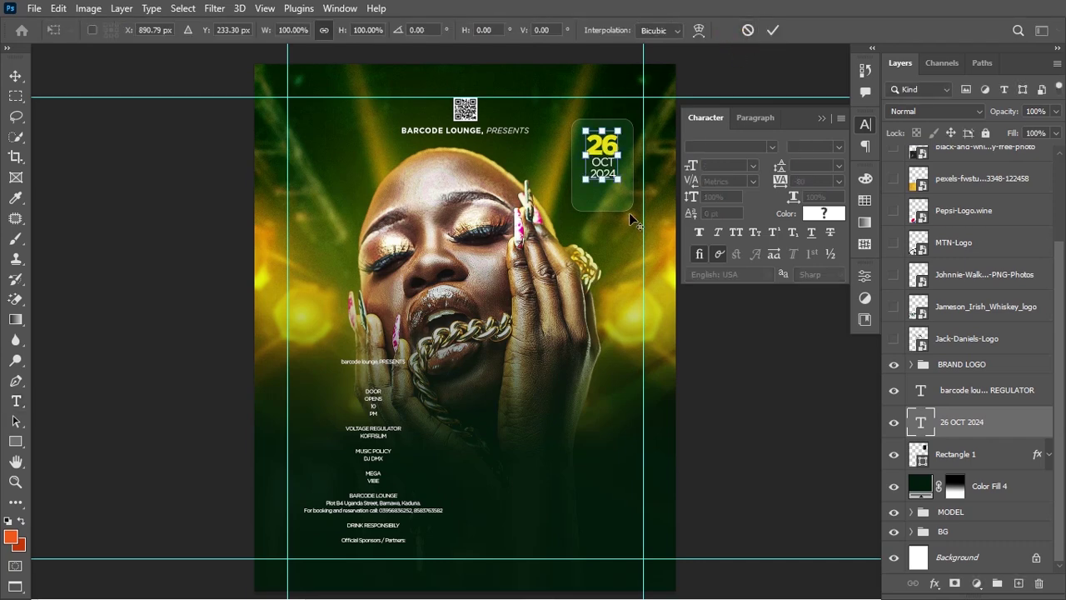
mouse_move(621, 184)
left_mouse_down()
mouse_move(635, 195)
mouse_move(627, 190)
left_mouse_up()
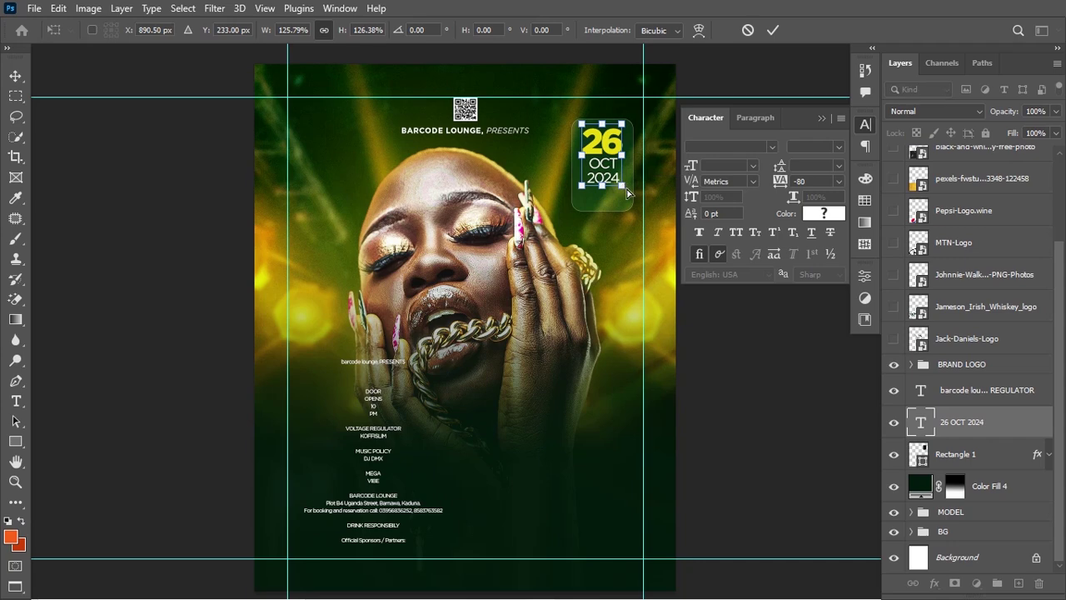
key("Return")
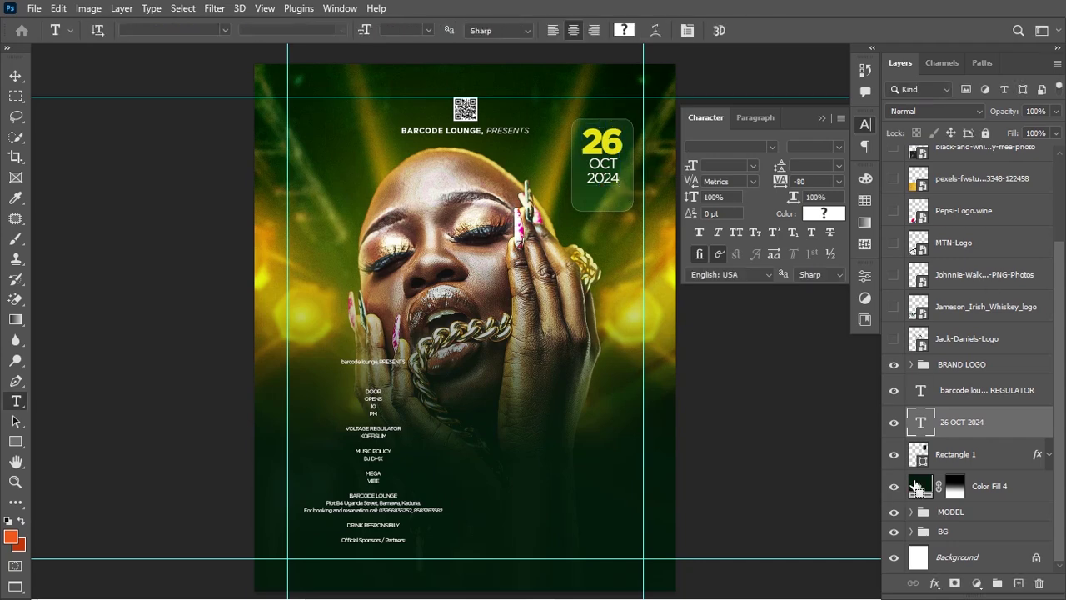
- Centre the enlarged date text vertically within the rounded card and clear the selection
left_click(920, 457, "ctrl")
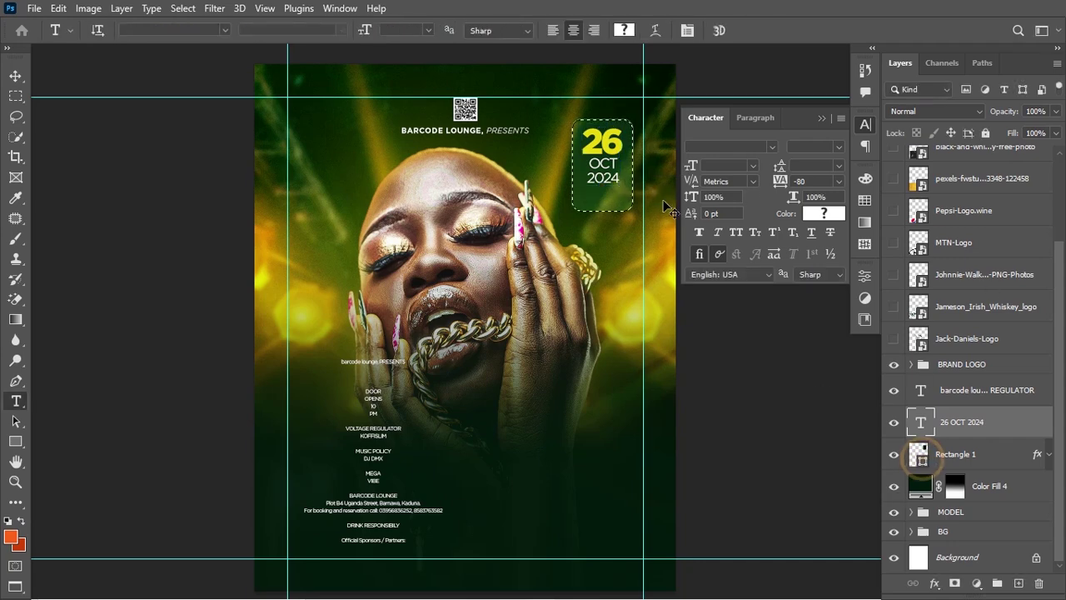
key("v")
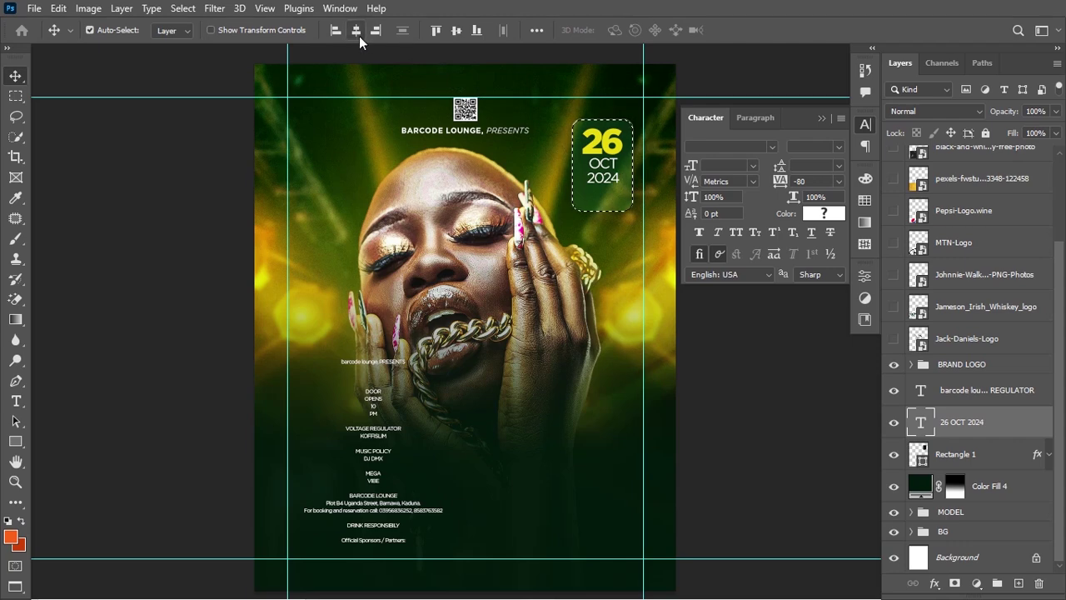
left_click(457, 31)
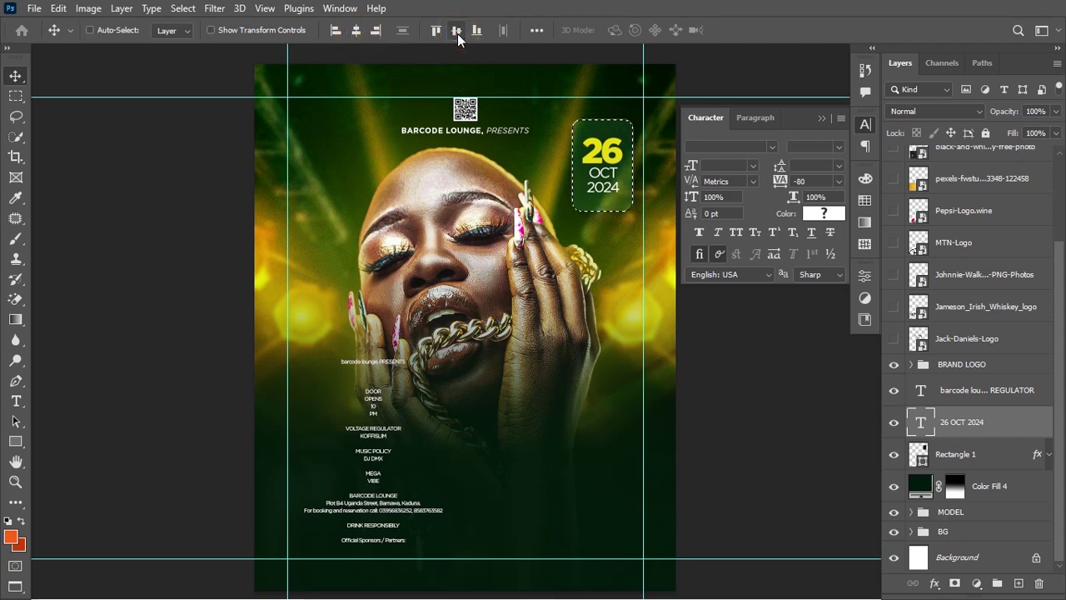
key("ctrl+d")
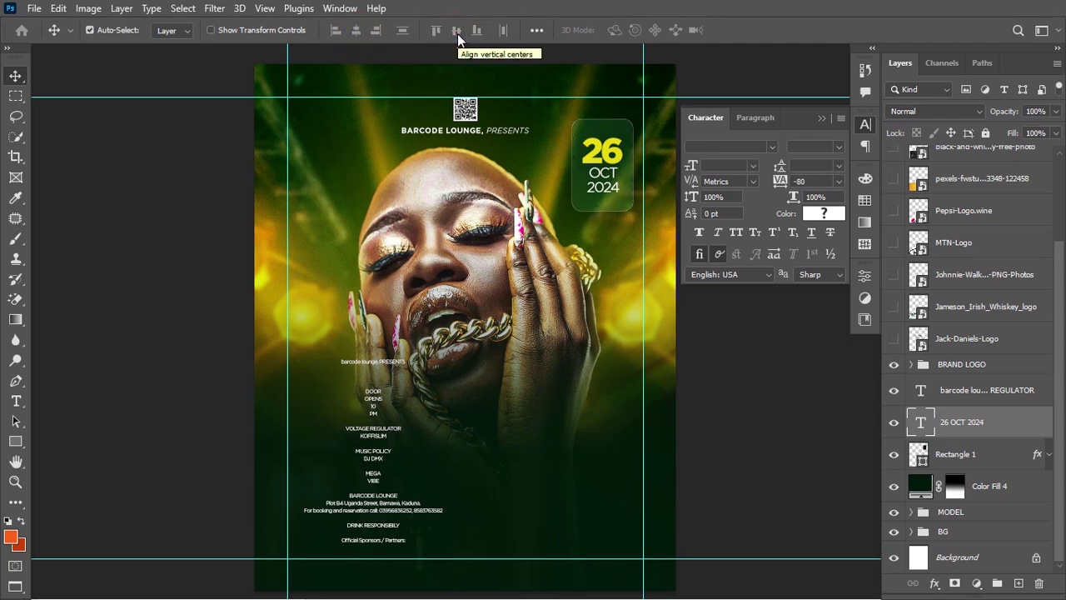
- Scale the date text and its rounded card together to about 69% and align them against the right vertical guide
left_click(997, 466, "ctrl")
key("ctrl+t")
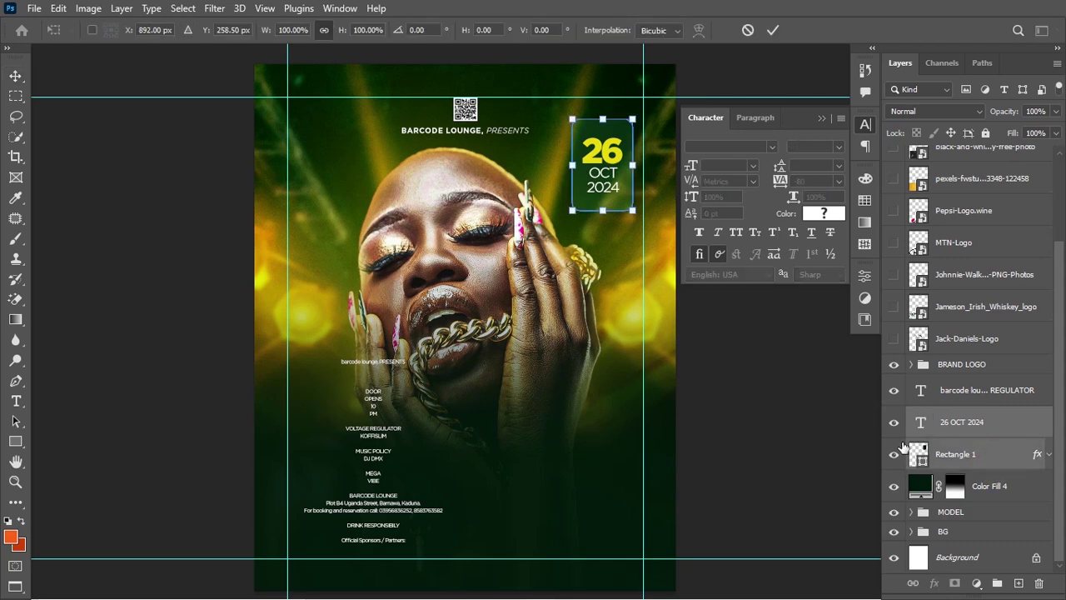
left_click_drag(632, 208, 606, 172)
left_click_drag(589, 138, 600, 207)
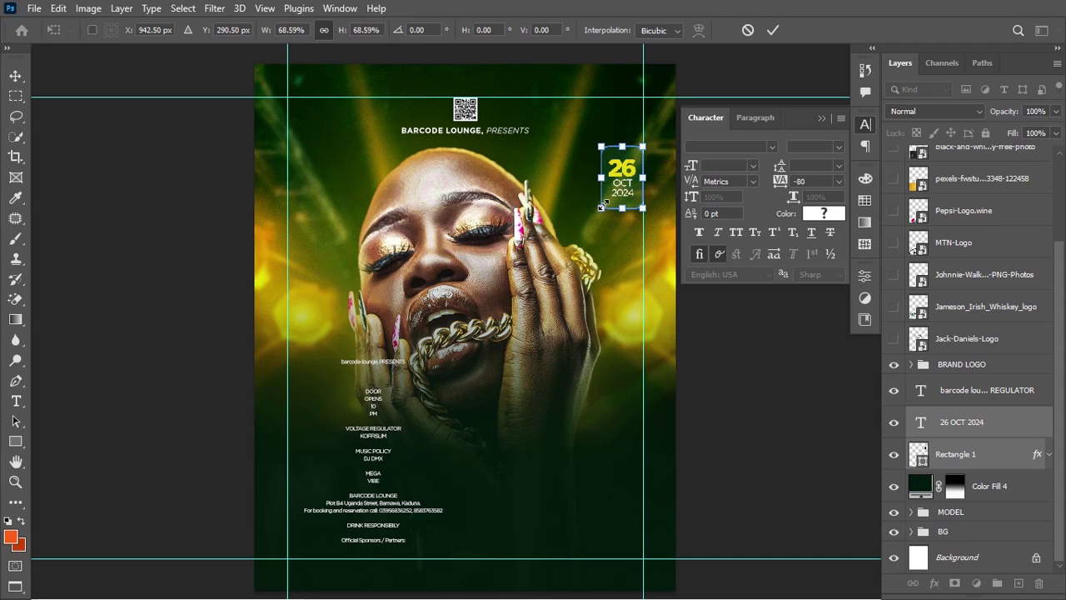
key("Return")
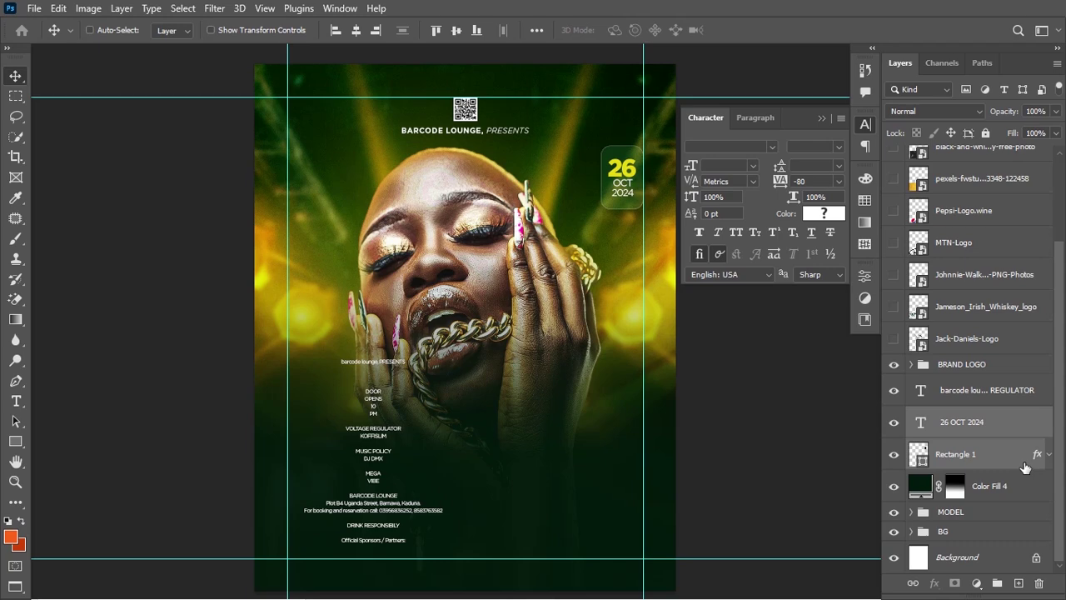
- Group the date text with its rounded card and name the group DATE
key("ctrl+g")
double_click(964, 463)
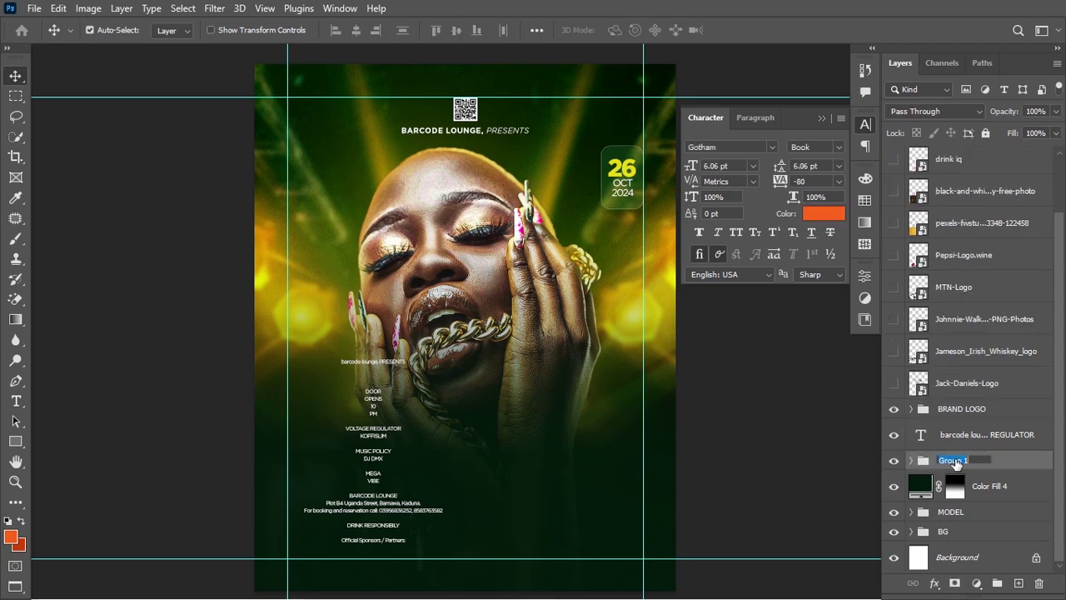
type("DATE")
key("Return")
- Duplicate the DATE group and rename the copy TIME
key("ctrl+j")
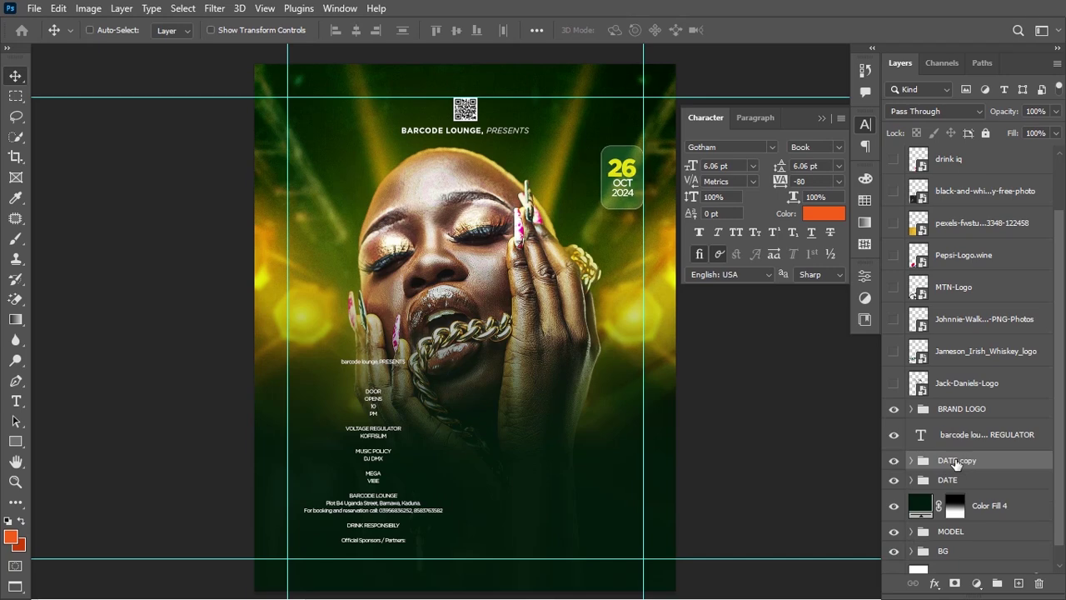
double_click(956, 463)
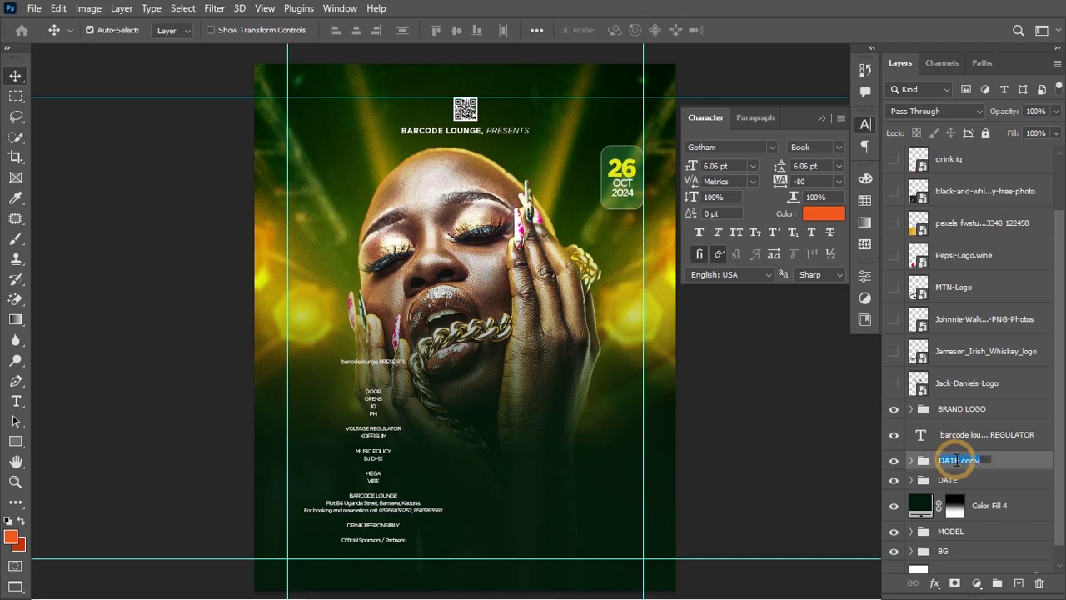
type("TIME")
key("Return")
- Place the TIME card directly below the date card and change its text to DOOR OPENS 10 PM
key("ctrl+t")
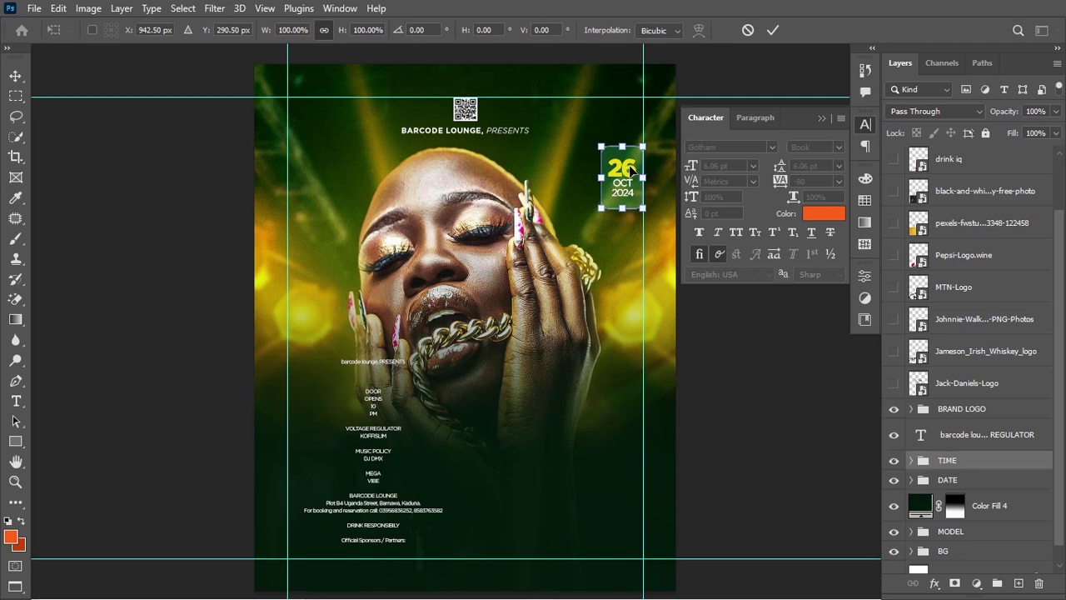
left_click_drag(630, 169, 631, 243)
key("Return")
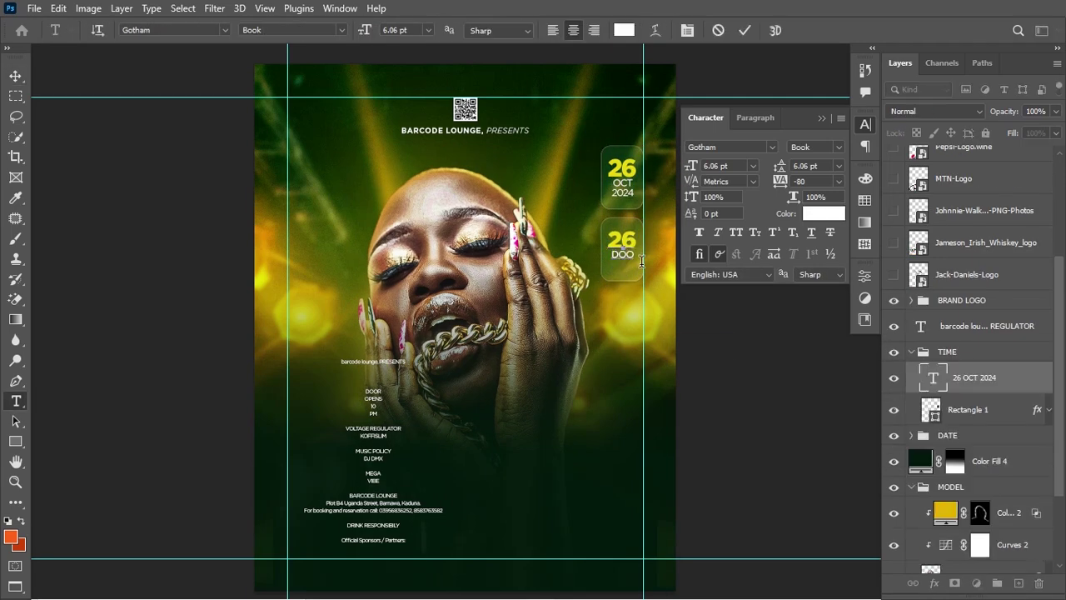
type("PM")
key("ctrl+Return")
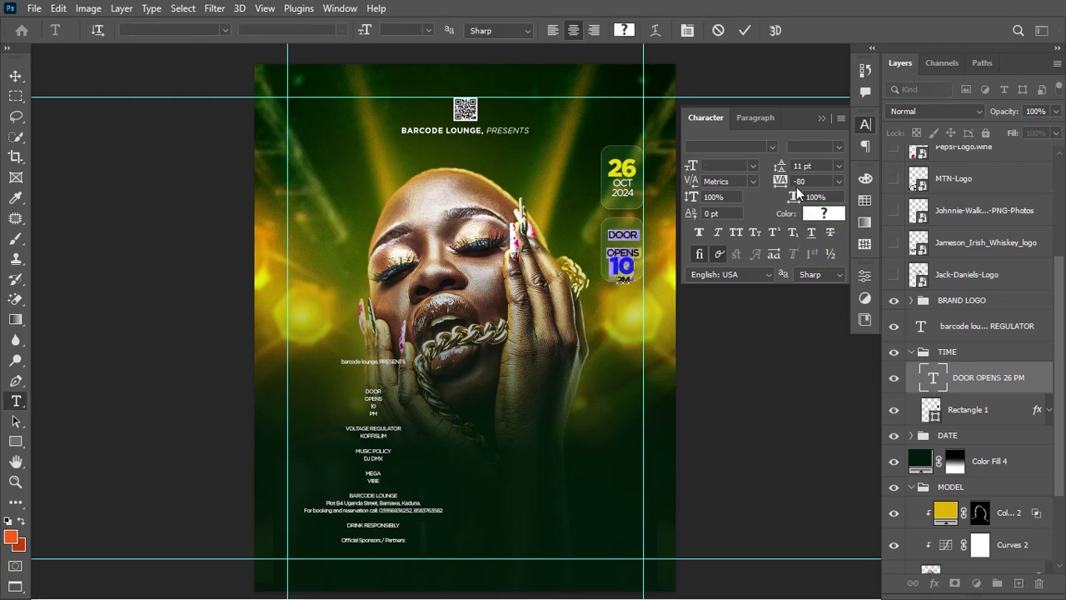
- Place a copy of the date card left of the model's head and replace its text with the VOLTAGE REGULATOR and MUSIC POLICY credits at 3.24 pt
key("ctrl+t")
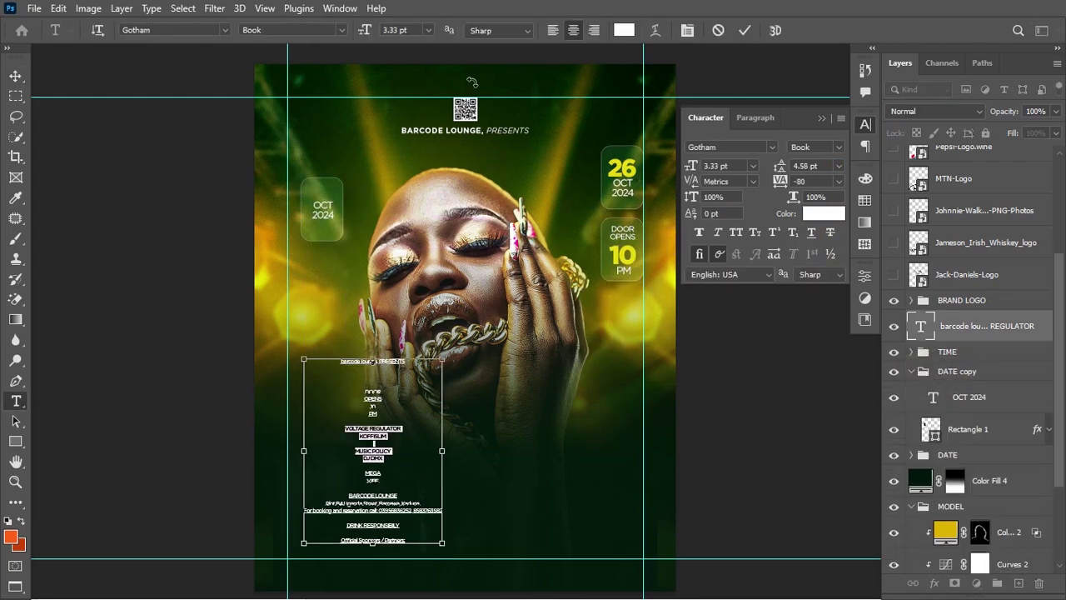
left_click_drag(386, 440, 331, 217)
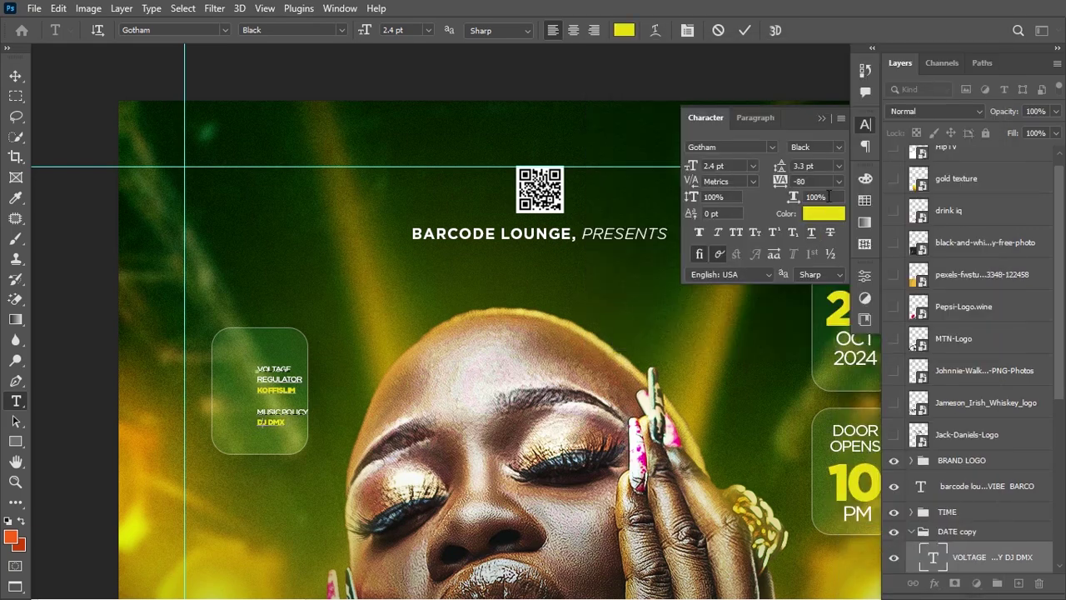
key("ctrl+a")
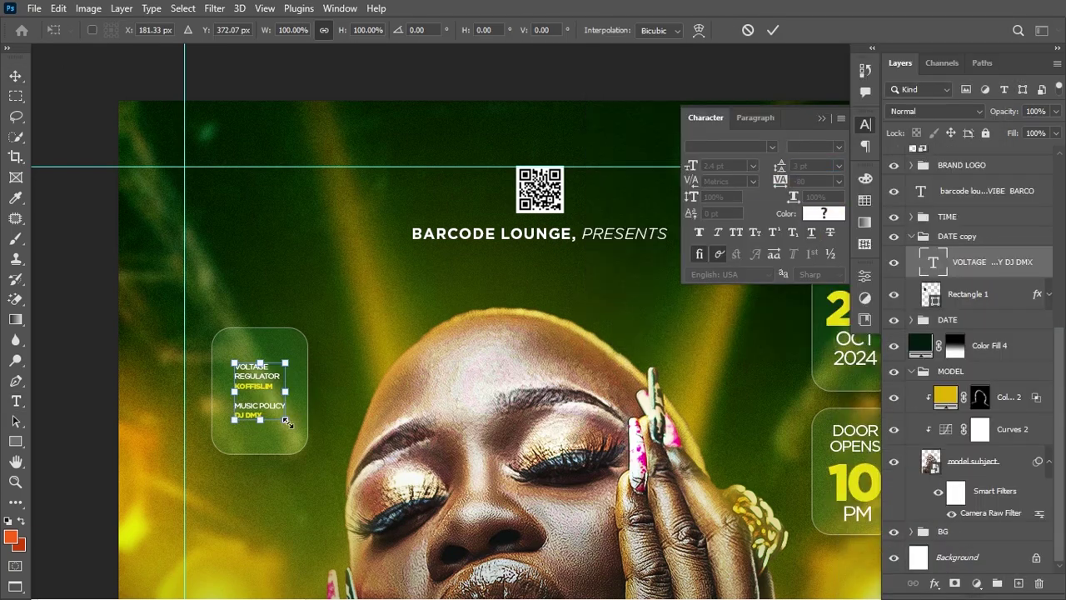
key("ctrl+0")
key("t")
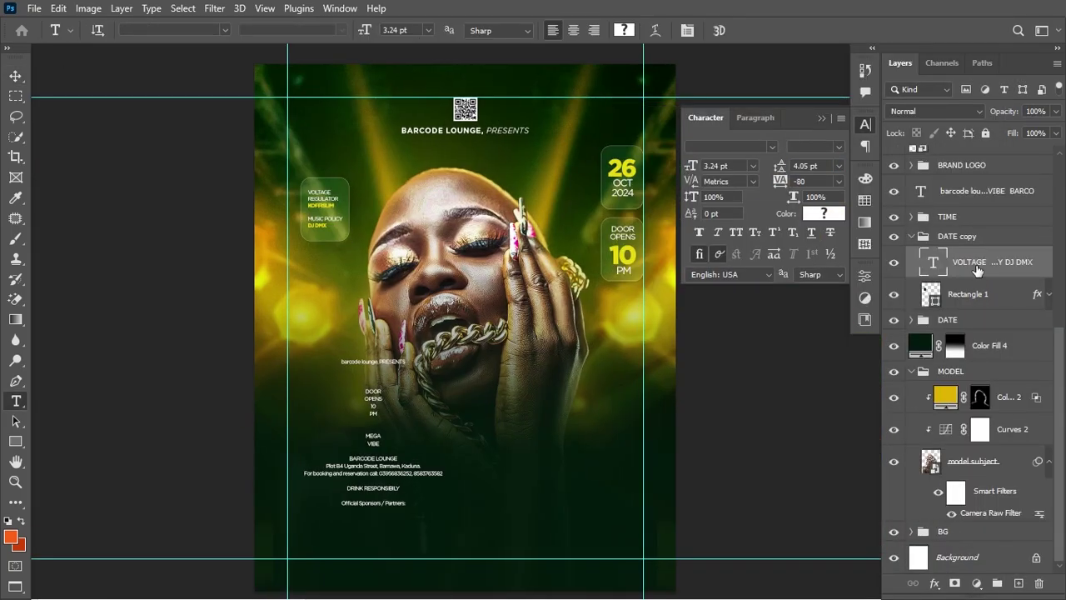
- Rename the DATE copy group as MC N DJ, and collapse it and the MODEL group
left_click(956, 238)
double_click(956, 237)
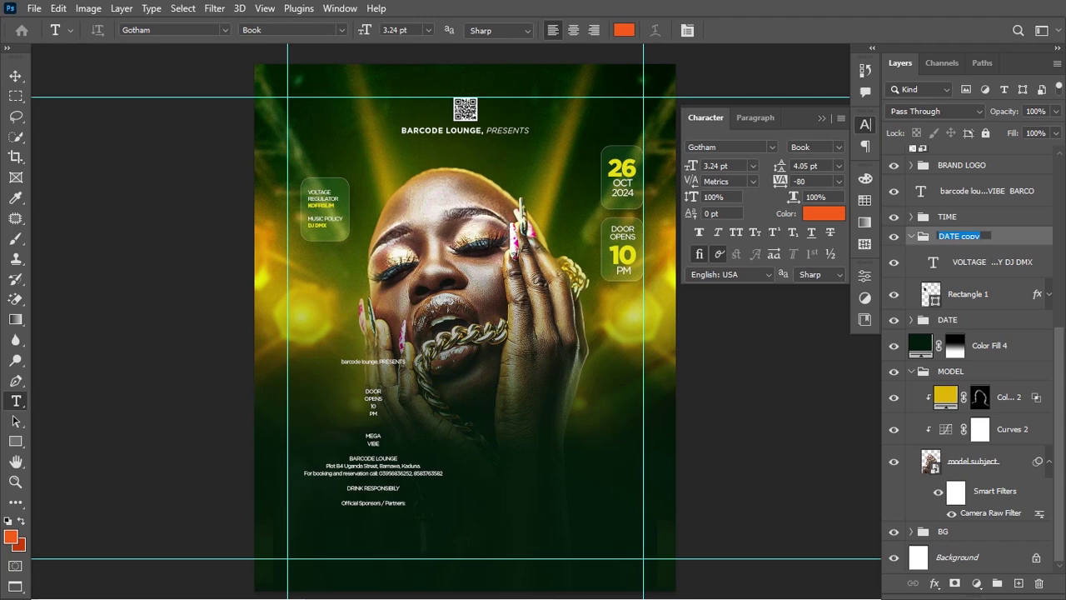
type("MC N DJ")
key("Return")
left_click(911, 237)
left_click(911, 372)
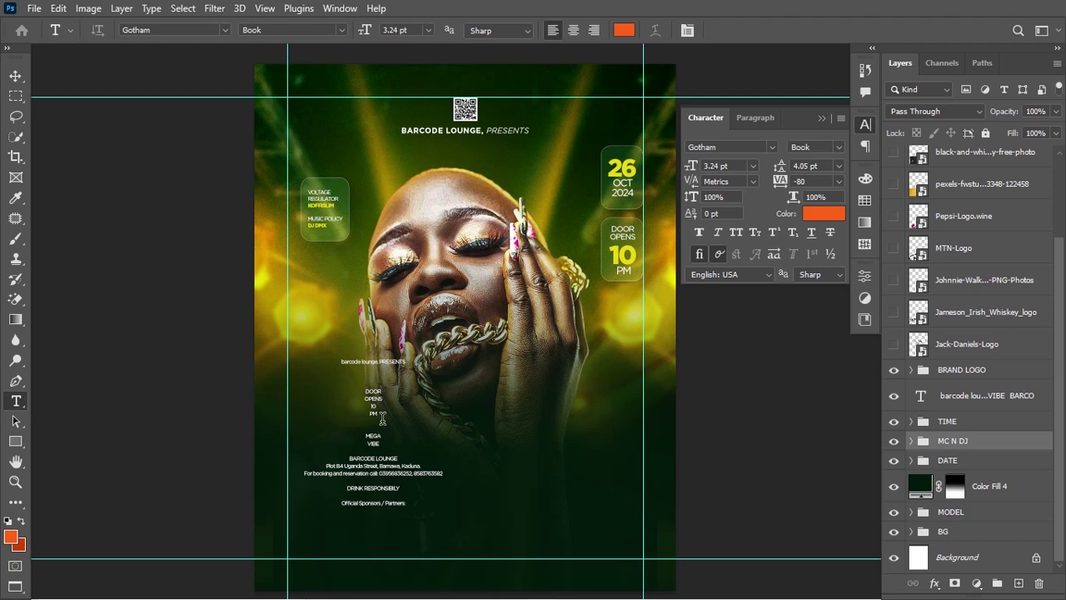
- Delete the PRESENTS and DOOR OPENS 10 PM lines from the remaining event text block
left_click_drag(382, 419, 323, 356)
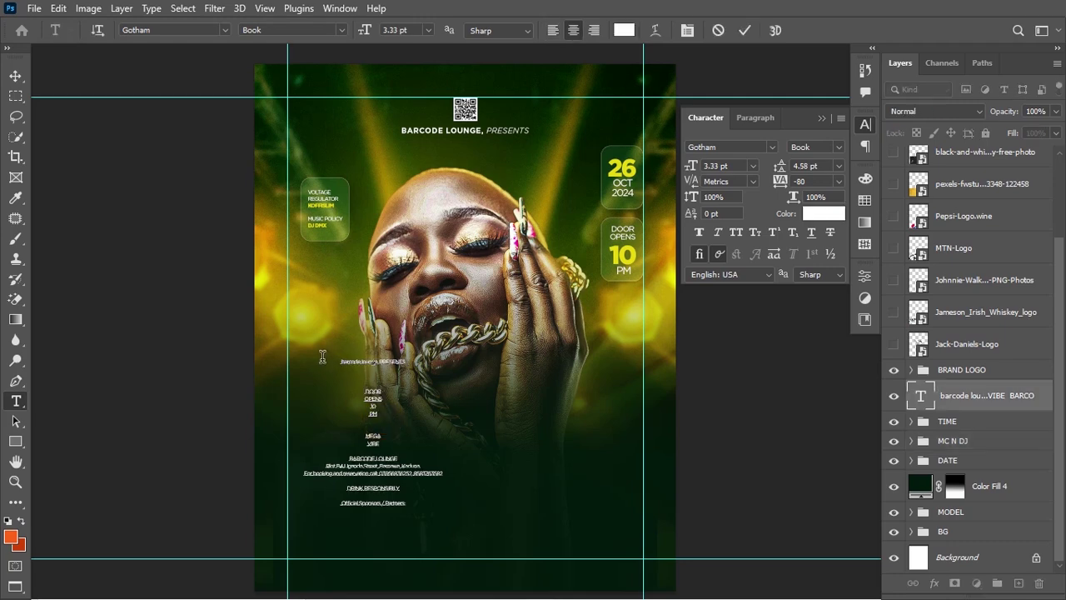
key("BackSpace")
key("Delete")
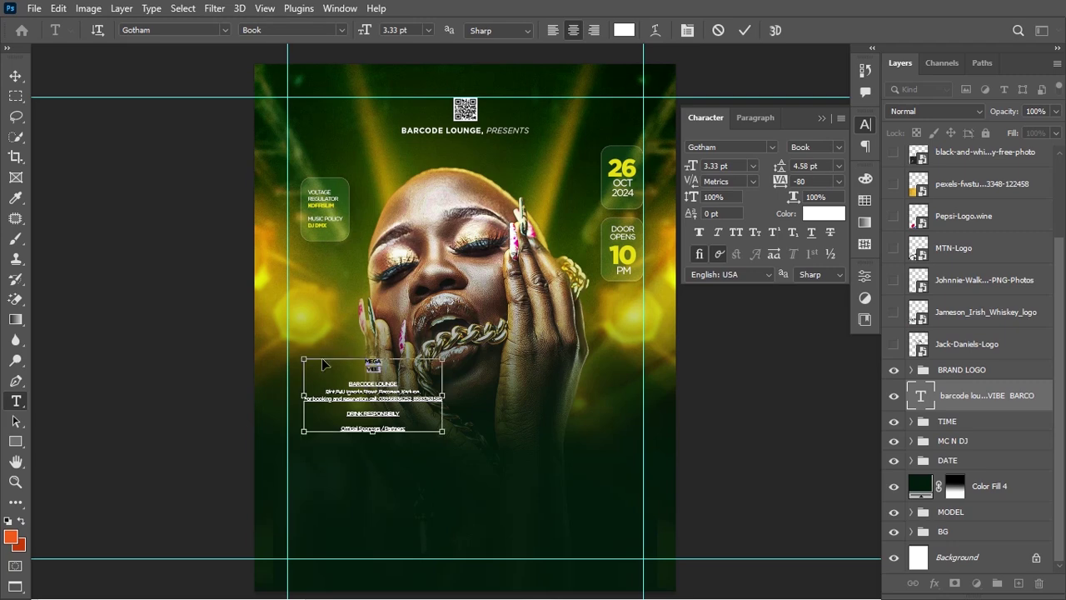
- Cut the MEGA VIBE lines out of the event text block and remove the leftover blank line
key("ctrl+x")
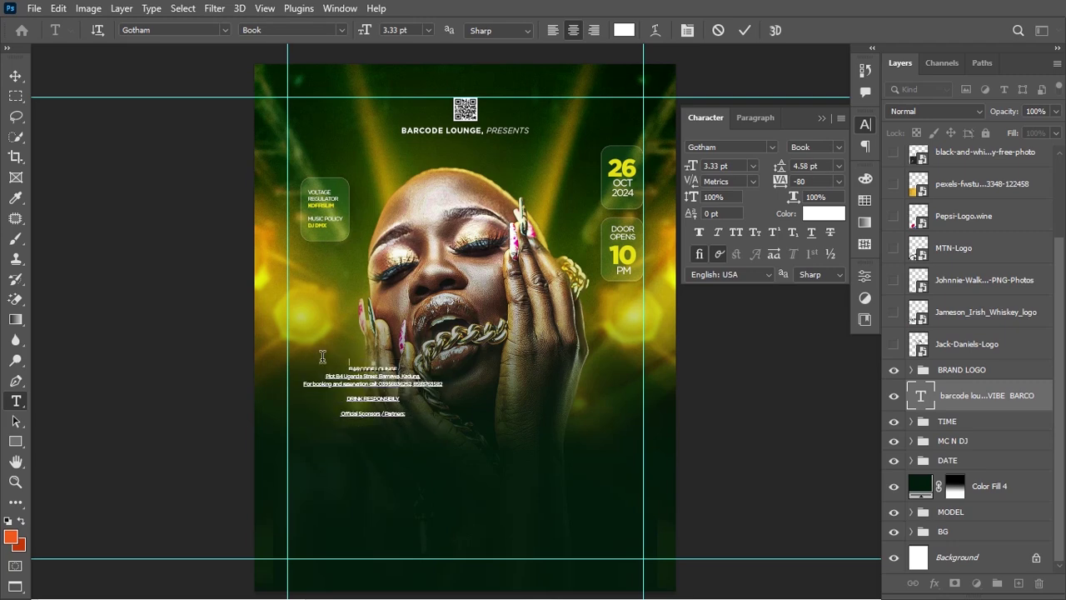
key("Delete")
key("ctrl+Return")
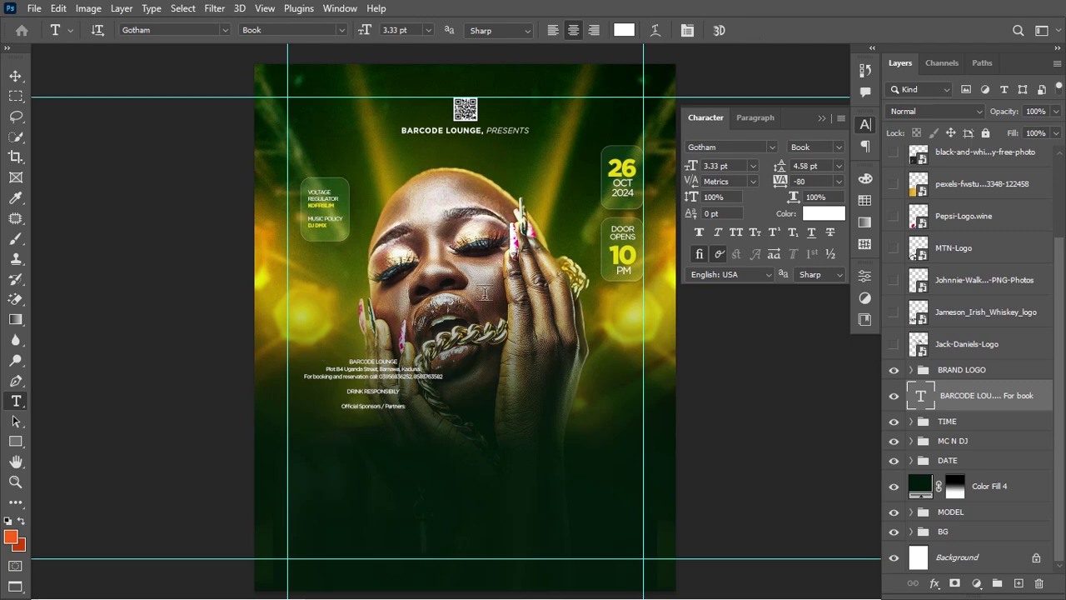
- Move the venue and contact text block about 310 px down and 55 px across, into the flyer's dark lower area
key("ctrl+t")
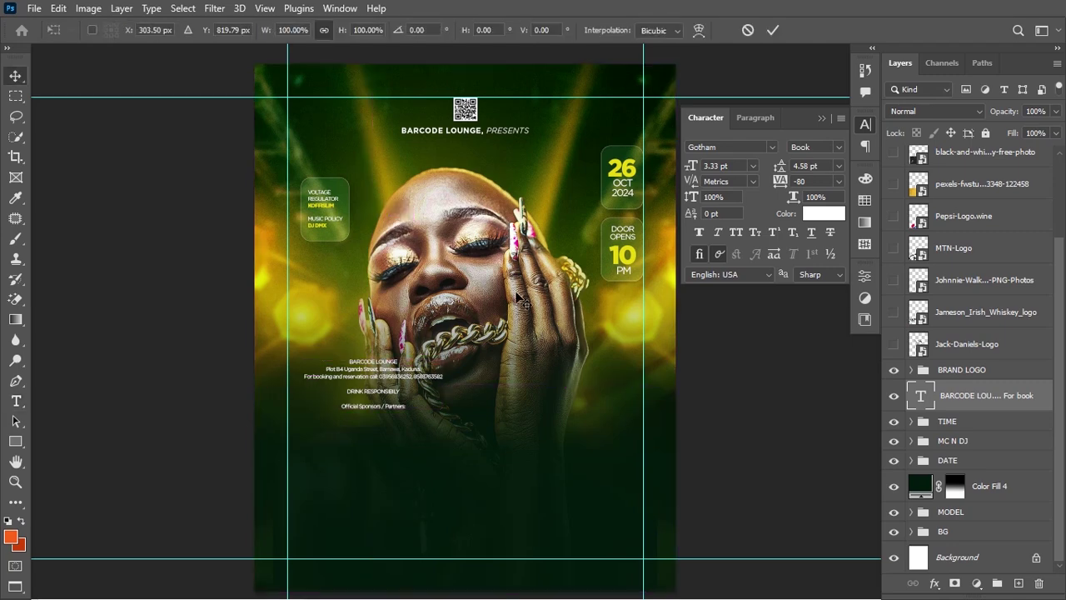
left_click_drag(401, 414, 418, 520)
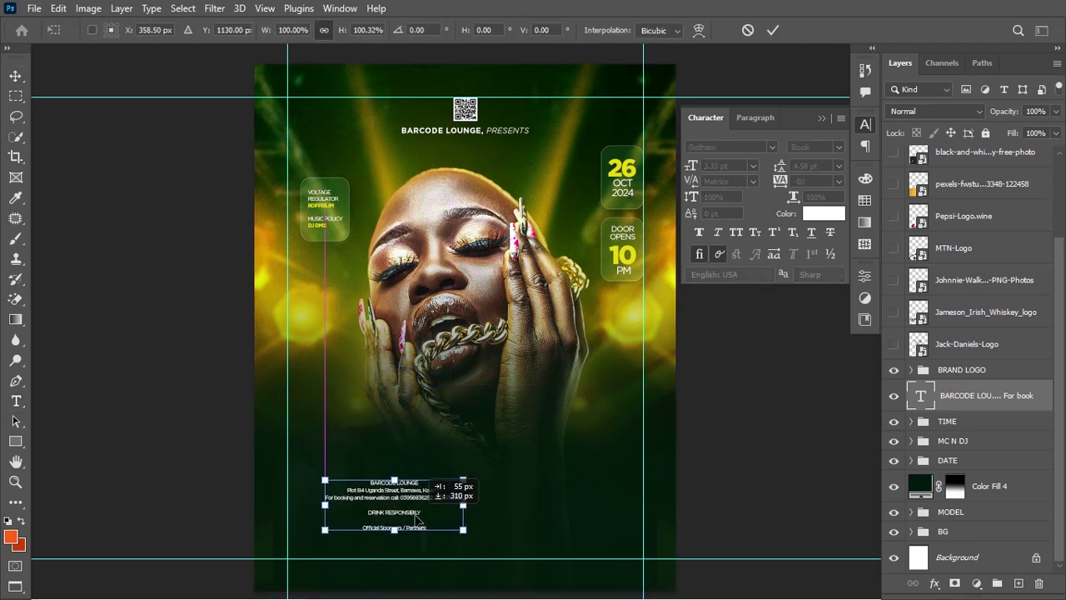
key("Return")
- Add a separate text layer over the model by pasting the copied title MEGA VIBE on two lines
key("t")
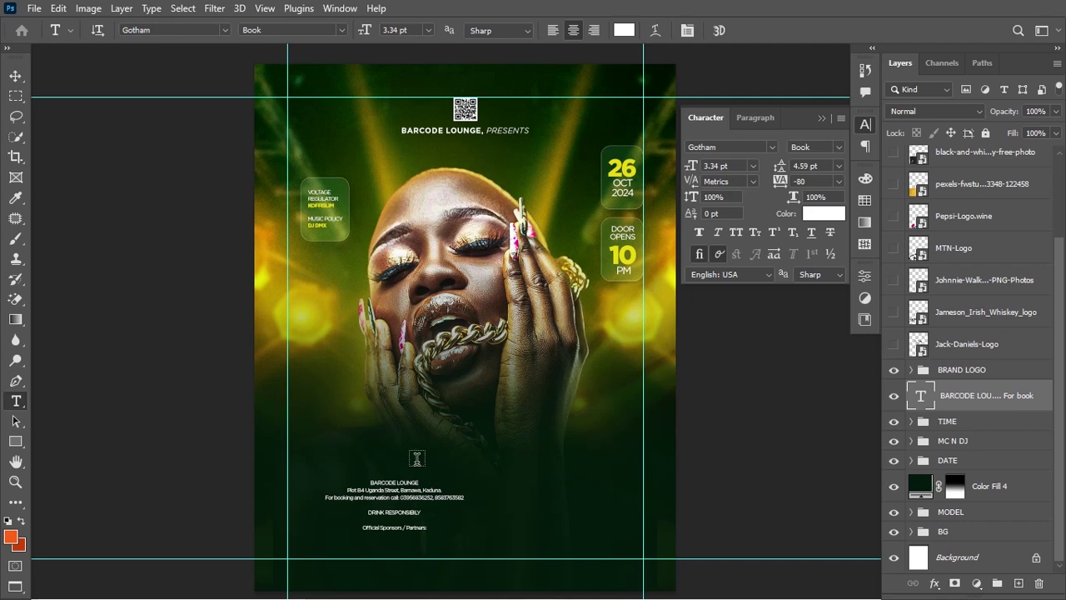
left_click(374, 351)
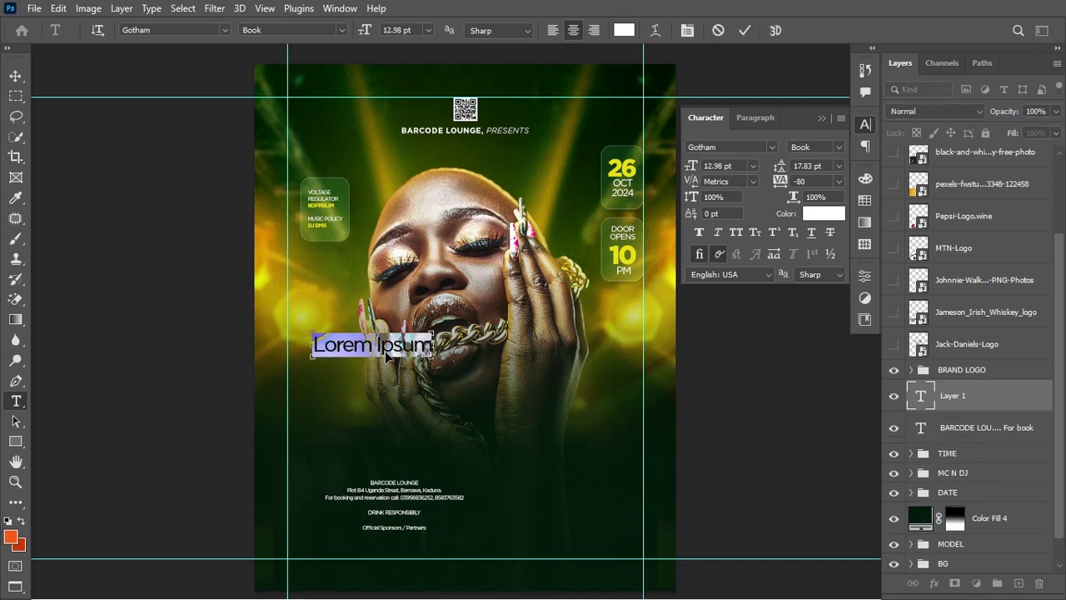
key("ctrl+v")
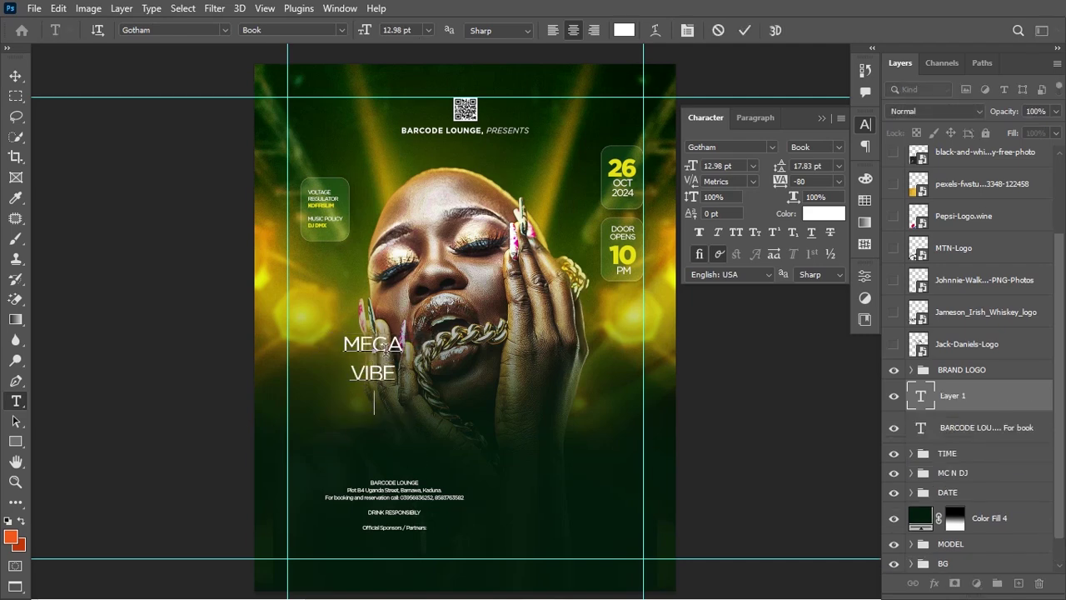
key("ctrl+Return")
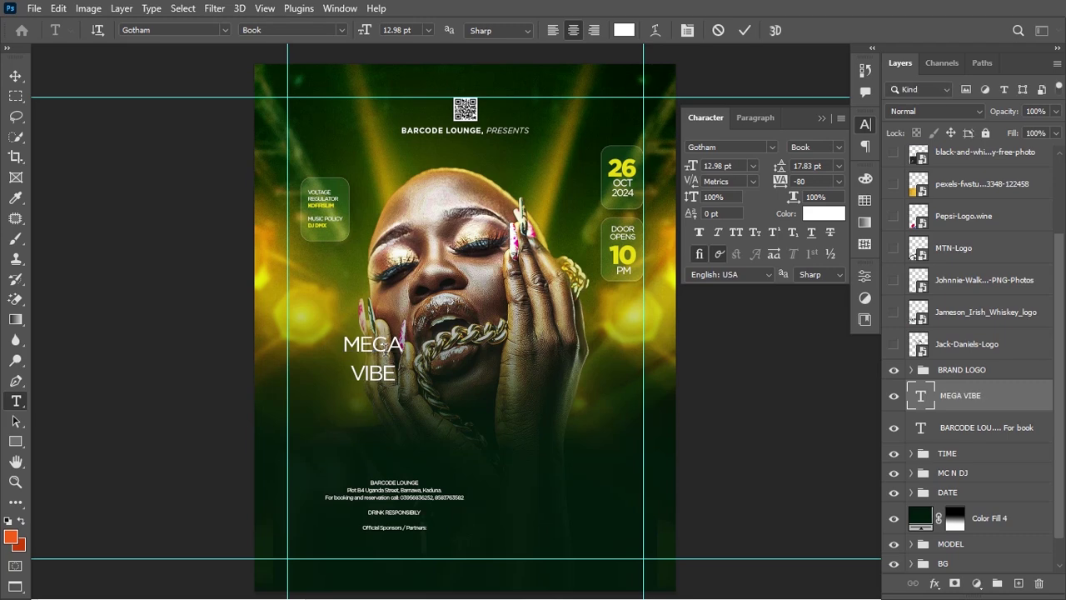
- Format the MEGA VIBE title in Vampire Wars Regular with faux bold and 11 pt leading
left_click(742, 146)
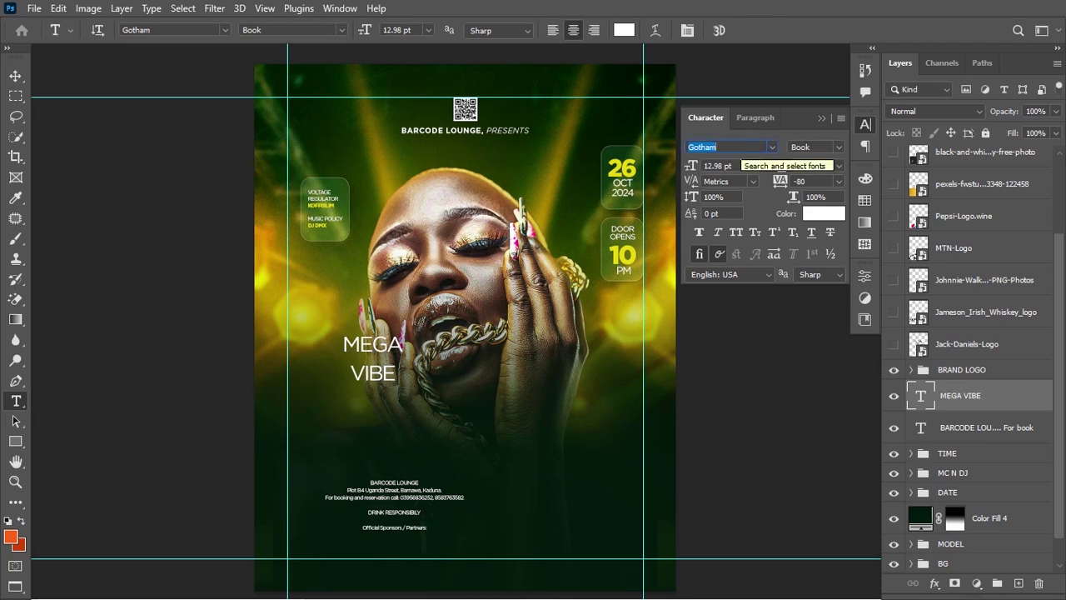
type("VAM")
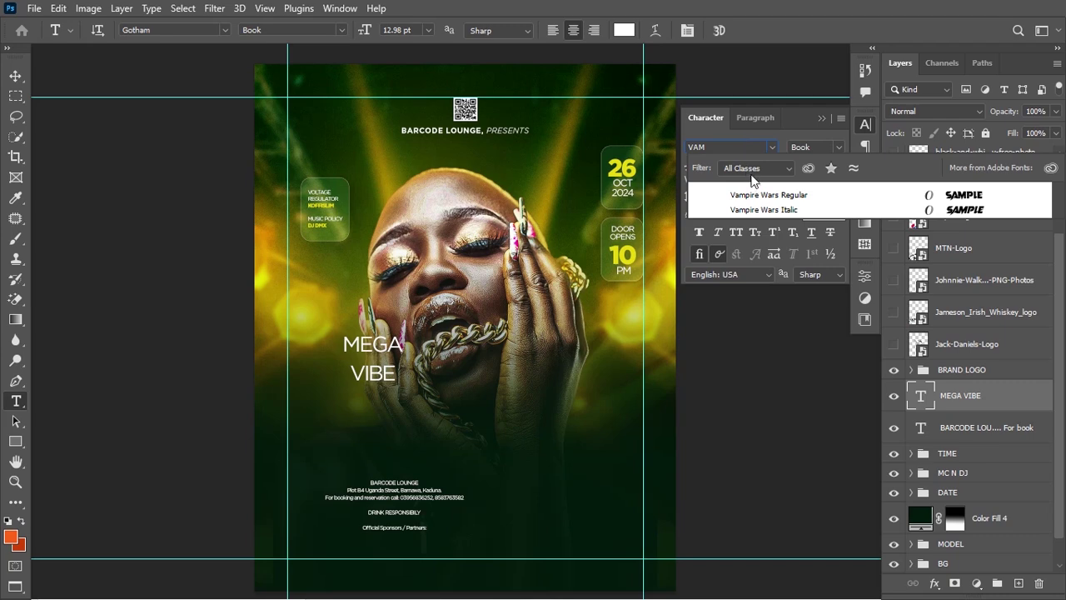
left_click(749, 194)
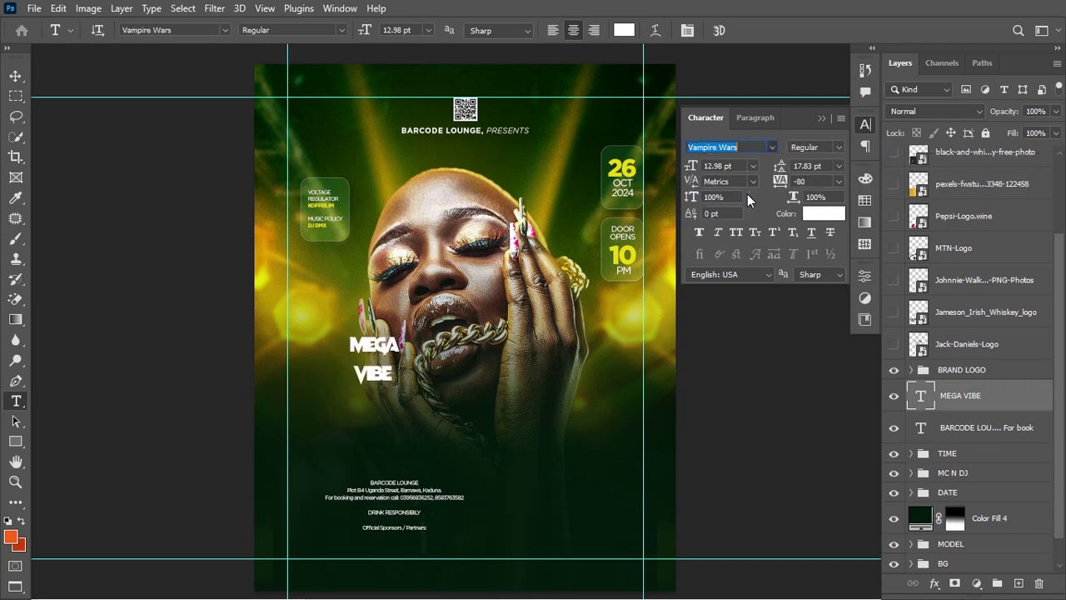
left_click(747, 194)
left_click(700, 234)
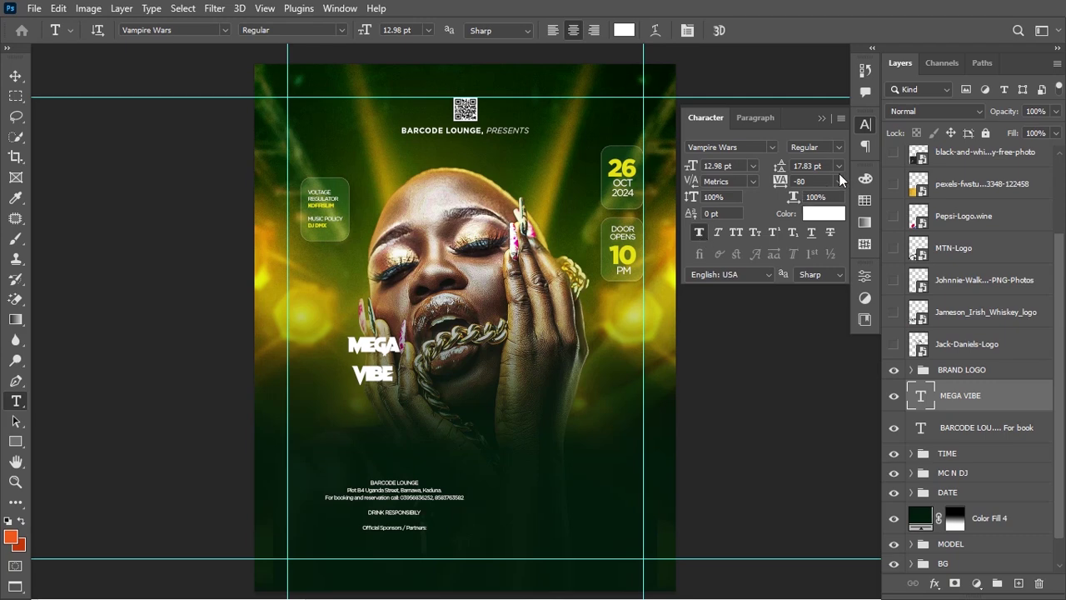
left_click_drag(788, 166, 783, 166)
- Scale the MEGA VIBE title up to about 428% and place it just below the model's mouth
key("ctrl+t")
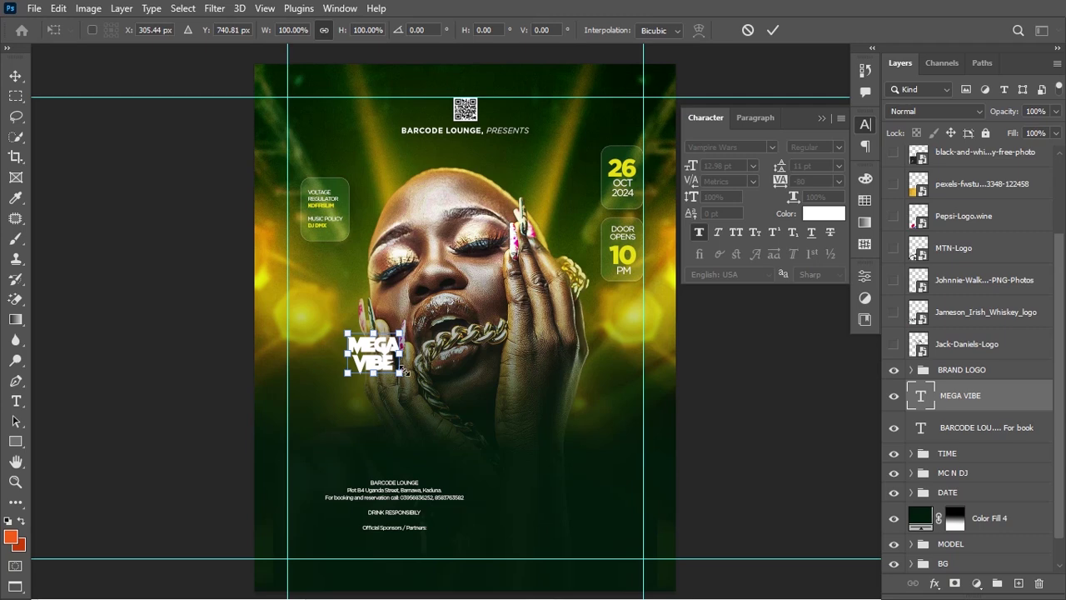
left_click_drag(406, 372, 623, 439)
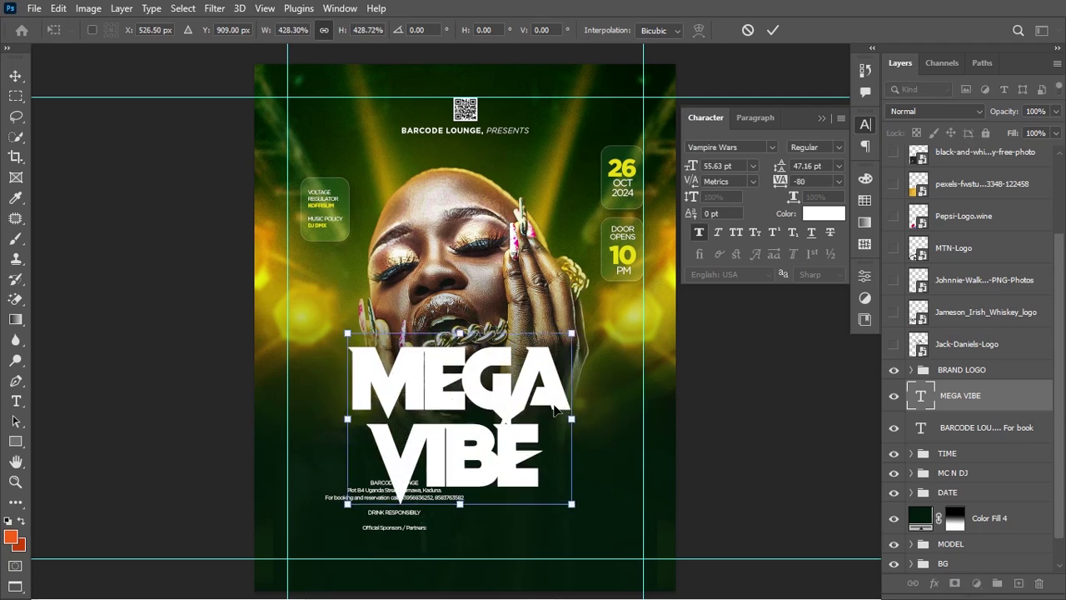
left_click_drag(554, 397, 556, 425)
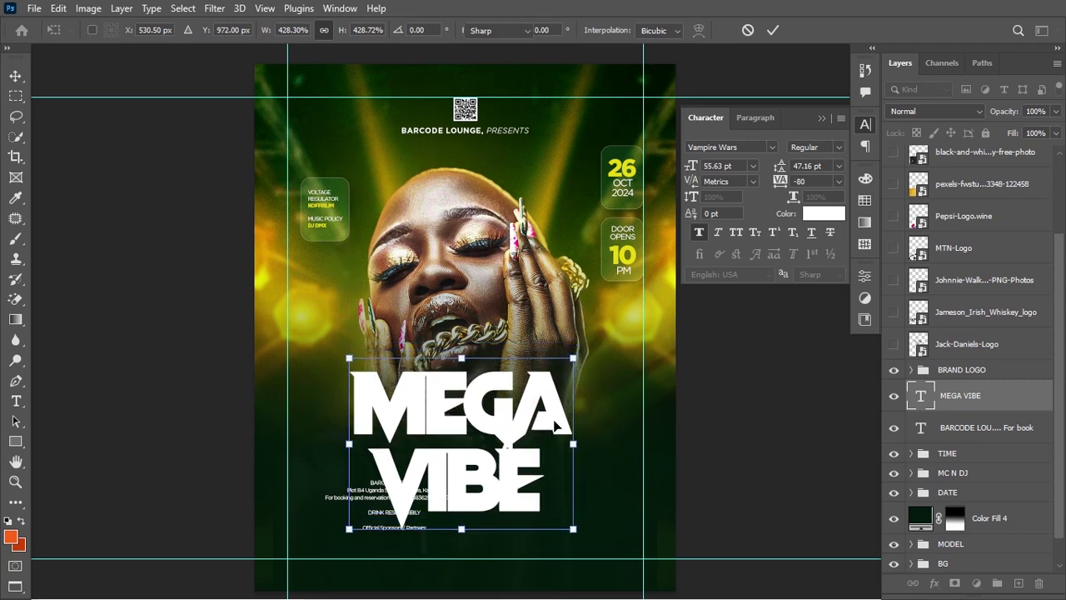
key("Return")
- Centre the MEGA VIBE title horizontally on the whole canvas and clear the selection
key("a")
key("ctrl+a")
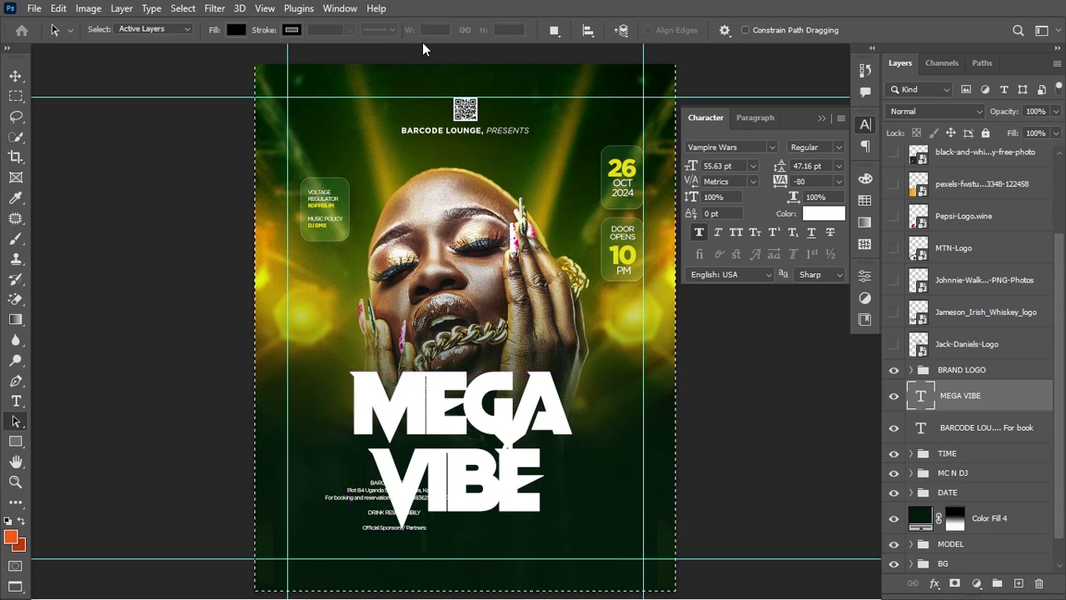
left_click(15, 76)
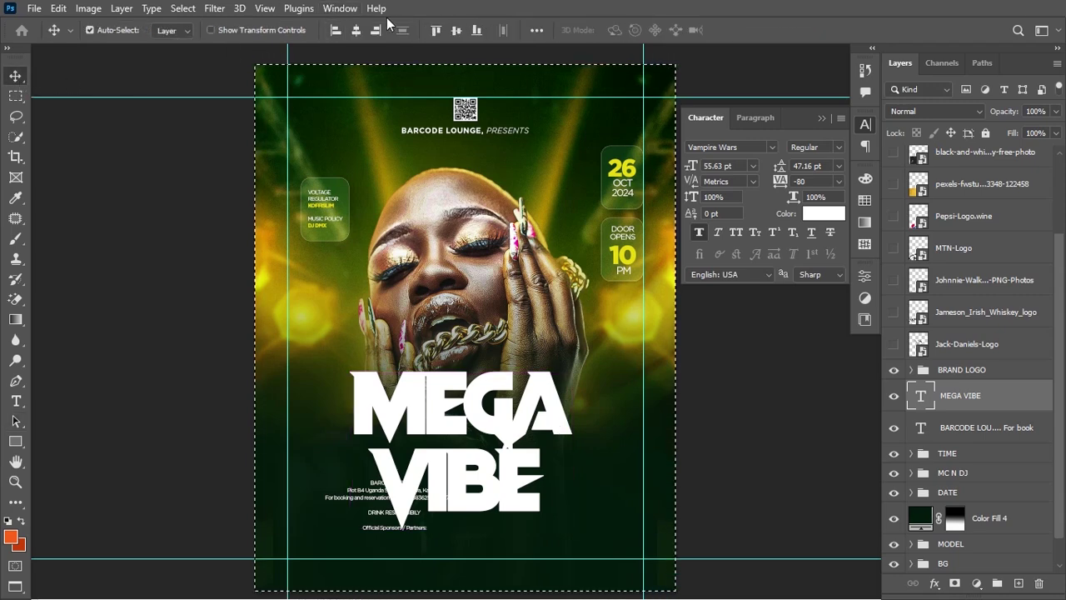
left_click(356, 30)
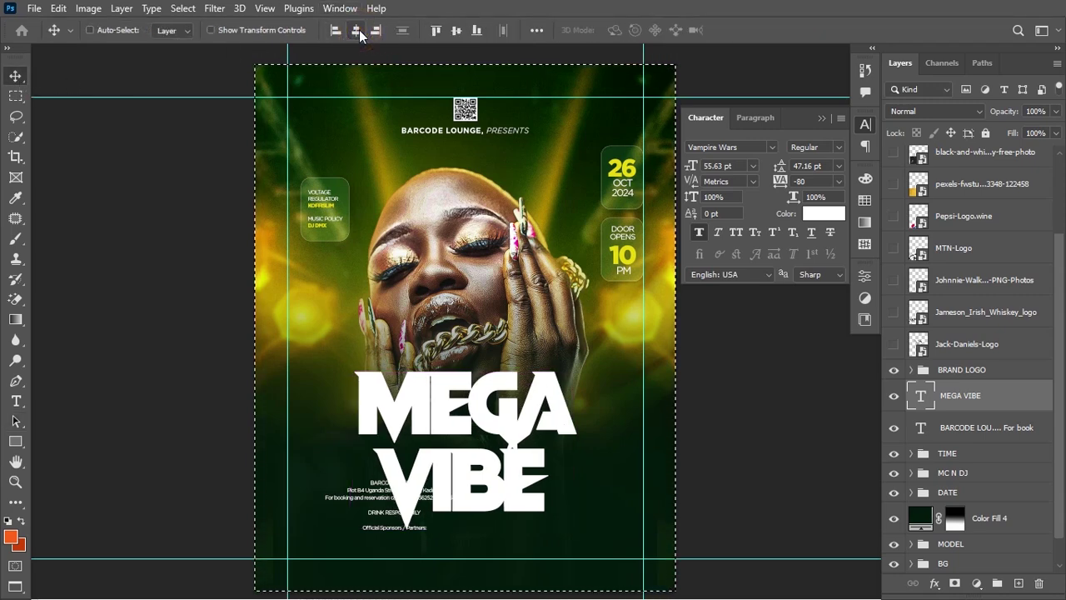
key("ctrl+d")
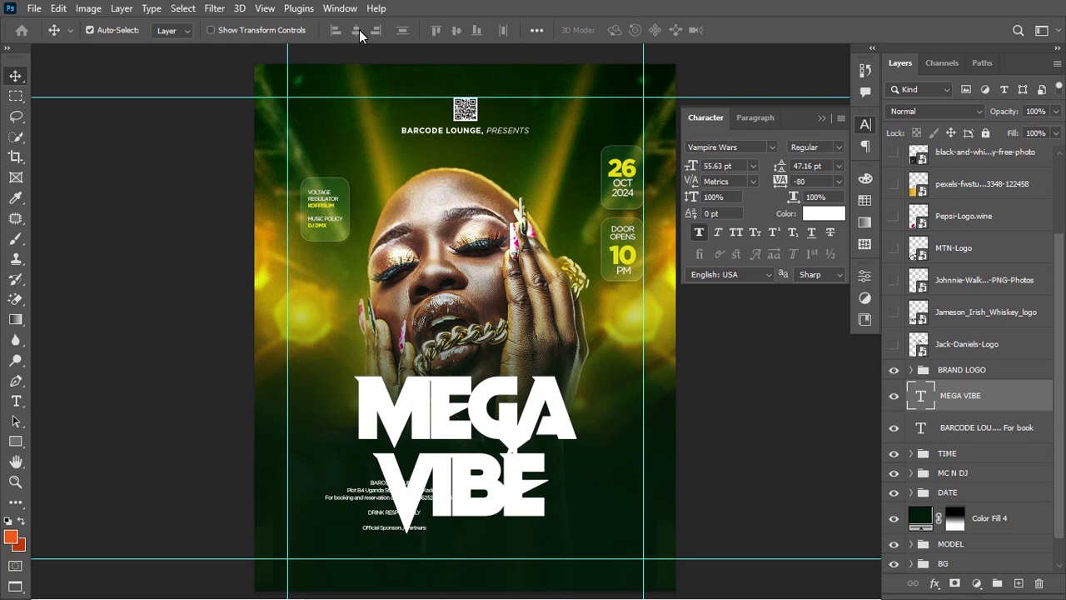
- Set the MEGA VIBE title's text colour to EFD03A
left_click(831, 216)
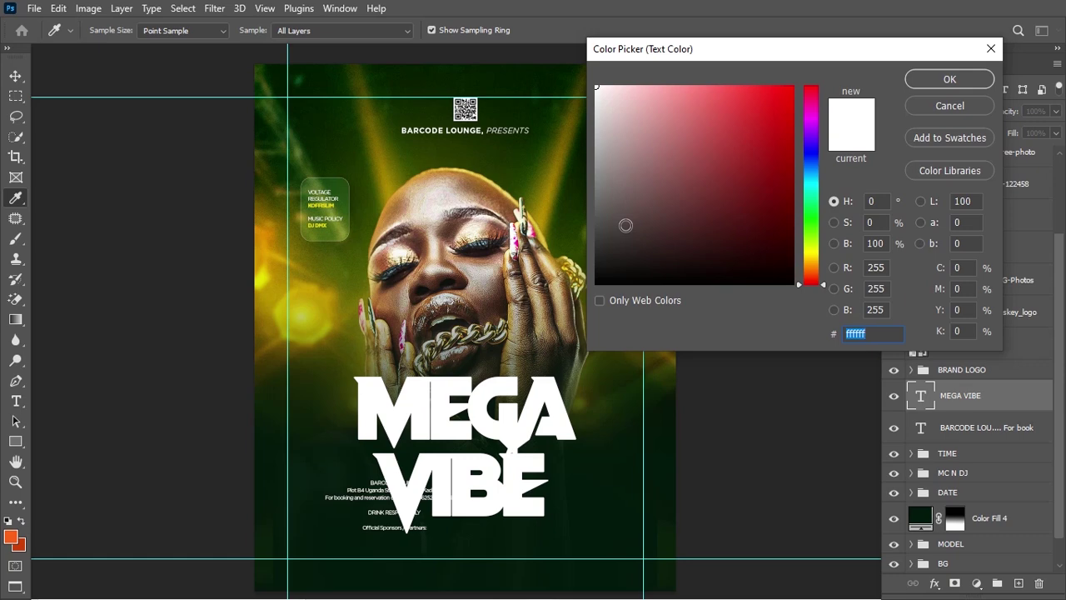
type("EF")
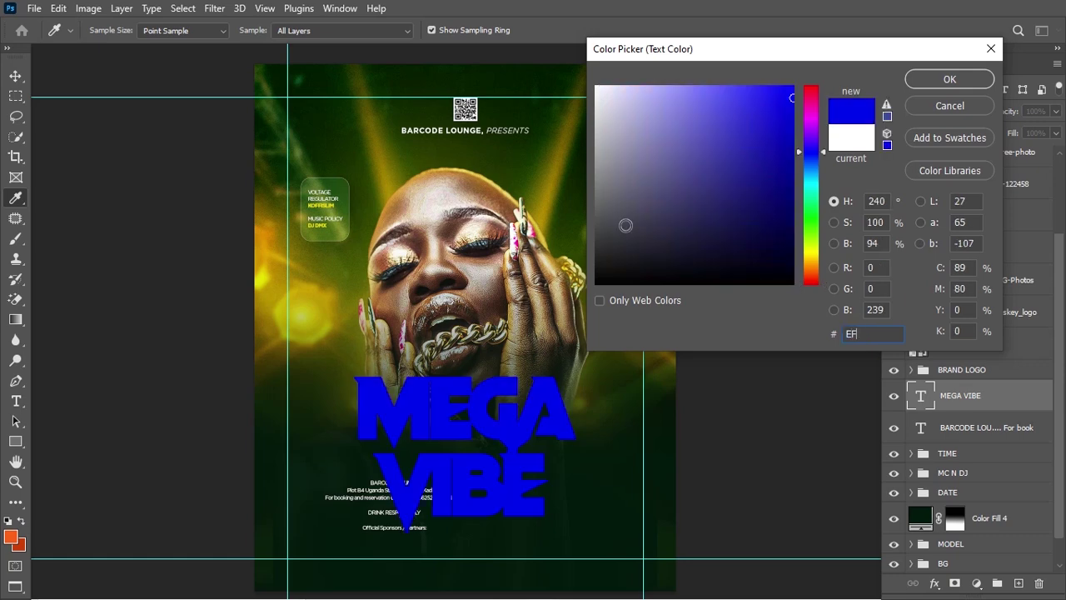
type("D")
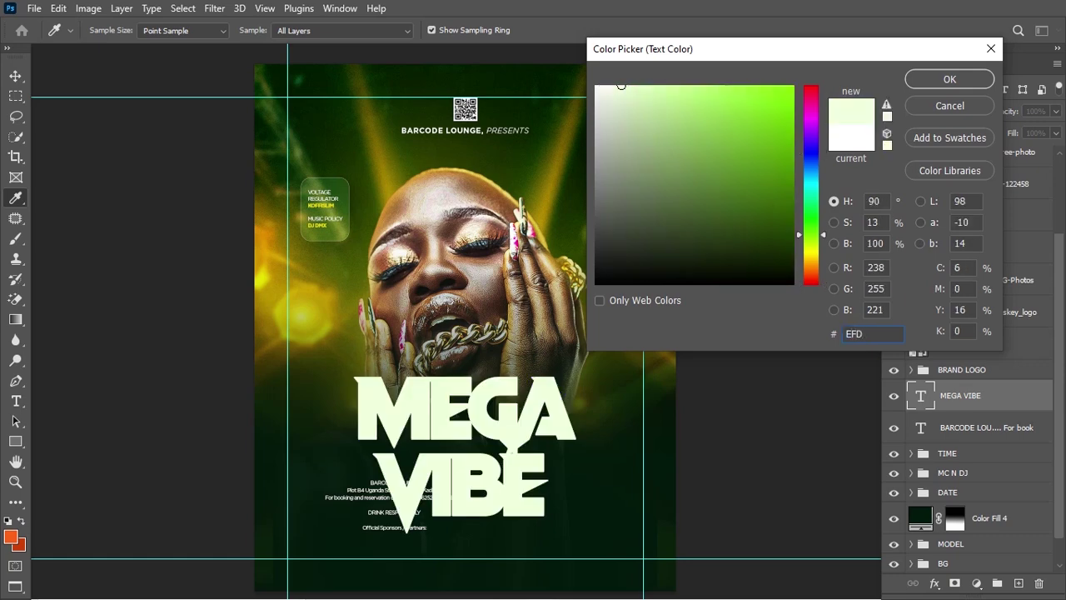
type("03A")
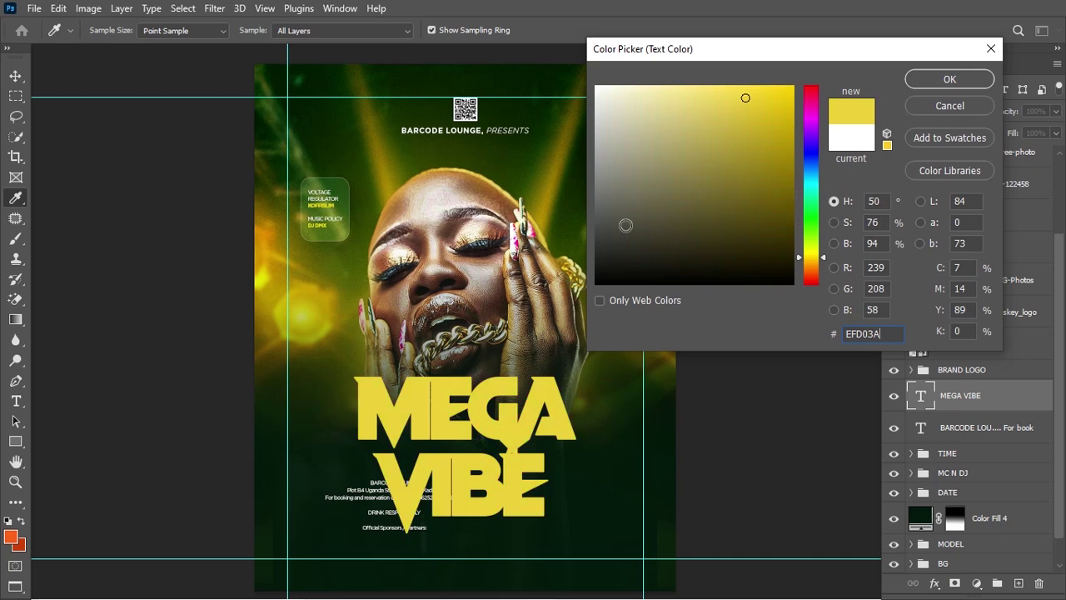
left_click(947, 81)
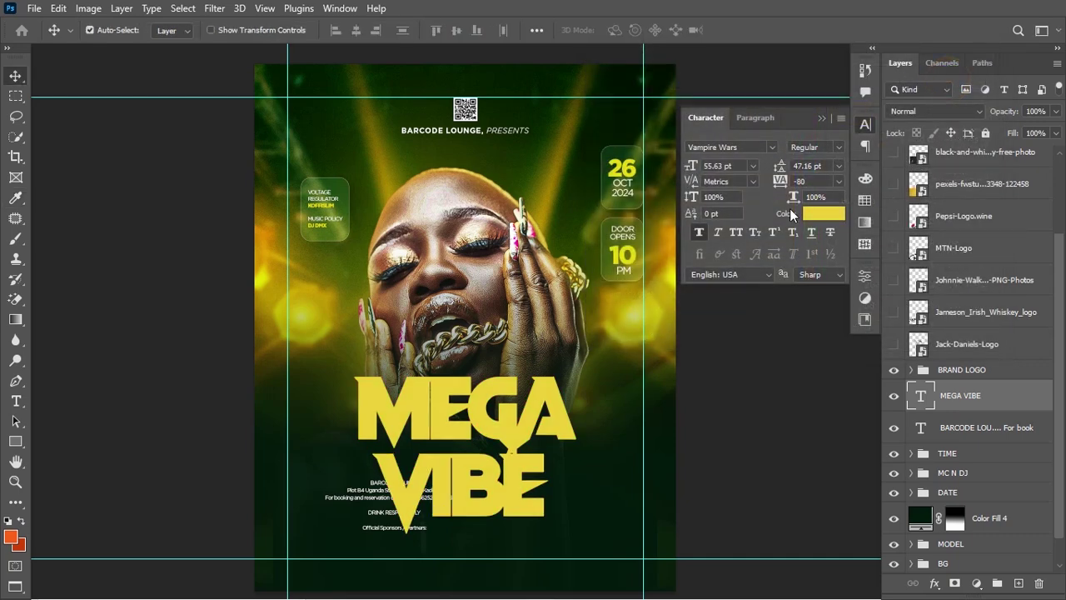
- Set the tracking of the MEGA VIBE title to -50
left_click(803, 183)
key("BackSpace")
key("BackSpace")
type("50")
key("Return")
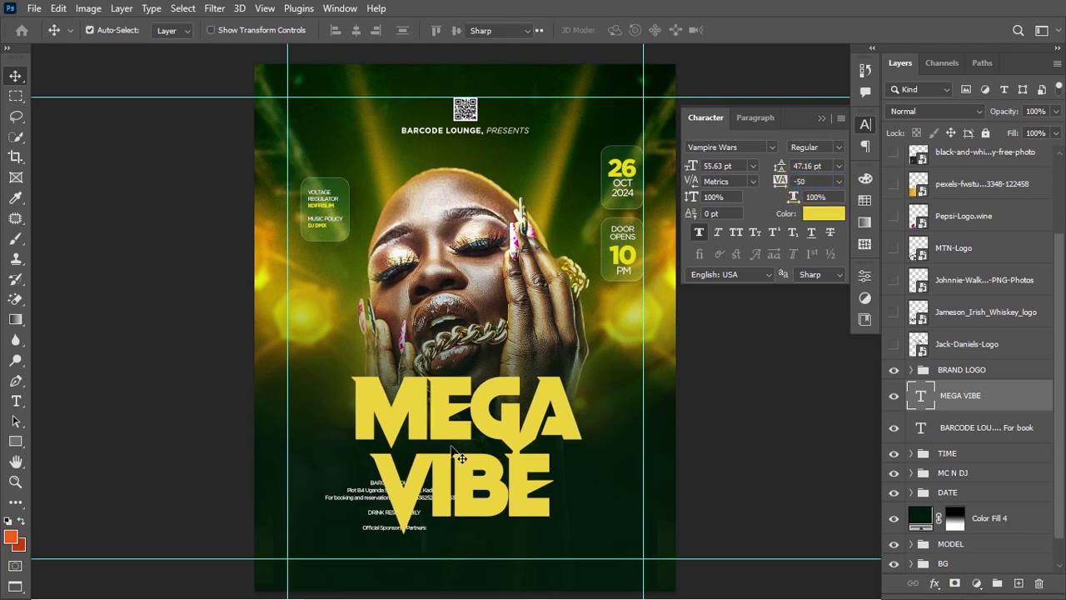
- Delete the word VIBE from the title so that the layer holds only MEGA
left_click(15, 401)
double_click(440, 497)
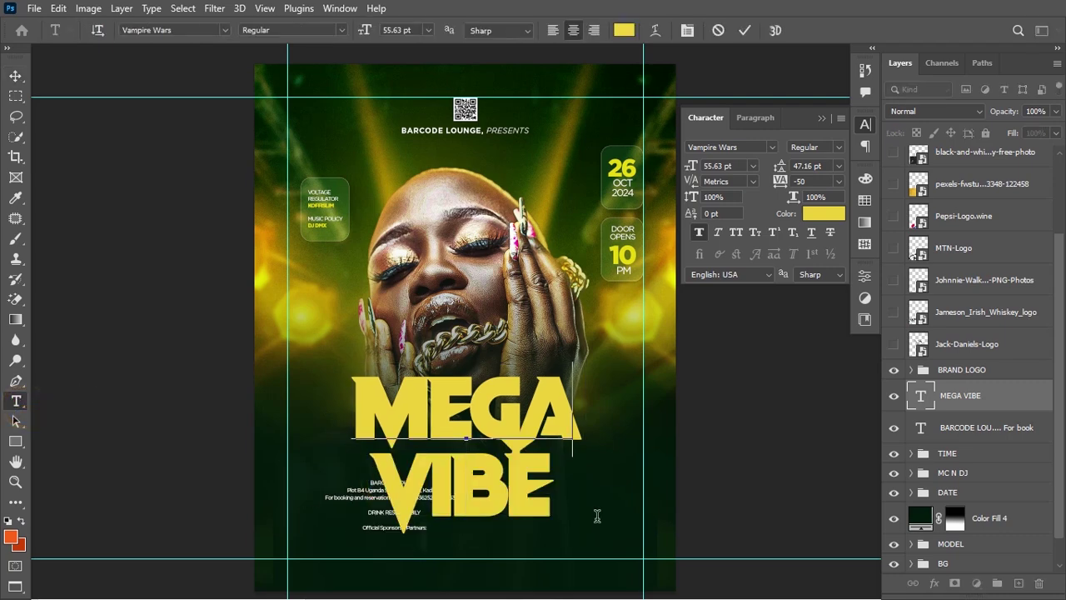
key("BackSpace")
key("ctrl+Return")
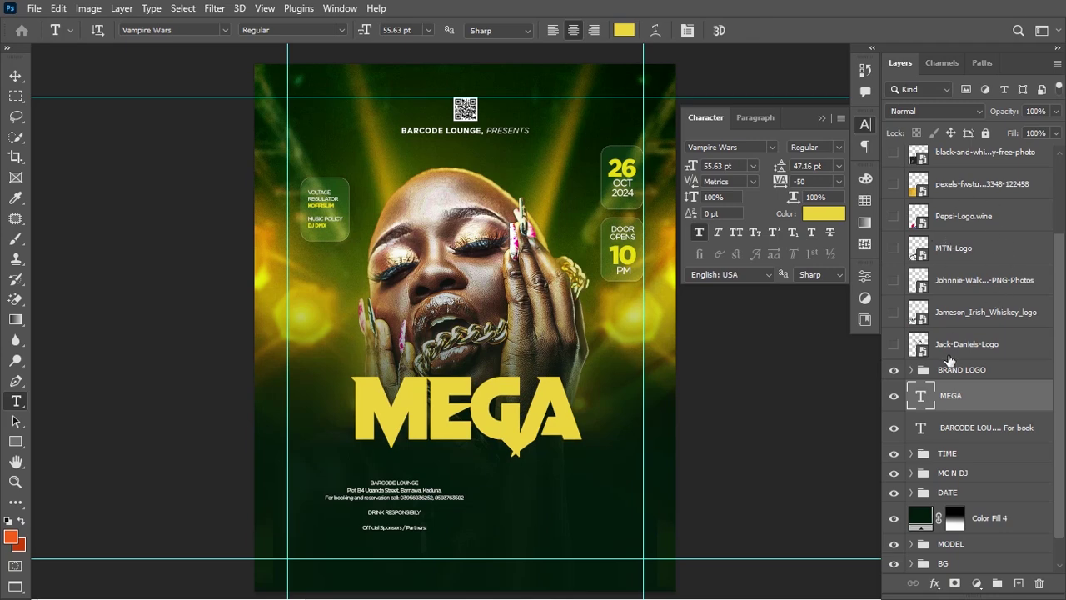
- Clip the hidden pexels gold texture to the MEGA text, making it visible and positioned over the whole title
left_click_drag(1000, 180, 988, 376)
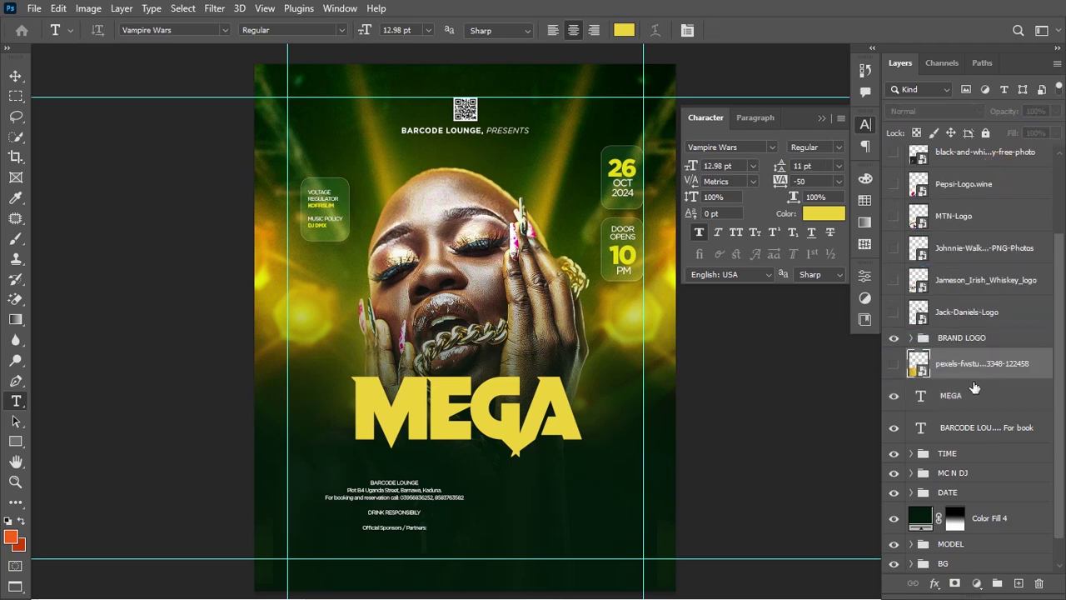
left_click(894, 363)
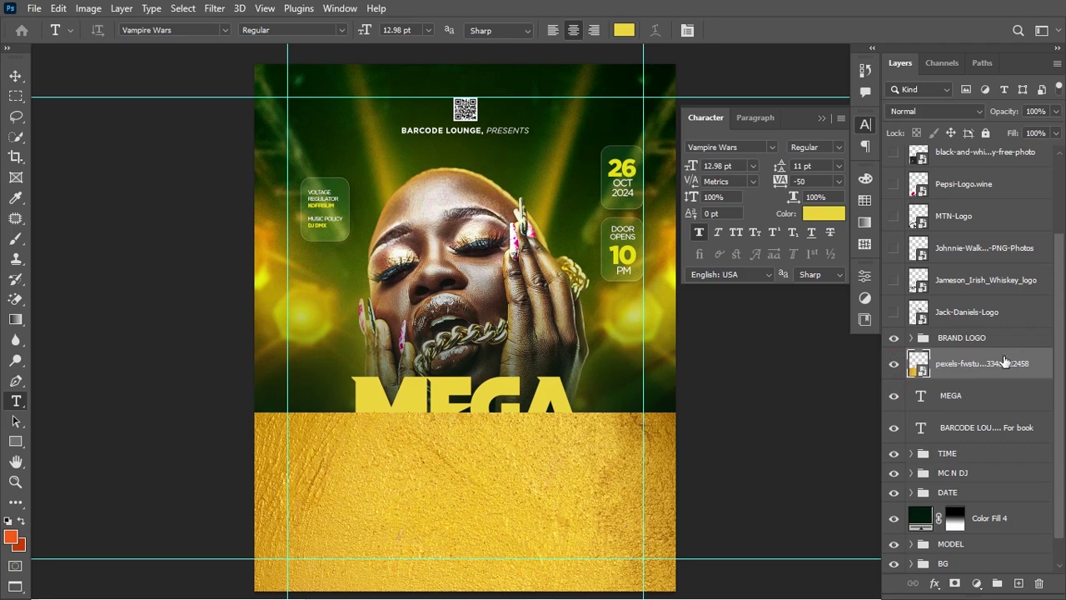
key("ctrl+t")
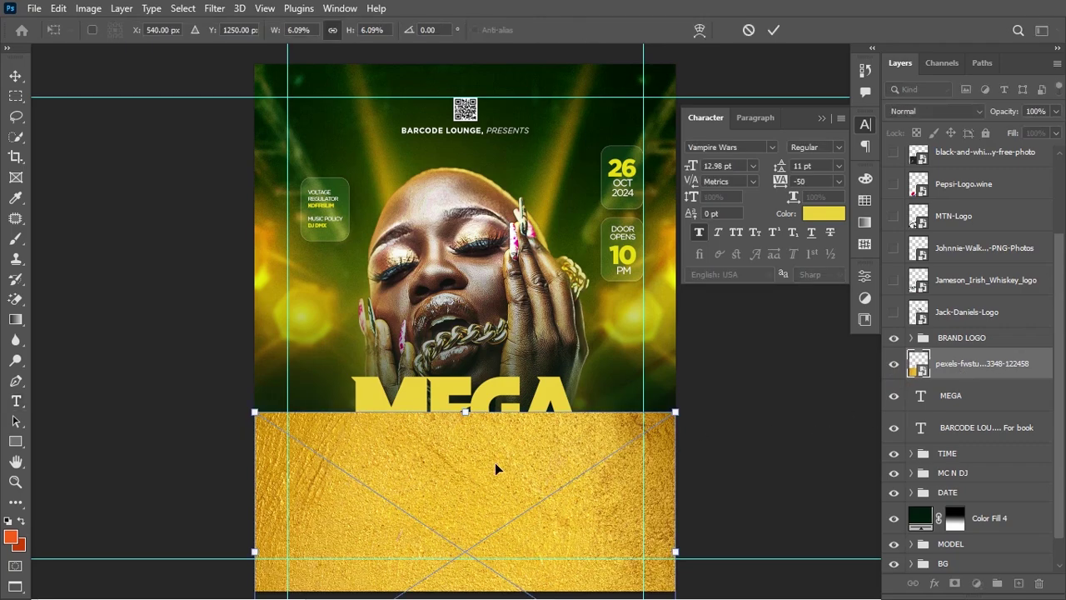
left_click_drag(495, 462, 489, 339)
key("Return")
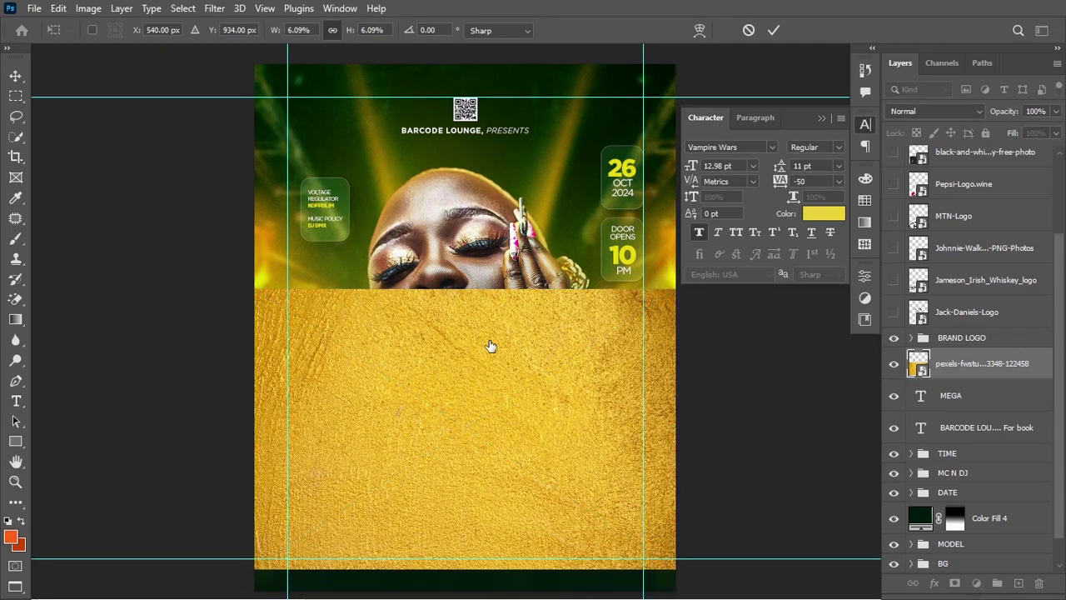
key("t")
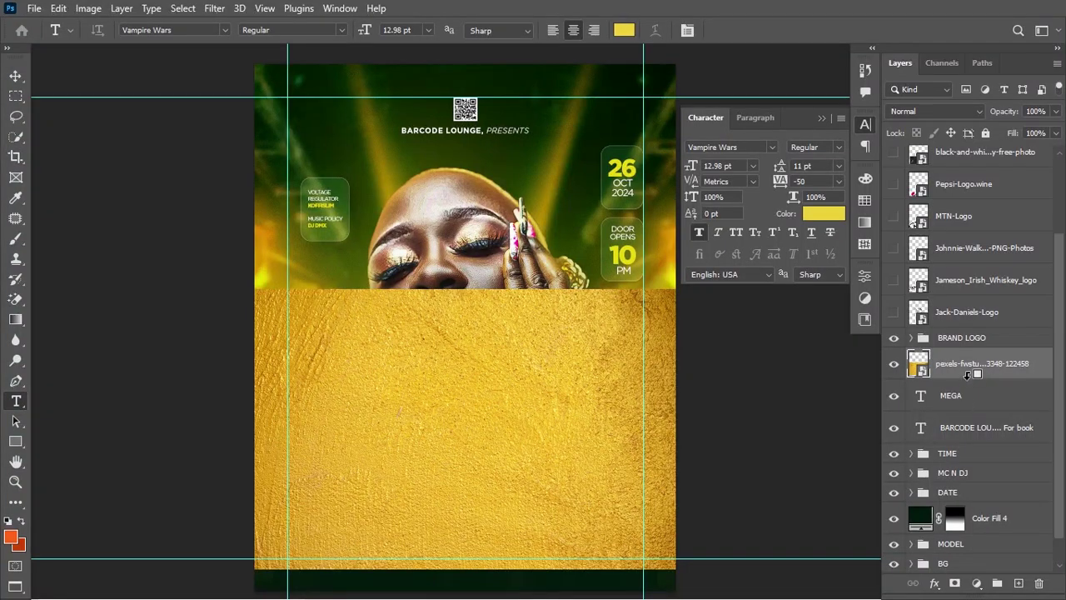
left_click(965, 380, "alt")
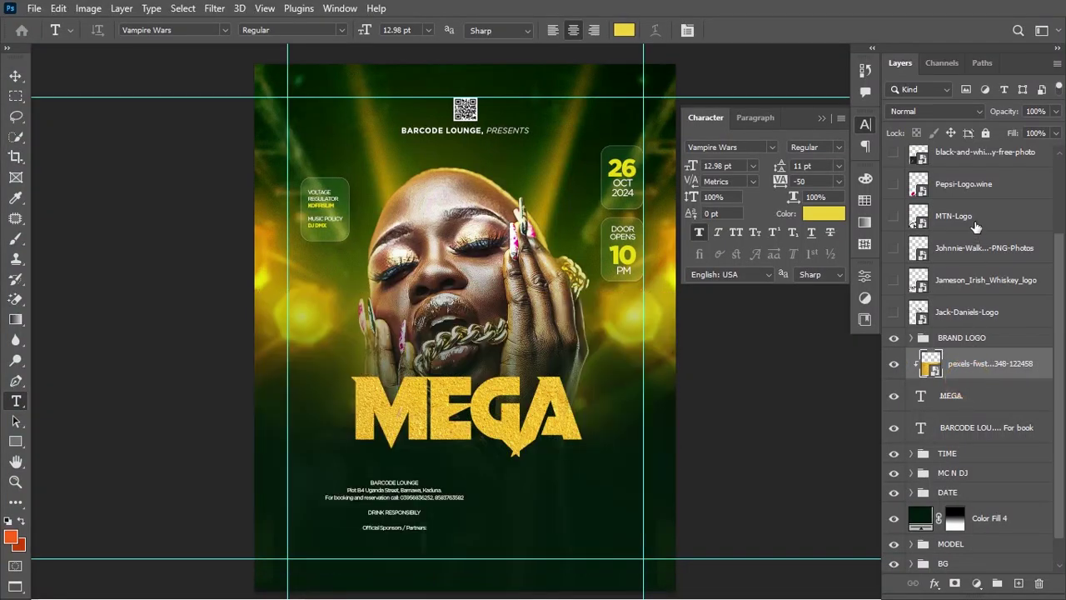
- Place the gold texture layer directly above MEGA in the clipping group and show it instead of the pexels texture
scroll(974, 237, "up", 3)
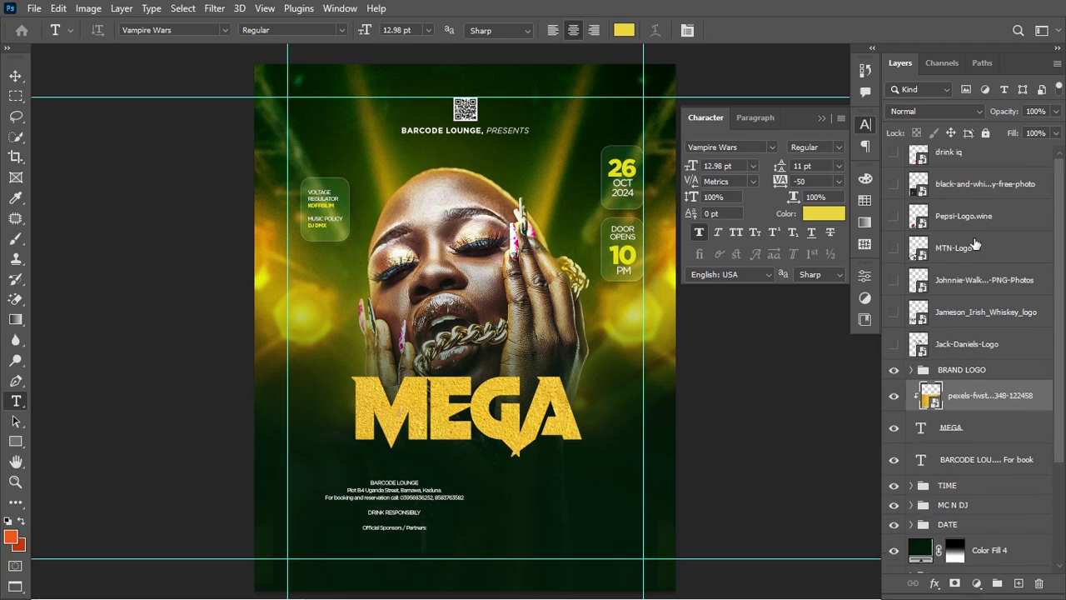
left_click_drag(983, 200, 982, 491)
scroll(983, 492, "down", 4)
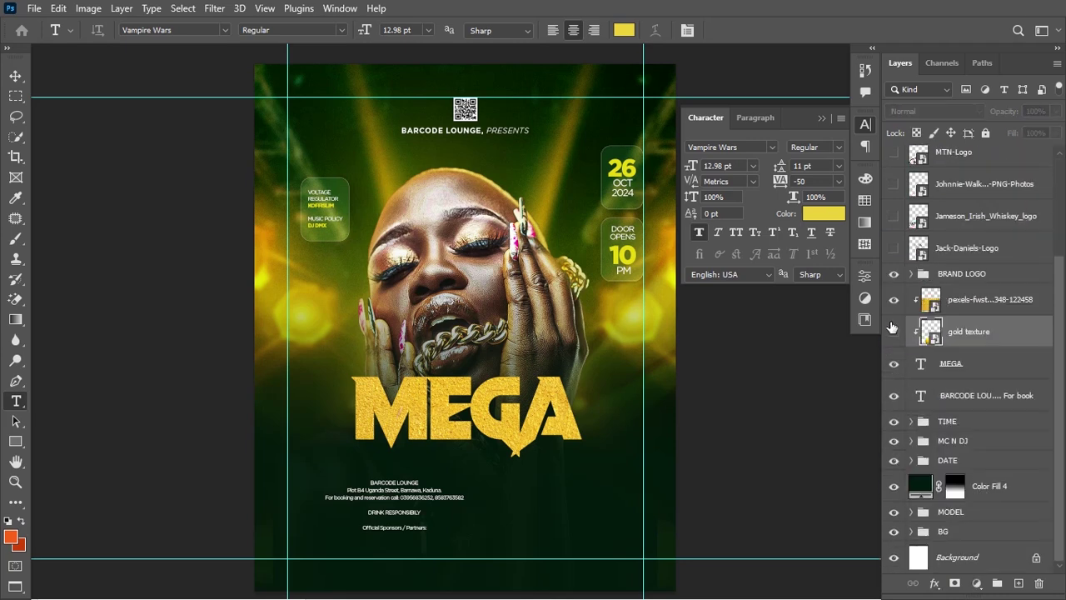
left_click(894, 299)
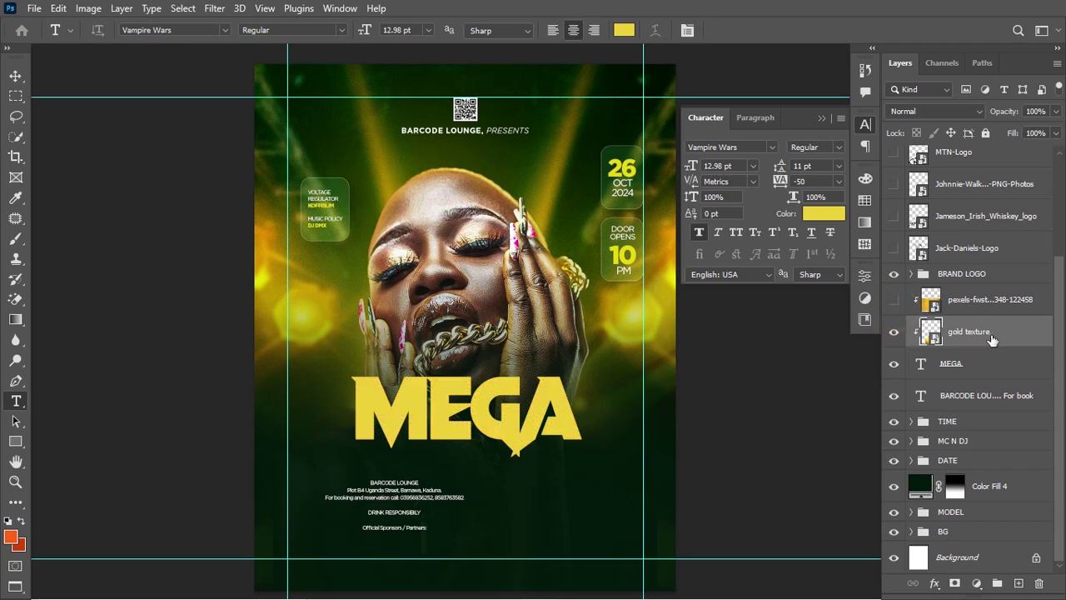
- Move the gold texture up over the MEGA lettering and set its blend mode to Vivid Light
key("ctrl+t")
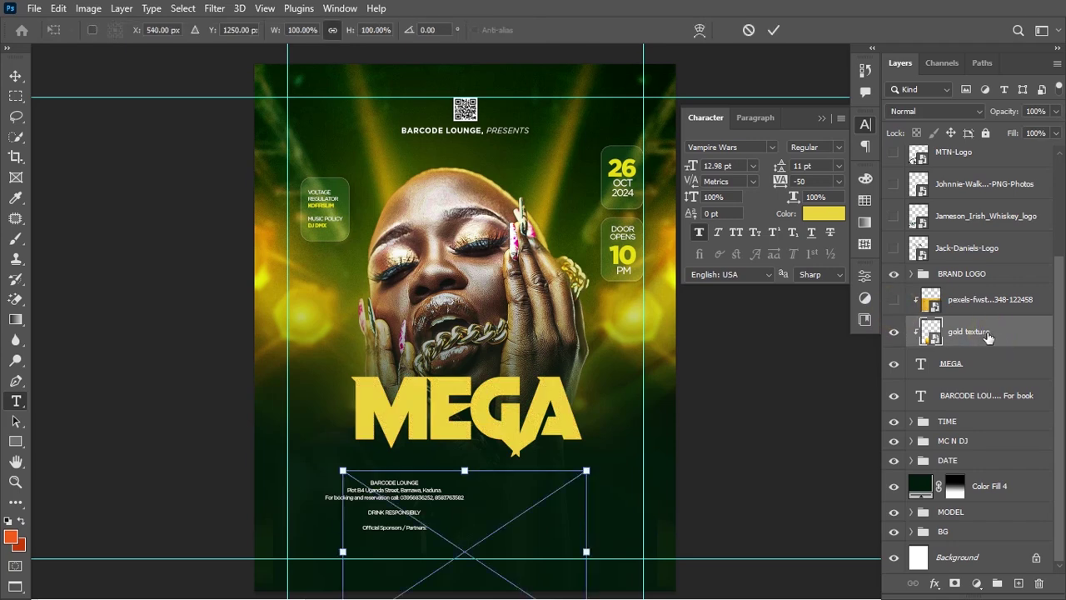
left_click_drag(485, 512, 481, 381)
key("Return")
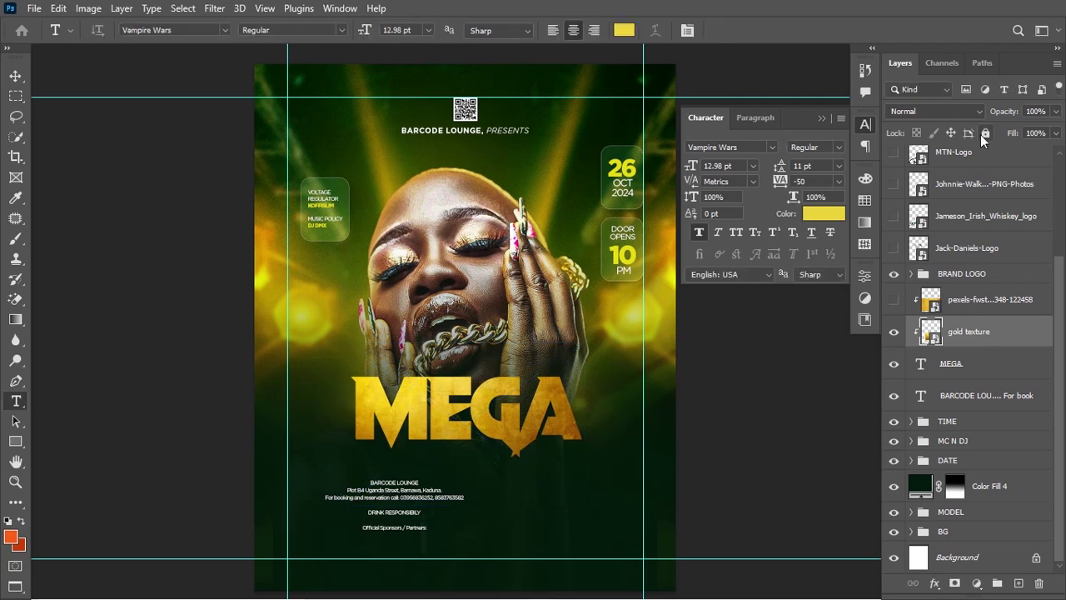
left_click(968, 112)
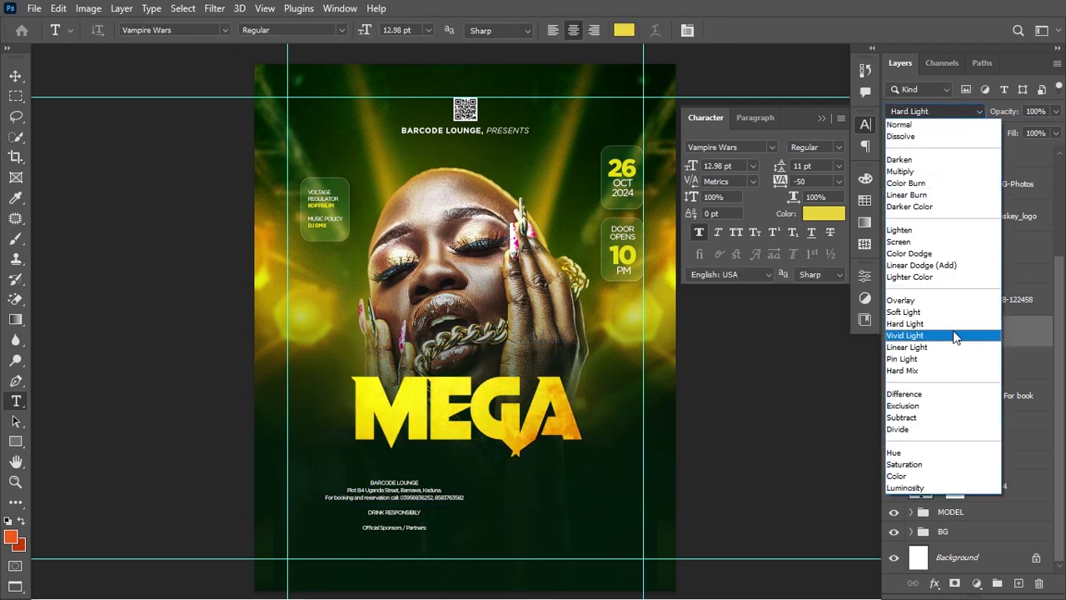
left_click(954, 337)
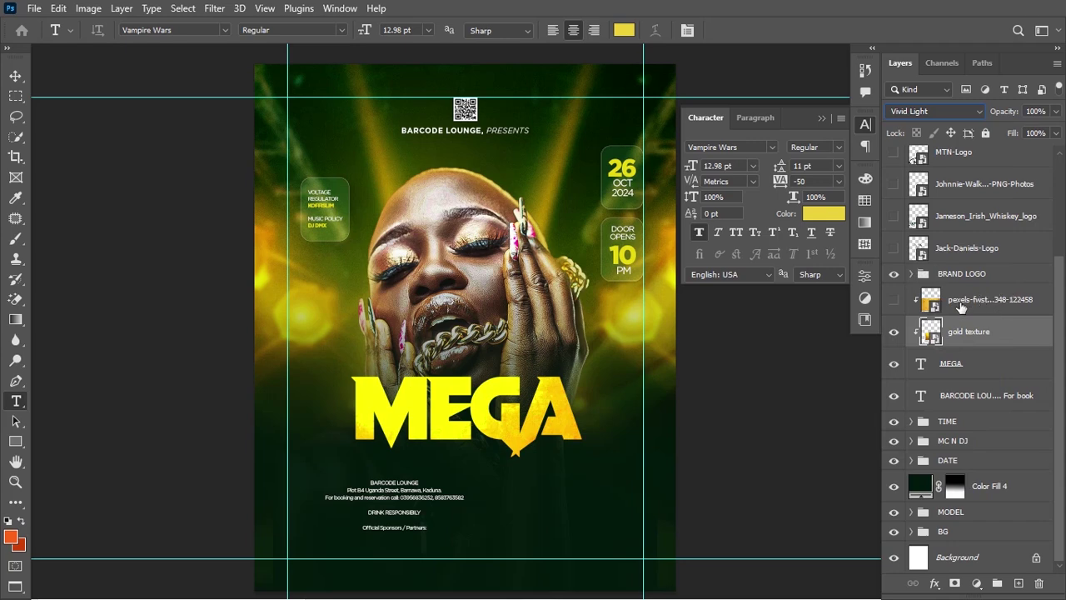
- Show the pexels gold texture layer and set its blend mode to Multiply
left_click(893, 300)
left_click(965, 301)
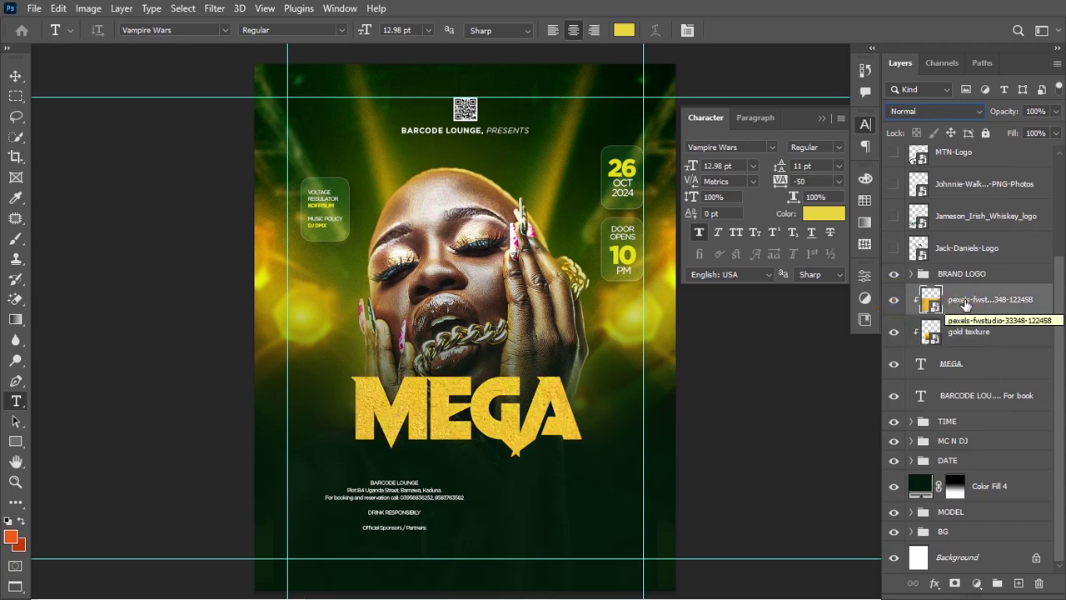
left_click(954, 110)
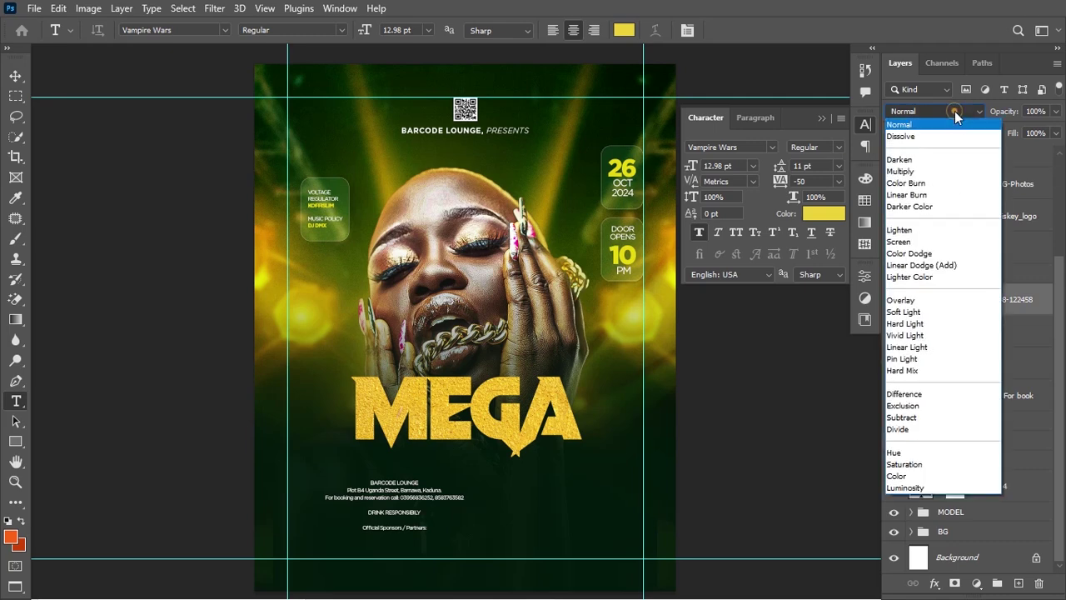
left_click(936, 171)
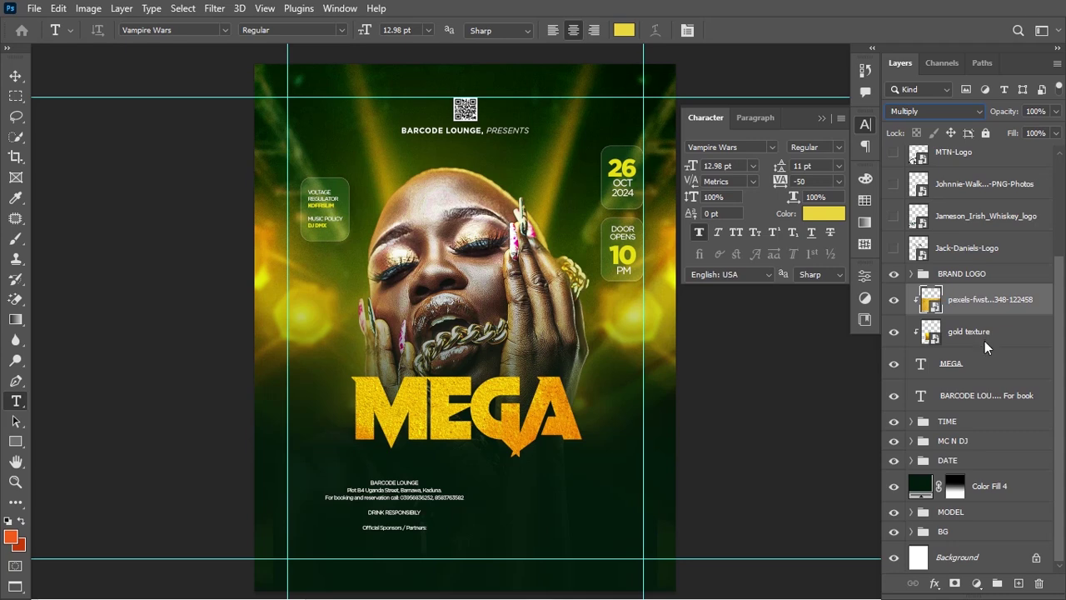
- Apply Curves to the pexels texture with points at input 186, output 191 and input 58, output 62, and collapse its smart filters
key("ctrl+m")
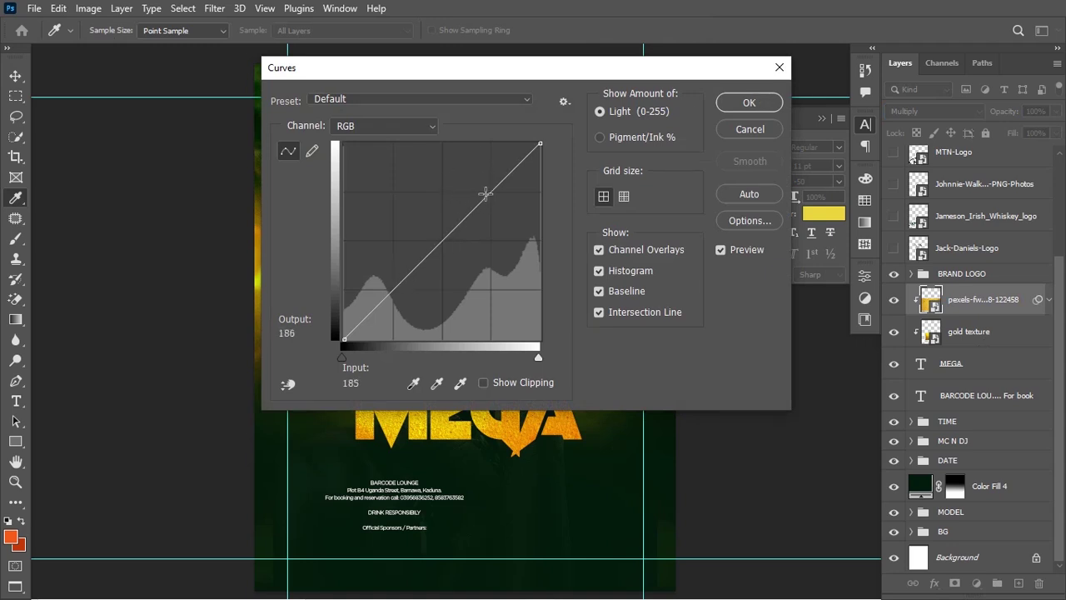
left_click_drag(487, 195, 487, 192)
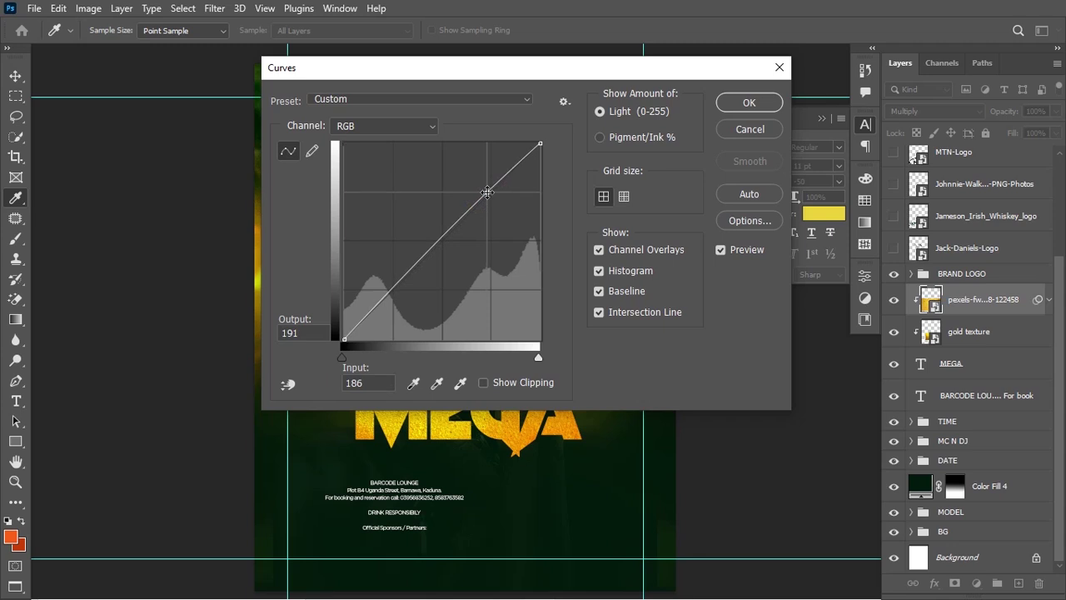
left_click(388, 292)
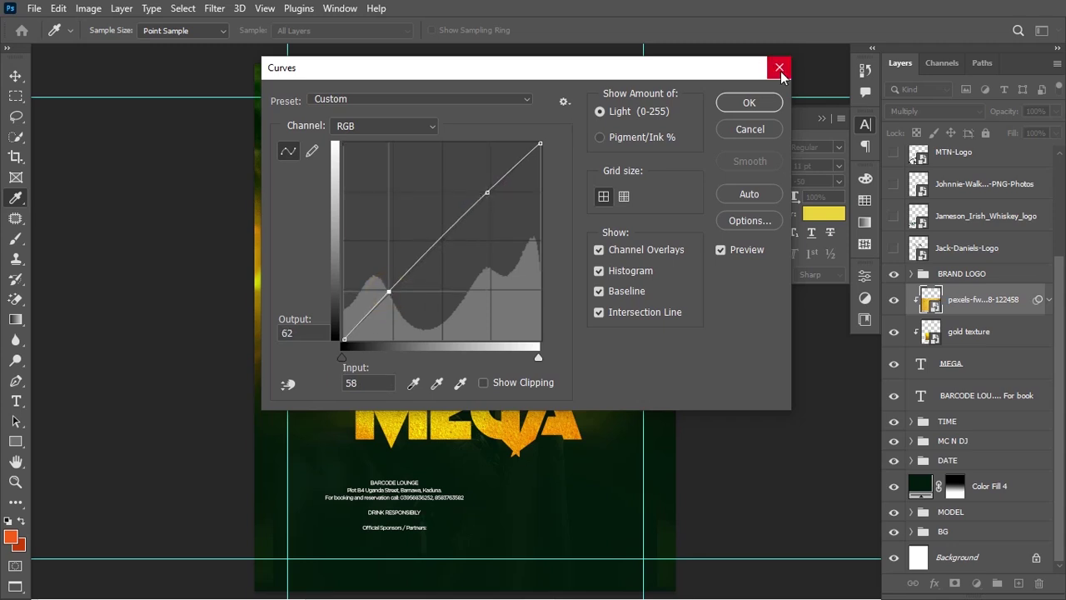
left_click(748, 103)
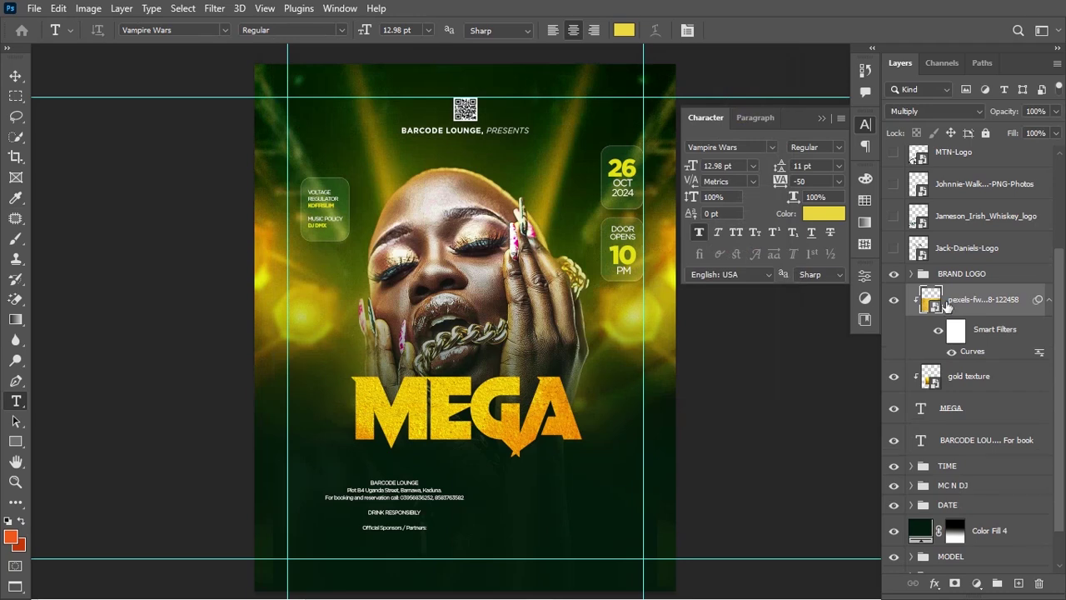
left_click(951, 349)
left_click(950, 350)
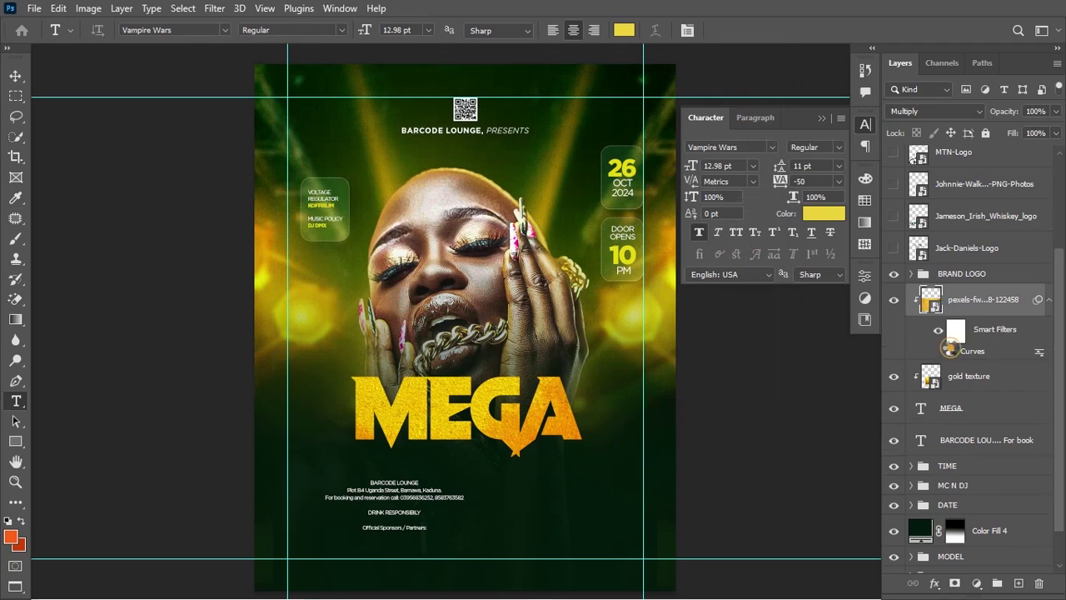
left_click(1049, 299)
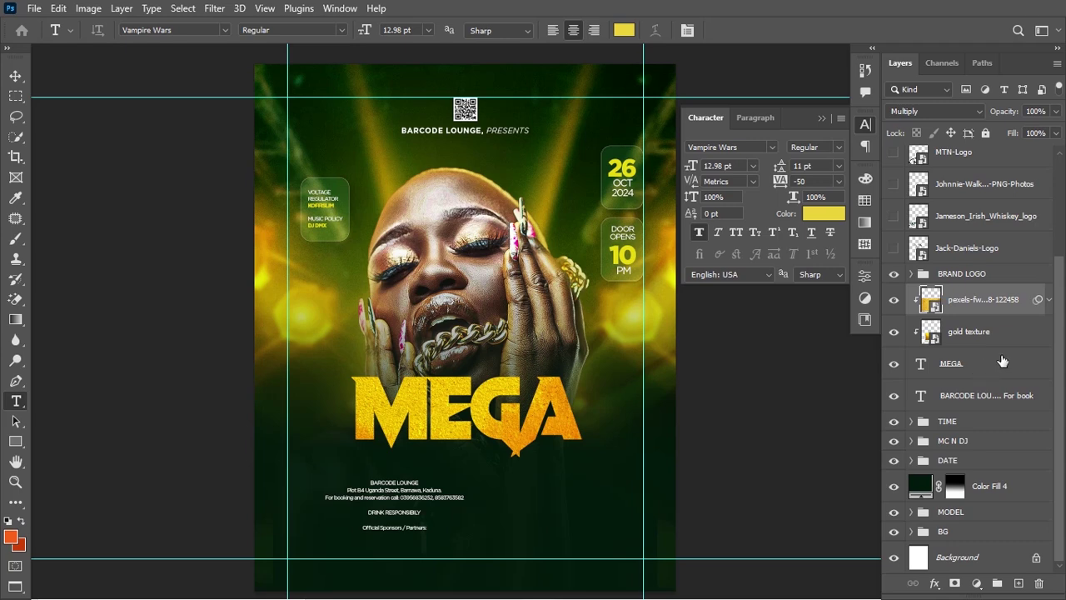
left_click(1049, 301)
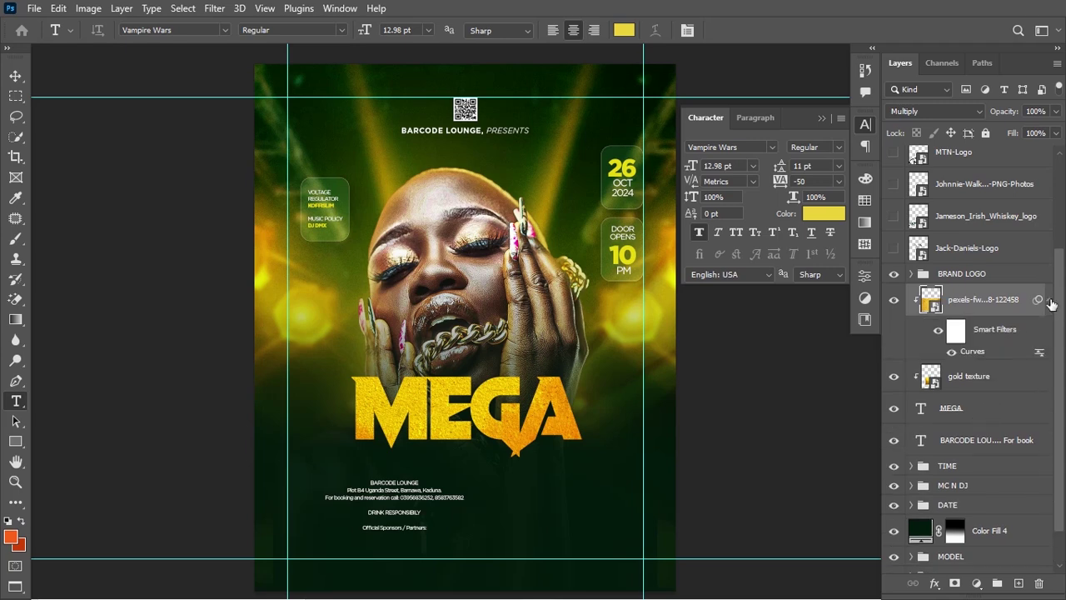
left_click(1049, 302)
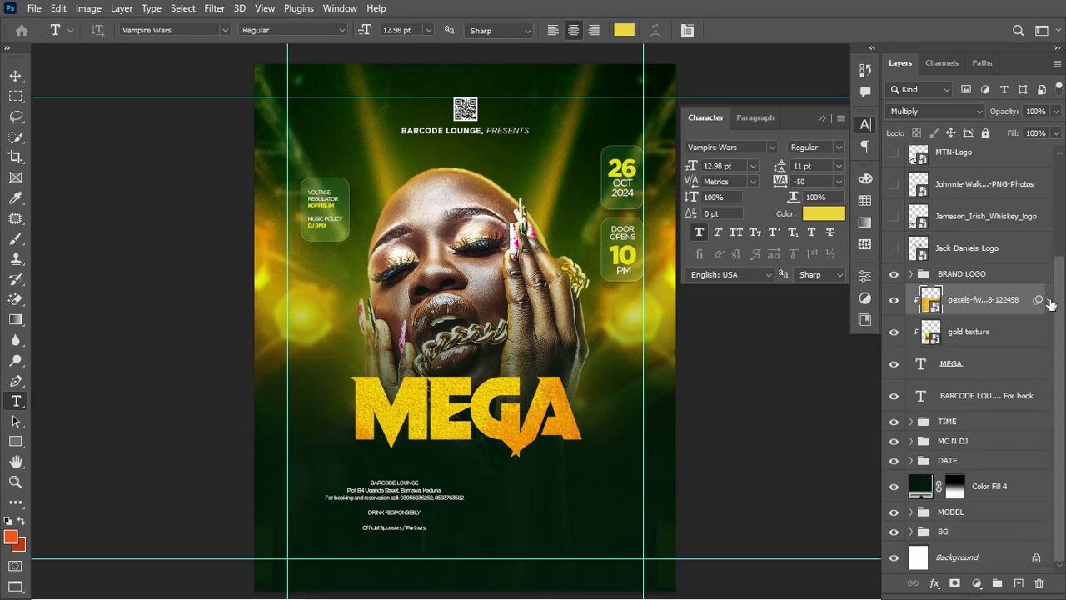
- Add a drop shadow to the MEGA text with 71% opacity, 120° angle, 8 px distance, 35% spread and 49 px size
left_click(1018, 367)
left_click(1018, 367)
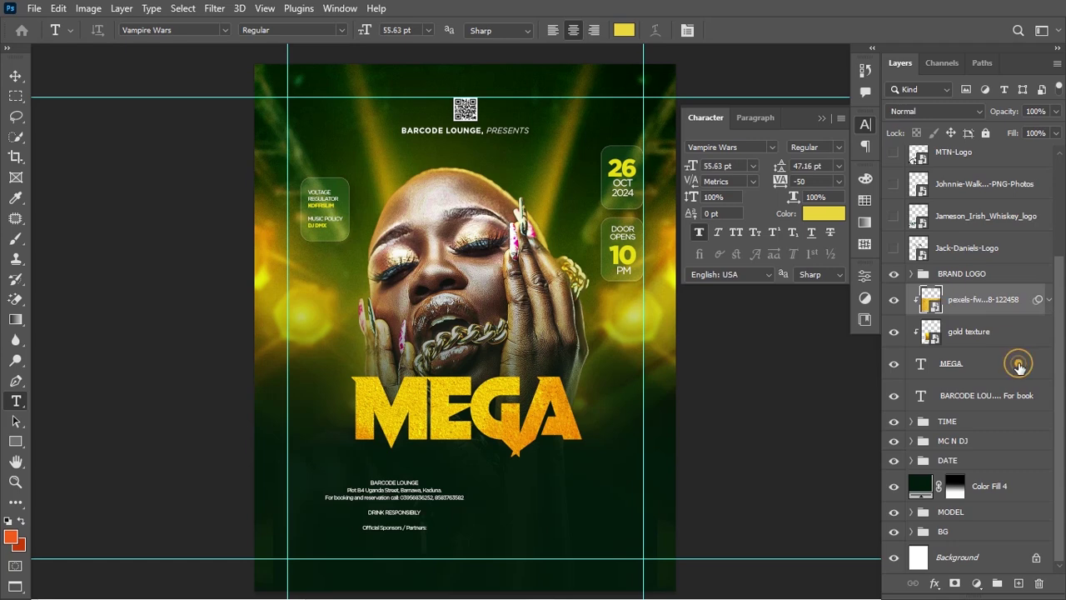
double_click(971, 369)
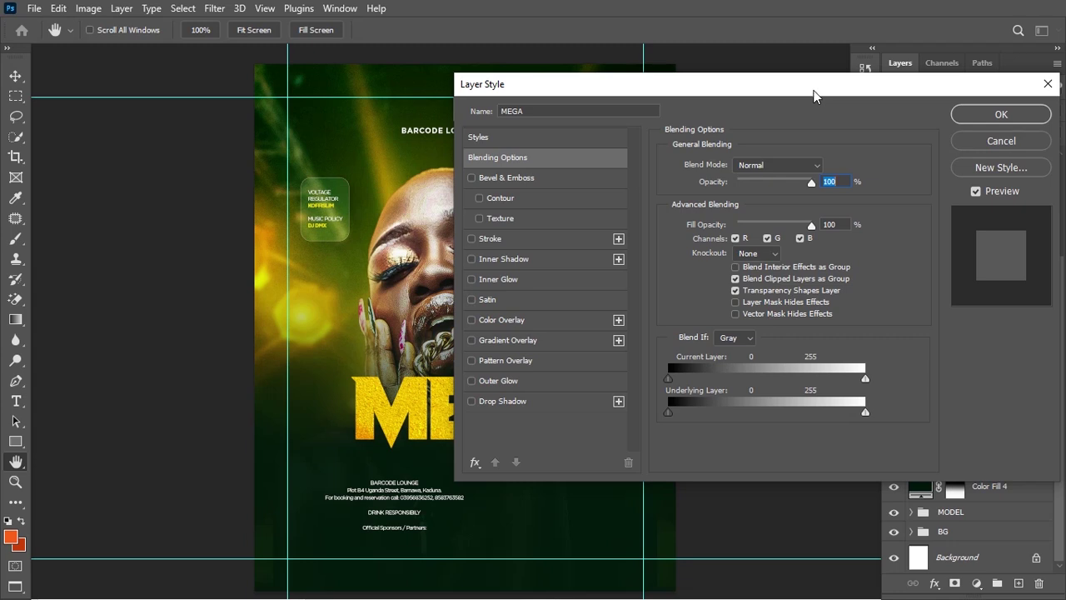
left_click(517, 403)
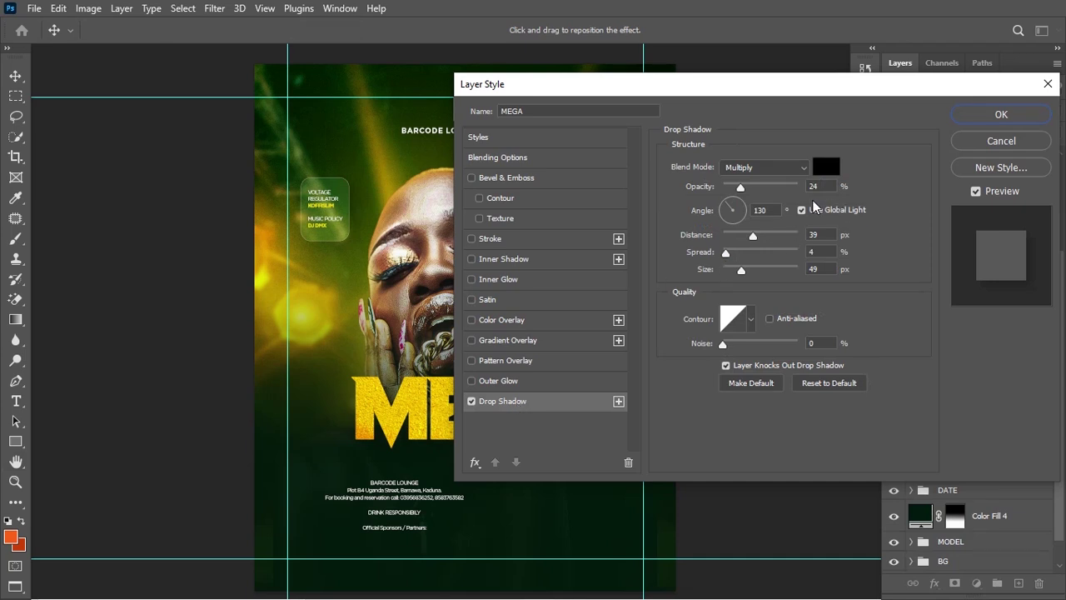
left_click_drag(749, 188, 776, 188)
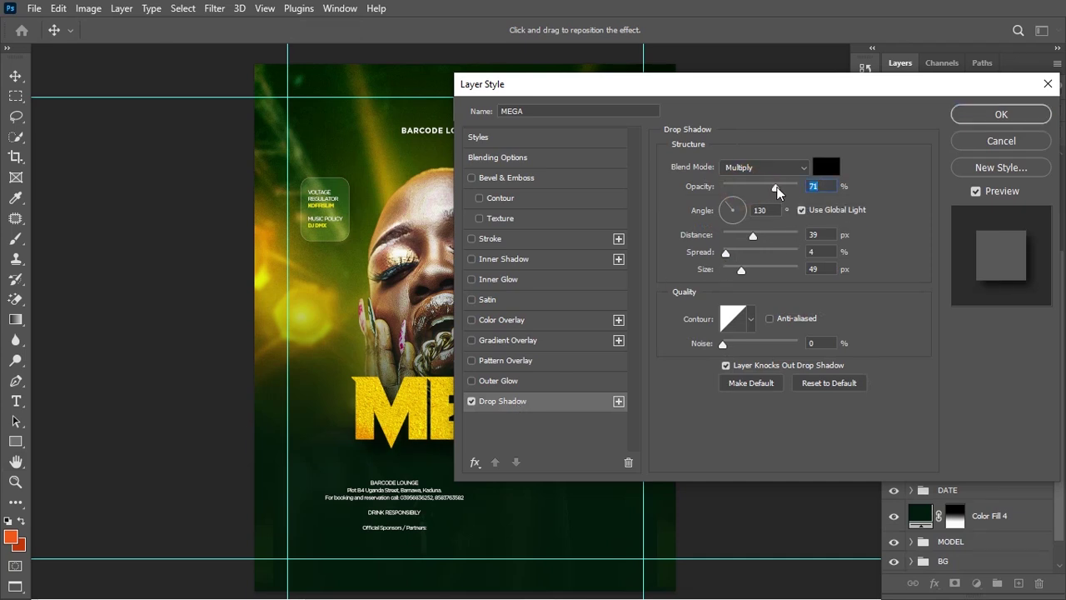
left_click(762, 210)
key("BackSpace")
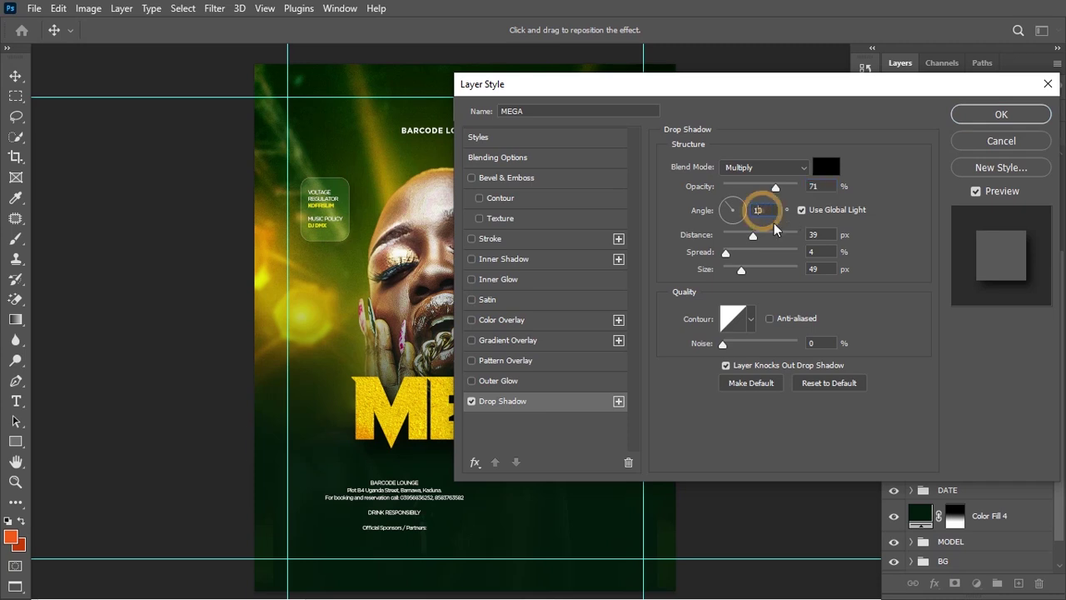
type("2")
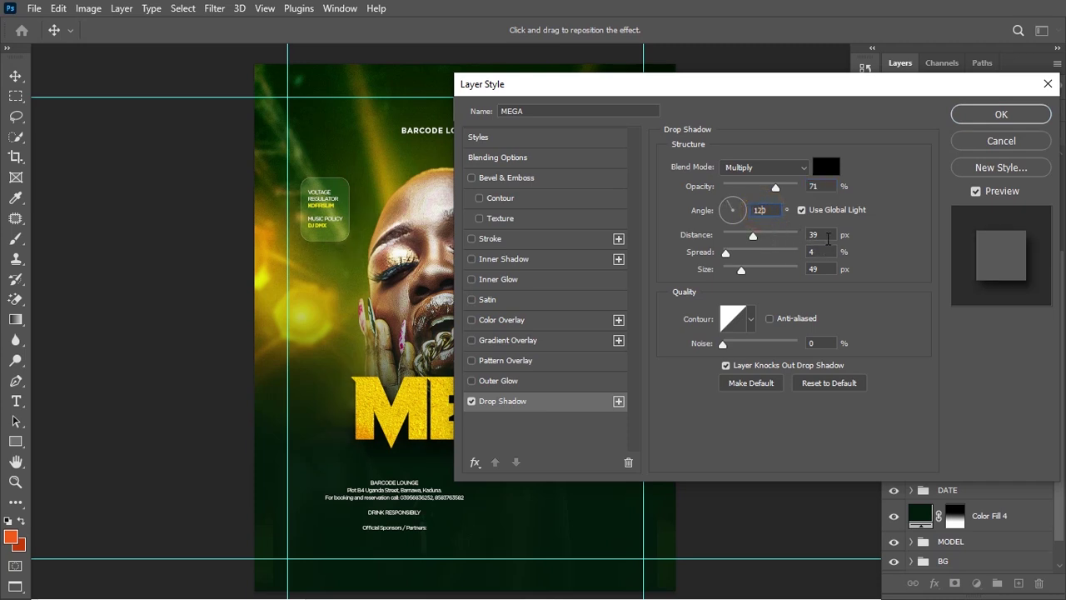
left_click(824, 235)
left_click_drag(753, 236, 742, 270)
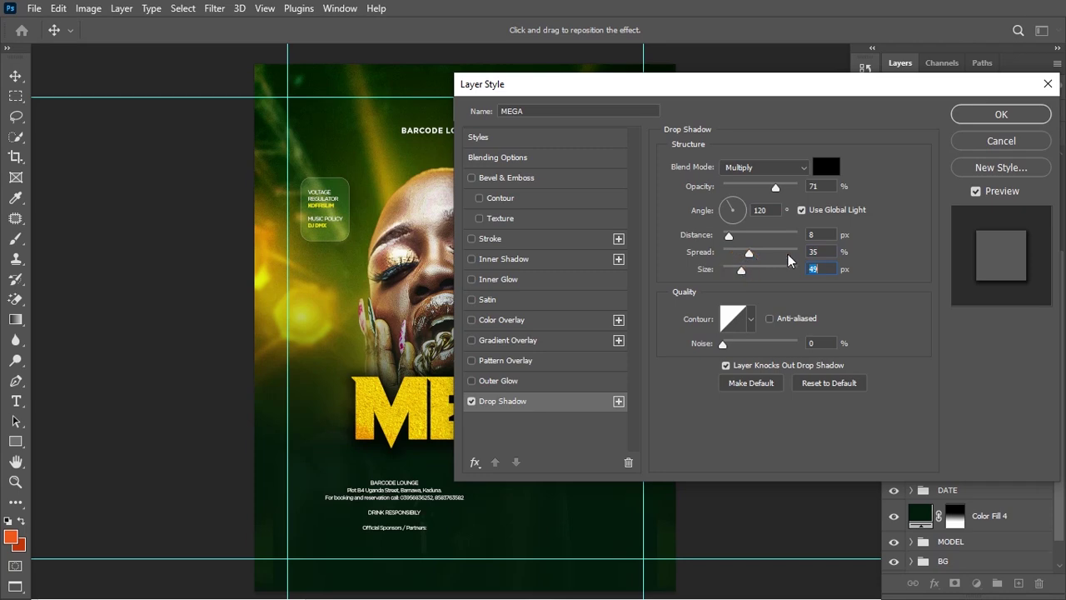
left_click(963, 111)
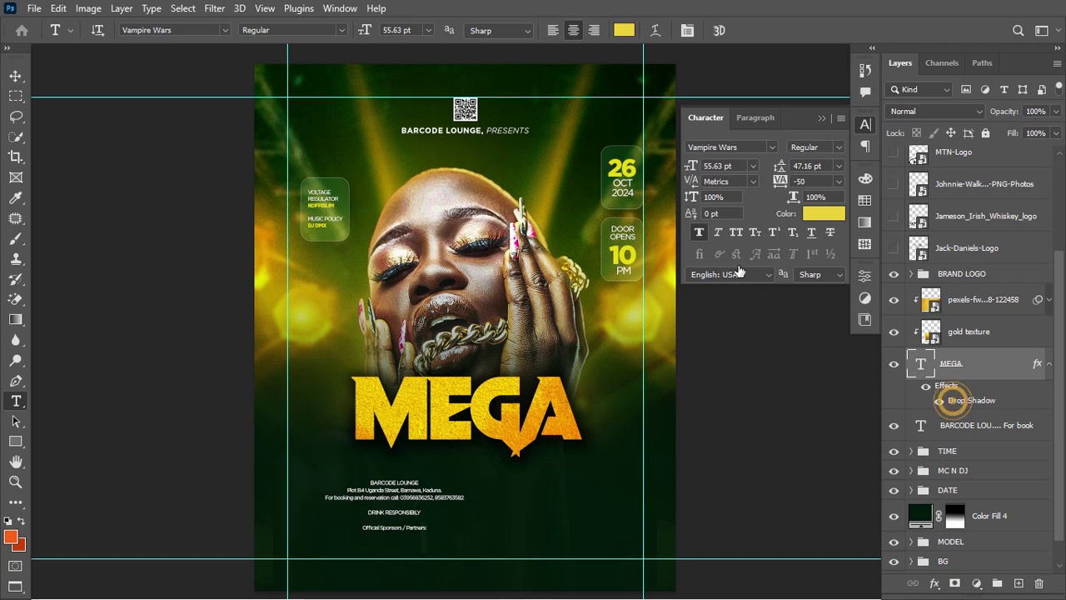
- Change the color of MEGA's drop shadow to dark gray 131313
double_click(951, 402)
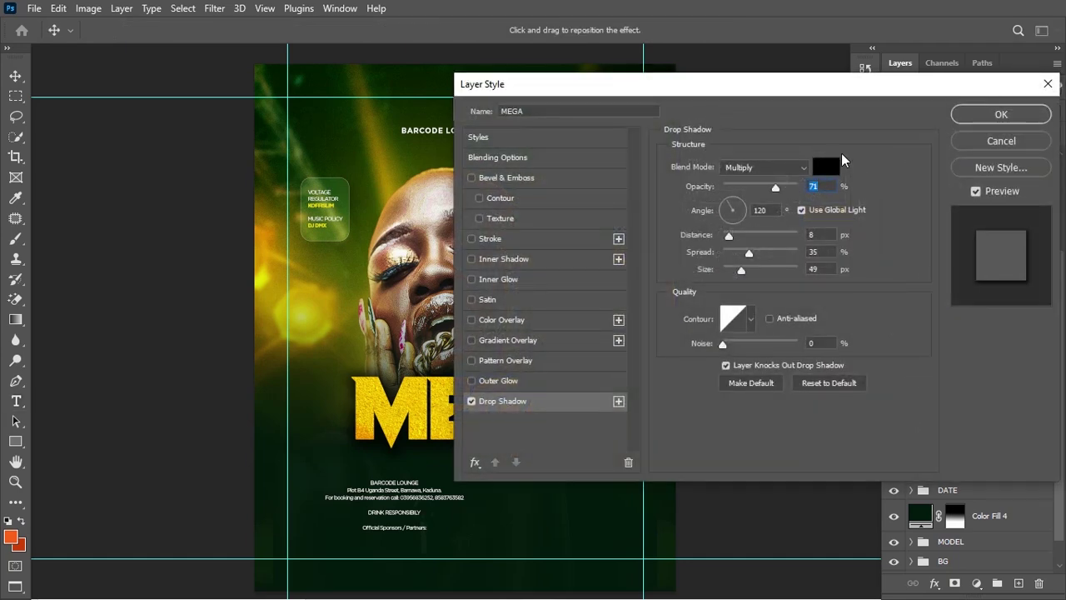
left_click(829, 171)
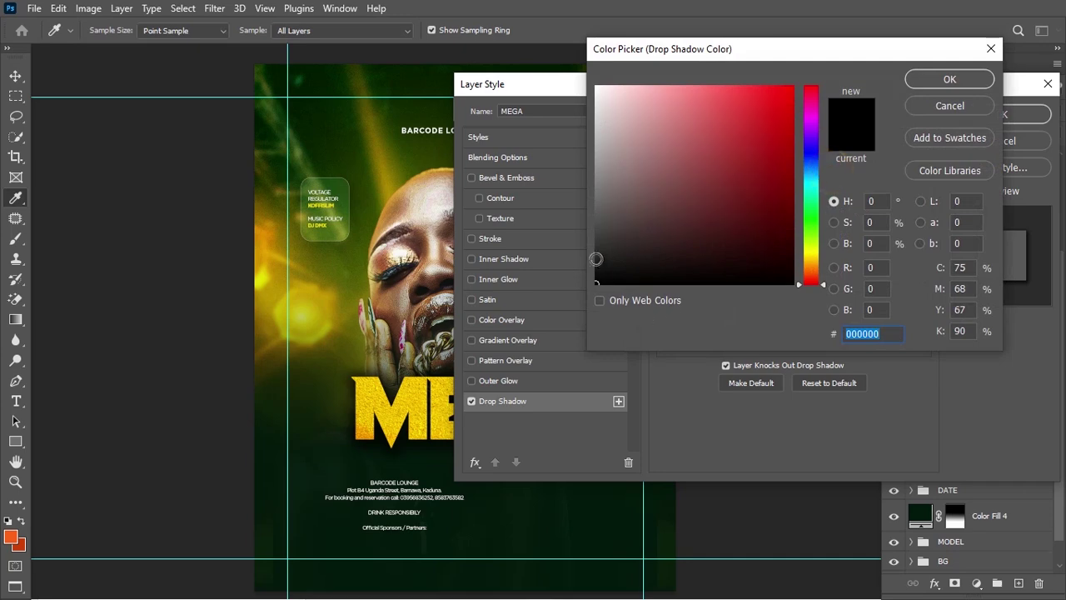
left_click_drag(594, 261, 592, 269)
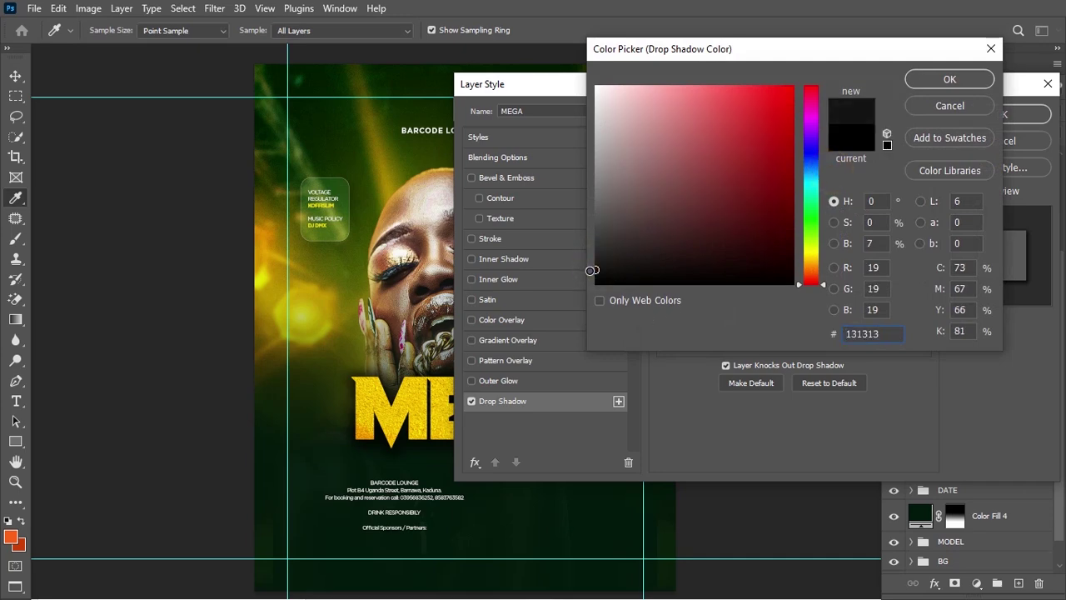
left_click(974, 81)
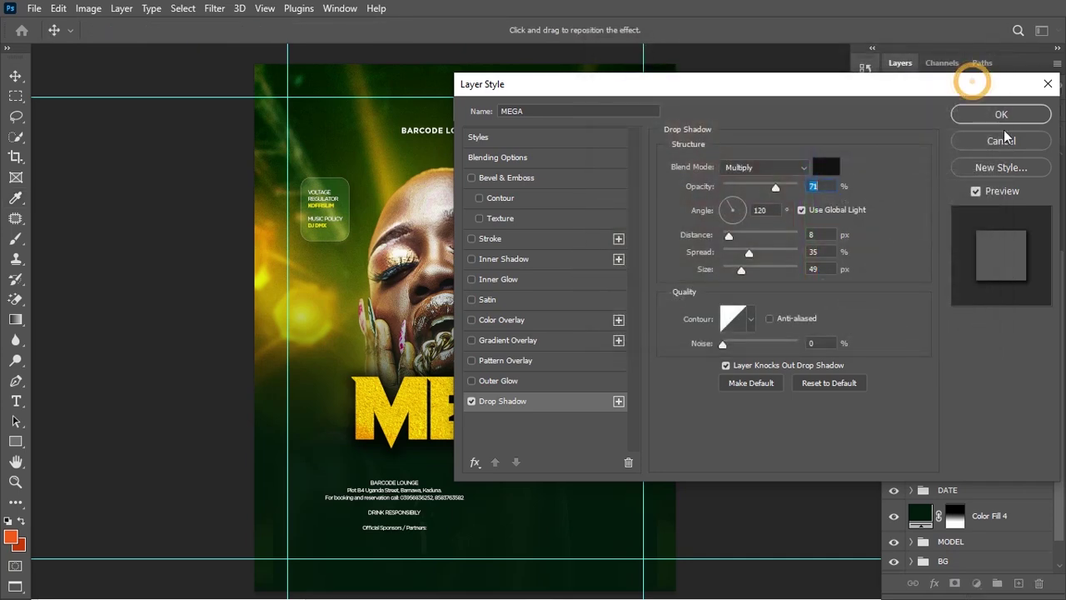
left_click(998, 116)
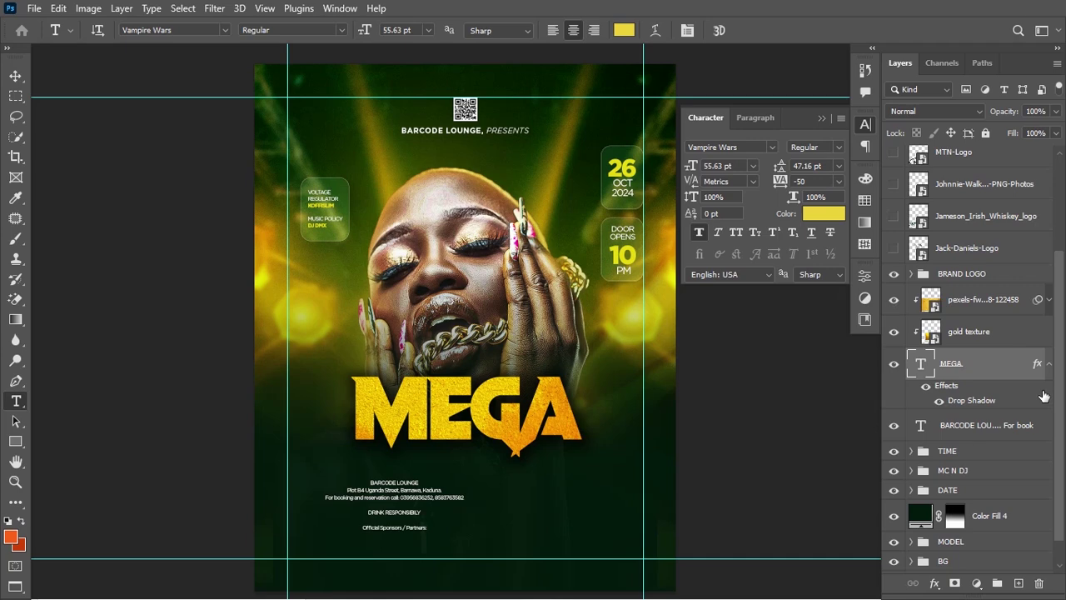
- Duplicate the MEGA text layer directly beneath the original and position the copy under the MEGA word on the flyer
left_click_drag(992, 360, 992, 385)
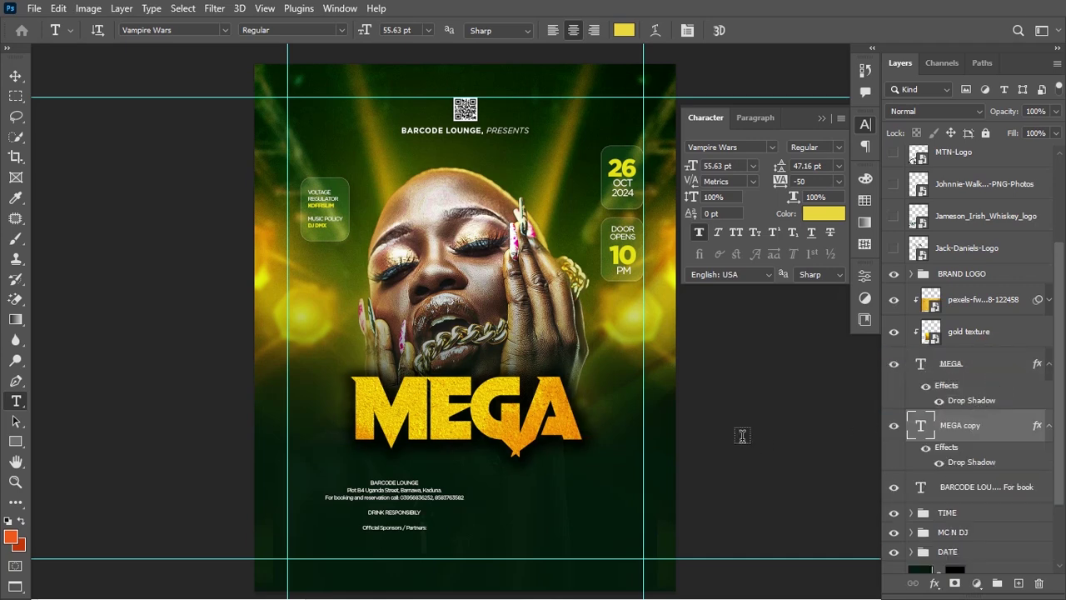
key("ctrl+t")
left_click_drag(501, 434, 498, 512)
key("Return")
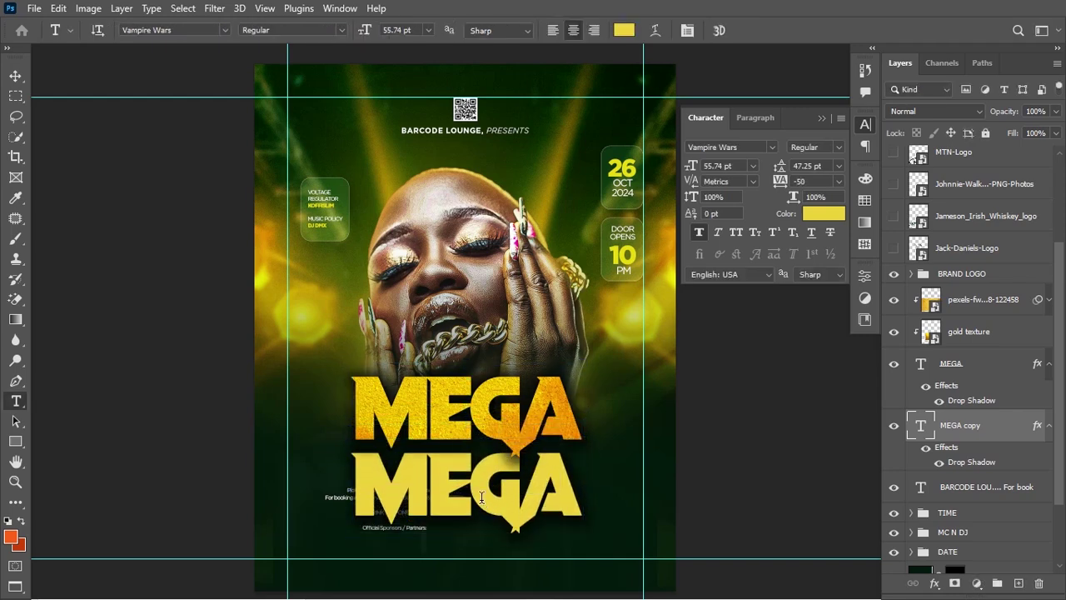
- Replace the text of the duplicated MEGA layer with VIBE
left_click(472, 486)
key("ctrl+a")
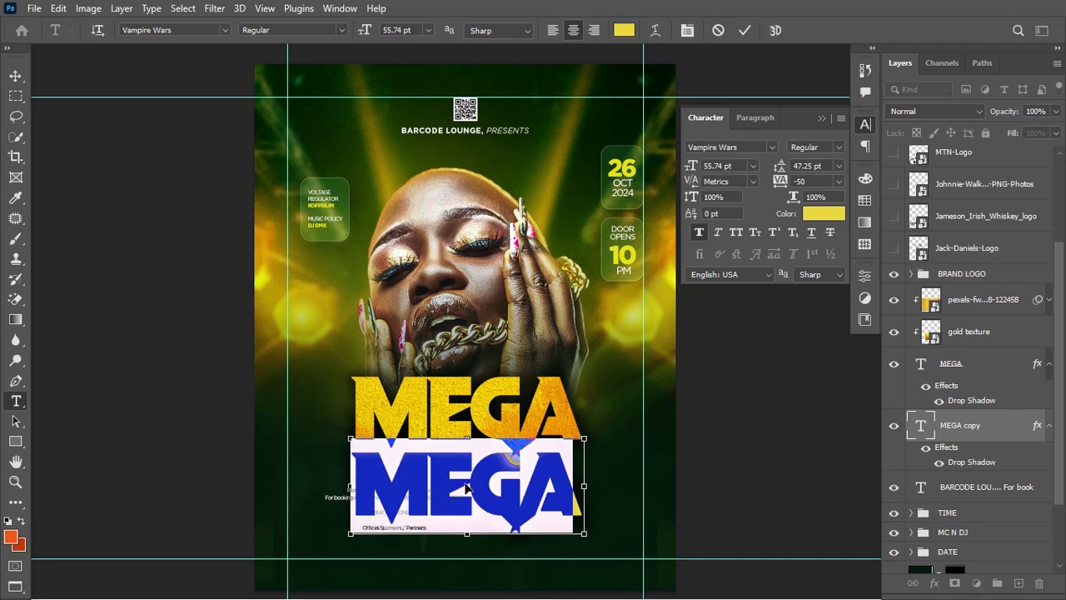
type("VIBE")
key("ctrl+Return")
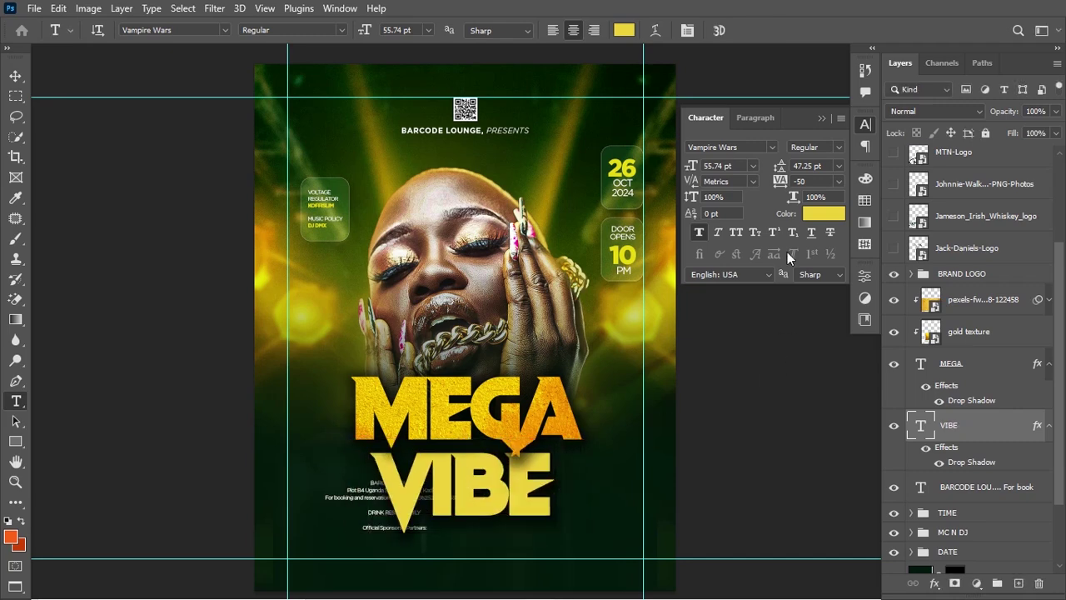
- Change the color of the VIBE text to white
left_click(811, 218)
left_click_drag(621, 100, 592, 82)
left_click(932, 80)
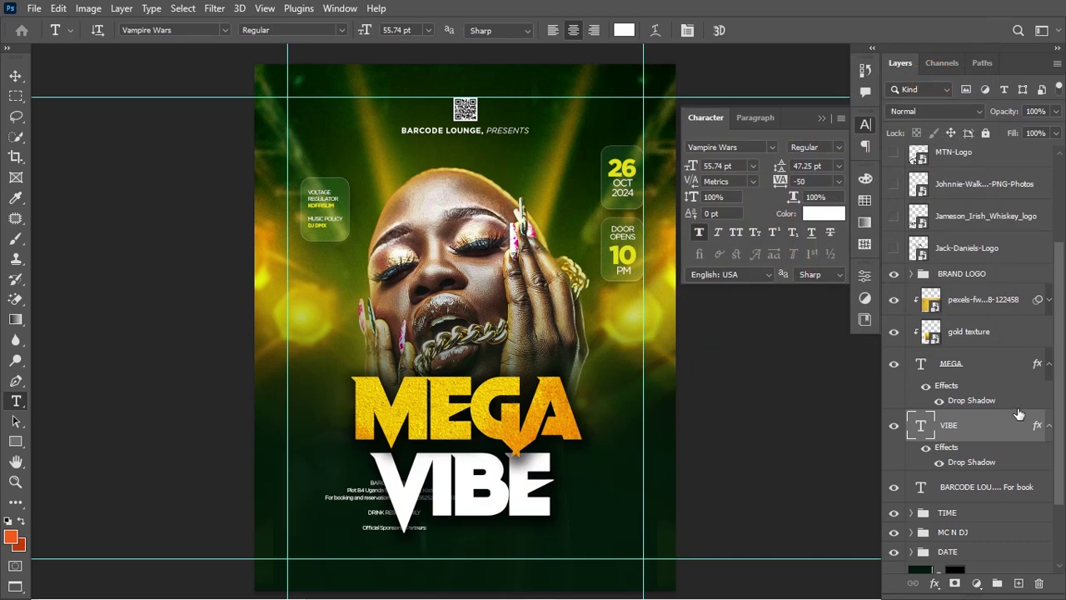
- Move the VIBE layer above the gold texture layers and shift the word up to overlap MEGA's lower edge
left_click_drag(1009, 425, 978, 302)
left_click(1049, 299)
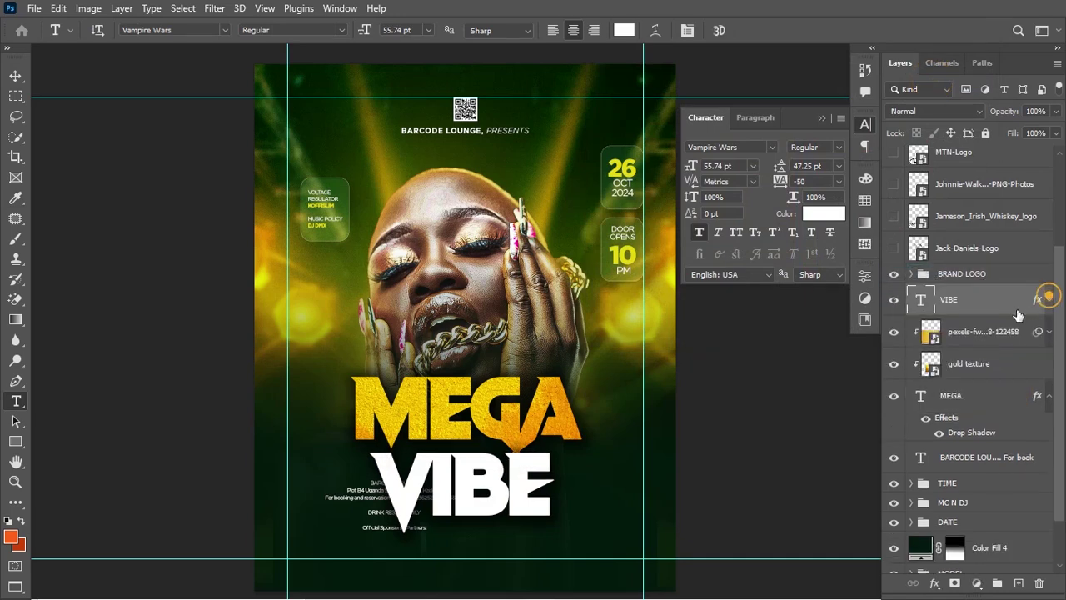
key("ctrl+t")
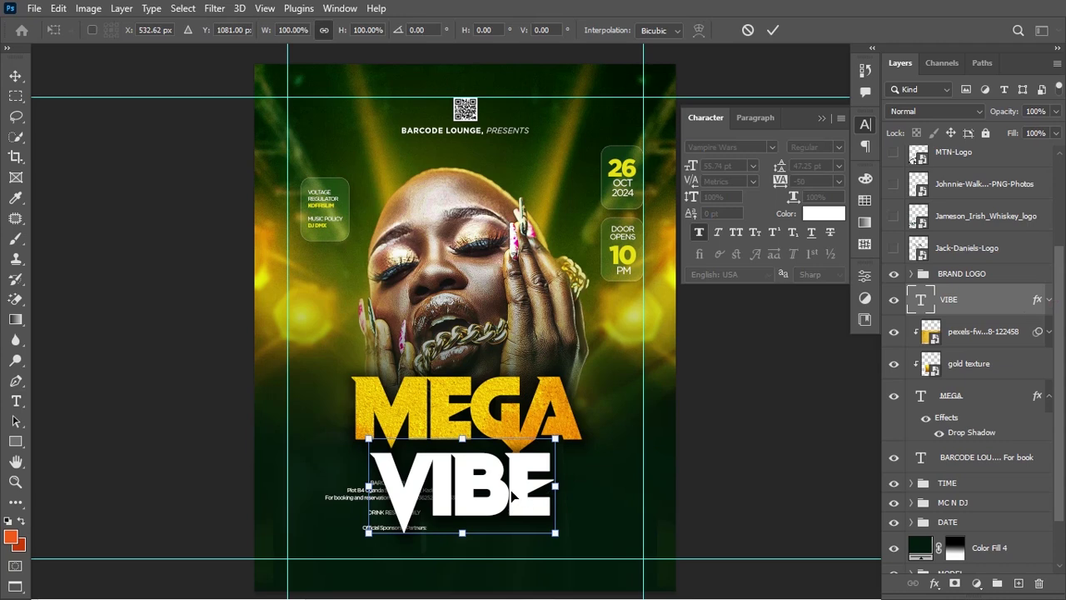
left_click_drag(513, 493, 512, 470)
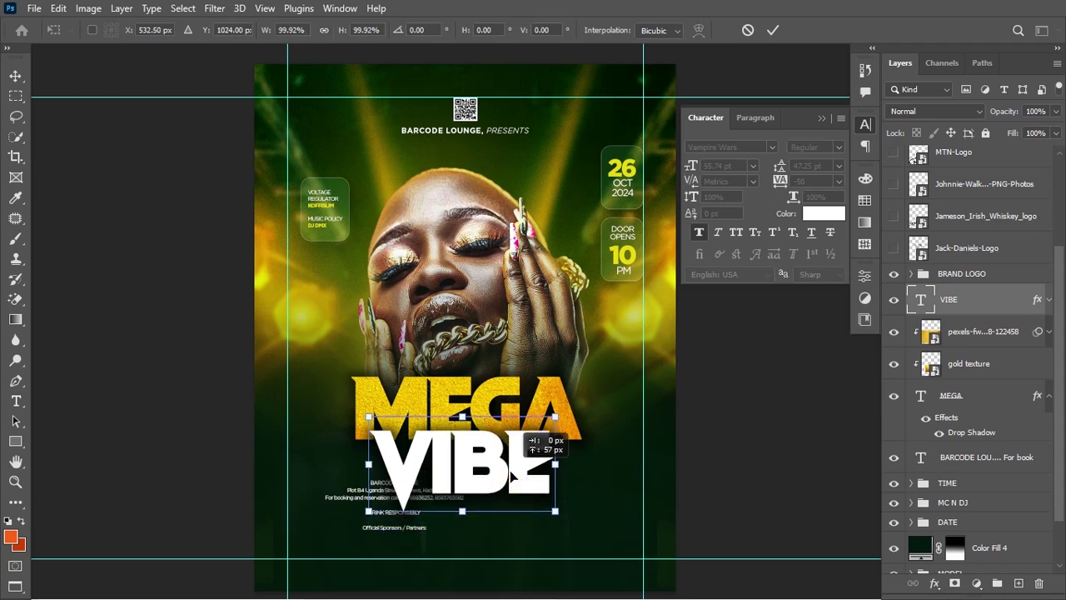
left_click_drag(513, 476, 513, 478)
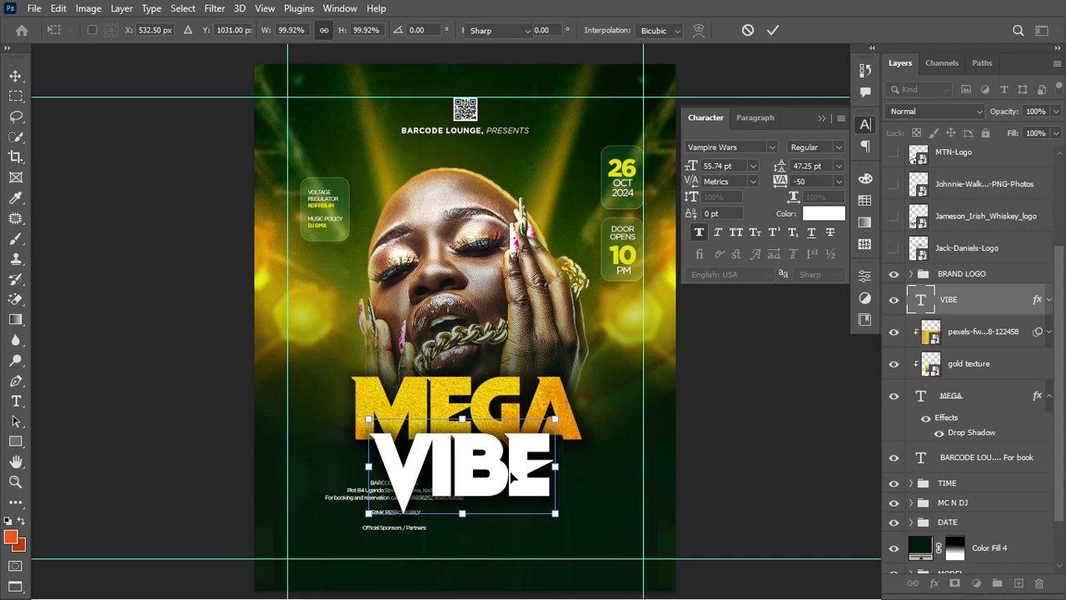
key("Return")
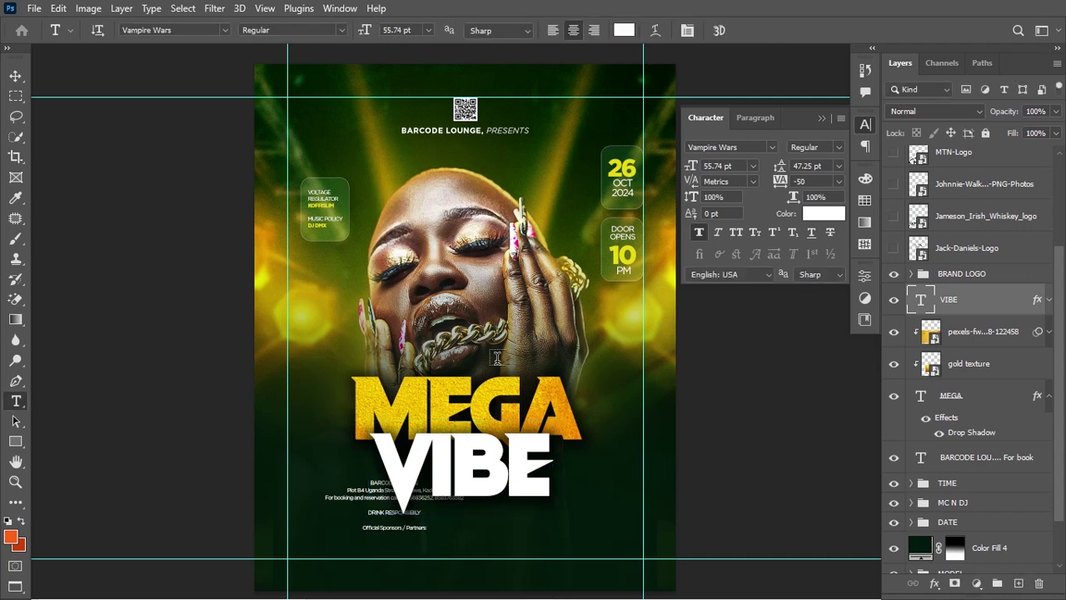
- Move the small event details block below VIBE and cut its BARCODE LOUNGE and street address lines out of it
left_click(15, 75)
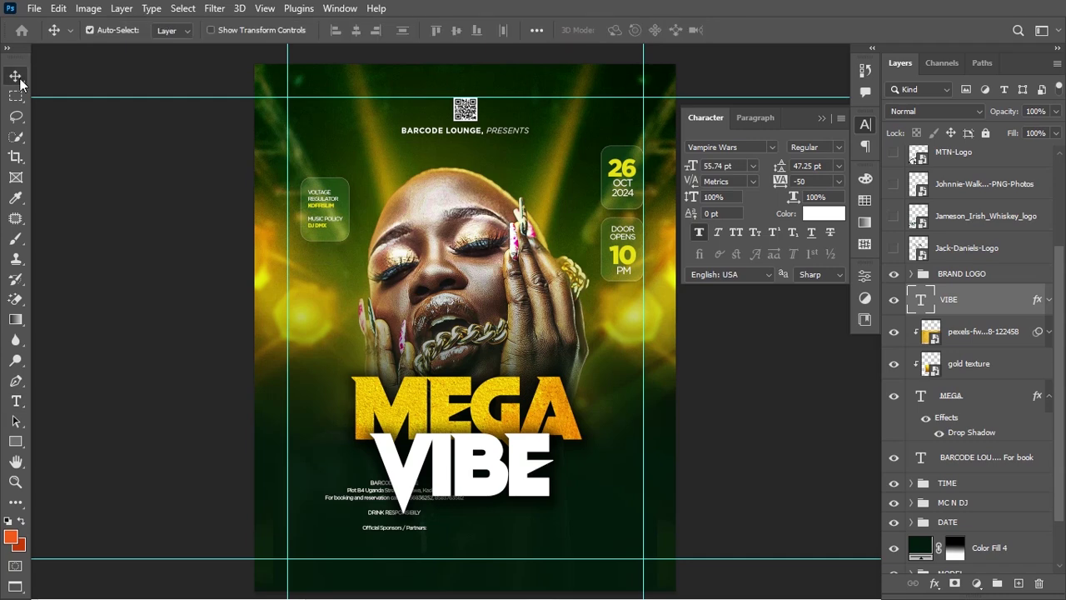
left_click_drag(379, 502, 357, 527)
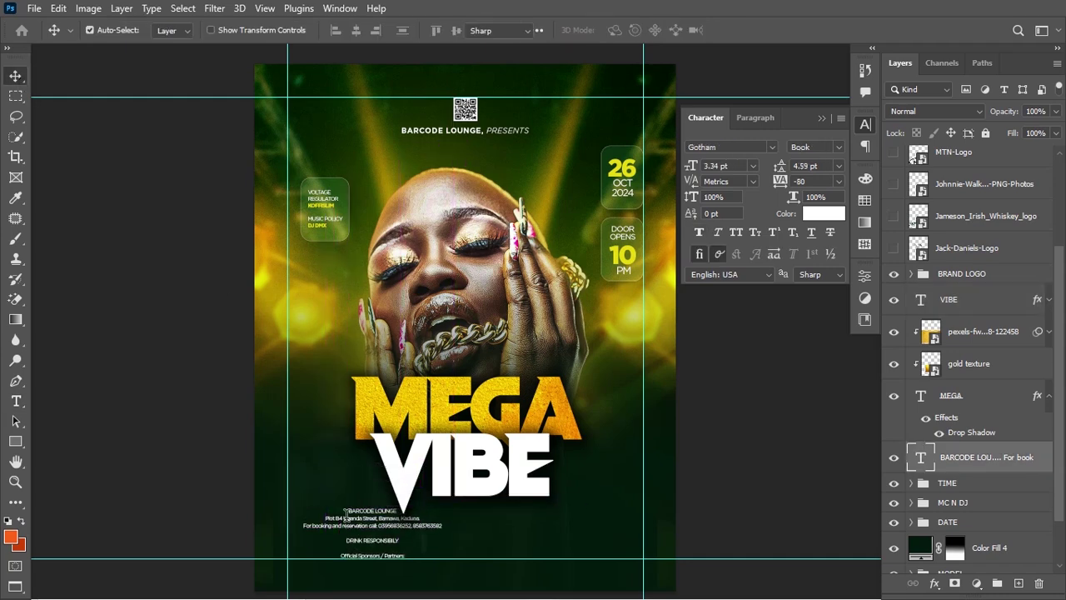
key("t")
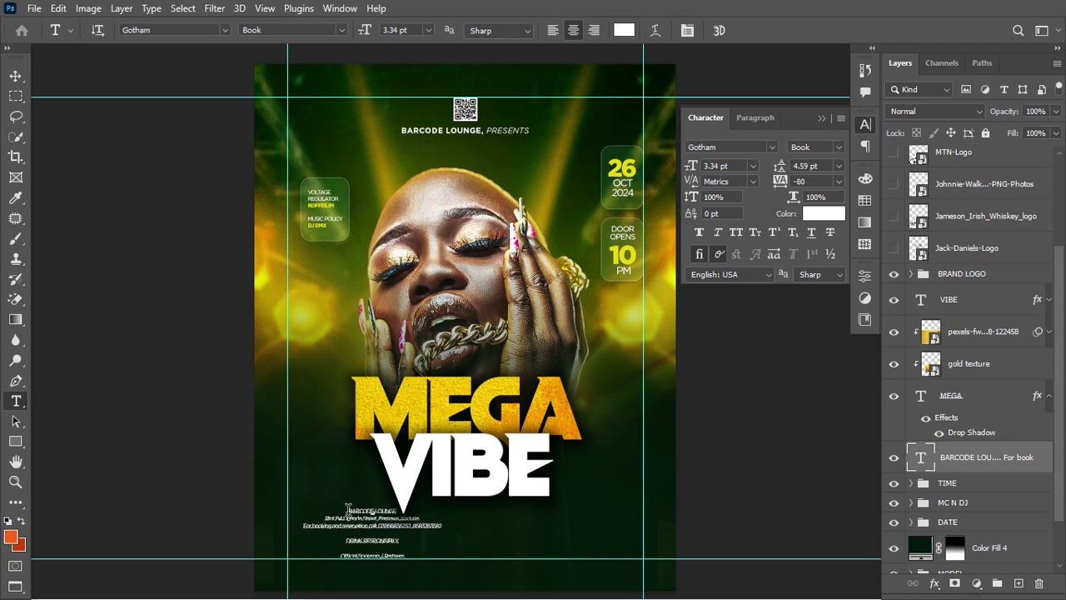
left_click_drag(349, 509, 423, 517)
key("ctrl+h")
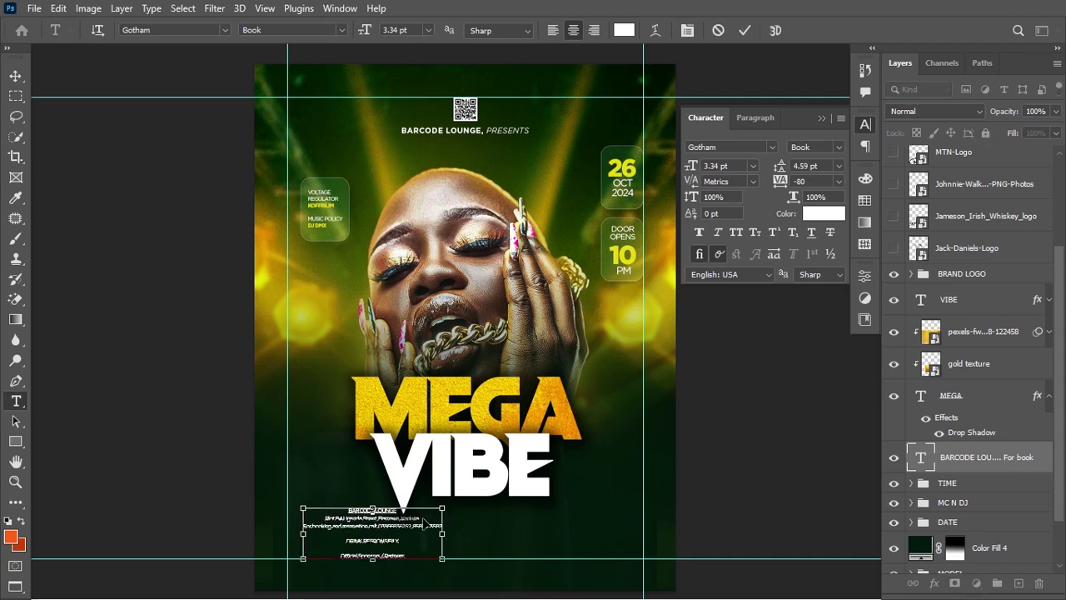
key("ctrl+x")
key("ctrl+Return")
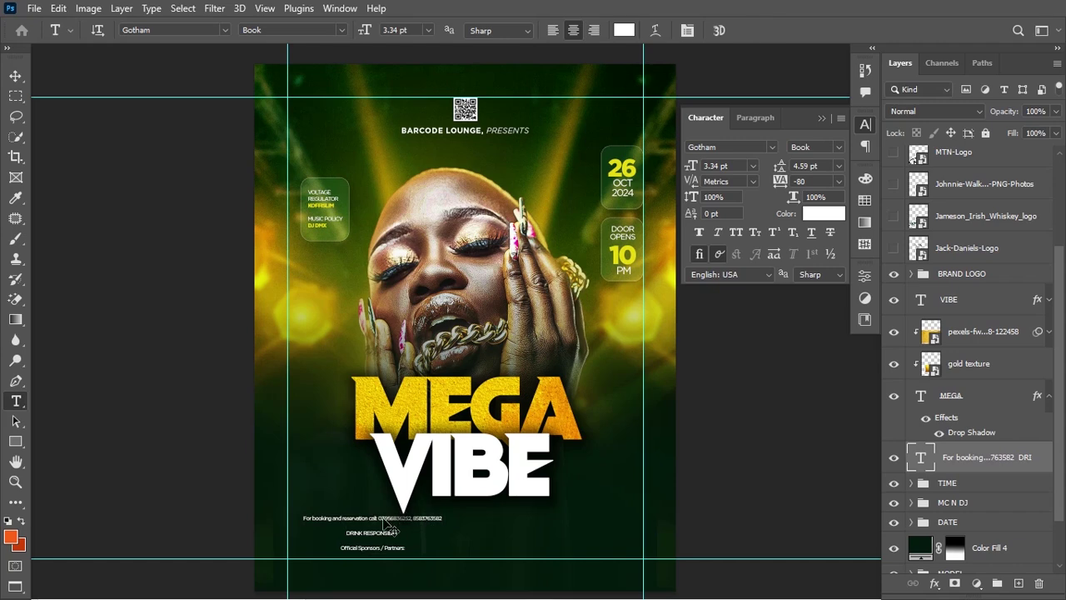
- Shift the remaining booking text toward the flyer's left edge and paste the cut venue lines as a separate text layer
left_click_drag(368, 518, 311, 493)
left_click(371, 540)
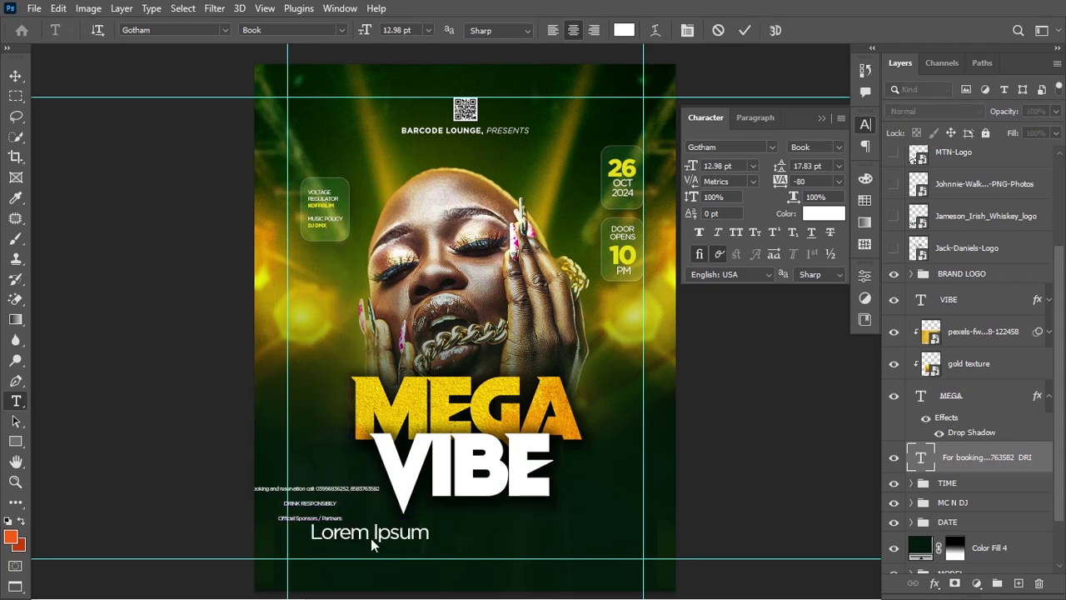
key("ctrl+v")
key("ctrl+Return")
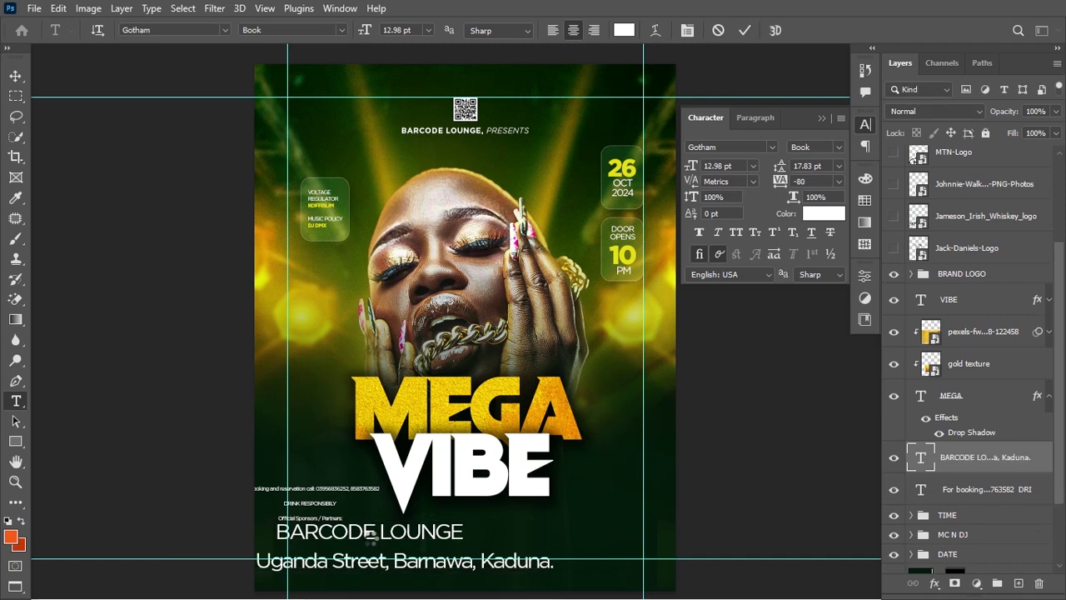
- Set the BARCODE LOUNGE line in Vampire Wars Regular at 19 pt
left_click_drag(276, 531, 463, 533)
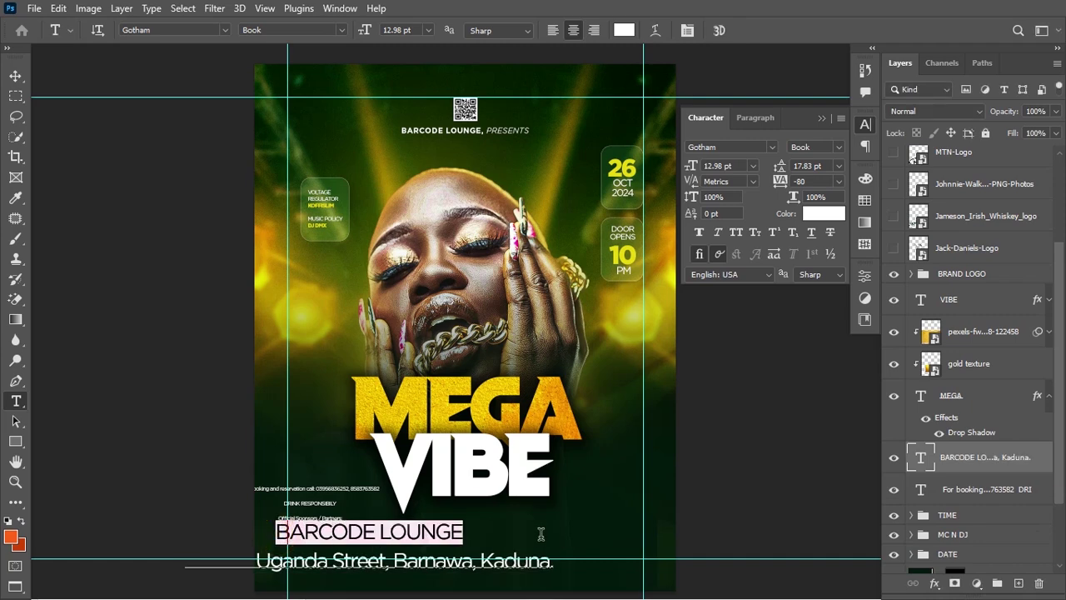
left_click(744, 146)
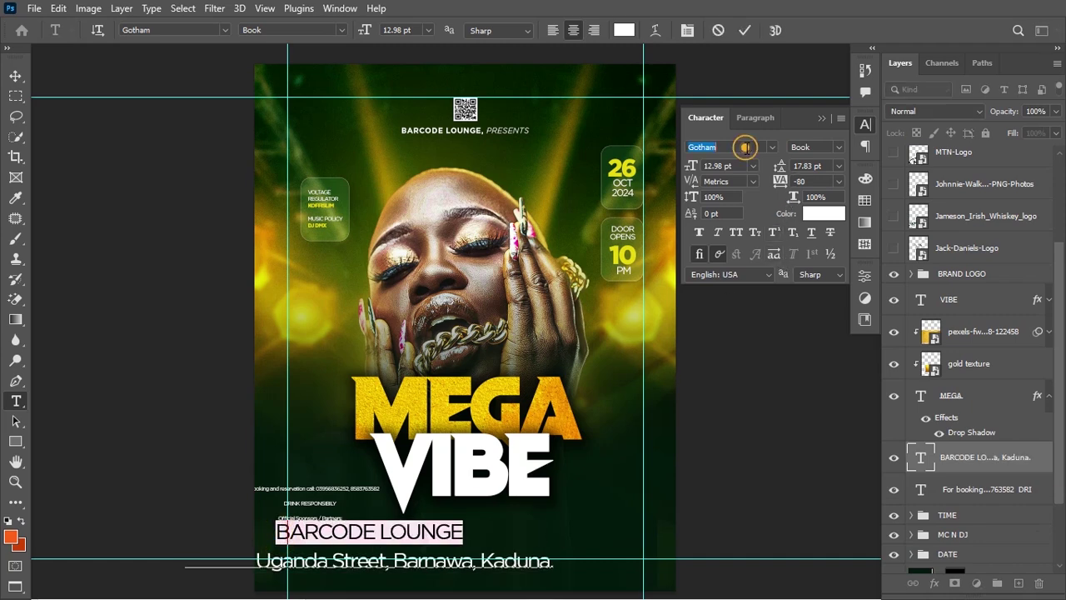
type("VAM")
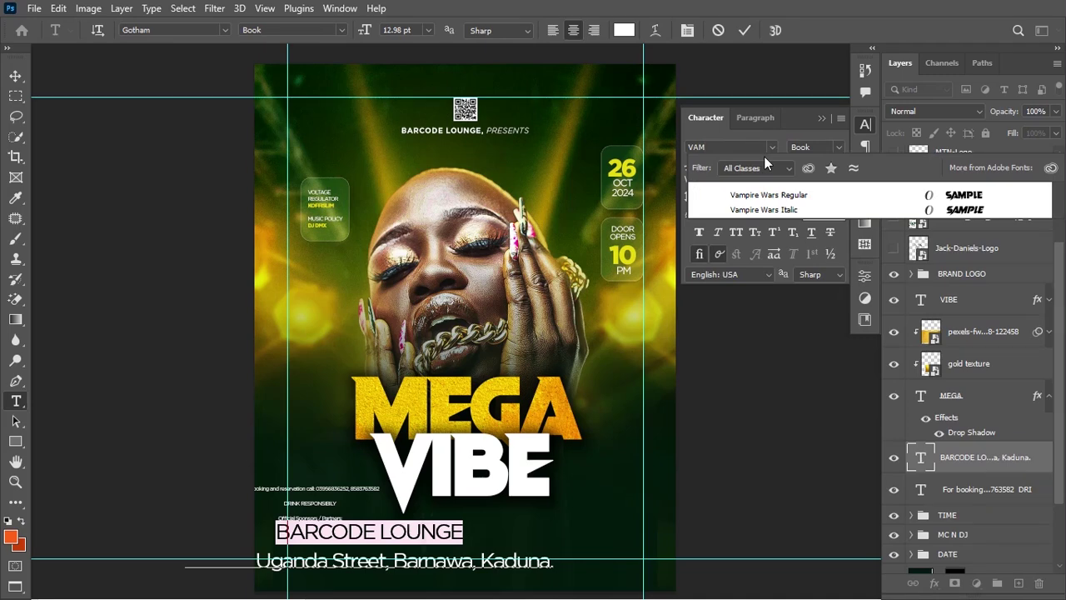
left_click(775, 197)
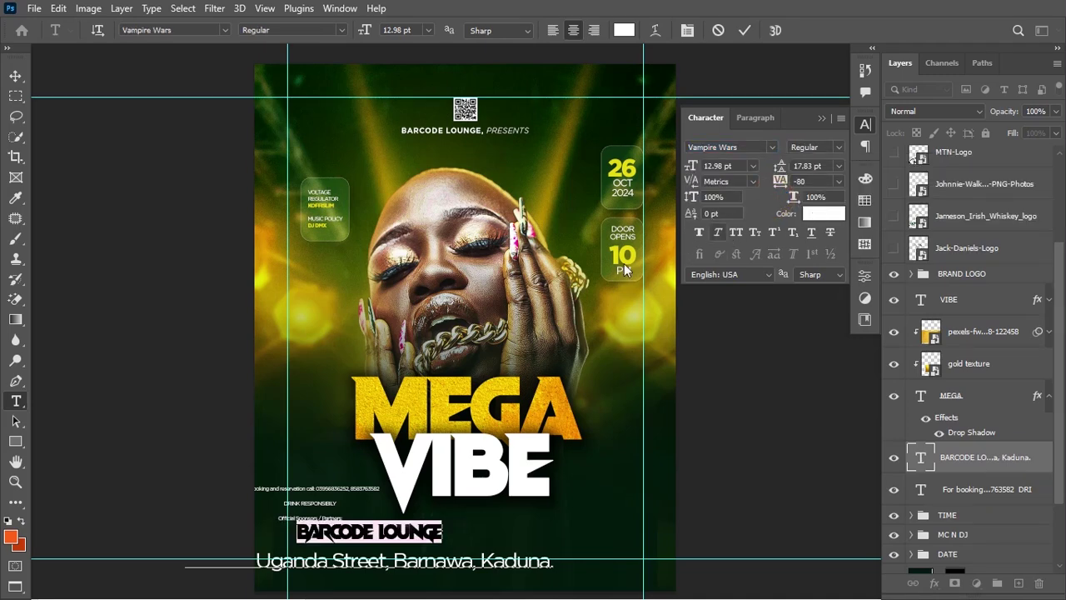
left_click_drag(691, 170, 698, 171)
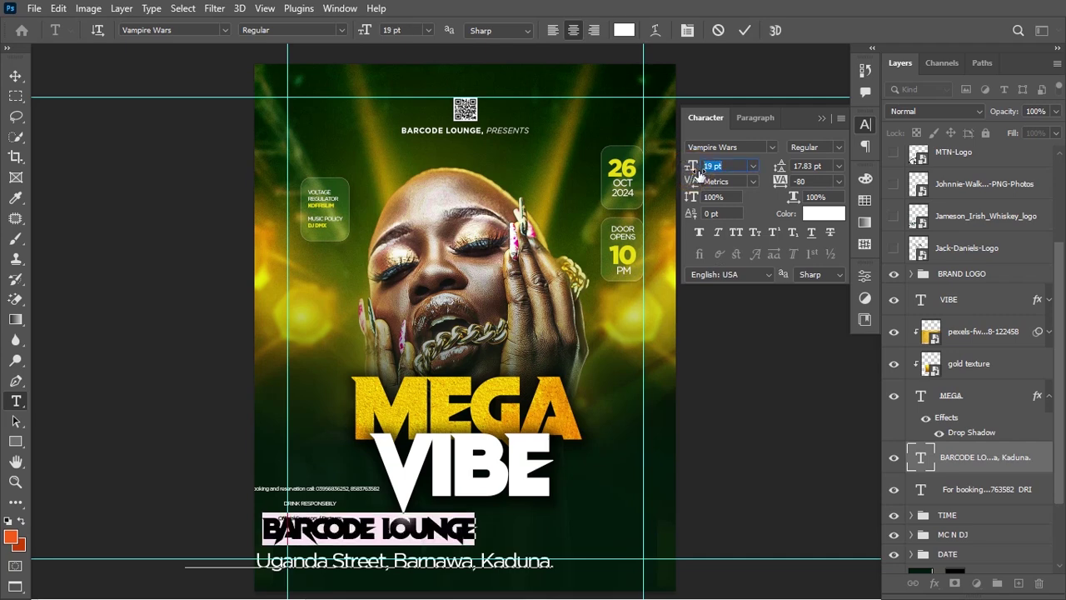
- Set the street address line to 5 pt with 0 tracking and 7 pt leading
left_click(284, 564)
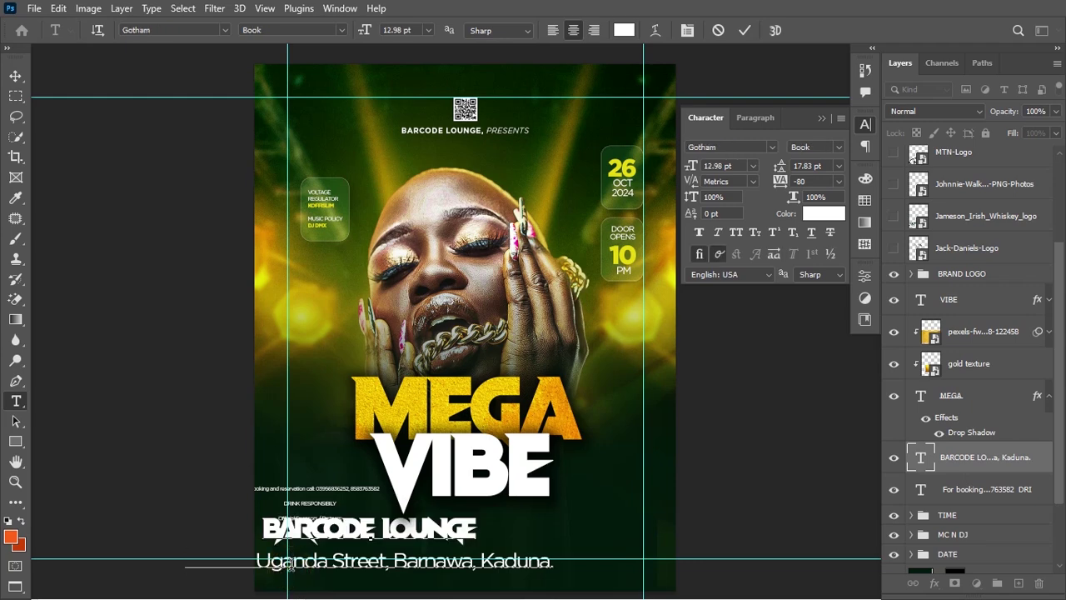
key("ctrl+a")
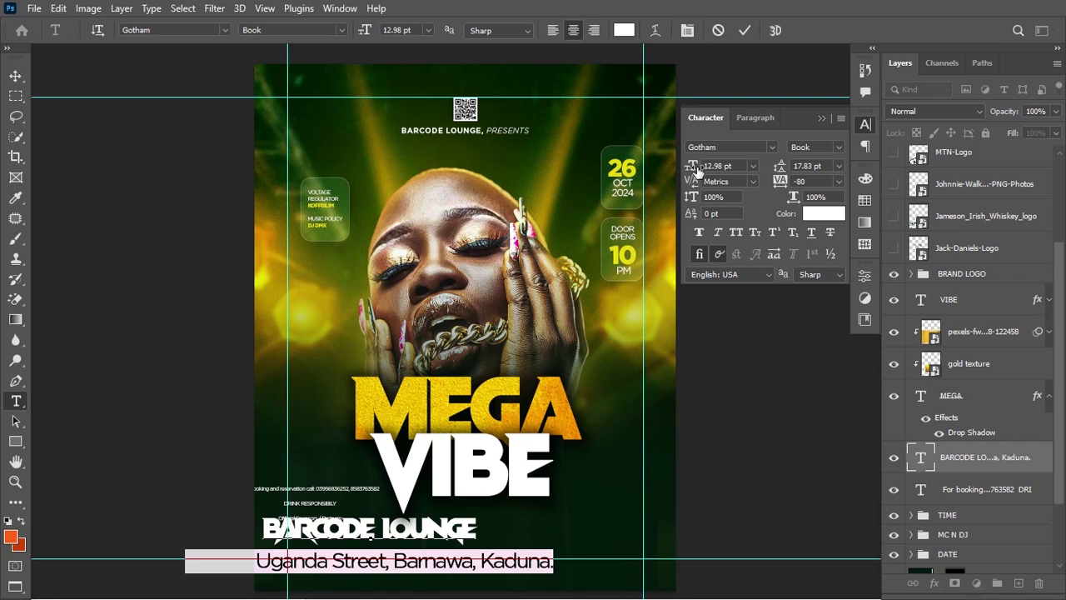
left_click_drag(695, 166, 691, 166)
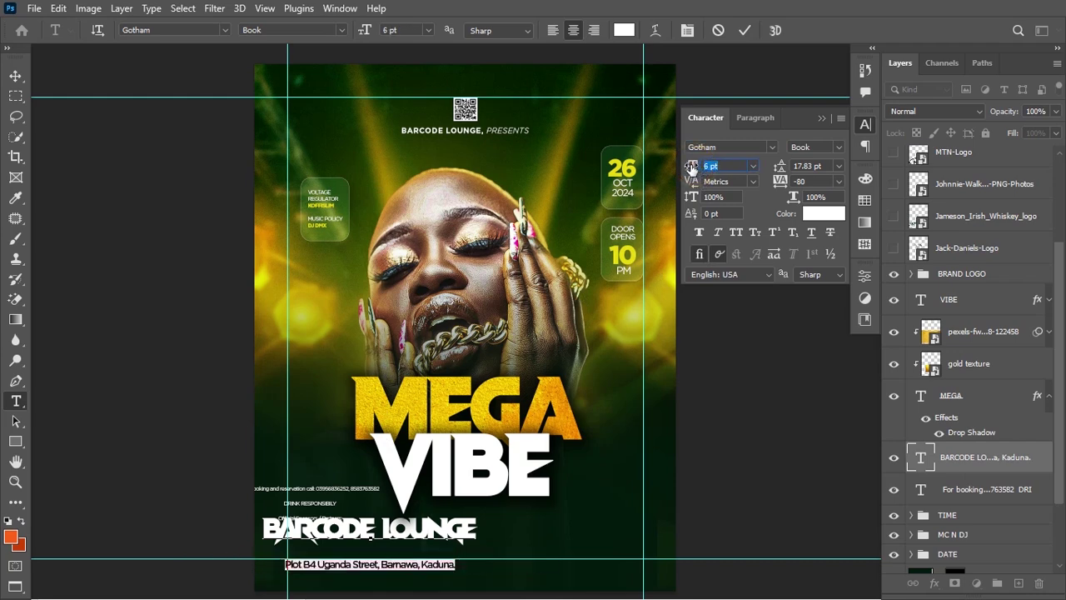
left_click_drag(781, 180, 785, 182)
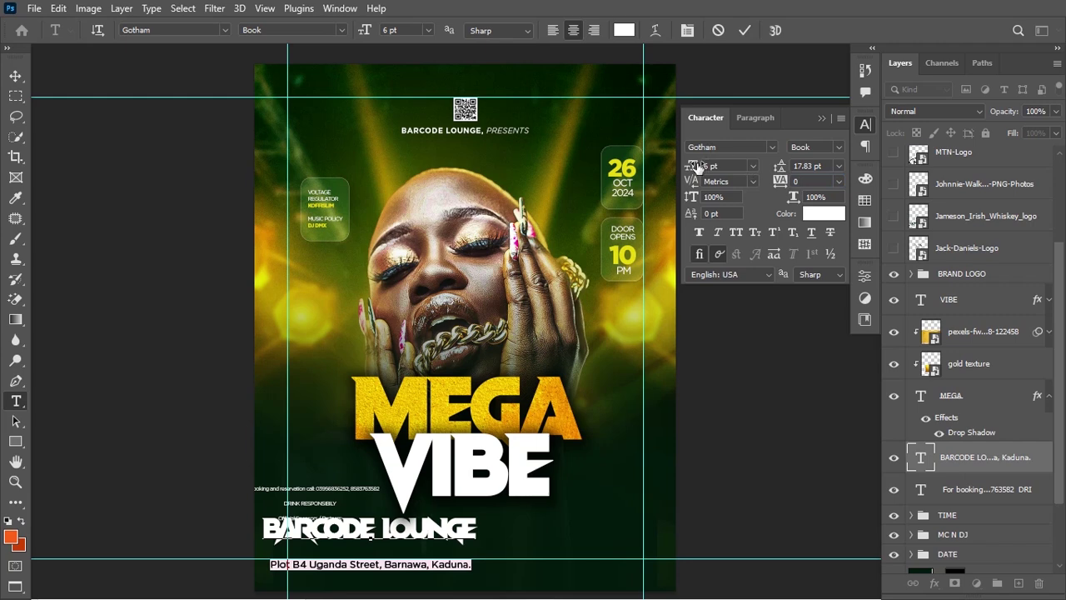
left_click_drag(696, 166, 697, 167)
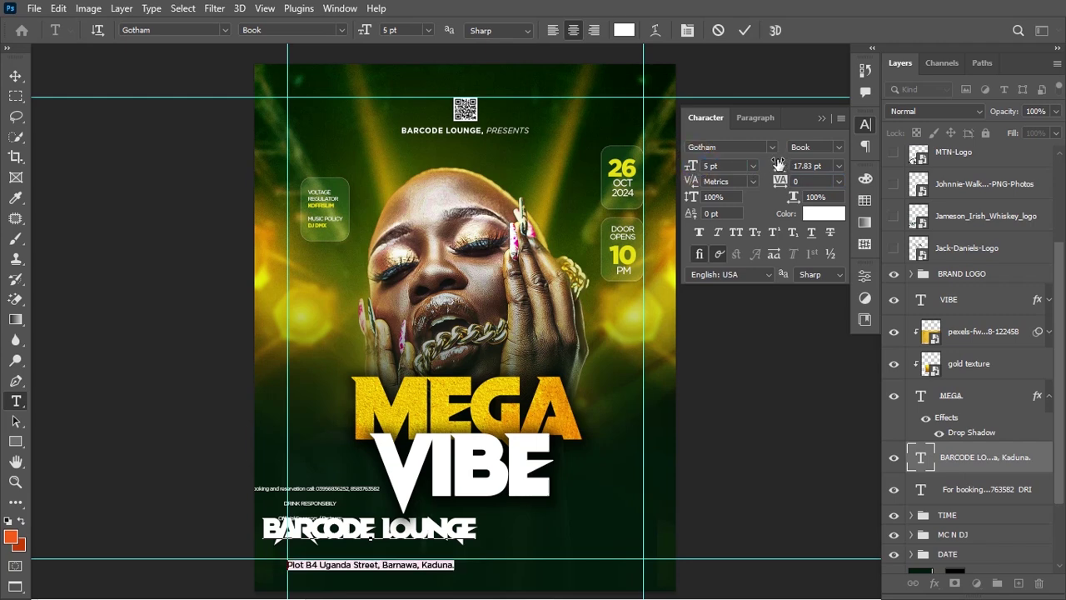
left_click_drag(774, 164, 771, 168)
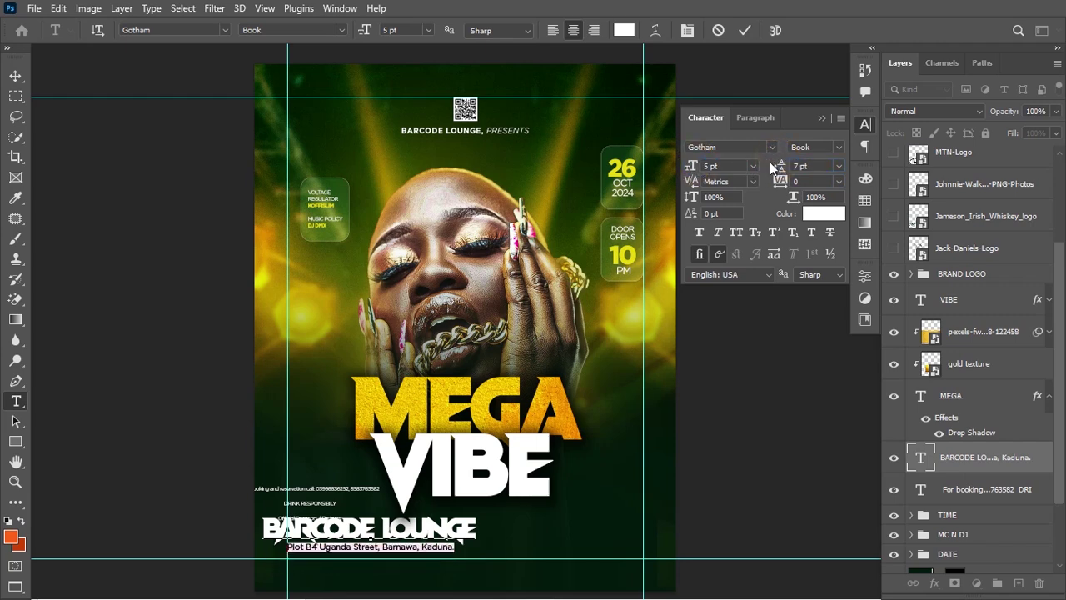
left_click(745, 30)
- Place the venue text block below VIBE and center it horizontally on the flyer
left_click(15, 77)
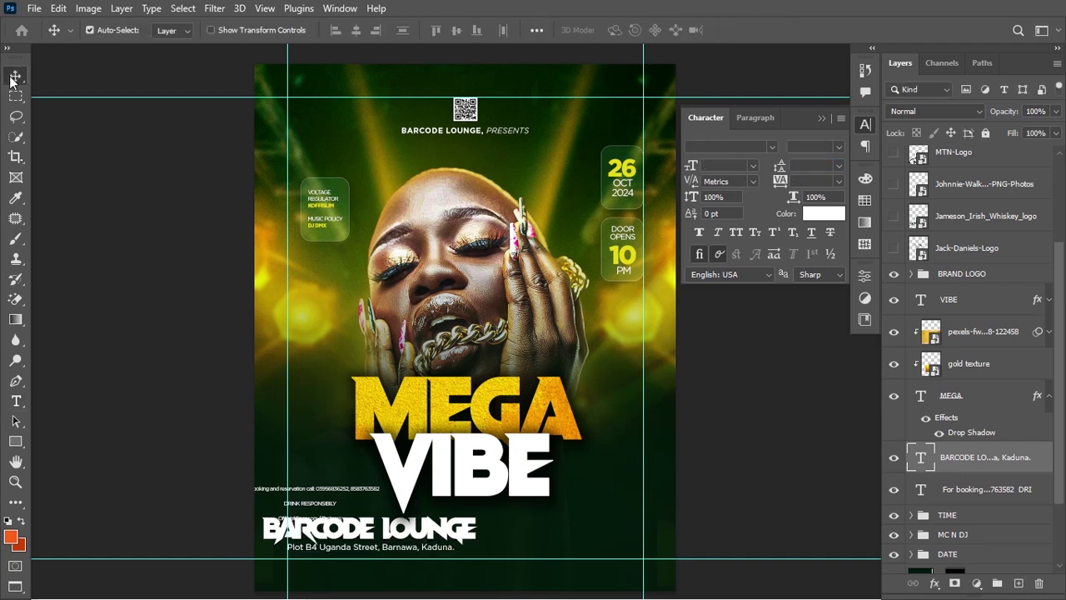
left_click_drag(416, 530, 491, 533)
key("ctrl+a")
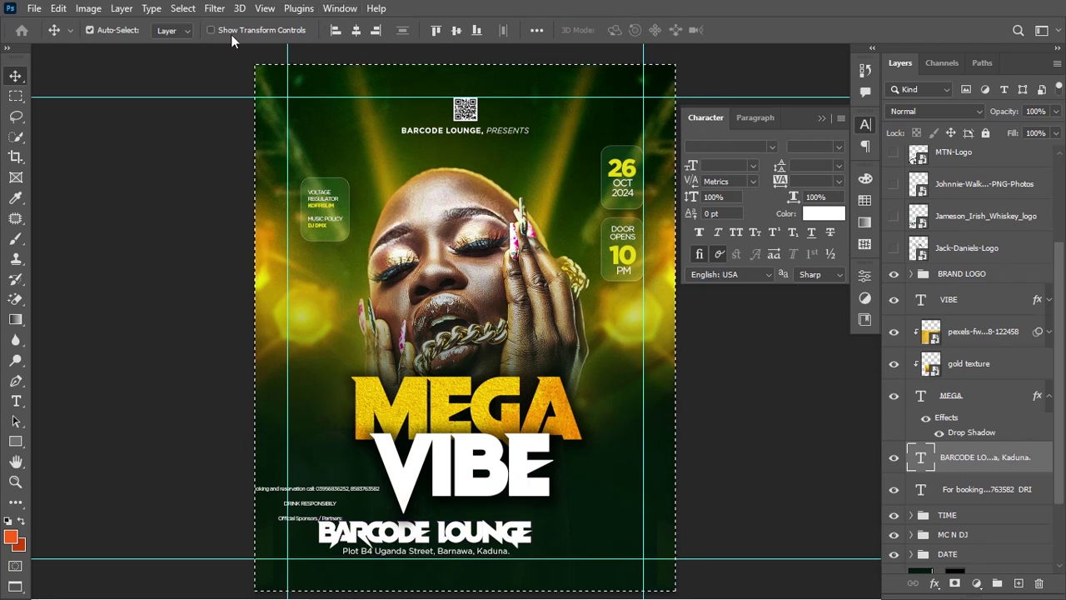
left_click(359, 30)
key("ctrl+d")
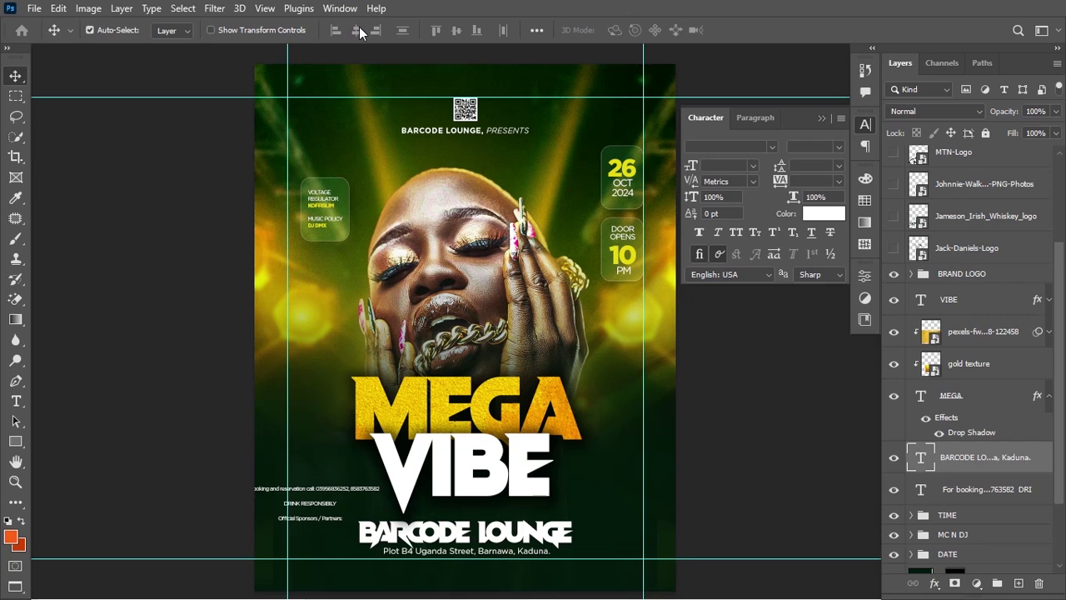
- Scale the venue text block down to about 461 px wide
key("ctrl+t")
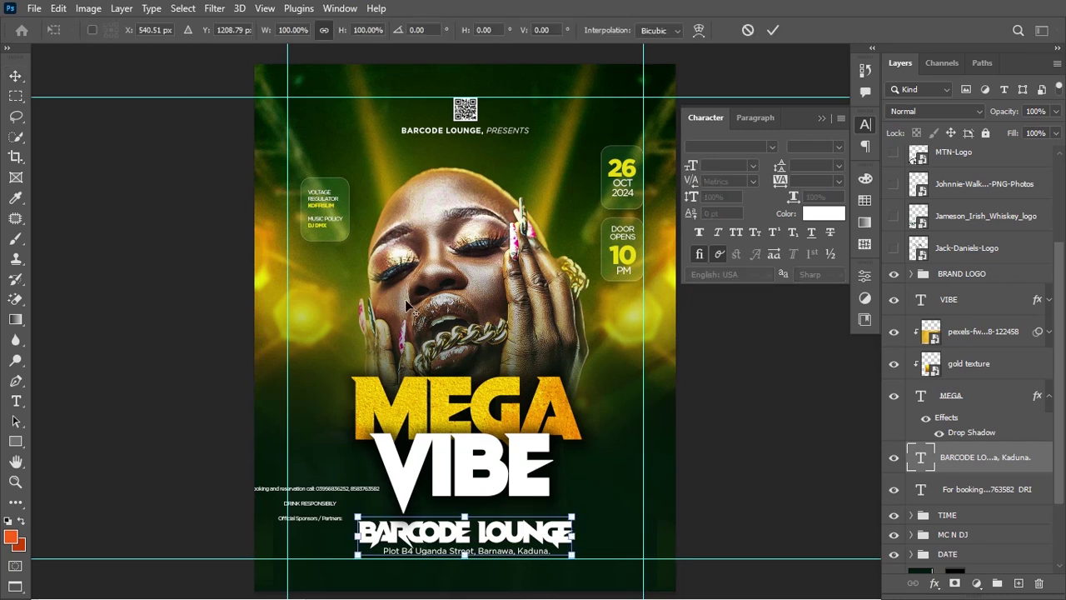
left_click_drag(574, 556, 555, 553)
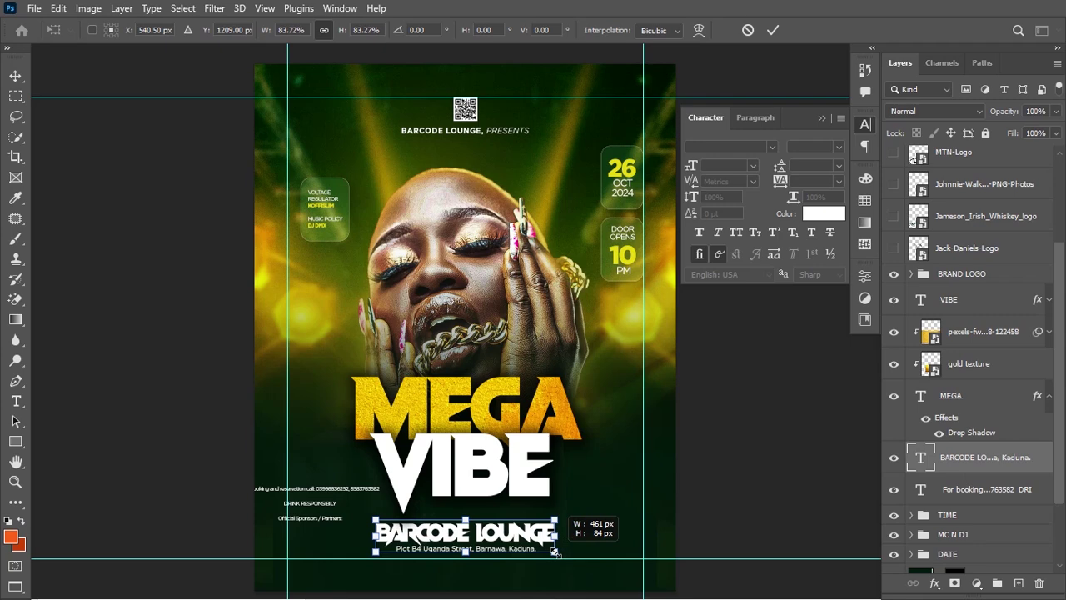
key("Return")
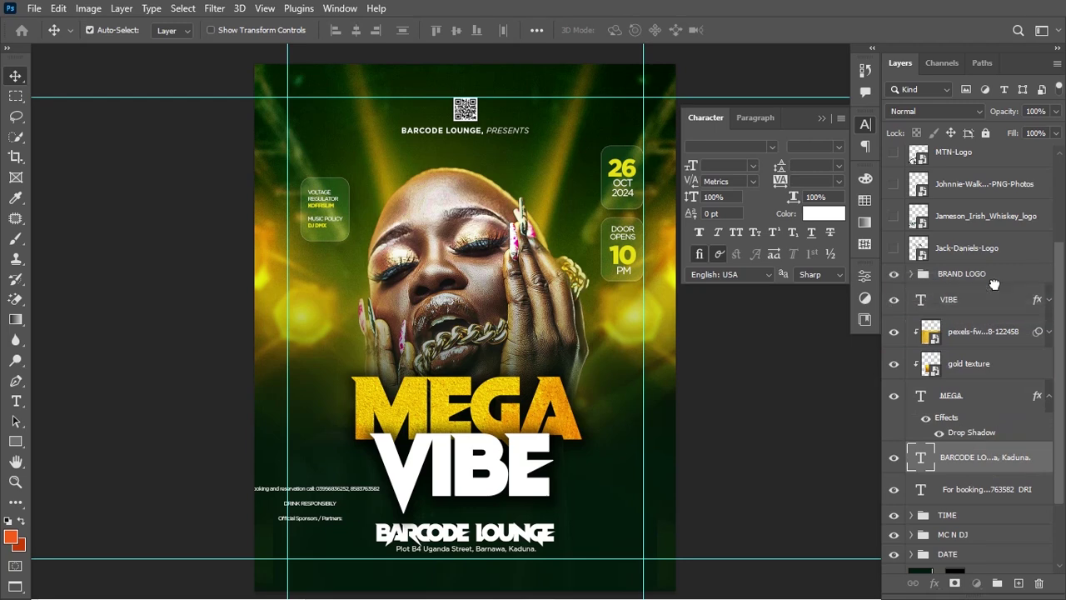
- Move the venue text layer above VIBE and group the VIBE, gold texture and MEGA layers as THEME
left_click_drag(994, 284, 993, 292)
left_click(982, 339)
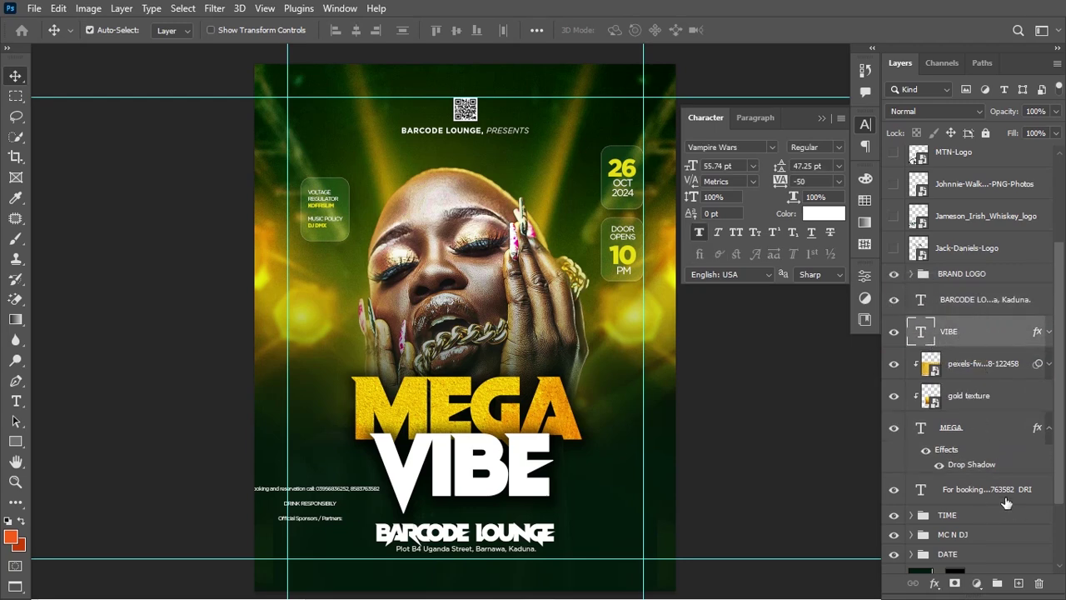
left_click(994, 432, "shift")
key("ctrl+g")
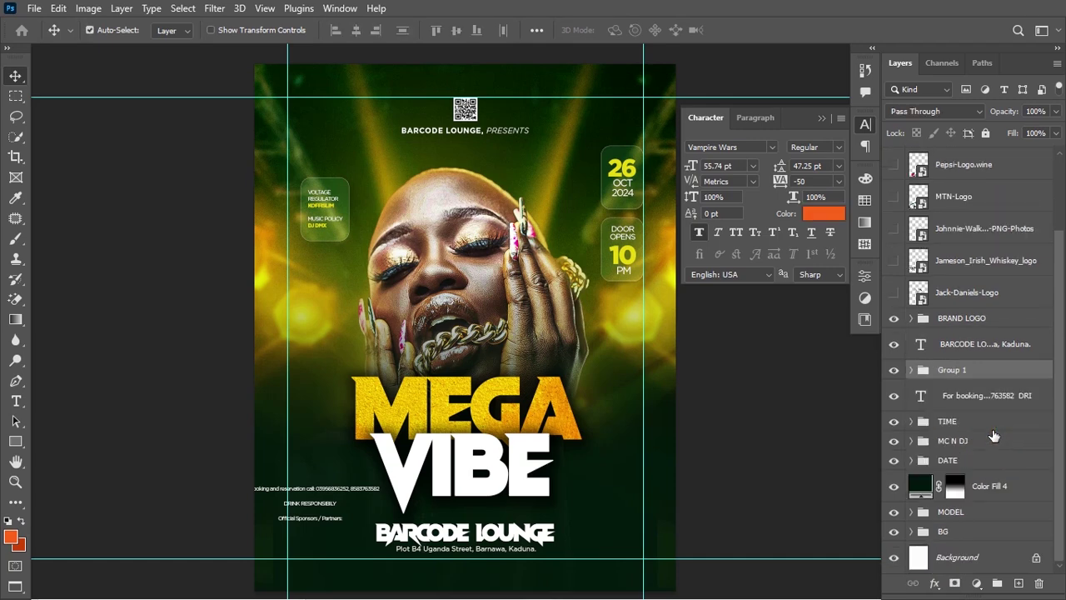
double_click(945, 370)
key("Return")
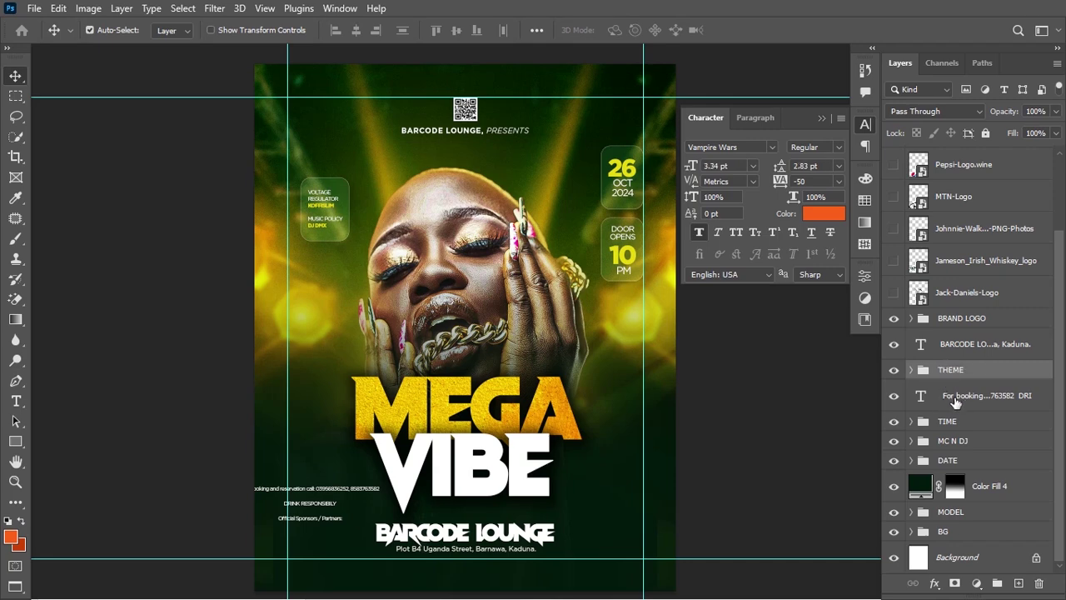
- Move the booking text layer above the THEME group and nudge the MEGA VIBE title slightly up on the flyer
left_click_drag(988, 389, 985, 364)
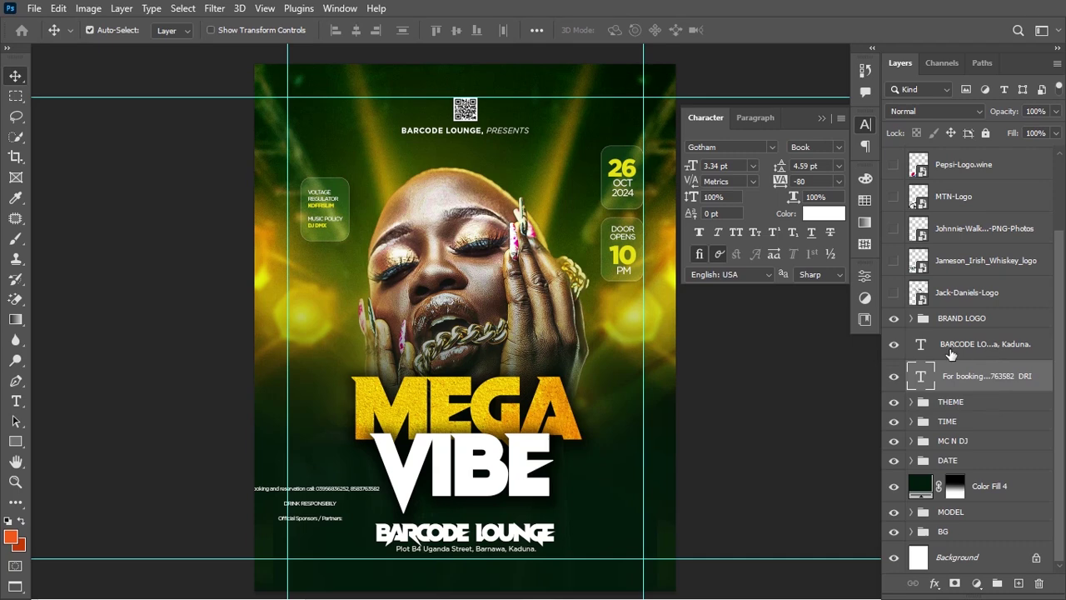
left_click(997, 406)
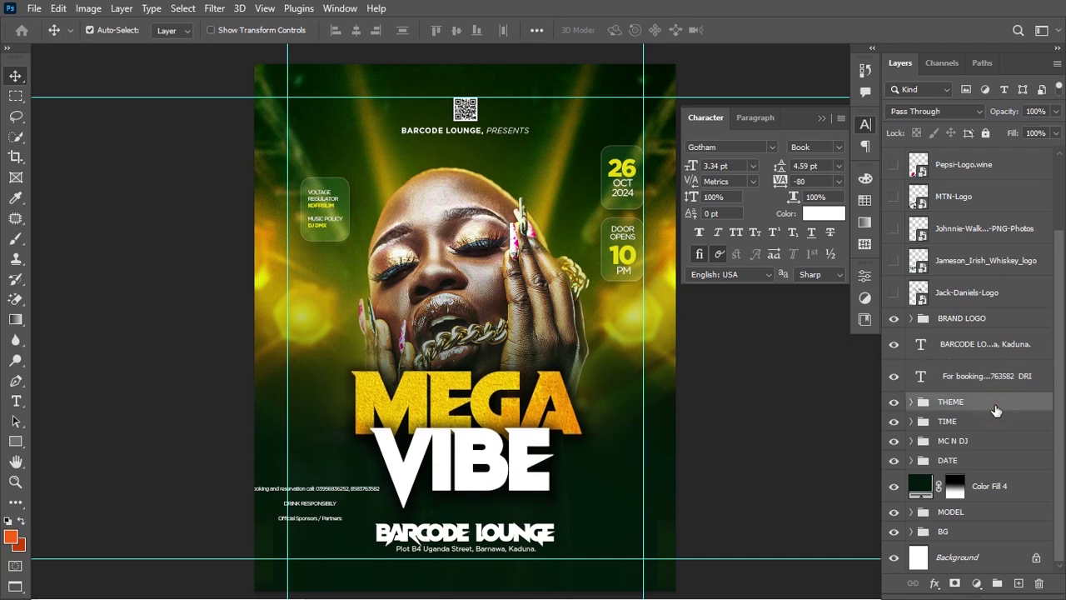
- Scale the MODEL group down proportionally to about 97% around its center
left_click(955, 518)
key("ctrl+t")
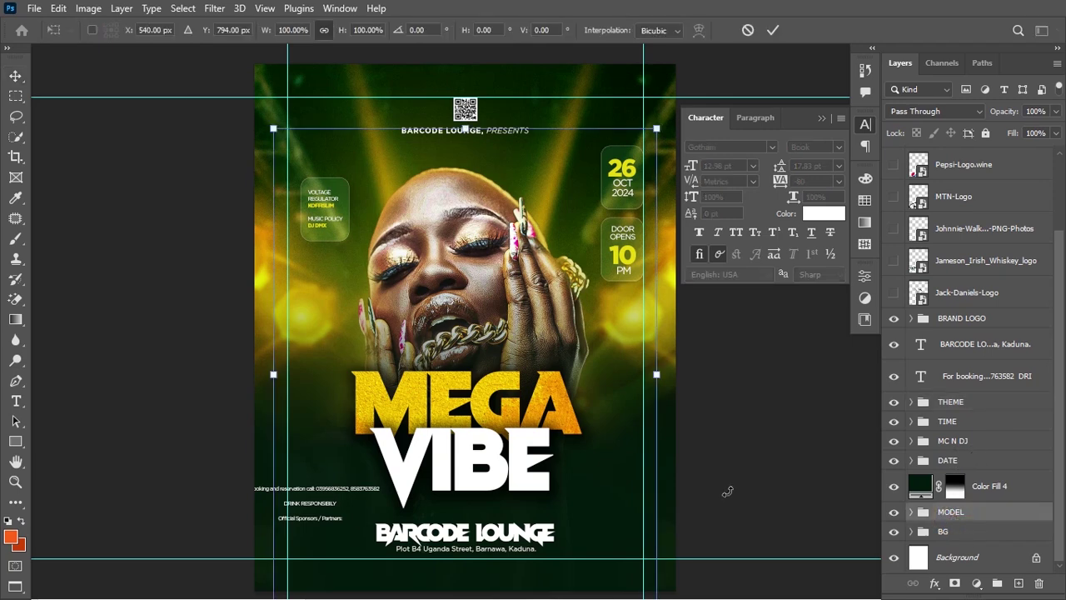
left_click_drag(654, 375, 650, 374)
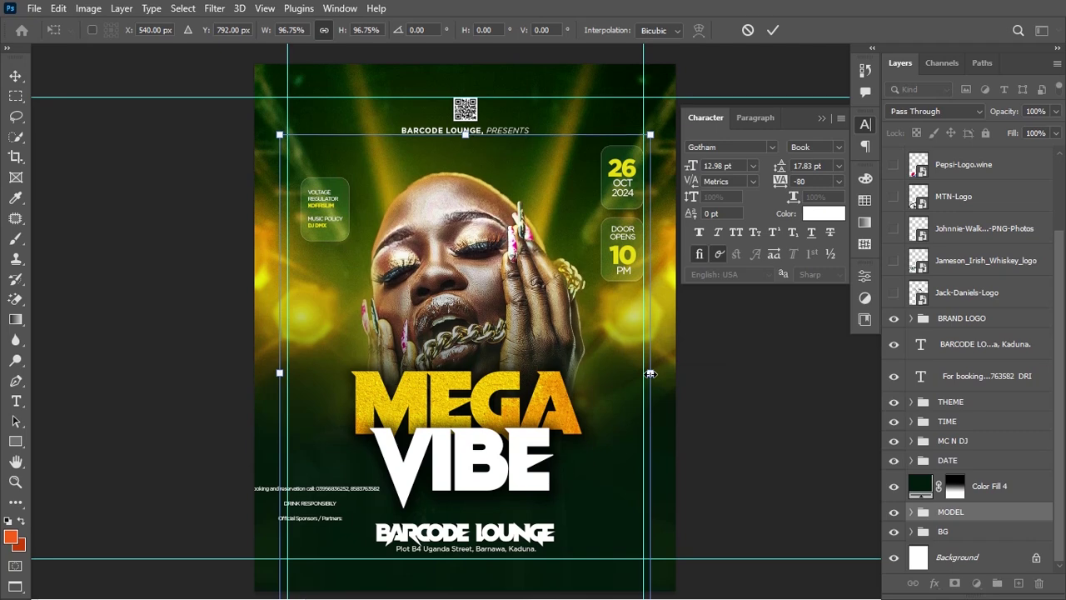
- Move the MODEL group straight up to a vertical position of 742 px and apply the transform
key("shift+Up")
key("shift+Up")
key("shift+Up")
key("shift+Up")
key("Up")
key("Up")
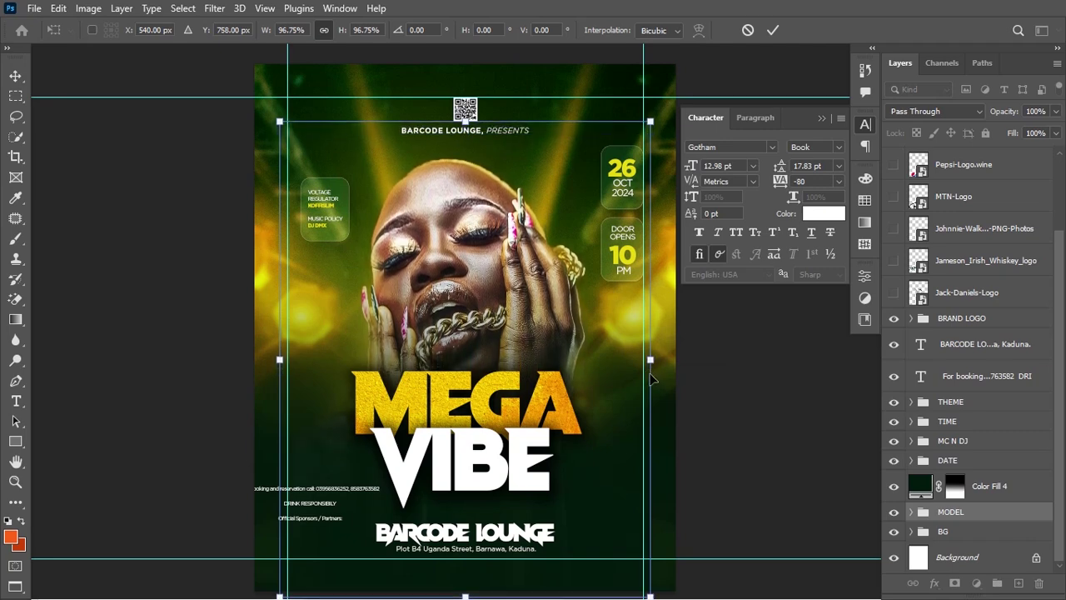
key("Up")
key("Up")
key("Up")
key("Up")
key("Up")
key("Up")
key("Up")
key("Up")
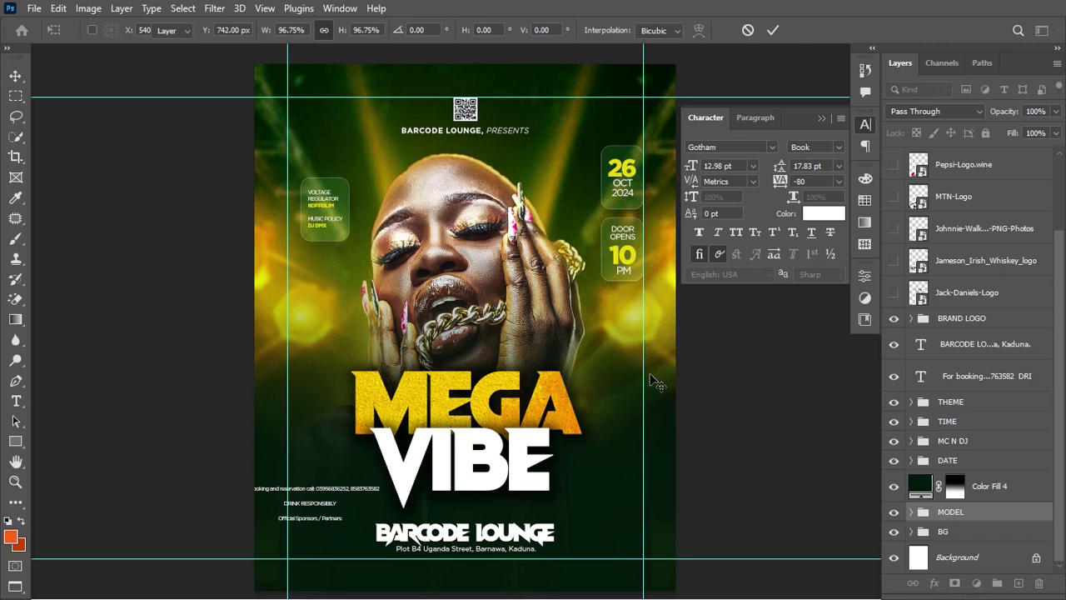
key("Return")
- Move the THEME group with the MEGA VIBE title up so it overlaps the model's chin and hands
left_click(985, 403)
key("shift+Up")
key("shift+Up")
key("shift+Up")
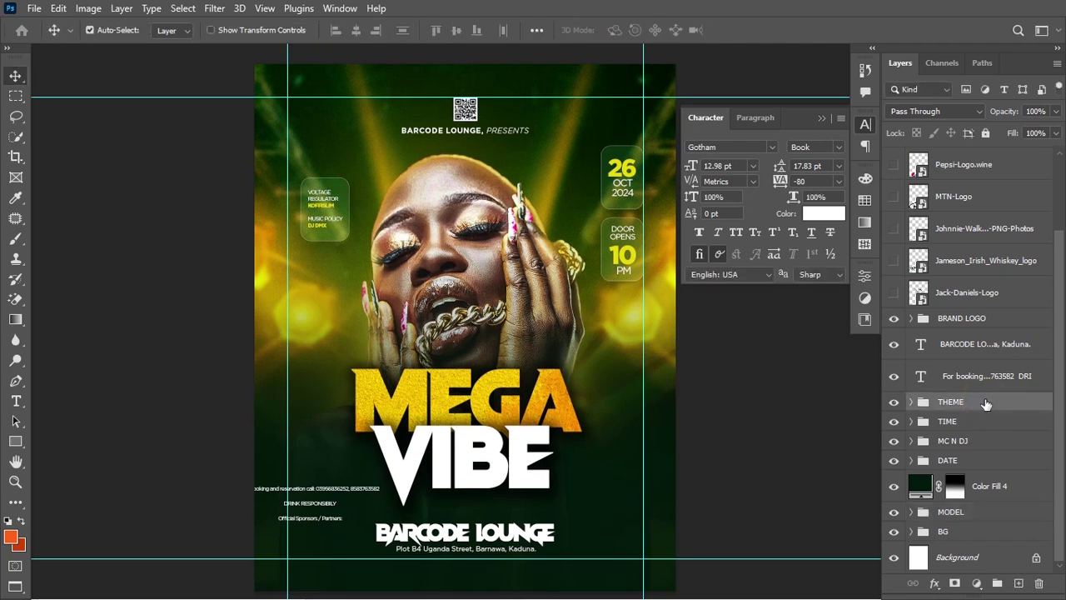
key("shift+Up")
key("shift+Up")
key("shift+Up")
key("shift+Up")
key("shift+Up")
key("shift+Up")
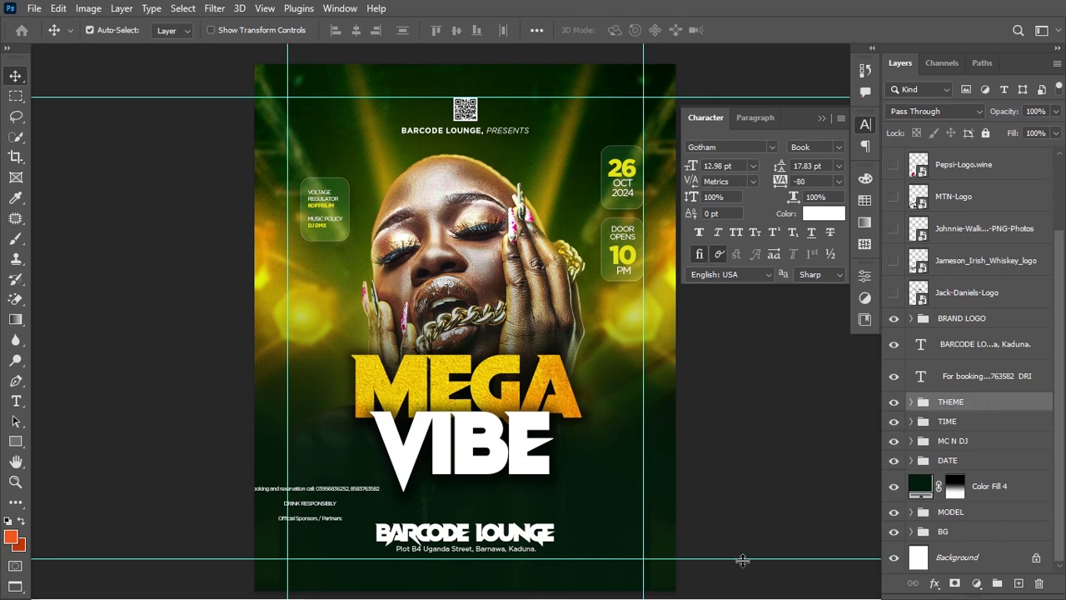
- Move the BARCODE LOUNGE venue text block up, closer below VIBE
left_click(537, 552)
key("shift+Up")
key("shift+Up")
key("shift+Up")
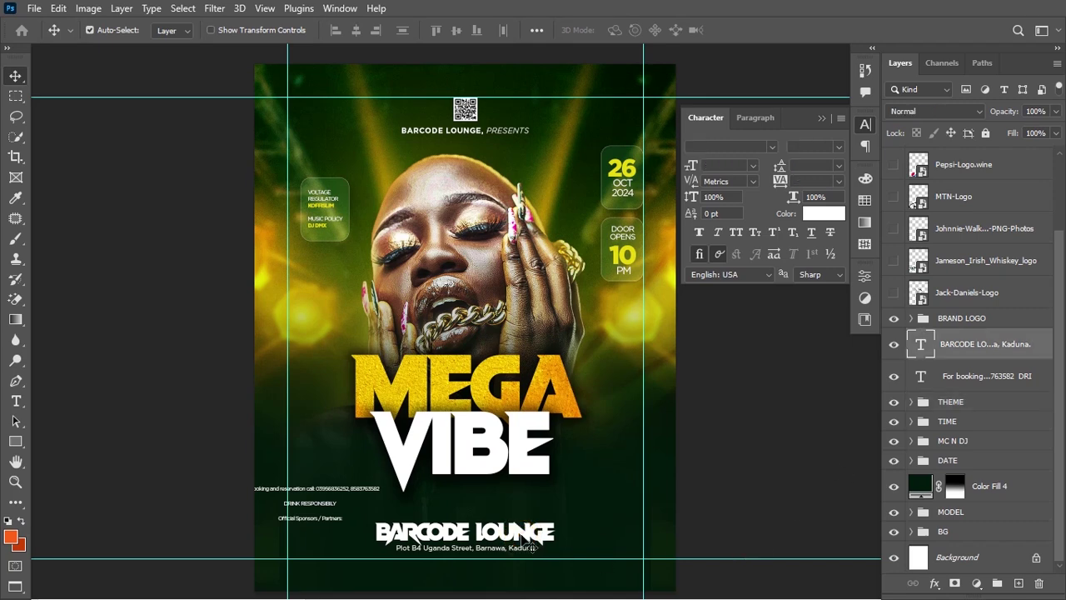
key("shift+Up")
key("shift+Up")
key("shift+Up")
key("shift+Up")
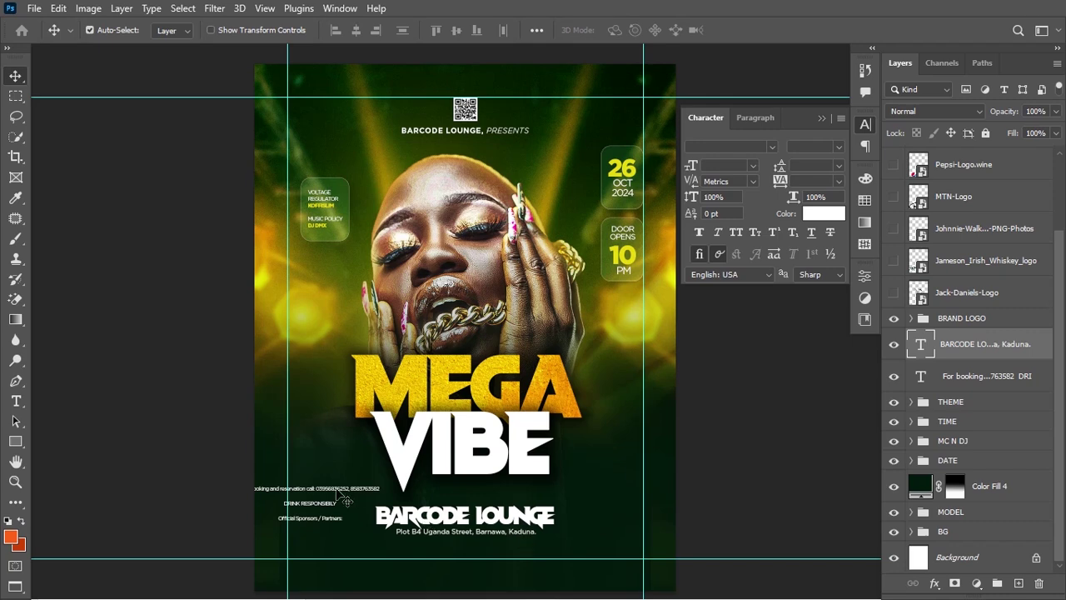
- Recolor the BARCODE LOUNGE line with orange f59b00 sampled from the MEGA lettering and set its size to 17 pt
key("t")
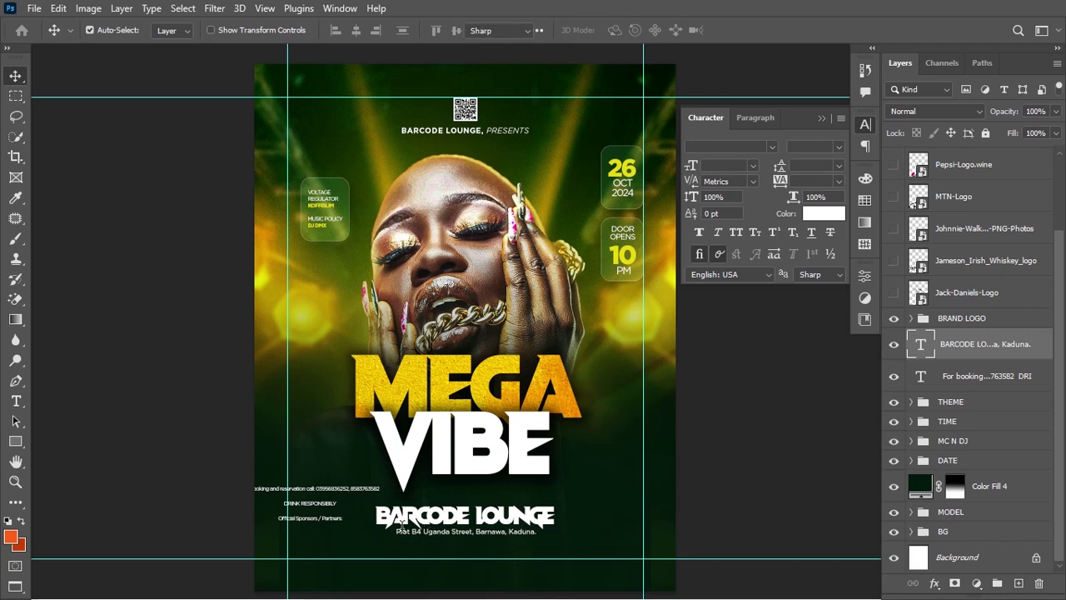
left_click(16, 401)
left_click_drag(379, 512, 609, 519)
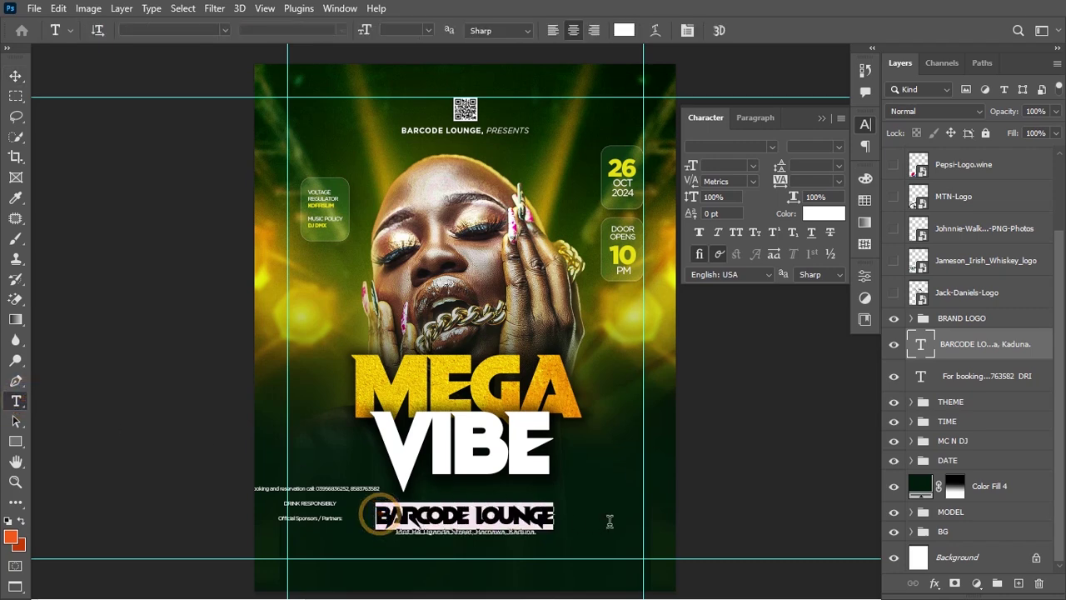
left_click(825, 213)
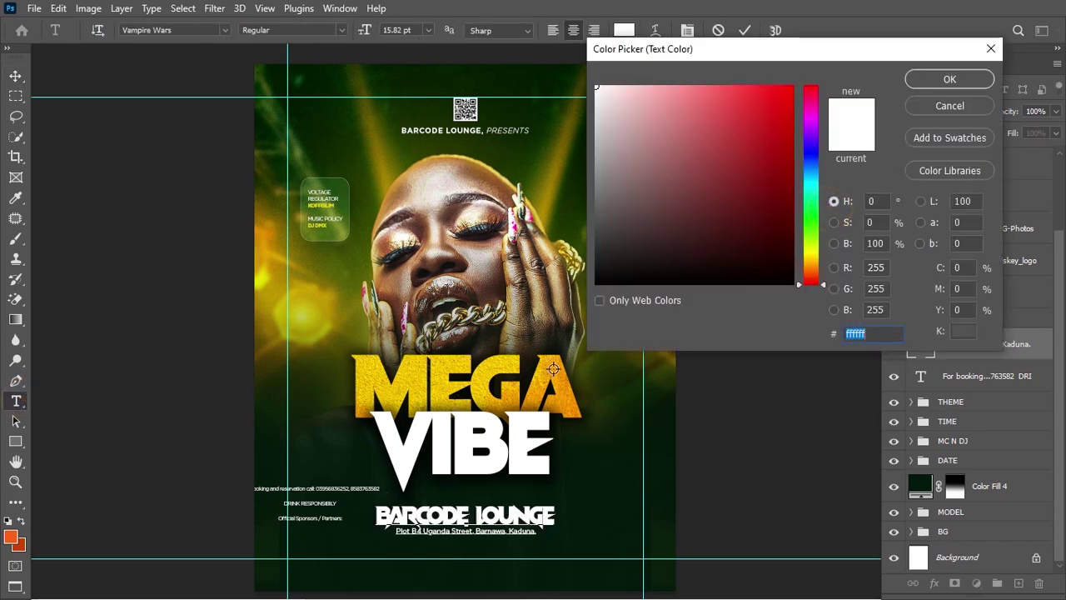
left_click(550, 369)
left_click(553, 371)
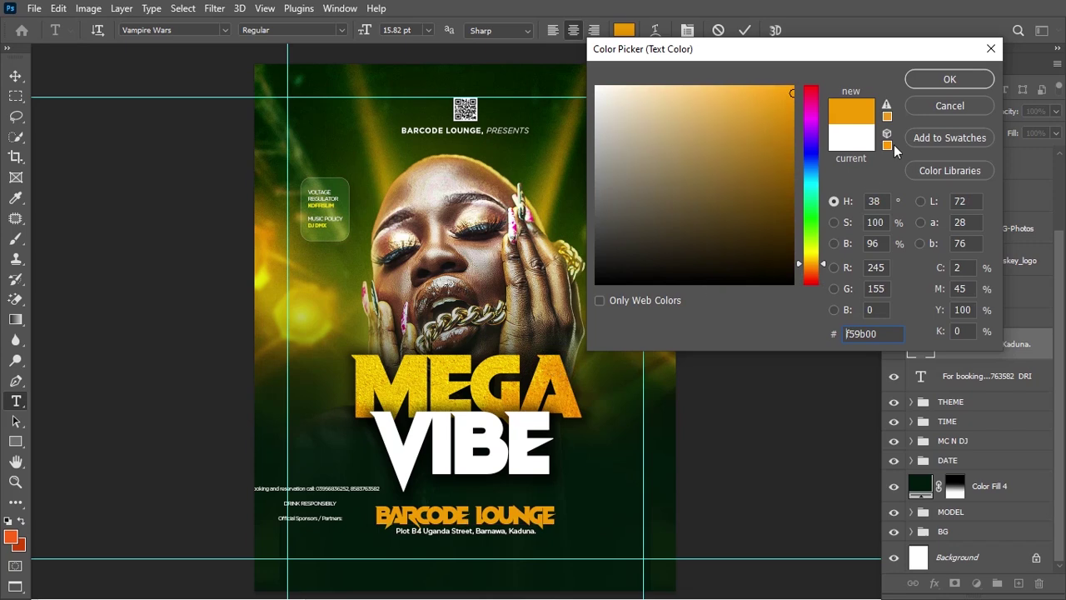
left_click(916, 80)
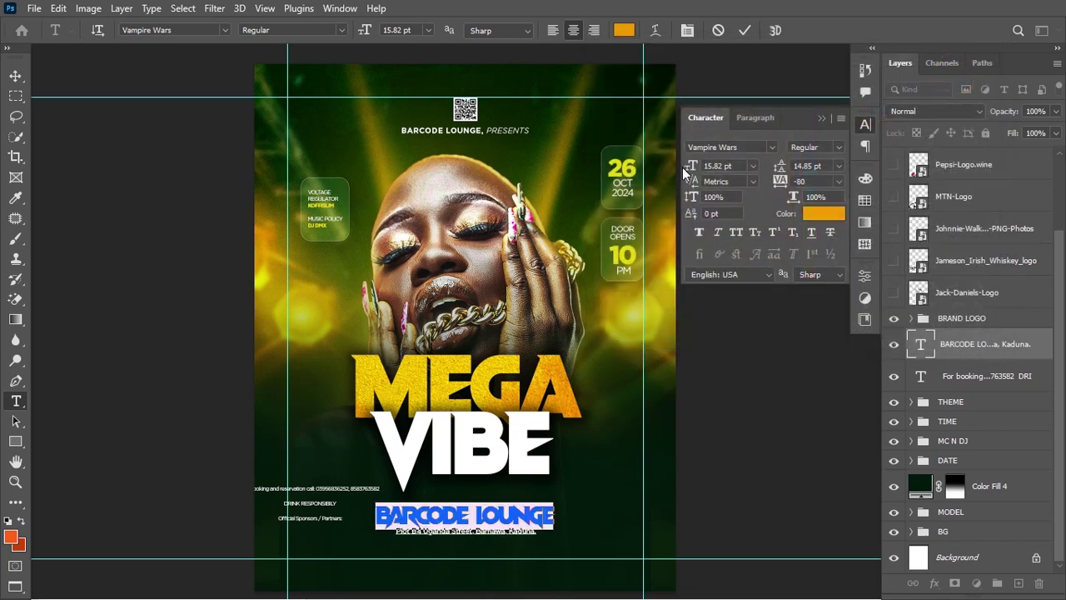
left_click_drag(690, 167, 692, 169)
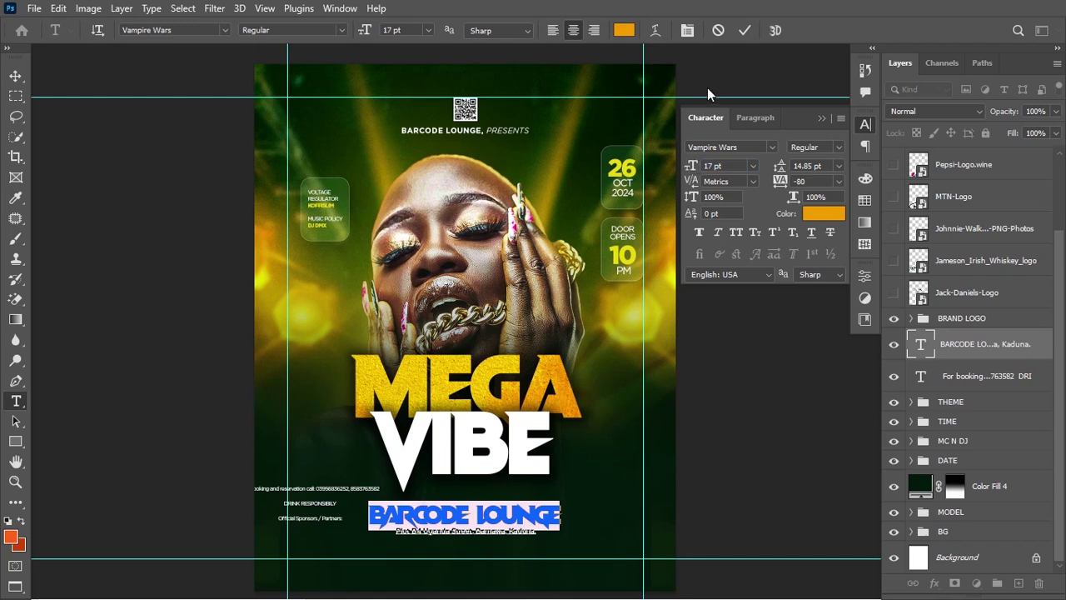
left_click(744, 31)
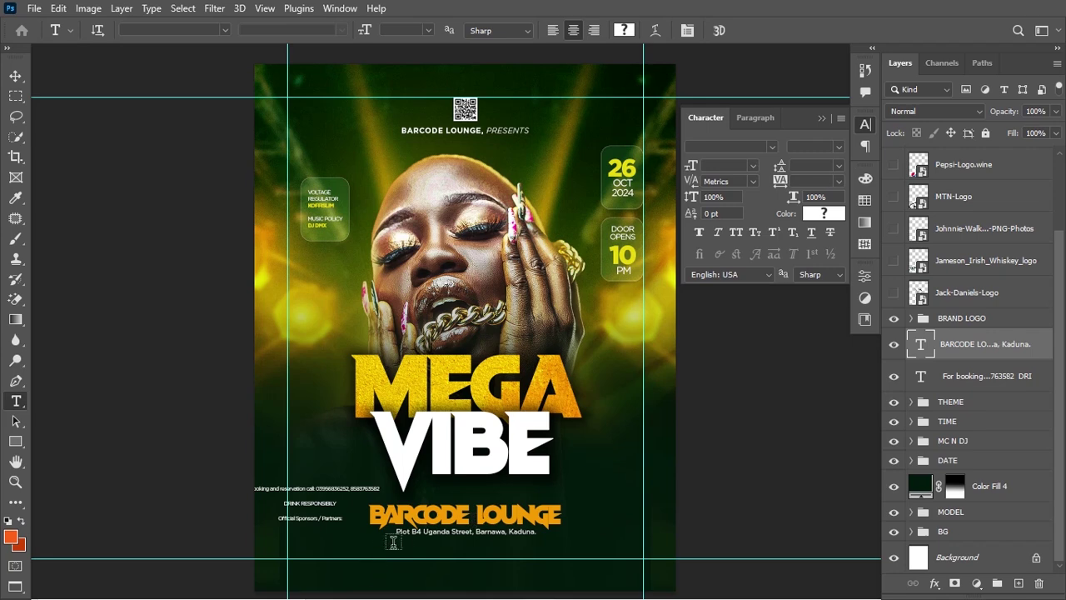
- Set the font size of the address line under BARCODE LOUNGE to 4.5 pt
left_click_drag(397, 532, 536, 531)
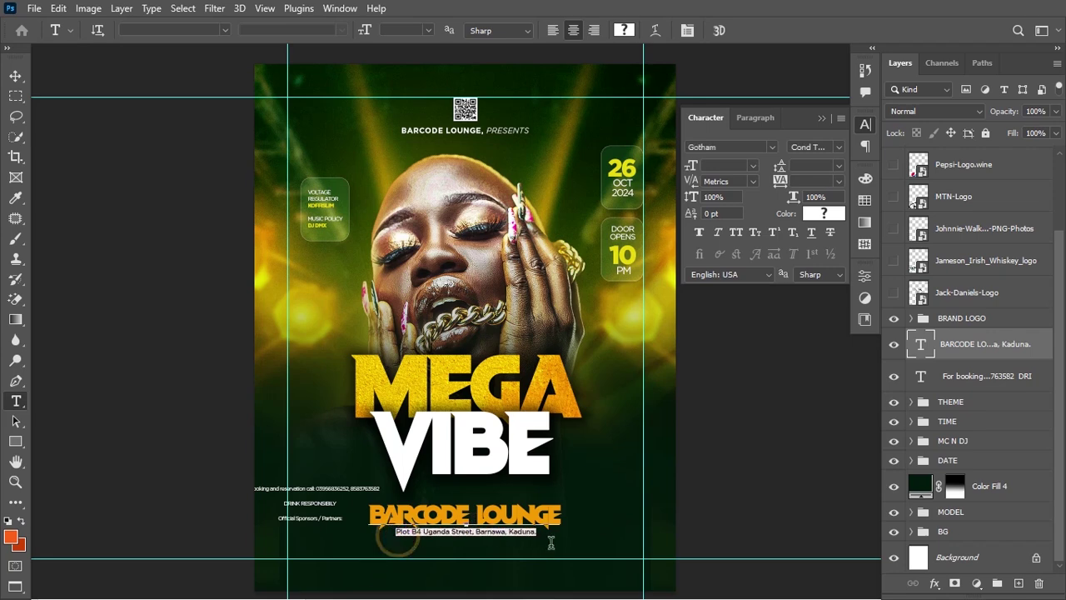
left_click_drag(688, 168, 689, 169)
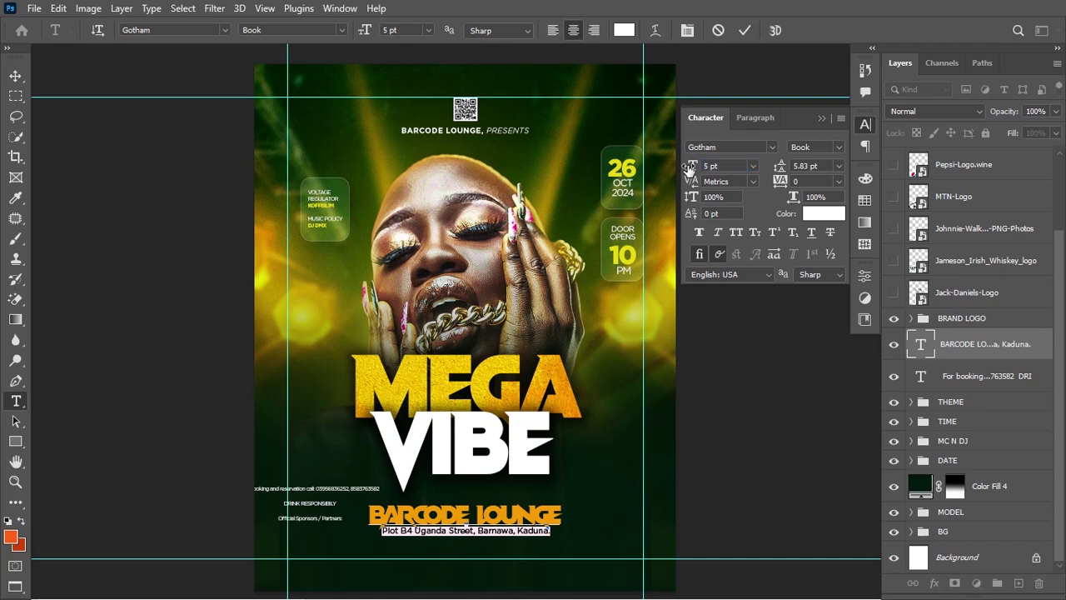
key("BackSpace")
key("ctrl+z")
left_click(725, 164)
type("4.5")
key("Return")
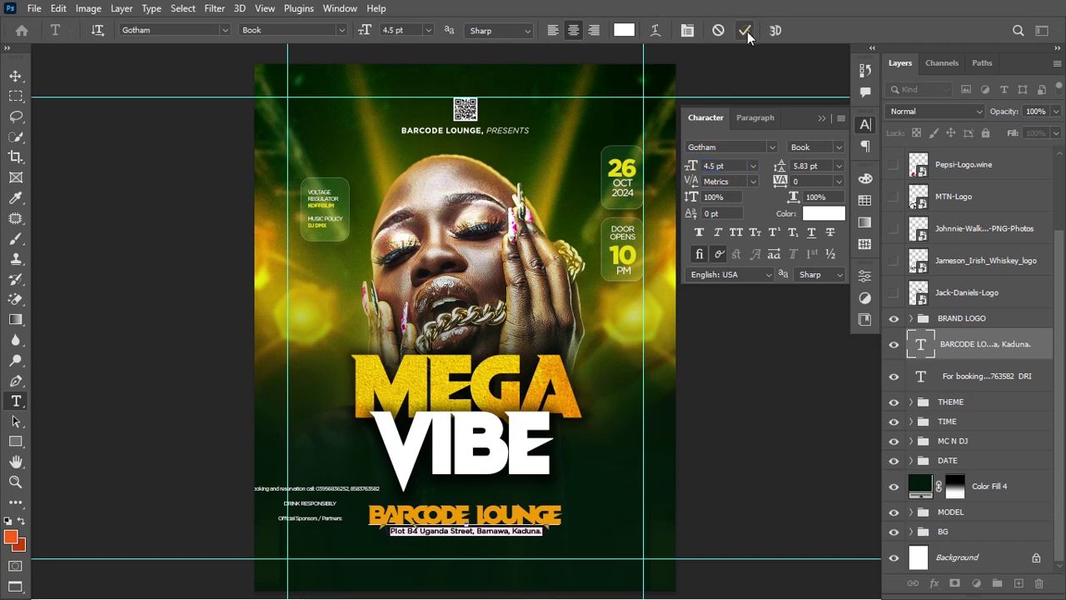
left_click(745, 31)
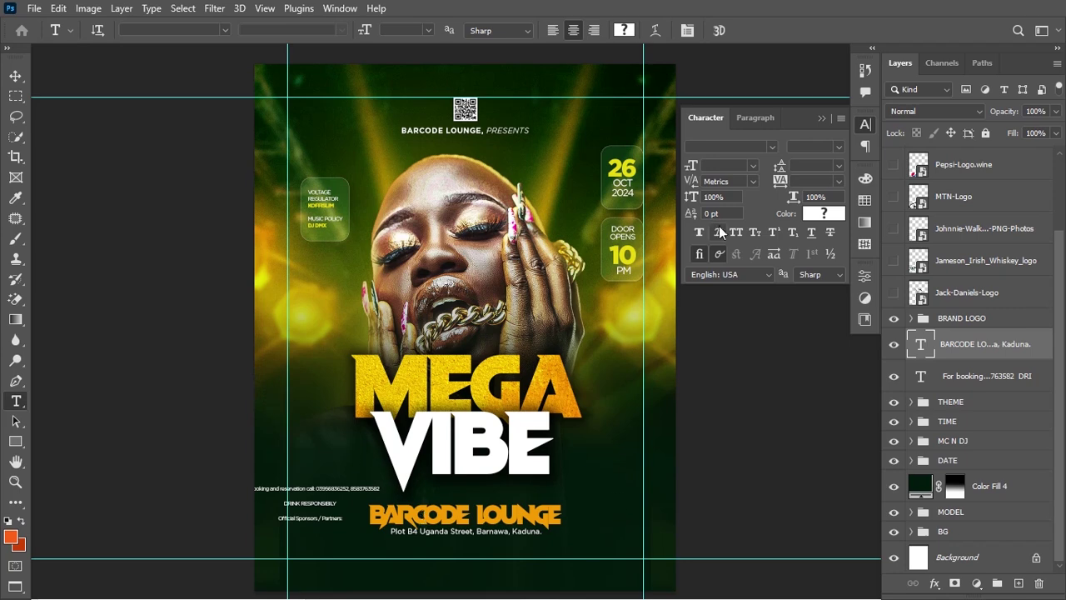
- Change the venue address line's font style to Gotham Bold
triple_click(402, 522)
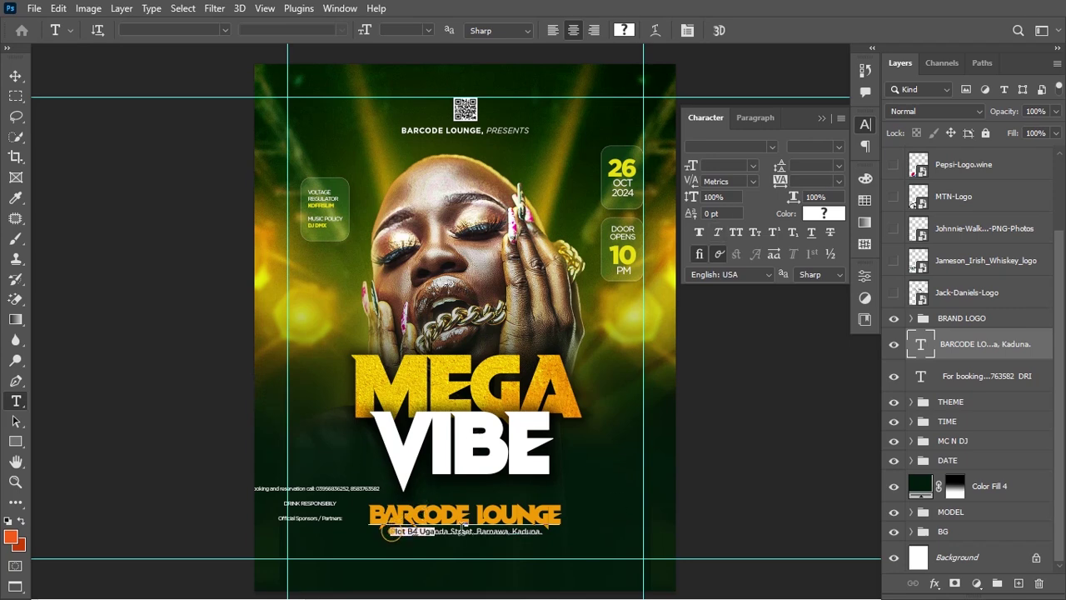
left_click(839, 147)
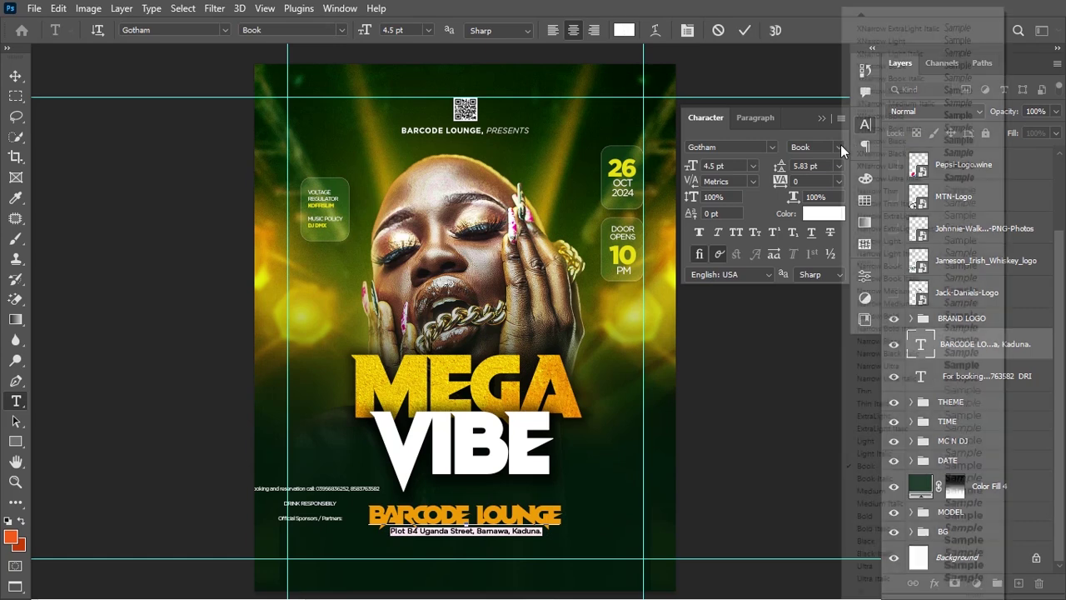
left_click(875, 516)
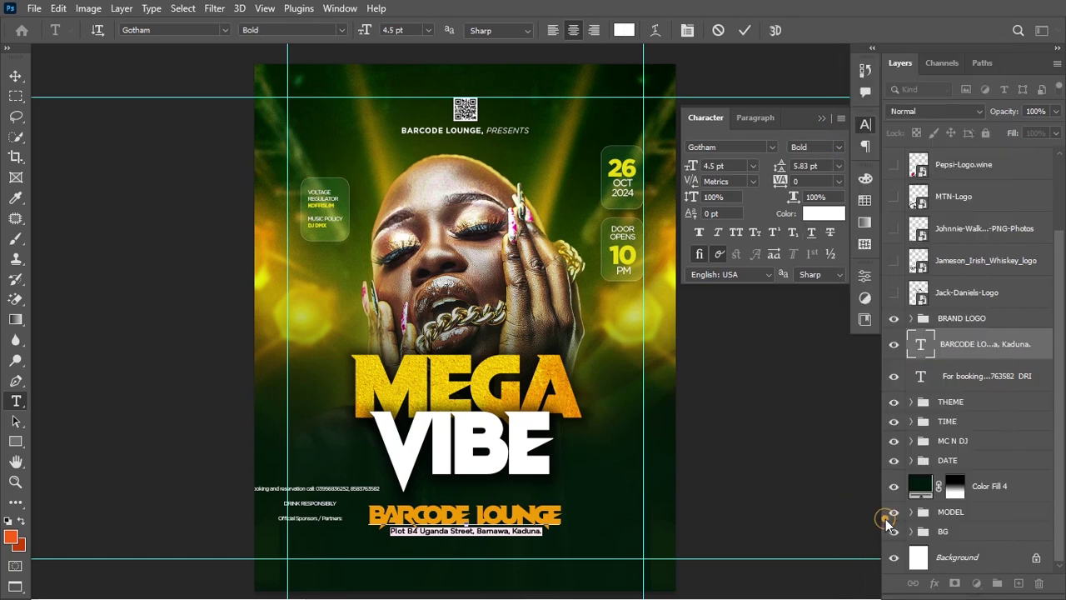
left_click(743, 30)
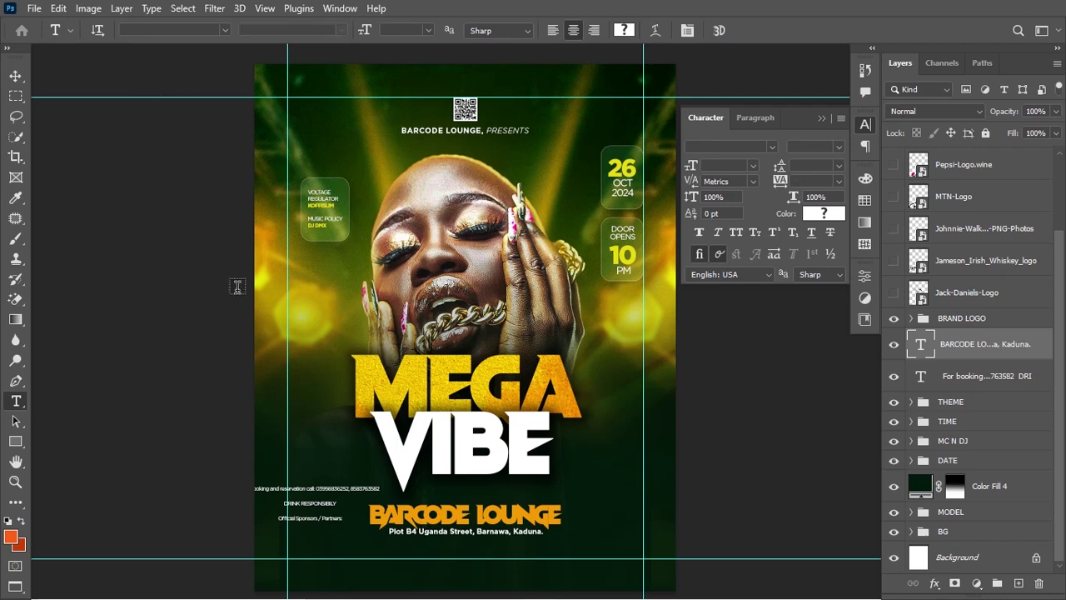
- Cut the booking and reservation line from its text block and paste it as a separate text layer below the address
left_click(270, 485)
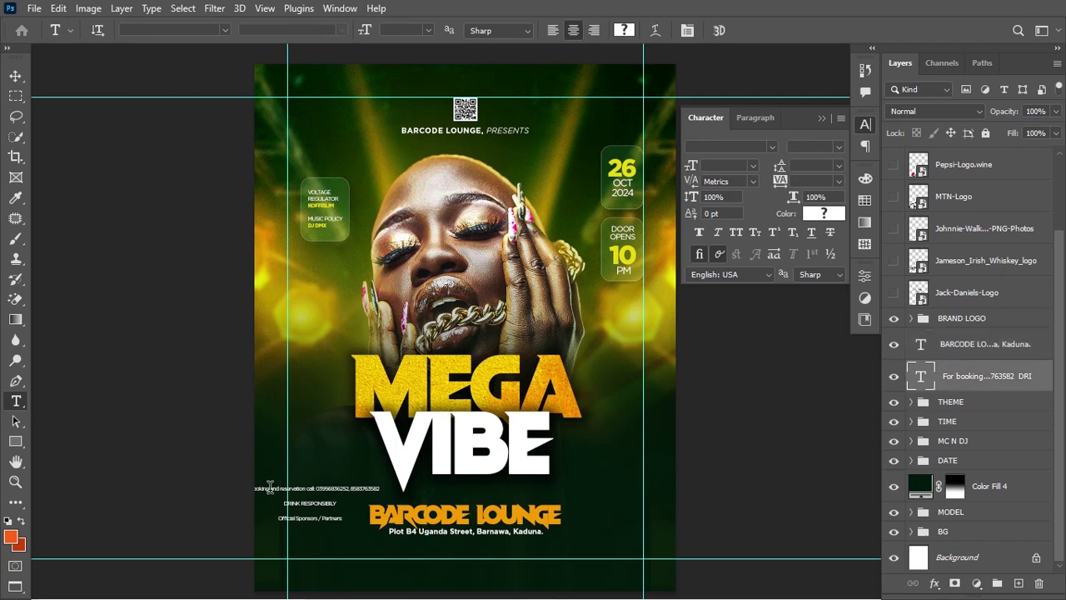
triple_click(269, 486)
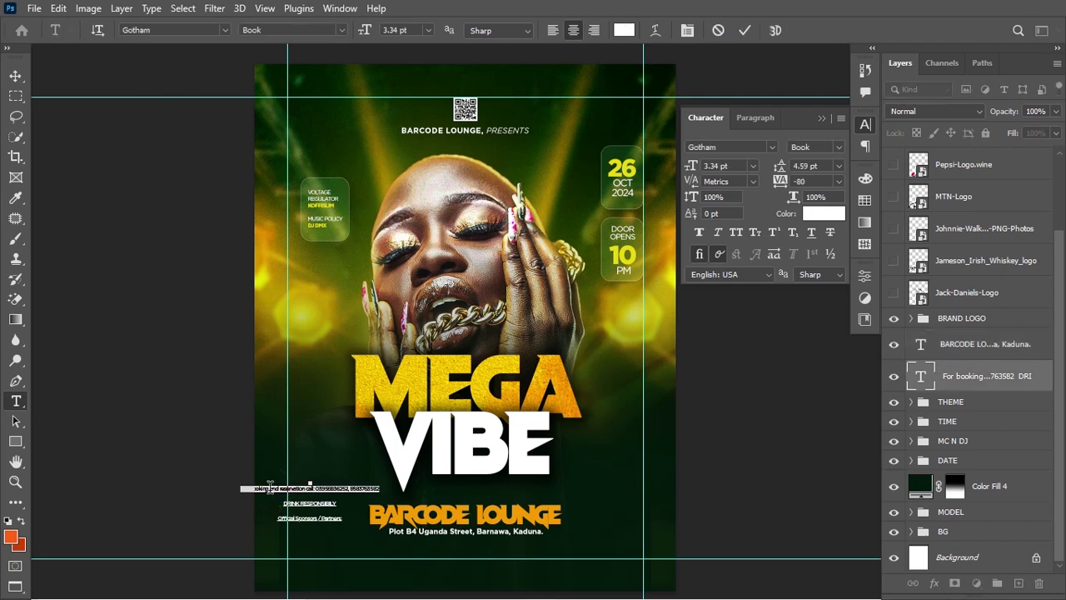
key("BackSpace")
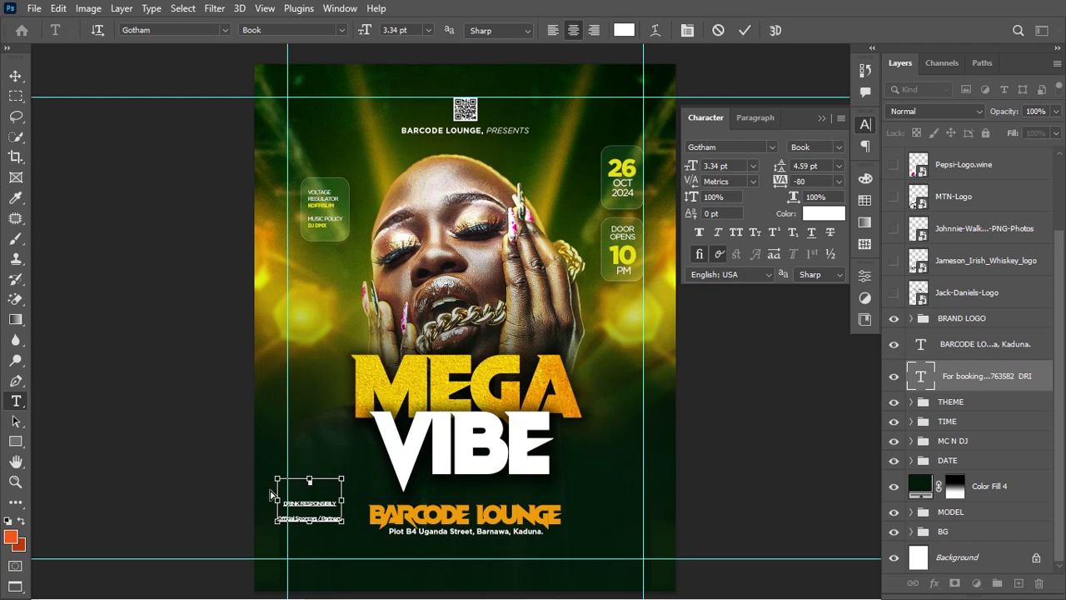
key("ctrl+Return")
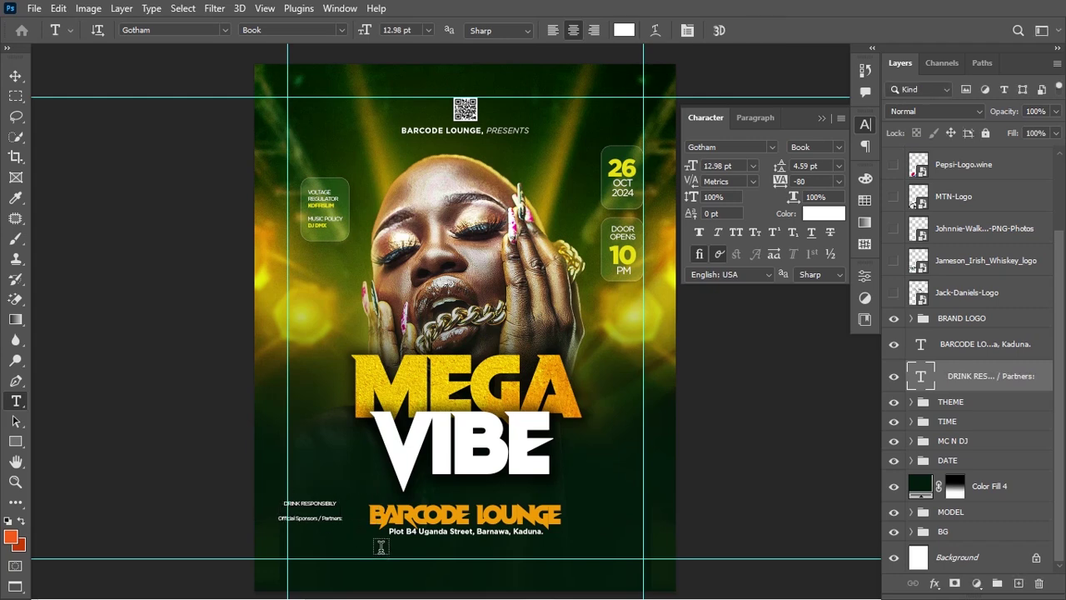
left_click(381, 547)
key("ctrl+v")
key("ctrl+Return")
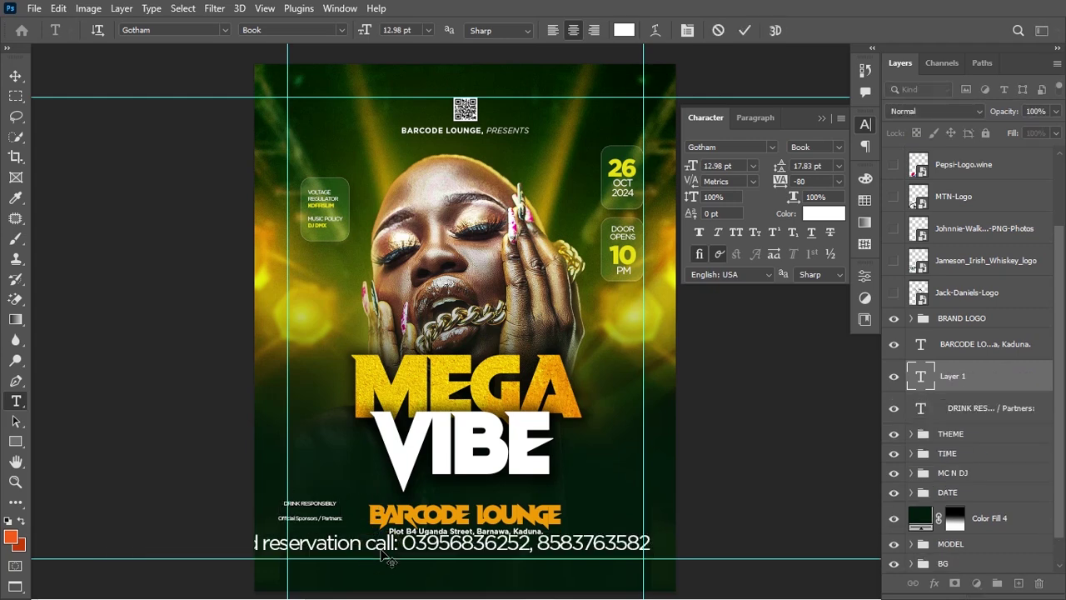
- Scale the booking line down to about 35% and center it horizontally on the flyer
key("ctrl+t")
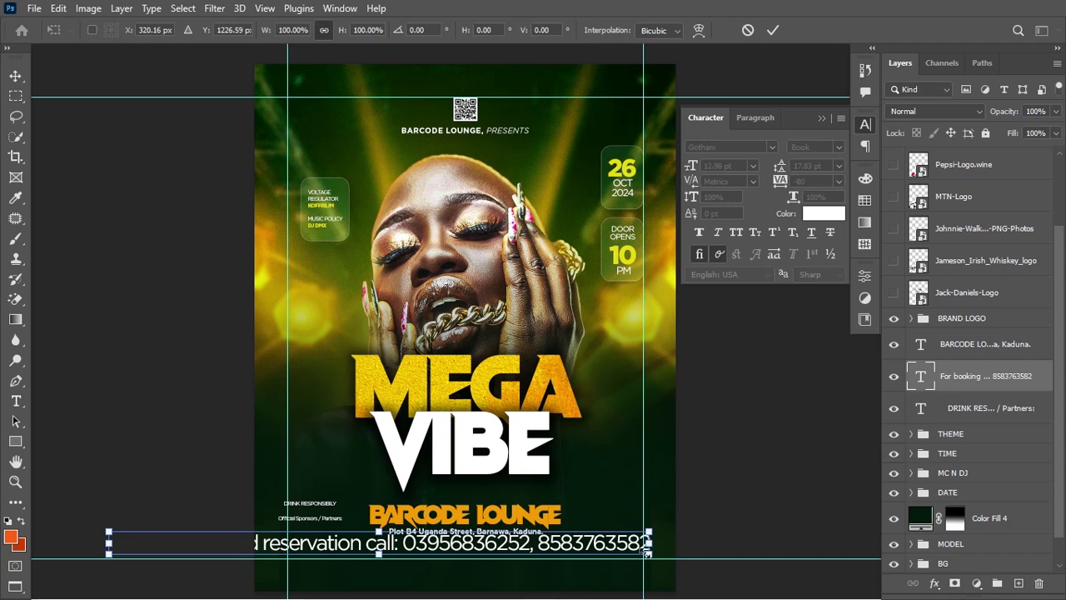
left_click_drag(645, 552, 468, 567)
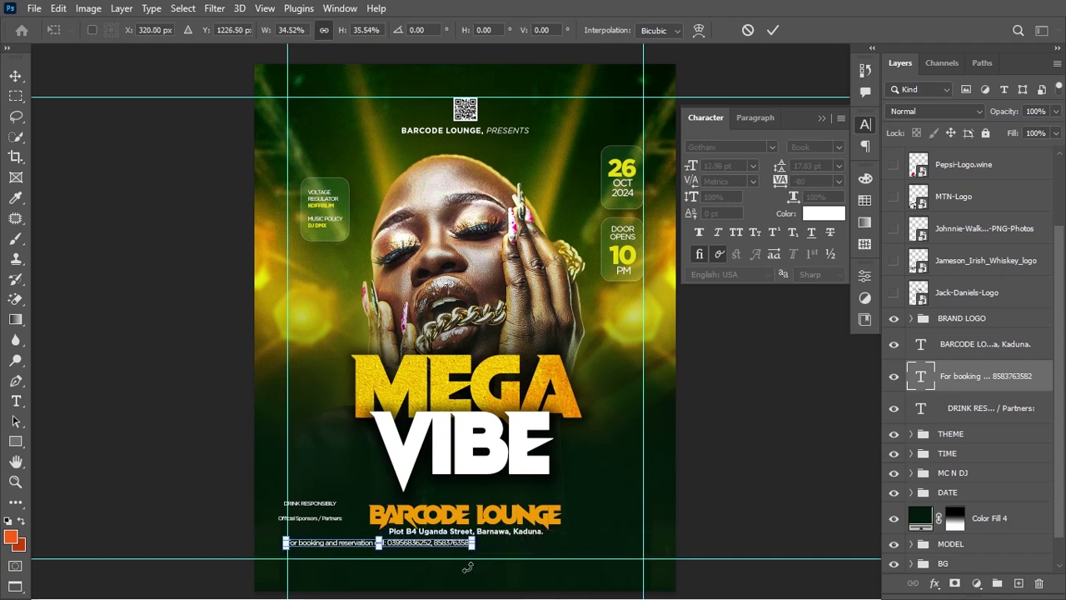
key("Return")
key("v")
key("ctrl+a")
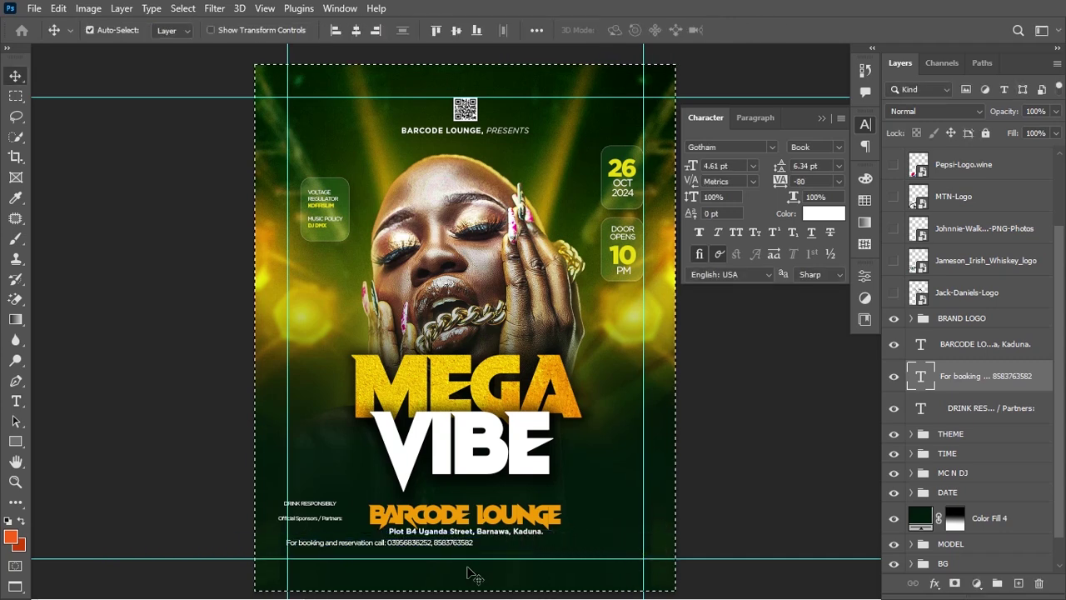
left_click(356, 31)
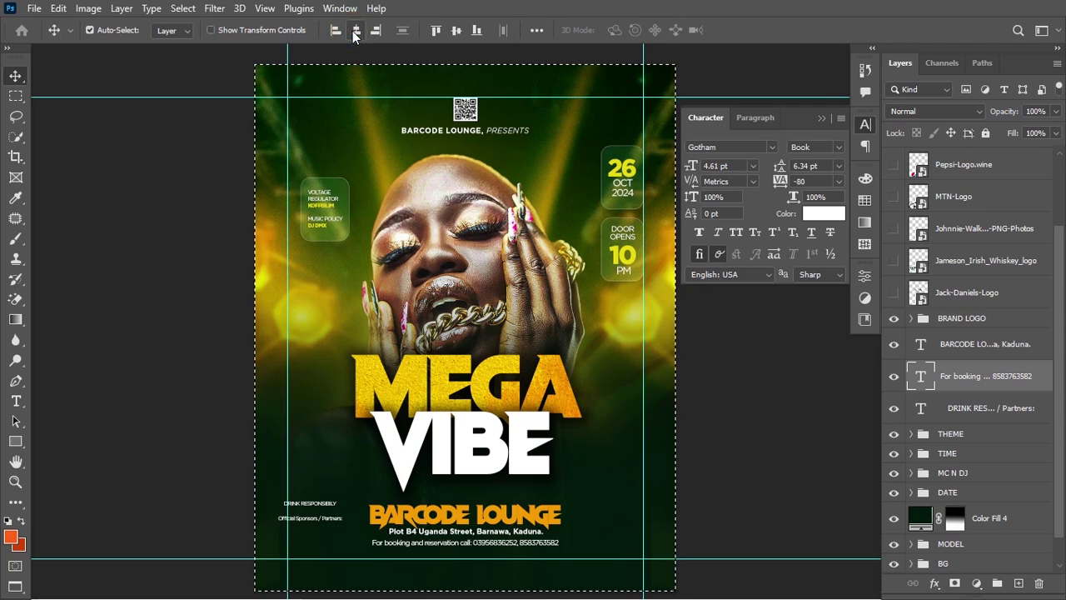
- Format the phone numbers in the booking line as Gotham Bold with the text color #f59b00
key("t")
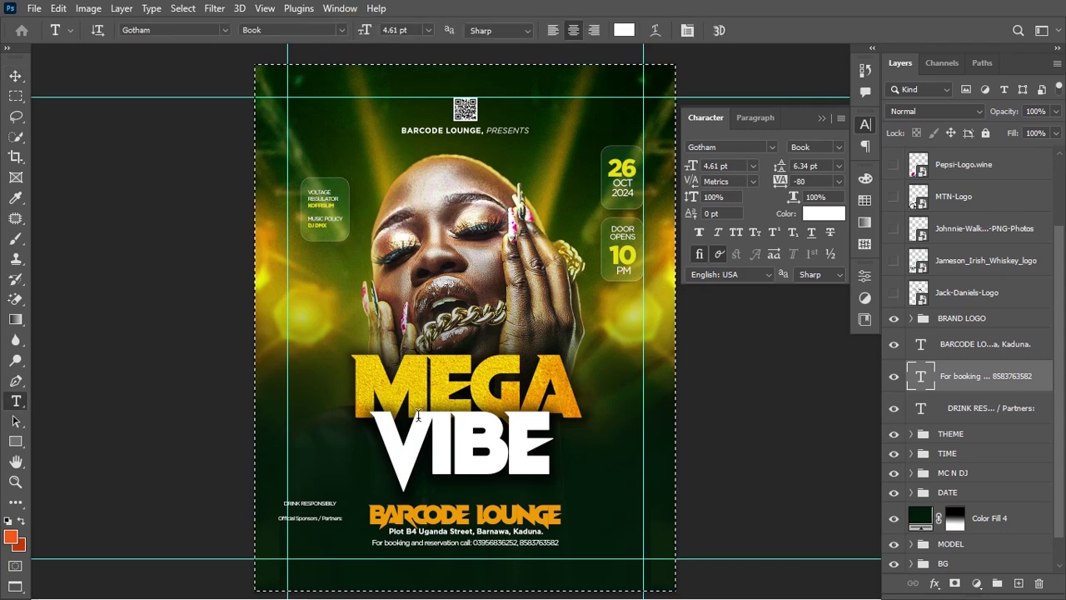
left_click_drag(473, 543, 566, 544)
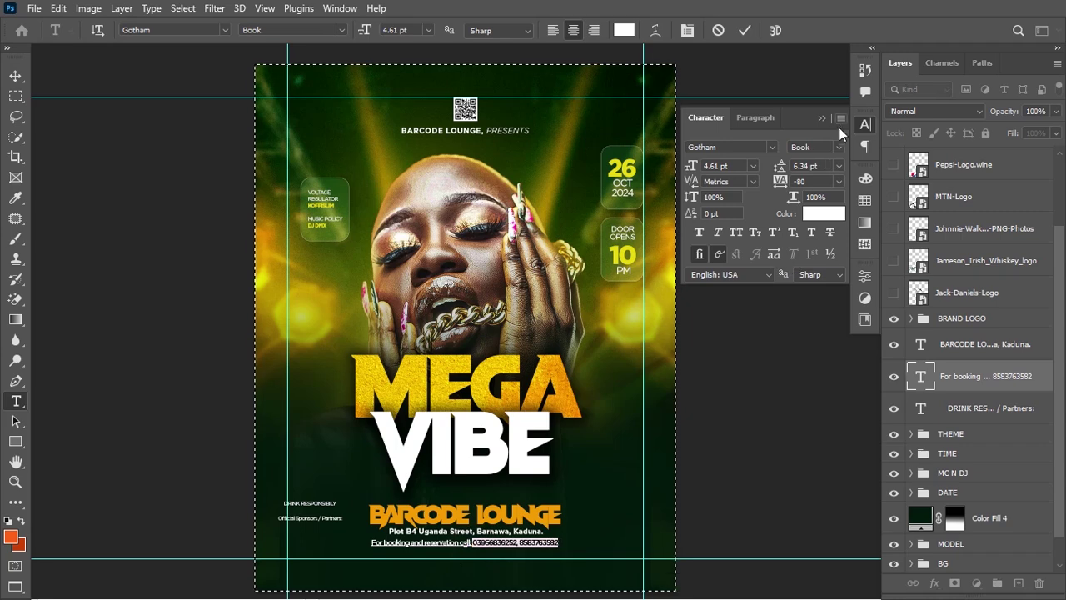
left_click(836, 147)
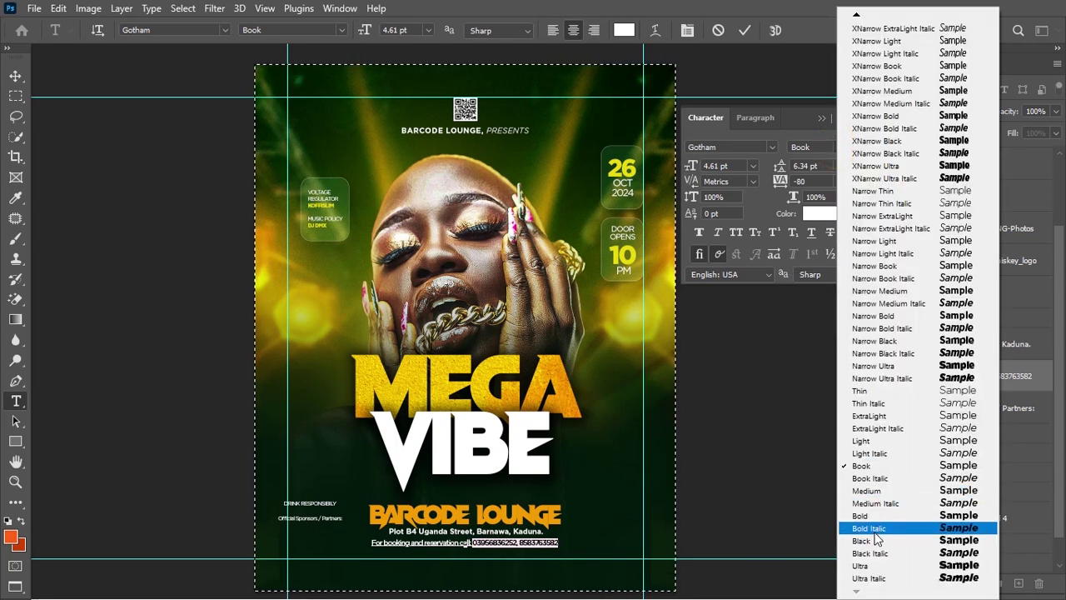
left_click(868, 517)
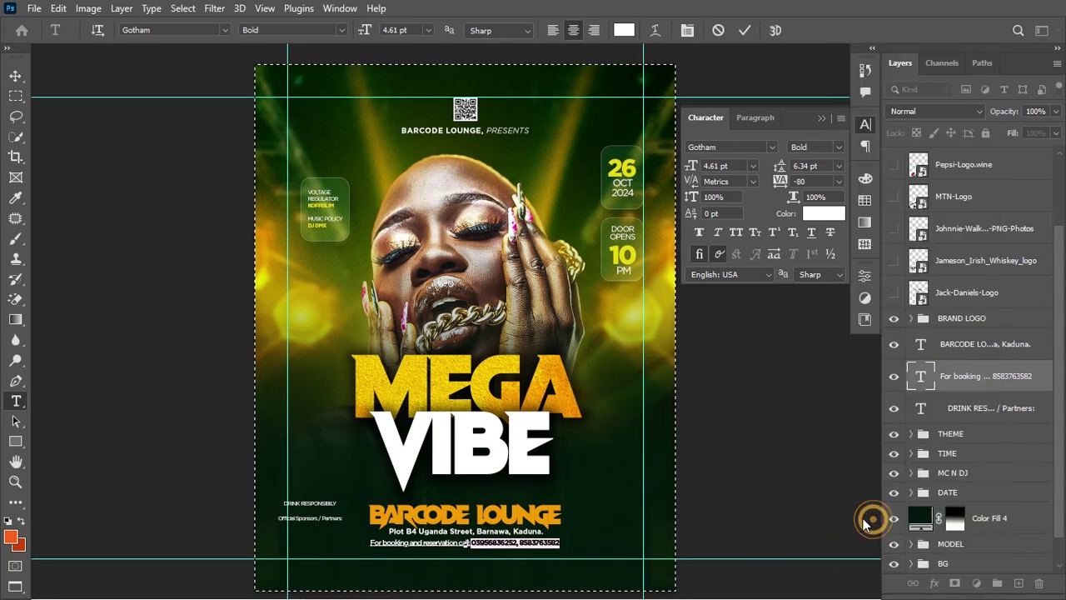
left_click(825, 214)
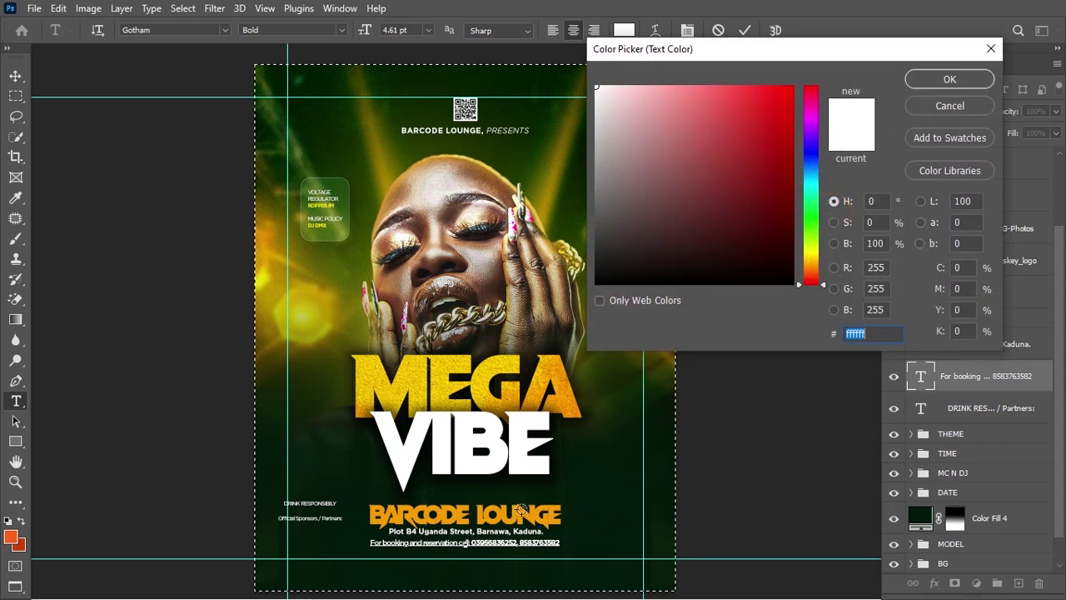
type("f59b00")
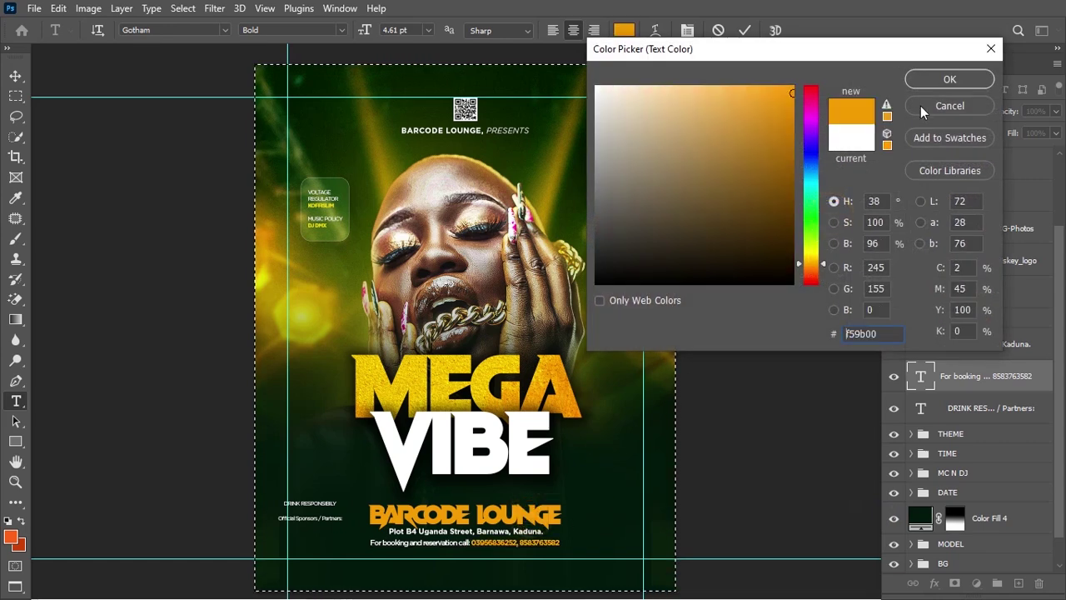
left_click(939, 83)
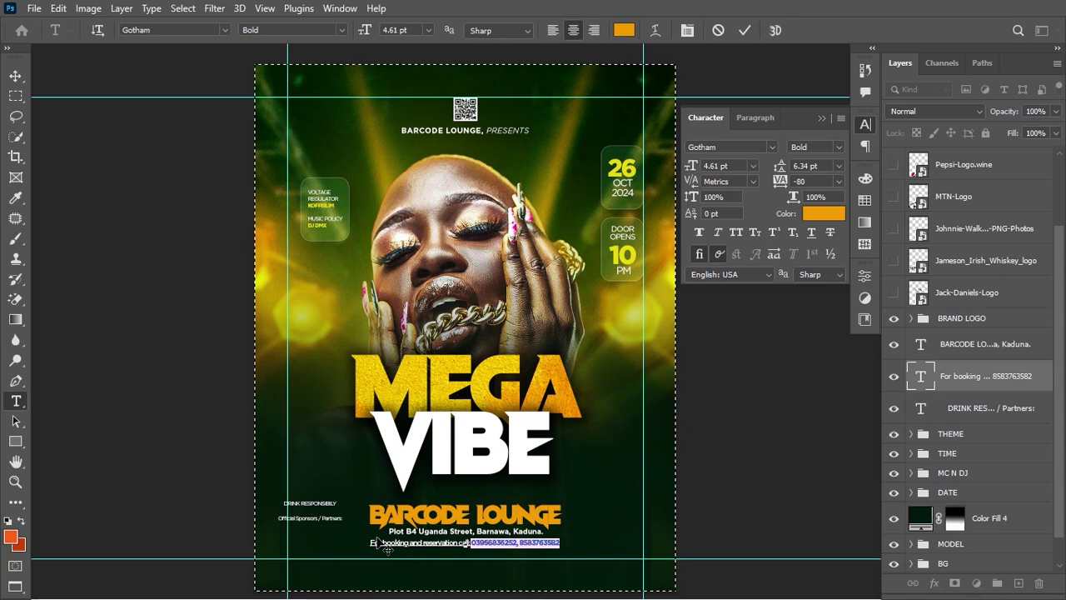
- Change the font style of the words "For booking and reservation call:" to Gotham Light
left_click(409, 545)
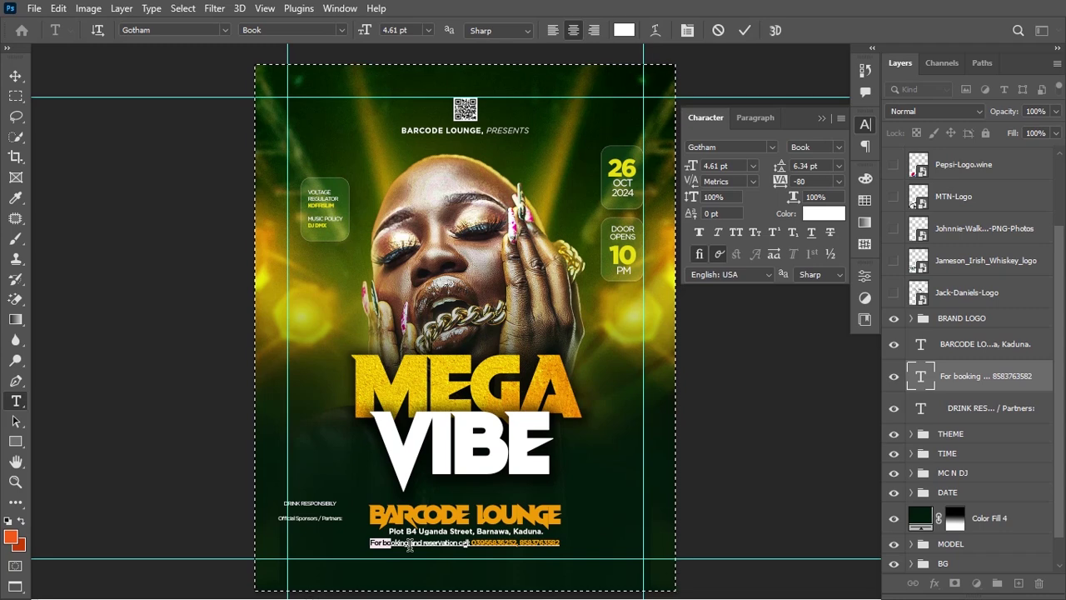
left_click_drag(469, 542, 471, 542)
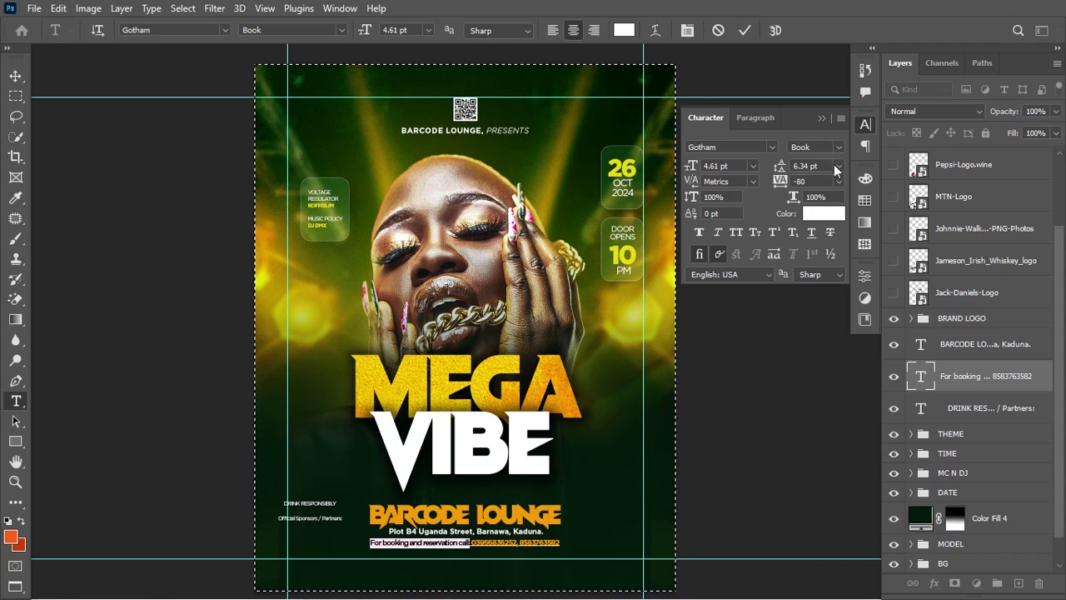
left_click(836, 148)
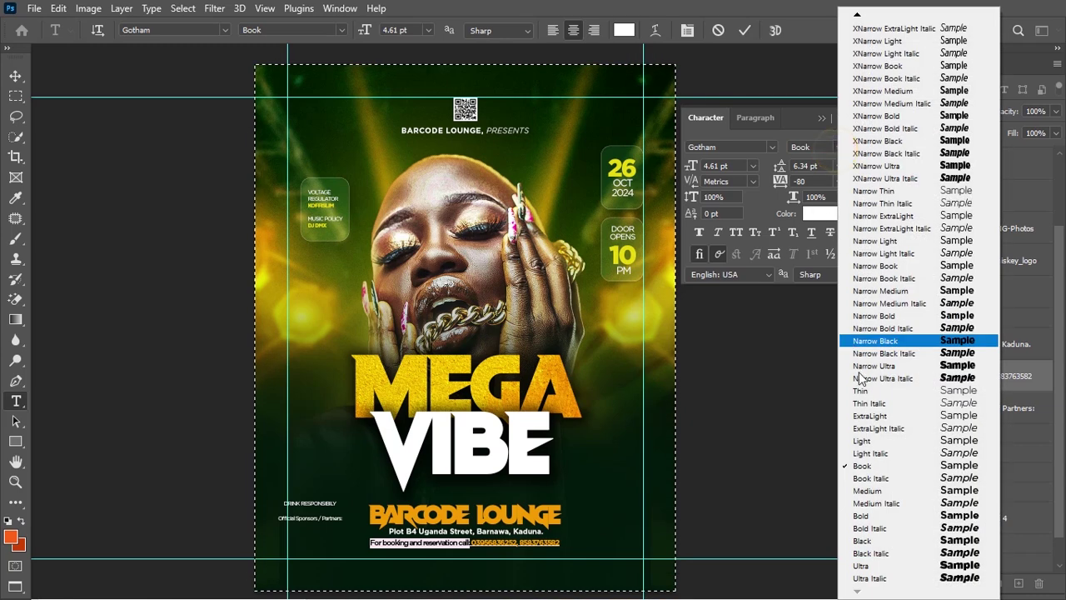
left_click(882, 440)
left_click(743, 28)
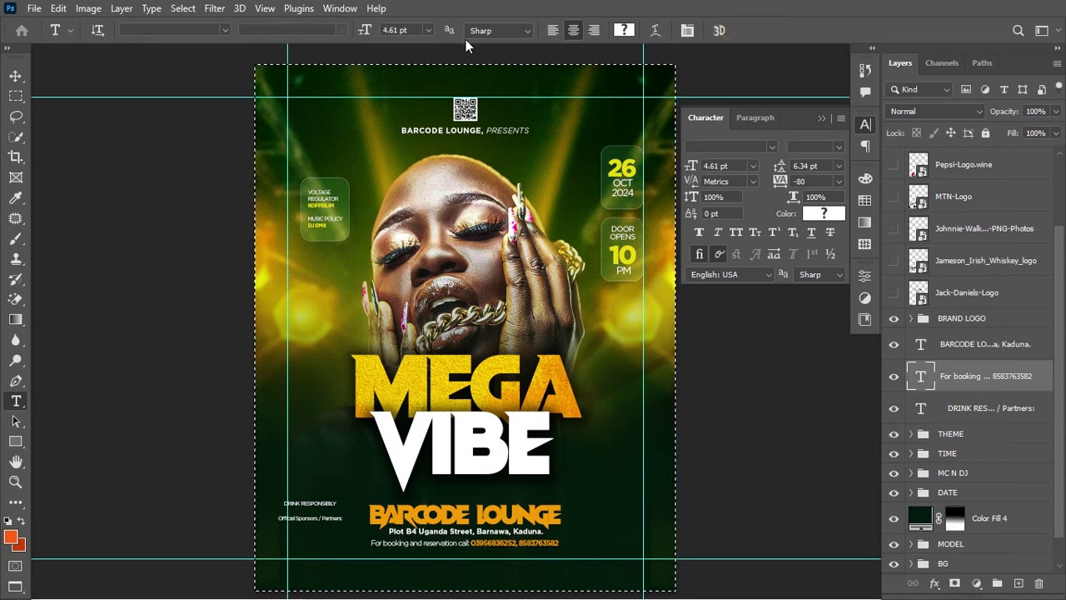
- Center the booking line horizontally on the flyer and clear the canvas selection
key("v")
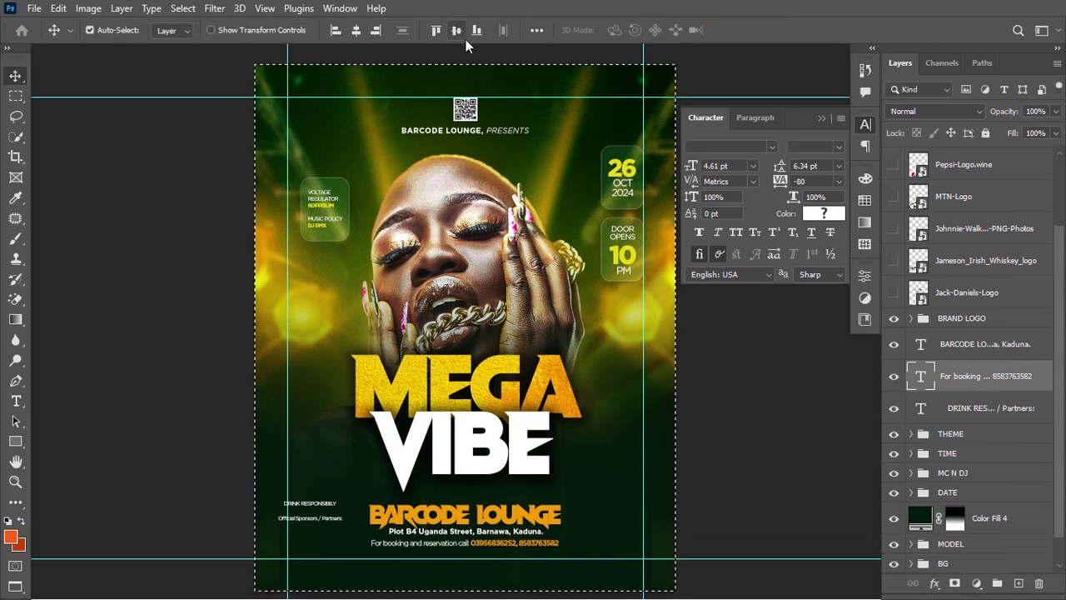
left_click(355, 30)
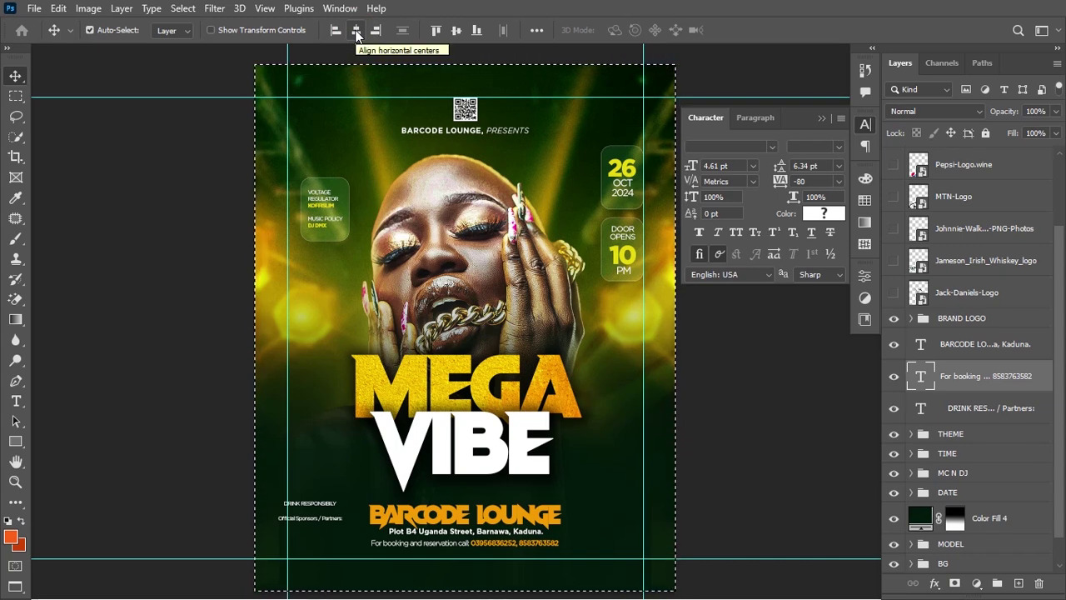
key("ctrl+d")
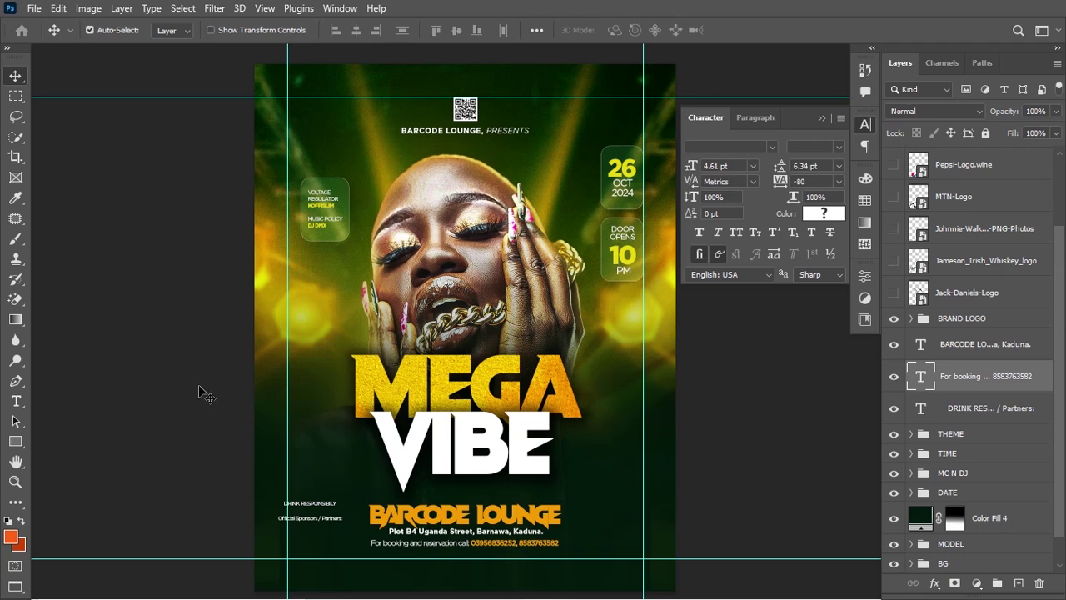
- Cut "DRINK RESPONSIBILY" from the sponsors text block and paste it as a separate text layer above that block
key("t")
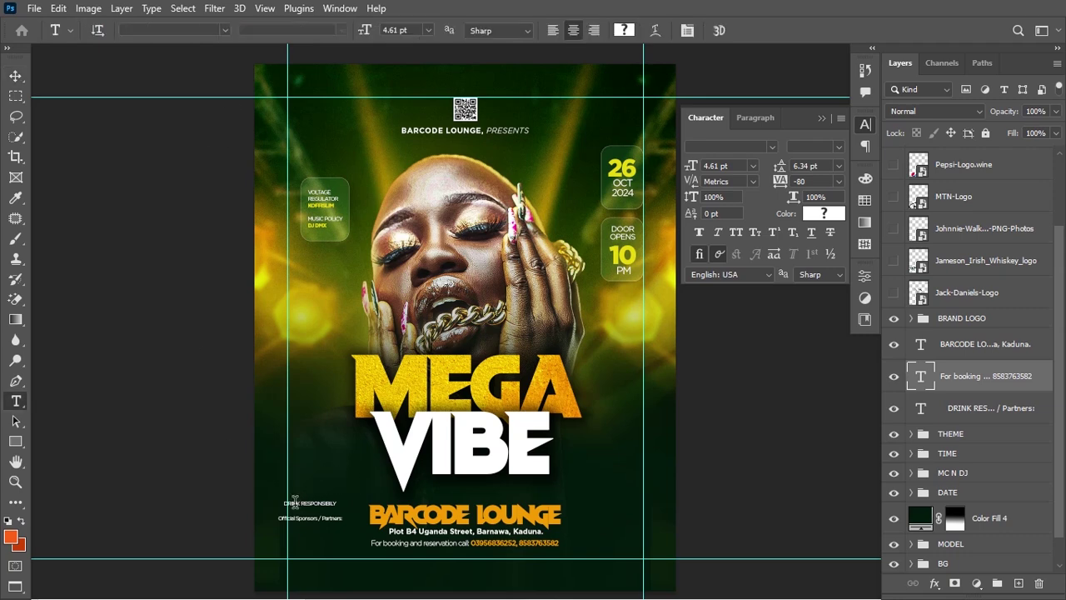
left_click_drag(285, 502, 353, 504)
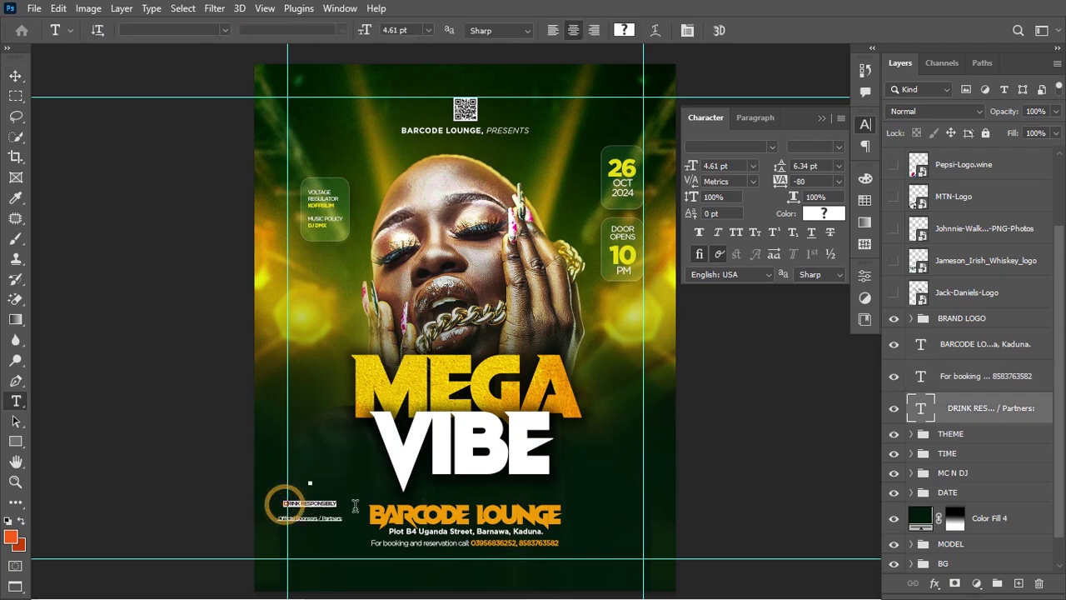
key("ctrl+a")
key("ctrl+h")
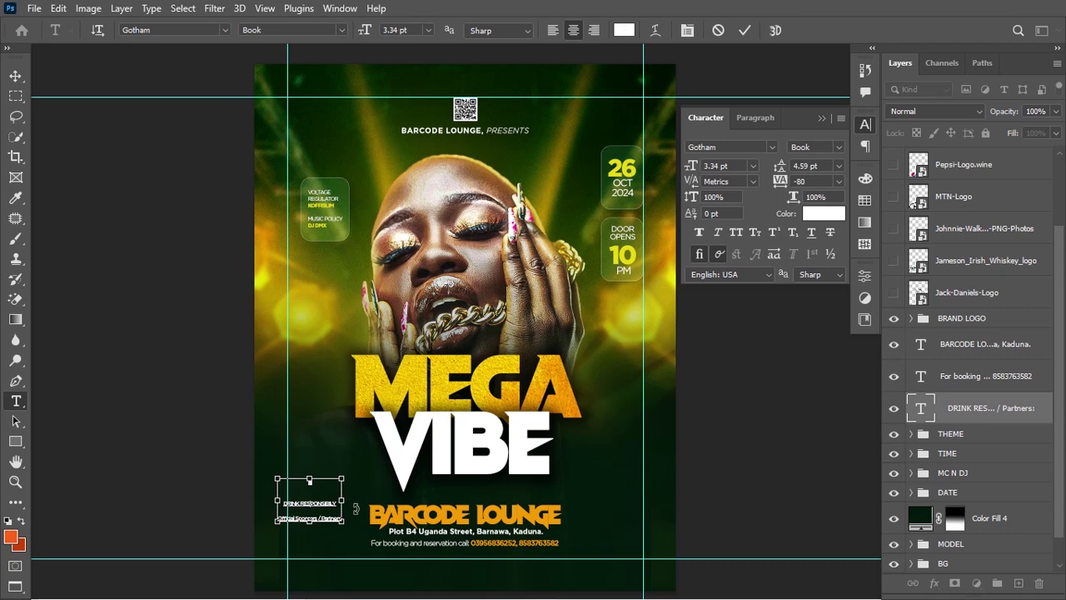
left_click(356, 517)
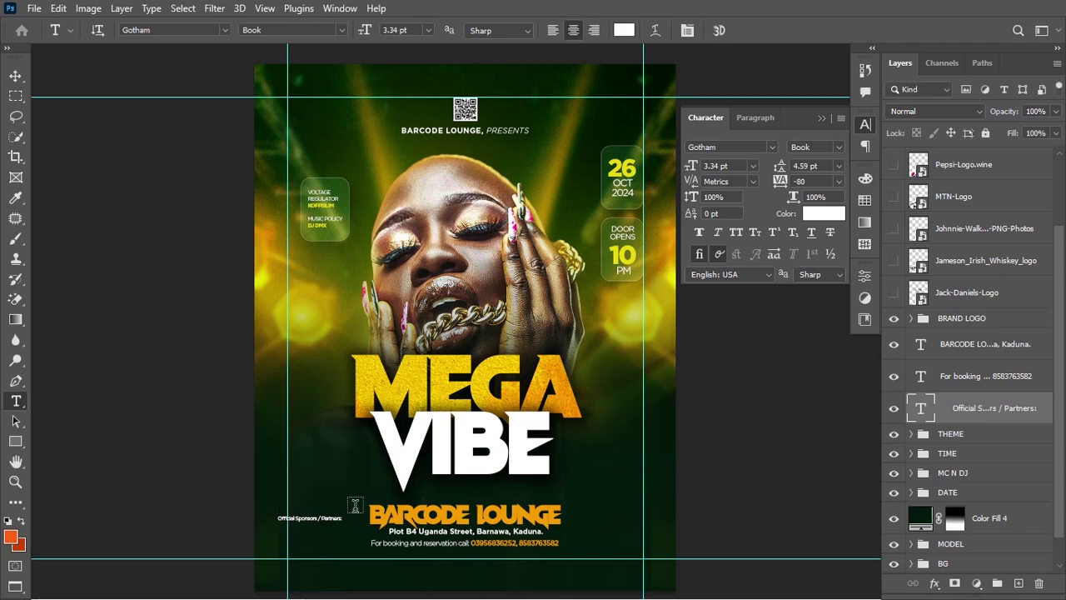
left_click(305, 482)
type("DRINK RESPONSIBLY")
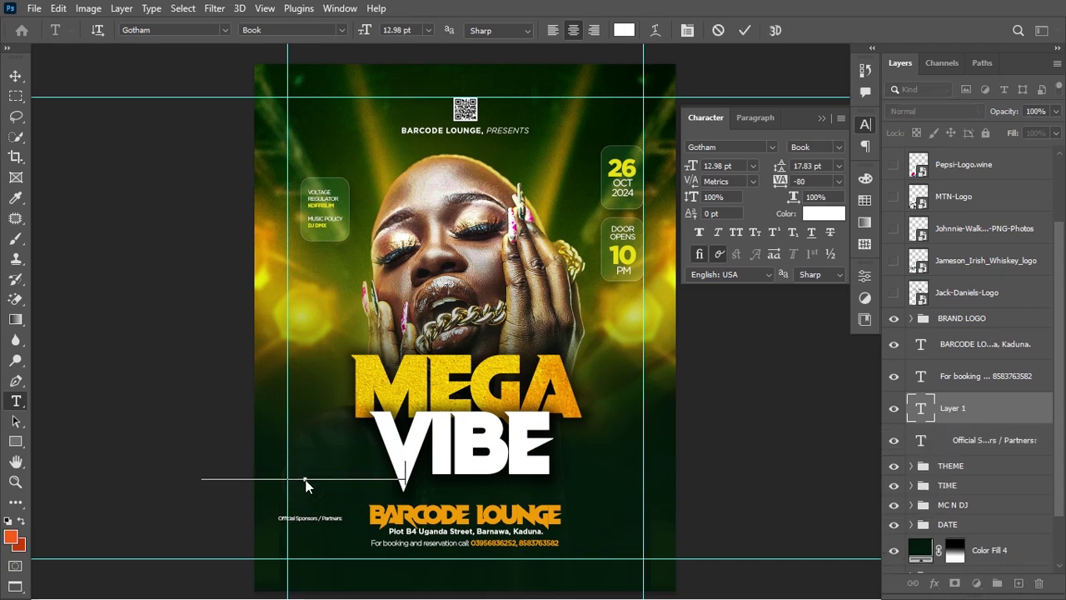
key("ctrl+Return")
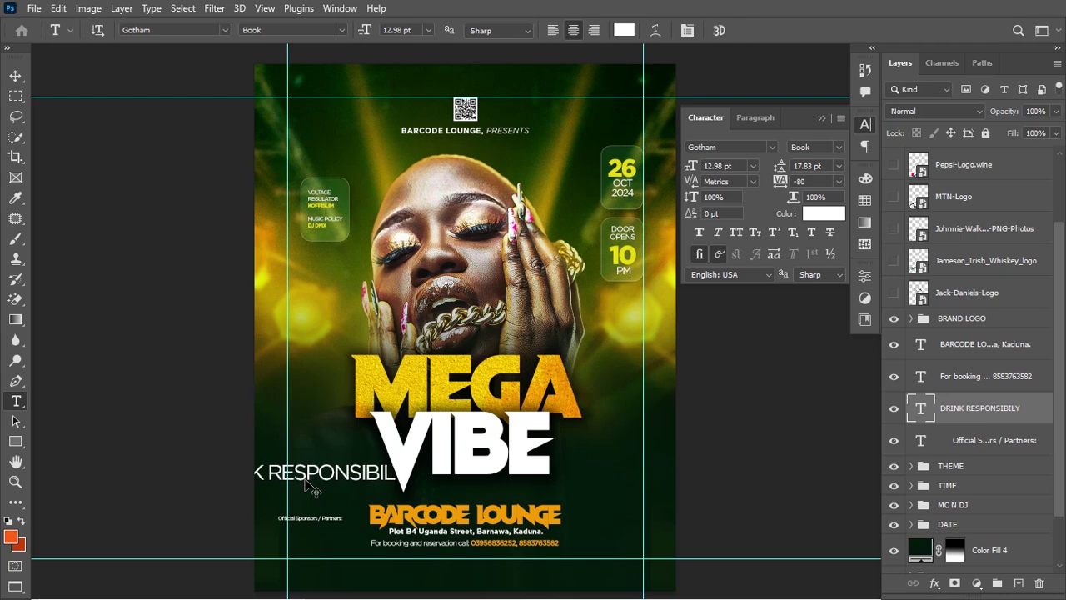
- Rotate the DRINK RESPONSIBILY text -90°, scale it to about 34%, and place it just inside the left guide
key("ctrl+t")
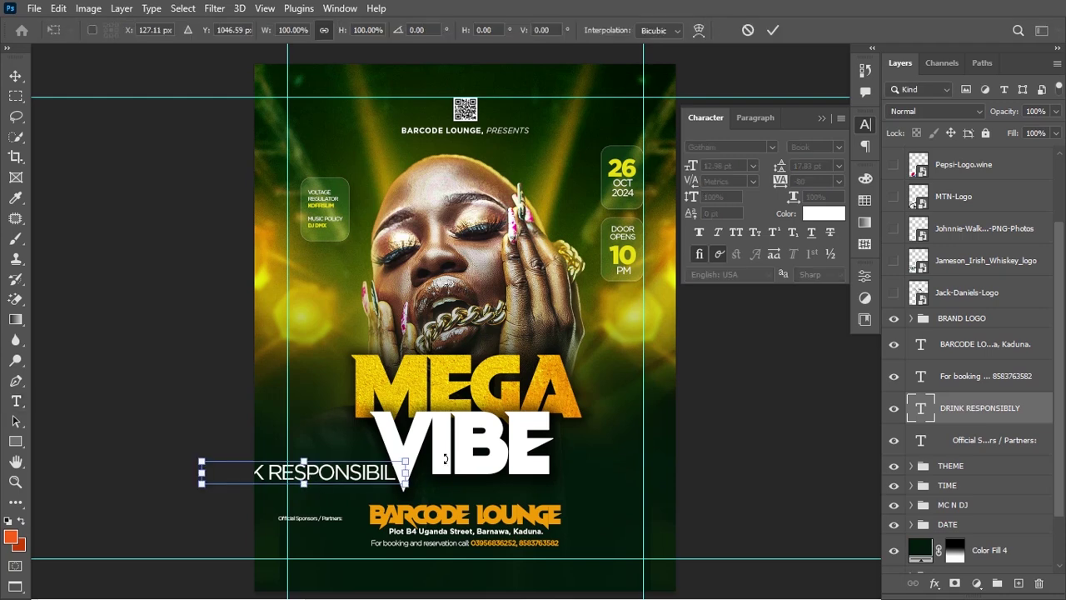
left_click_drag(442, 455, 305, 503)
left_click_drag(296, 540, 297, 492)
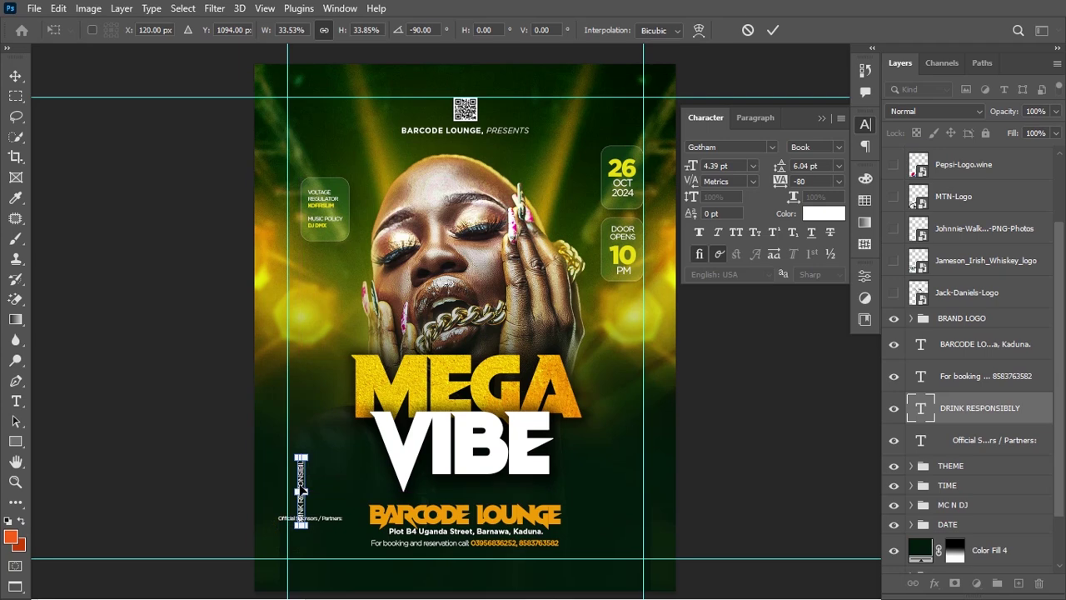
key("Return")
- Set the tracking of the vertical DRINK RESPONSIBILY text to 500 and scale it down to about 85%
double_click(301, 484)
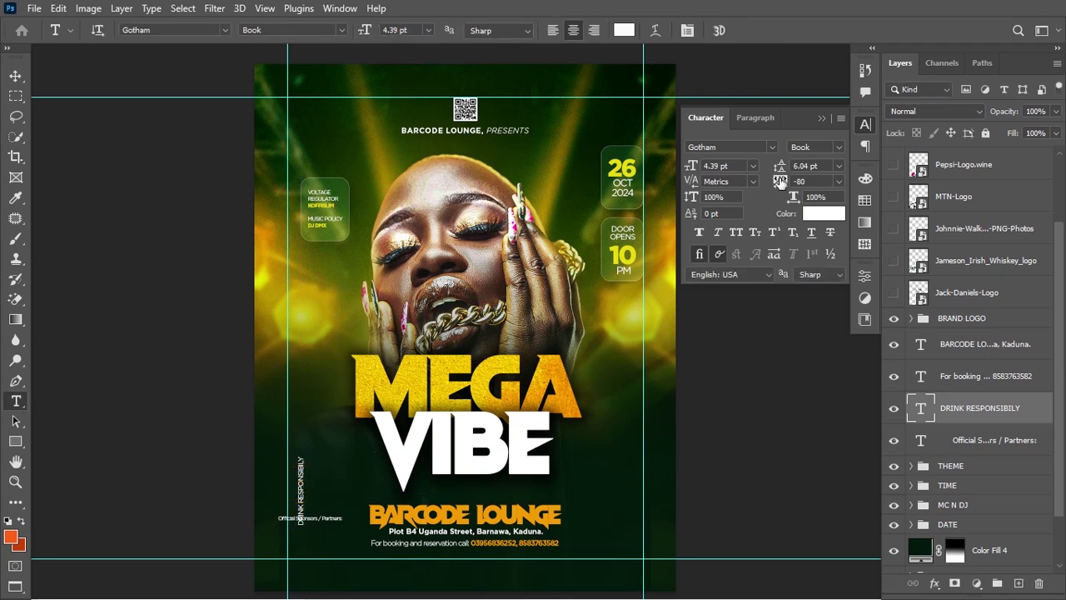
left_click_drag(780, 181, 802, 178)
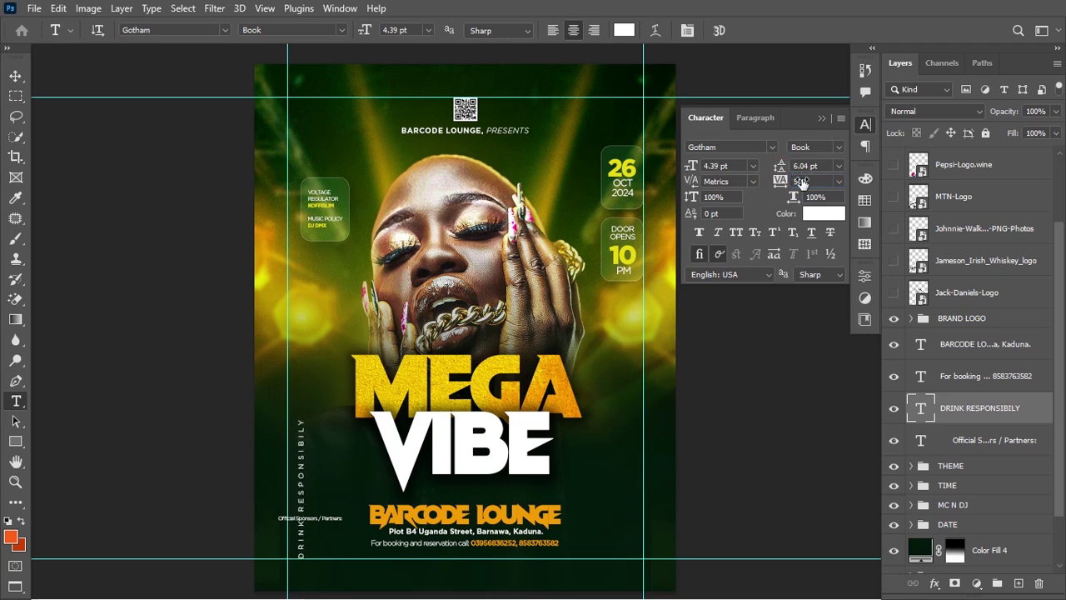
key("ctrl+t")
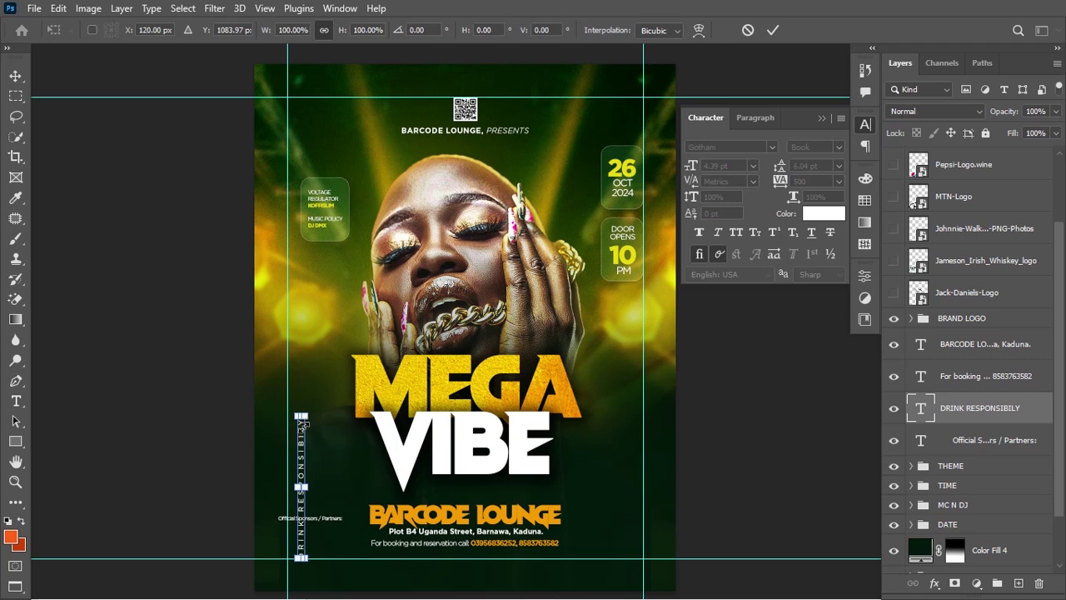
mouse_move(304, 423)
left_mouse_down()
mouse_move(303, 410)
mouse_move(303, 440)
left_mouse_up()
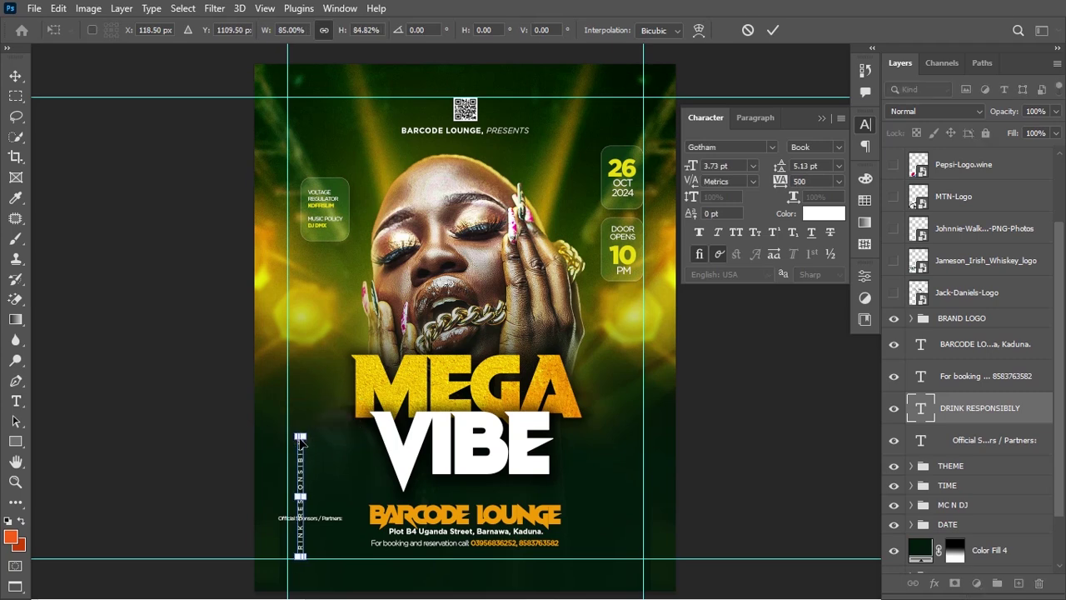
- Move the vertical DRINK RESPONSIBILY text up along the left guide by about 84 px
key("Up")
key("Up")
key("Up")
key("Up")
key("Up")
key("Up")
key("Up")
key("Up")
key("Up")
key("Up")
key("Up")
key("Up")
key("Up")
key("Up")
key("Up")
key("Up")
key("Up")
key("Up")
key("Up")
key("Up")
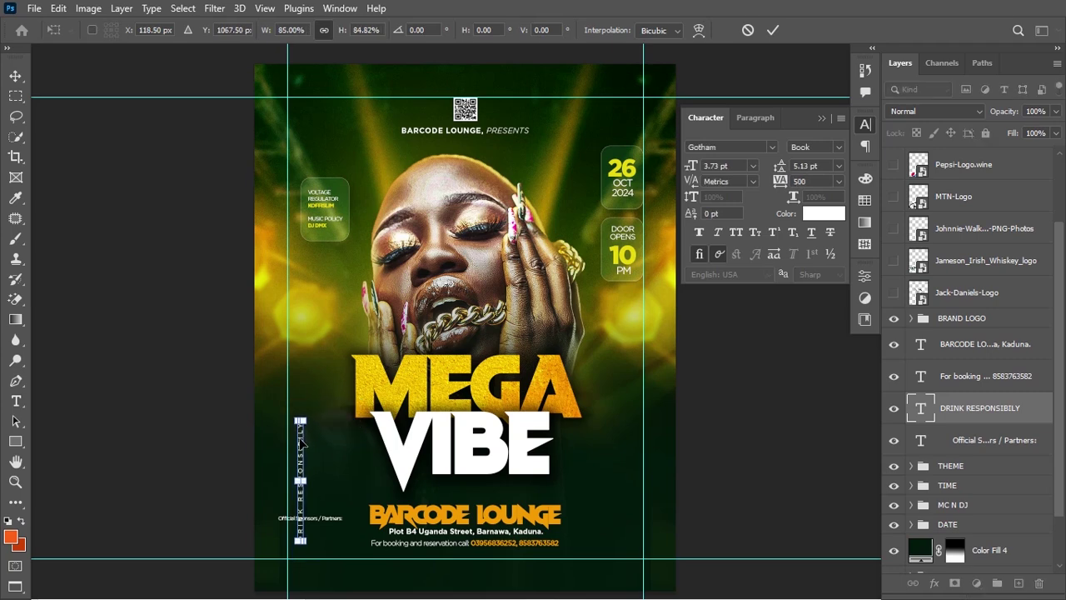
key("Up")
key("Up")
key("Up")
key("Up")
key("Up")
key("Up")
key("Up")
key("Up")
key("Up")
key("Up")
key("Up")
key("Up")
key("Up")
key("Up")
key("Up")
key("Up")
key("Up")
key("Up")
key("Up")
key("Up")
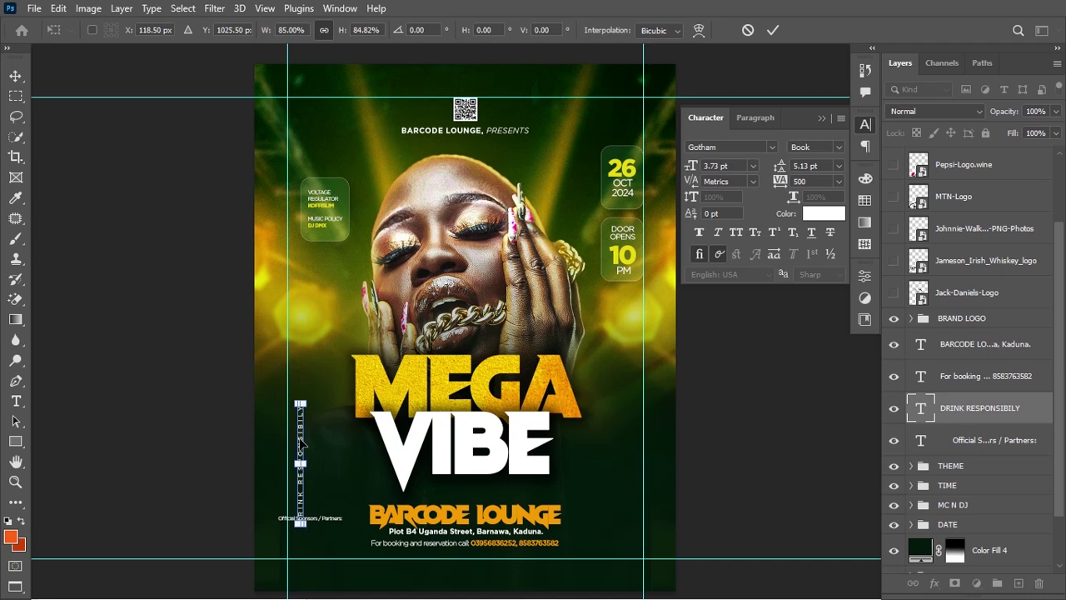
key("Return")
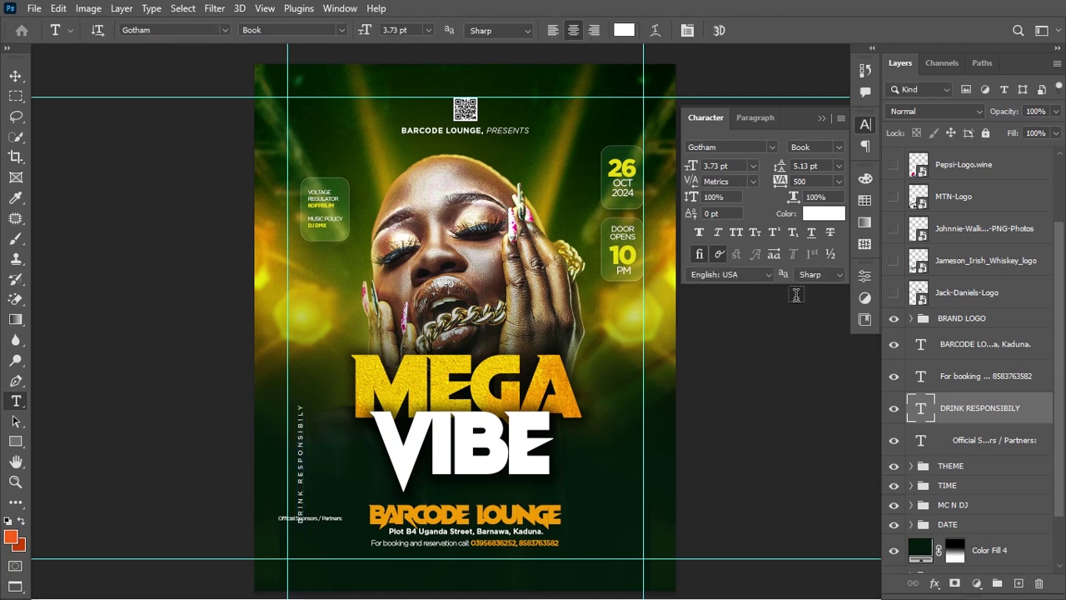
- Increase the vertical DRINK RESPONSIBILY text's tracking to 600 and nudge it slightly upward
left_click_drag(779, 184, 779, 184)
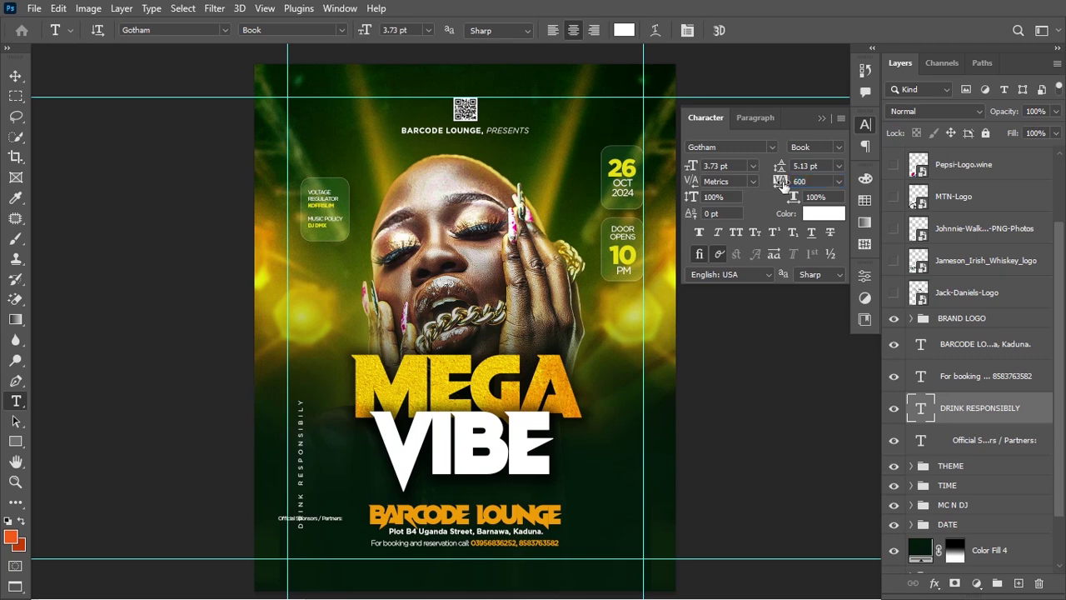
key("Return")
key("Return")
left_click(12, 76)
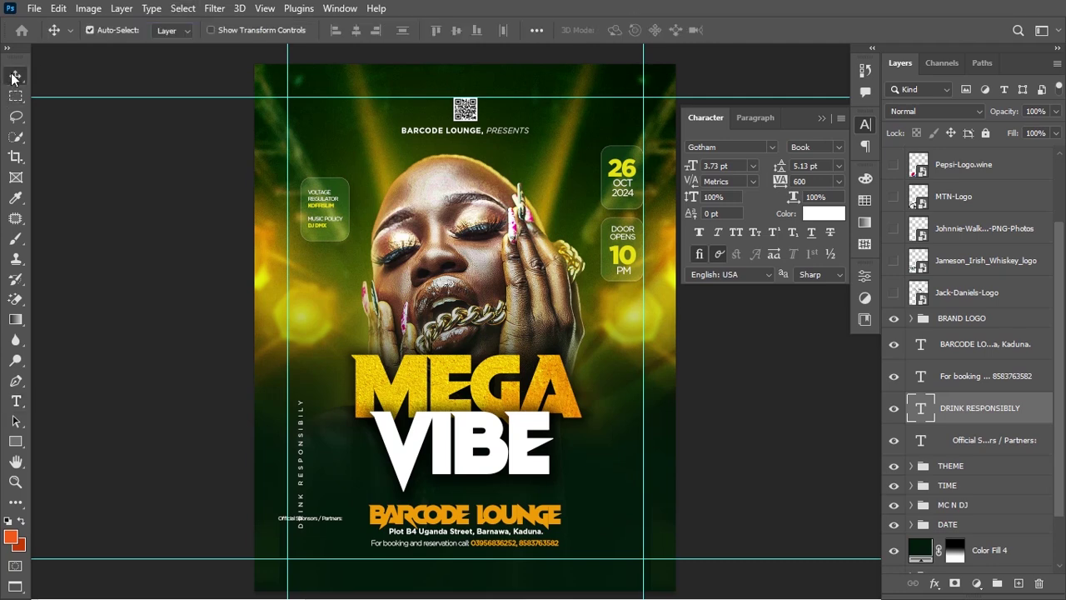
key("shift+Up")
key("shift+Up")
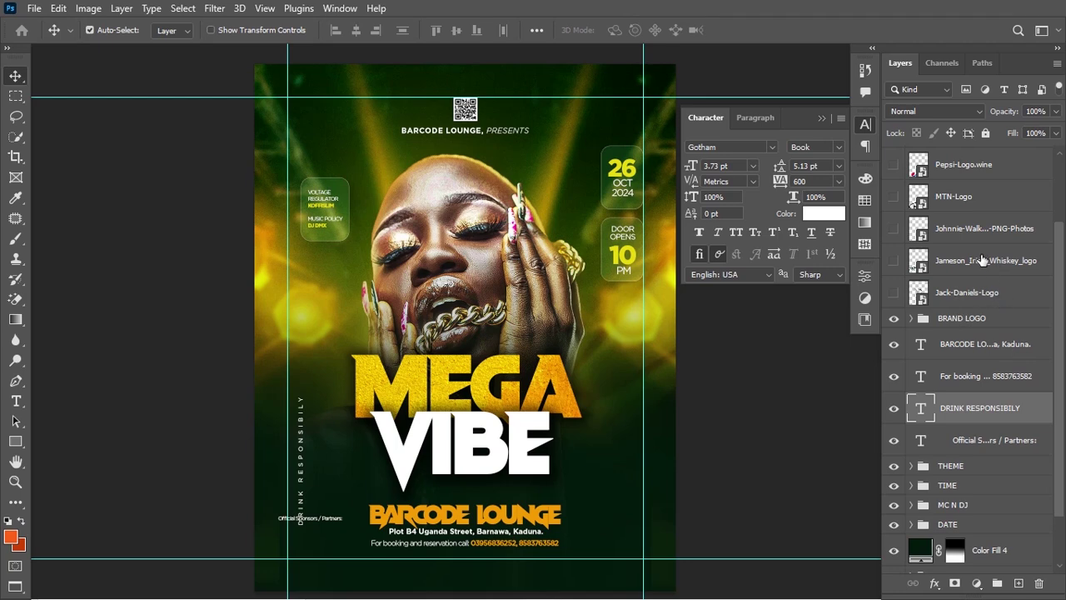
- Move the drink iq logo layer directly above the DRINK RESPONSIBILY layer and make it visible
scroll(983, 186, "up", 3)
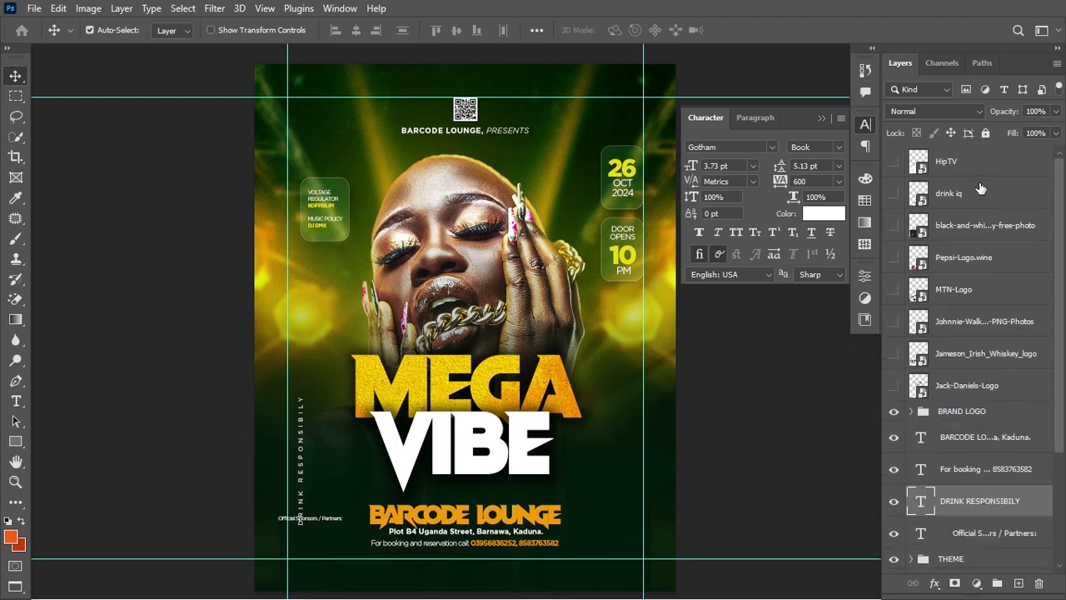
left_click_drag(981, 188, 964, 485)
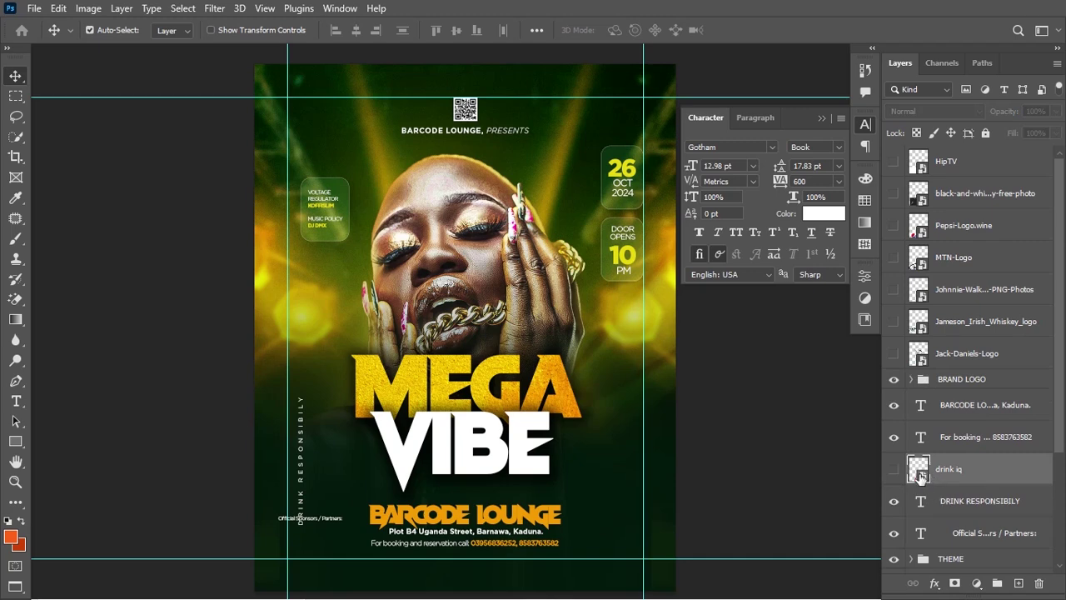
left_click(893, 473)
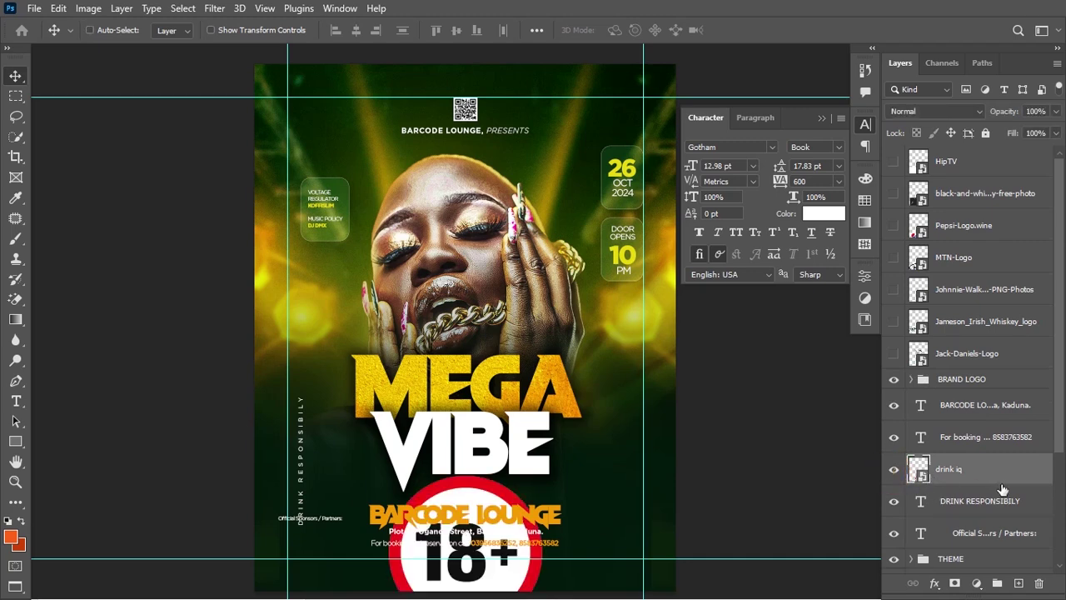
- Scale the drink iq 18+ logo down to a small badge and place it beneath the vertical DRINK RESPONSIBILY text
key("ctrl+t")
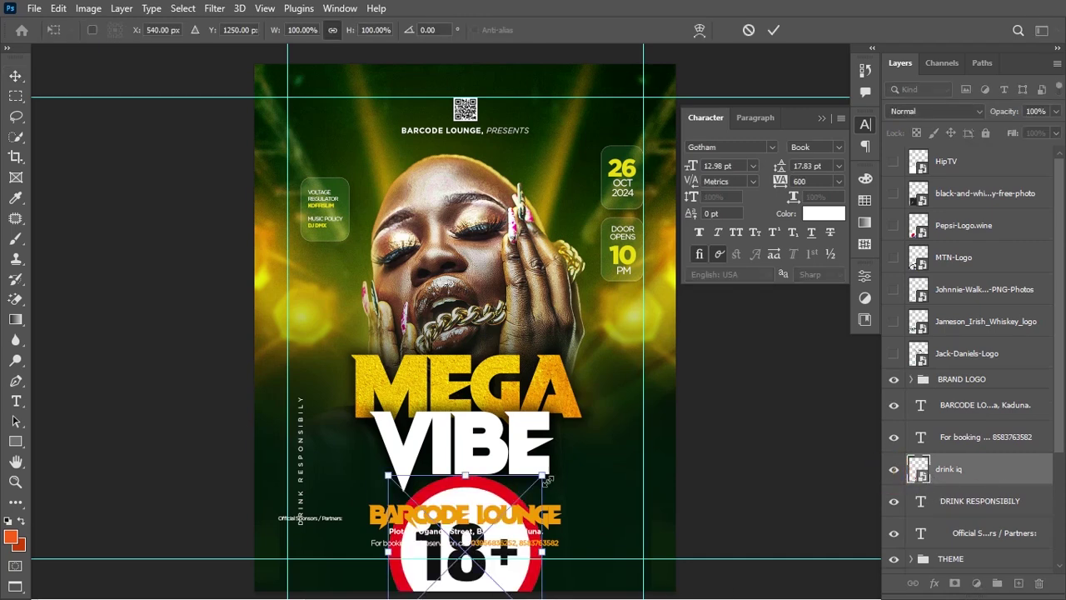
left_click_drag(547, 481, 357, 577)
key("Return")
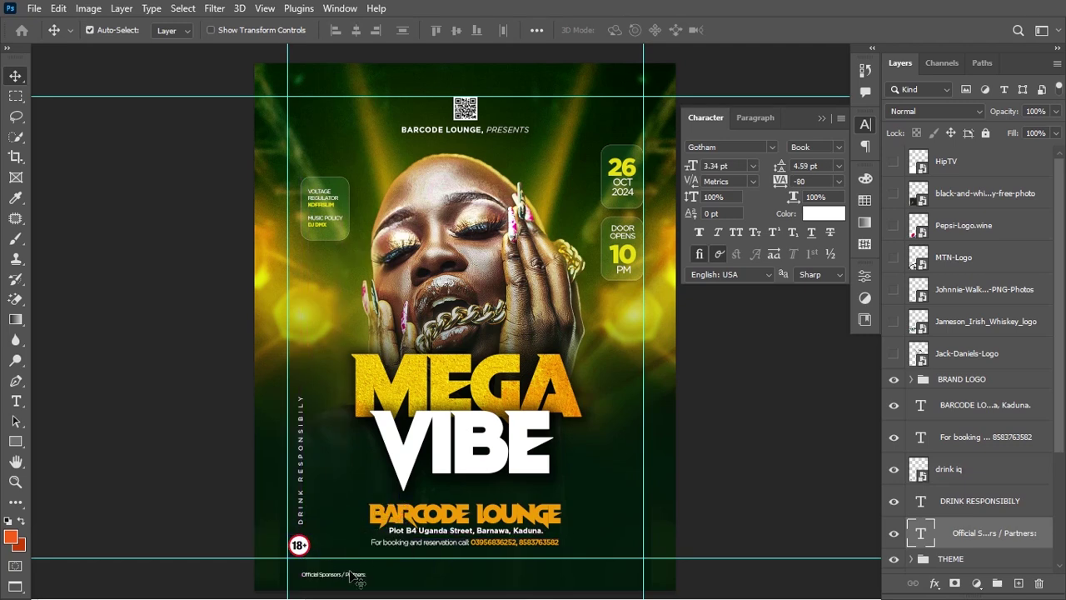
- Remove the extra blank space from the Official Sponsors / Partners: text, enlarge it to about 132%, and place it just below the lower guide
key("t")
left_click(338, 574)
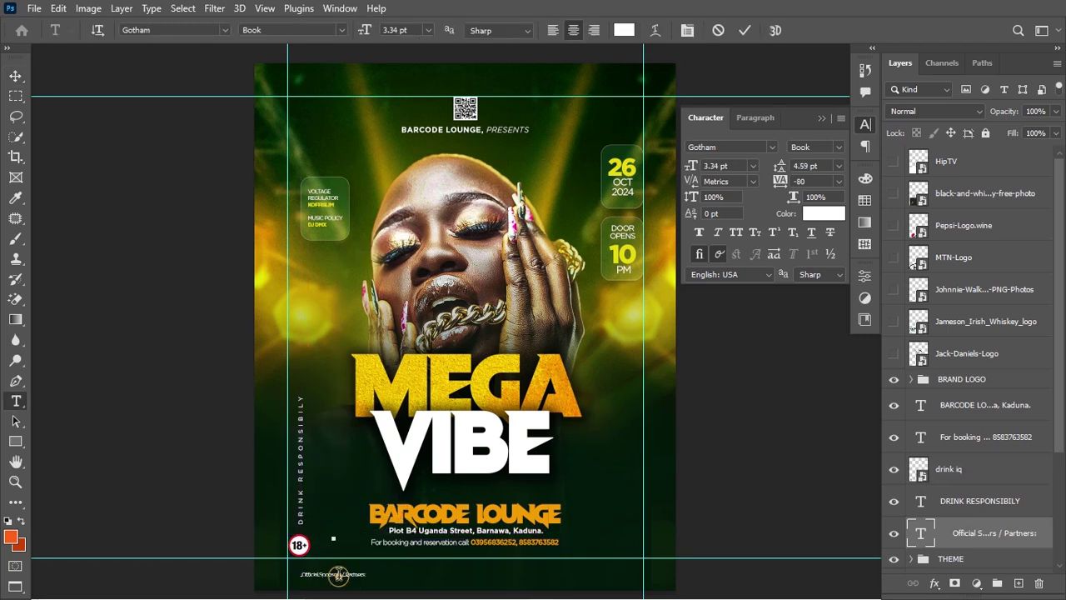
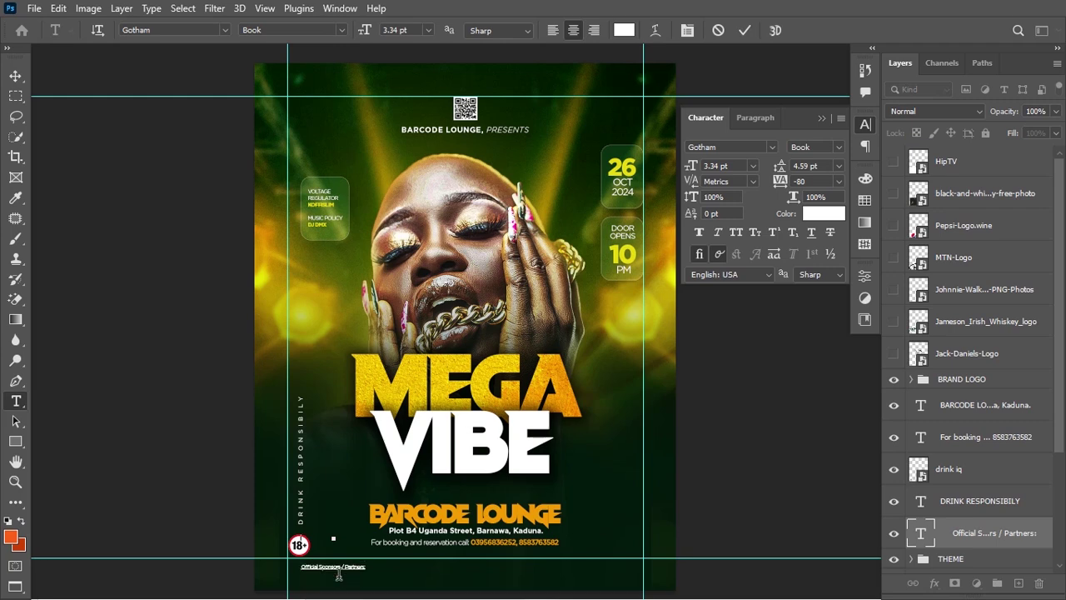
key("BackSpace")
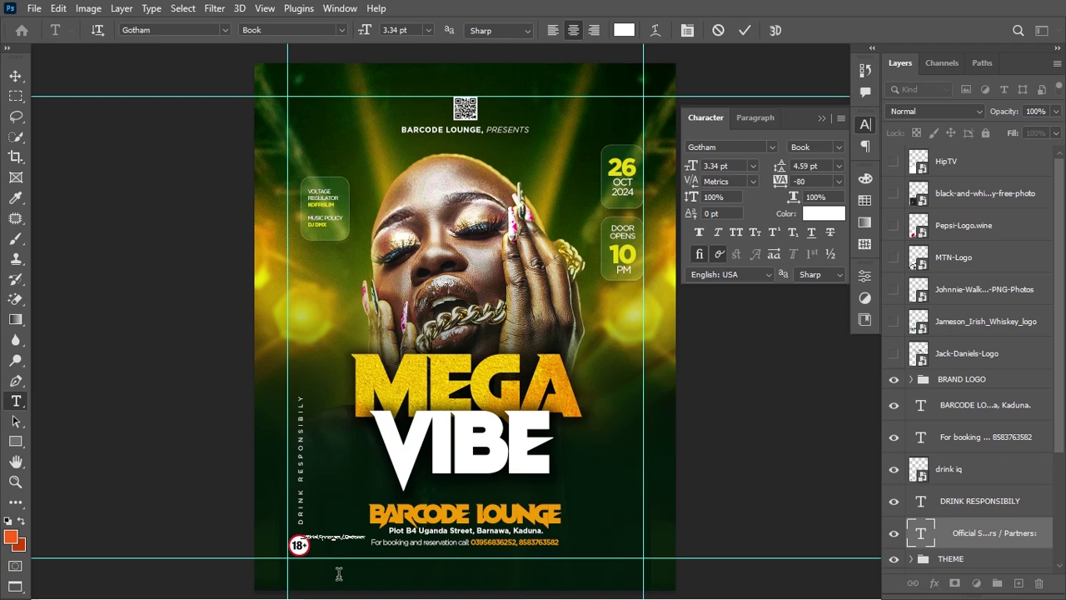
key("ctrl+Return")
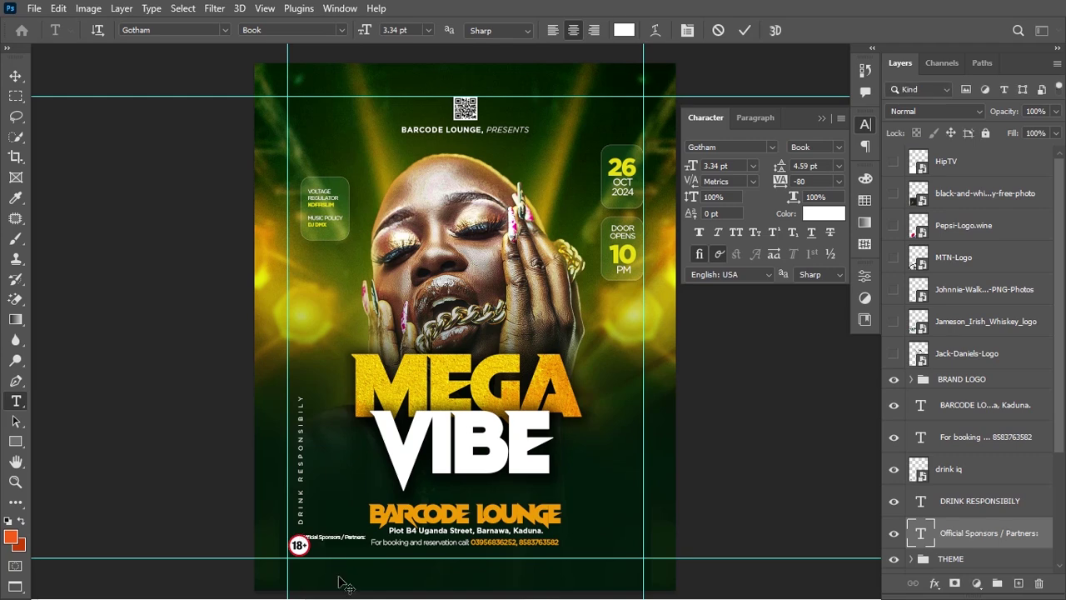
key("ctrl+t")
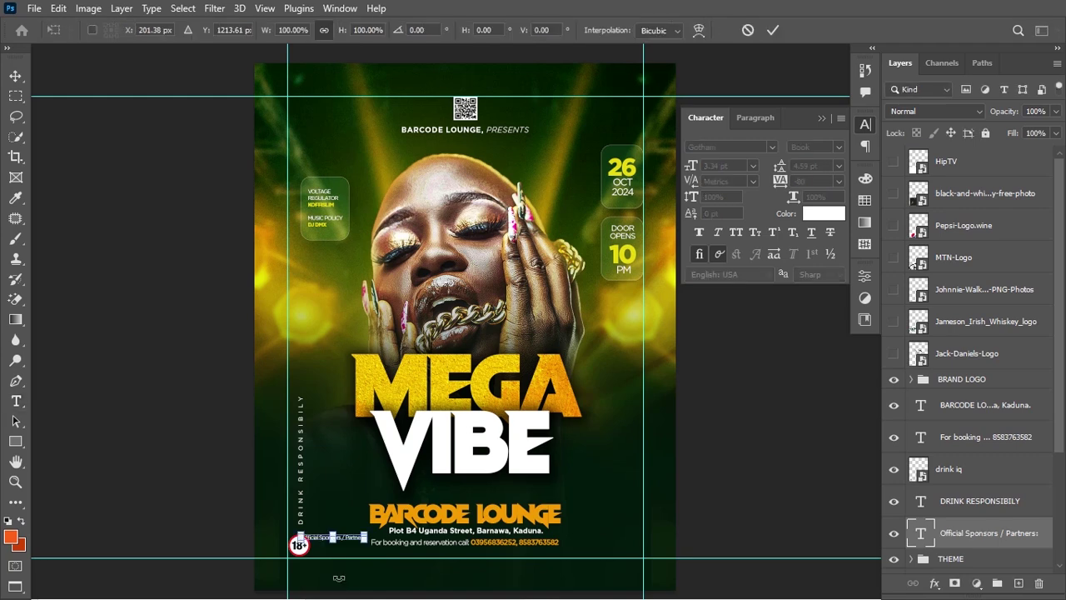
left_click_drag(368, 545, 369, 574)
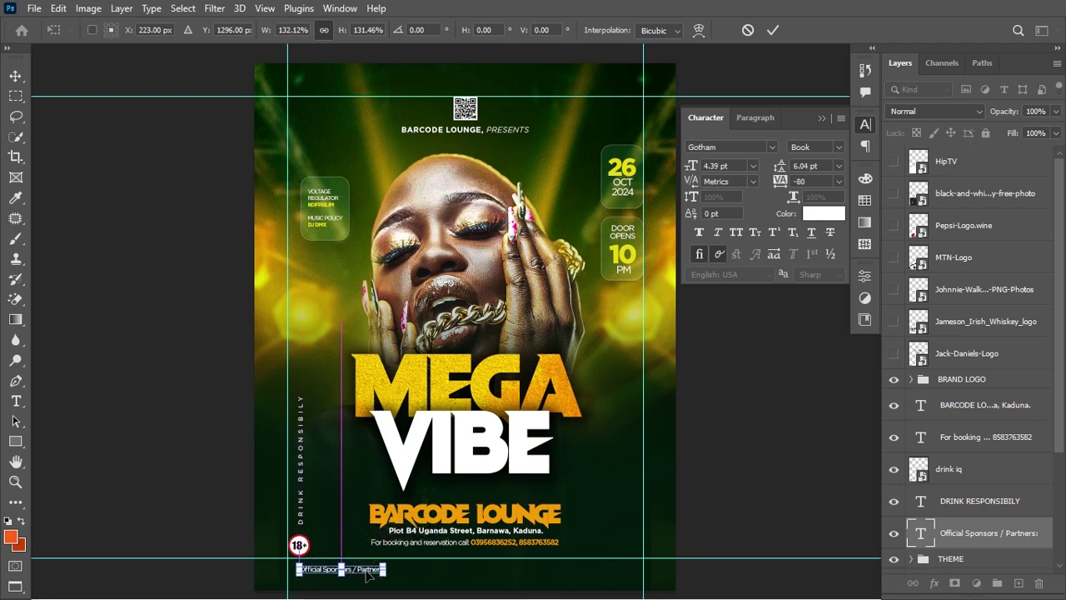
key("Return")
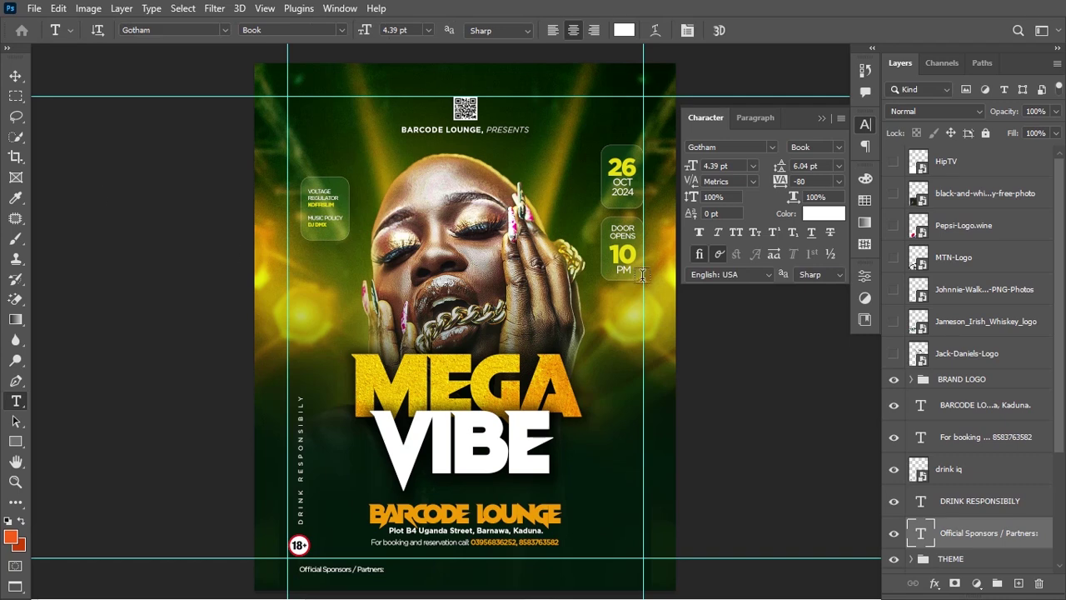
- Group the drink iq and DRINK RESPONSIBILY layers as DRINK IQ, and move the Official Sponsors / Partners: layer above the group
left_click(986, 467)
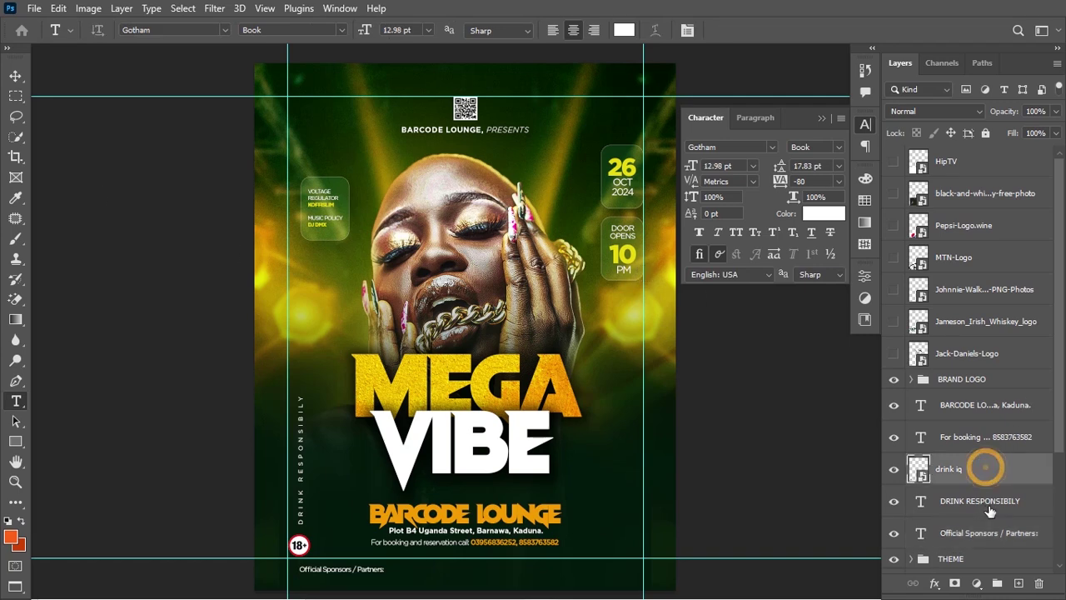
left_click(990, 506, "shift")
key("ctrl+g")
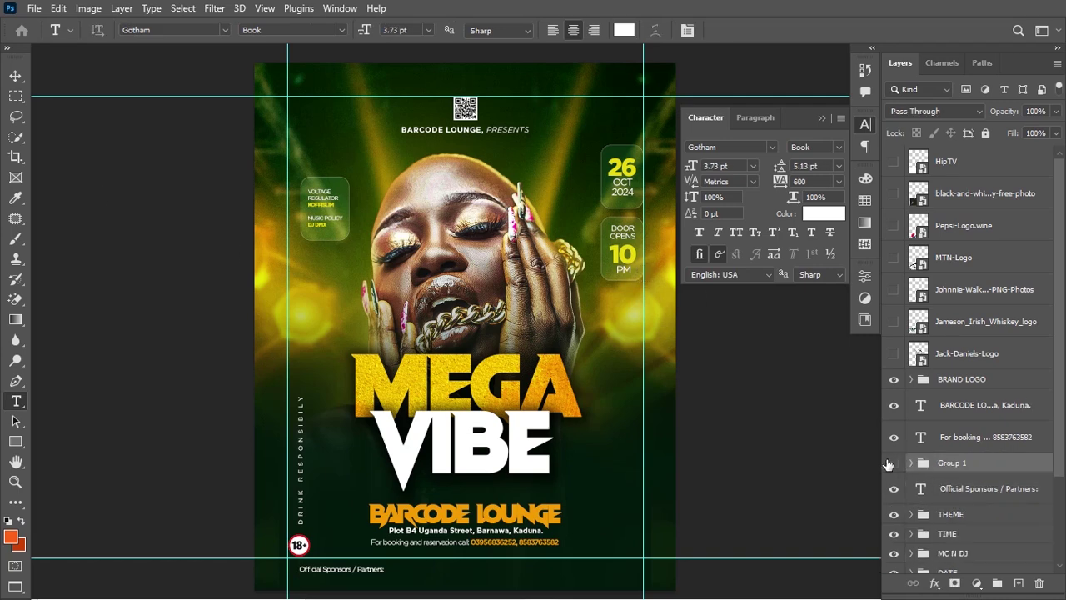
double_click(950, 463)
type("DRINK IQ")
key("Return")
left_click_drag(972, 489, 984, 448)
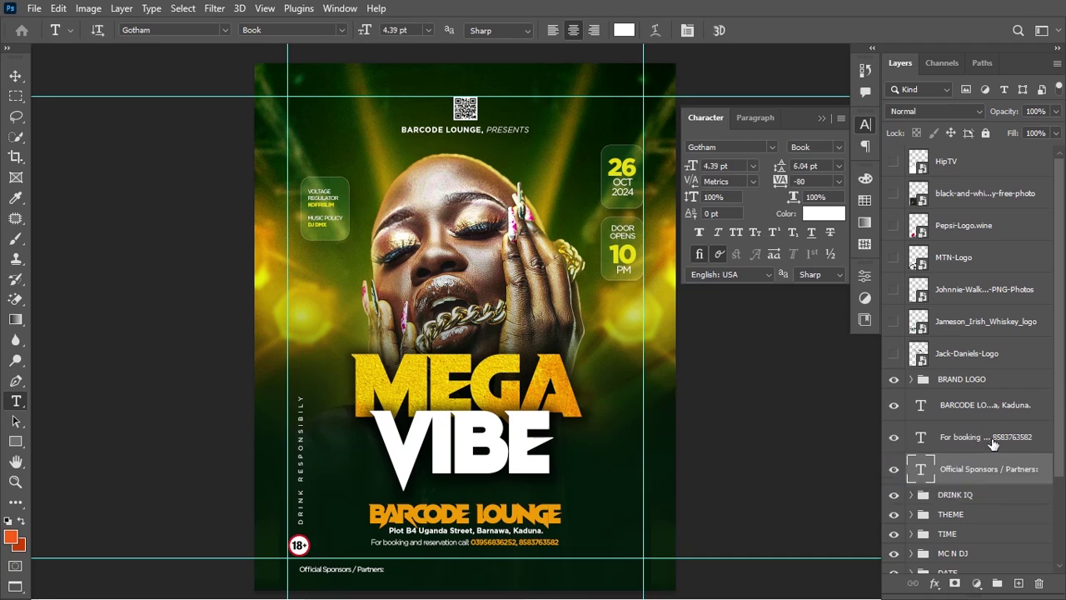
- Group the booking line and venue address text layers and name the group ADDRESS
left_click(990, 437)
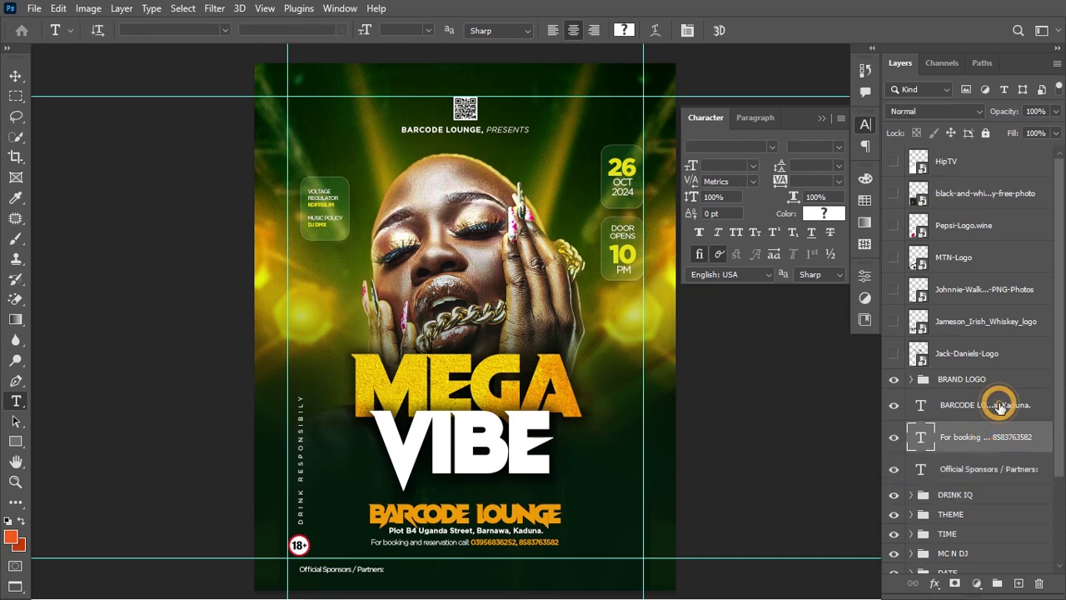
left_click(1000, 406, "shift")
key("ctrl+g")
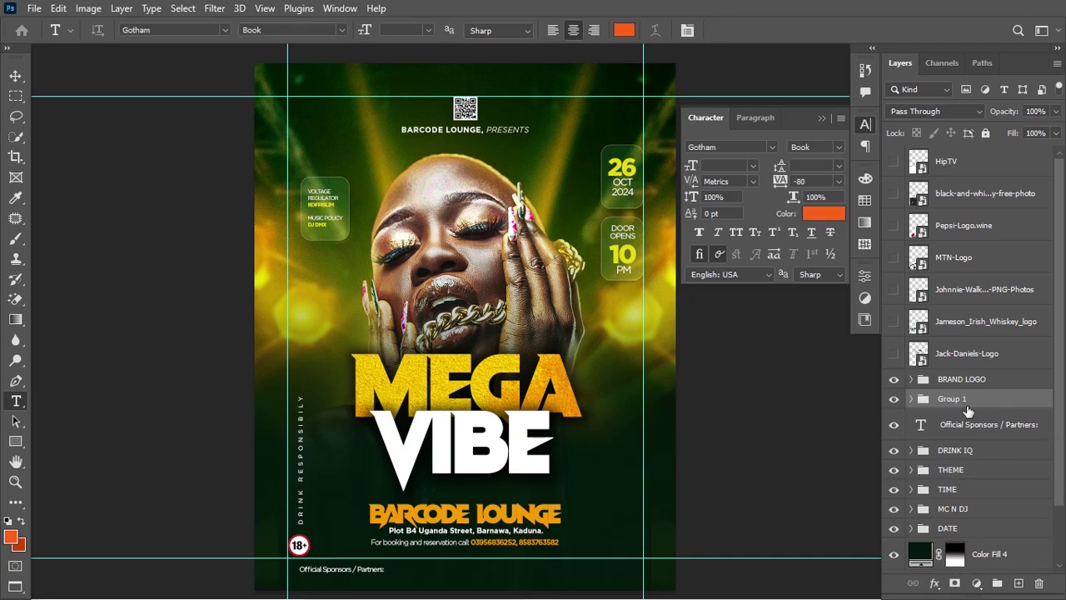
left_click(895, 401)
left_click(896, 401)
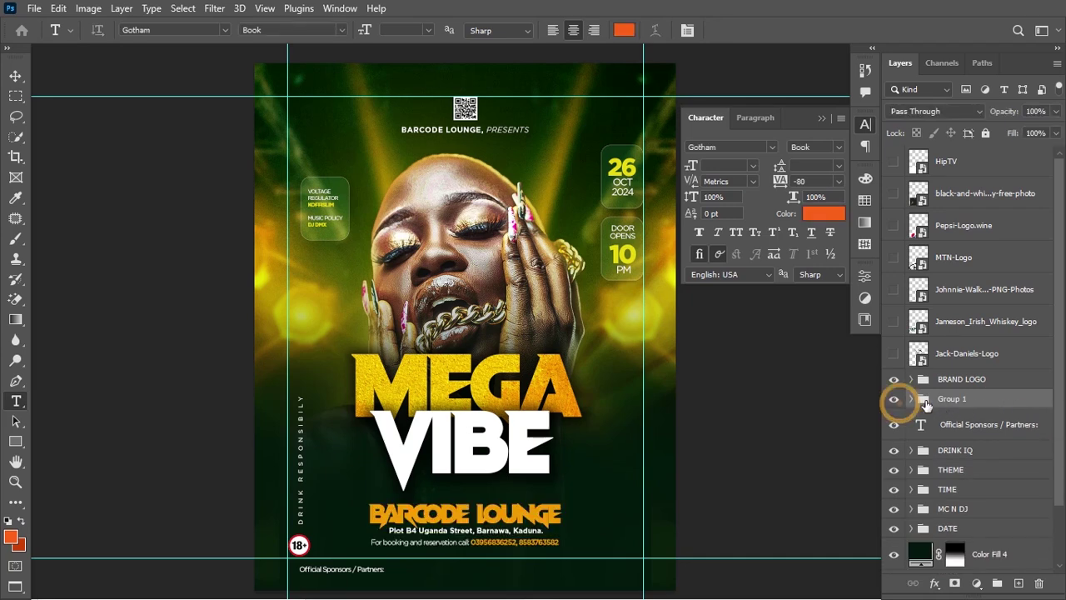
double_click(945, 400)
type("ADDRESS")
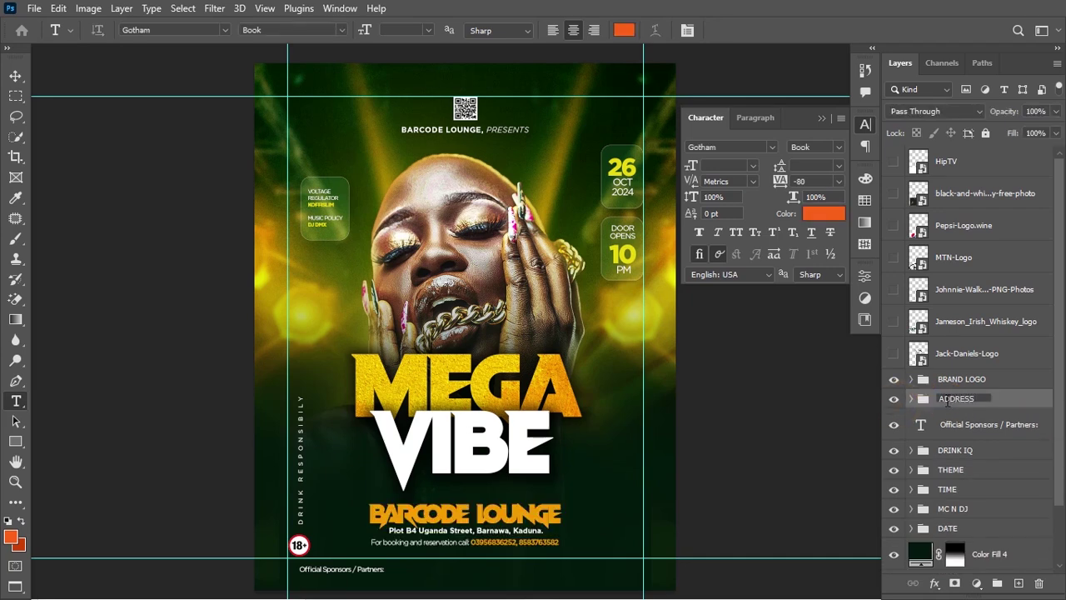
key("Return")
- Move the Official Sponsors / Partners: layer above the BRAND LOGO group and make all seven hidden layers above it visible
left_click(939, 422)
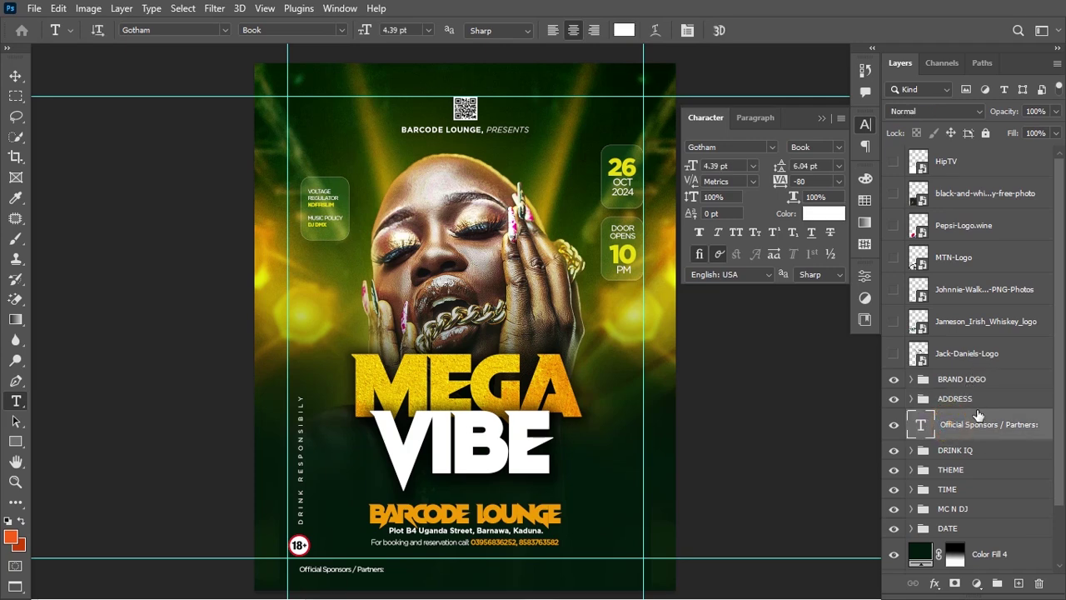
left_click_drag(978, 415, 970, 369)
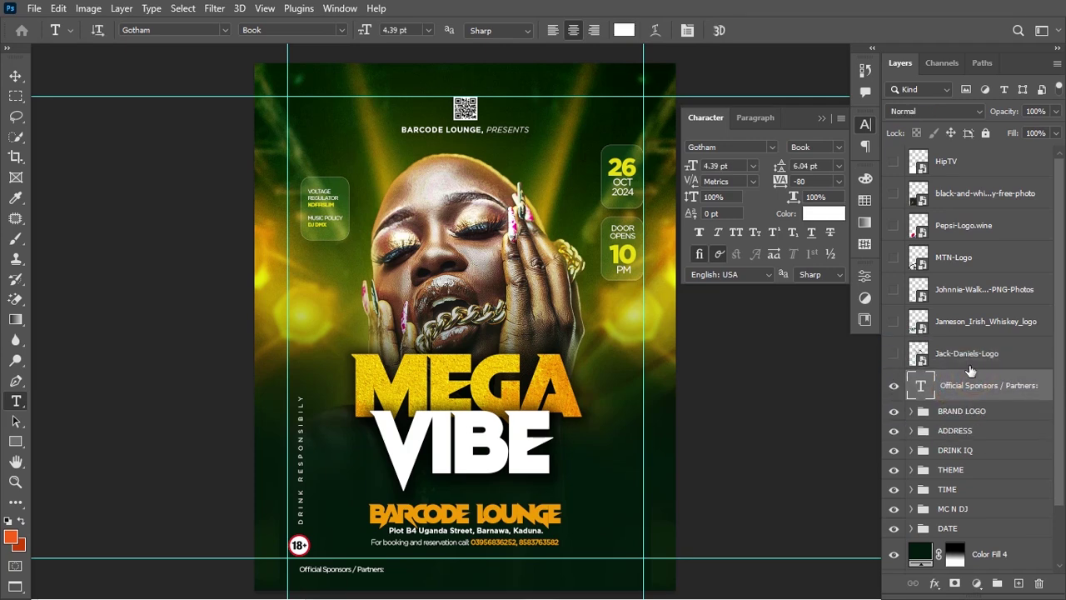
left_click(894, 354)
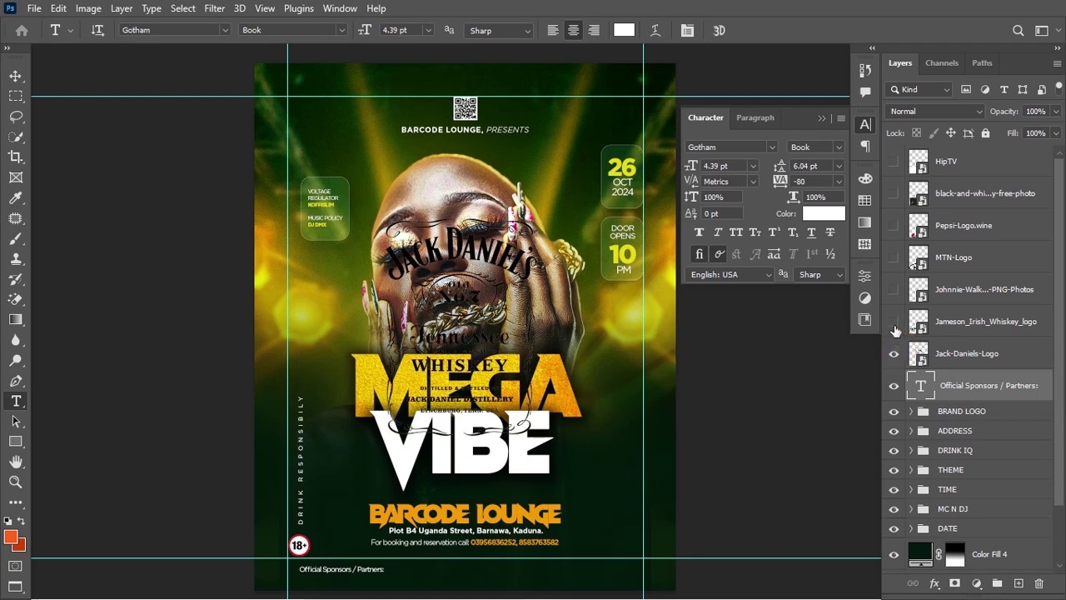
left_click(894, 322)
left_click(894, 289)
left_click(893, 259)
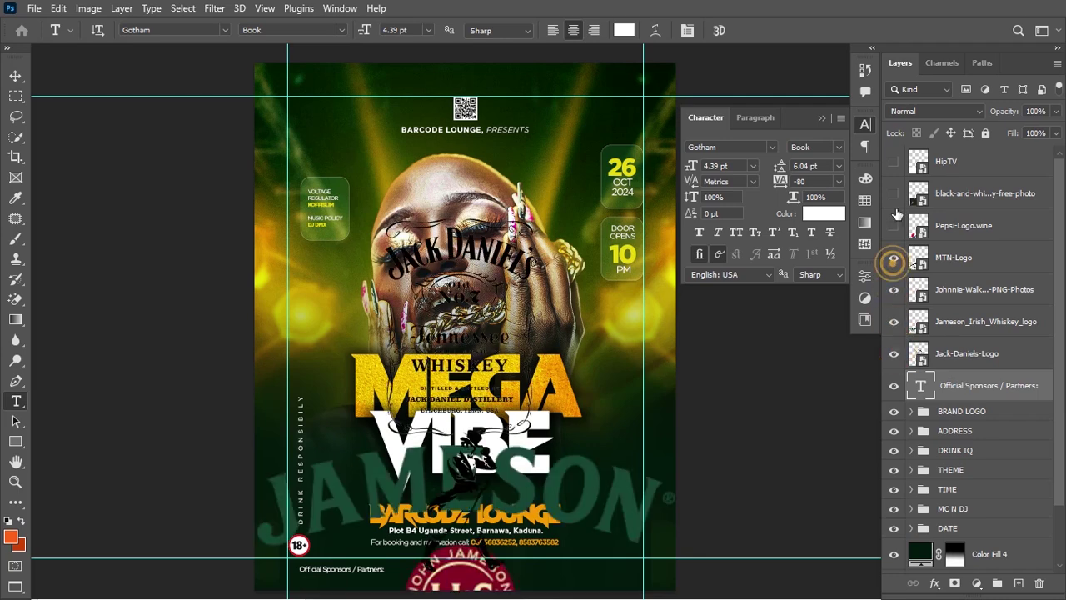
left_click(893, 225)
left_click(893, 193)
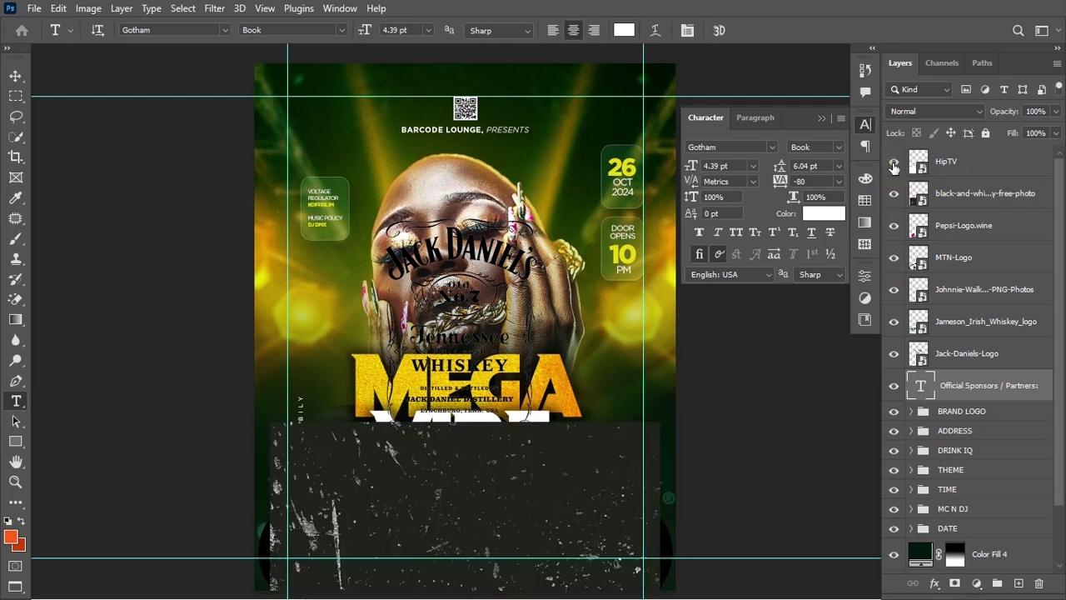
left_click(894, 166)
left_click(958, 173)
left_click(974, 366, "shift")
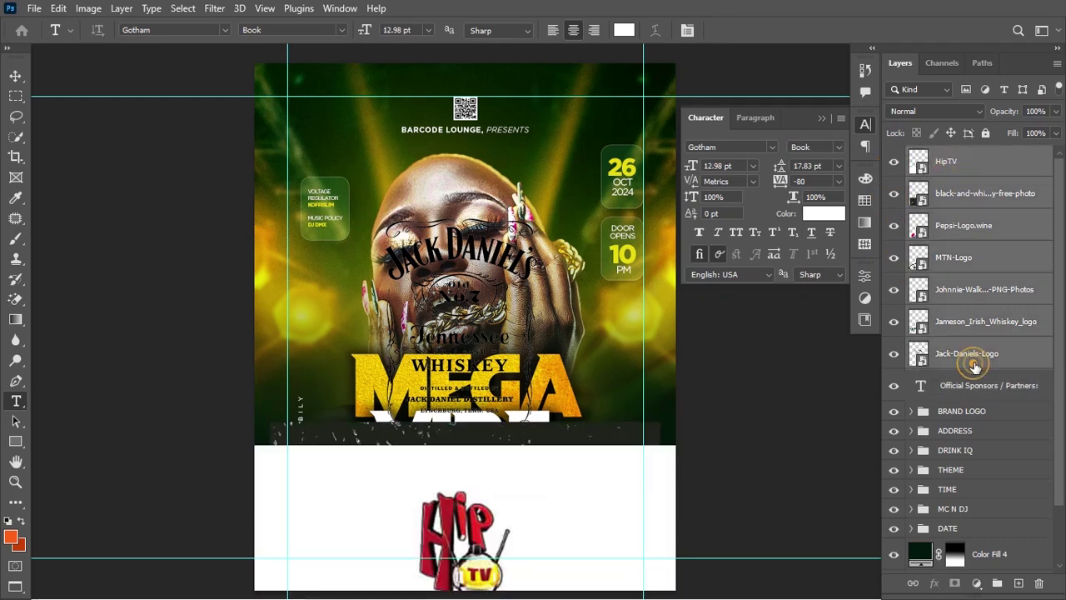
key("ctrl+t")
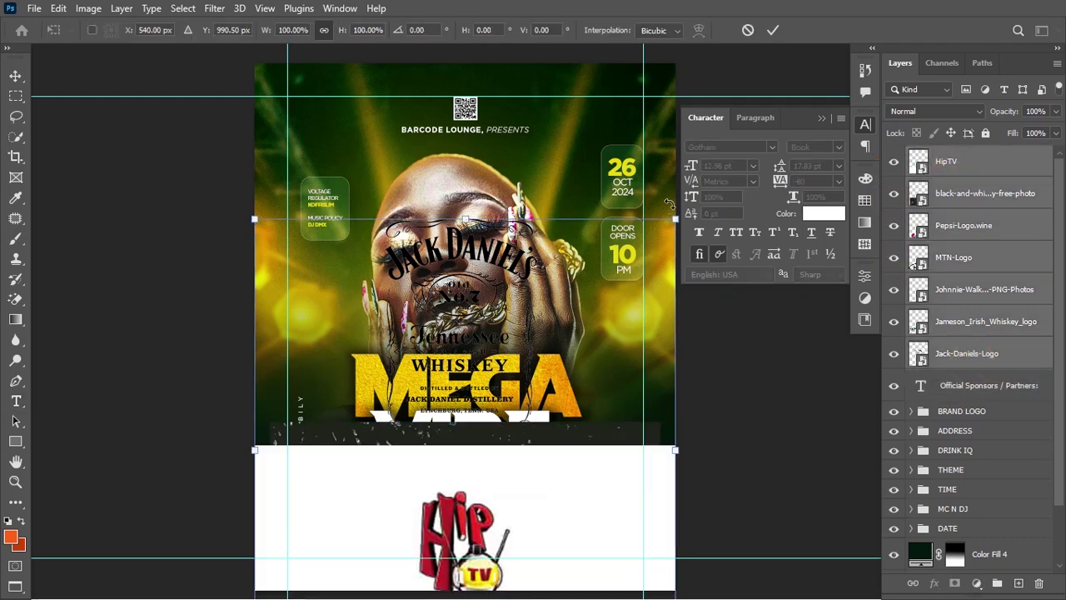
key("Return")
- Move the black-and-white texture photo layer above the HipTV layer and hide it
left_click(912, 198)
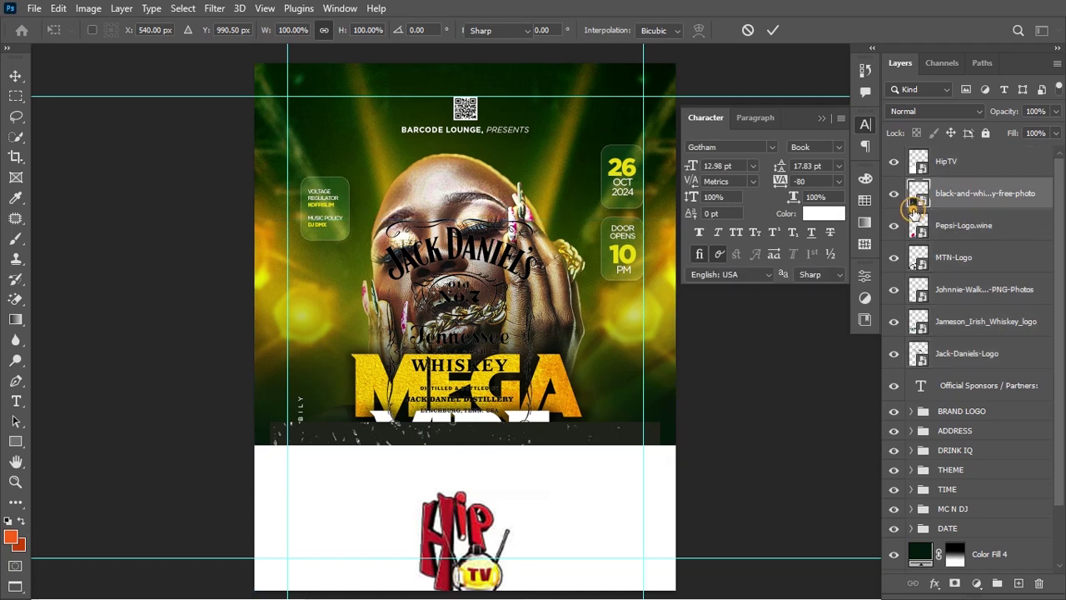
key("t")
left_click_drag(981, 192, 970, 158)
left_click(958, 193)
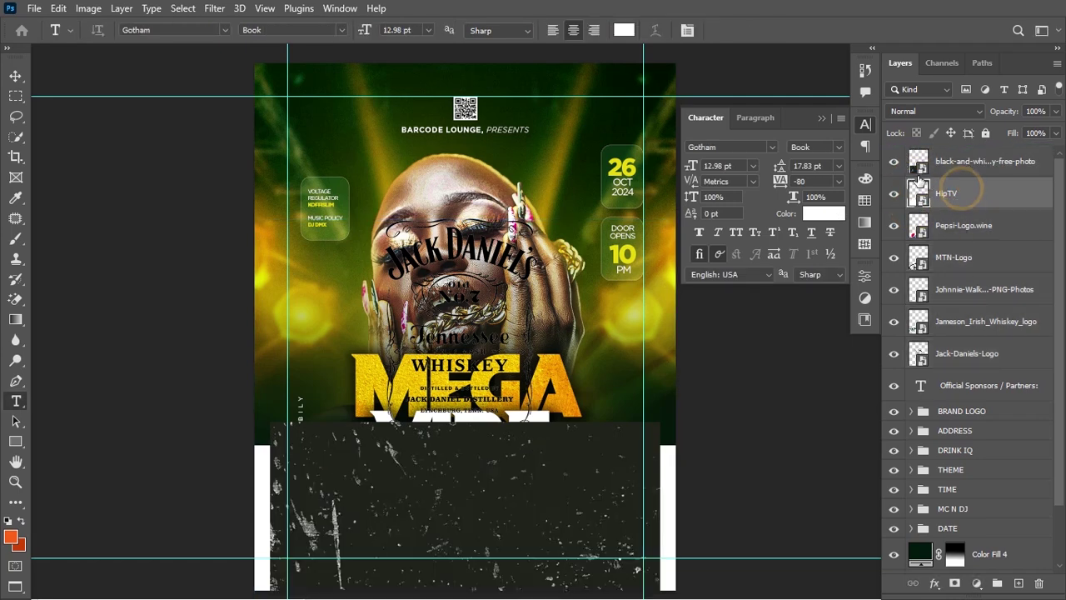
left_click(894, 162)
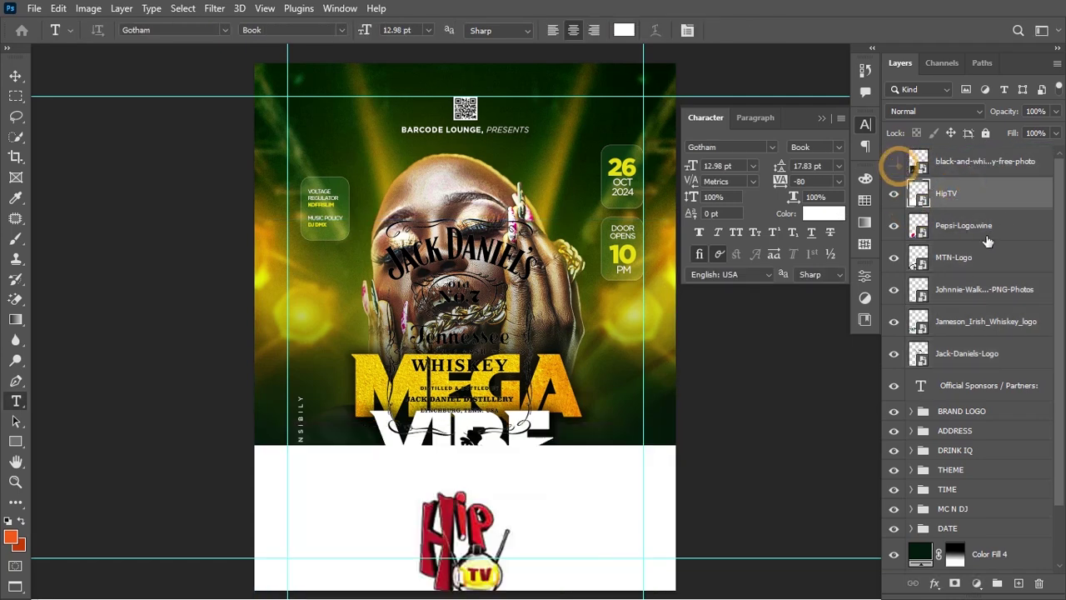
- Shrink the six sponsor logos from HipTV to Jack-Daniels-Logo together and place them beside the Official Sponsors / Partners: text
left_click(963, 355, "shift")
key("ctrl+t")
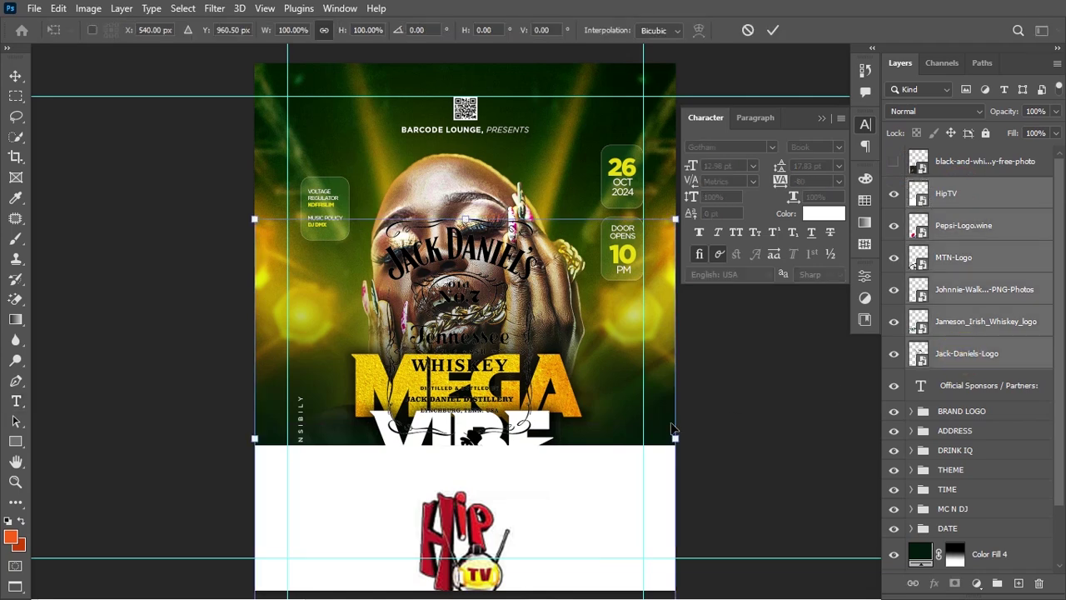
left_click_drag(676, 220, 535, 475)
left_click_drag(539, 520, 538, 521)
left_click_drag(402, 521, 557, 327)
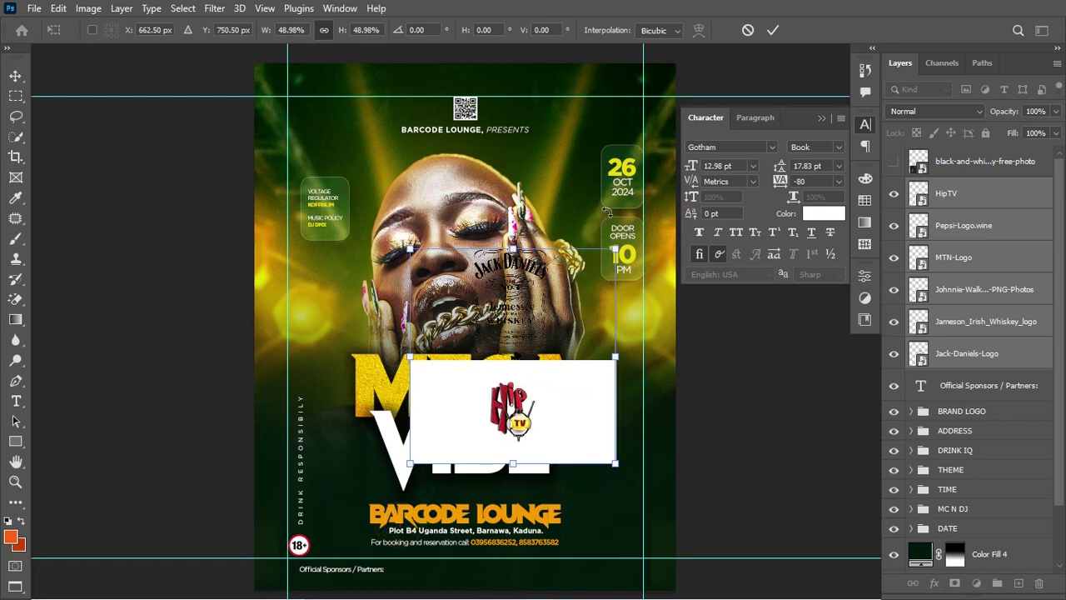
left_click_drag(614, 250, 428, 566)
key("Return")
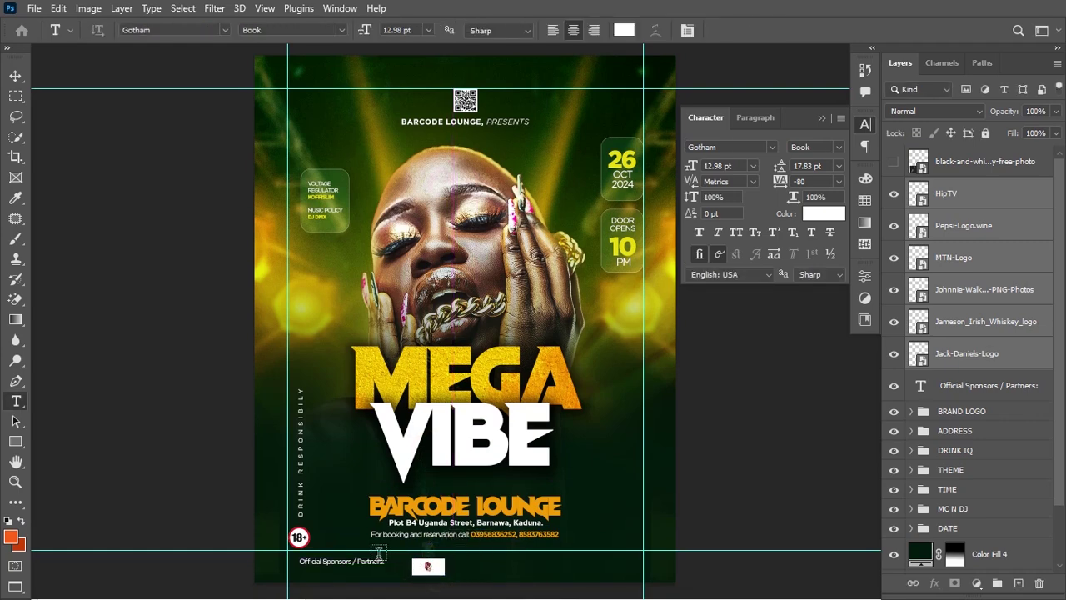
- Draw a white rectangle about 1096 × 96 px across the flyer's bottom edge, starting at the lower guide
left_click(15, 76)
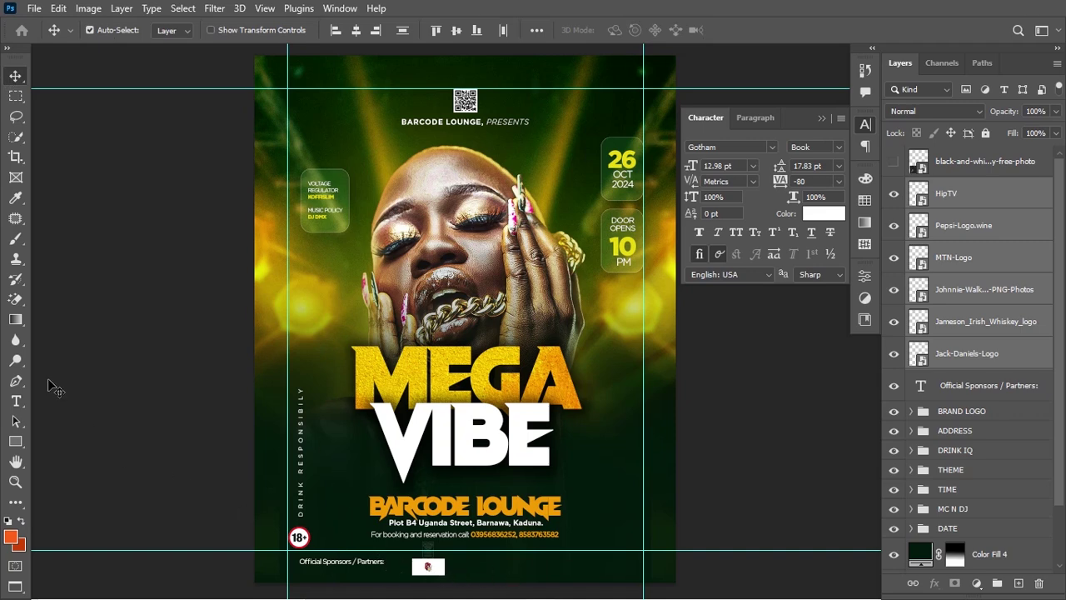
left_click(15, 441)
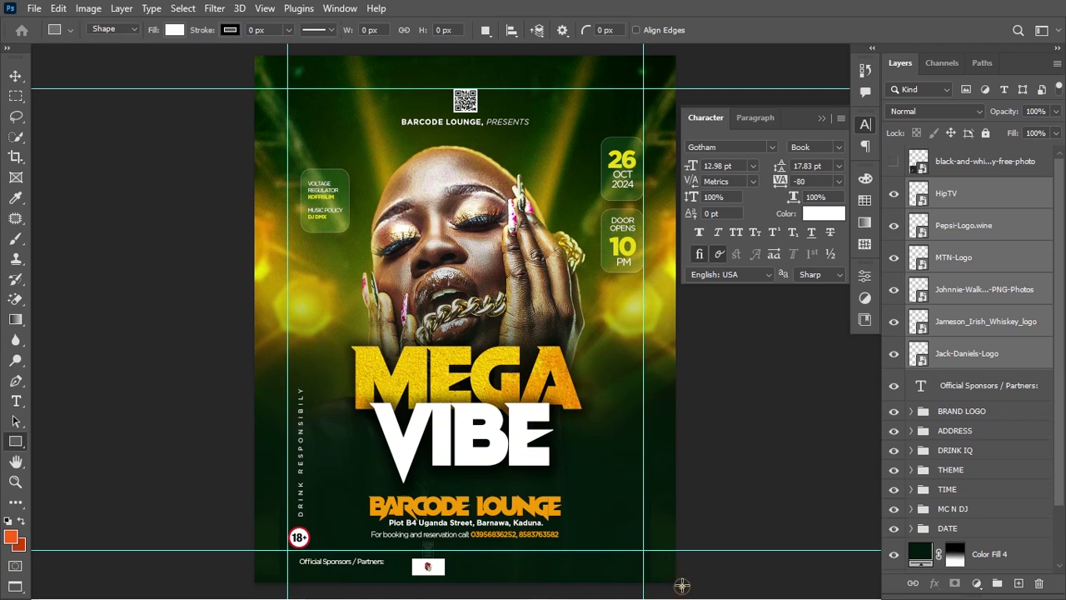
mouse_move(681, 585)
left_mouse_down()
mouse_move(345, 578)
mouse_move(373, 554)
mouse_move(304, 404)
mouse_move(275, 412)
mouse_move(255, 402)
left_mouse_up()
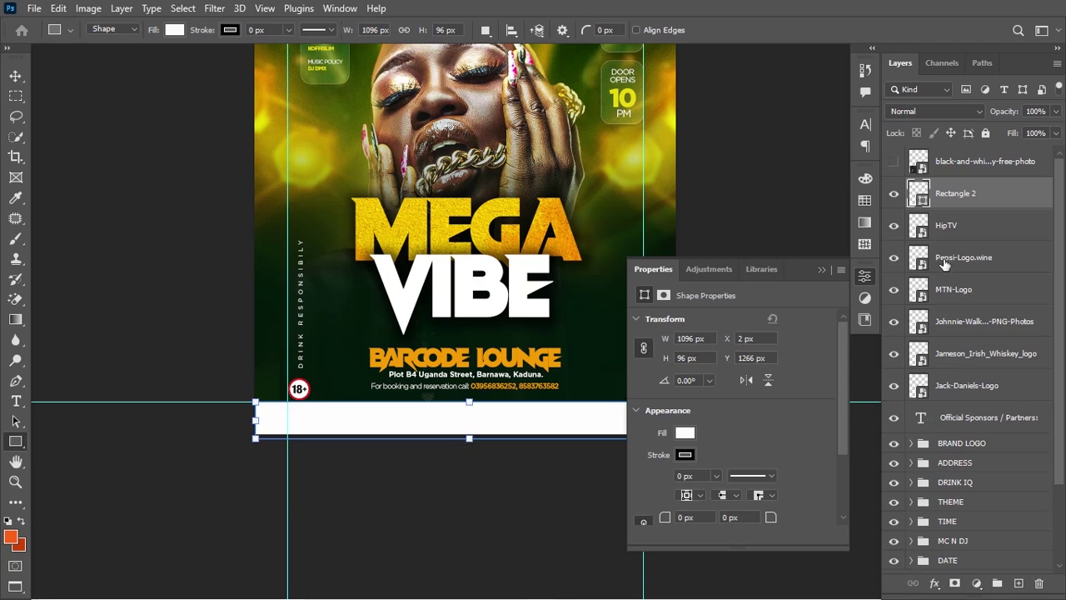
- Move the white rectangle's layer beneath the sponsor logos and the Official Sponsors / Partners: text layer
left_click_drag(995, 198, 993, 403)
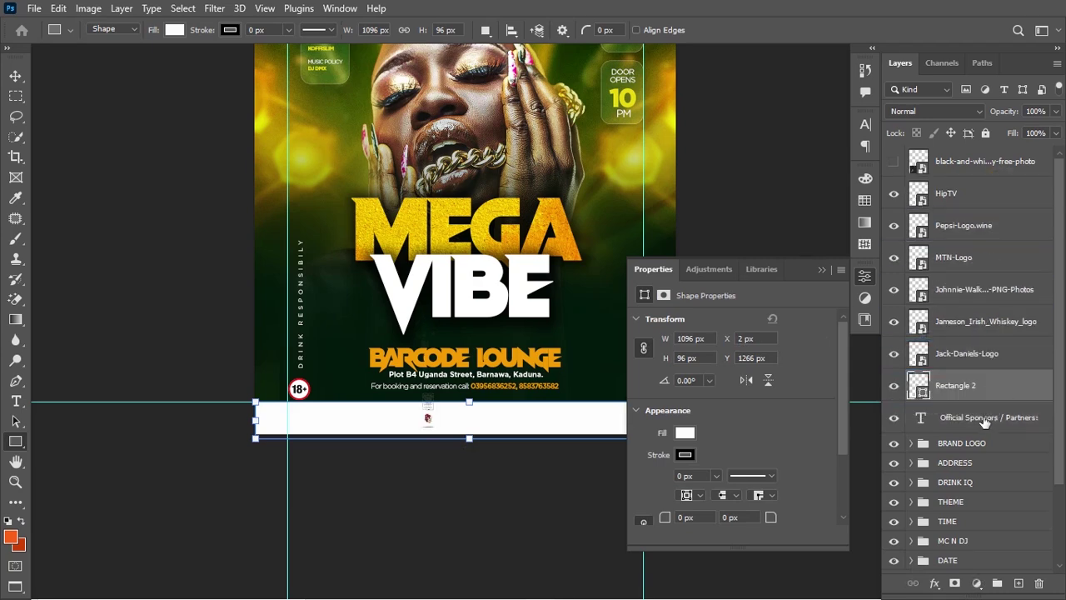
left_click(983, 417)
left_click(995, 388)
left_click_drag(989, 417, 987, 379)
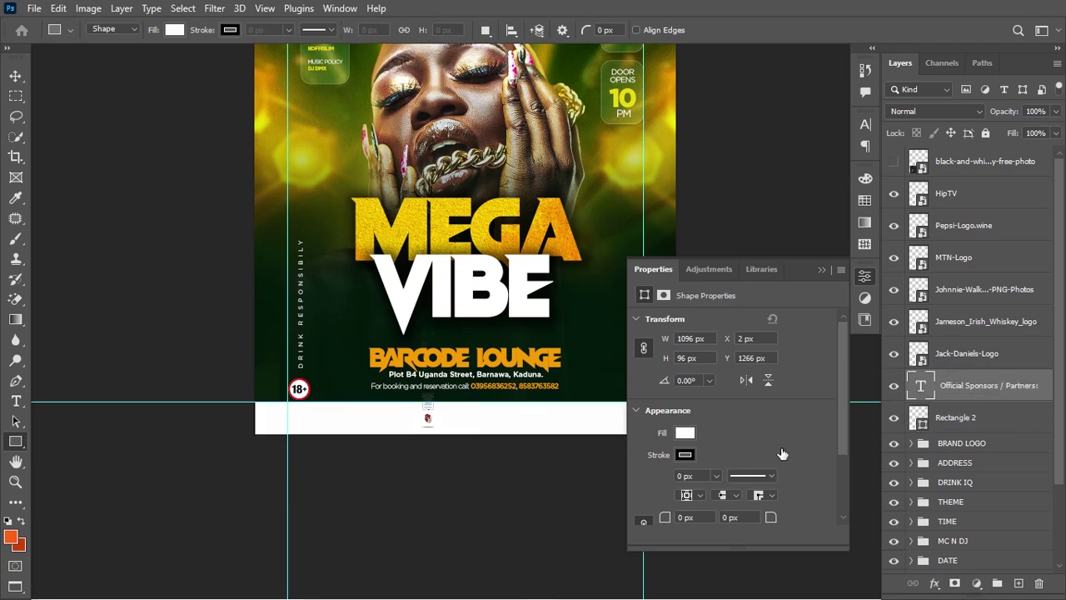
- Set the Official Sponsors / Partners: text colour to black (000000)
left_click(751, 443)
left_click_drag(618, 257, 575, 290)
left_click(938, 90)
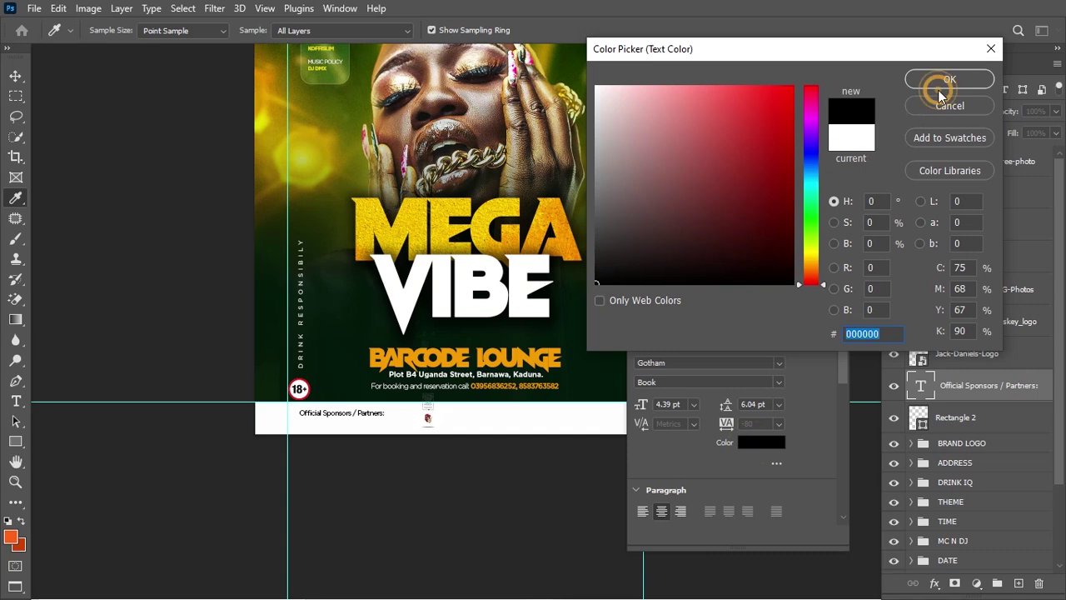
- Apply black to the Official Sponsors / Partners: text and set it to Bold with -20 tracking
left_click(947, 80)
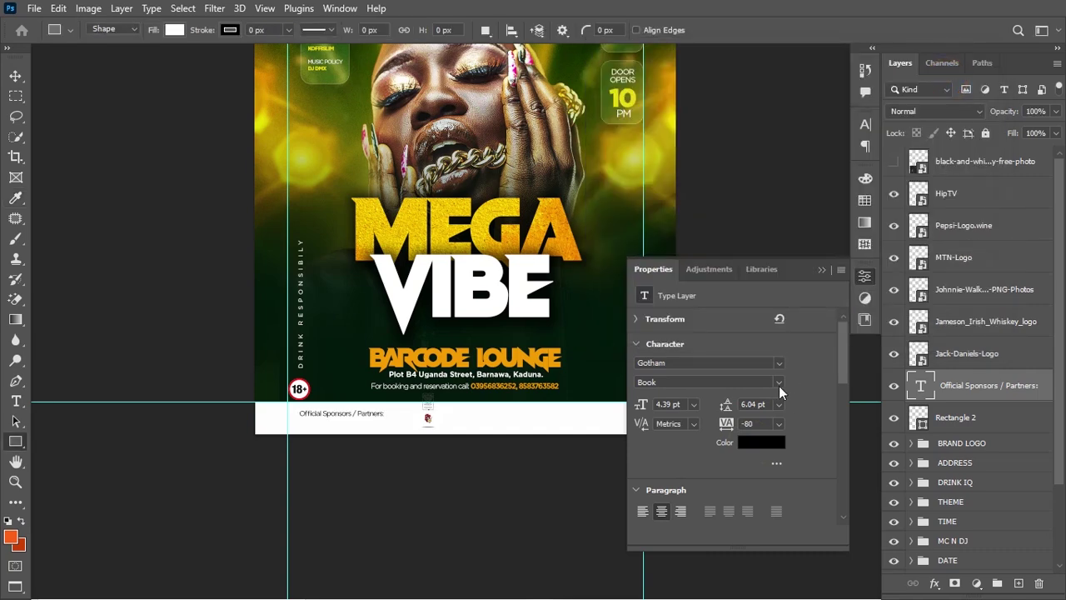
left_click(779, 383)
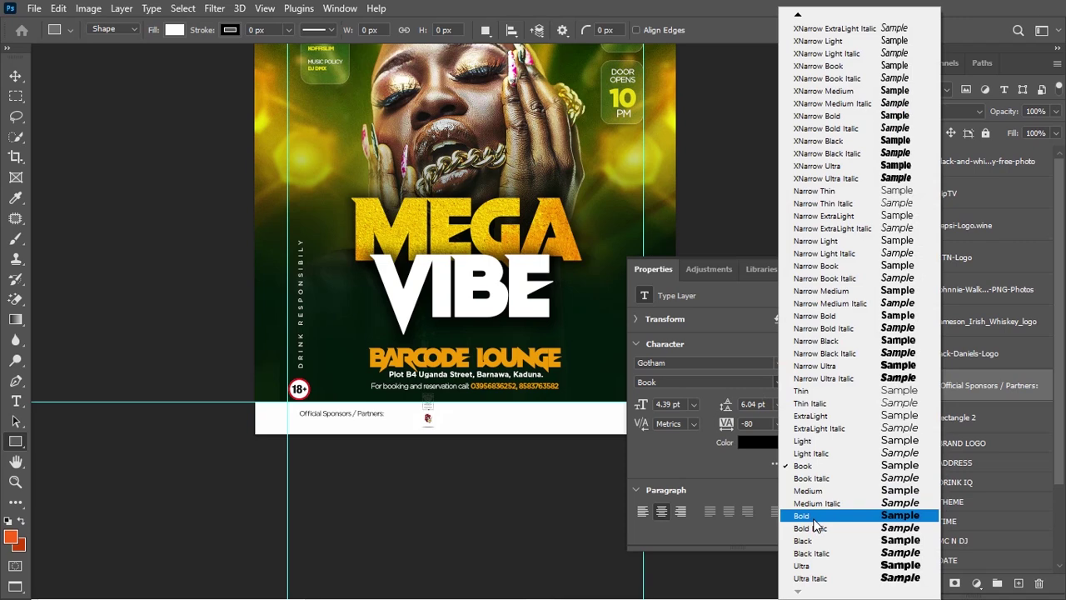
left_click(813, 517)
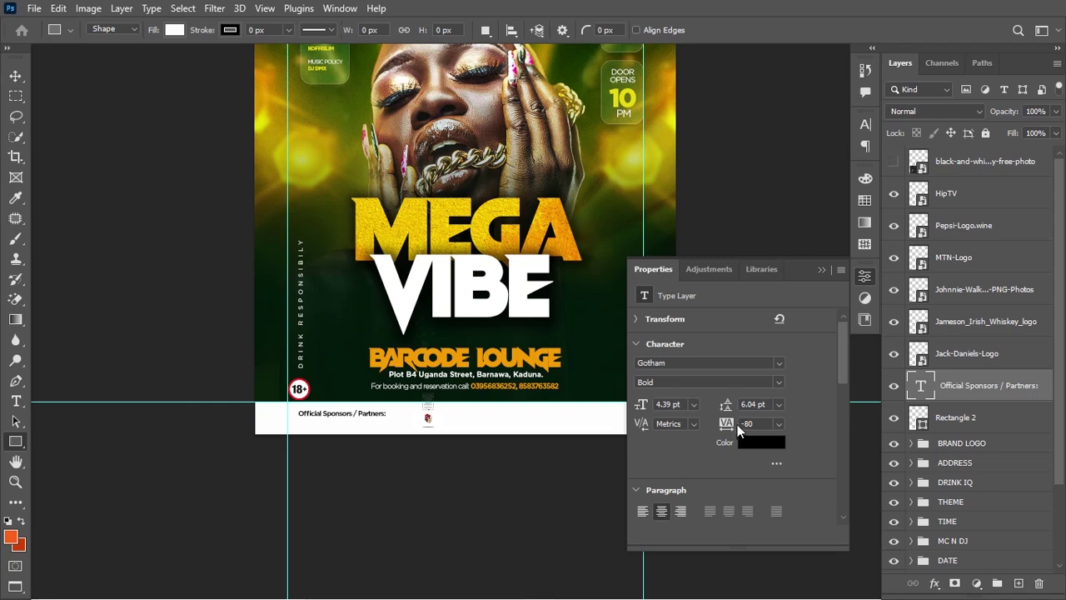
left_click_drag(729, 425, 744, 424)
- Nudge the Official Sponsors / Partners: text down and right so it sits inside the left guide, vertically centred in the white strip
left_click(15, 76)
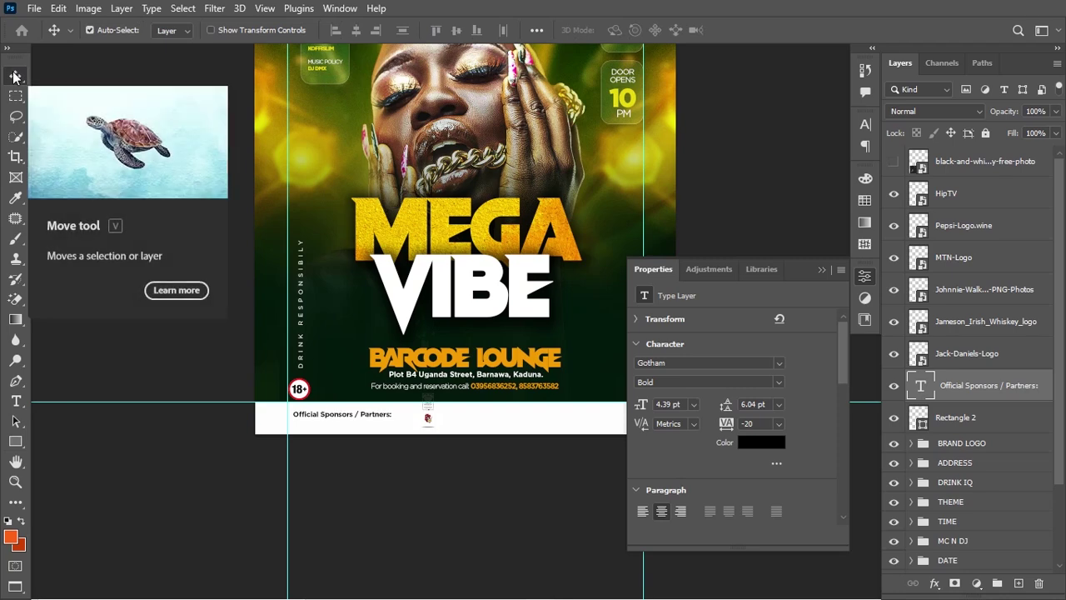
key("Down")
key("Down")
key("Down")
key("Down")
key("Down")
key("Down")
key("Down")
key("Down")
key("Right")
key("Right")
key("Right")
key("Right")
key("Right")
key("Right")
key("Right")
key("Right")
key("Right")
key("Right")
key("Right")
key("Right")
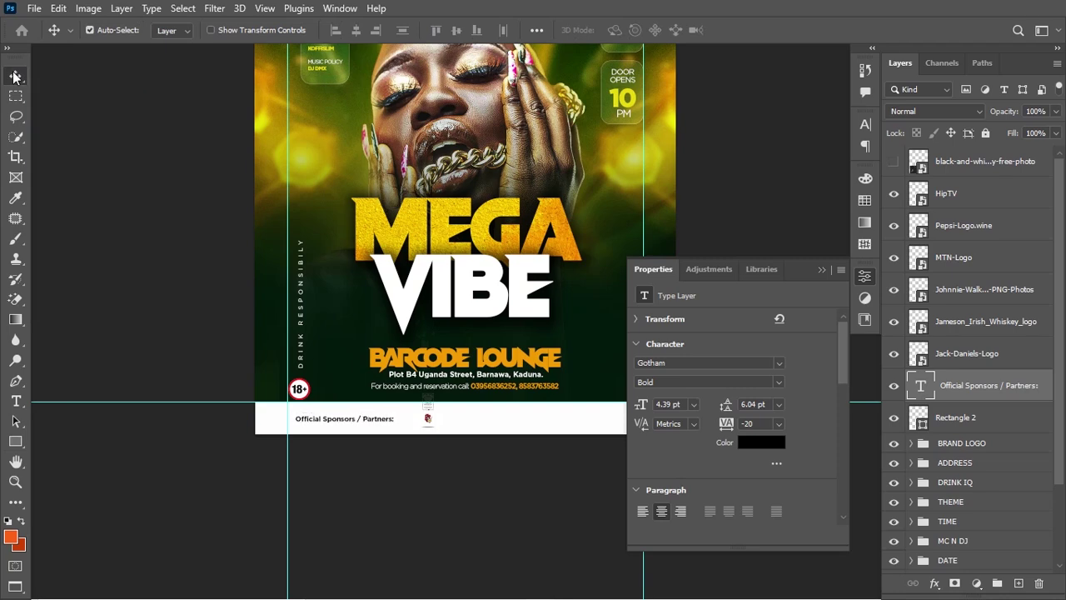
key("Right")
key("Right")
key("Right")
key("Right")
key("Right")
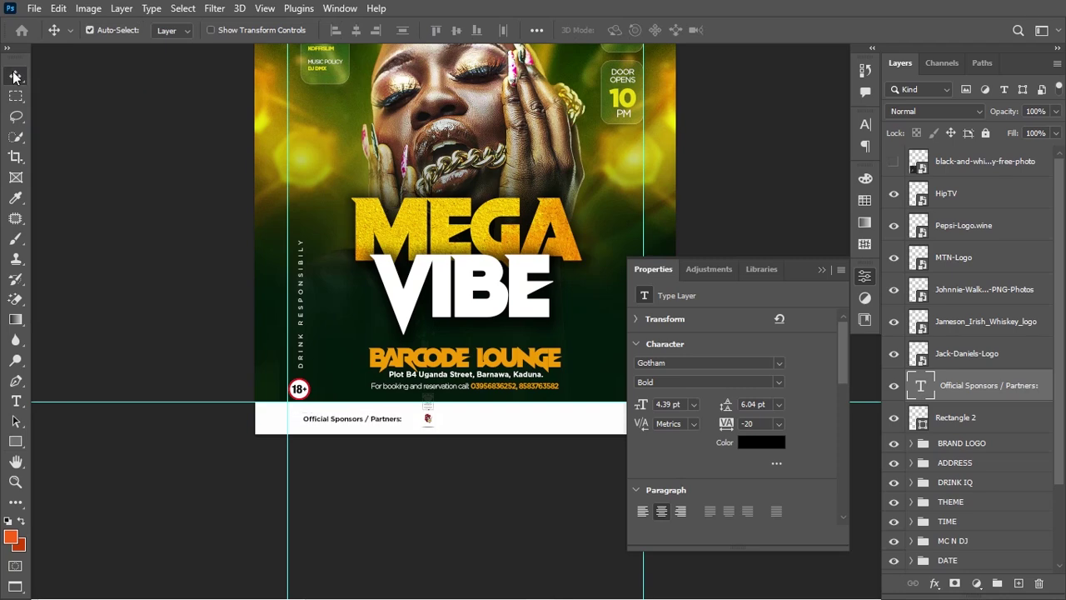
left_click(822, 269)
- Move the six sponsor logos from HipTV to Jack-Daniels-Logo together about 22 px right and 14 px down into the white strip
left_click(966, 358)
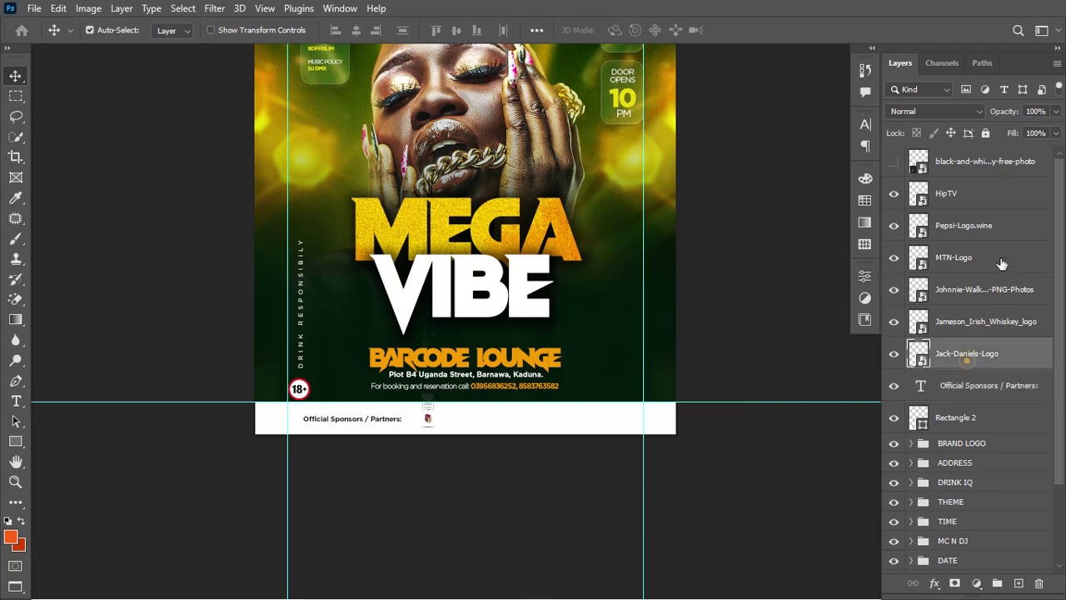
left_click(980, 201, "shift")
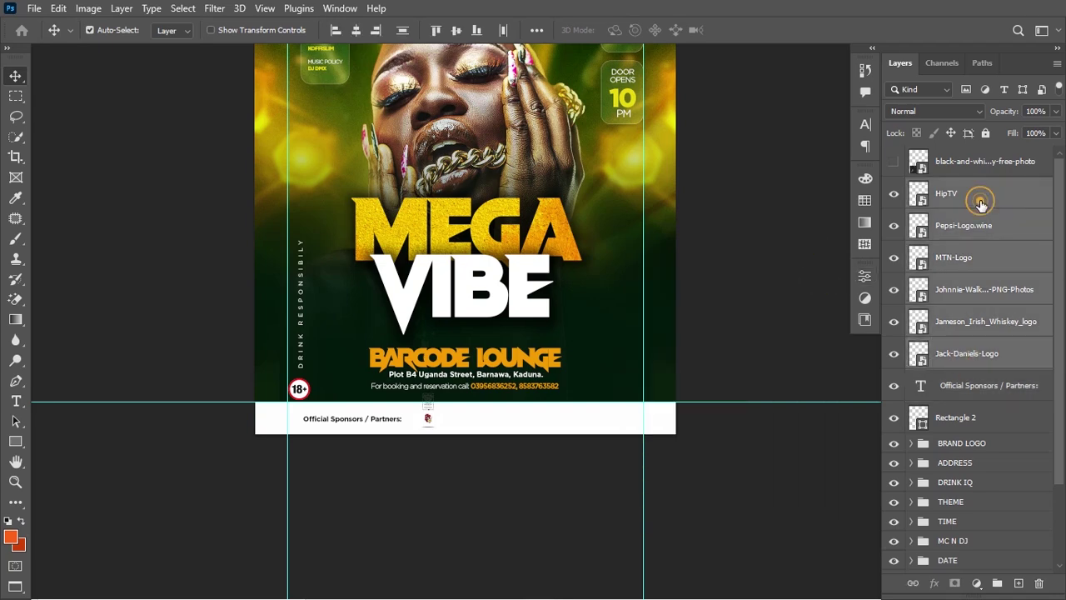
key("ctrl+t")
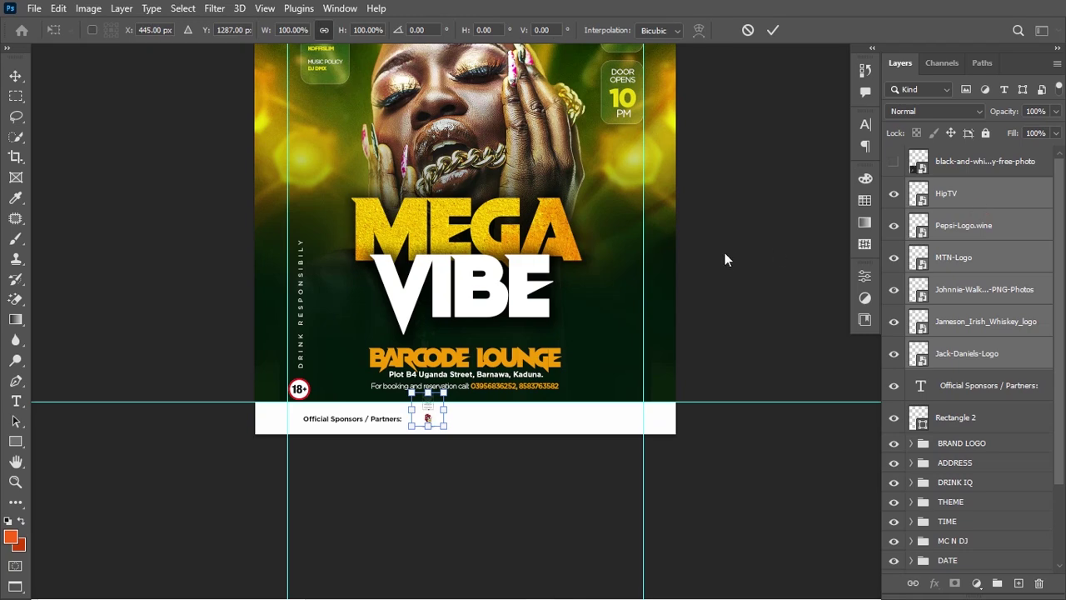
left_click_drag(421, 421, 429, 423)
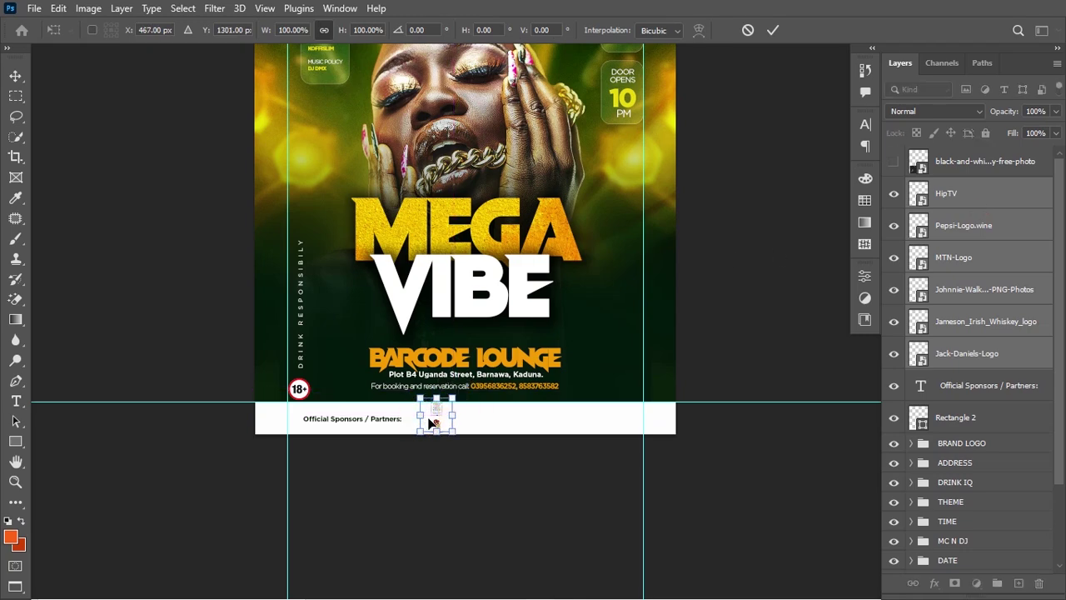
key("ctrl+plus")
key("ctrl+plus")
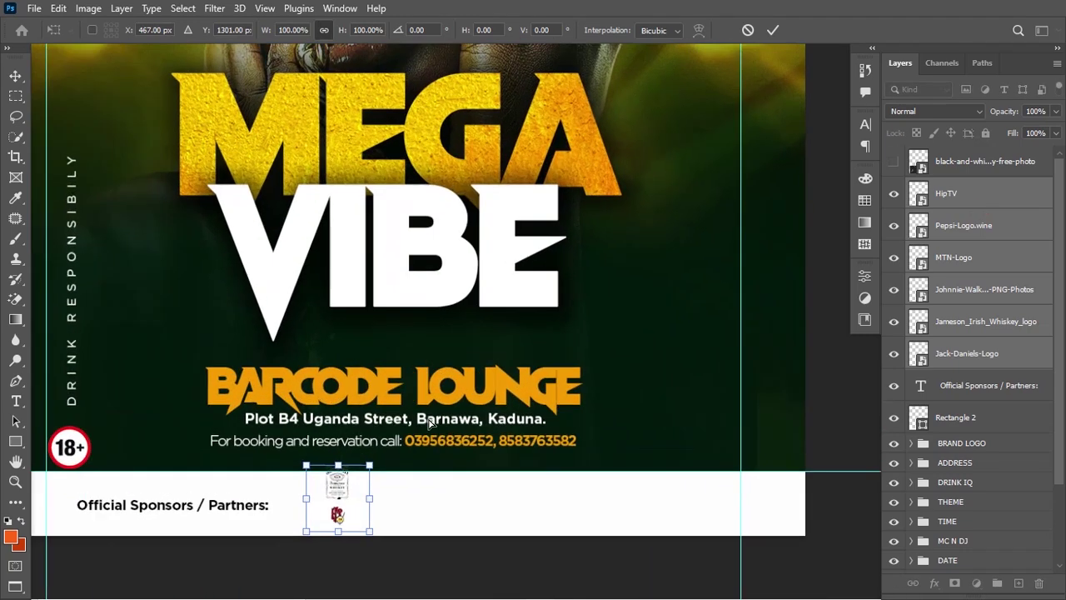
scroll(429, 420, "down", 3)
scroll(429, 420, "left", 3)
scroll(429, 420, "right", 2)
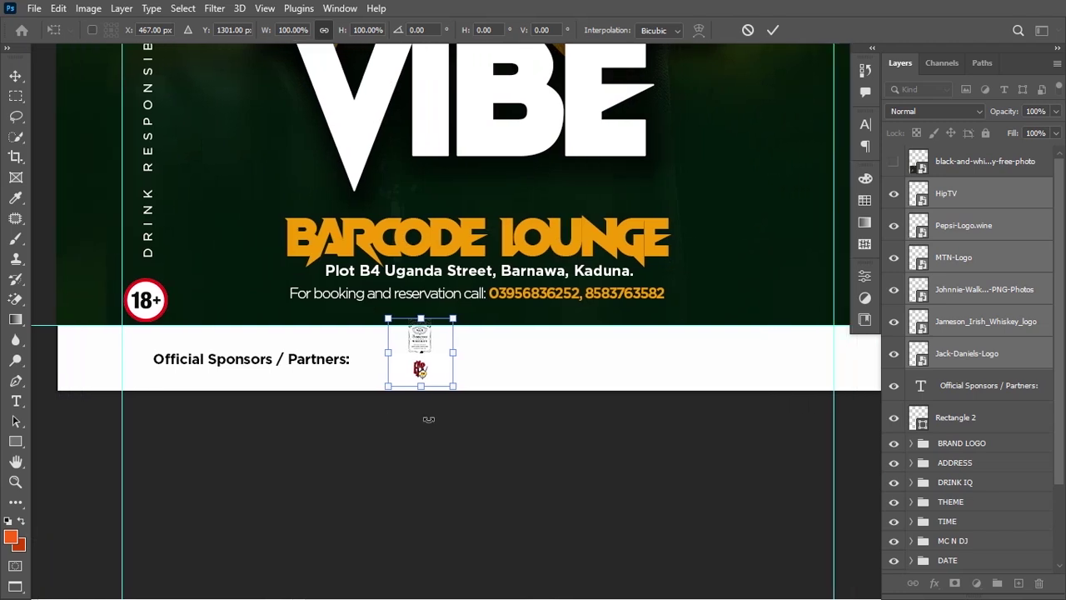
key("Return")
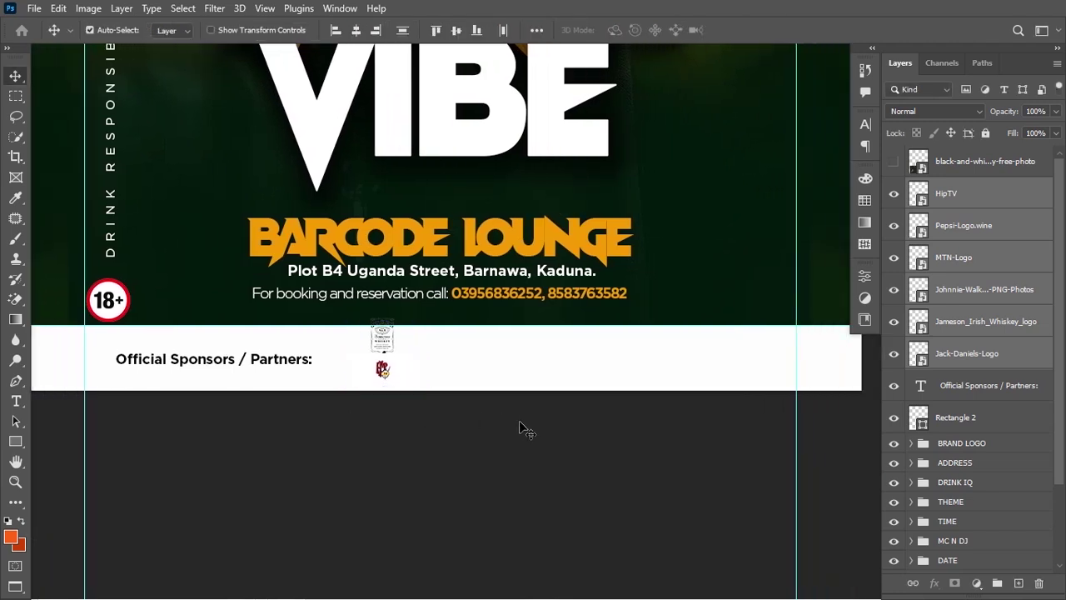
- Scale the Jack-Daniels-Logo down to 0.42% and place it in the white strip, just right of the stacked logos
left_click(1015, 359)
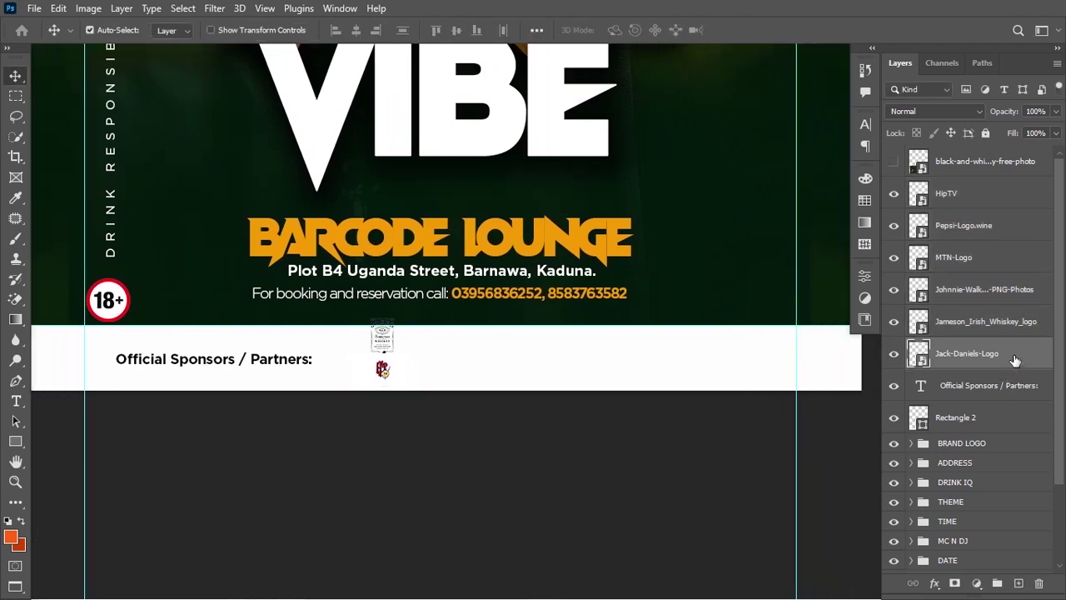
key("Right")
key("Right")
key("Right")
key("ctrl+t")
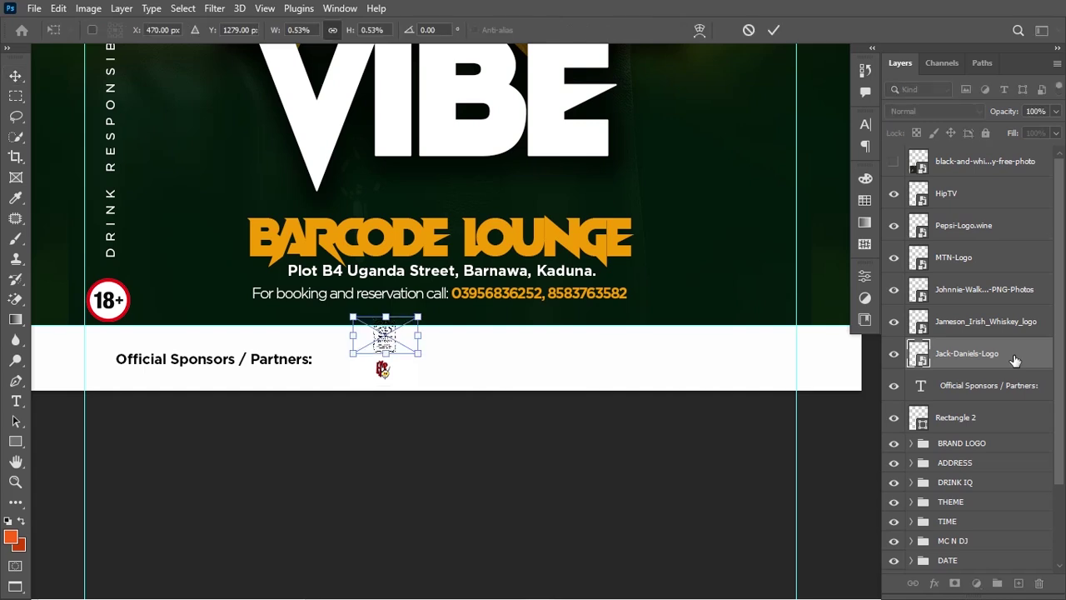
left_click_drag(386, 336, 448, 385)
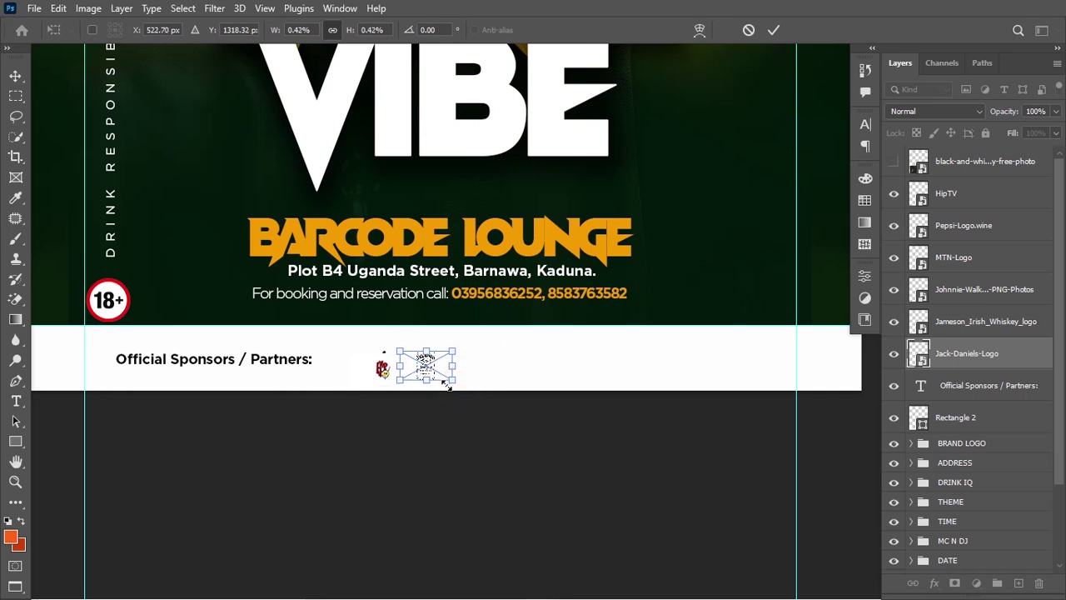
key("Return")
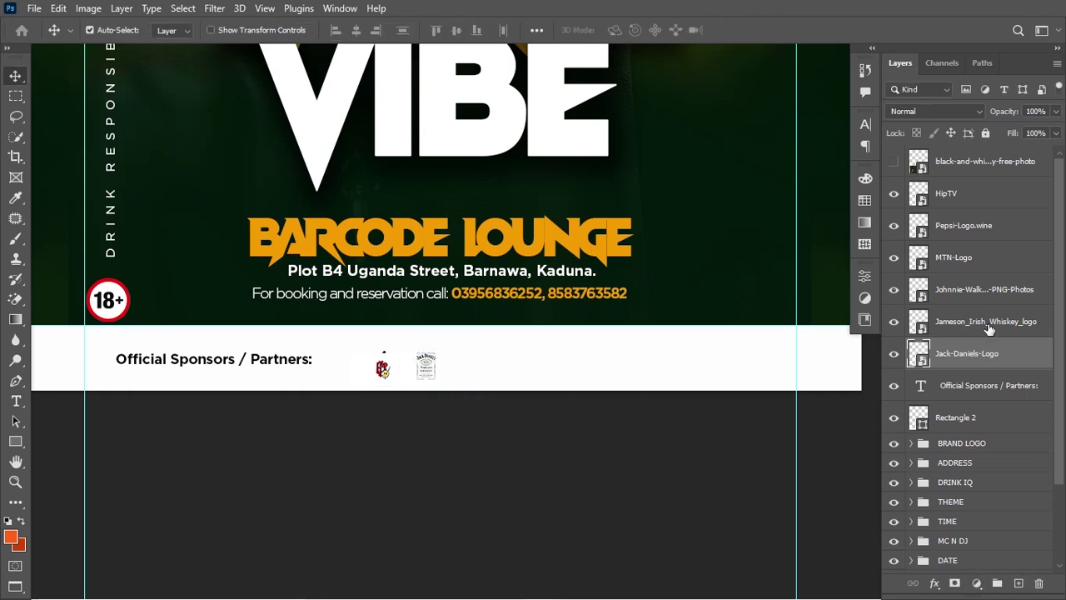
- Move the Jameson_Irish_Whiskey_logo horizontally to the right of the Jack Daniels logo
left_click(987, 328)
key("ctrl+t")
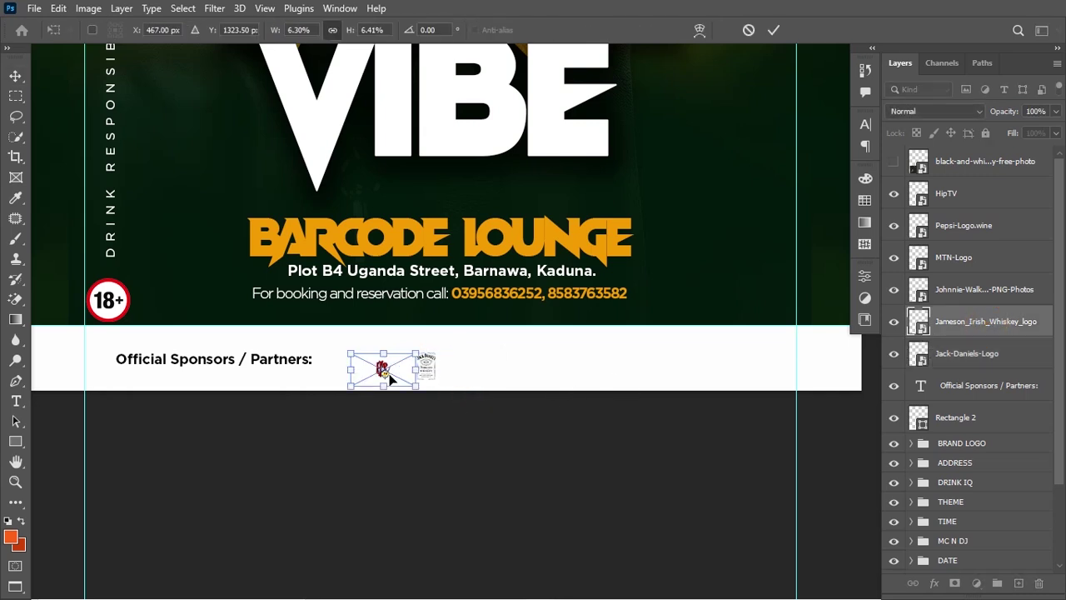
left_click_drag(389, 378, 503, 377)
key("Return")
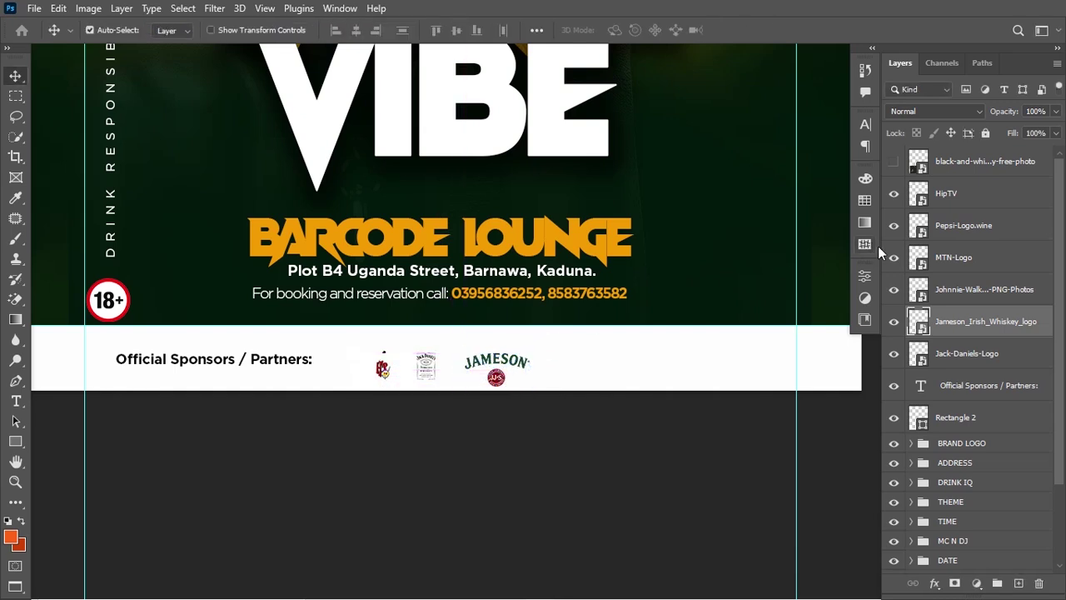
- Move the Johnnie Walker logo horizontally to the right of the Jameson logo, at about X 714 px
left_click(944, 291)
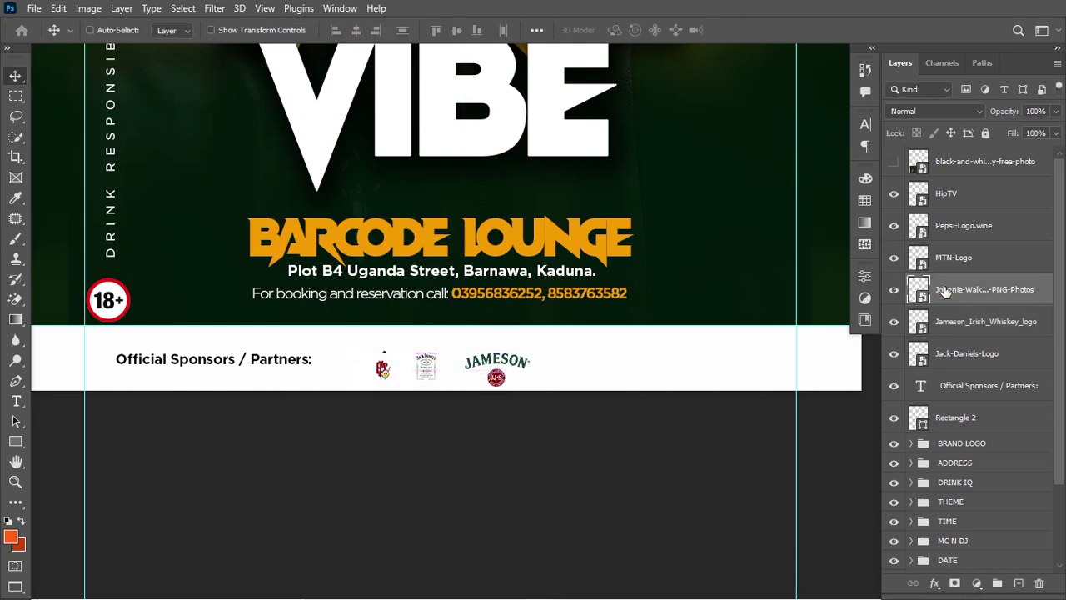
key("ctrl+t")
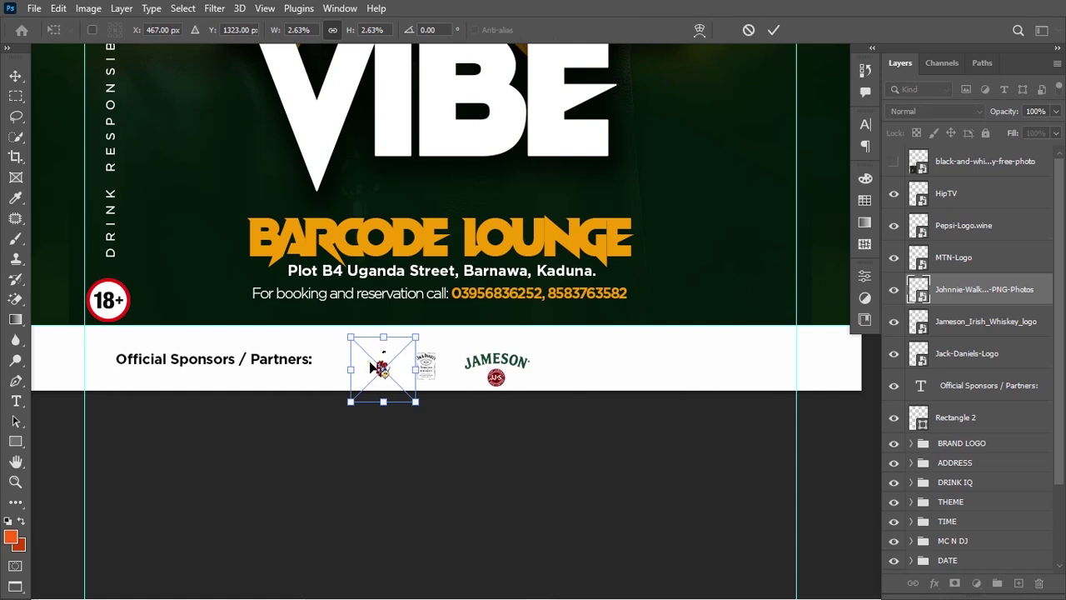
left_click_drag(373, 368, 567, 368)
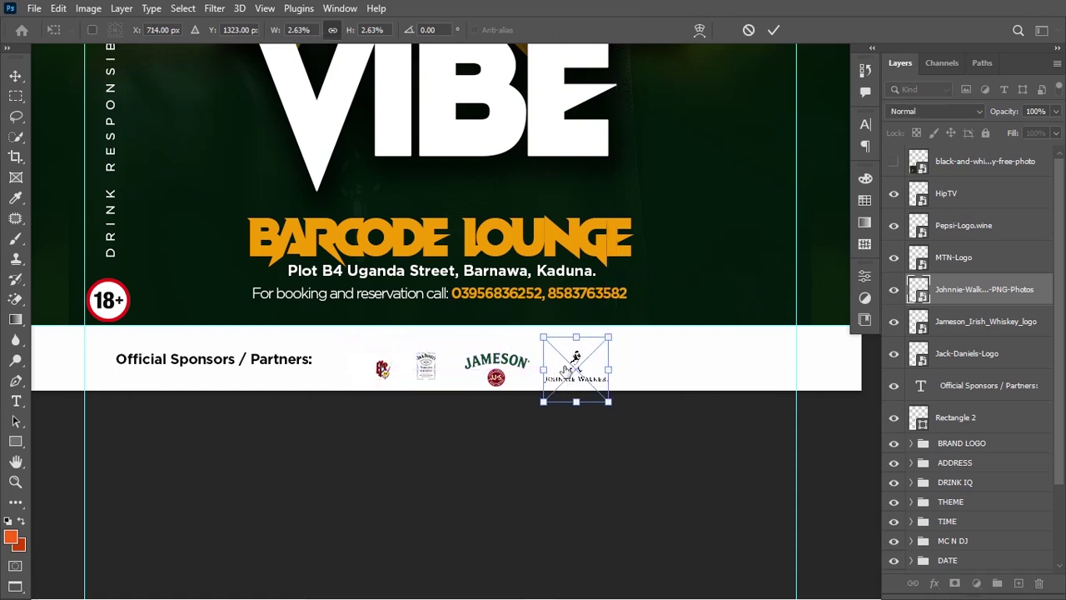
key("Return")
- Move the MTN-Logo horizontally to the right of the Johnnie Walker logo
left_click(992, 262)
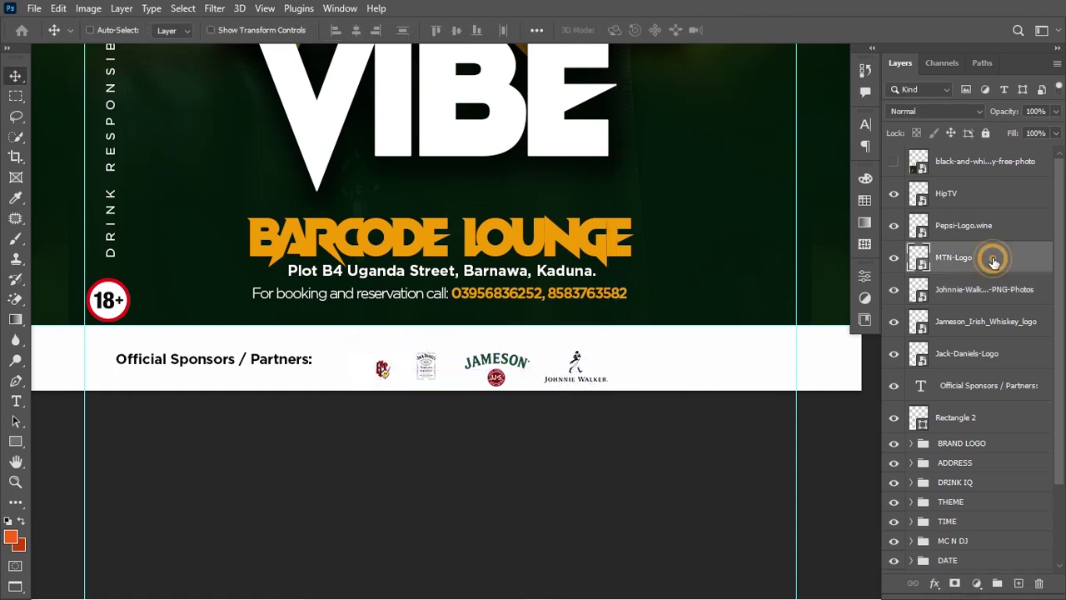
key("ctrl+t")
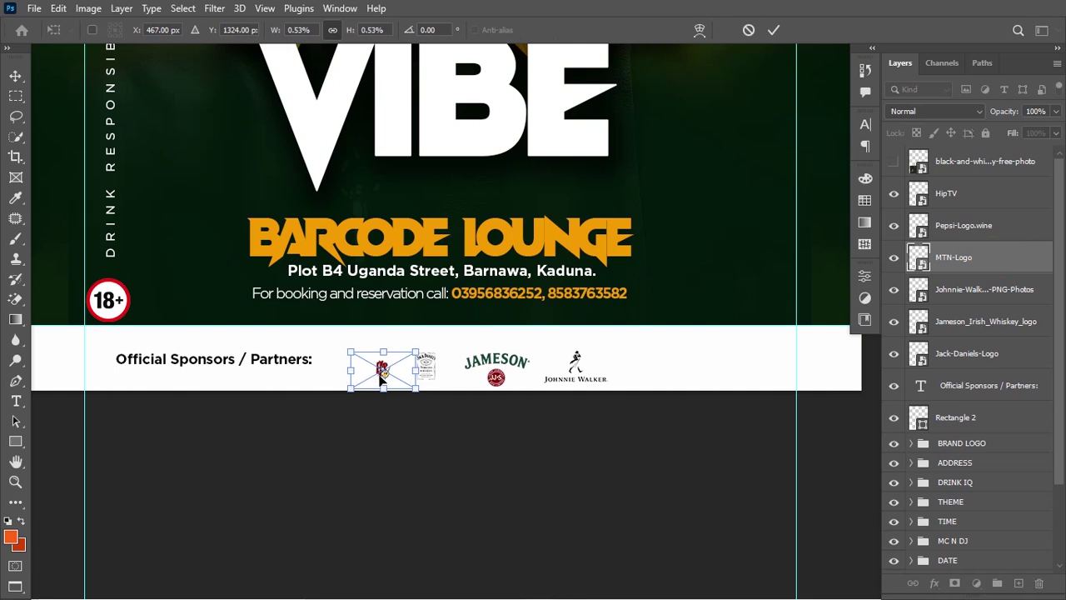
left_click_drag(381, 372, 666, 372)
key("Return")
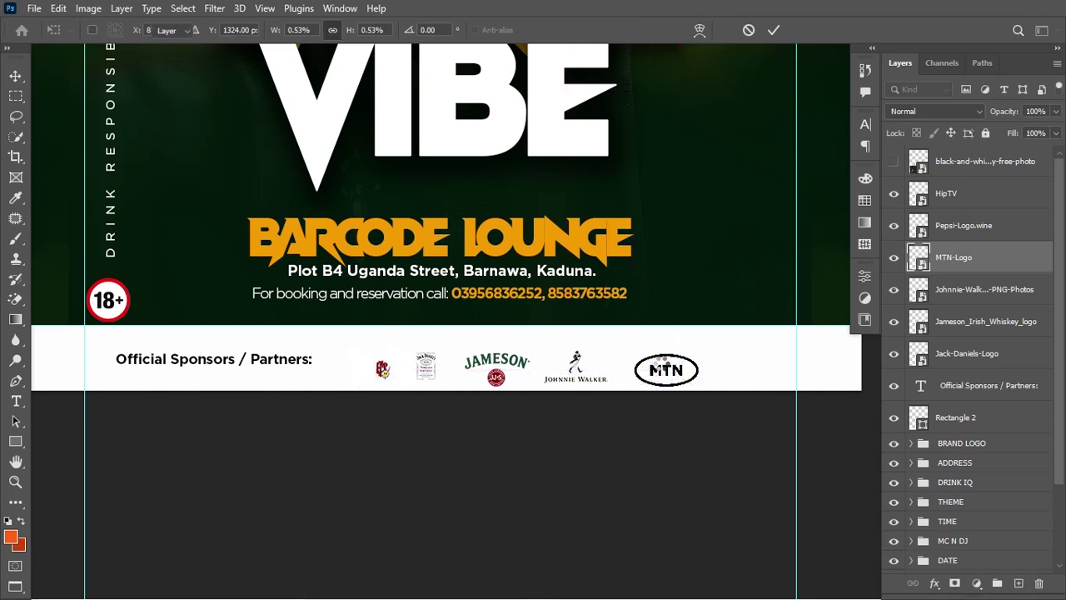
- Move the Pepsi logo horizontally to the end of the sponsor row, between the MTN logo and the right guide
left_click(996, 229)
key("ctrl+t")
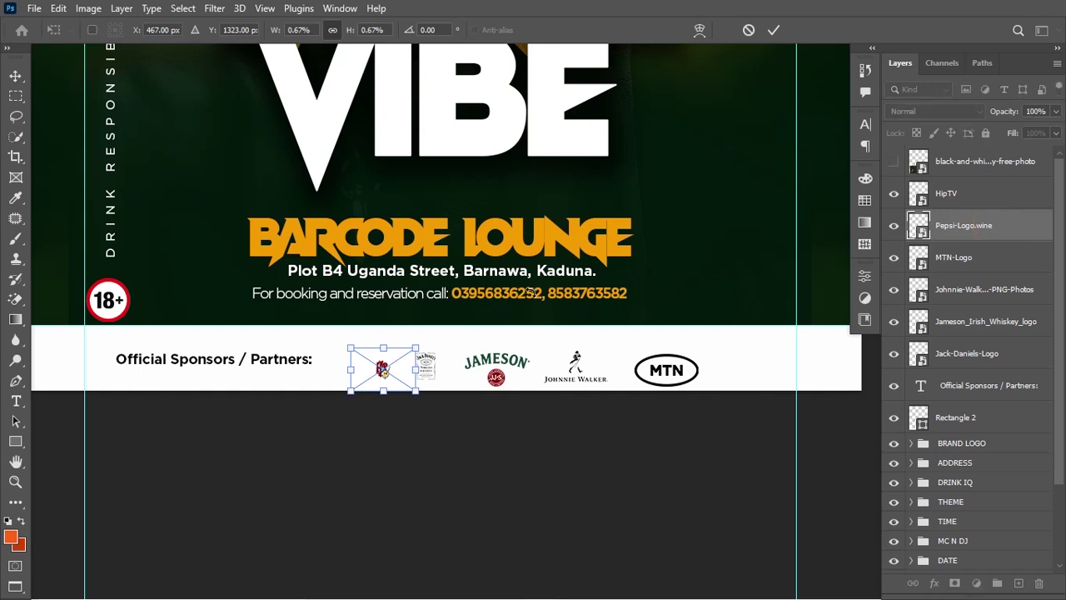
left_click_drag(368, 364, 728, 371)
key("Return")
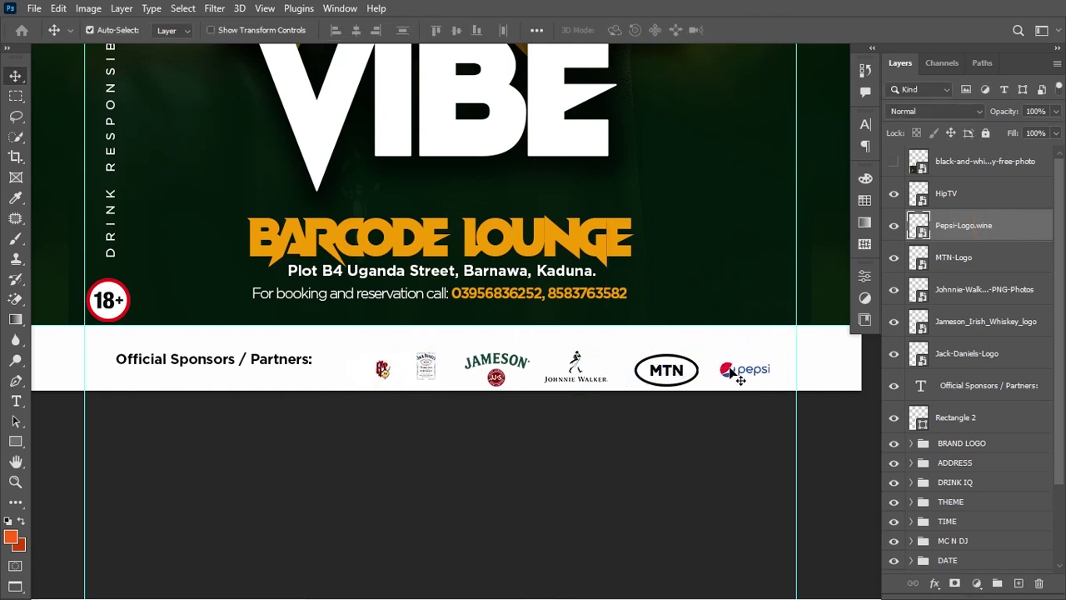
- Enlarge the HipTV logo slightly around its centre in the sponsor strip
left_click(947, 193)
key("ctrl+t")
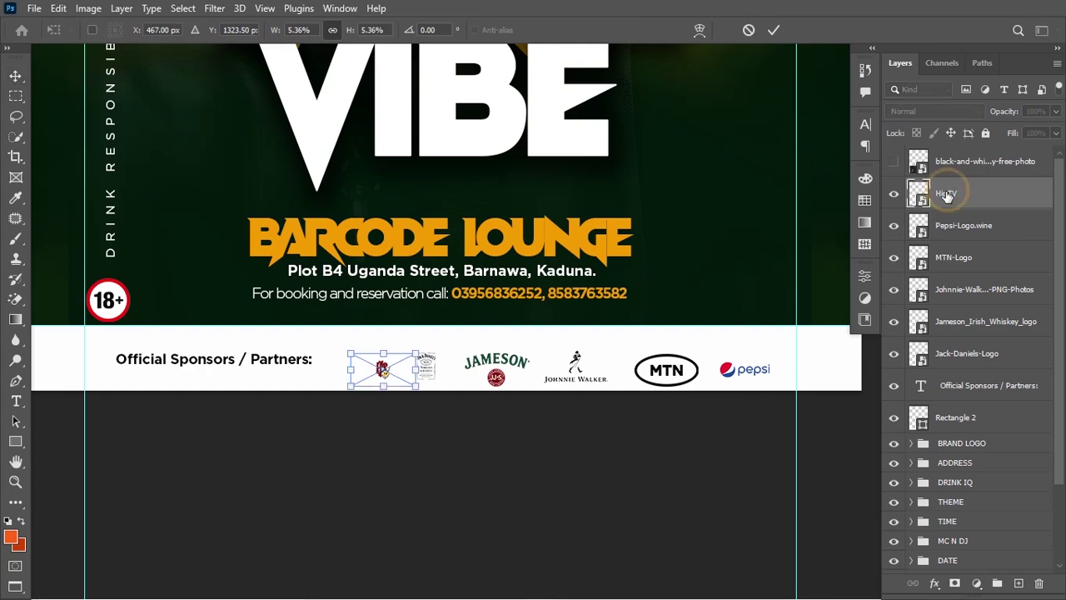
key("super")
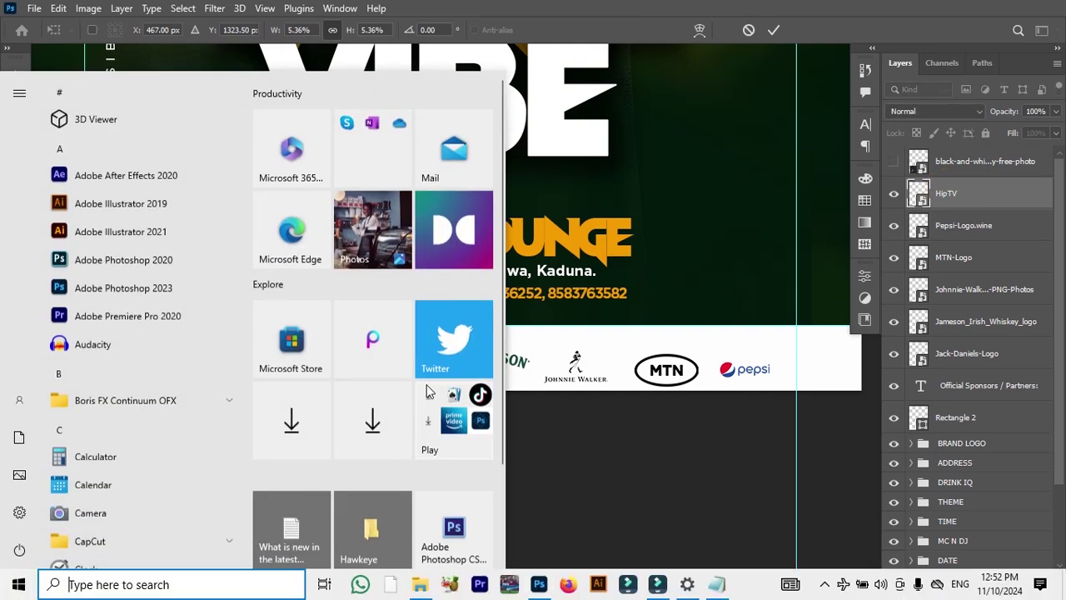
key("super")
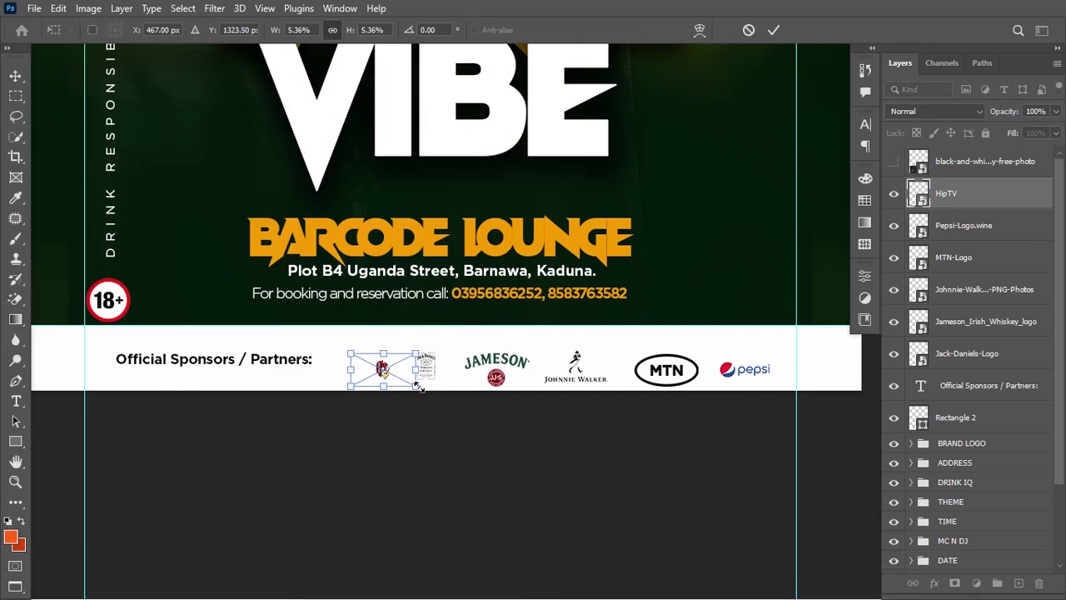
left_click_drag(418, 387, 438, 395)
key("Return")
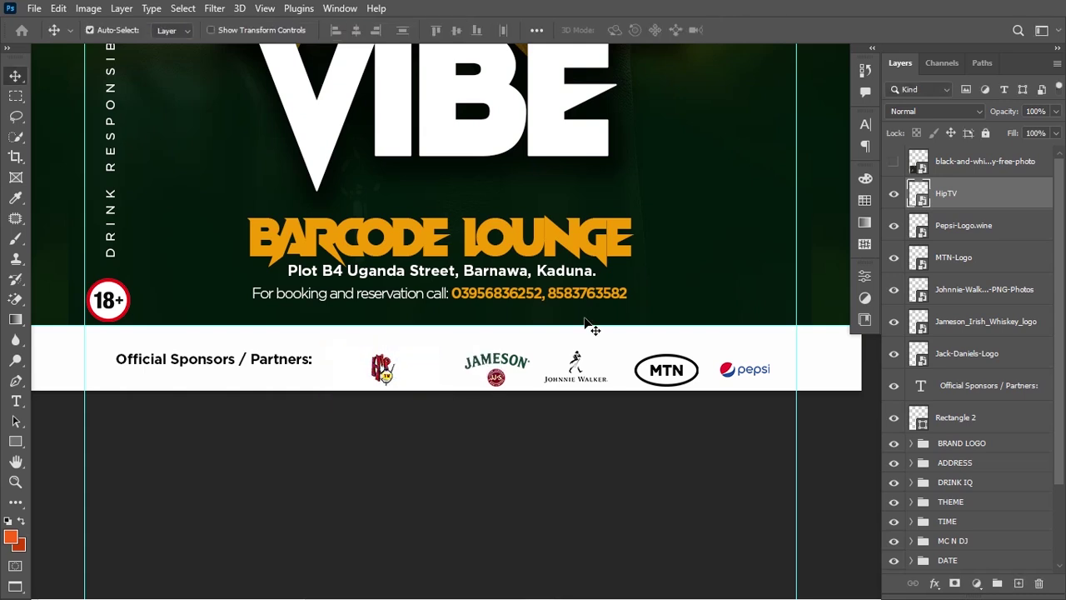
- Move the HipTV layer beneath Jack-Daniels-Logo and nudge the HipTV logo left to separate the two logos
left_click_drag(990, 202, 986, 373)
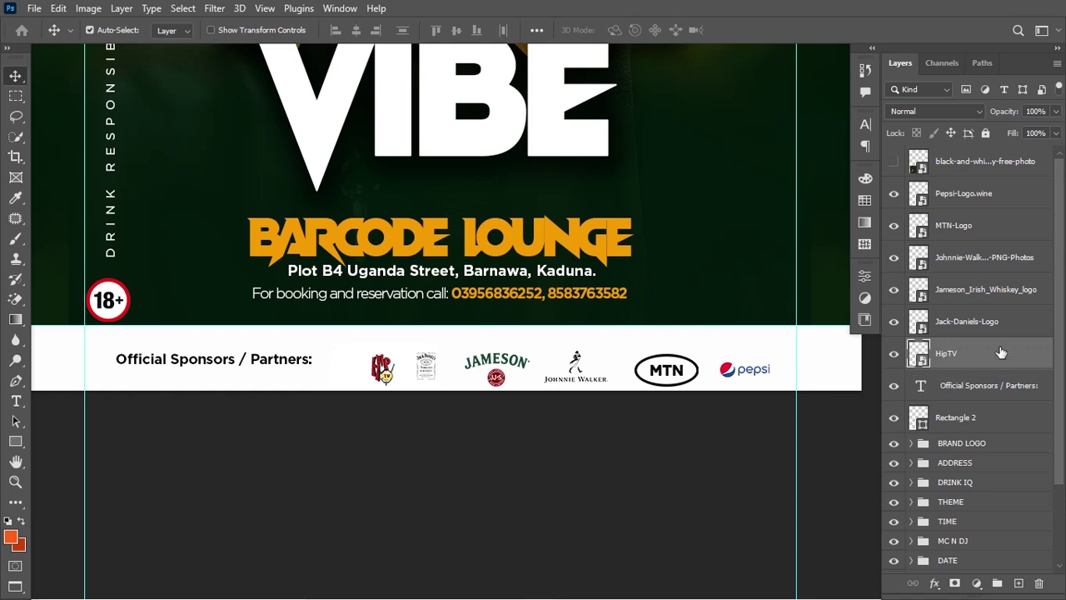
key("Left")
key("Left")
key("Left")
key("Left")
key("Left")
key("Left")
key("Left")
key("Left")
key("Left")
key("Left")
key("Left")
key("Left")
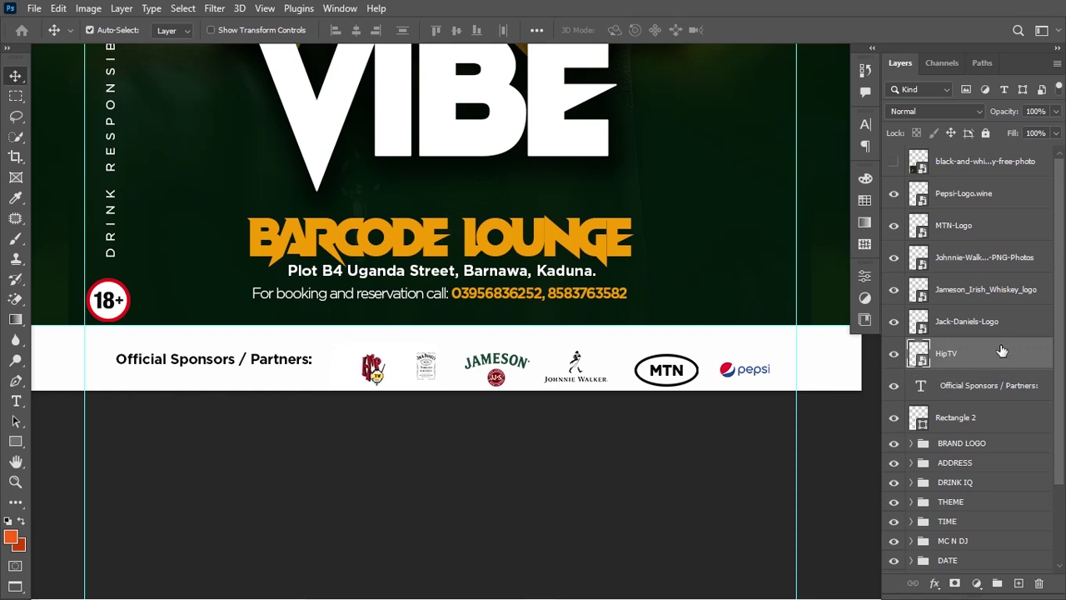
- Nudge the six sponsor logos from Pepsi-Logo.wine to HipTV up together, level with the Official Sponsors / Partners: text
left_click(987, 202, "shift")
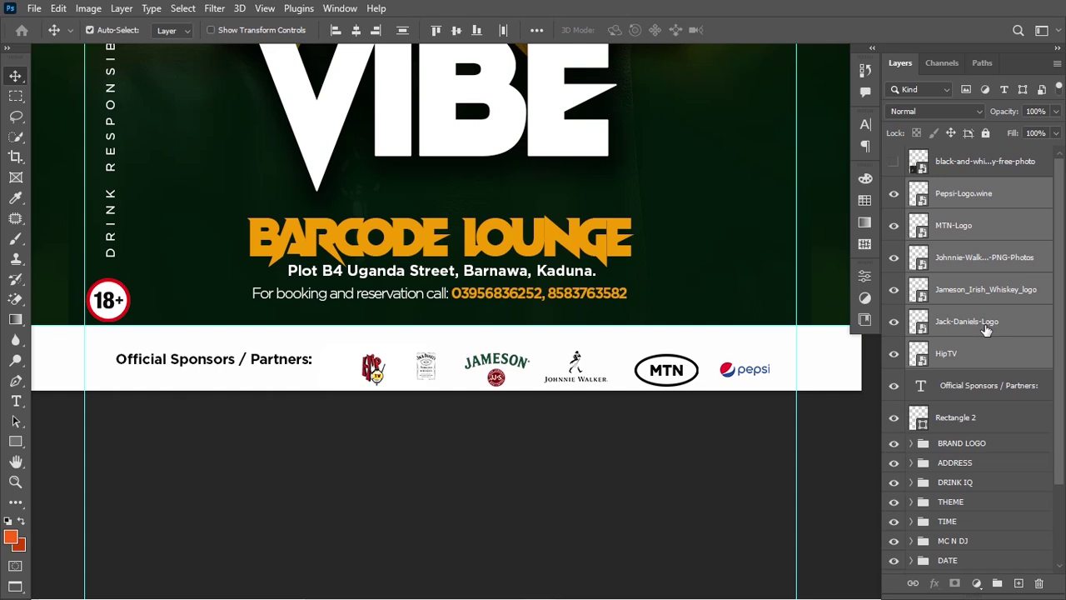
key("Up")
key("Up")
key("Up")
key("Up")
key("Up")
key("Up")
key("Up")
key("Up")
key("Up")
key("Up")
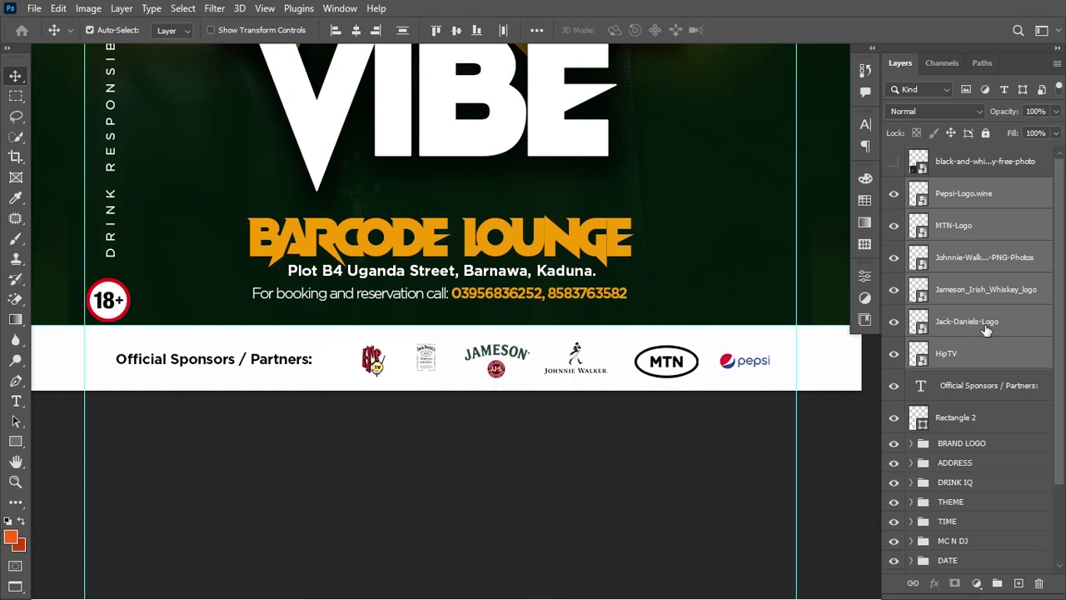
- Nudge the six selected sponsor logos left together, closer to the Official Sponsors / Partners: text
key("Up")
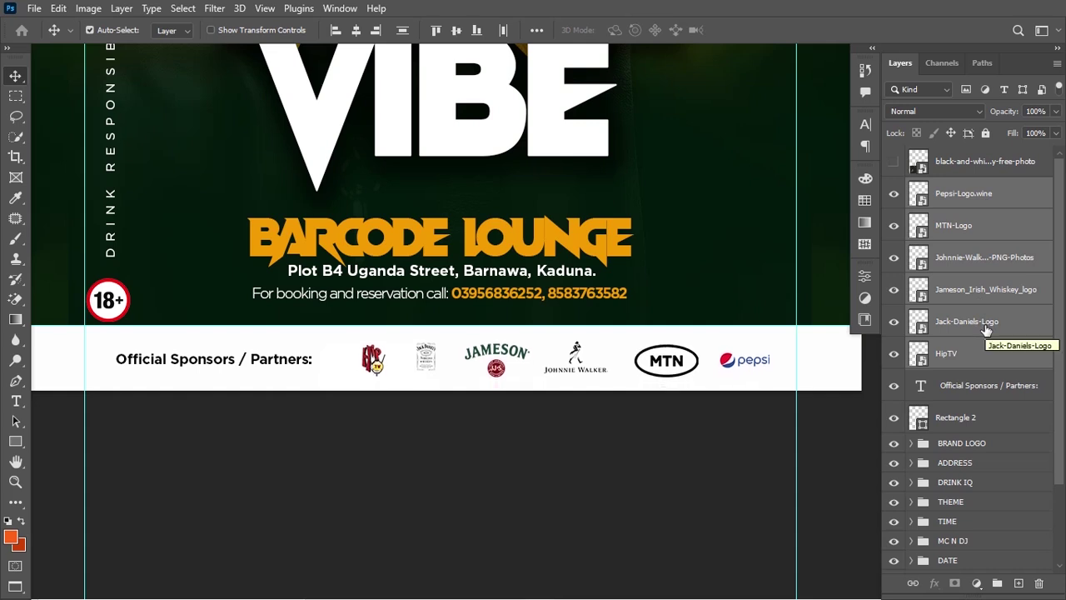
key("Left")
key("Left")
key("Left")
key("Left")
key("Left")
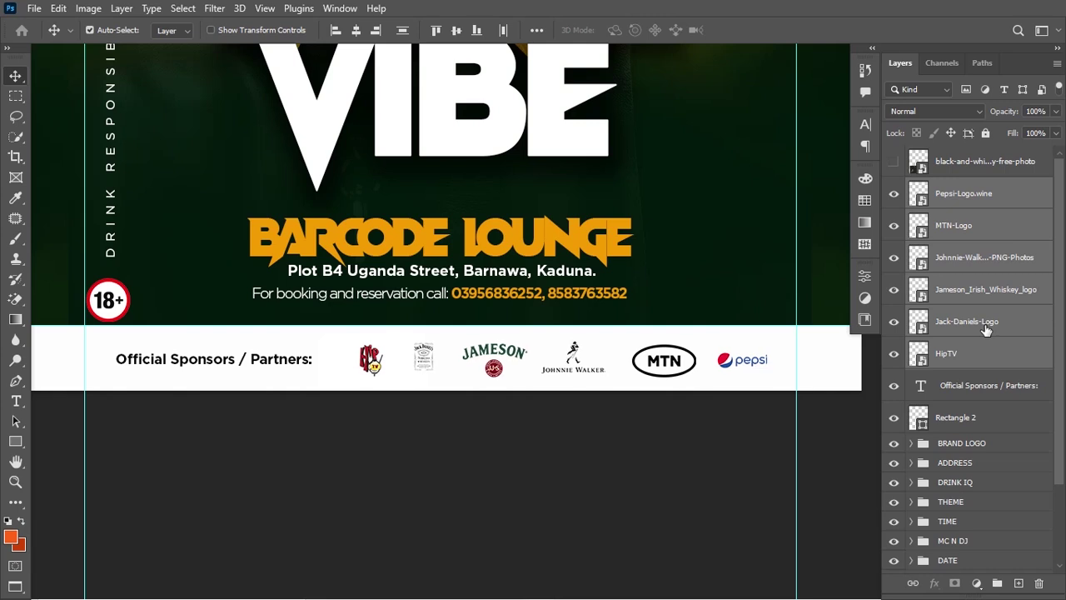
key("Left")
key("Left")
key("Left")
key("Left")
key("Left")
key("Left")
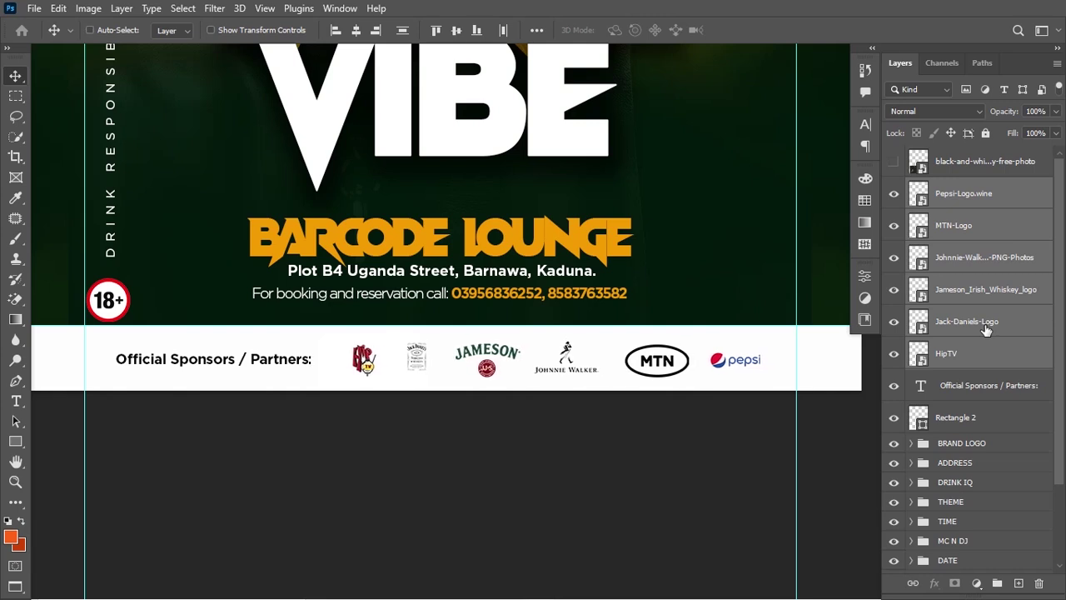
- Hide the guides over the whole flyer
key("ctrl+0")
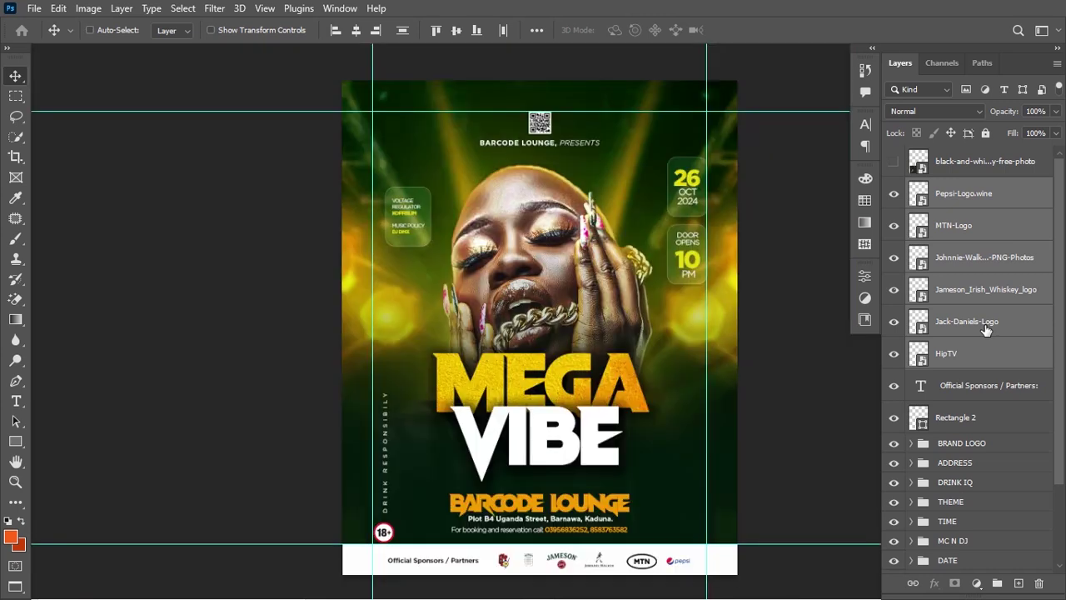
key("ctrl+0")
key("ctrl+;")
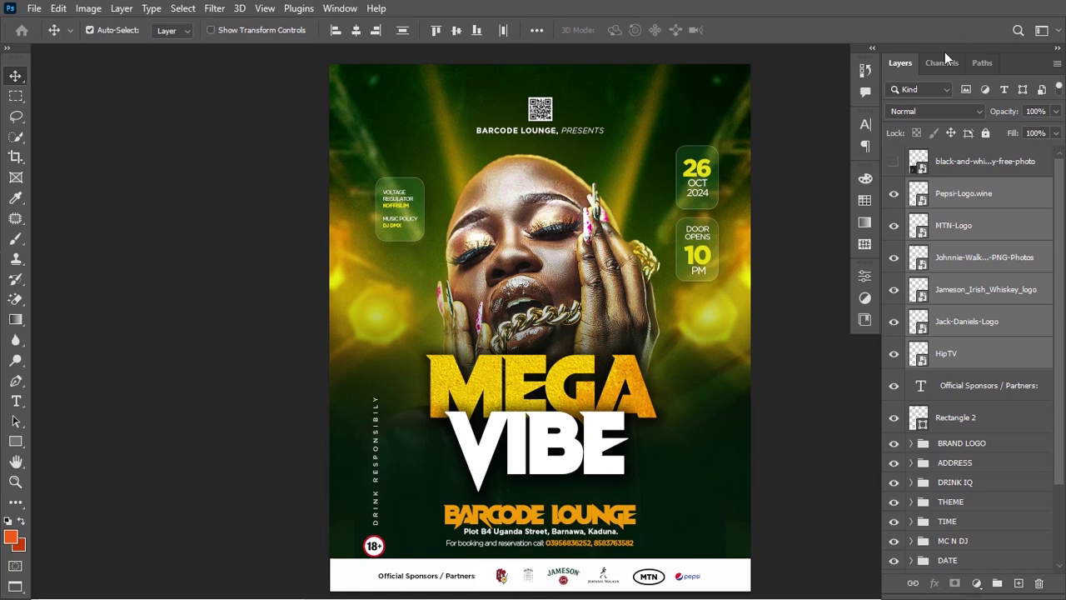
- Show the black-and-white scratch texture layer and move the texture up over the middle of the flyer
left_click(893, 159)
left_click(893, 159)
left_click(892, 158)
left_click(972, 170)
key("ctrl+t")
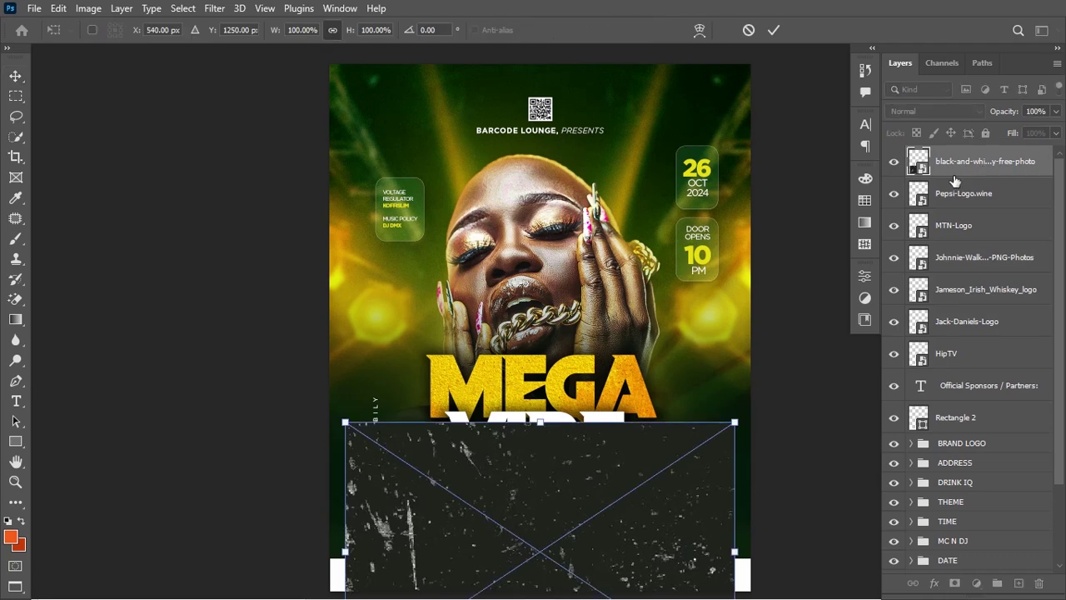
left_click_drag(537, 500, 542, 285)
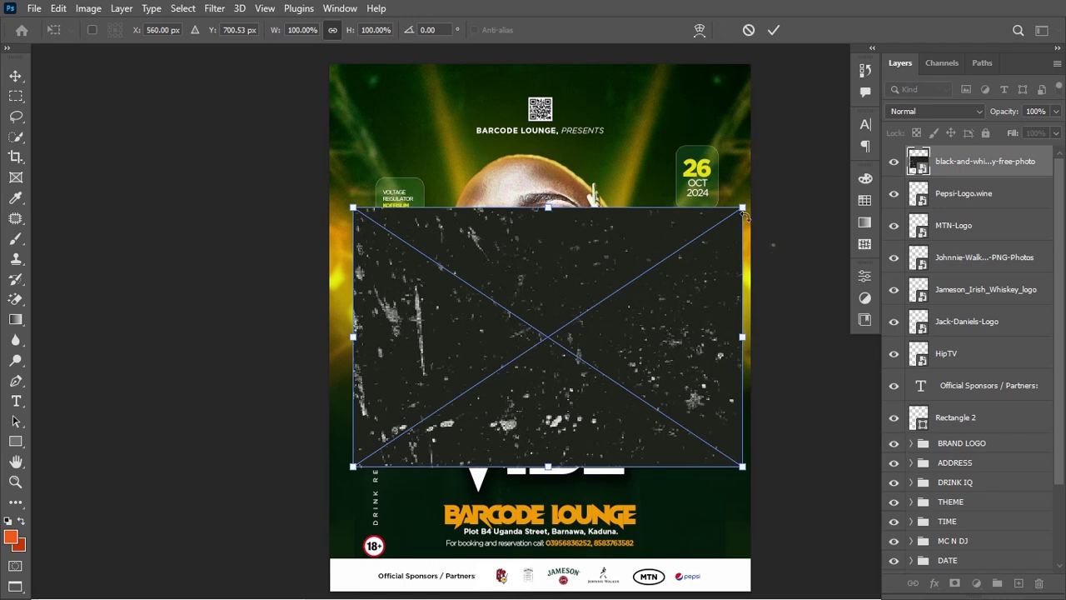
- Rotate the scratch texture by -90° and enlarge it to about 167% so it covers the whole flyer
left_click_drag(746, 216, 477, 167)
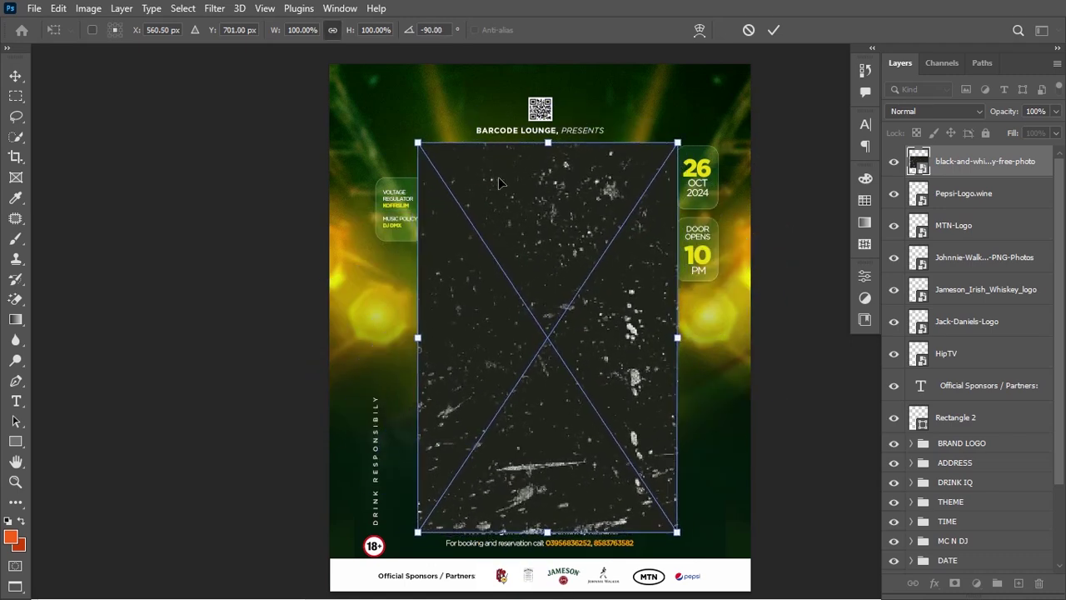
left_click_drag(682, 336, 756, 341)
key("Return")
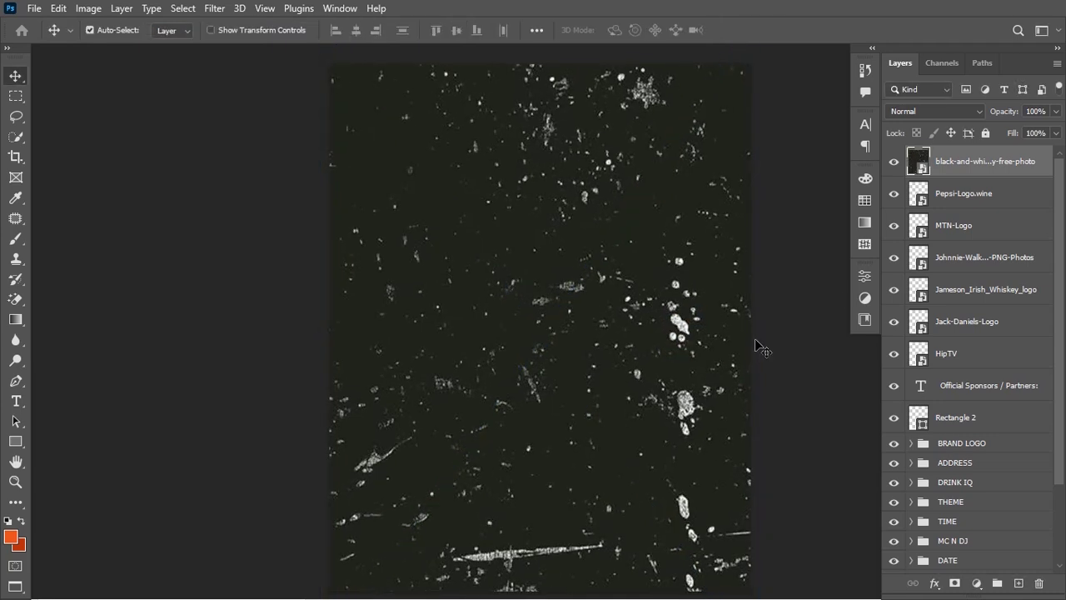
- Blend the scratch texture layer in Screen mode at 8% opacity
left_click(969, 113)
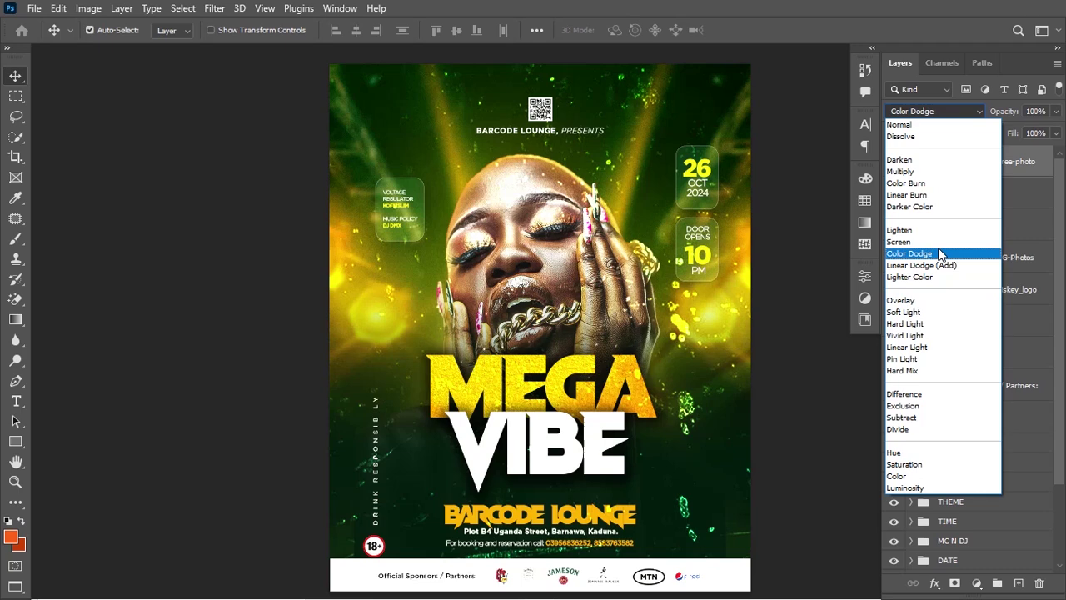
left_click(937, 241)
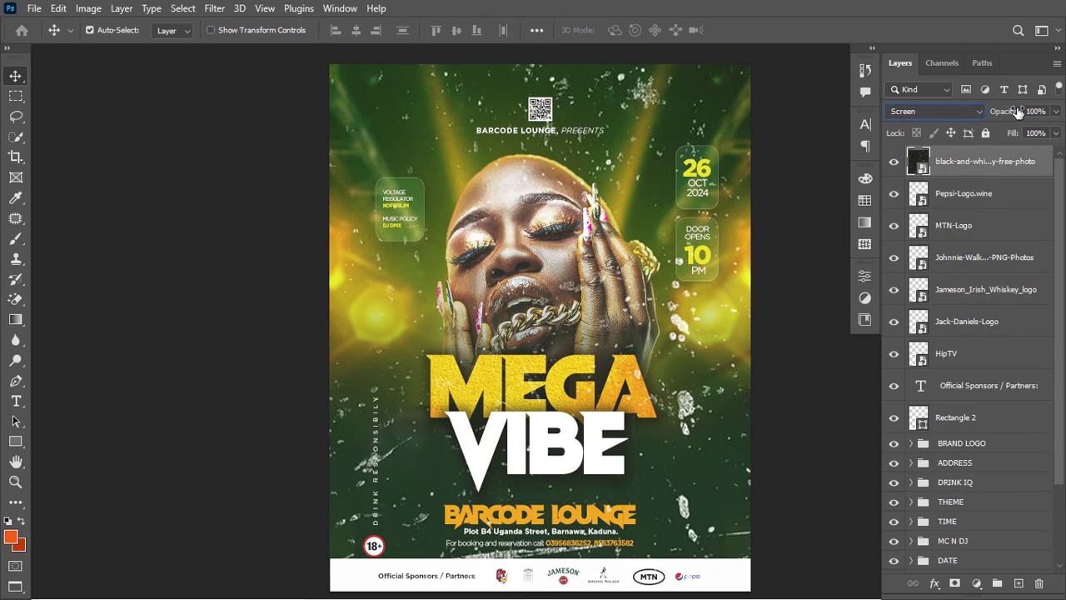
mouse_move(1014, 111)
left_mouse_down()
mouse_move(999, 113)
mouse_move(1020, 115)
left_mouse_up()
type("8")
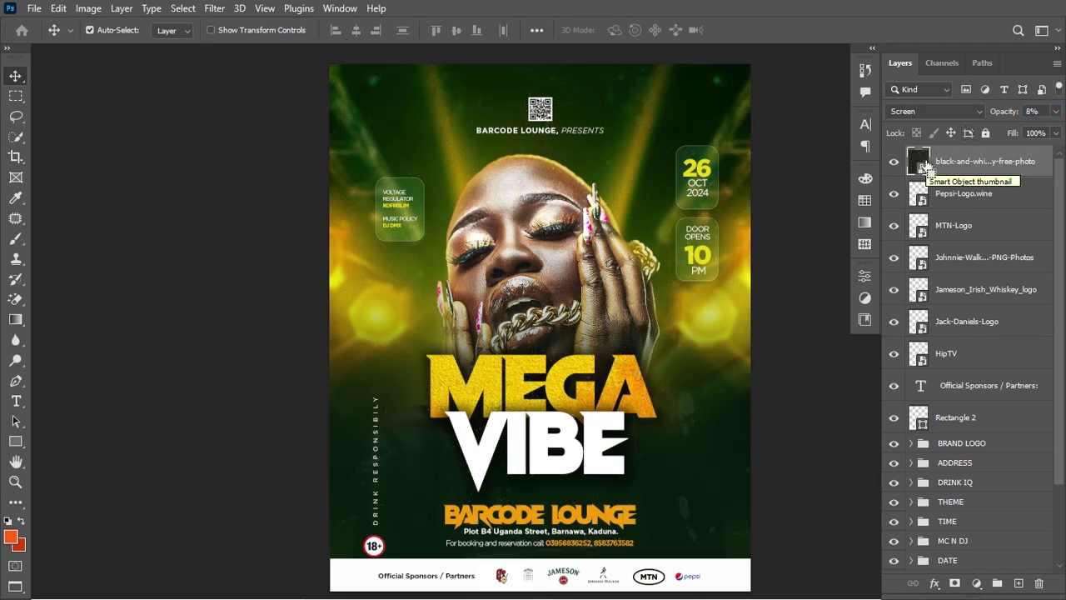
- Flip the scratch texture vertically
key("ctrl+t")
right_click(689, 347)
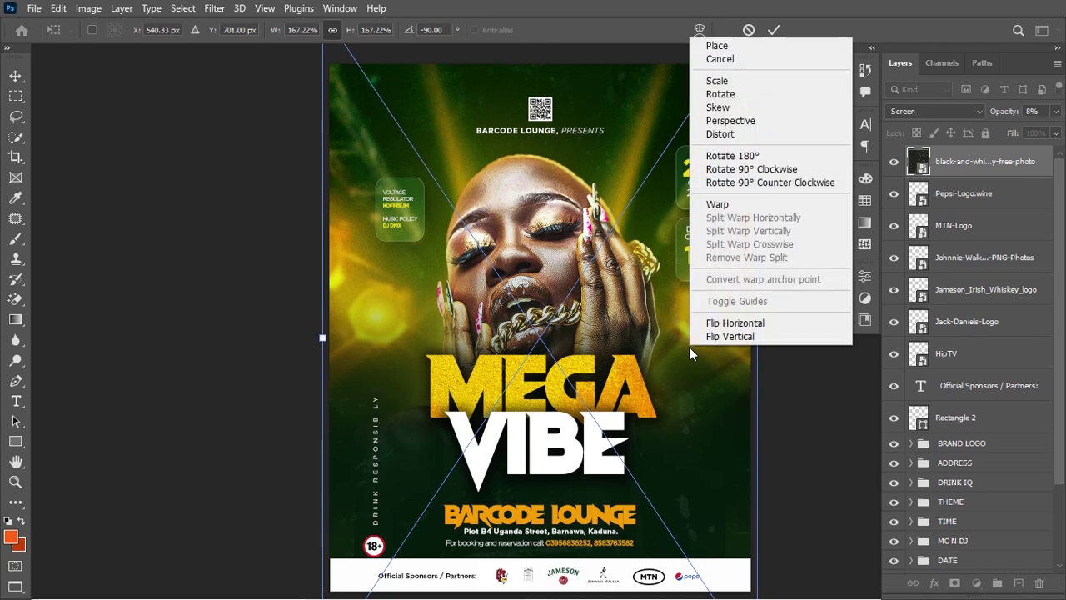
left_click(768, 336)
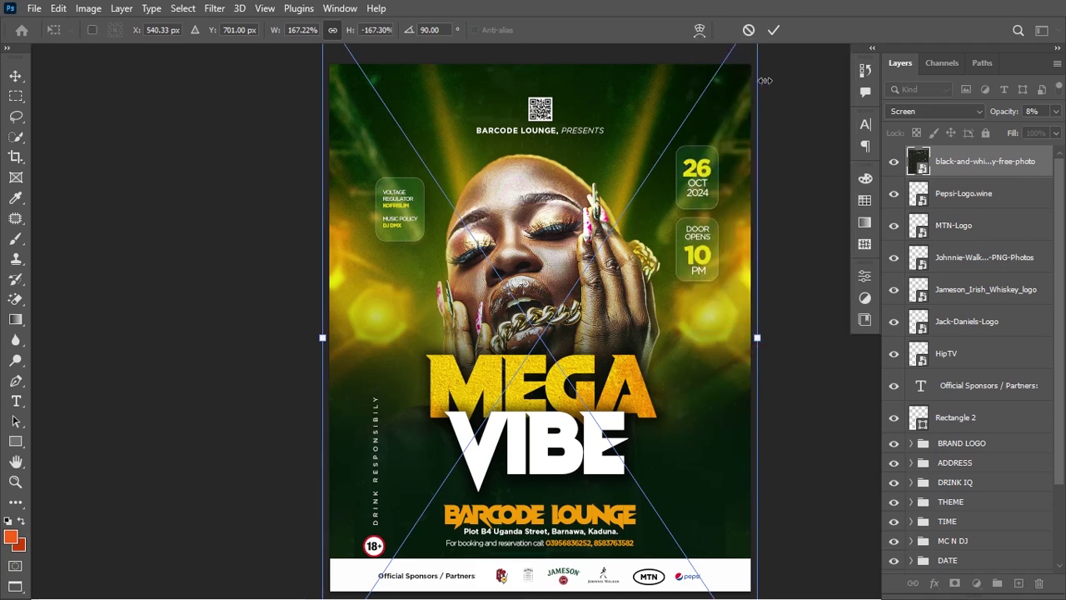
left_click(773, 31)
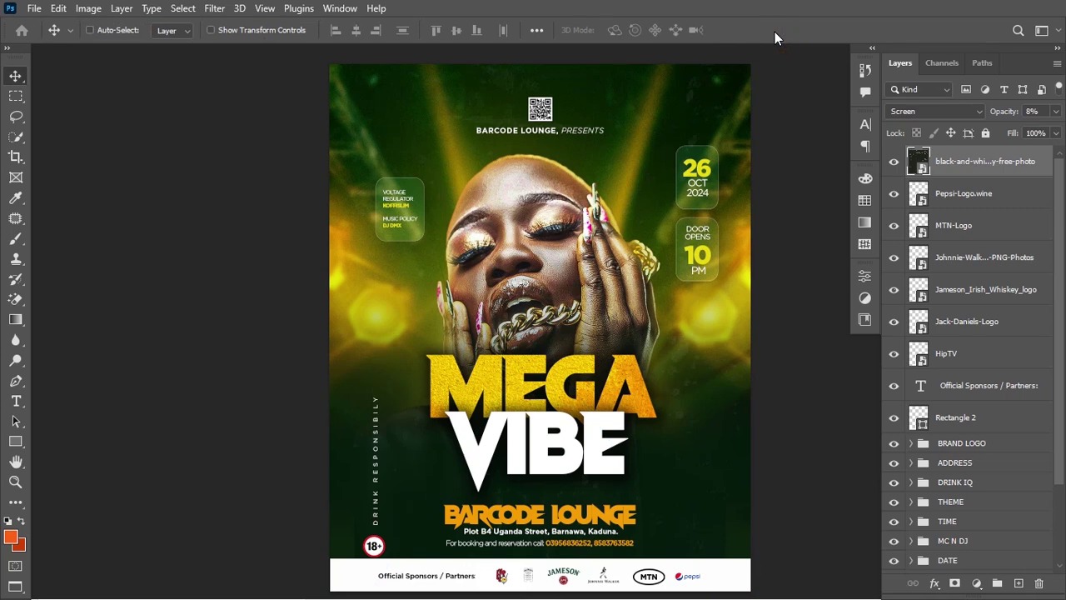
- Reduce the height of the white Rectangle 2 sponsor strip from its upper edge to about 78%
key("ctrl+minus")
key("ctrl+plus")
left_click(981, 421)
key("ctrl+t")
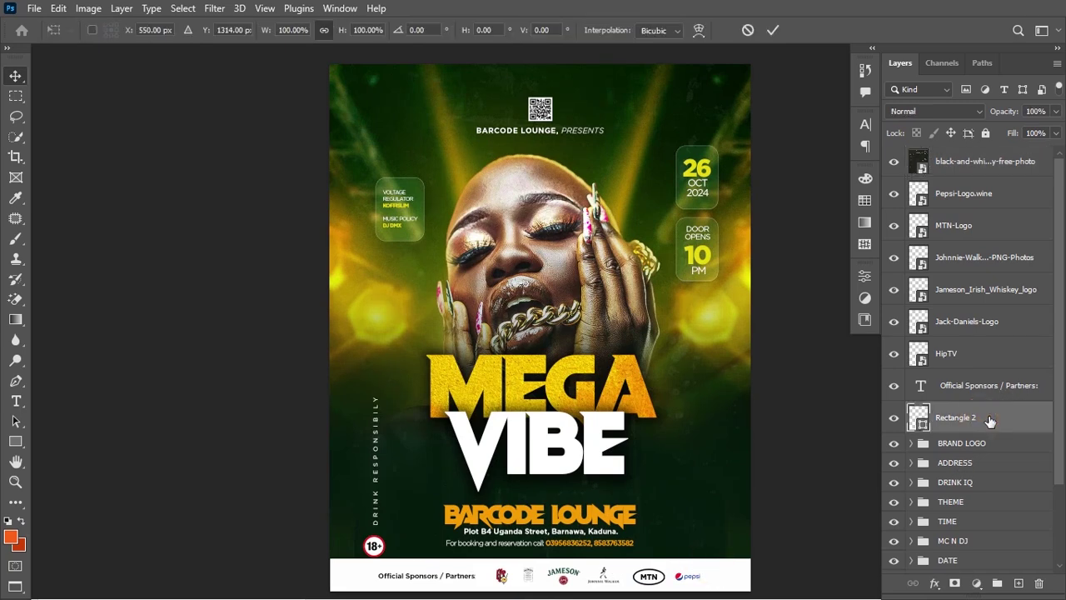
key("ctrl+plus")
scroll(989, 422, "down", 3)
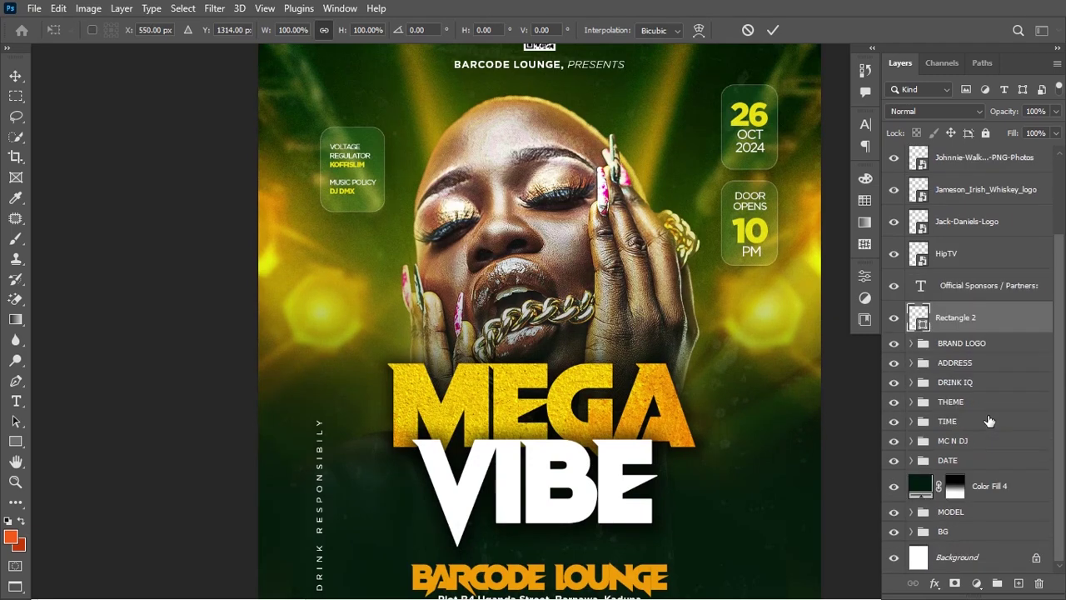
scroll(757, 384, "down", 5)
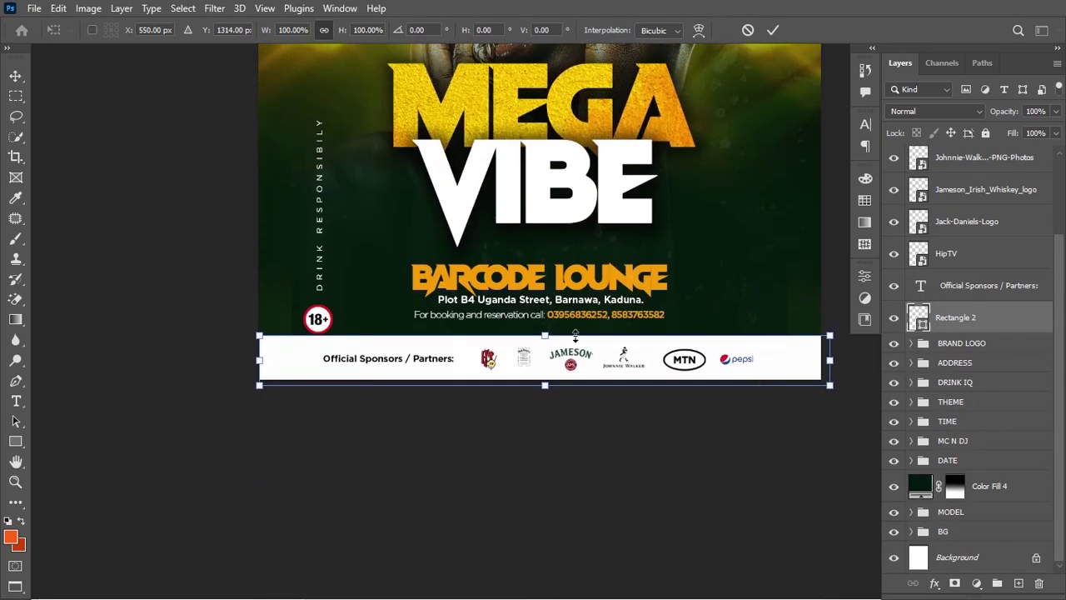
left_click_drag(549, 335, 549, 345)
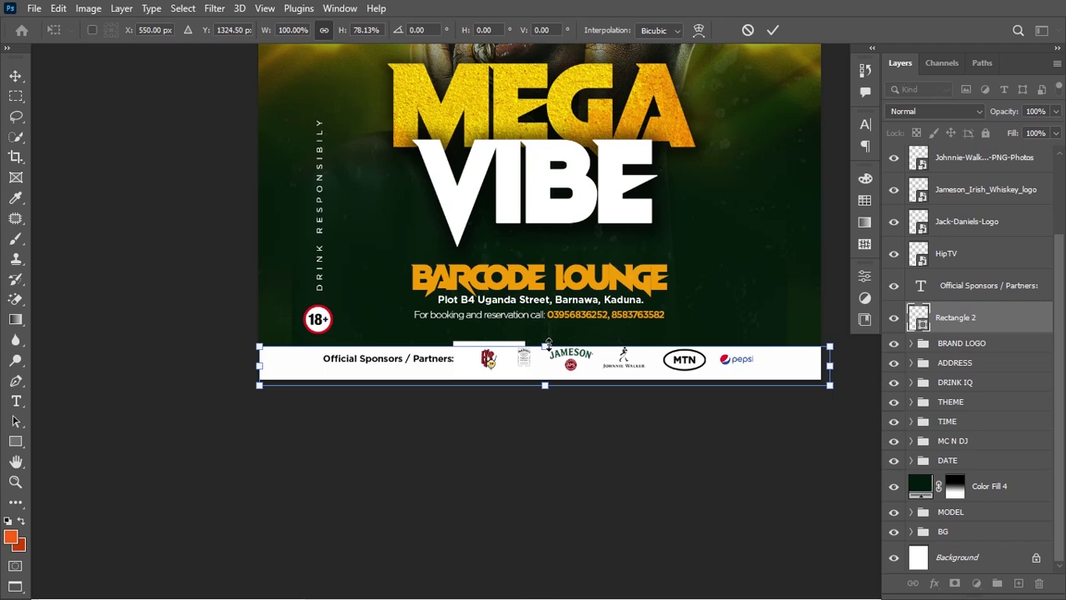
key("Return")
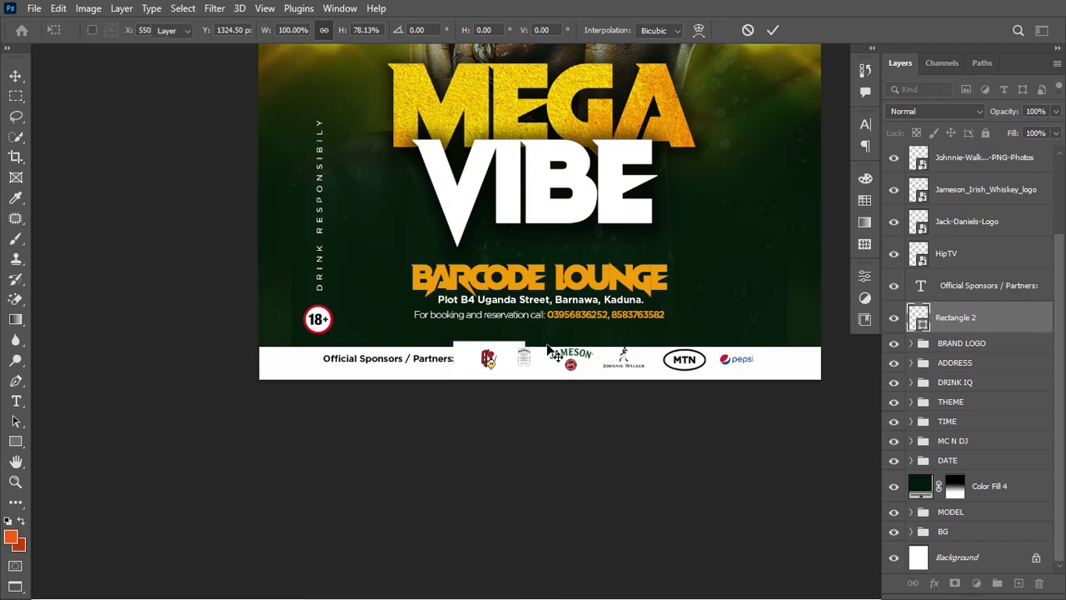
- Nudge the six sponsor logos from Pepsi-Logo.wine to HipTV down together within the shortened white strip
scroll(1008, 267, "up", 3)
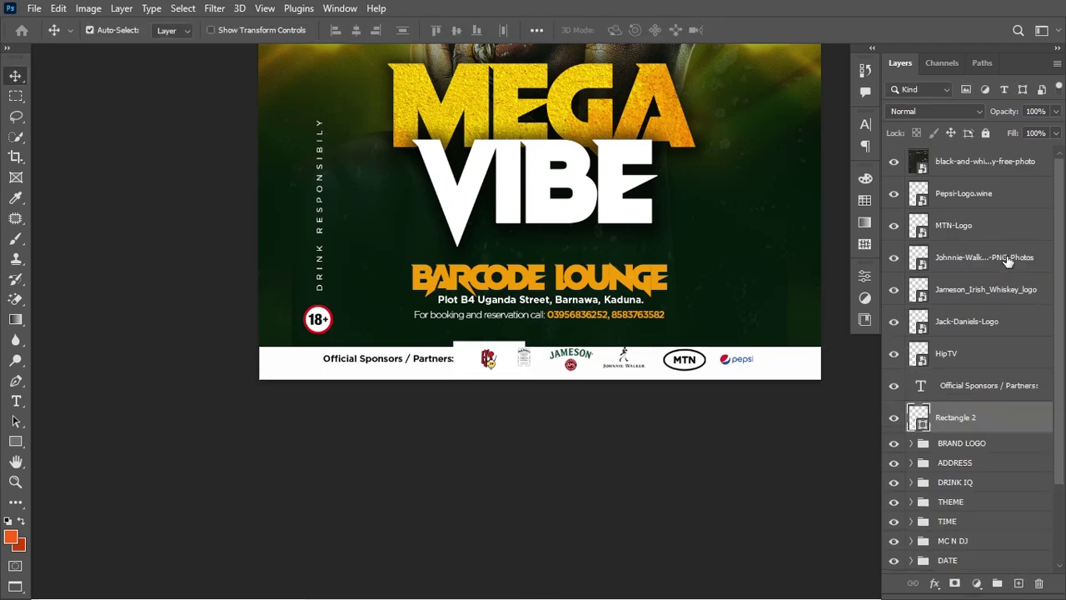
left_click(984, 196)
left_click(976, 358, "shift")
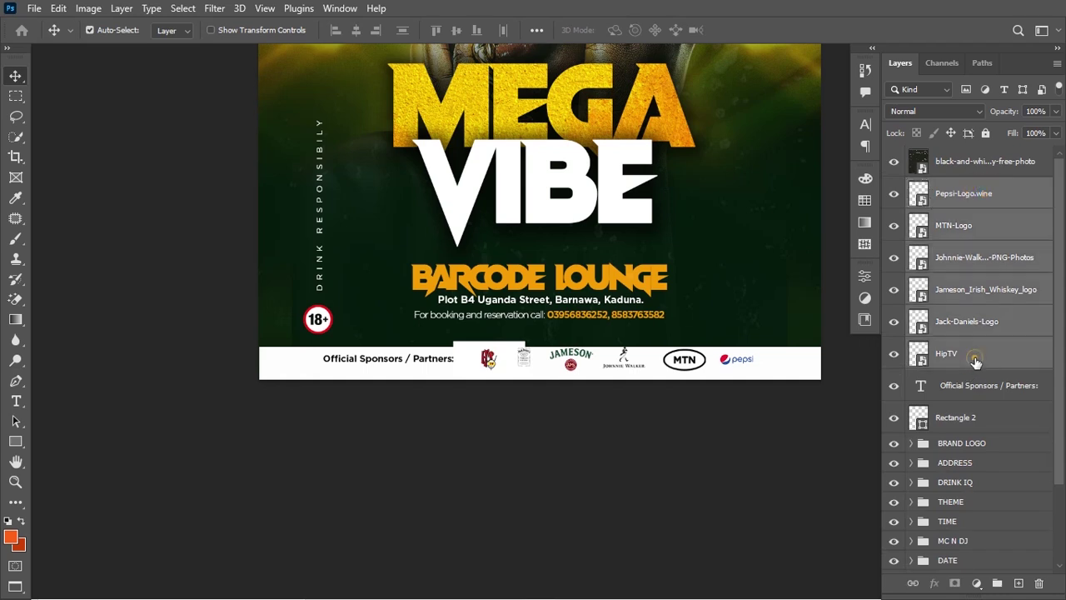
key("Down")
key("Down")
key("Down")
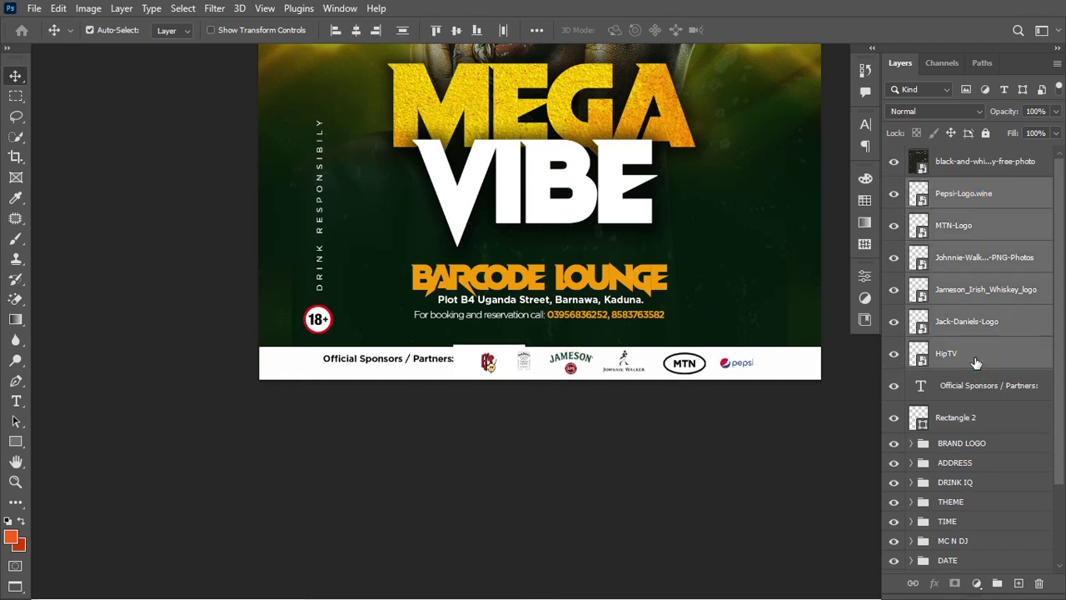
- Scale the six sponsor logos together around their centre to about 85%
key("ctrl+t")
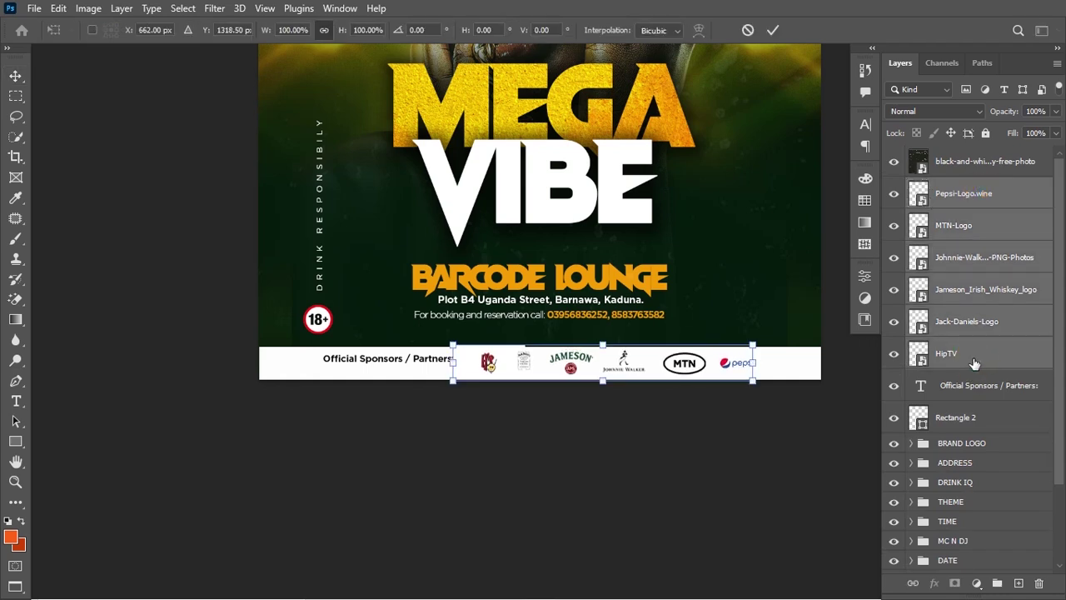
left_click_drag(754, 381, 729, 381)
key("Return")
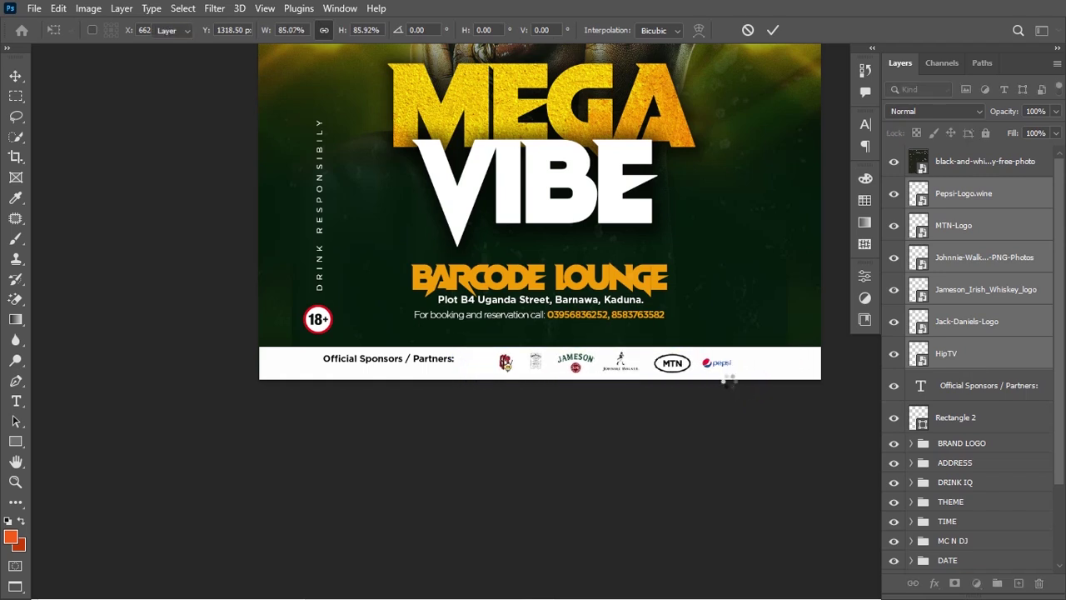
- Nudge the Official Sponsors / Partners: text down, level with the sponsor logos
left_click(982, 396)
key("Down")
key("Down")
key("Down")
key("Down")
key("Down")
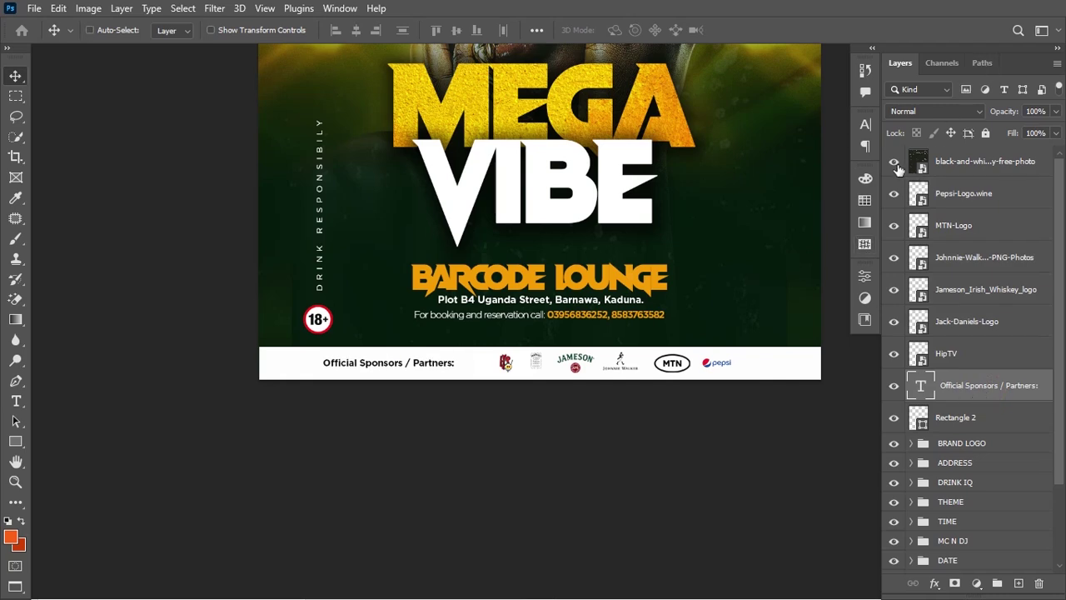
key("ctrl+0")
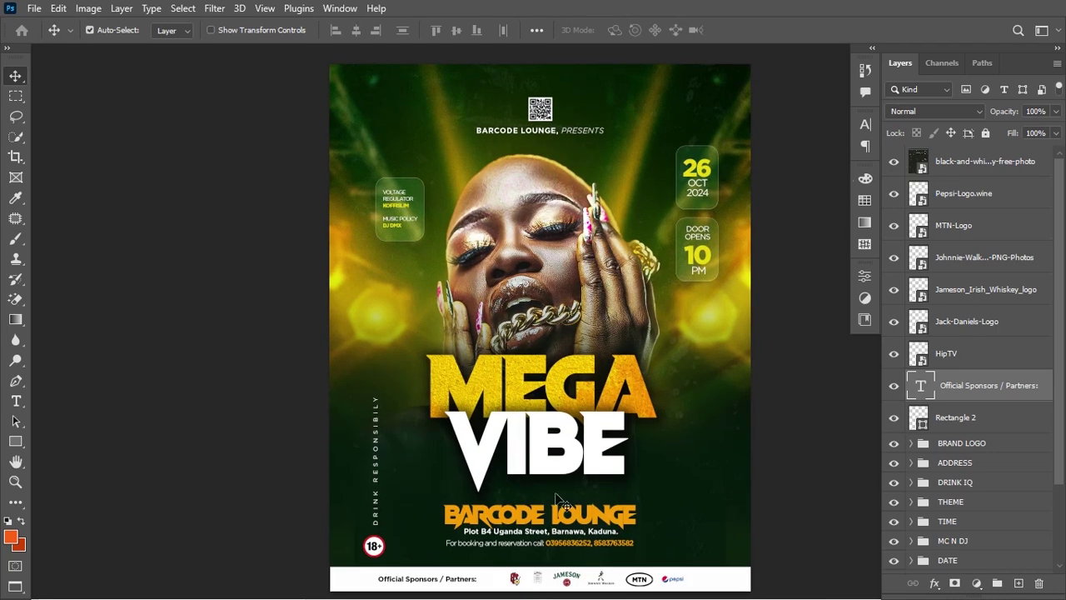
- Add a layer mask to the MODEL group
left_click(704, 500)
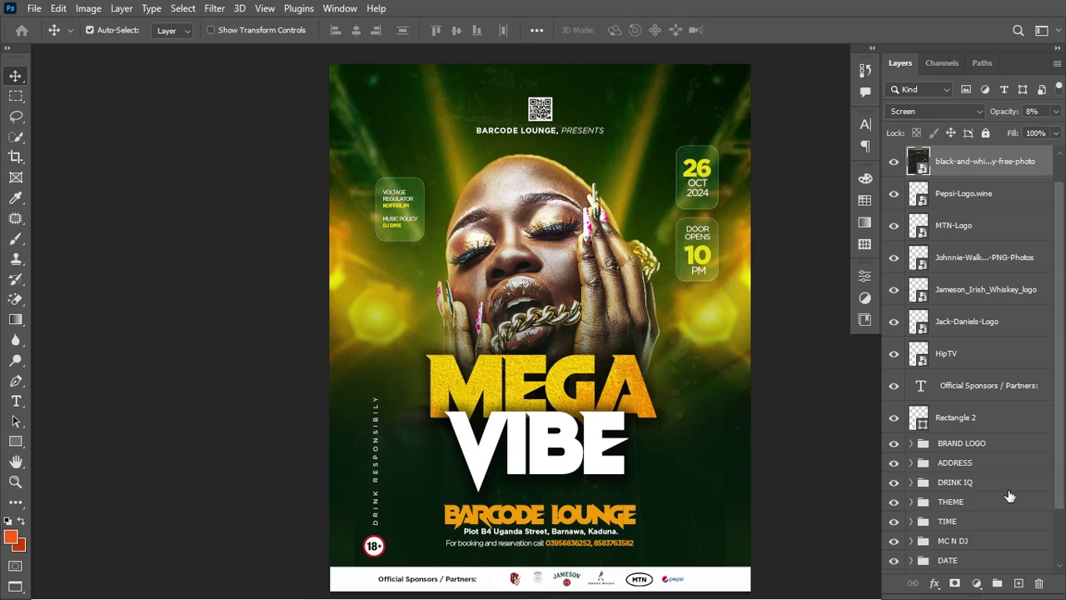
scroll(1008, 496, "down", 3)
left_click(976, 518)
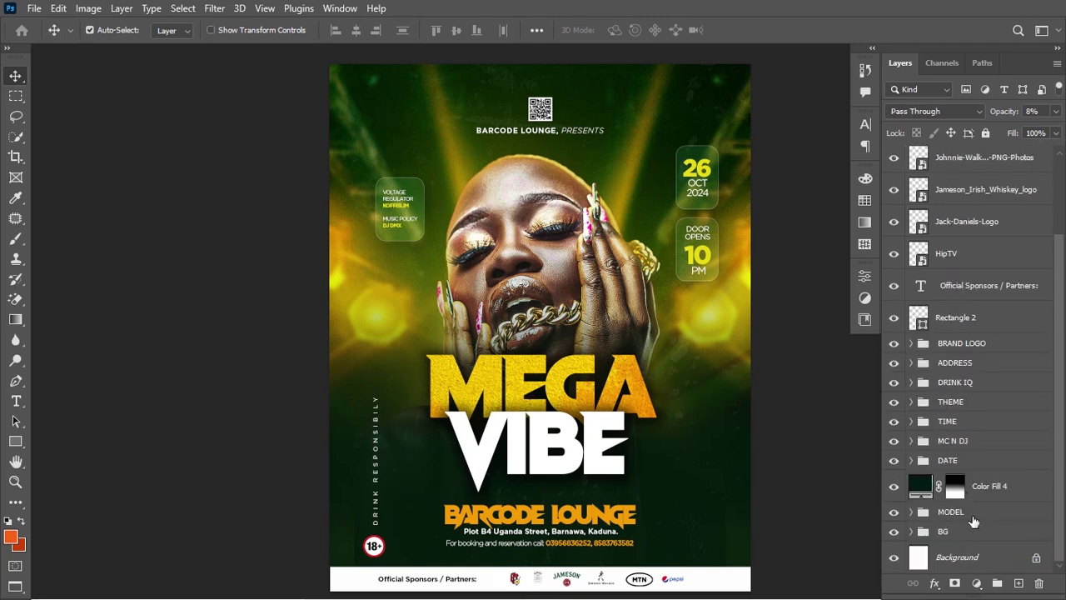
left_click(955, 583)
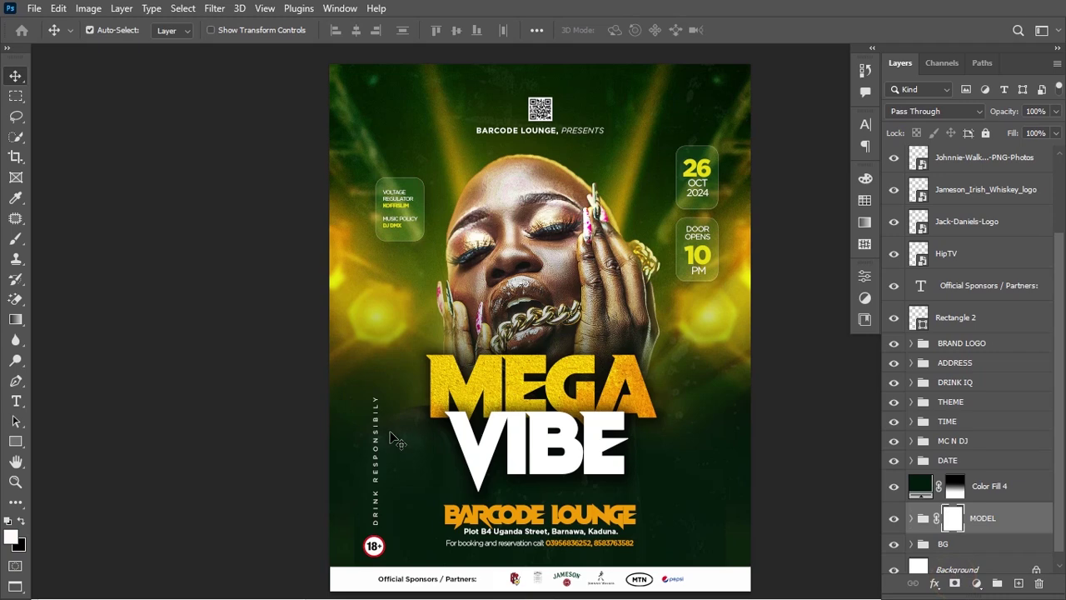
- Paint over the flyer's lower corners on the MODEL mask with a black 250 px brush at 100% flow
key("b")
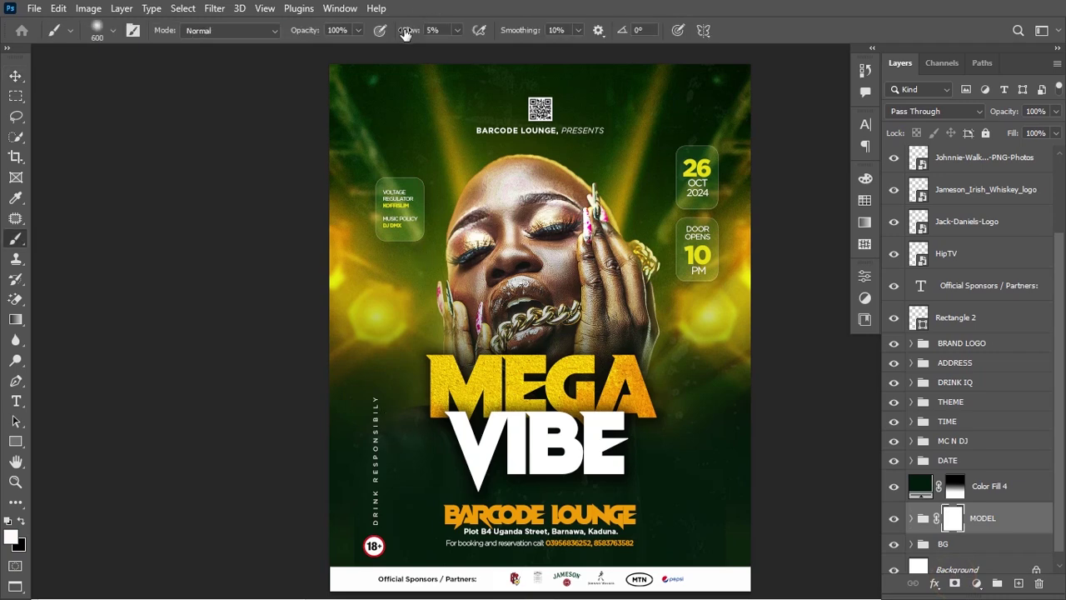
left_click_drag(405, 32, 647, 64)
left_click(21, 524)
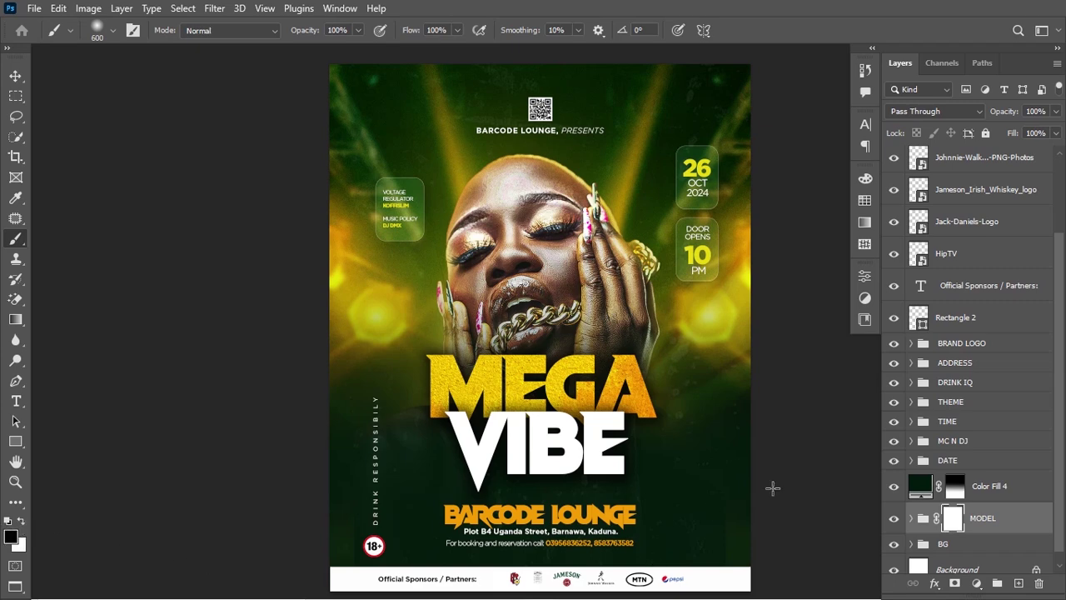
key("bracketleft")
key("bracketleft")
key("bracketleft")
key("bracketleft")
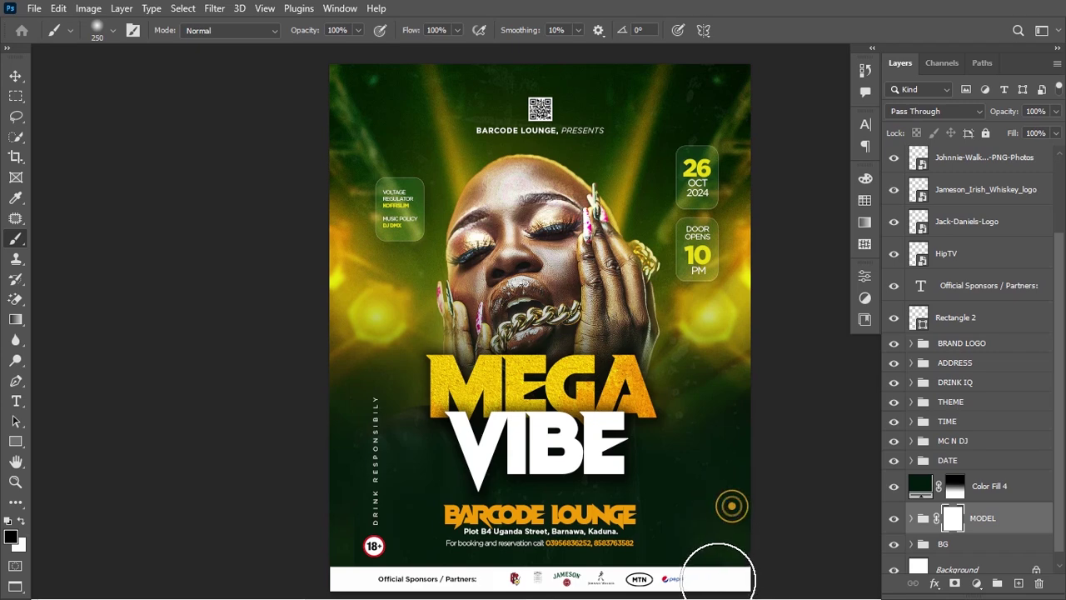
left_click_drag(367, 468, 339, 587)
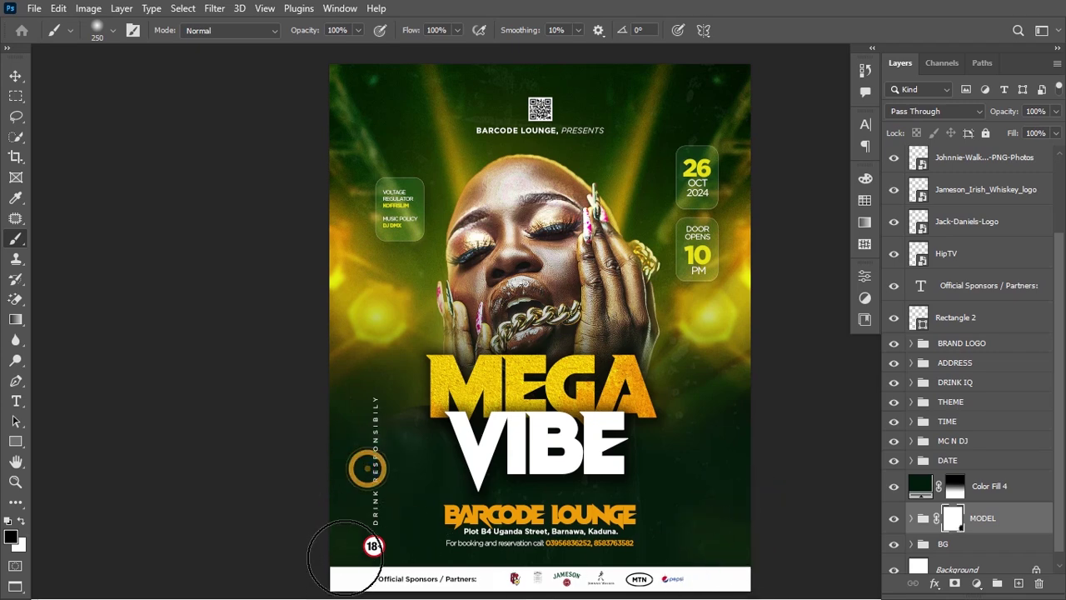
mouse_move(359, 518)
left_mouse_down()
mouse_move(358, 477)
mouse_move(345, 587)
left_mouse_up()
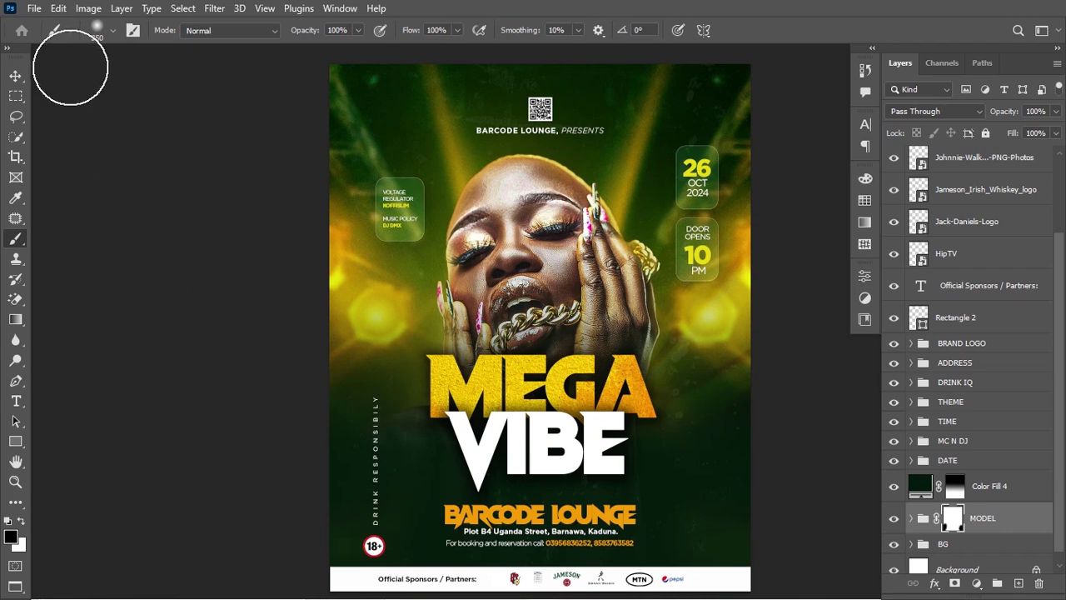
- Group the six sponsor logos, the Official Sponsors / Partners: text and Rectangle 2, and name the group PARTNER
left_click(18, 80)
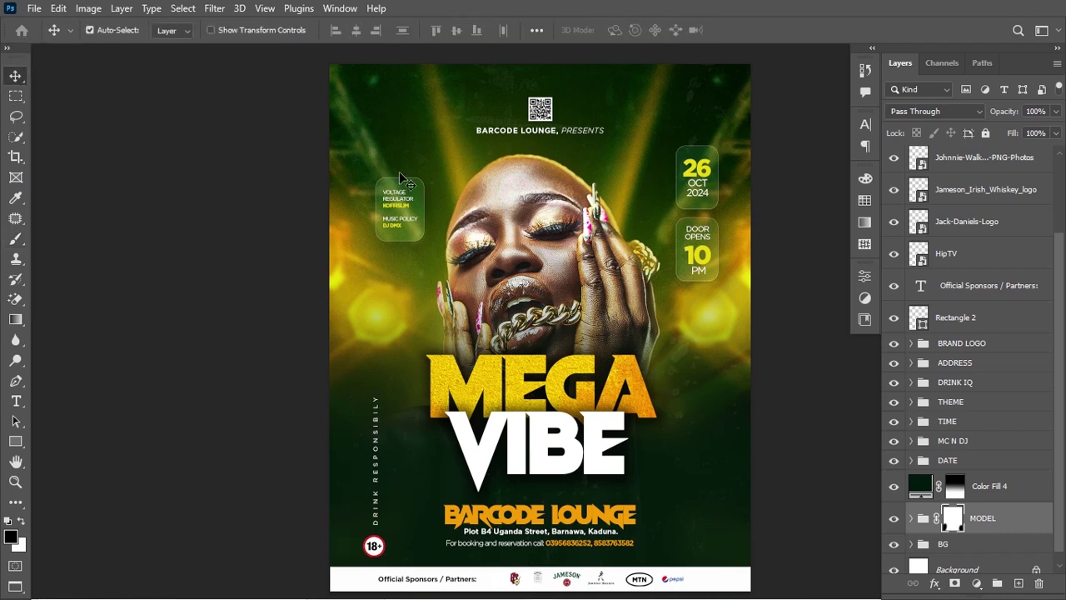
scroll(990, 220, "up", 3)
left_click(989, 199)
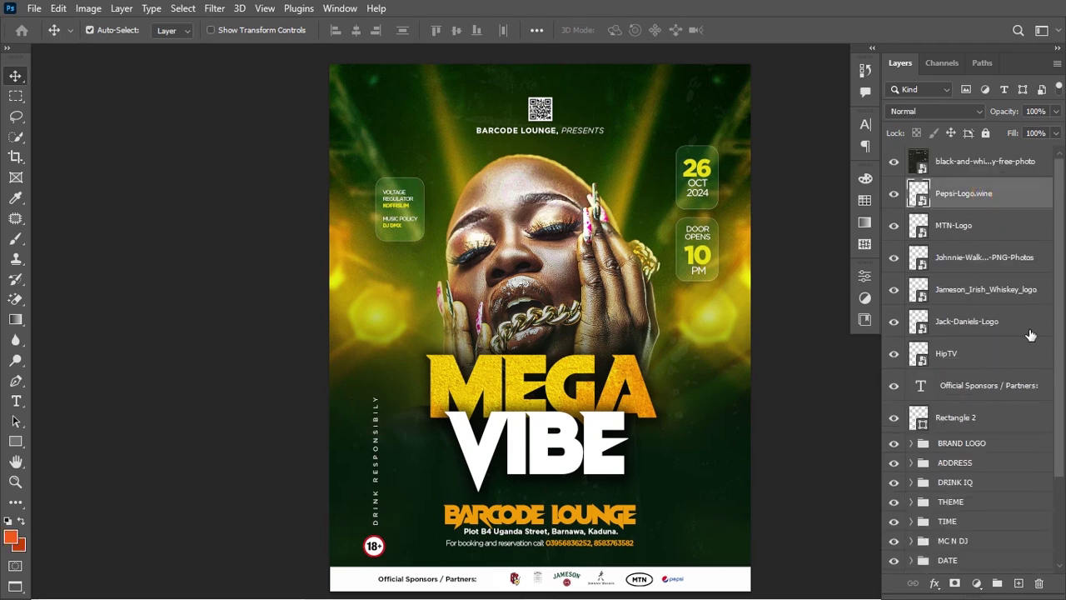
left_click(996, 424, "shift")
key("ctrl+g")
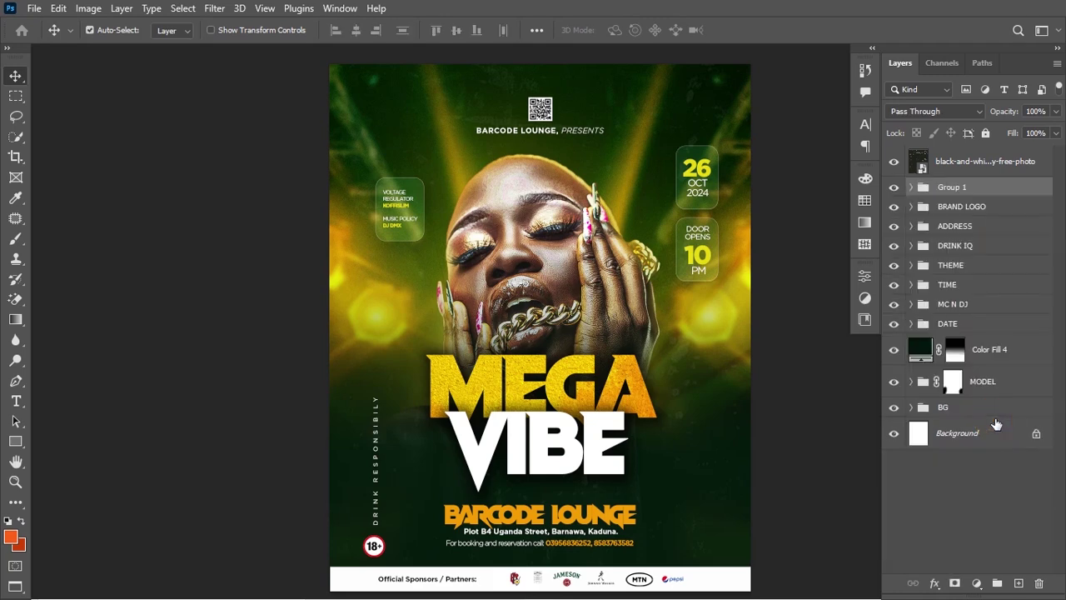
double_click(950, 186)
type("PARTNER")
key("Return")
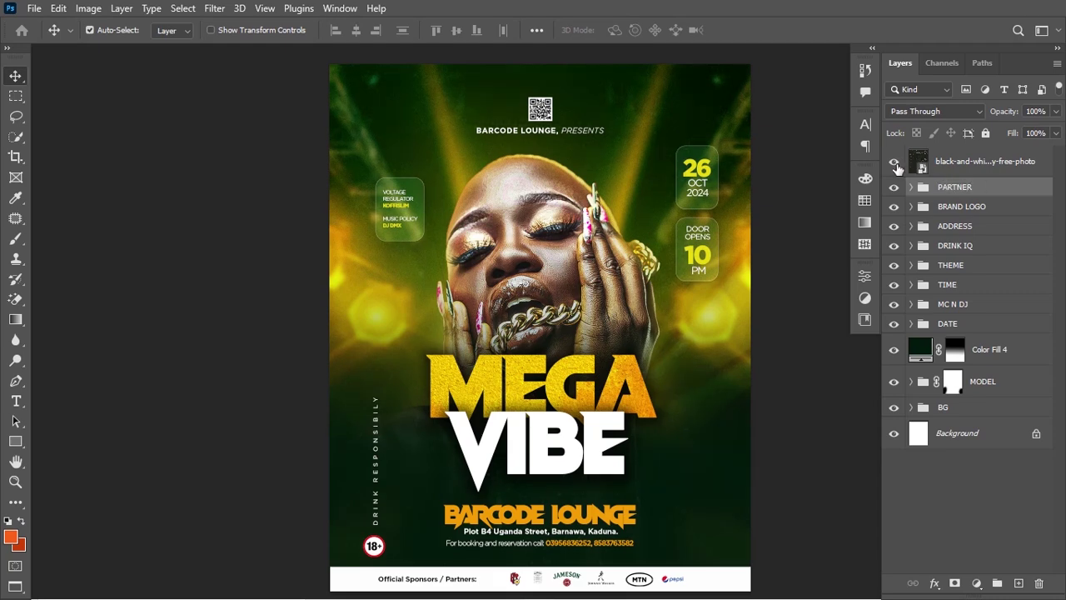
- Add a Color Lookup adjustment layer above the black-and-white texture layer at the top of the stack
left_click(976, 161)
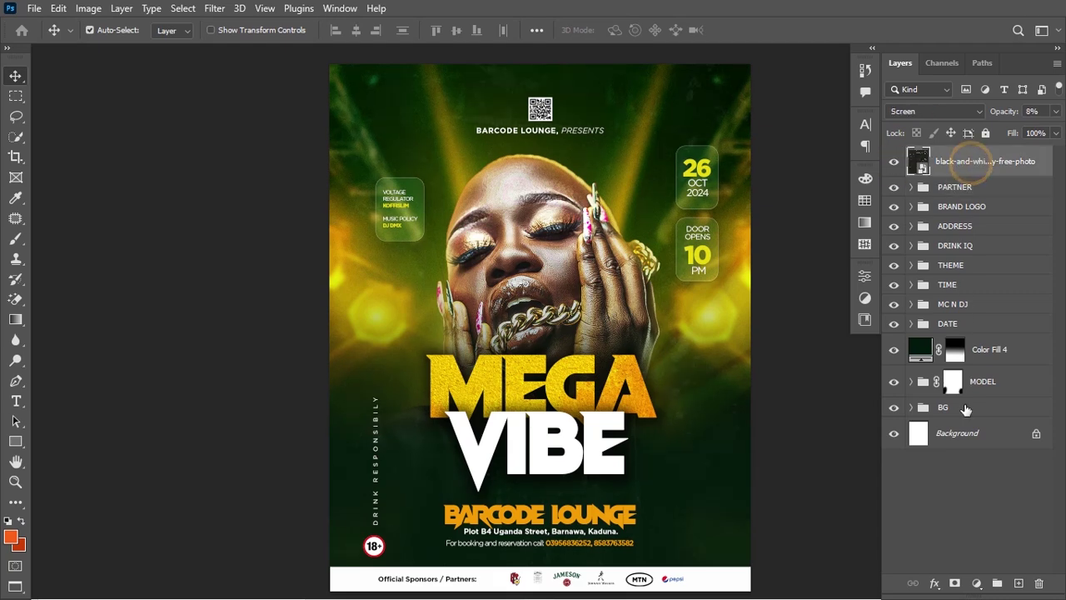
left_click(976, 583)
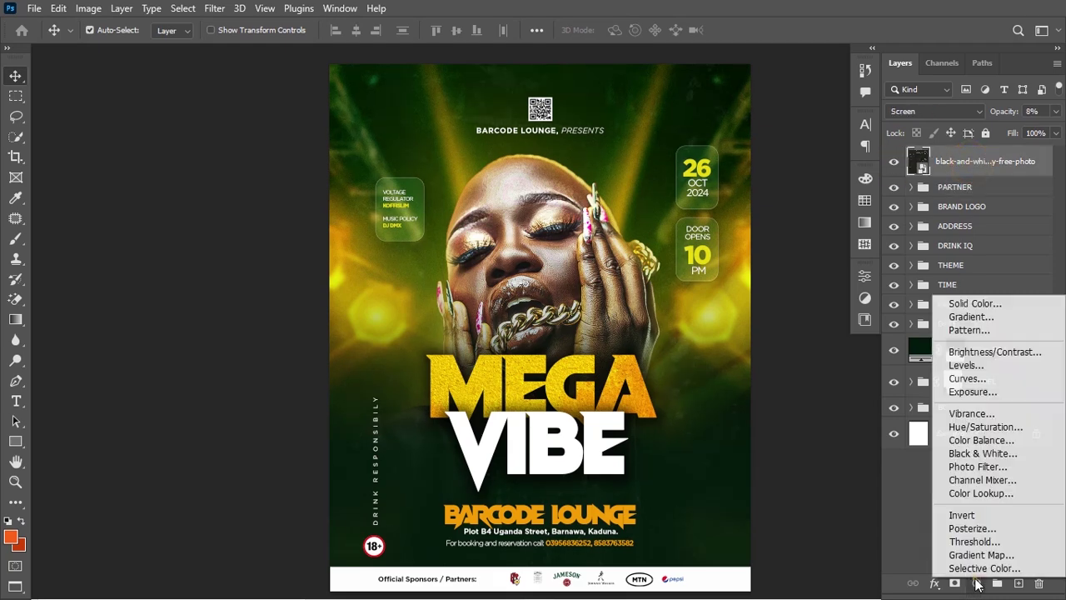
left_click(983, 493)
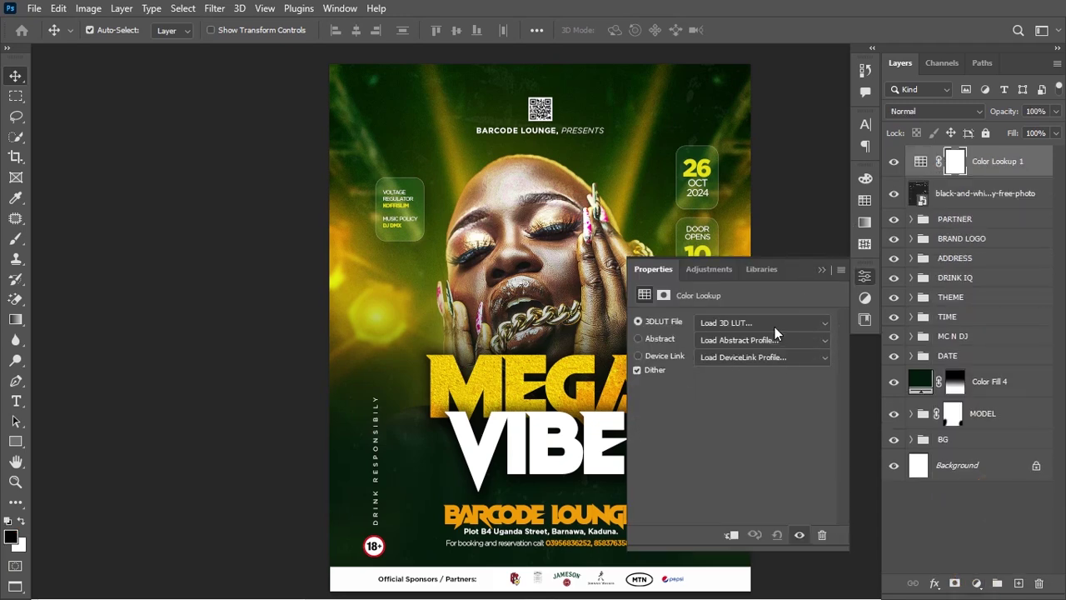
- Preview the Color Lookup's 3DLUT presets, including Bleach Bypass, Crisp_Winter, DropBlues and FallColors, and keep the EdgyAmber.3DL look
left_click(776, 323)
left_click(846, 53)
key("Down")
key("Down")
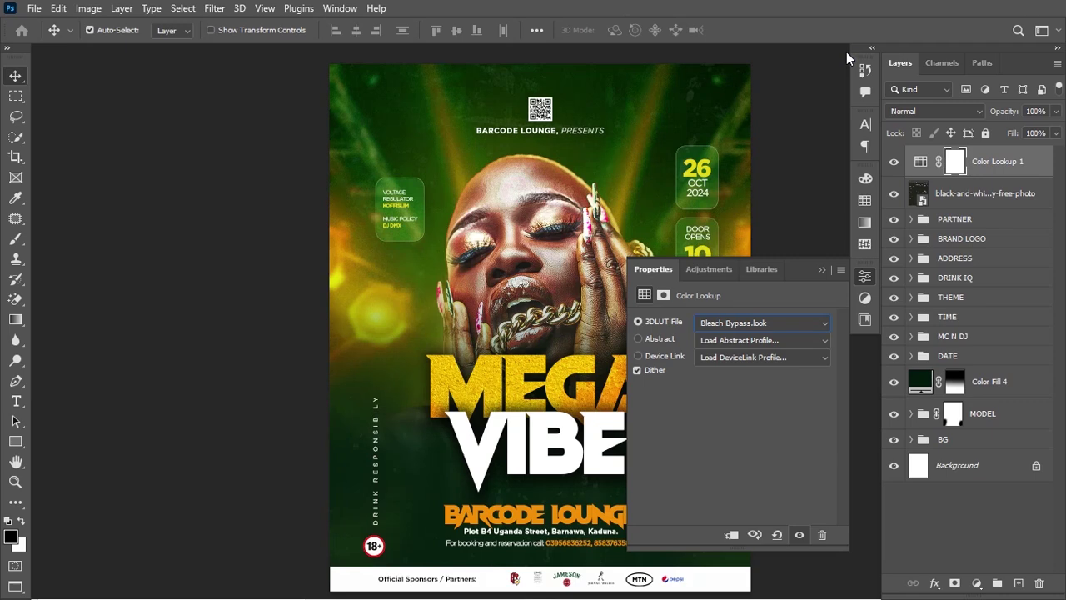
key("Down")
key("Down")
key("Down")
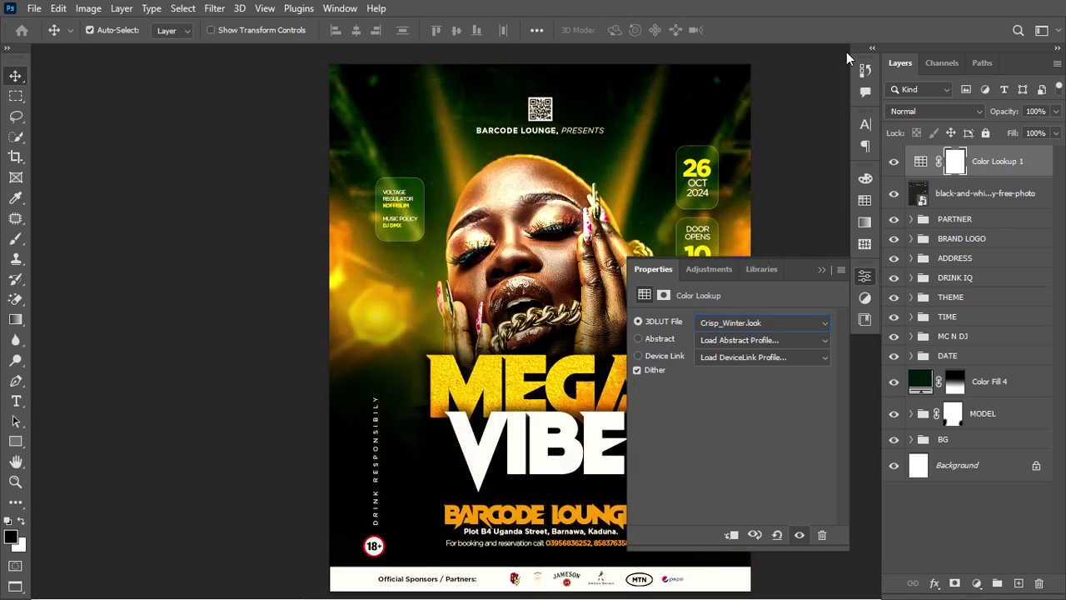
key("Down")
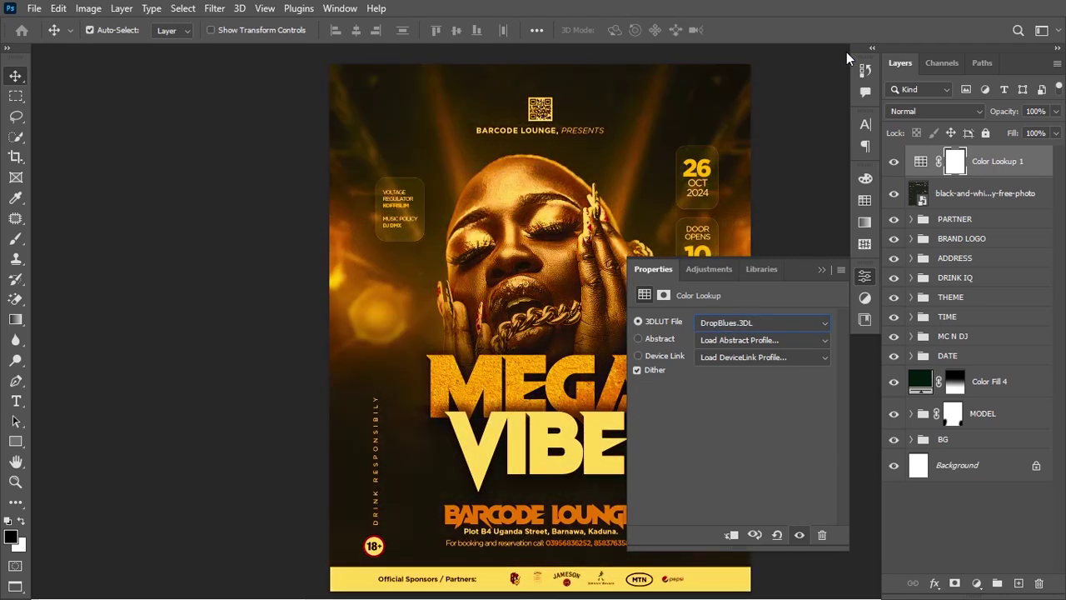
key("Down")
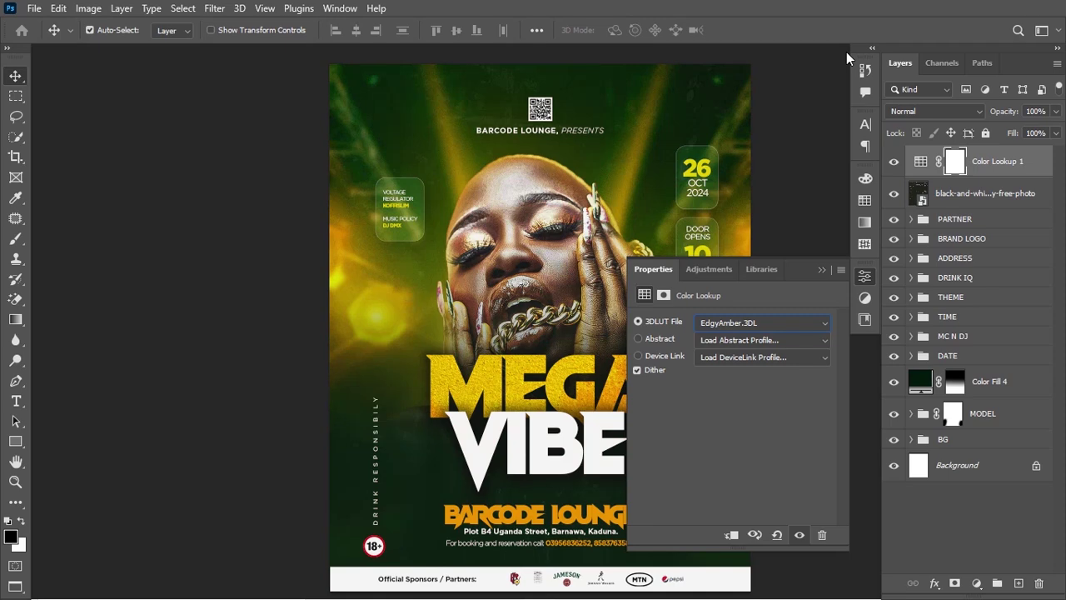
key("Down")
key("Down")
key("Up")
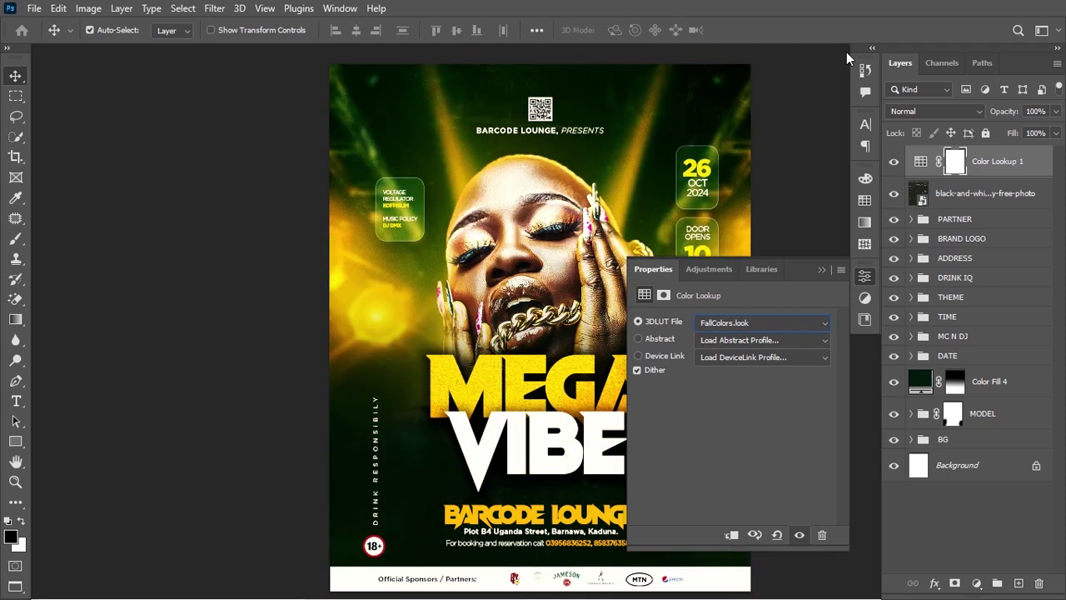
key("Up")
key("Up")
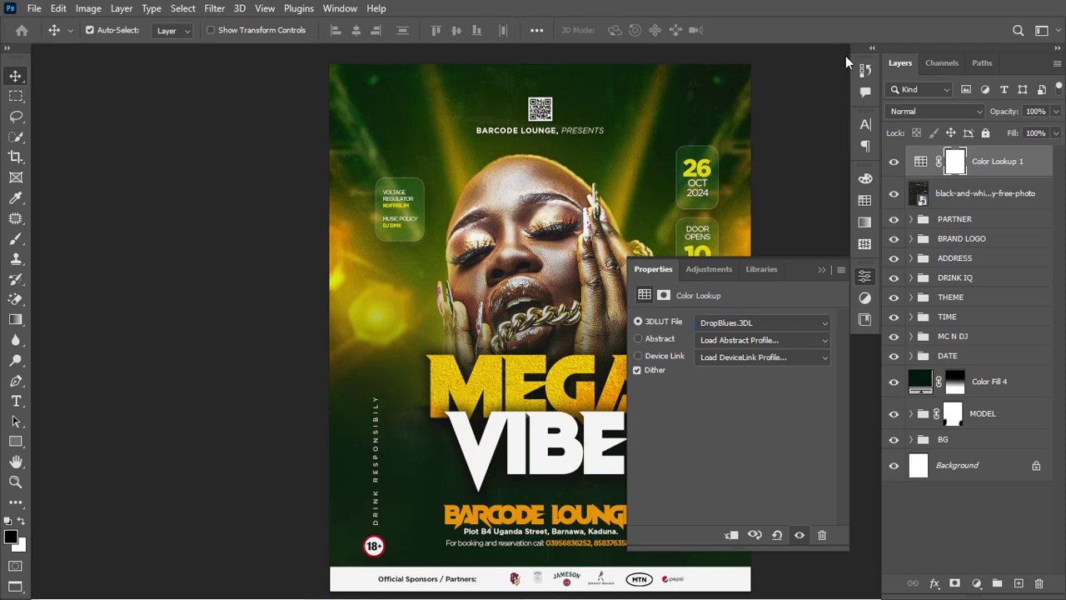
left_click(820, 271)
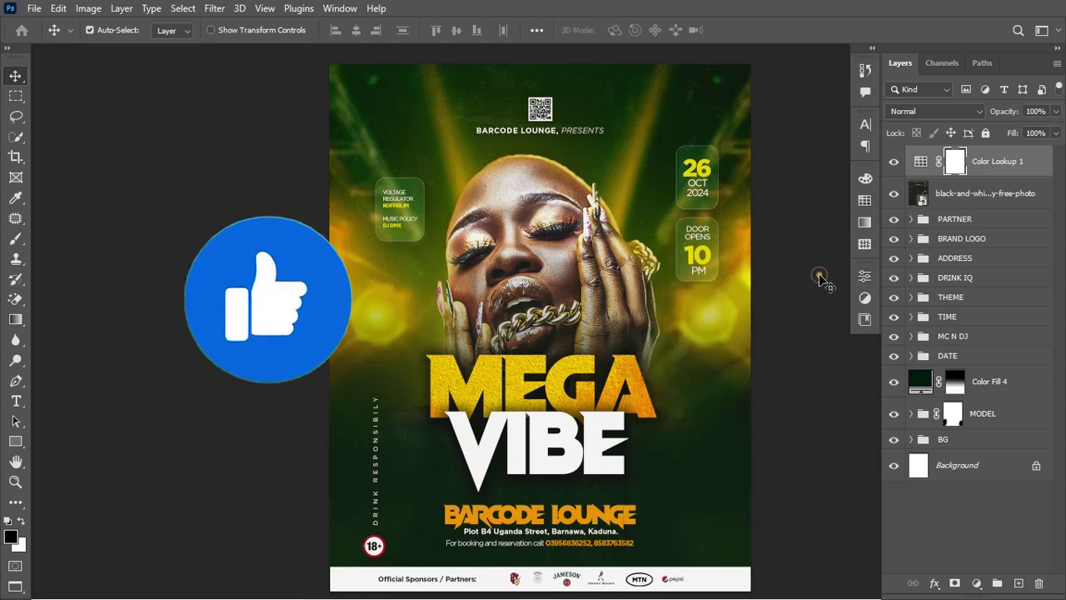